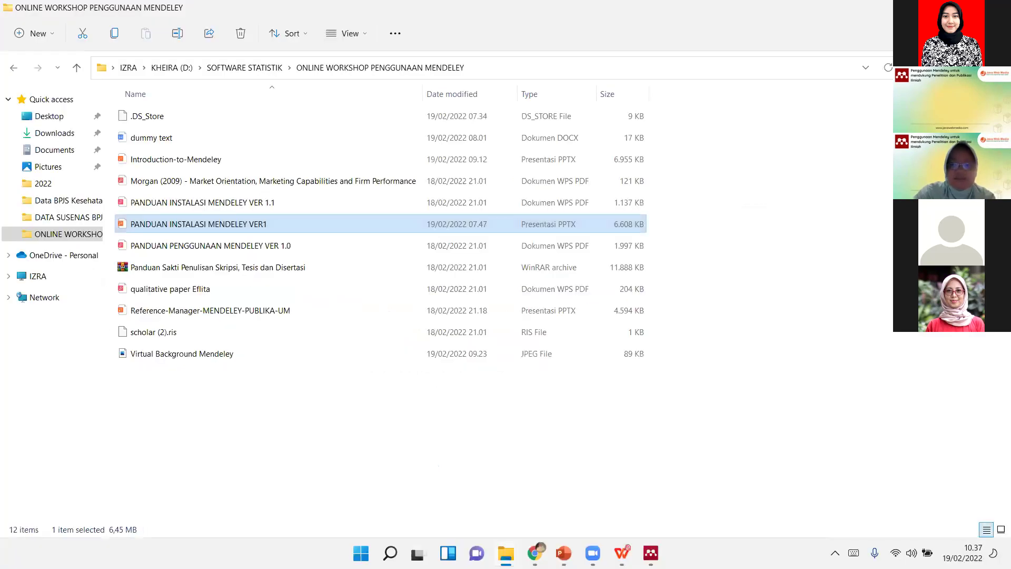
# Step: Show the Windows desktop with Win+D and select the Mendeley Desktop shortcut
pyautogui.press('super+d')
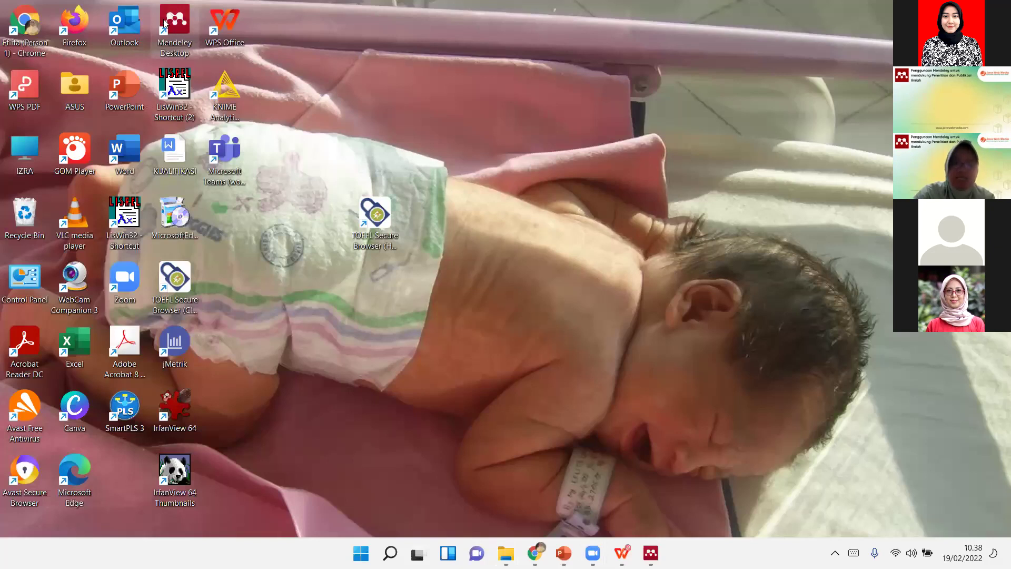
pyautogui.click(167, 30)
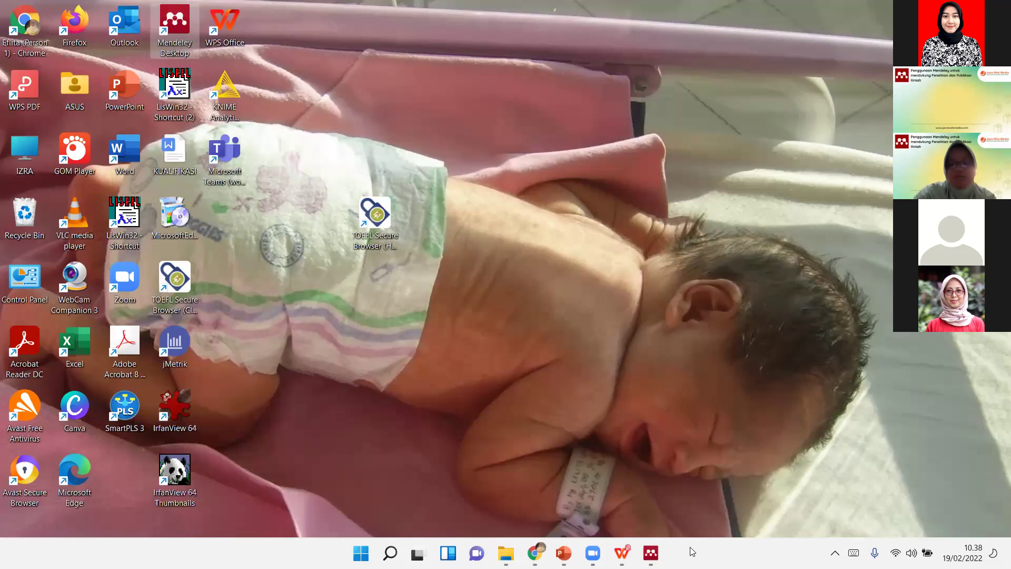
pyautogui.moveTo(653, 553)
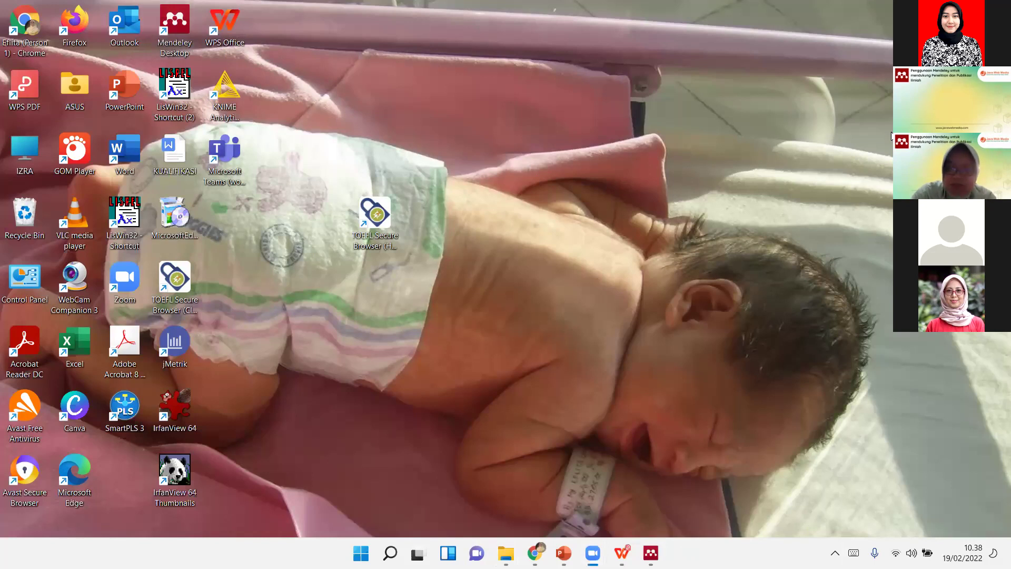
pyautogui.moveTo(593, 554)
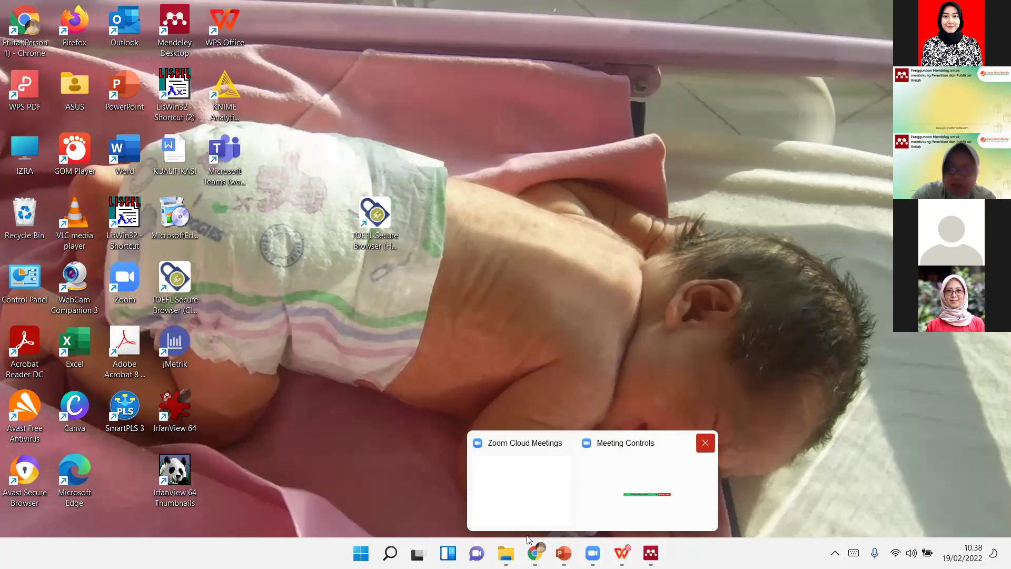
# Step: Bring up the PANDUAN INSTALASI MENDELEY VER 1.1 PDF and scroll to page 4's registration instructions
pyautogui.click(563, 552)
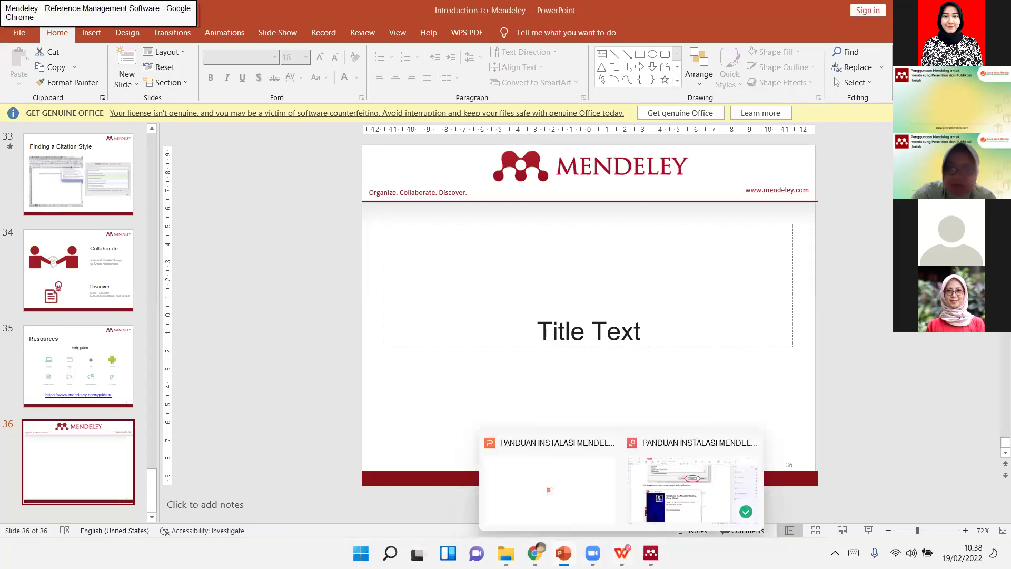
pyautogui.click(674, 503)
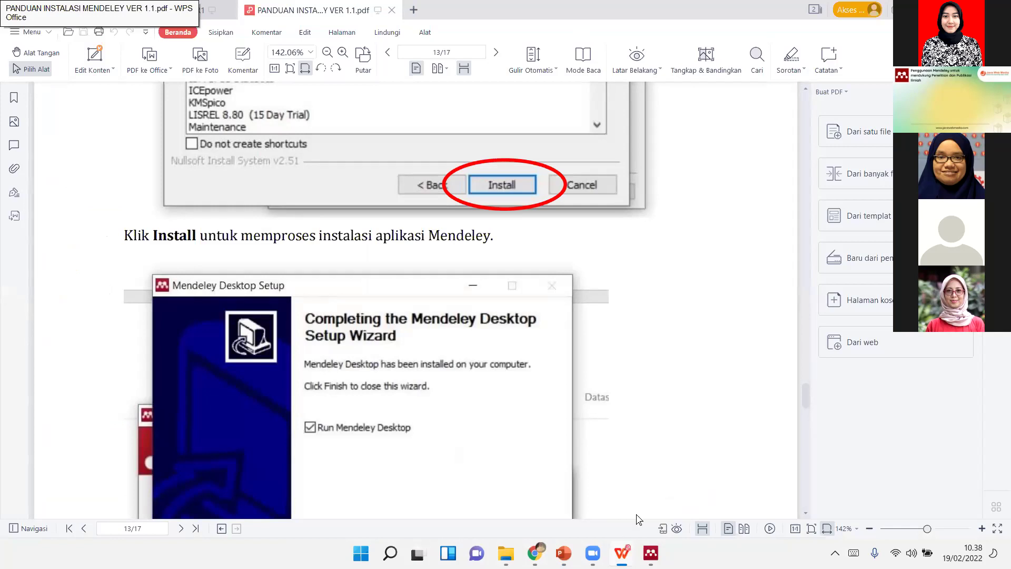
pyautogui.moveTo(805, 398); pyautogui.dragTo(797, 118)
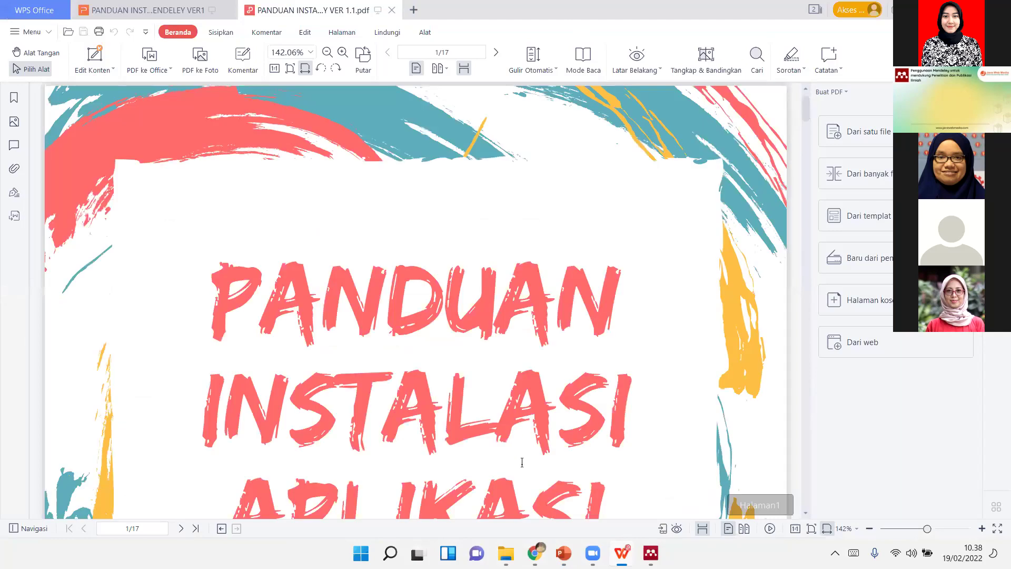
pyautogui.scroll(-10, 522, 462)
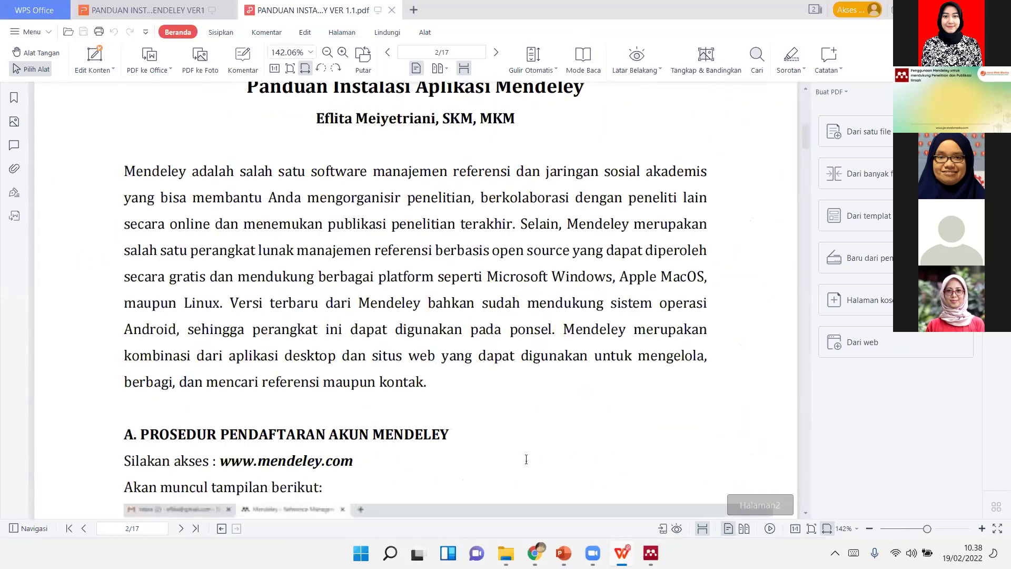
pyautogui.scroll(-20, 526, 461)
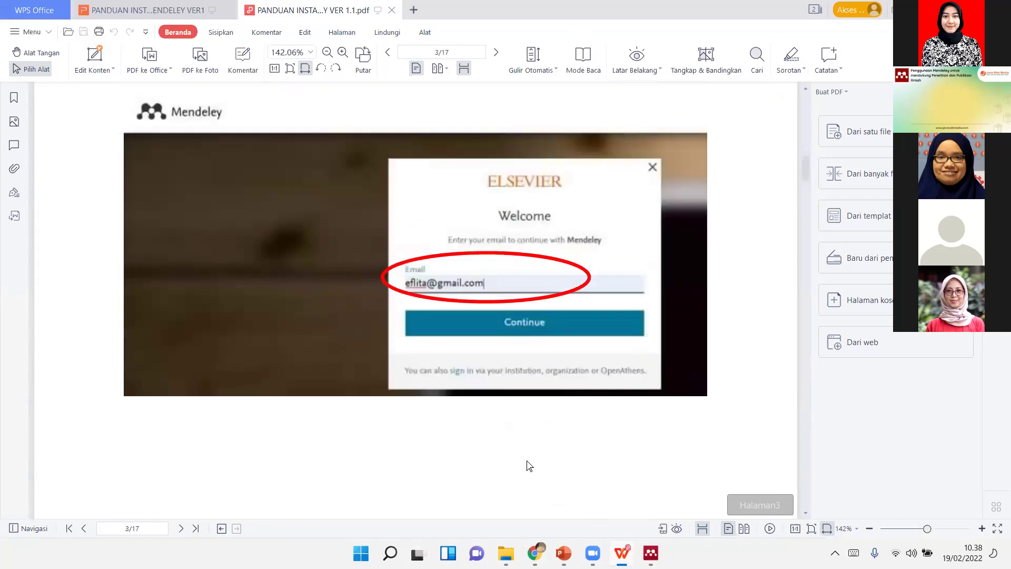
pyautogui.scroll(-10, 529, 466)
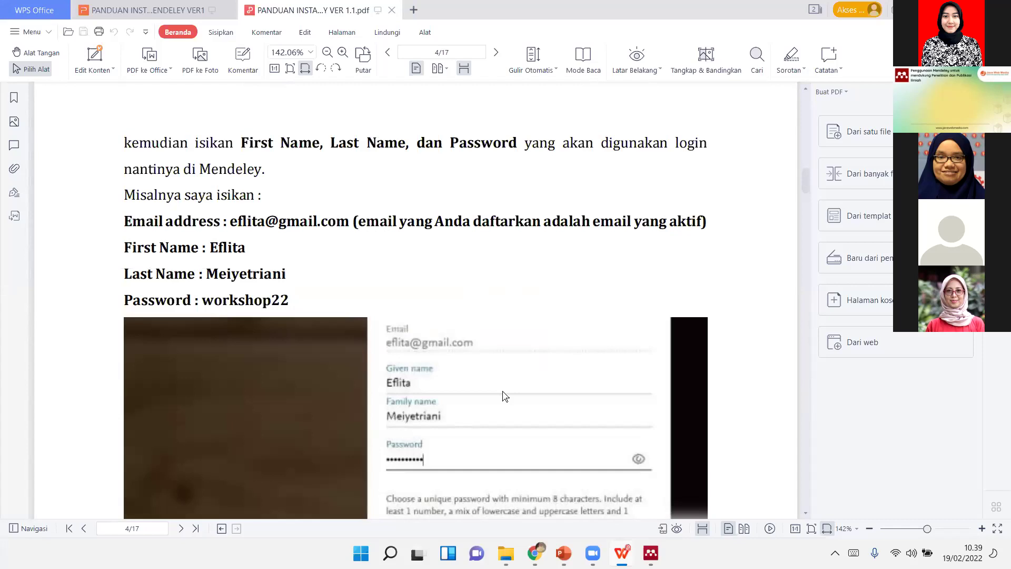
# Step: Bring Mendeley Desktop forward and check that its Tools menu offers Uninstall MS Word Plugin
pyautogui.moveTo(651, 553)
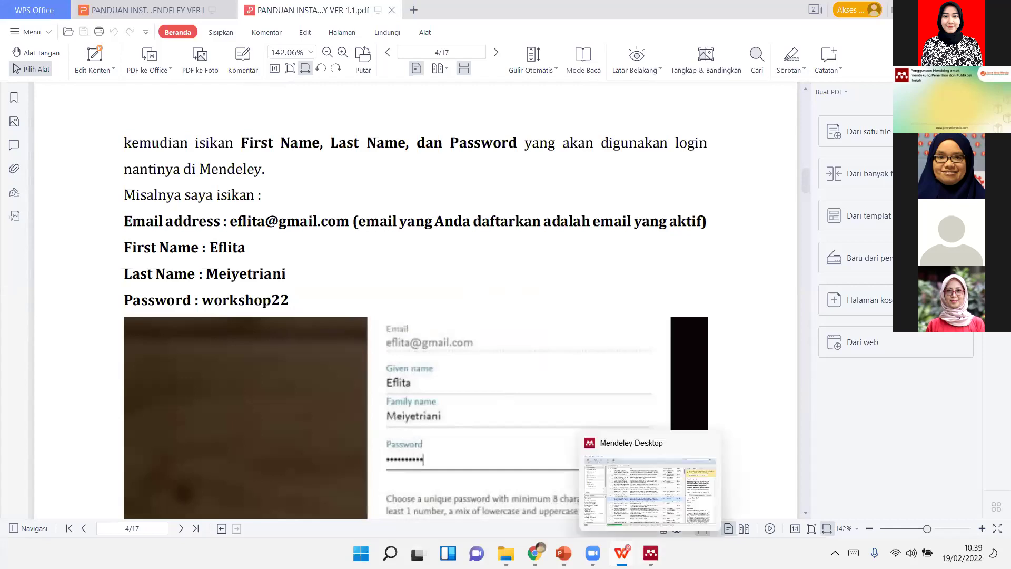
pyautogui.click(639, 486)
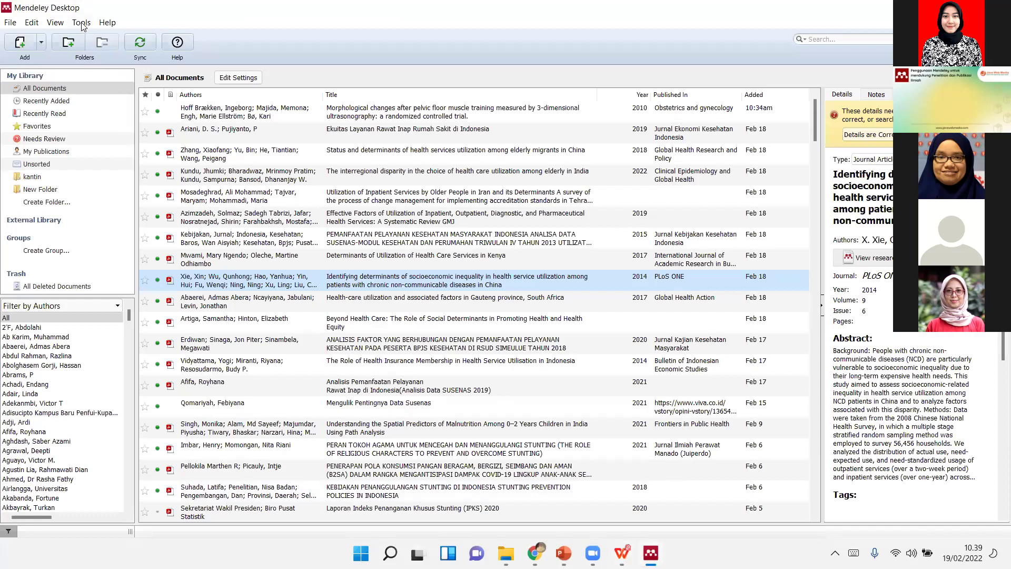
pyautogui.click(82, 25)
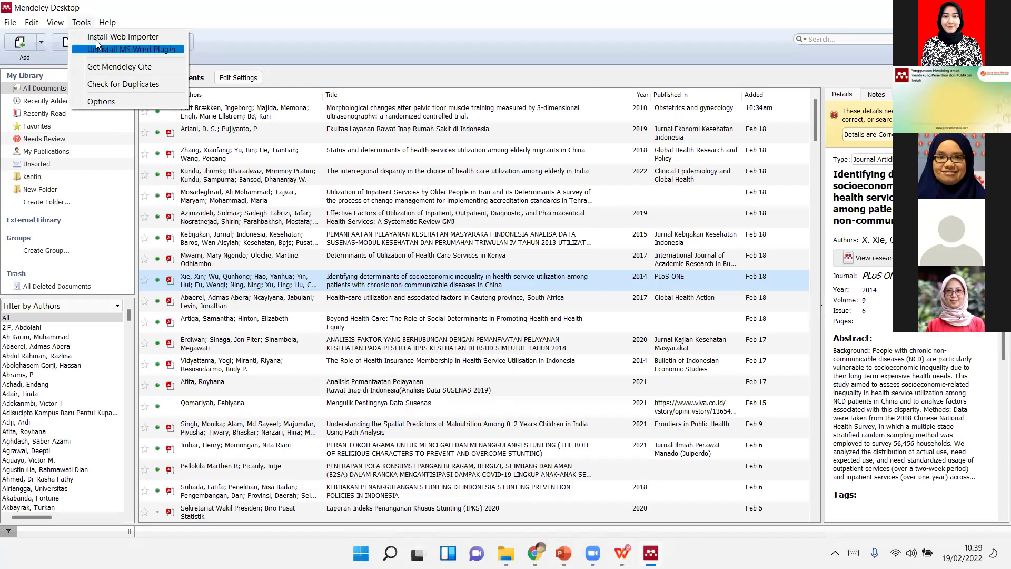
pyautogui.moveTo(81, 23)
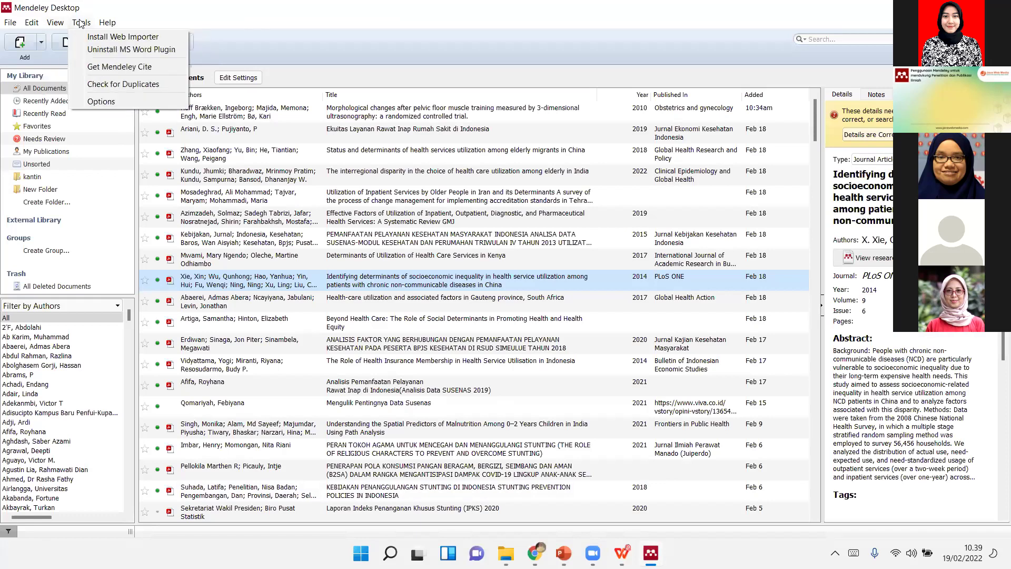
pyautogui.click(321, 50)
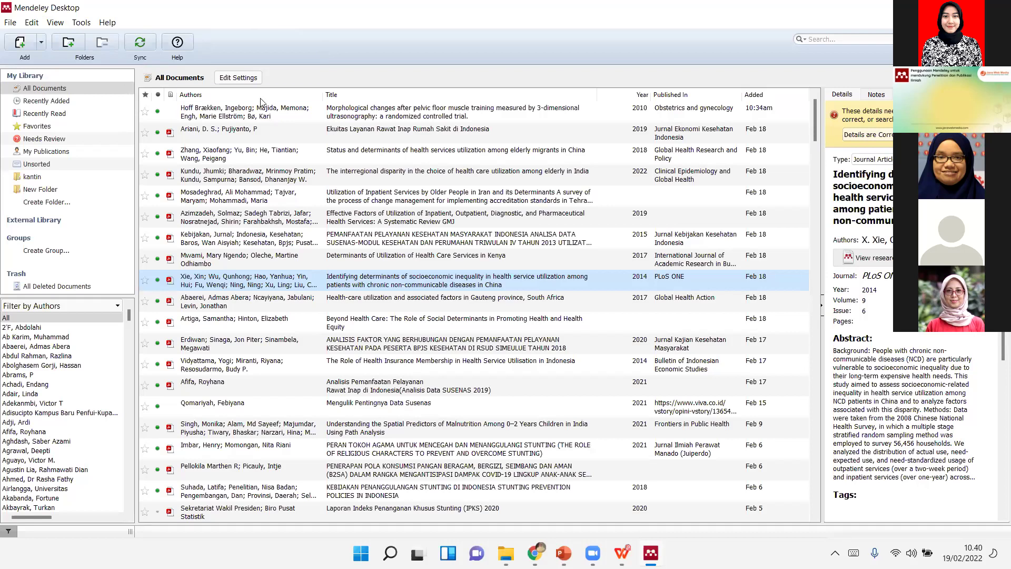
pyautogui.moveTo(593, 553)
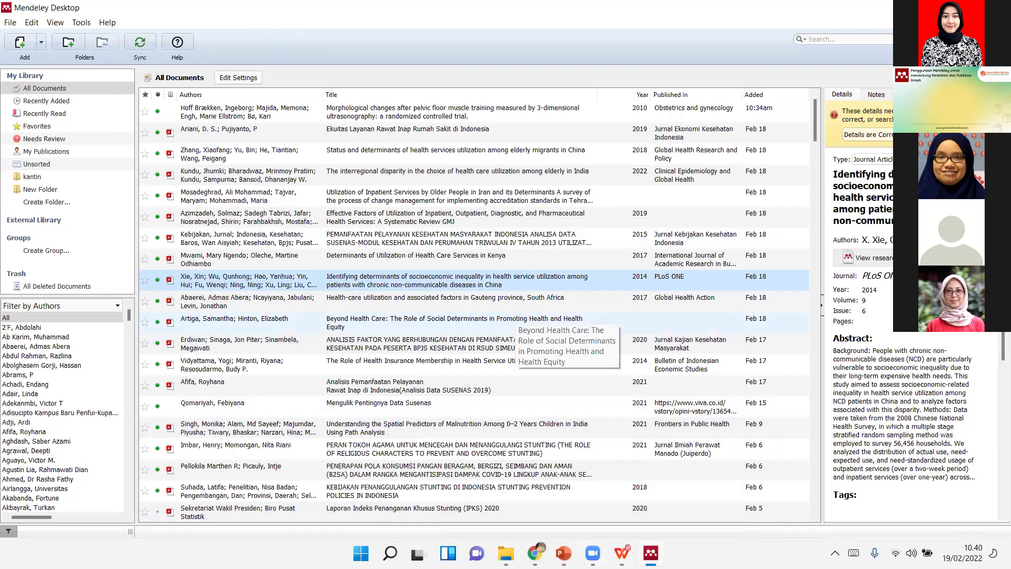
# Step: Open 'dummy text' in Word on the References tab, then return to Mendeley Desktop
pyautogui.click(361, 553)
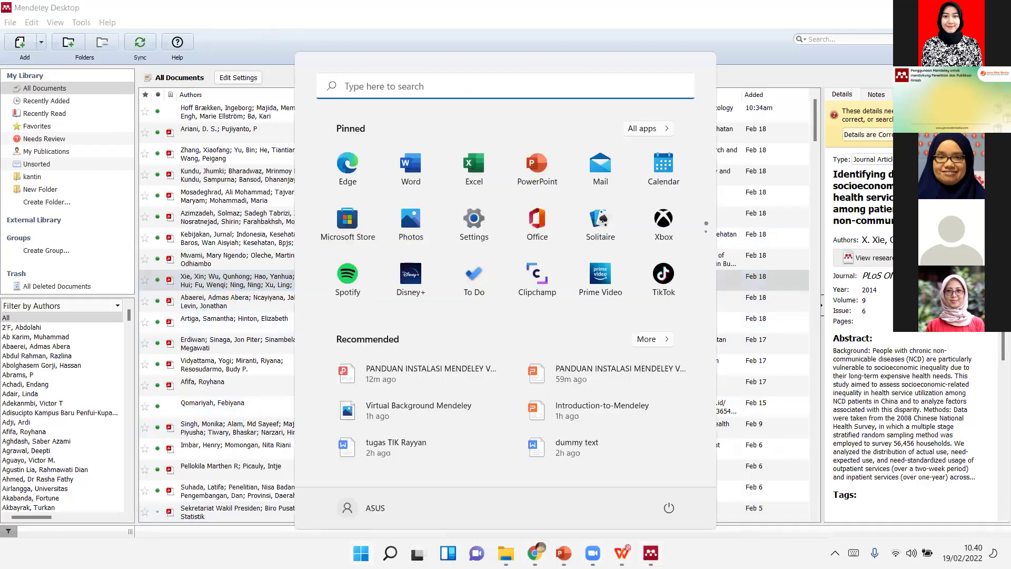
pyautogui.click(411, 165)
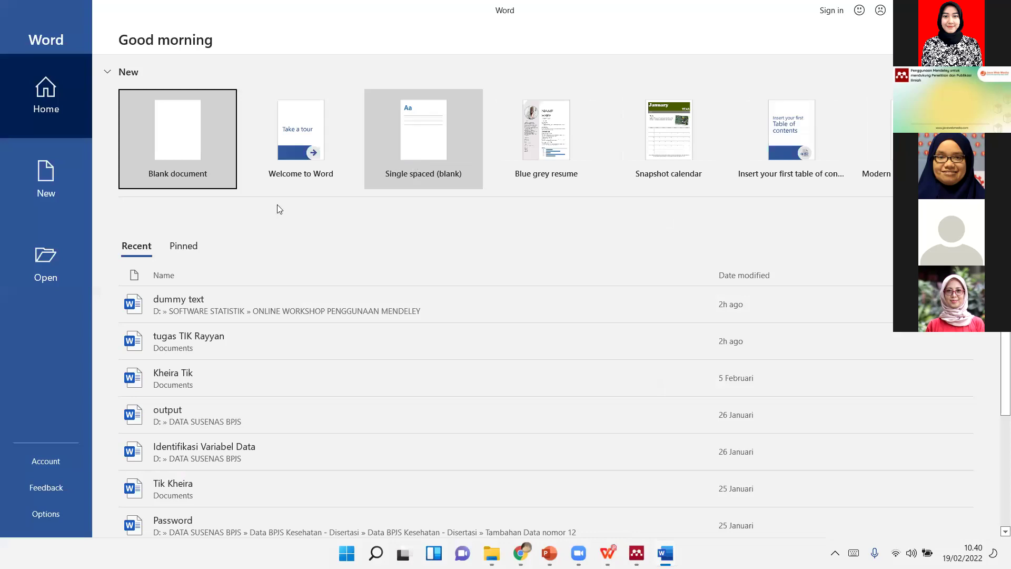
pyautogui.click(209, 309)
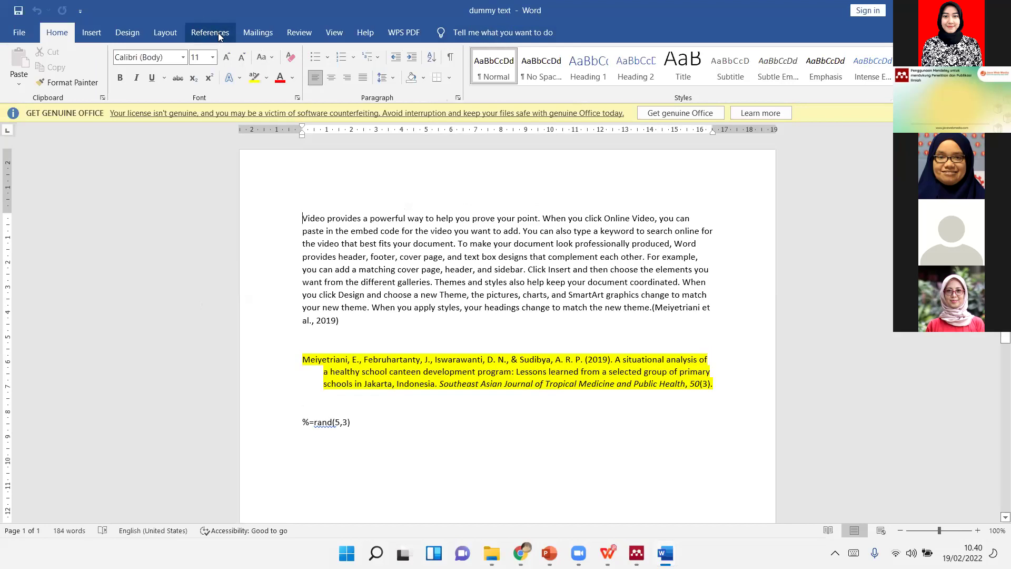
pyautogui.click(215, 34)
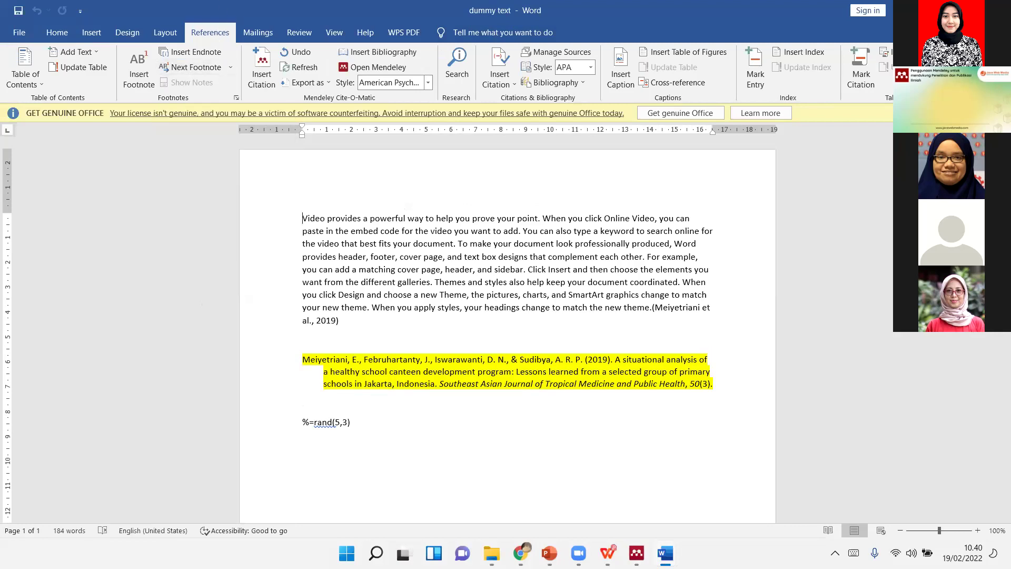
pyautogui.click(102, 4)
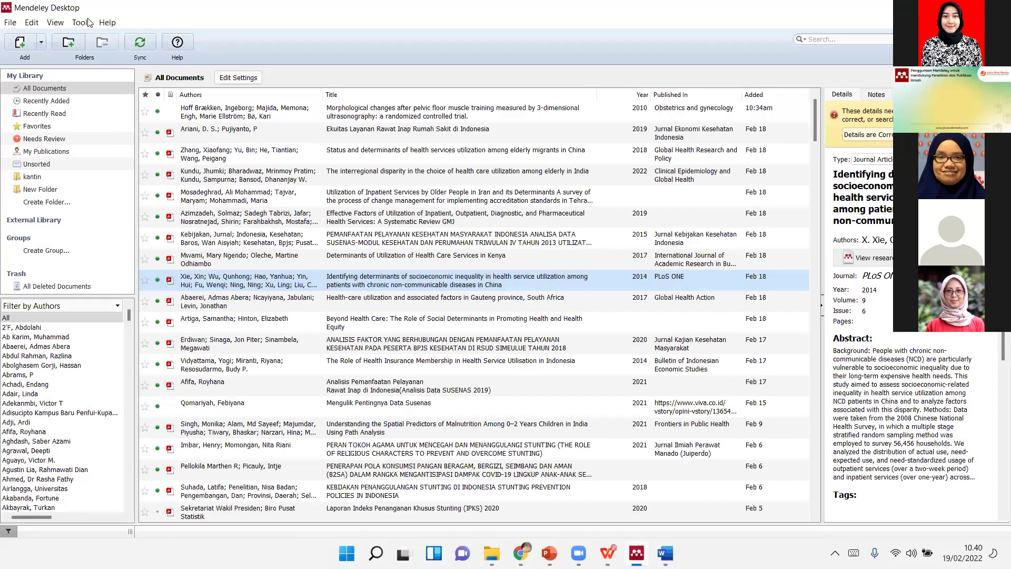
pyautogui.click(82, 24)
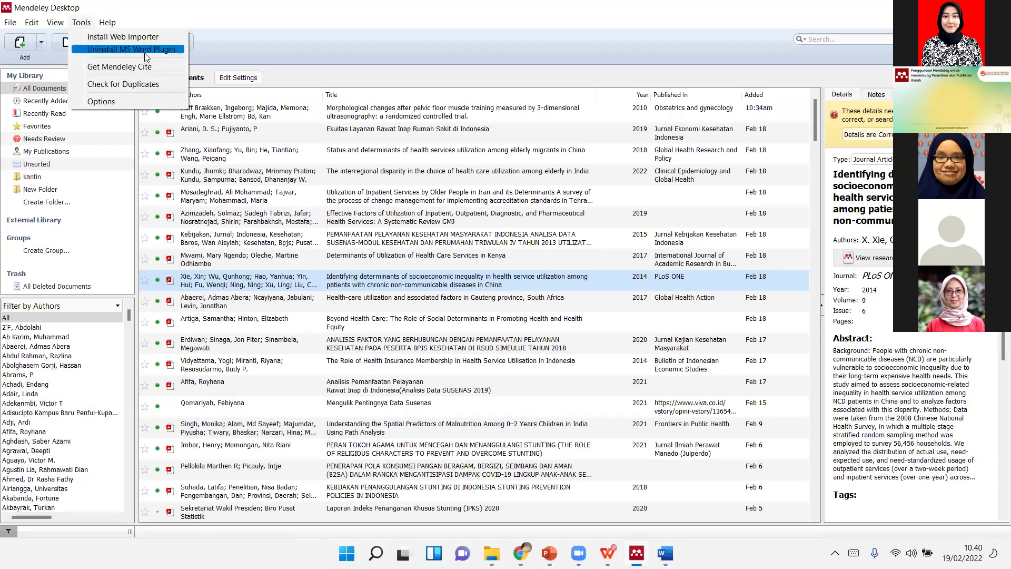
pyautogui.click(399, 51)
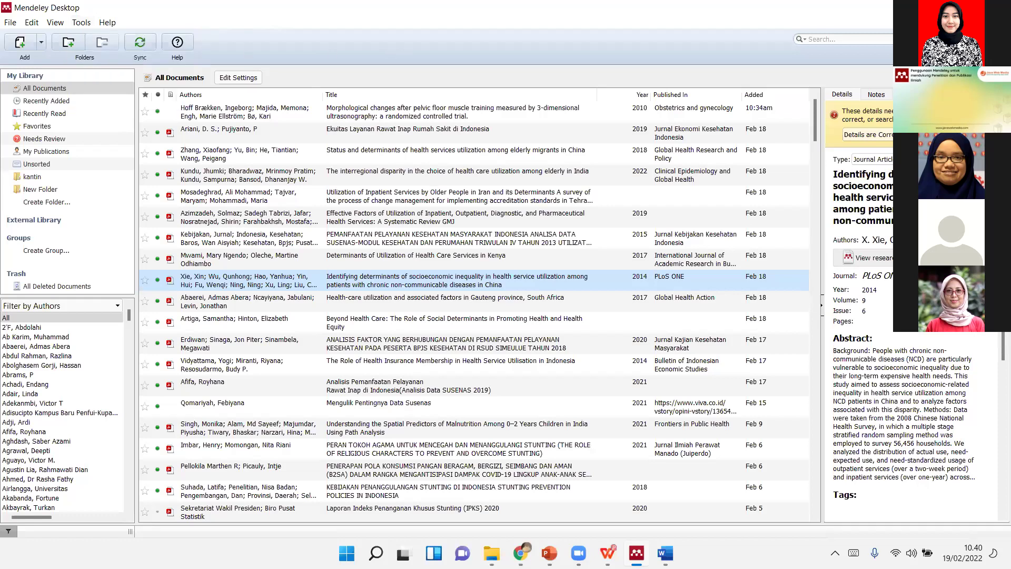
pyautogui.click(666, 553)
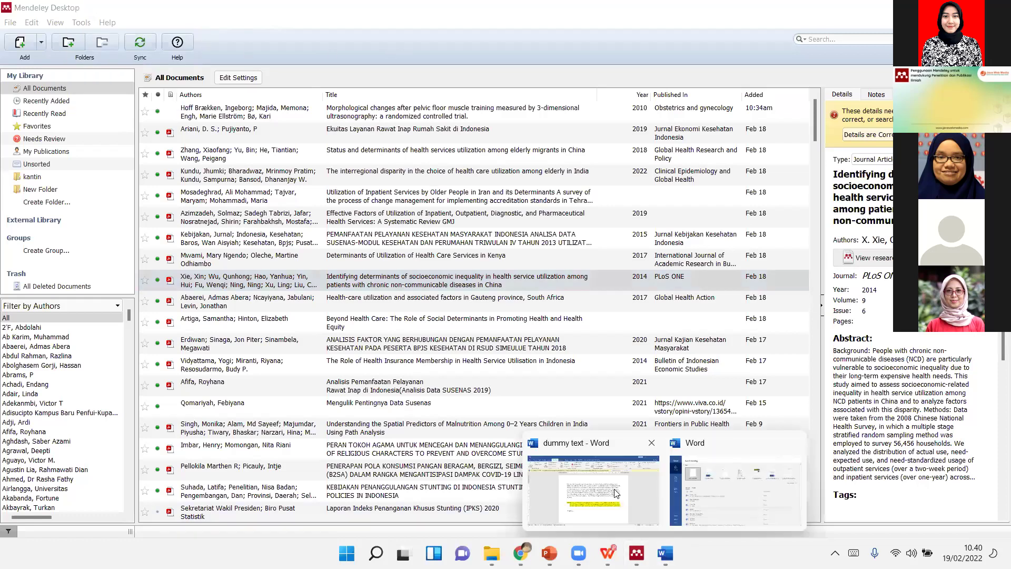
# Step: Quit Mendeley Desktop with Alt+F4 and switch to Chrome showing mendeley.com
pyautogui.click(567, 460)
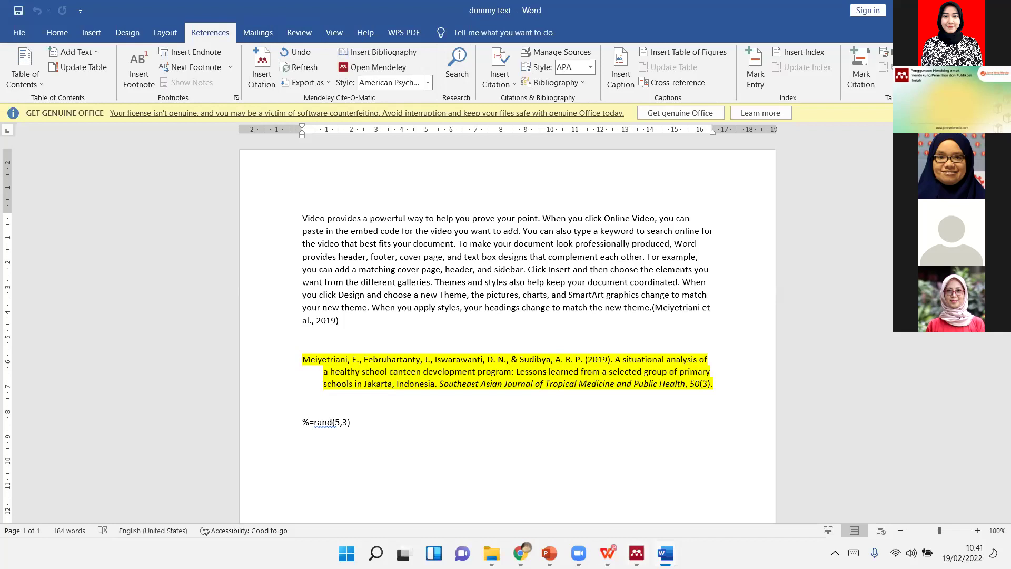
pyautogui.moveTo(579, 553)
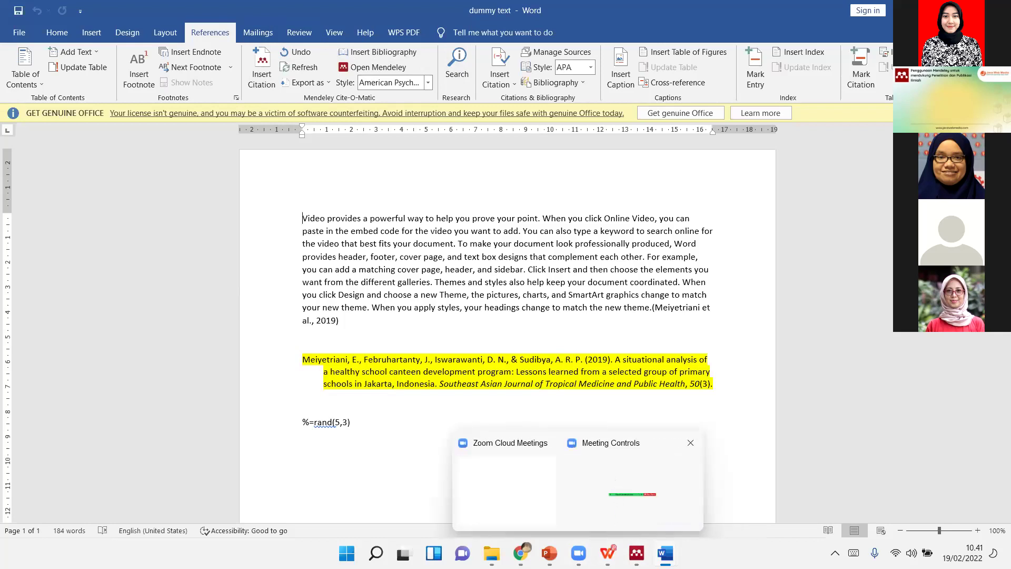
pyautogui.moveTo(637, 553)
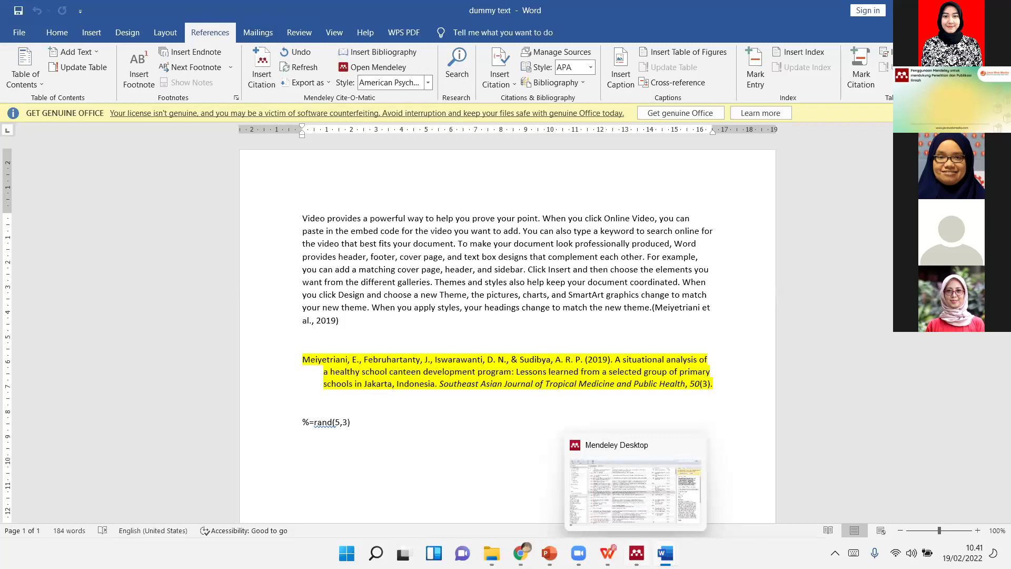
pyautogui.click(635, 490)
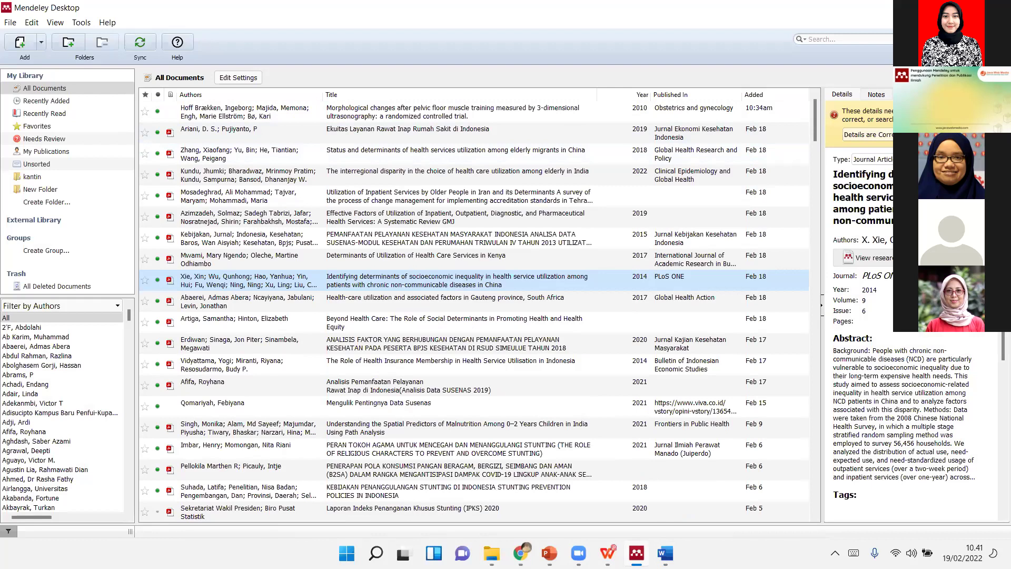
pyautogui.hotkey('alt', 'F4')
pyautogui.hotkey('alt', 'Tab')
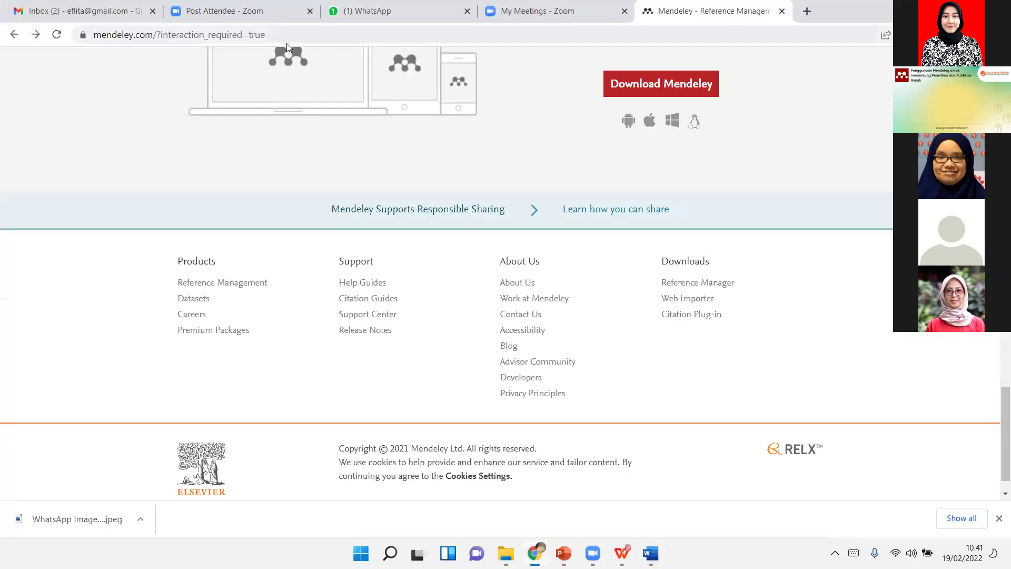
# Step: Scroll the mendeley.com homepage back to the top
pyautogui.click(255, 38)
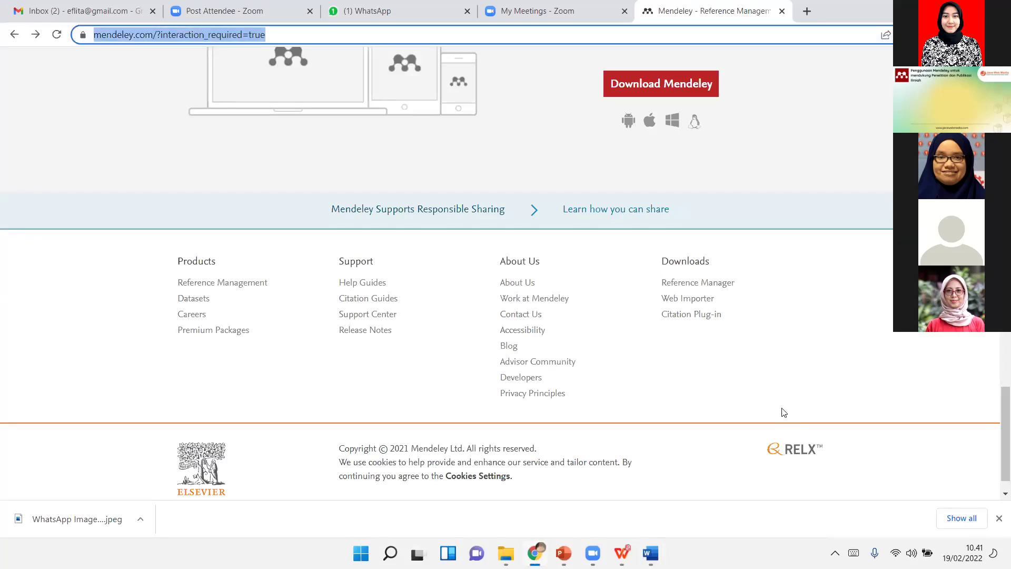
pyautogui.click(997, 394)
pyautogui.moveTo(997, 394); pyautogui.dragTo(1003, 52)
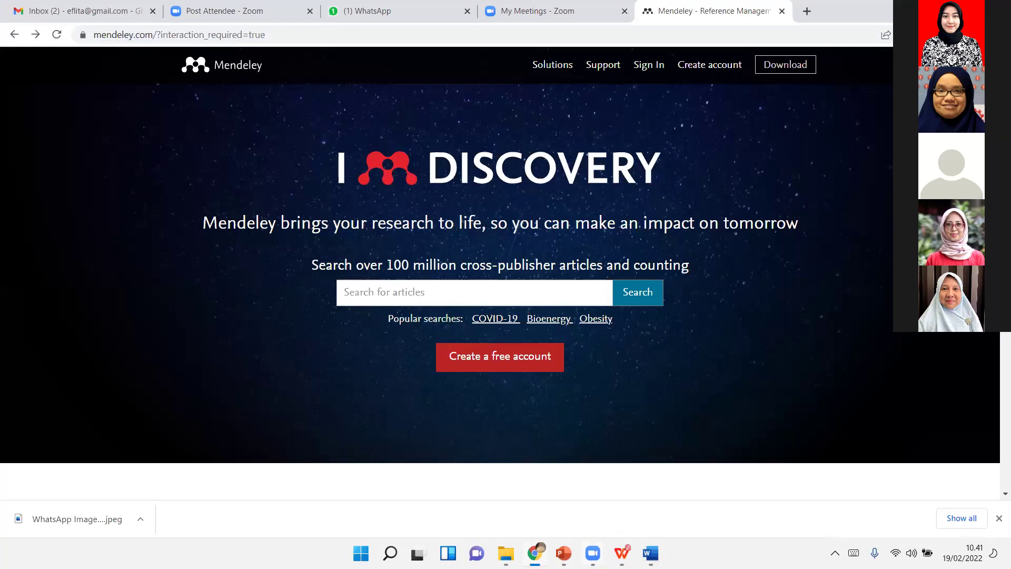
# Step: Check the Zoom meeting controls, then return to the Mendeley browser page
pyautogui.click(637, 462)
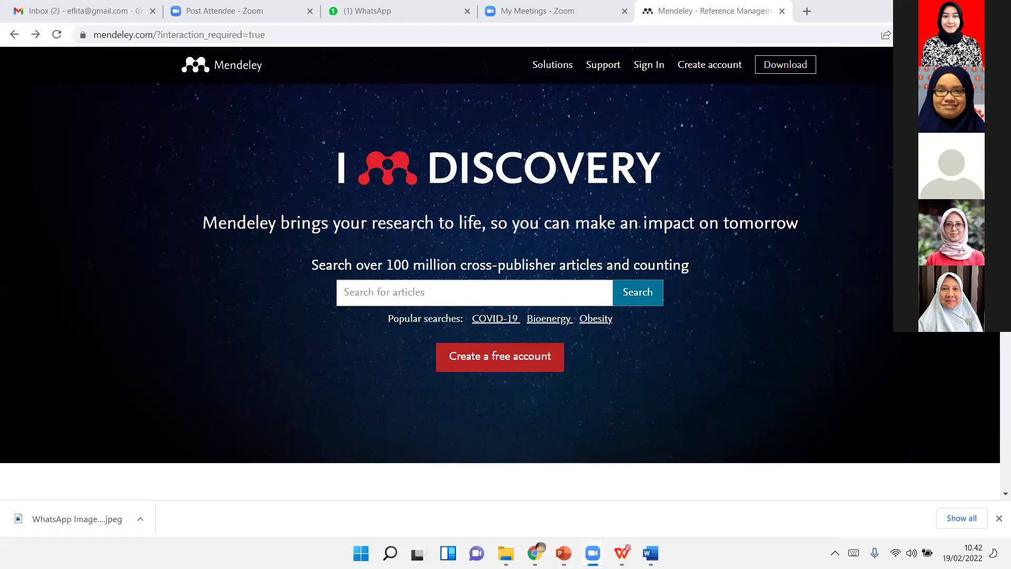
pyautogui.click(593, 553)
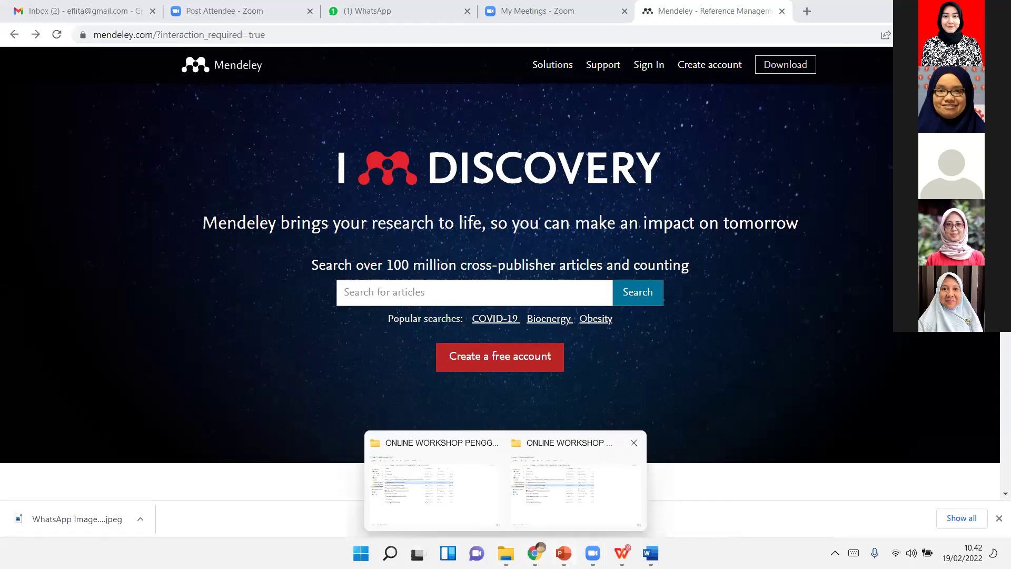
pyautogui.moveTo(535, 553)
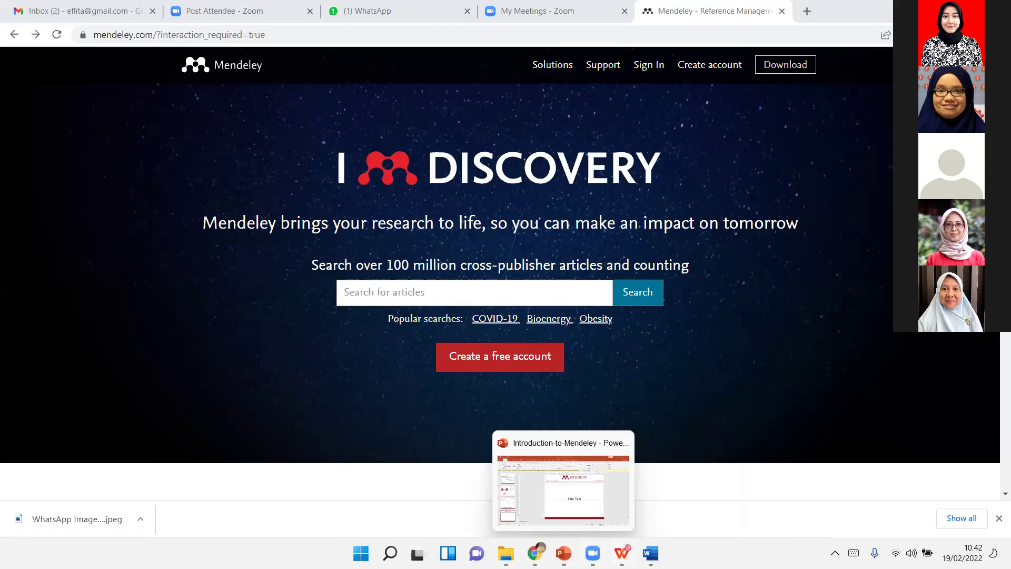
pyautogui.moveTo(622, 553)
pyautogui.click(622, 319)
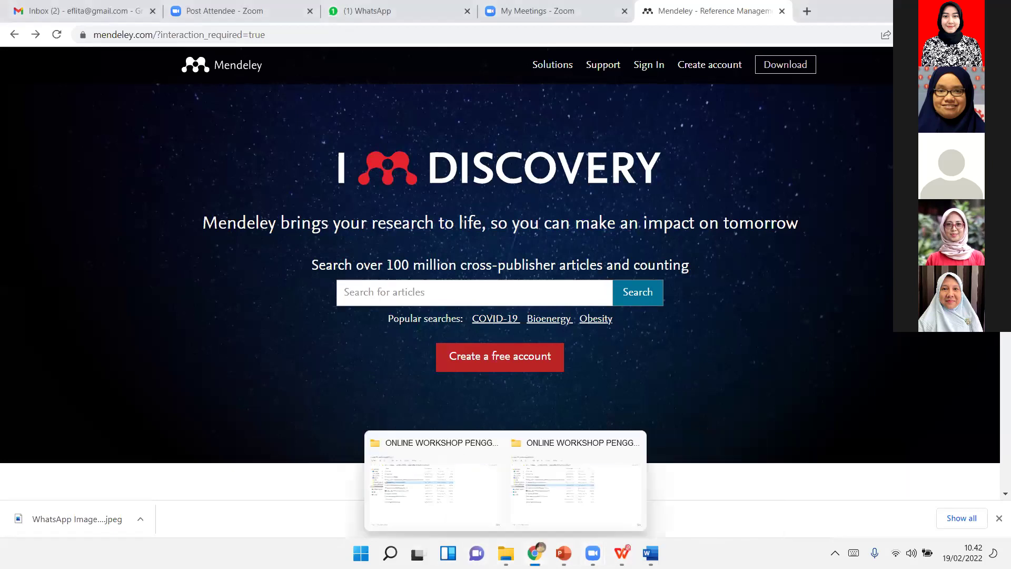
pyautogui.moveTo(535, 553)
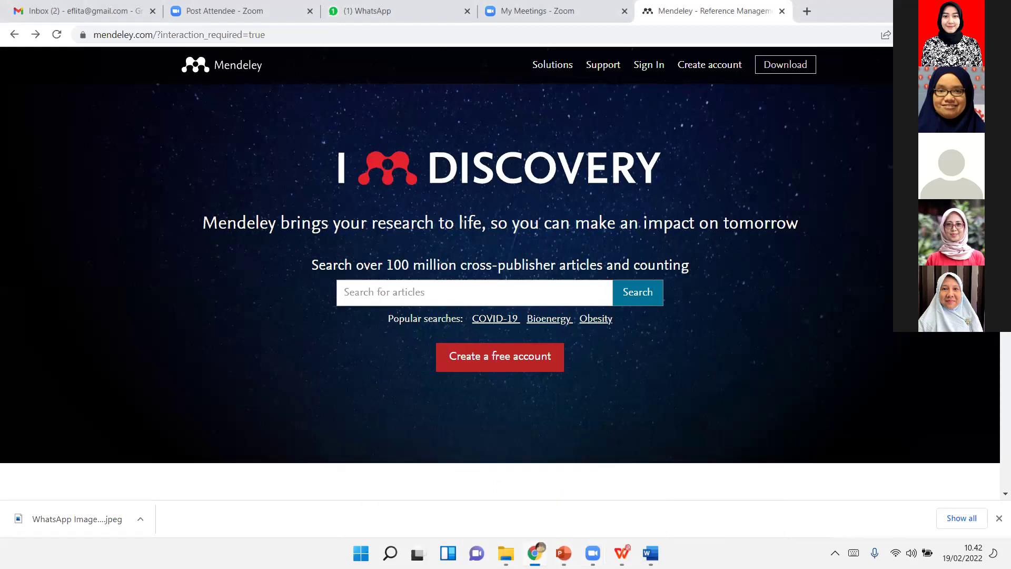
# Step: Alt+Tab past Word to the WPS installation guide PDF at page 4
pyautogui.hotkey('alt', 'Tab')
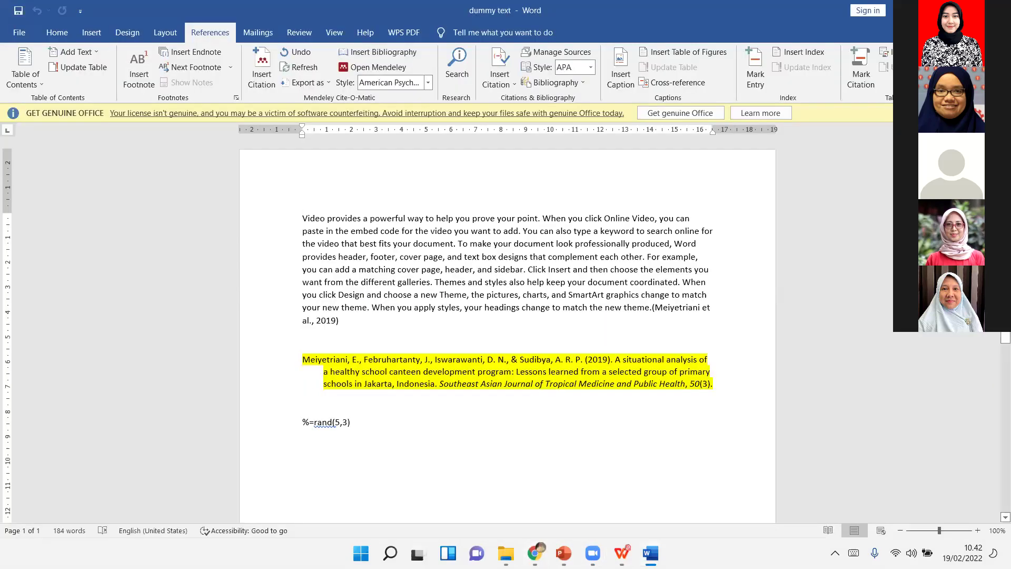
pyautogui.hotkey('alt', 'Tab')
pyautogui.hotkey('alt', 'Tab')
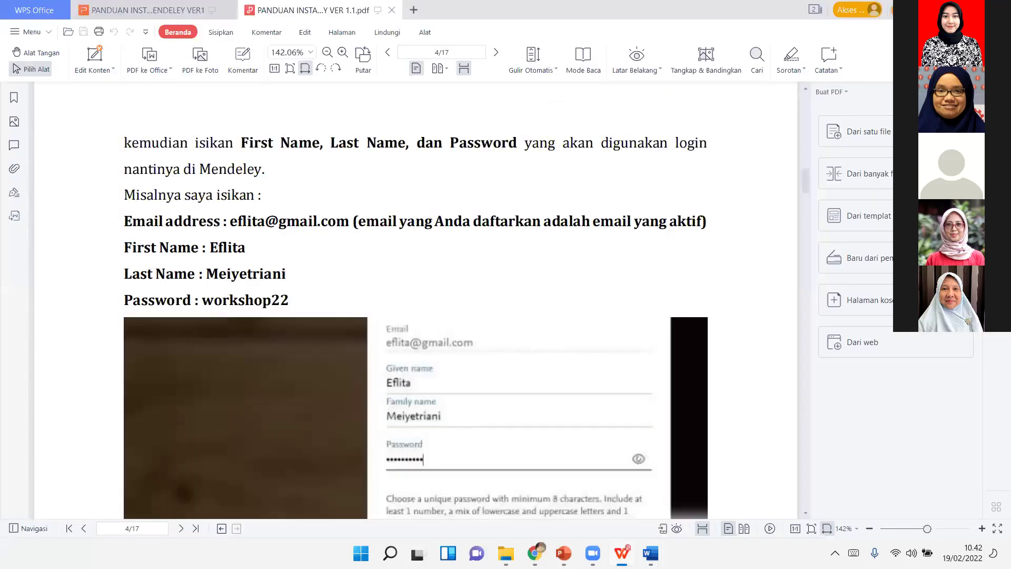
pyautogui.hotkey('alt', 'Tab')
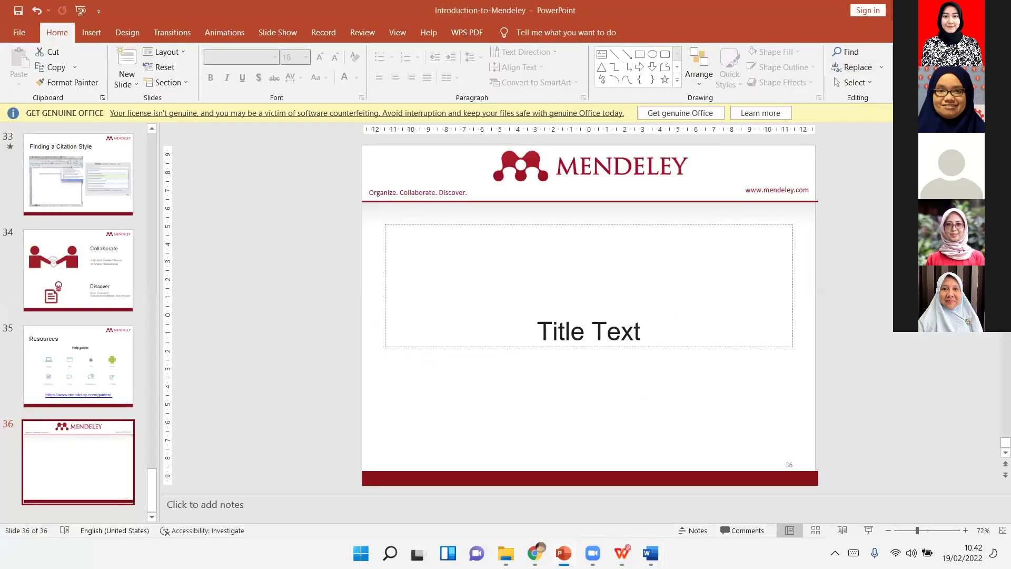
# Step: Launch Mendeley Desktop from the desktop shortcut and maximize its All Documents library window
pyautogui.press('super+d')
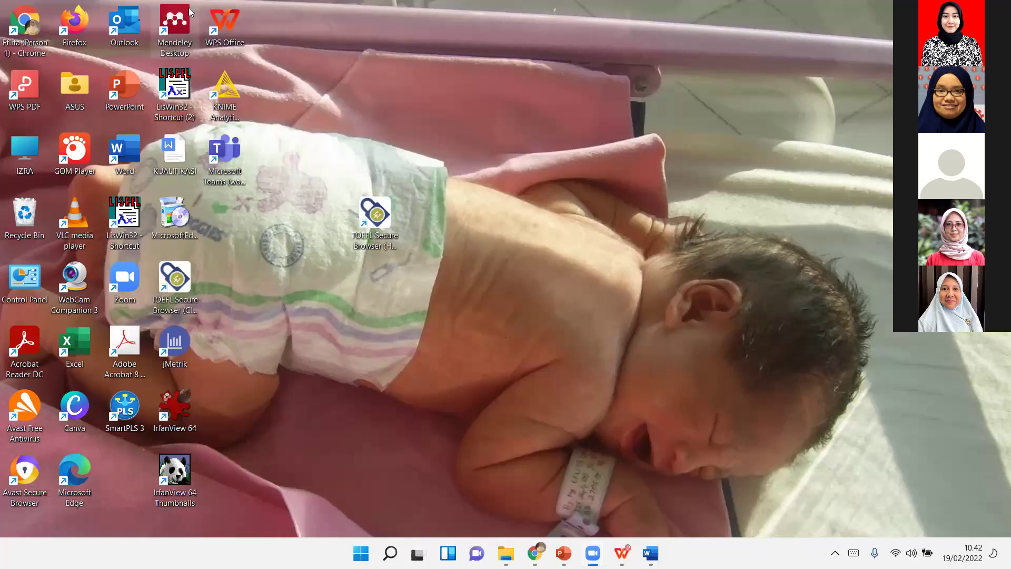
pyautogui.doubleClick(177, 30)
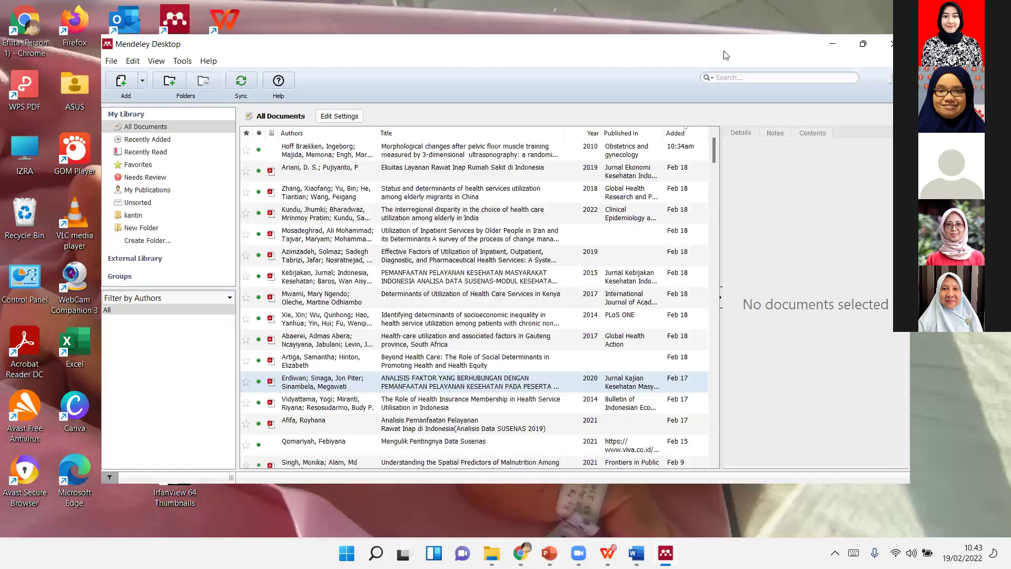
pyautogui.click(864, 45)
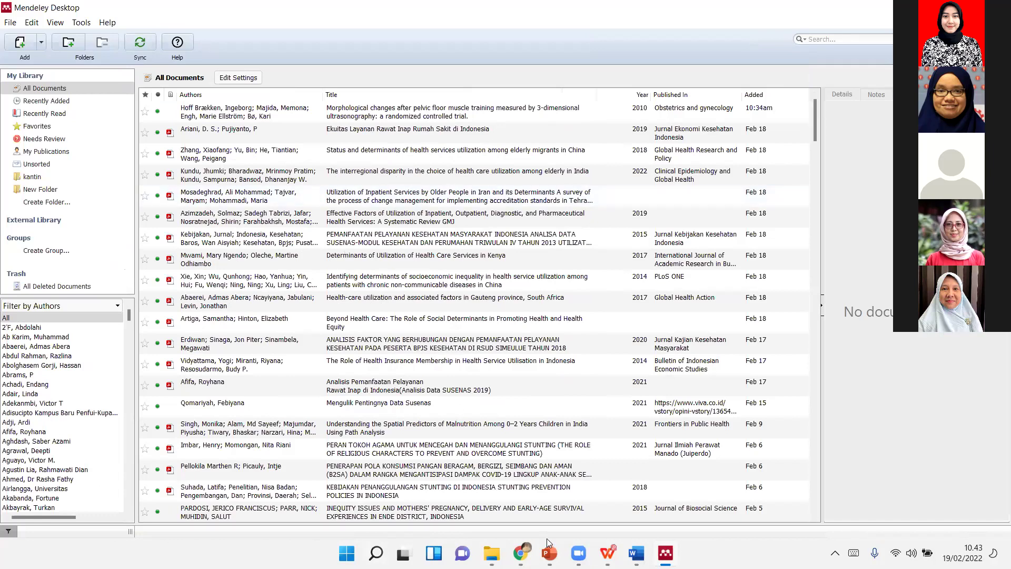
# Step: Remove '/?interaction_required=true' to load plain mendeley.com, then go to Sign In
pyautogui.click(531, 552)
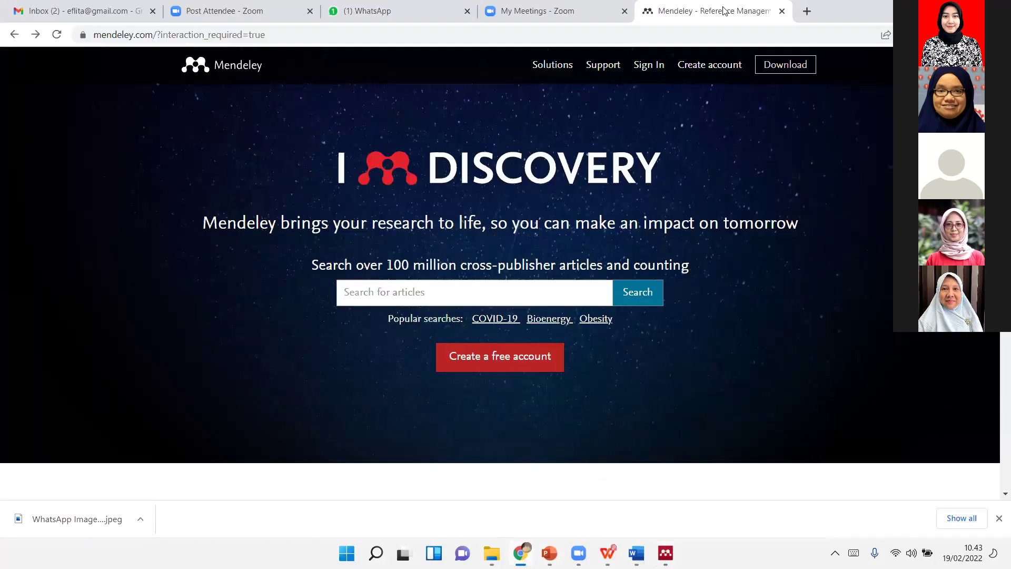
pyautogui.click(320, 33)
pyautogui.moveTo(317, 35); pyautogui.dragTo(197, 34)
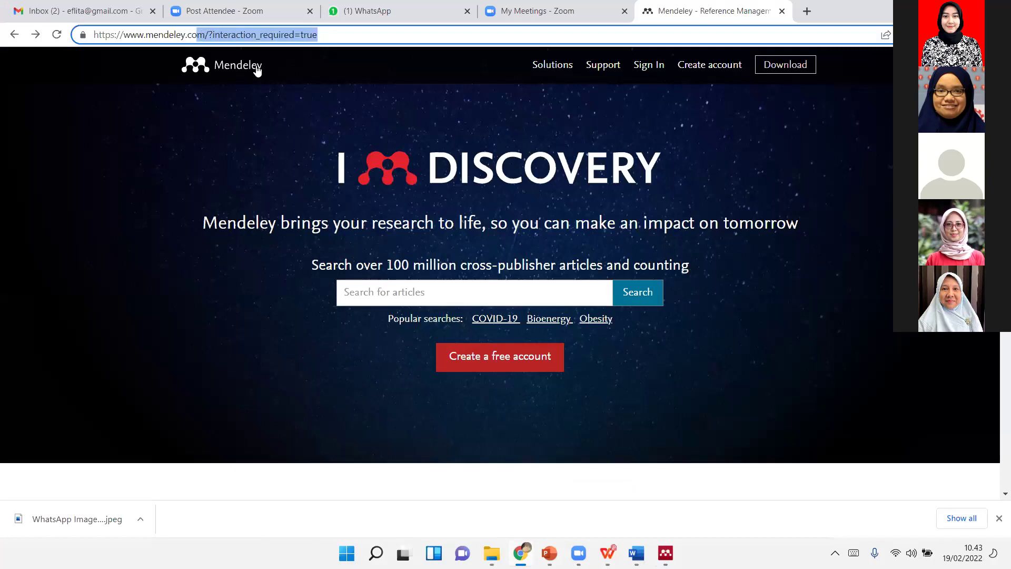
pyautogui.press('BackSpace')
pyautogui.write('mendeley.com')
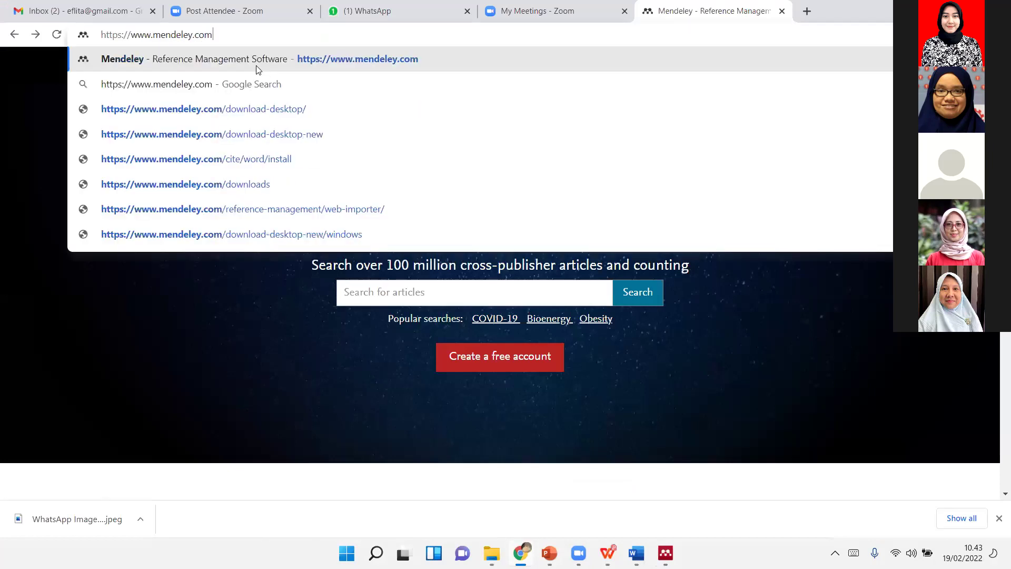
pyautogui.click(256, 67)
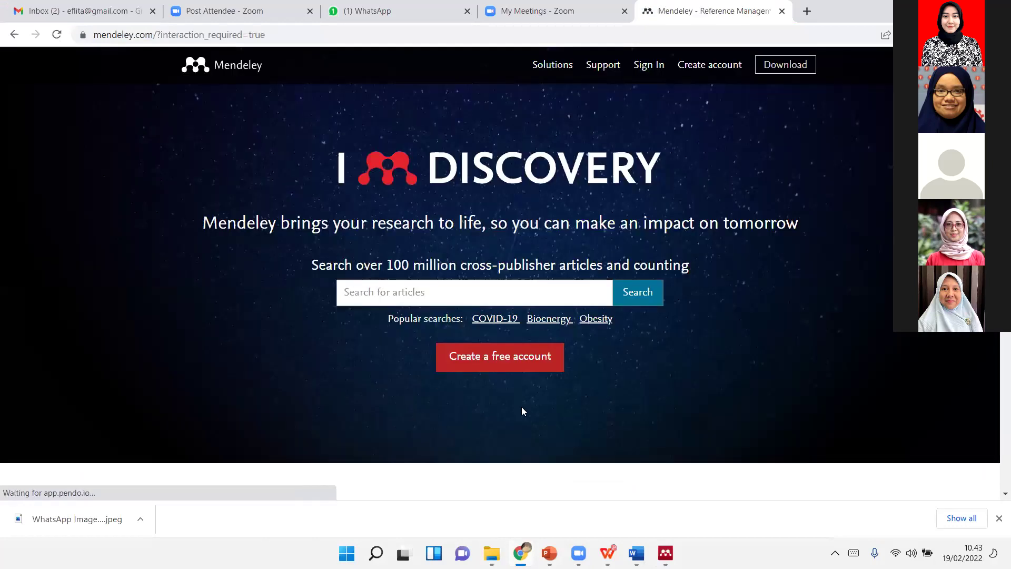
pyautogui.click(649, 67)
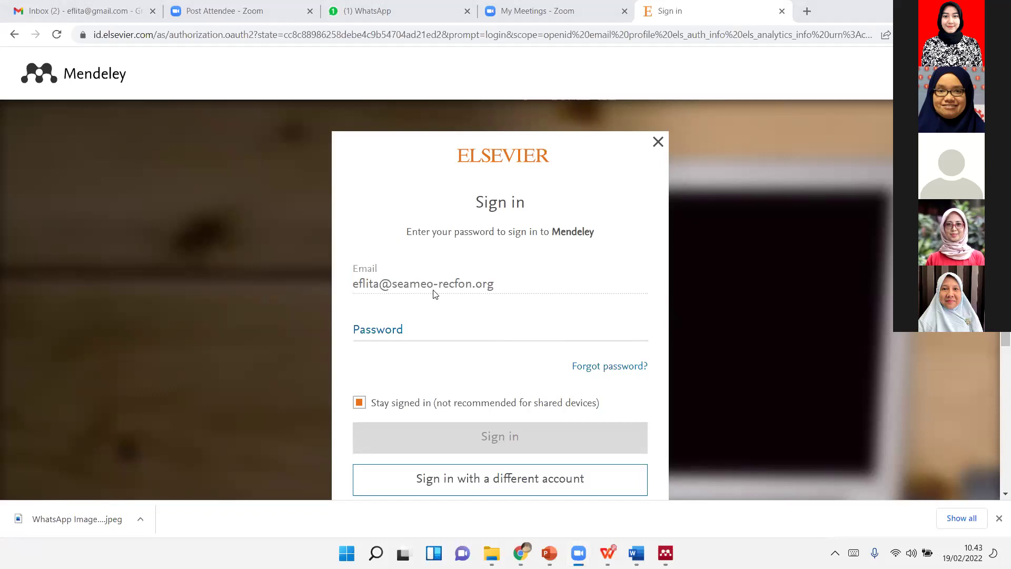
# Step: Switch to a different account, entering the account e-mail address and continuing
pyautogui.click(360, 404)
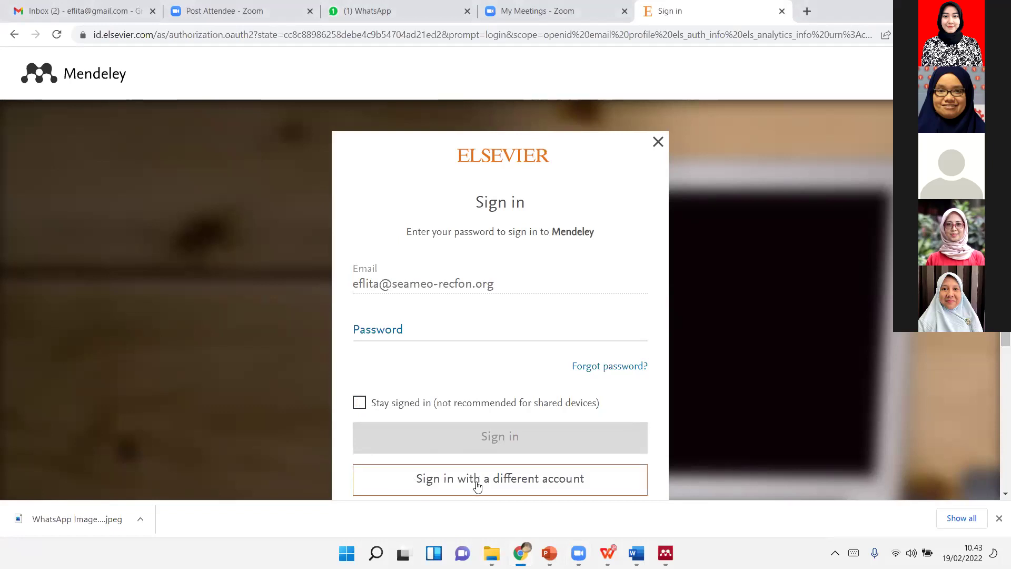
pyautogui.click(531, 480)
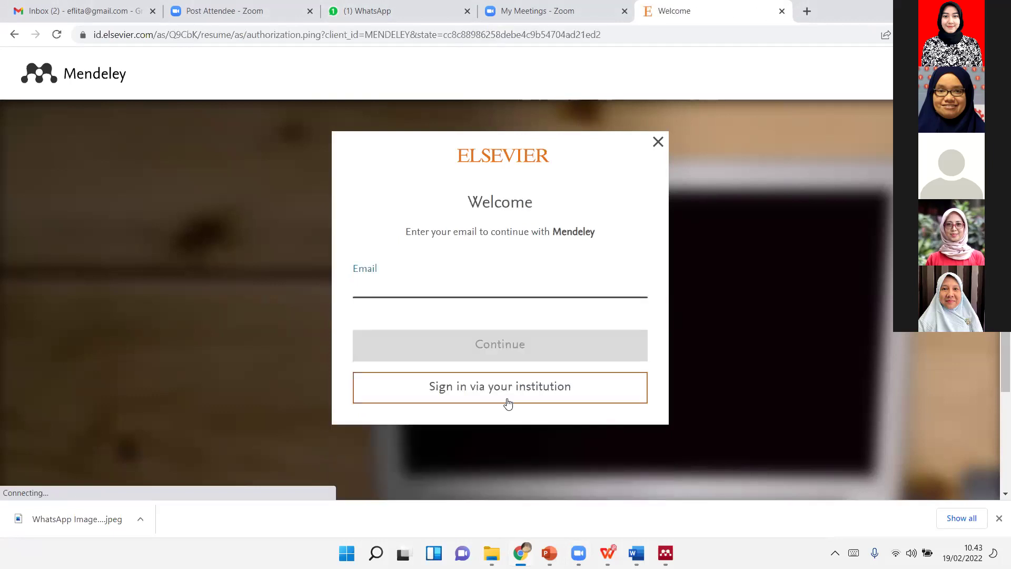
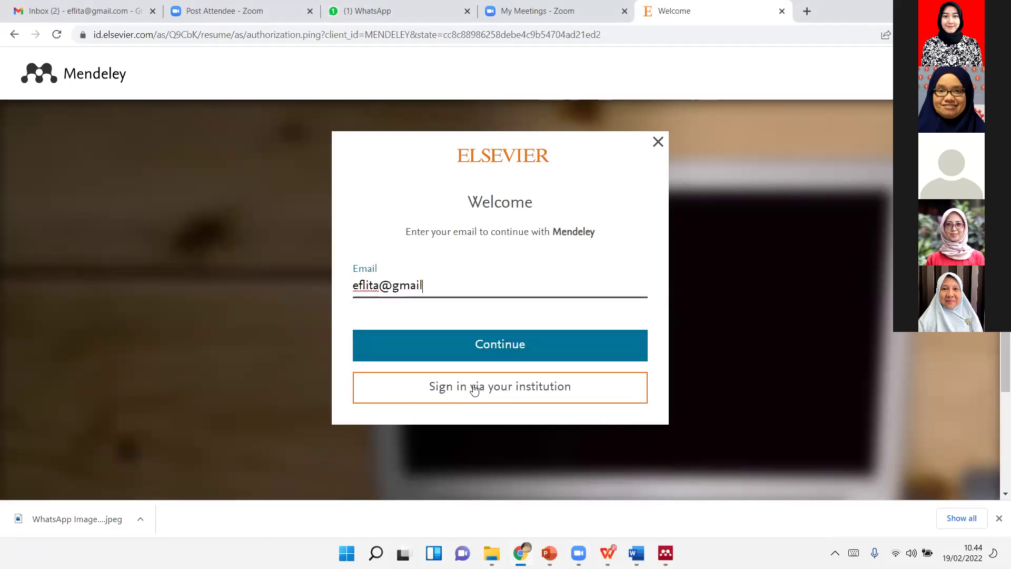
pyautogui.click(492, 345)
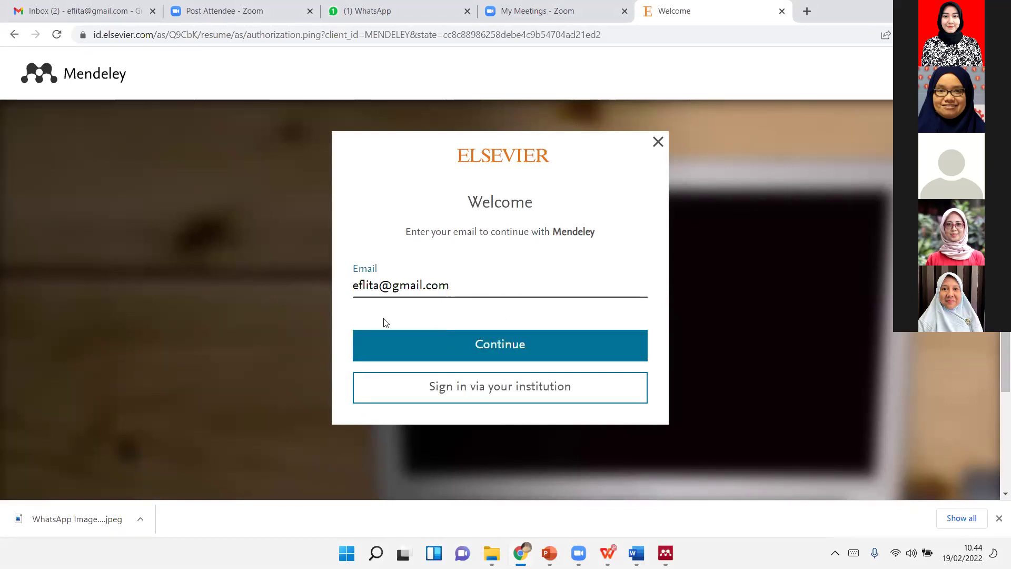
pyautogui.click(509, 346)
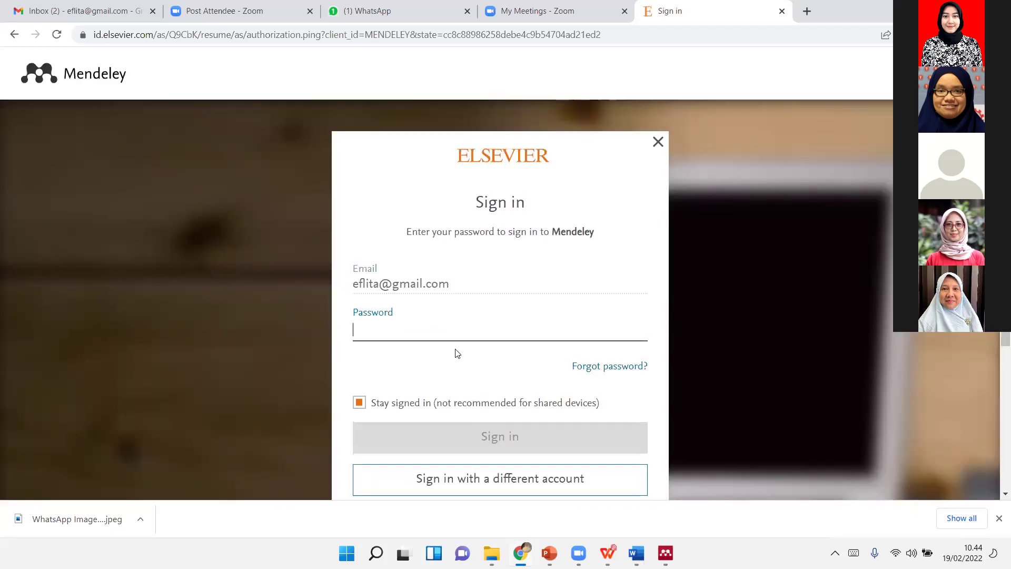
# Step: Turn off staying signed in, enter and verify the account password, and sign in
pyautogui.click(350, 403)
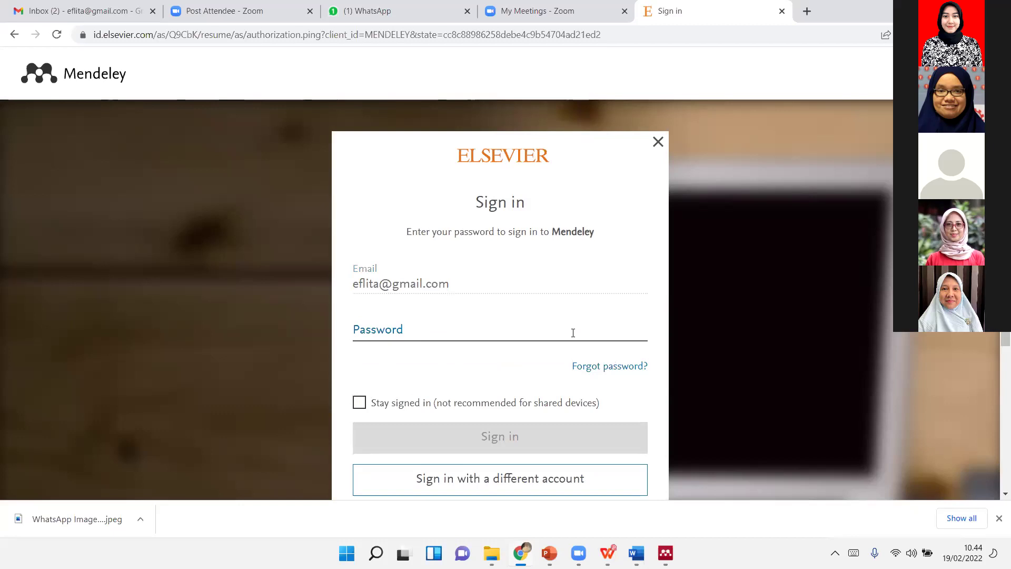
pyautogui.click(529, 332)
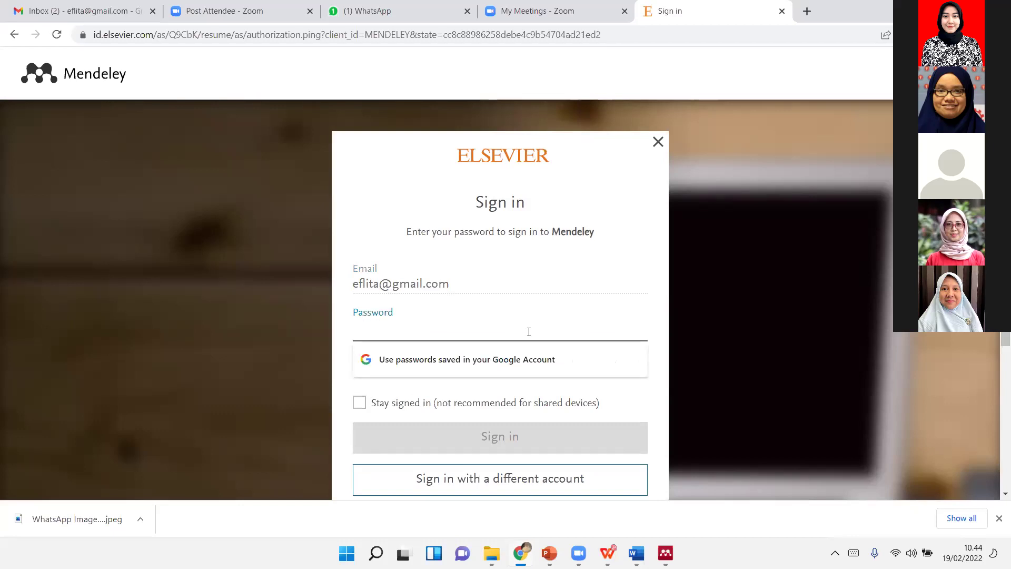
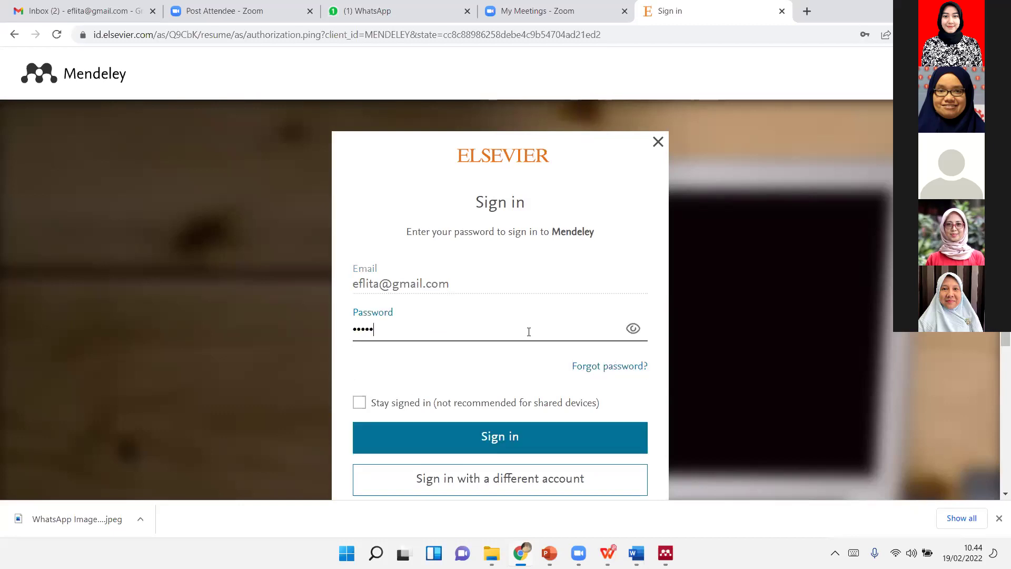
pyautogui.click(633, 328)
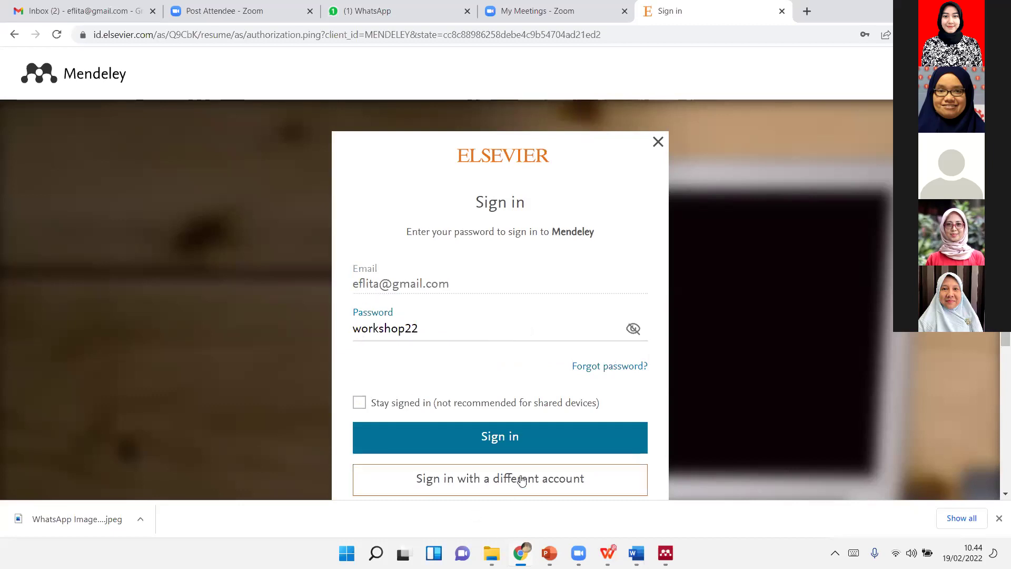
pyautogui.click(521, 441)
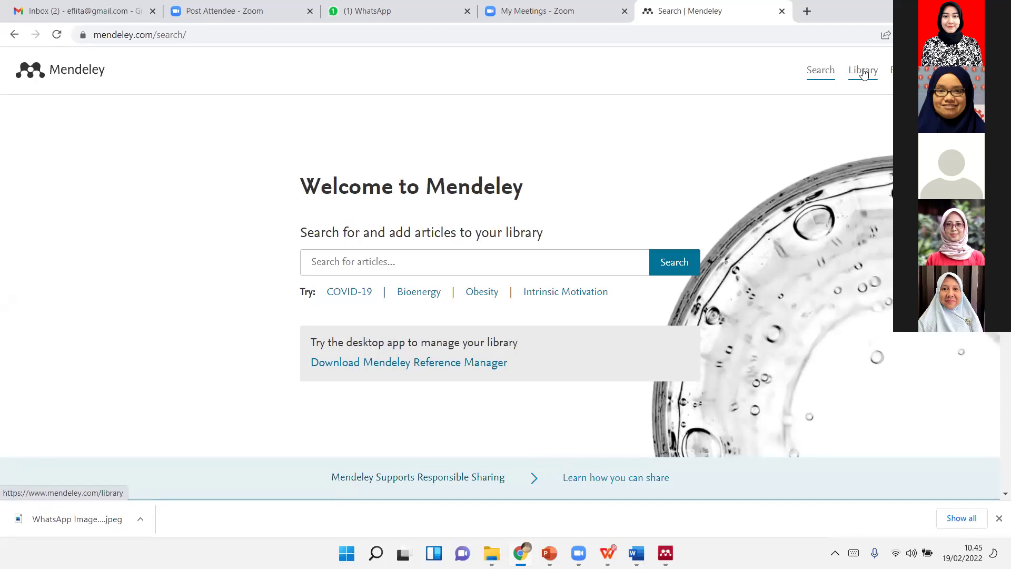
# Step: Open the web Library, view the Mendeley Cite add-in on AppSource, then return to the Library tab
pyautogui.click(864, 74)
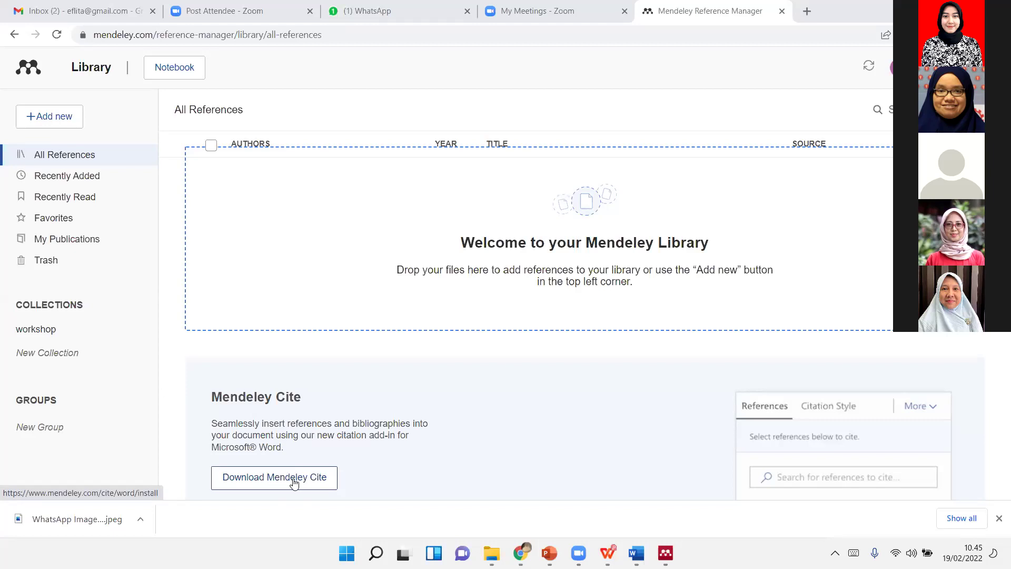
pyautogui.click(270, 477)
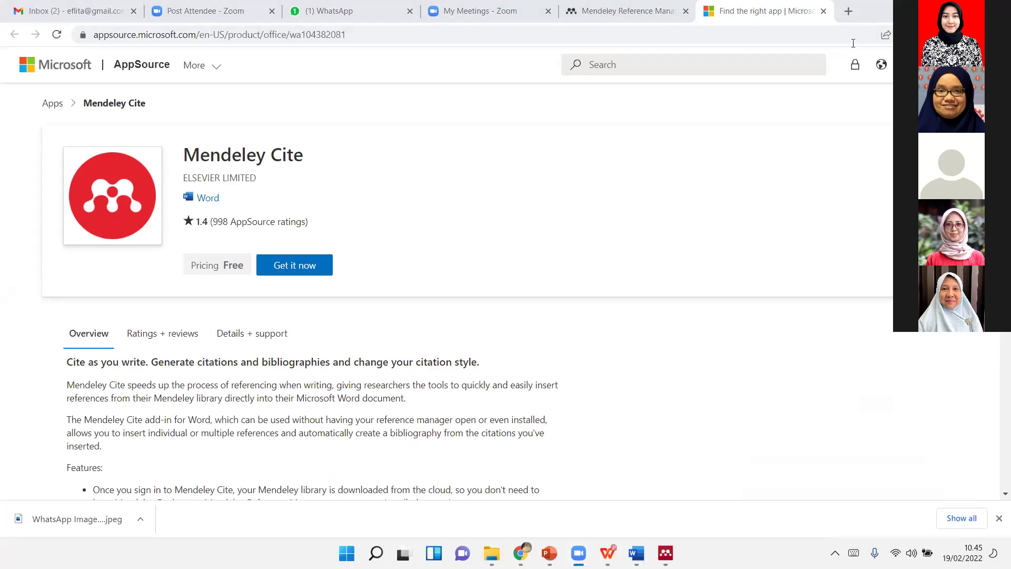
pyautogui.click(597, 13)
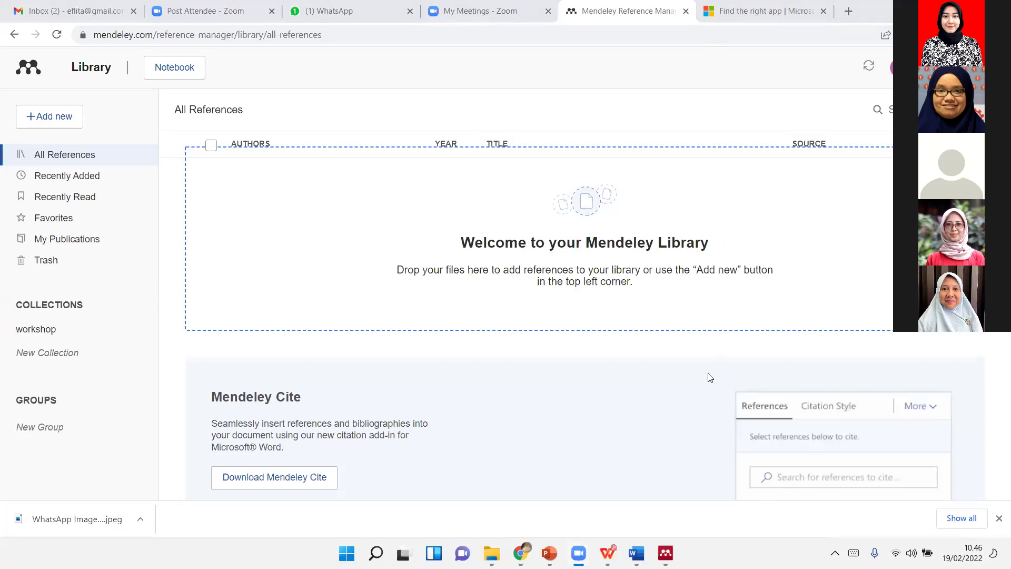
# Step: Sign out of the current account in Mendeley Desktop via File > Sign Out
pyautogui.moveTo(669, 552)
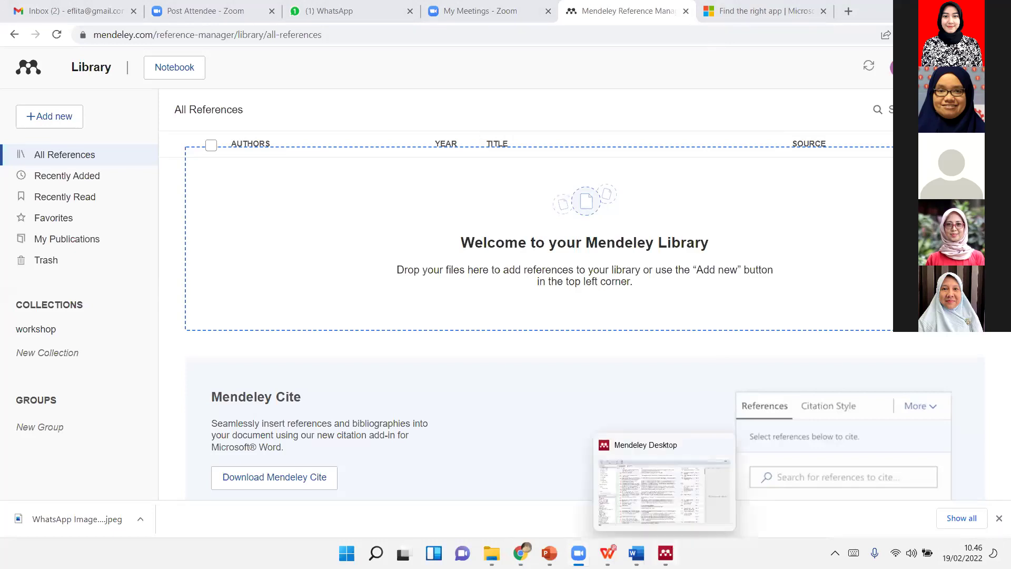
pyautogui.click(663, 504)
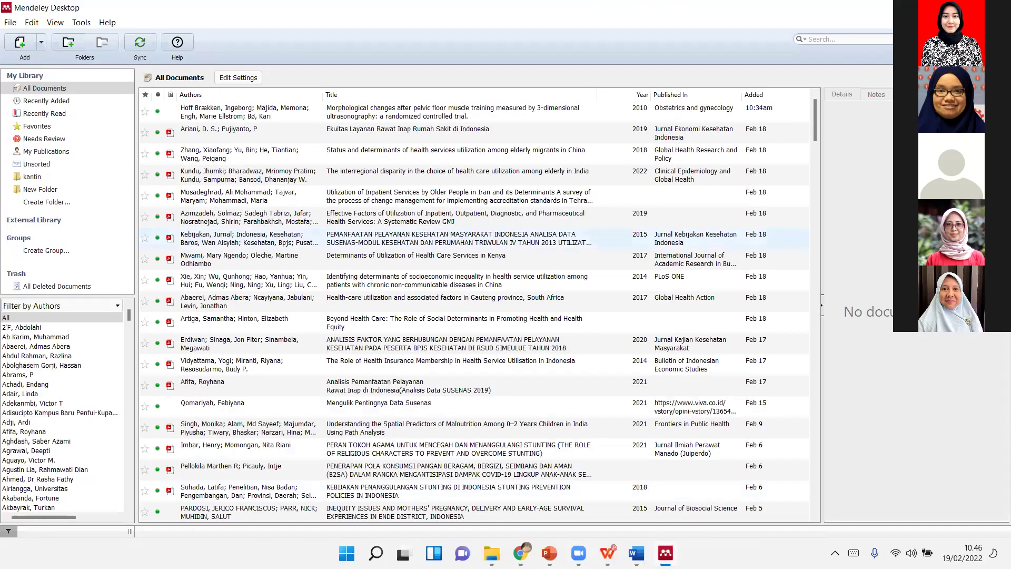
pyautogui.click(10, 24)
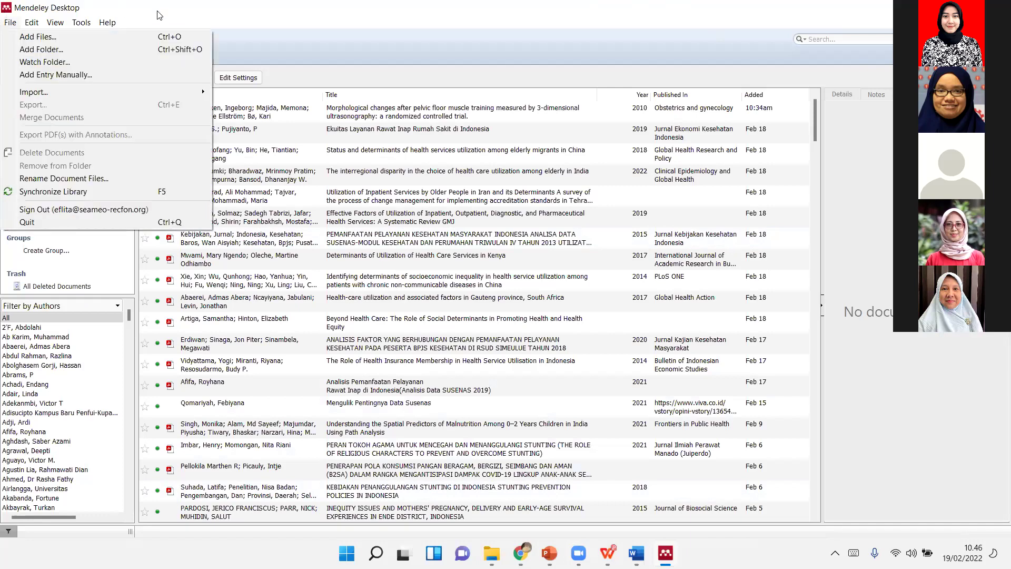
pyautogui.click(9, 25)
pyautogui.click(8, 24)
pyautogui.click(66, 215)
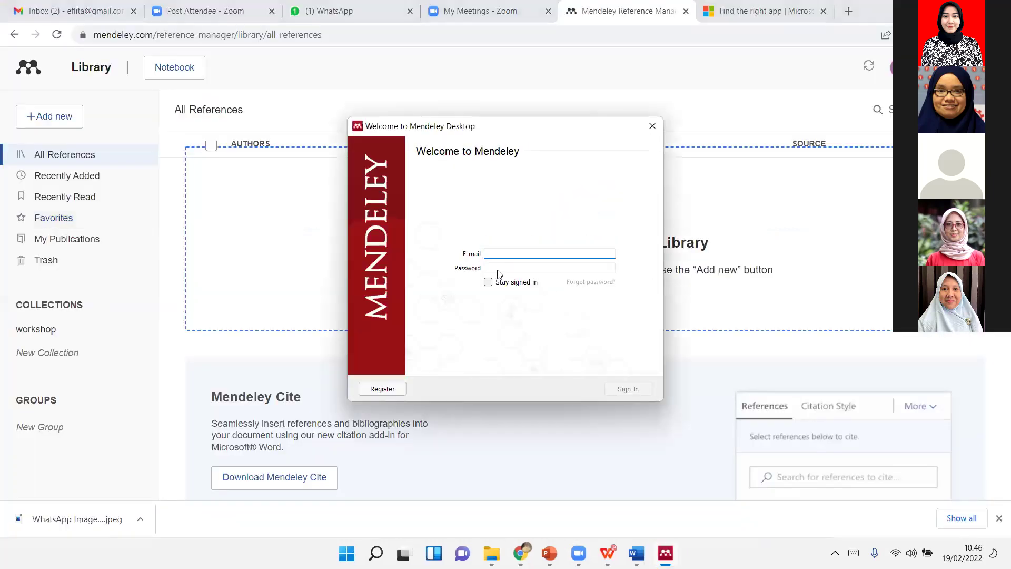
# Step: Sign back in with the website account's e-mail and password, correcting the mistyped password
pyautogui.click(501, 255)
pyautogui.click(521, 269)
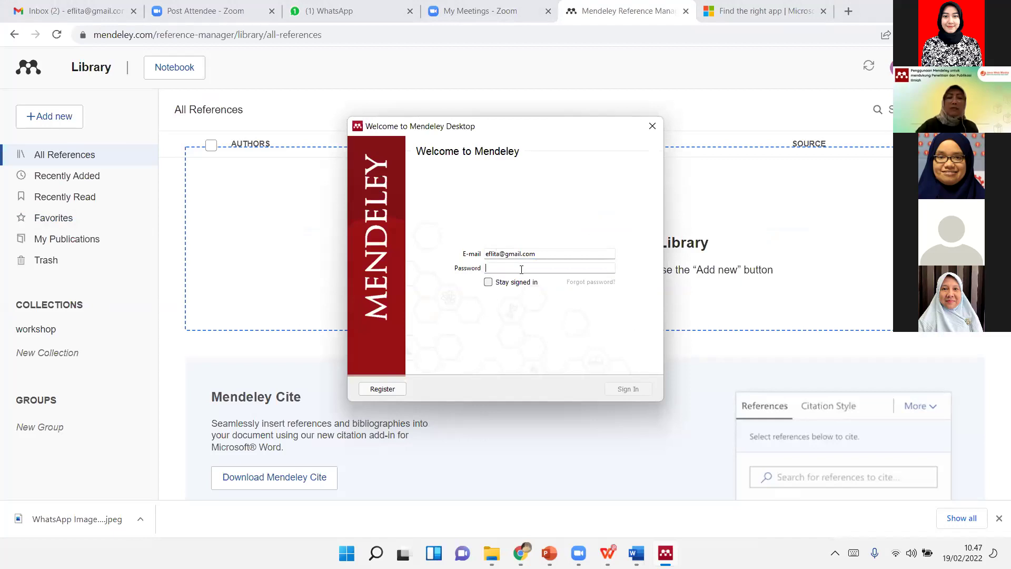
pyautogui.write('••••••••')
pyautogui.click(636, 390)
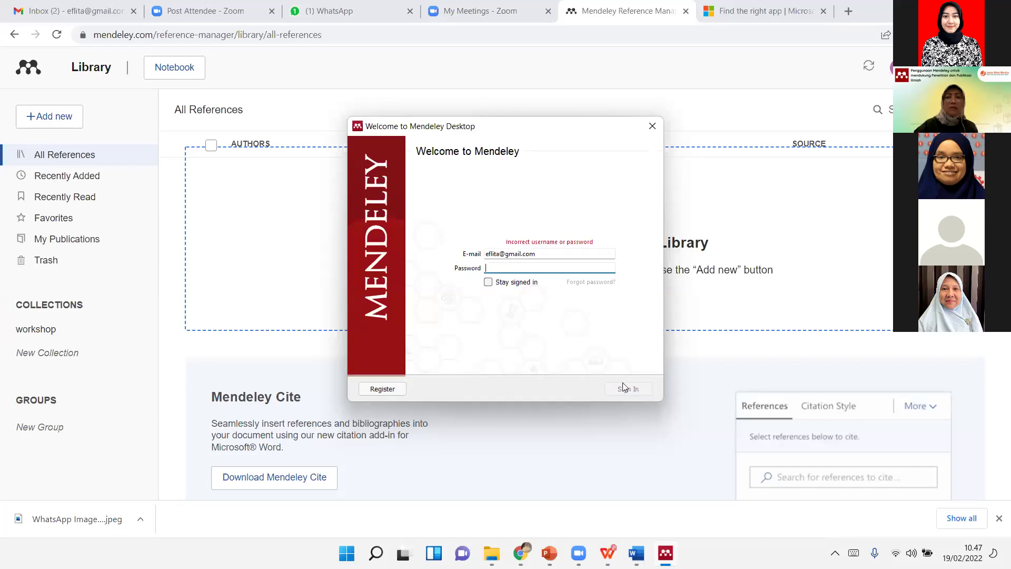
pyautogui.write('•••')
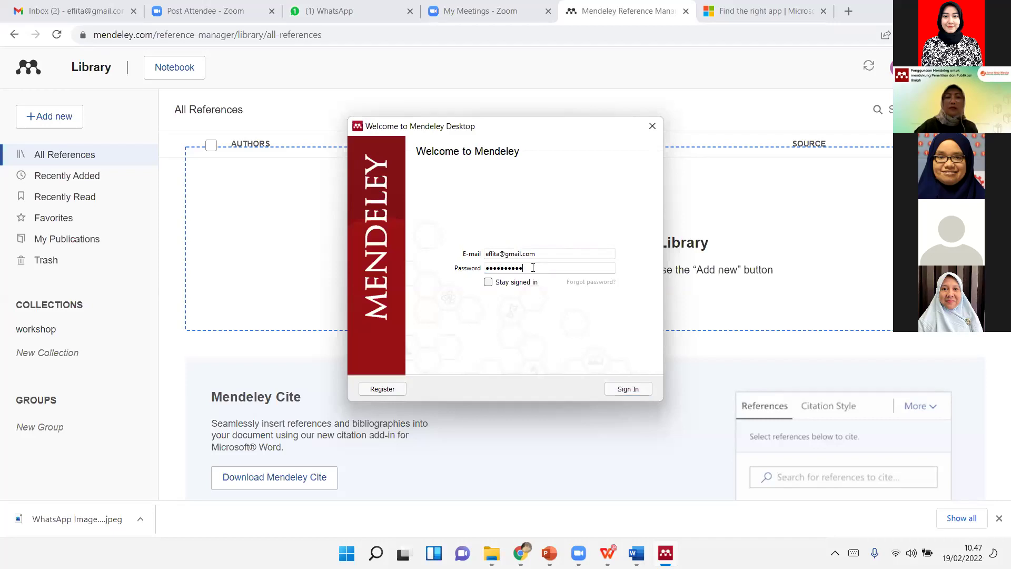
pyautogui.click(624, 391)
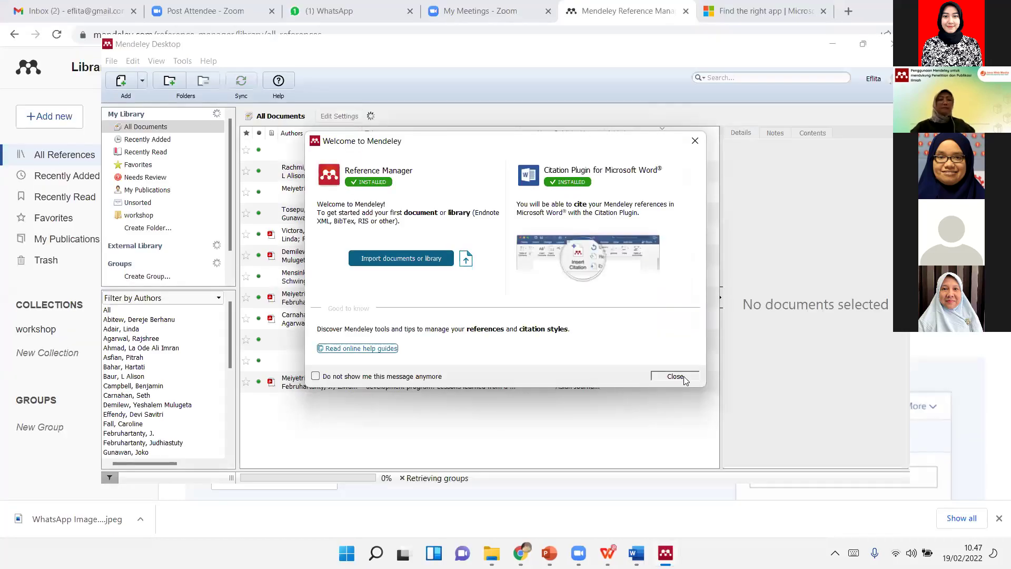
# Step: Close the Welcome dialog and the Add and Create tip, then Sync the library
pyautogui.click(675, 377)
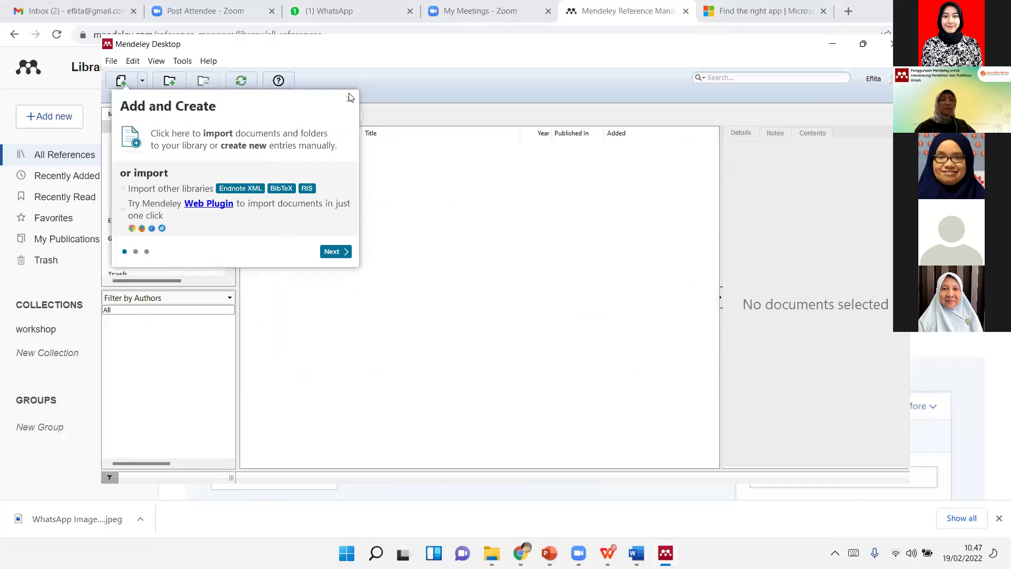
pyautogui.click(350, 100)
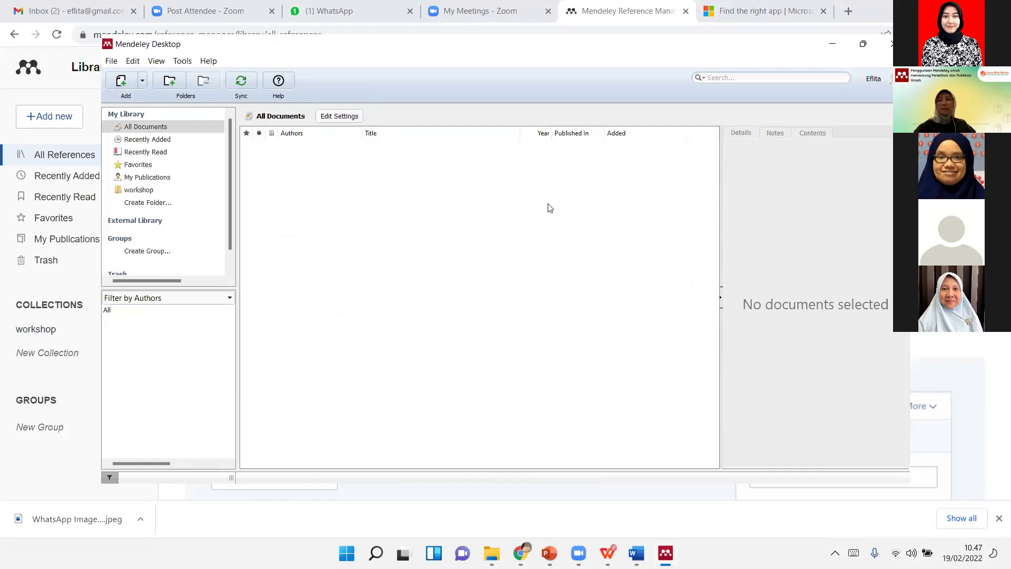
pyautogui.click(241, 84)
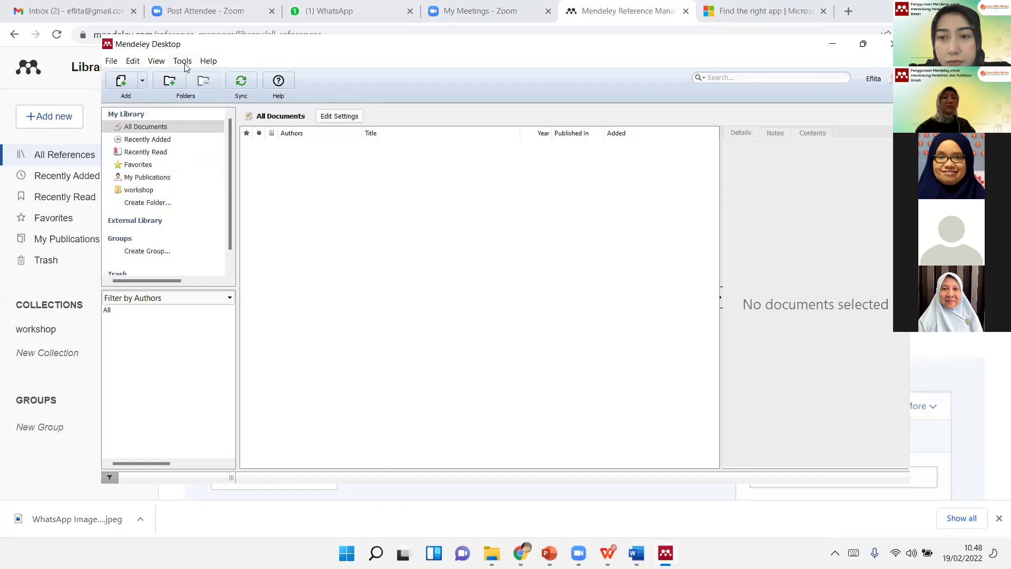
pyautogui.click(182, 63)
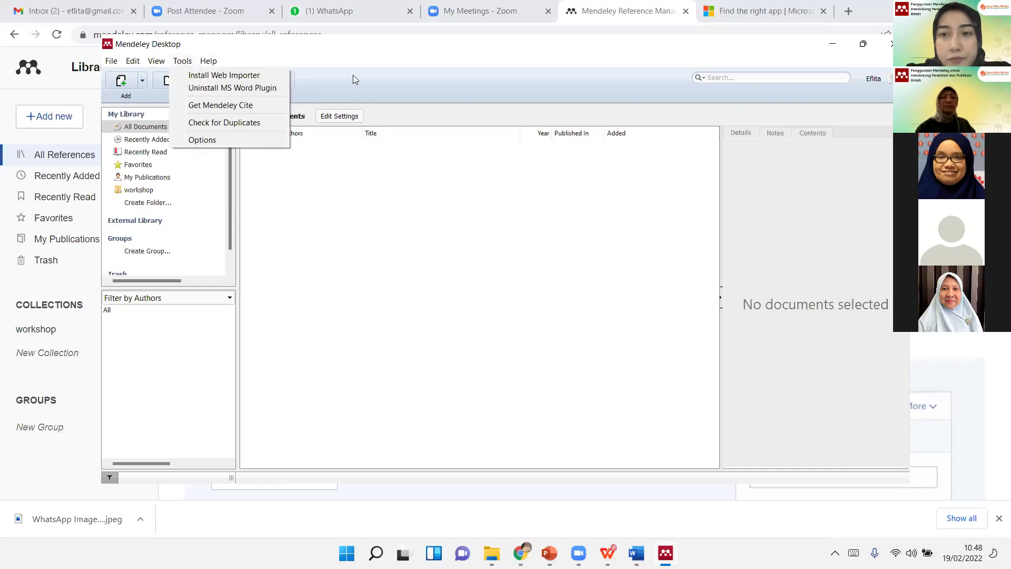
pyautogui.click(184, 62)
pyautogui.click(182, 61)
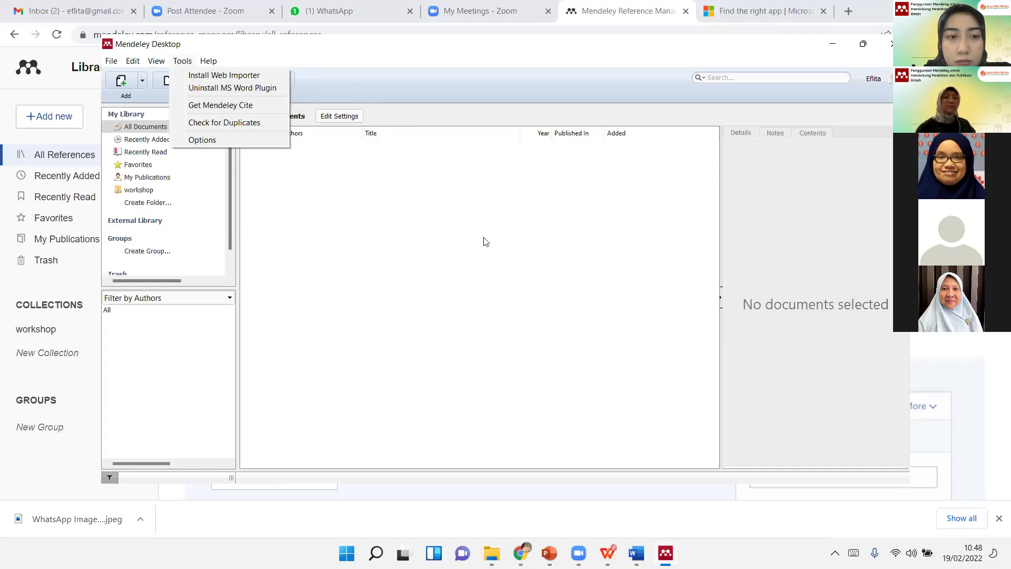
pyautogui.click(505, 248)
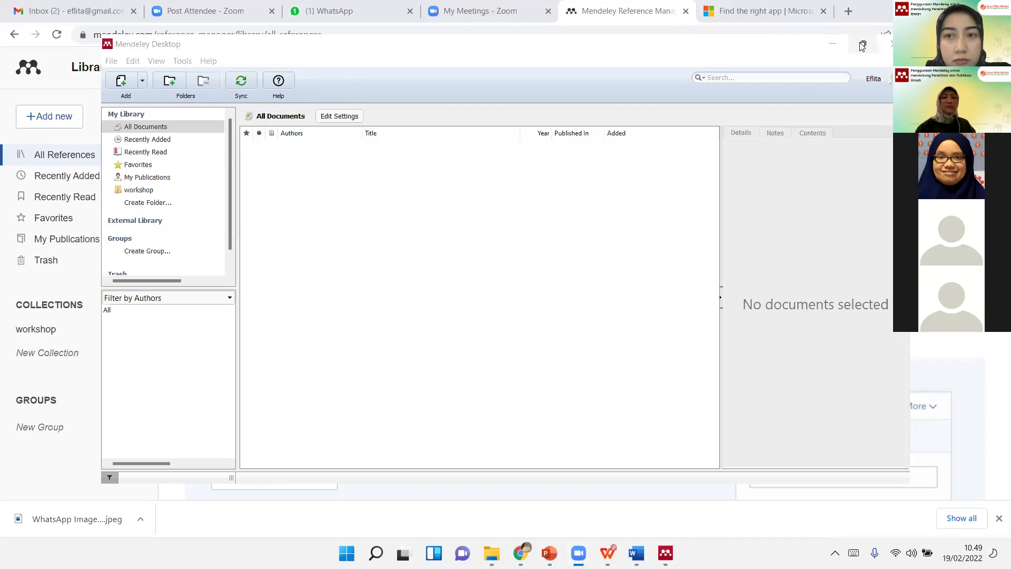
pyautogui.moveTo(866, 46)
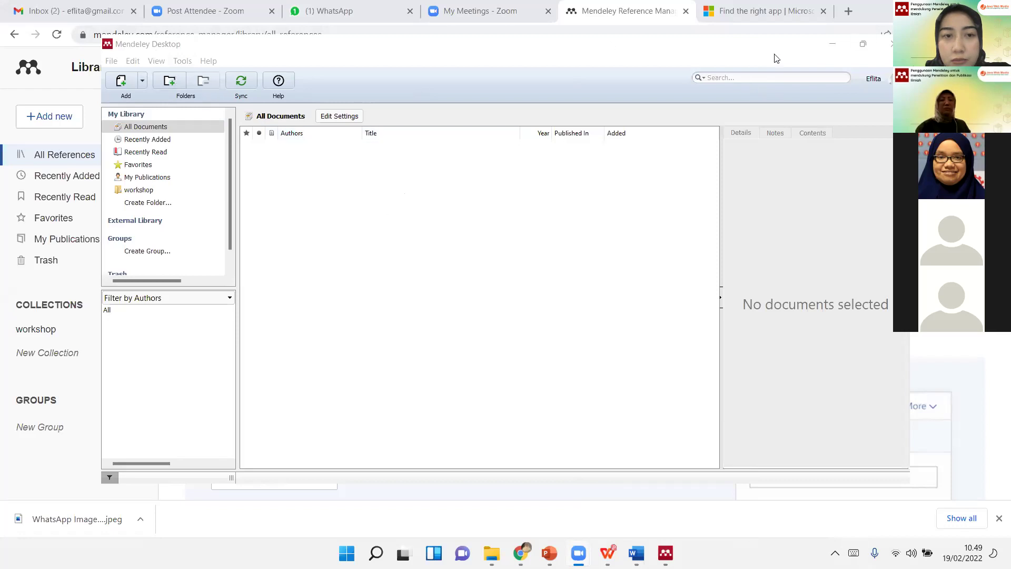
pyautogui.click(864, 47)
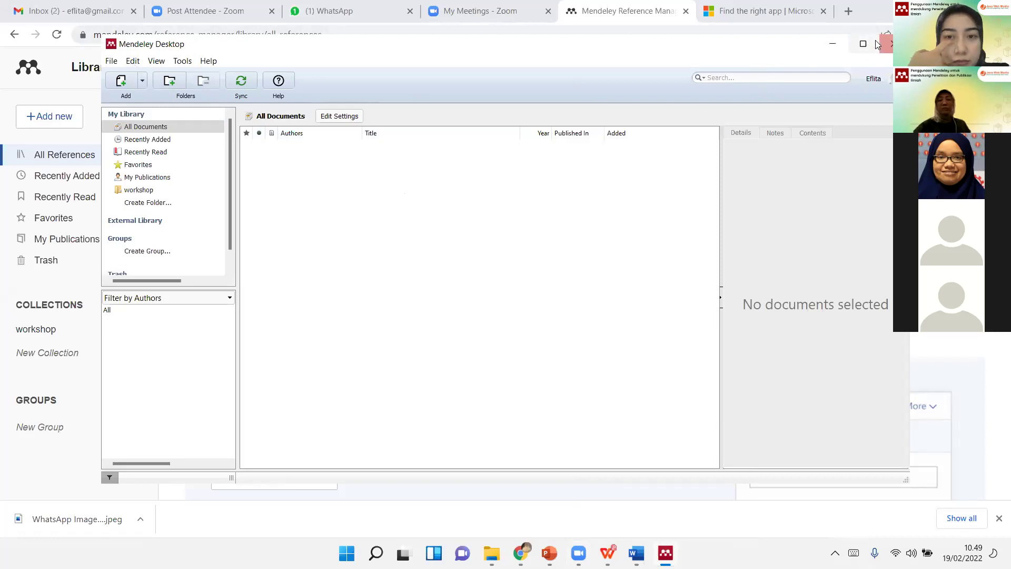
# Step: Maximize the Mendeley Desktop window and bring up File > Add Files
pyautogui.click(863, 44)
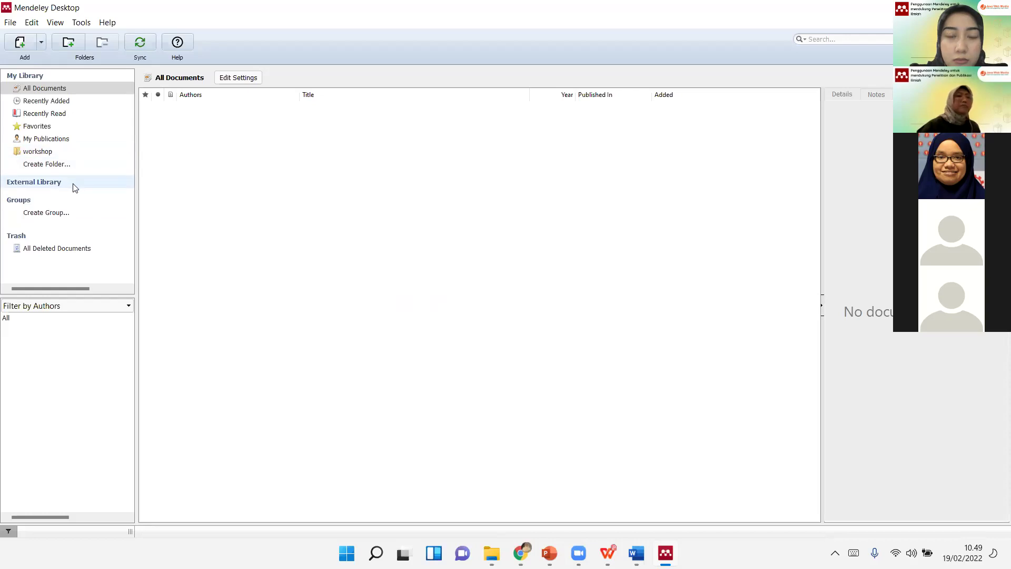
pyautogui.click(11, 24)
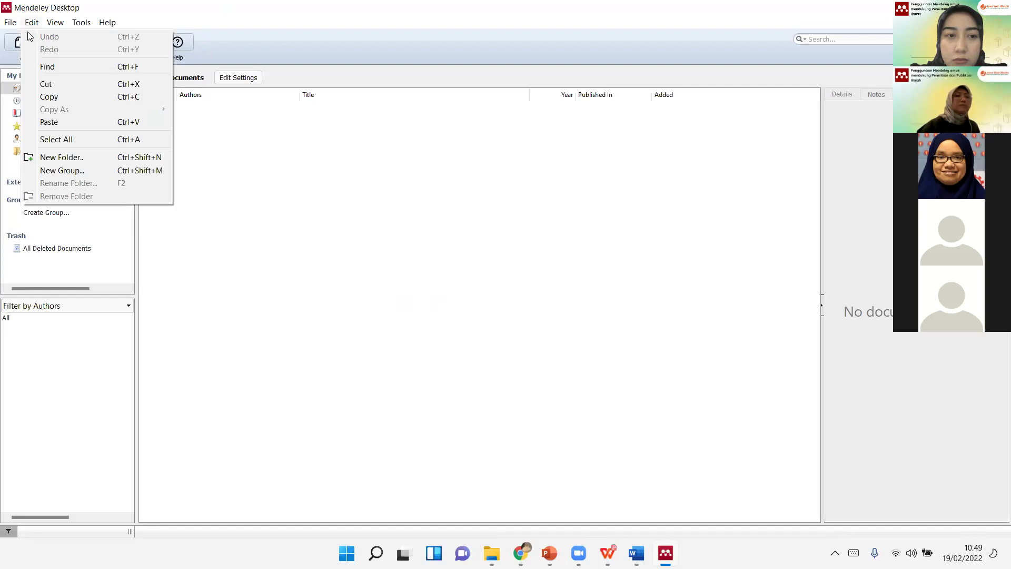
pyautogui.click(19, 36)
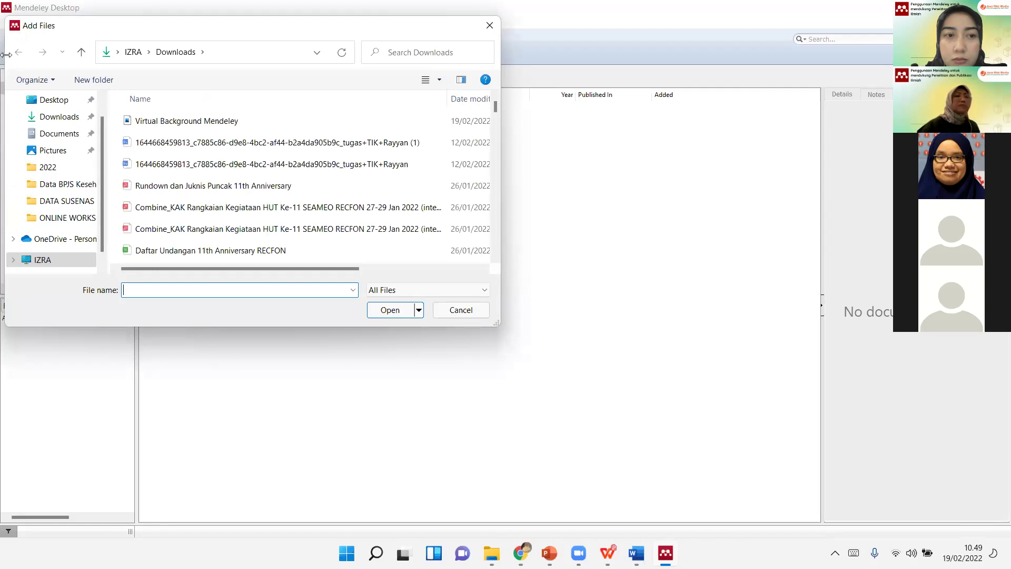
# Step: Import the qualitative paper PDF from the ONLINE WORKSHOP folder into the library
pyautogui.click(78, 217)
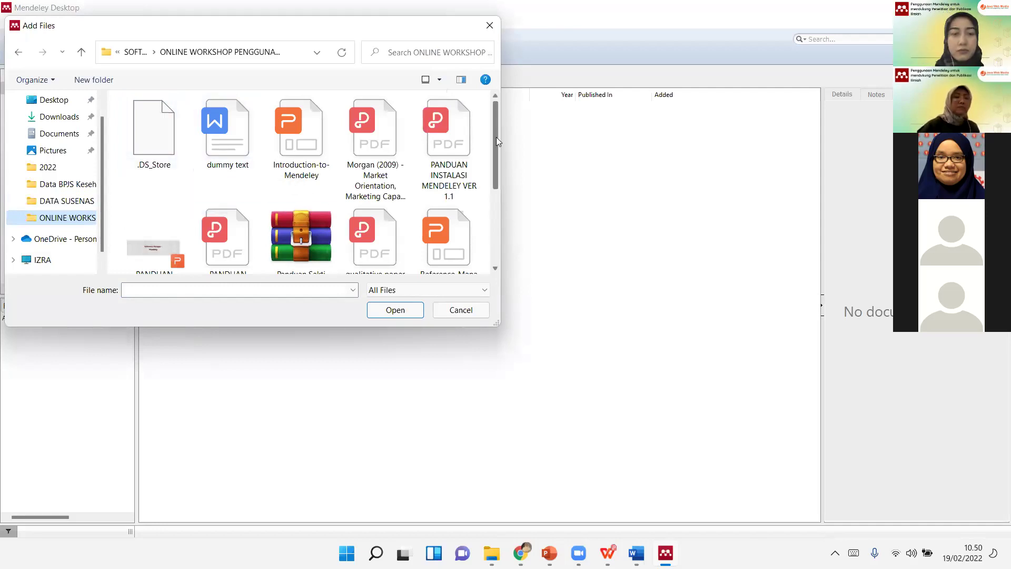
pyautogui.moveTo(497, 138); pyautogui.dragTo(498, 170)
pyautogui.click(375, 168)
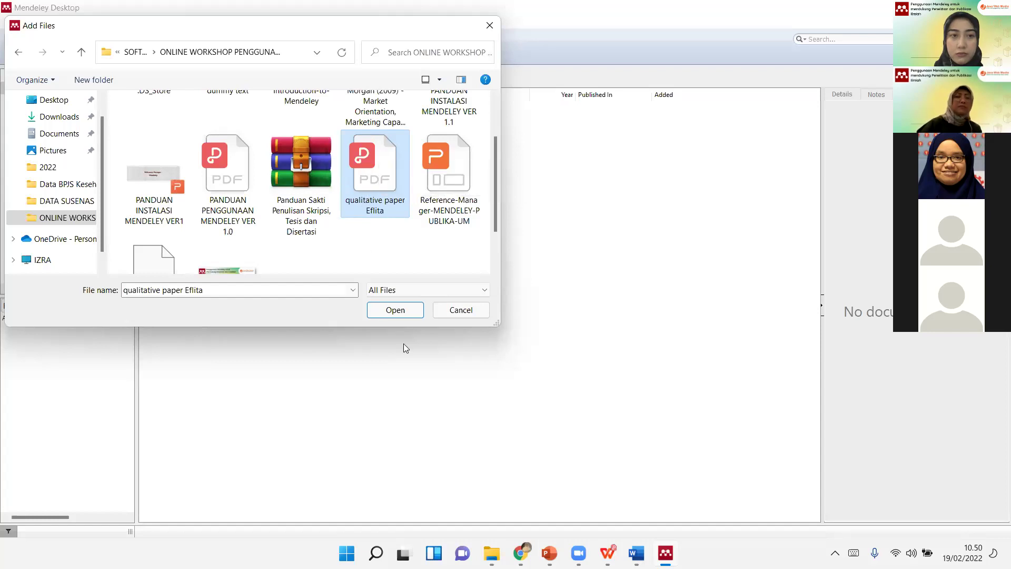
pyautogui.click(394, 310)
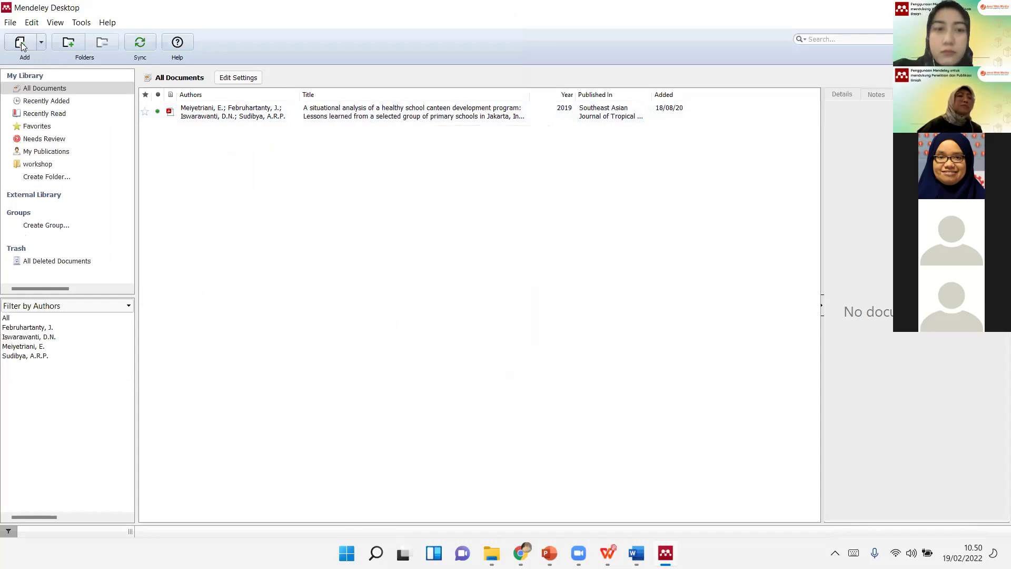
# Step: Delete the 2019 healthy school canteen article with Delete Documents
pyautogui.click(21, 42)
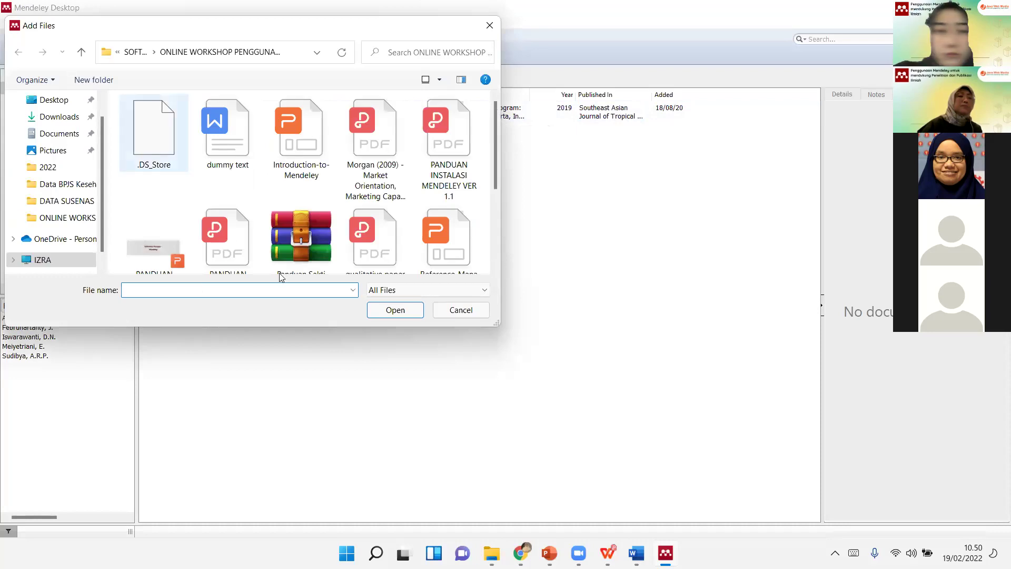
pyautogui.click(461, 310)
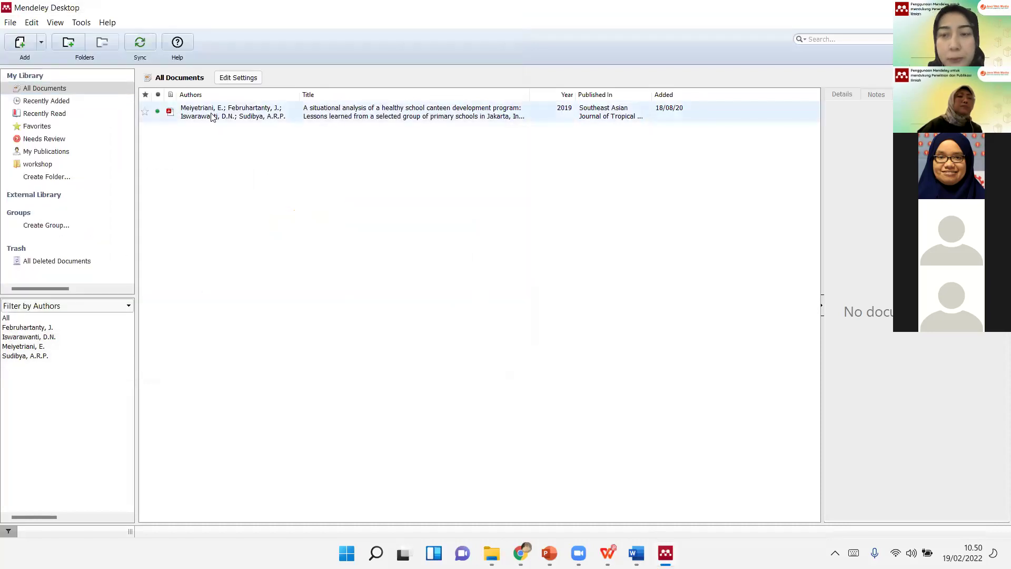
pyautogui.click(215, 116)
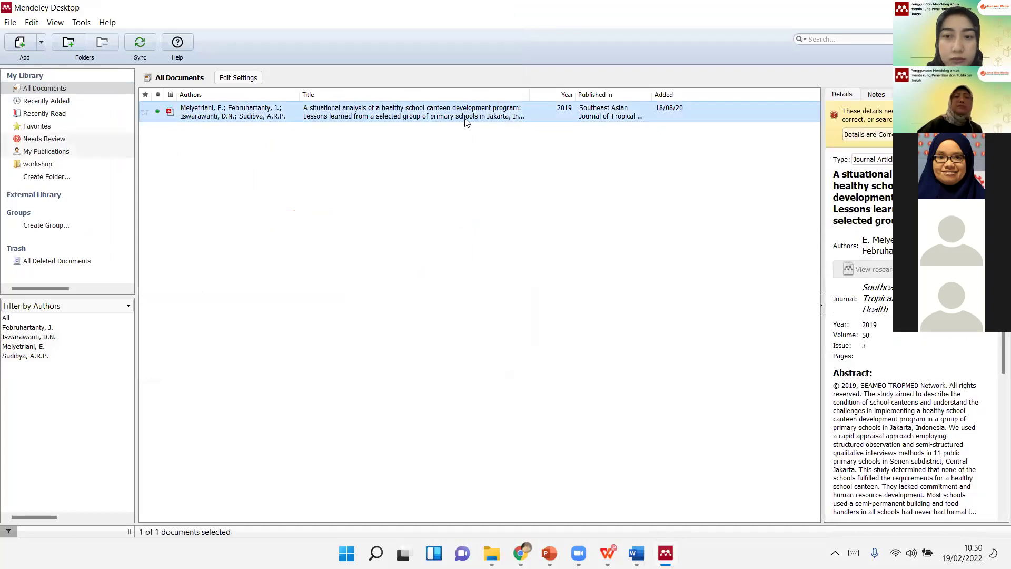
pyautogui.rightClick(396, 110)
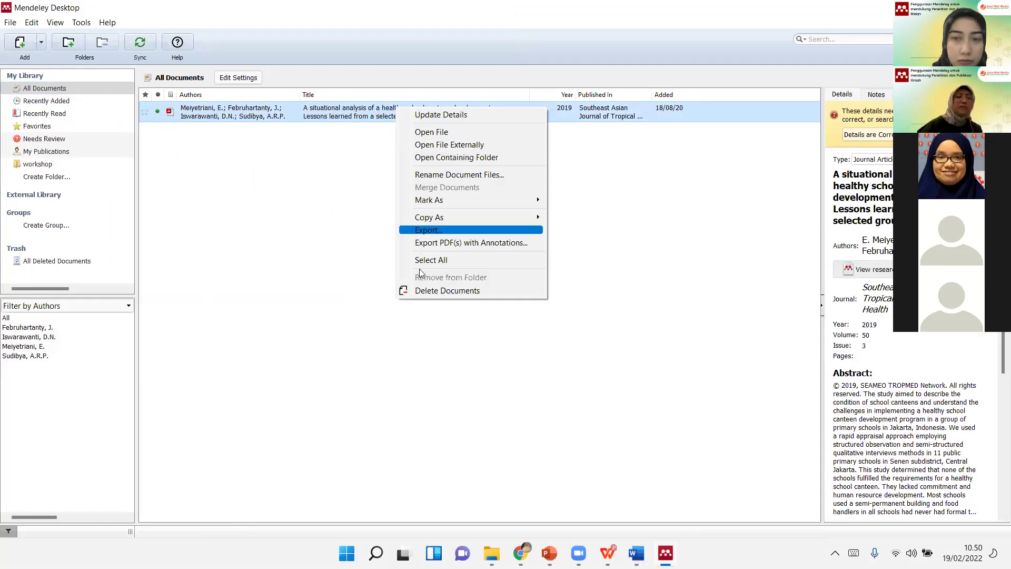
pyautogui.click(422, 291)
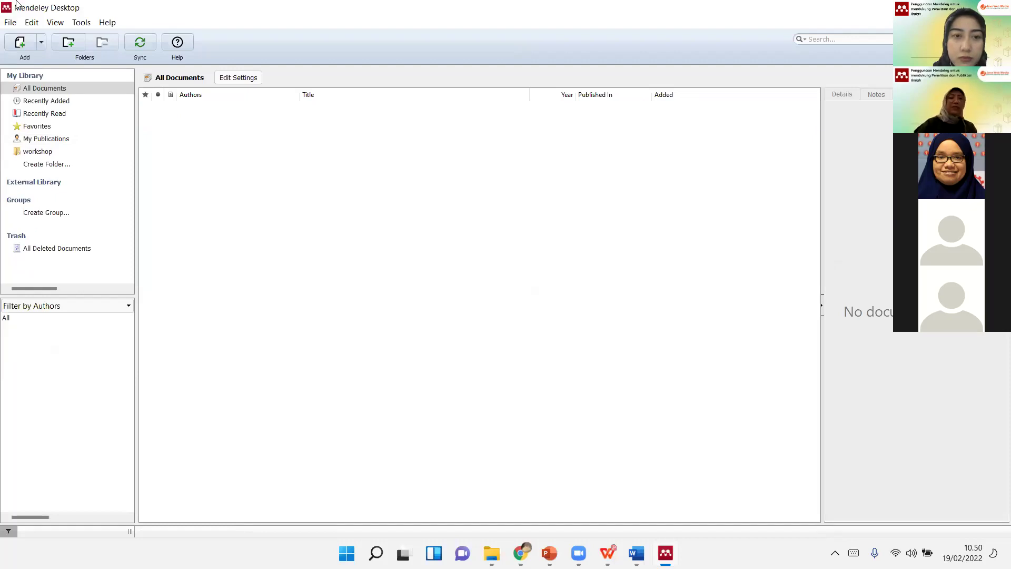
# Step: Search 'plos one stunting' in a new Chrome tab and download the multilevel stunting article's PDF
pyautogui.moveTo(519, 550)
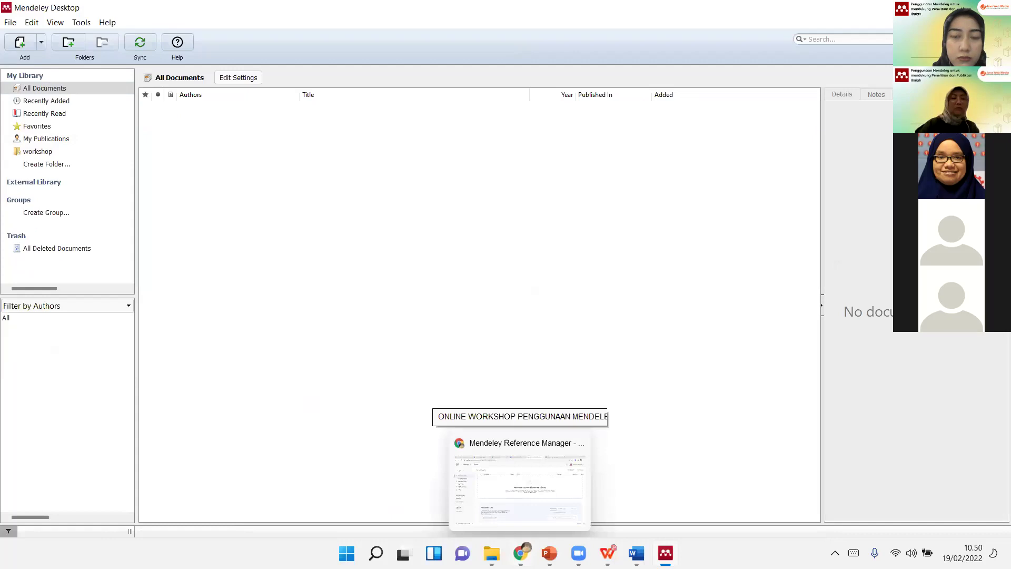
pyautogui.click(513, 489)
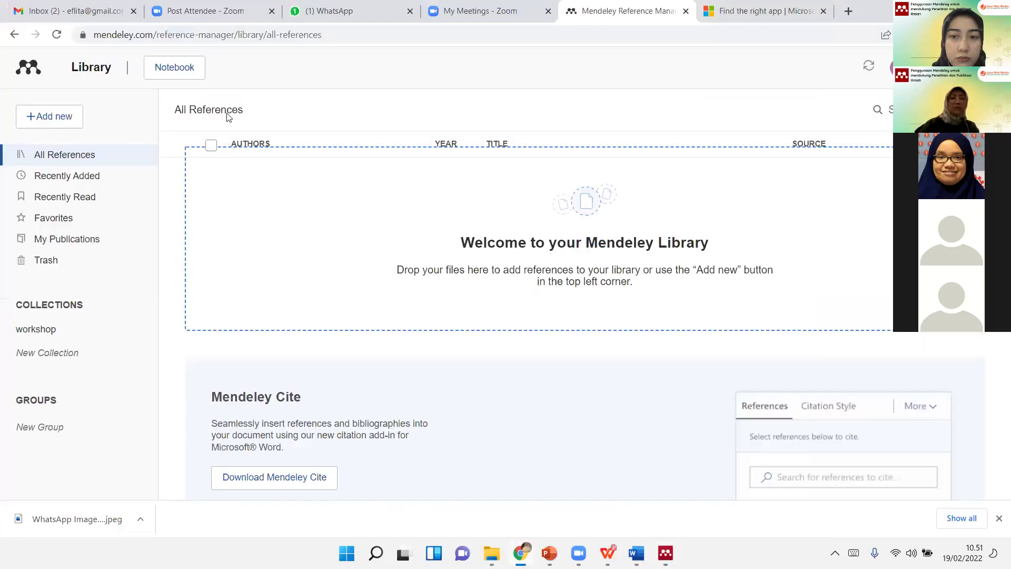
pyautogui.hotkey('ctrl', 't')
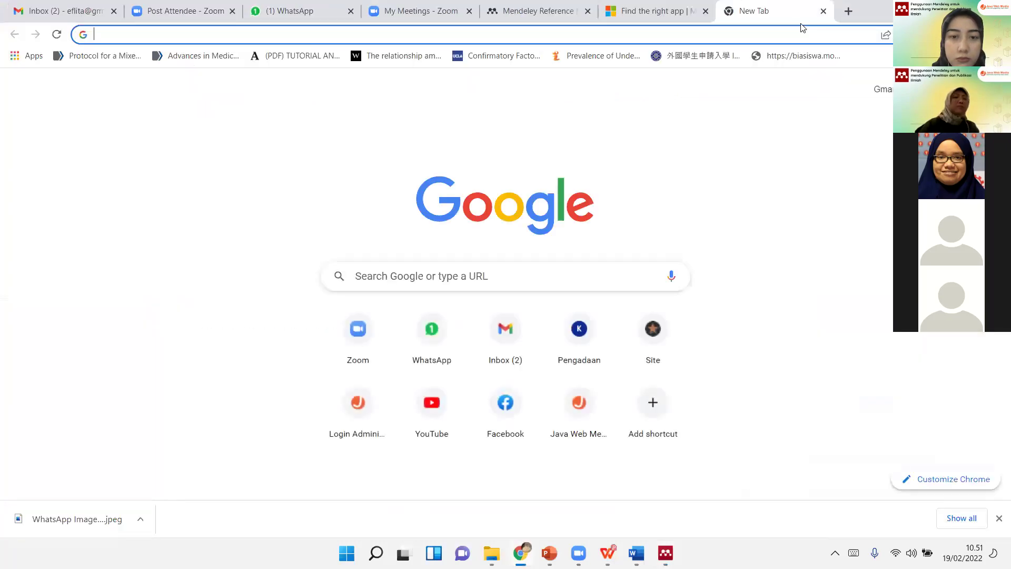
pyautogui.write('plo')
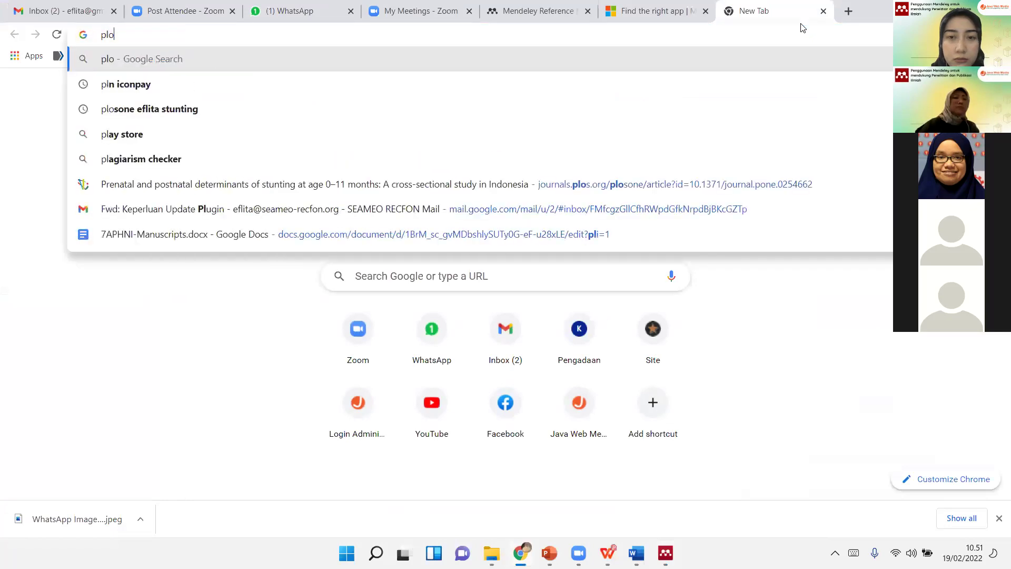
pyautogui.write('s one stunting')
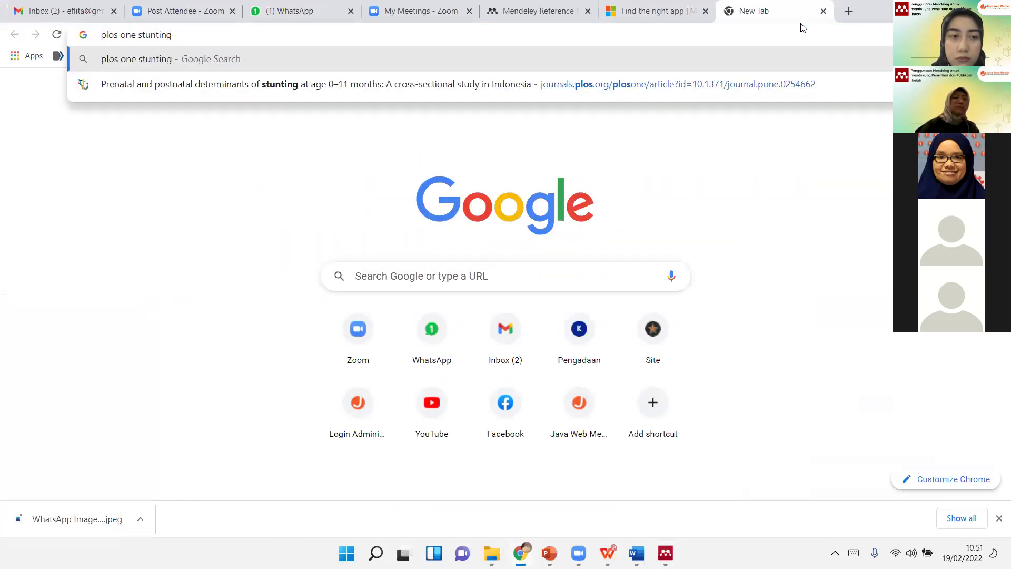
pyautogui.press('Return')
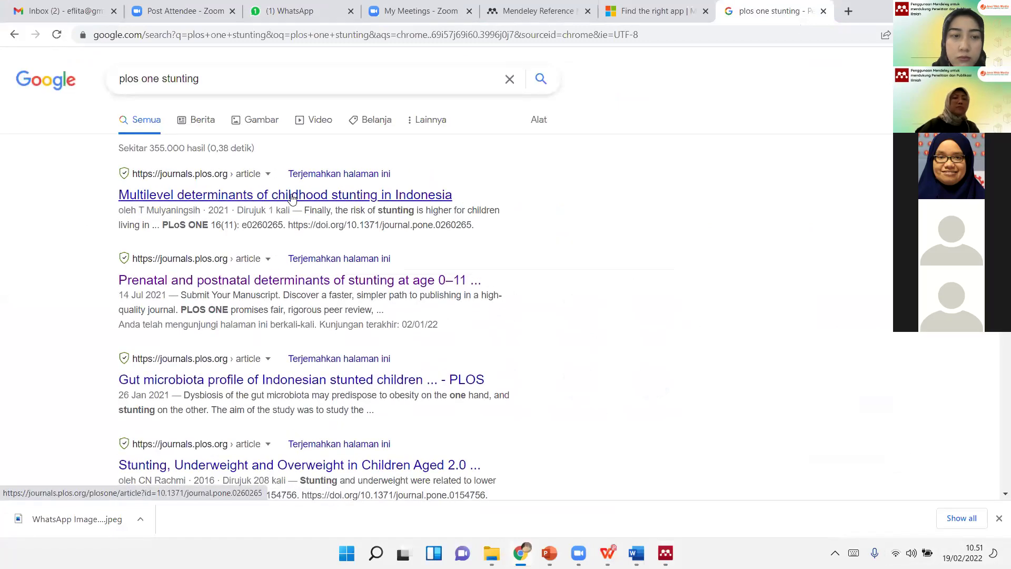
pyautogui.click(321, 198)
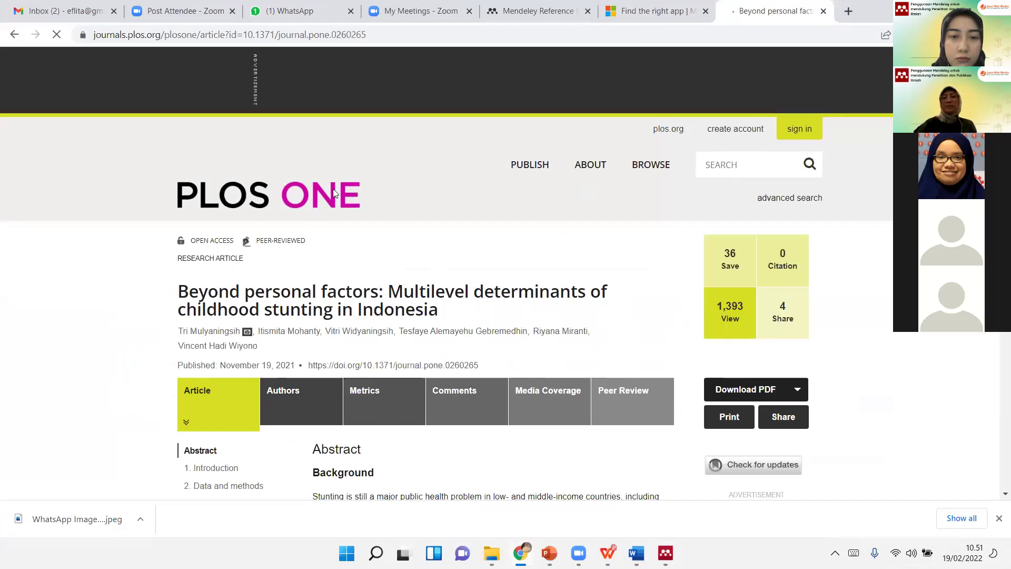
pyautogui.click(750, 392)
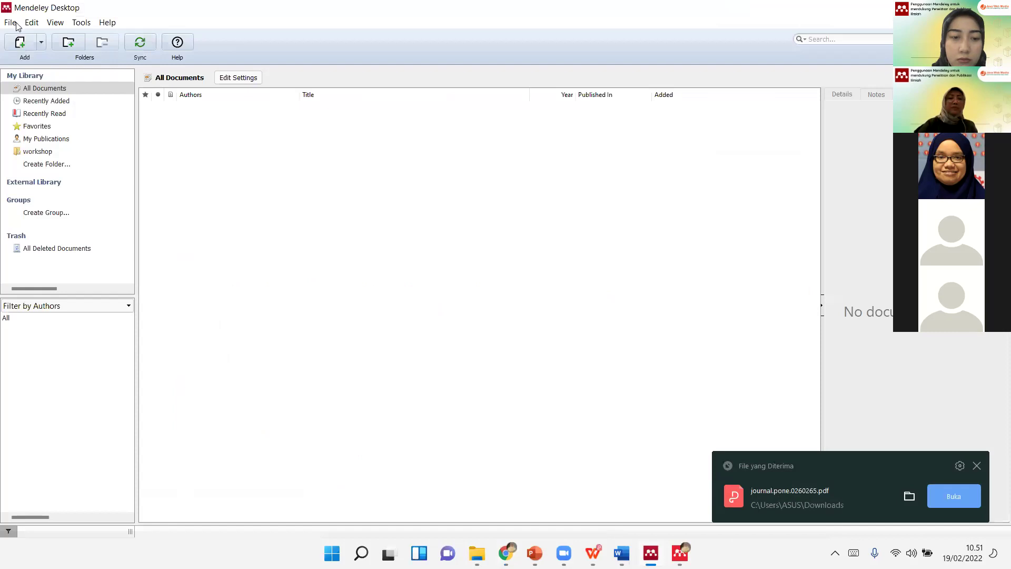
# Step: Add journal.pone.0260265.pdf from Downloads and open the imported stunting article
pyautogui.click(20, 43)
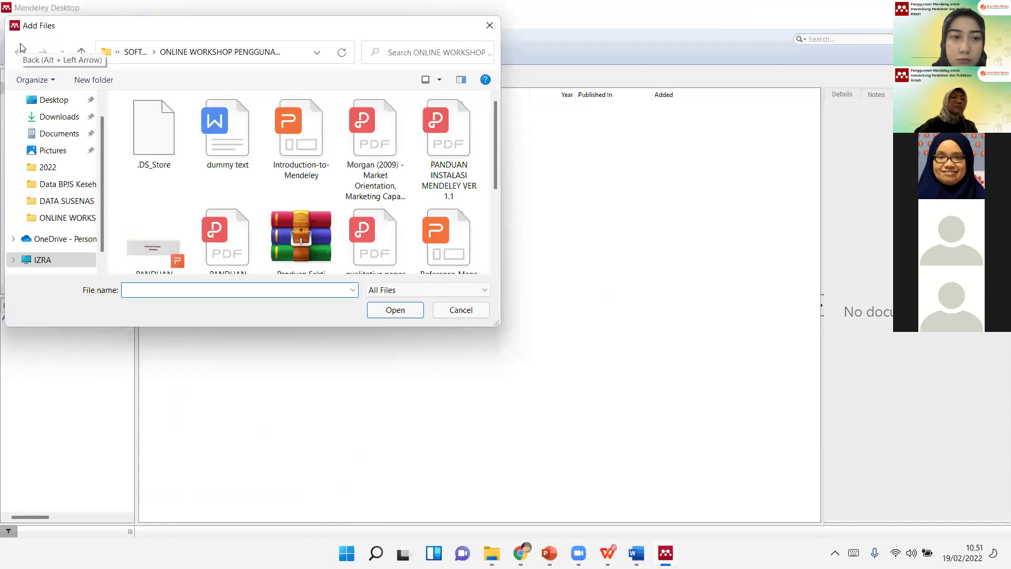
pyautogui.click(85, 117)
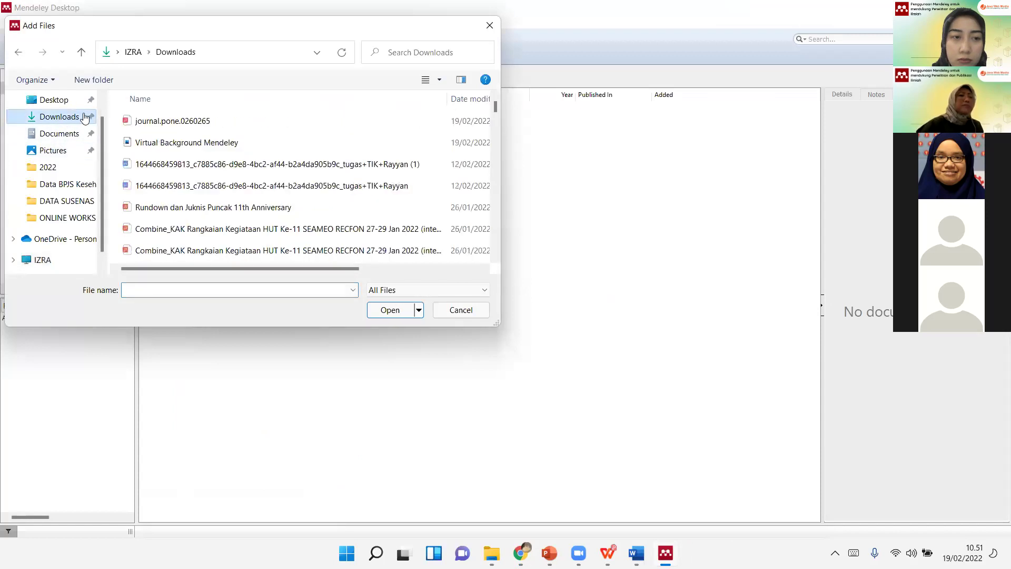
pyautogui.click(166, 121)
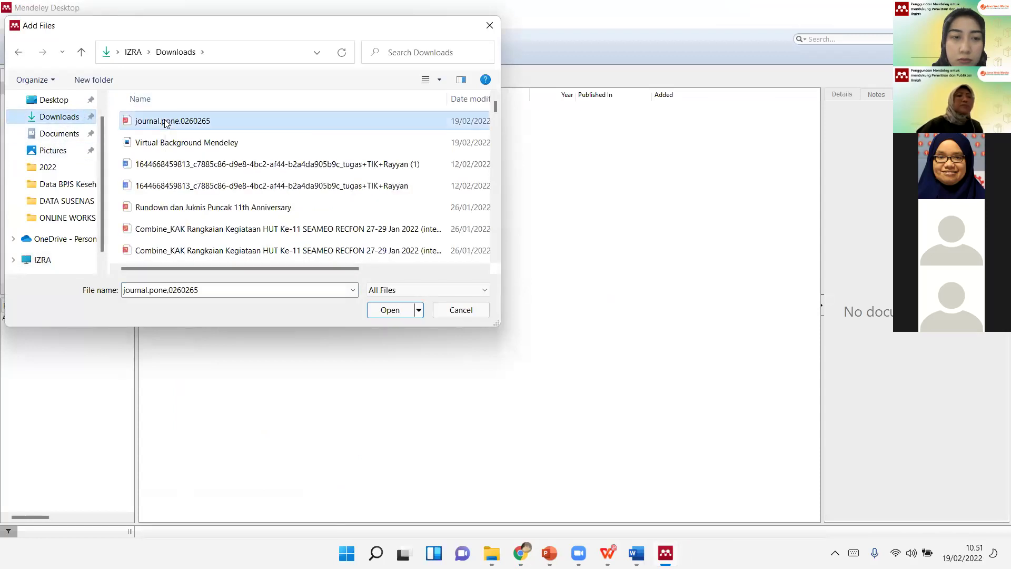
pyautogui.click(387, 309)
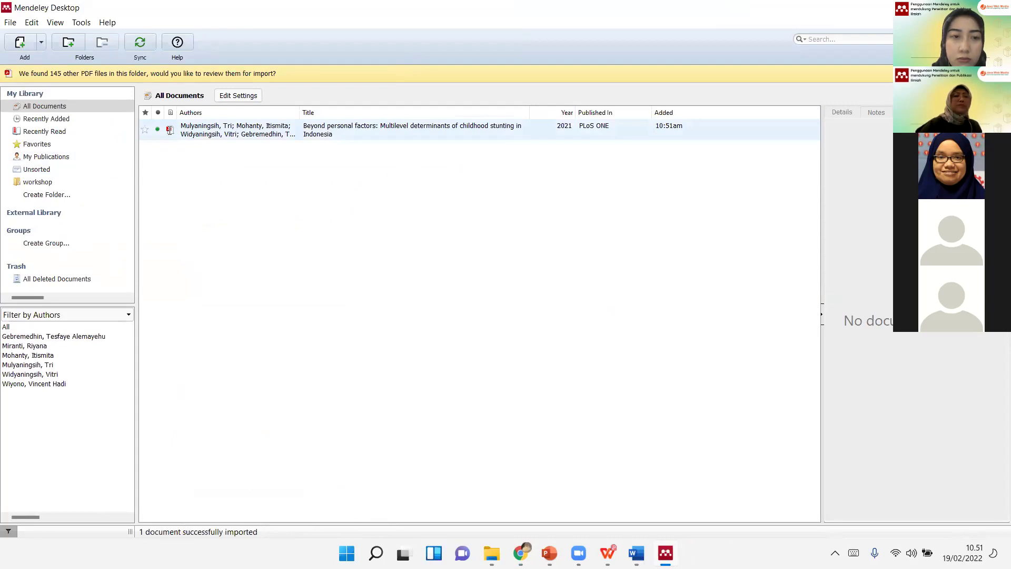
pyautogui.click(169, 130)
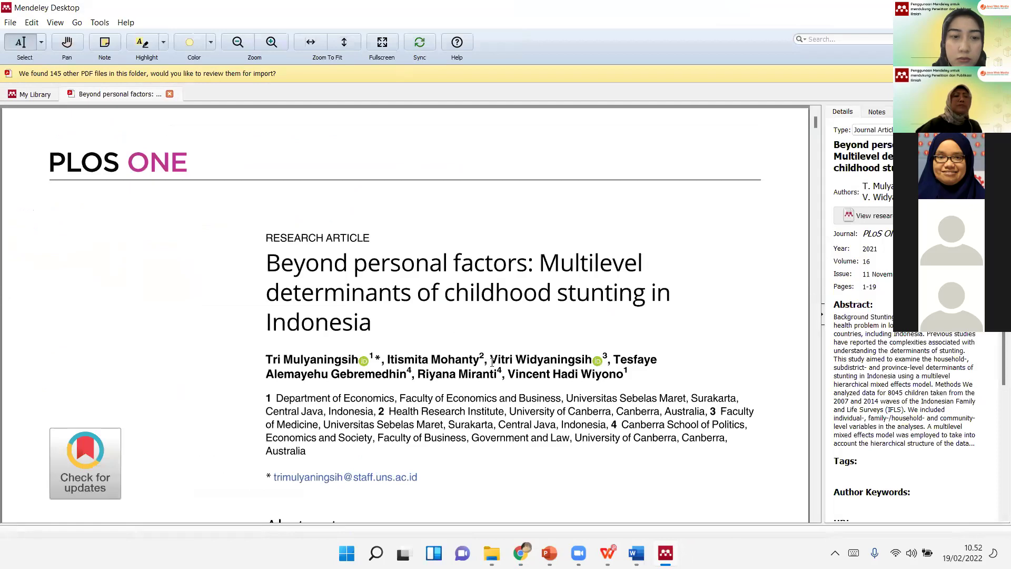
# Step: Scroll the stunting PDF down to Data and methods, then close Mendeley Desktop with Alt+F4
pyautogui.scroll(-15, 495, 354)
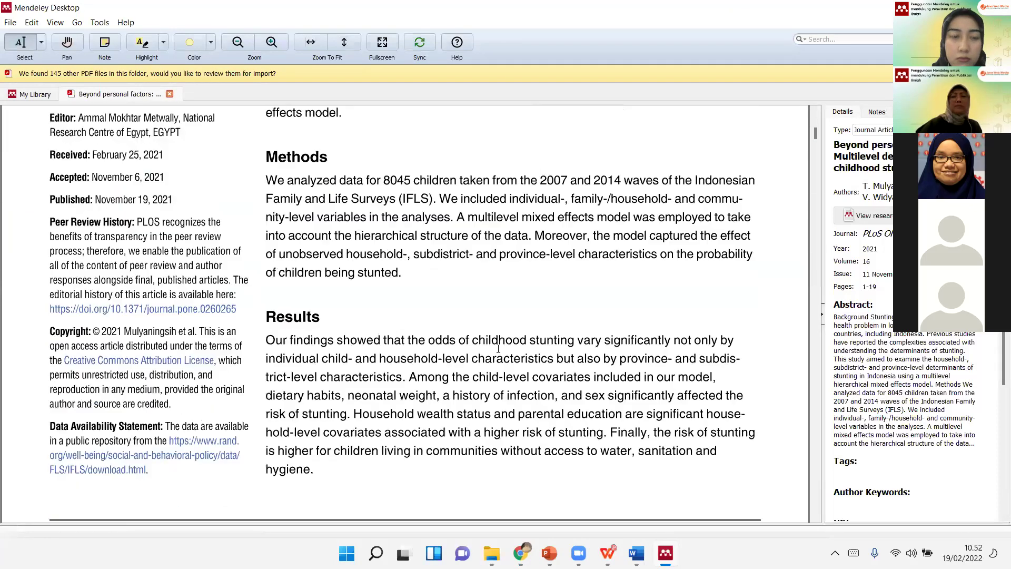
pyautogui.scroll(-15, 498, 349)
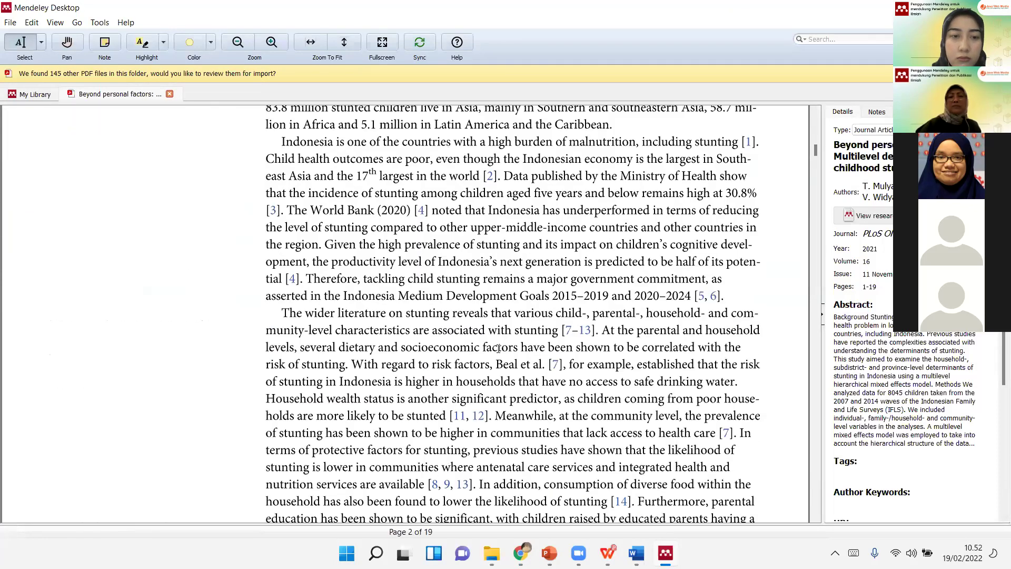
pyautogui.scroll(-8, 498, 349)
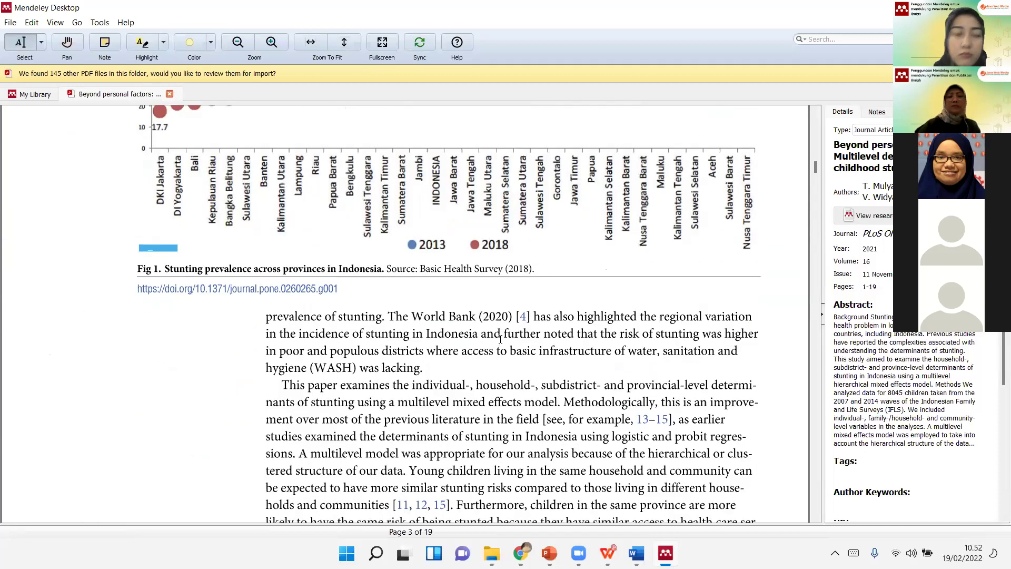
pyautogui.scroll(-7, 500, 339)
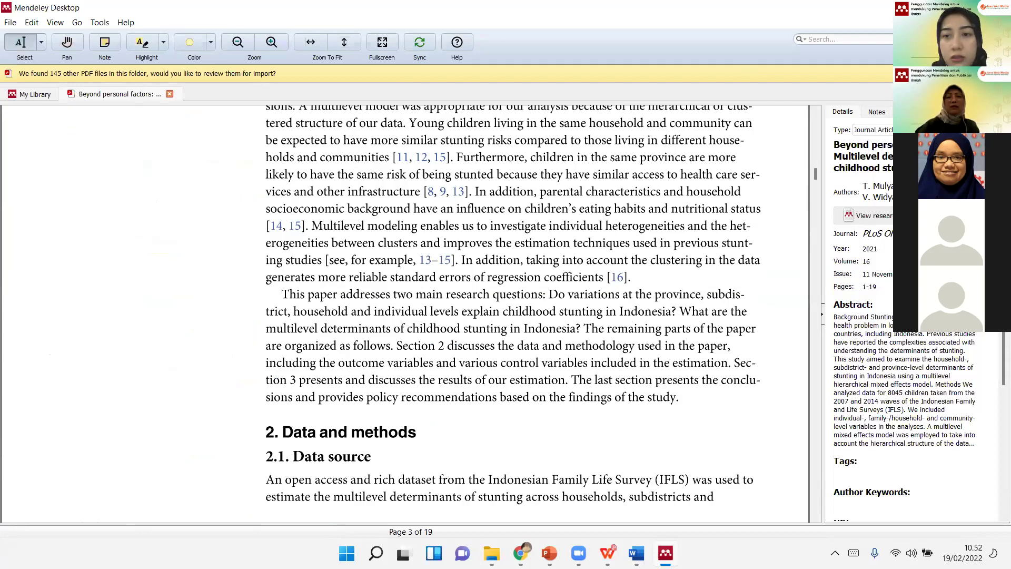
pyautogui.hotkey('alt', 'F4')
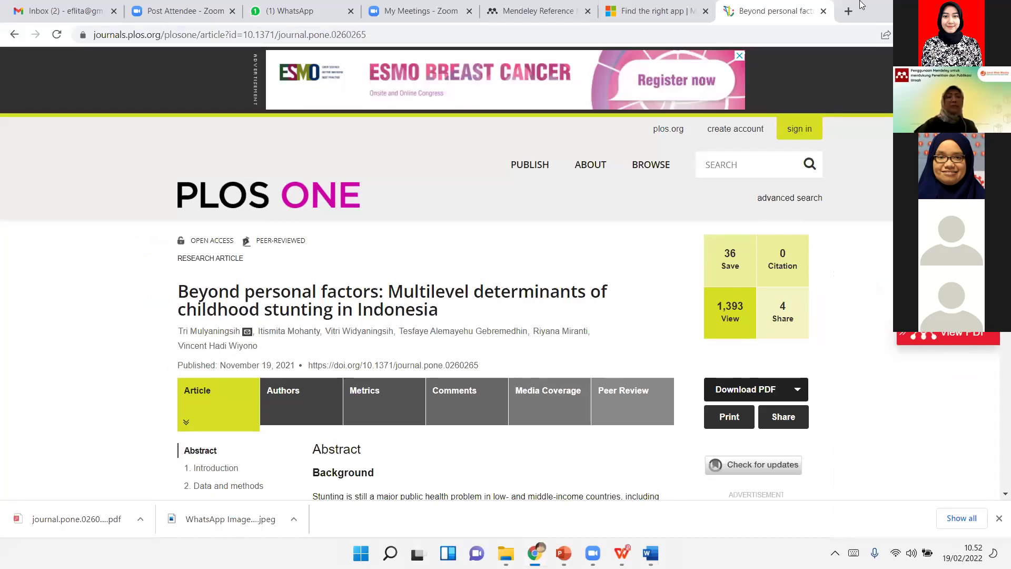
# Step: Search 'perilaku merokok' in a new tab and open the 'Pengetahuan, Sikap dan Perilaku Merokok pada Remaja' result
pyautogui.click(849, 12)
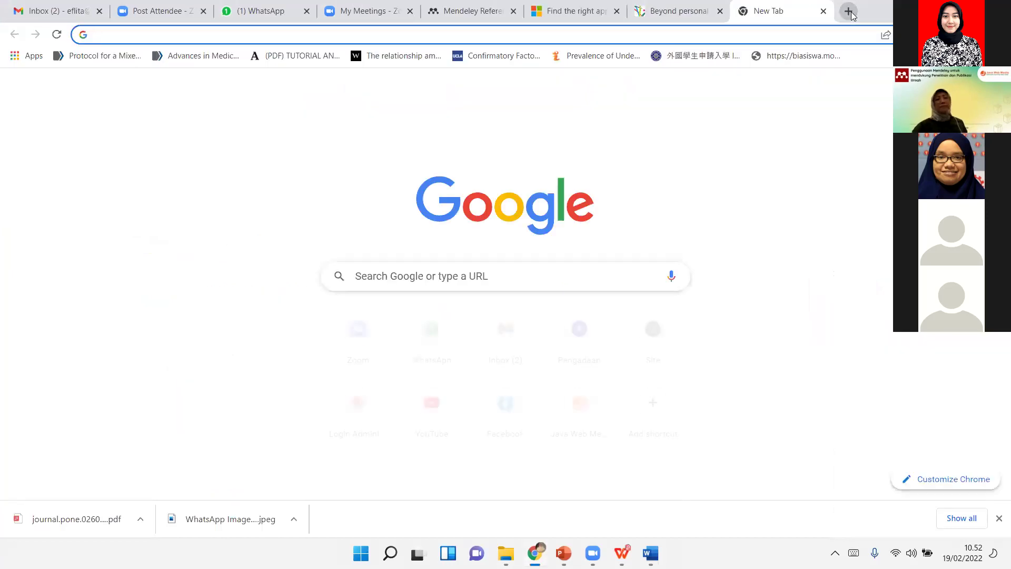
pyautogui.write('perilaku')
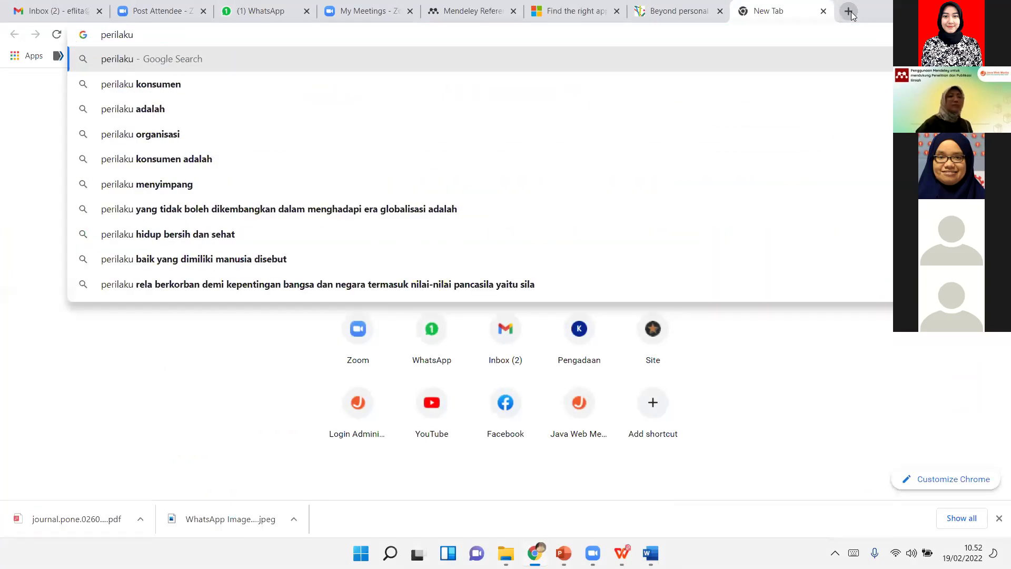
pyautogui.write(' merokok')
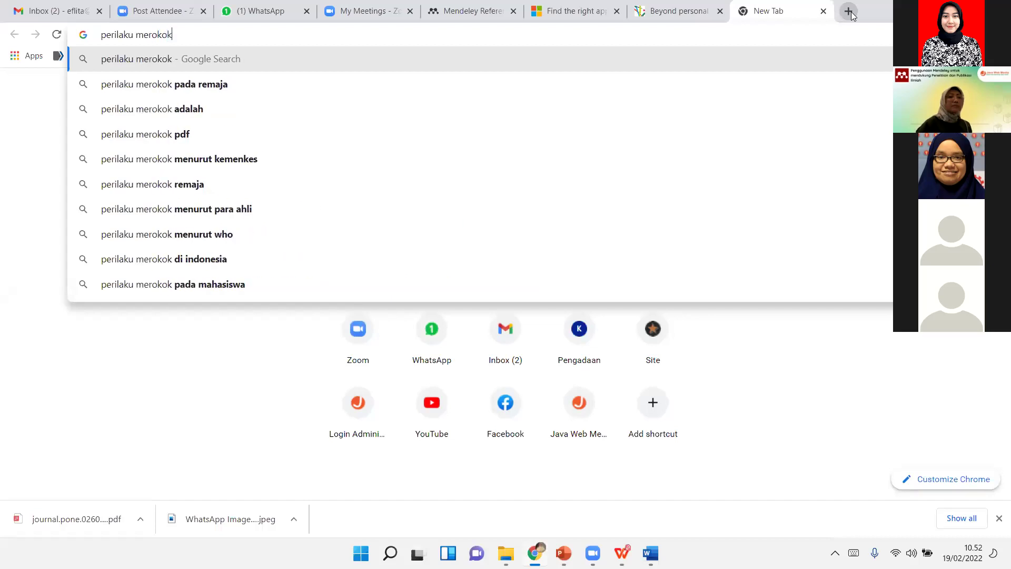
pyautogui.press('Return')
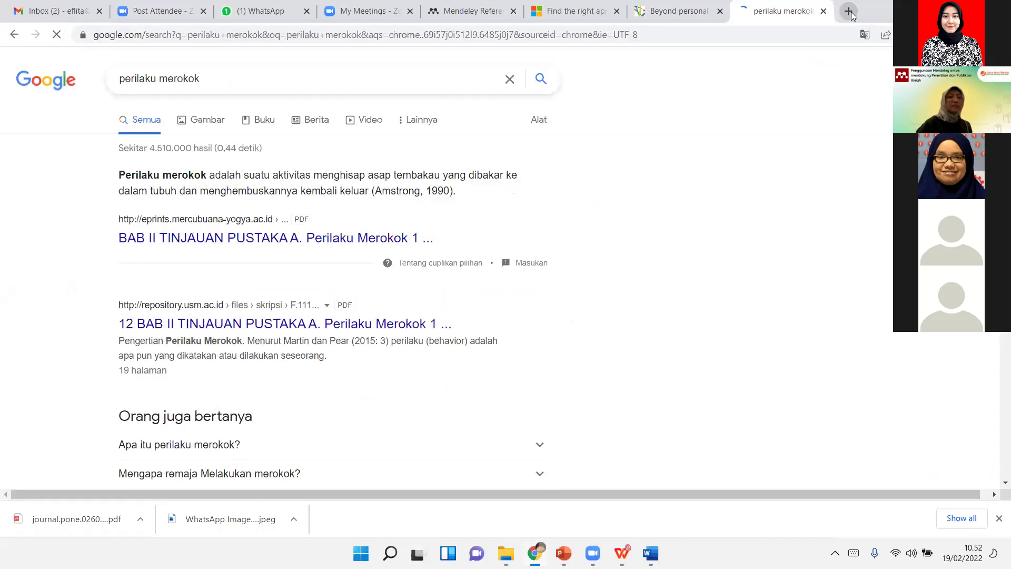
pyautogui.scroll(-5, 400, 379)
pyautogui.scroll(5, 410, 373)
pyautogui.scroll(-10, 416, 372)
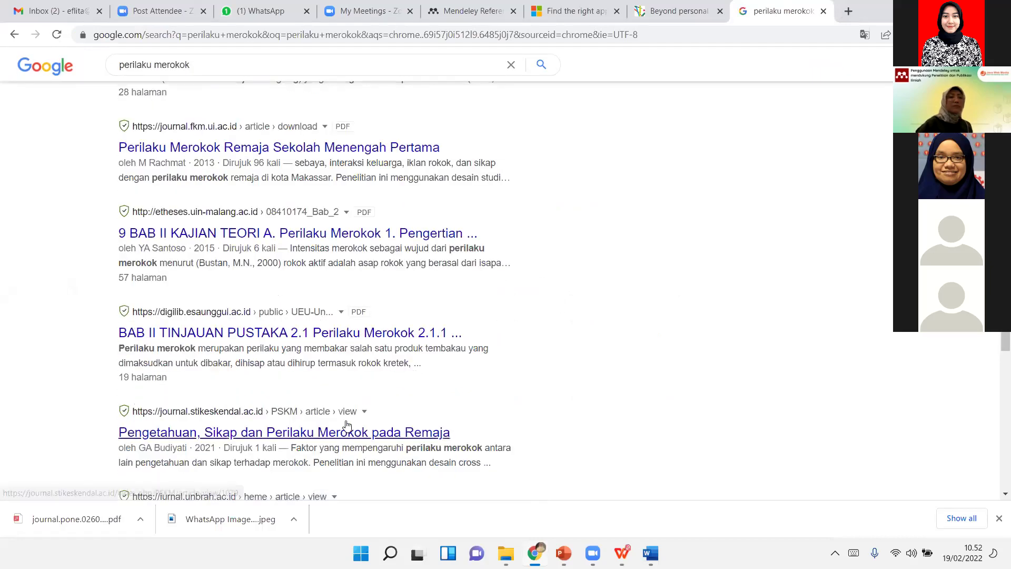
pyautogui.click(360, 437)
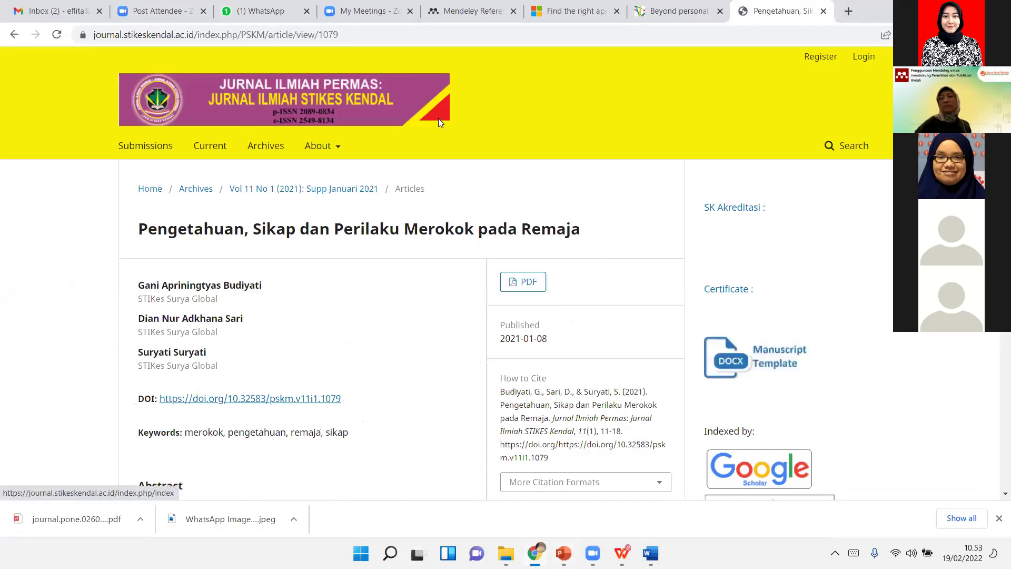
# Step: Open the smoking-behaviour article's full-text PDF so it downloads into Downloads
pyautogui.click(534, 288)
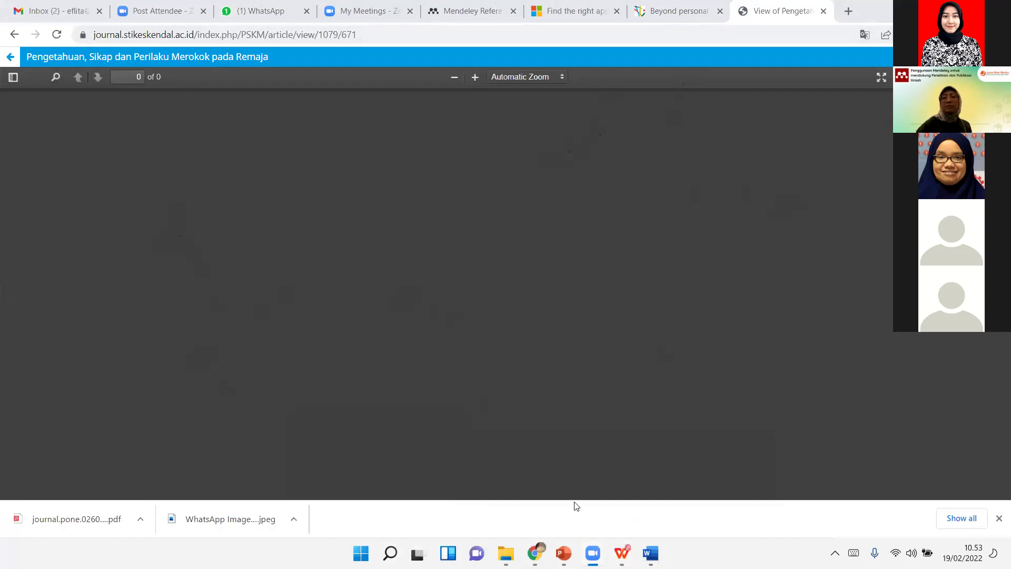
pyautogui.click(535, 553)
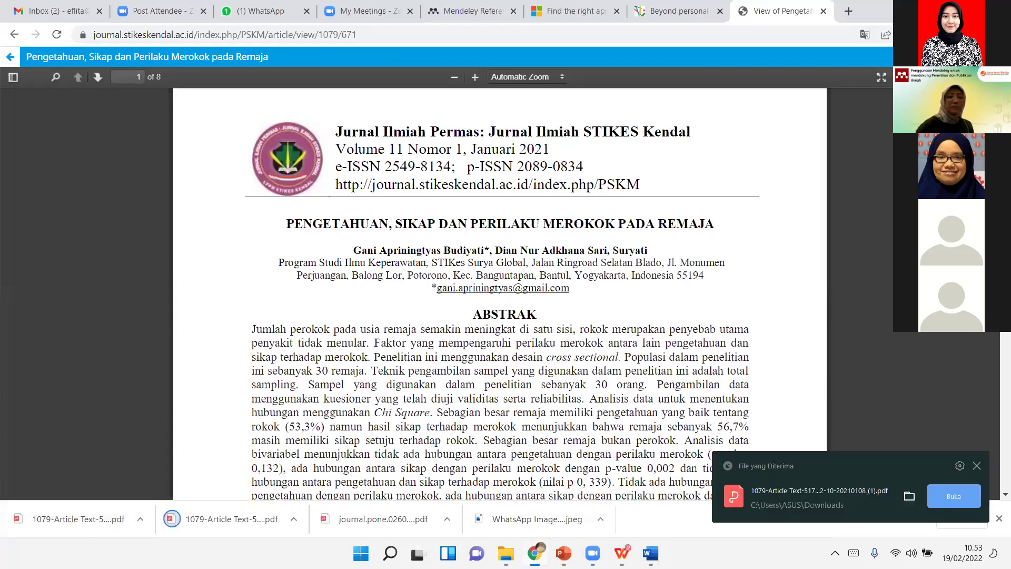
pyautogui.moveTo(563, 553)
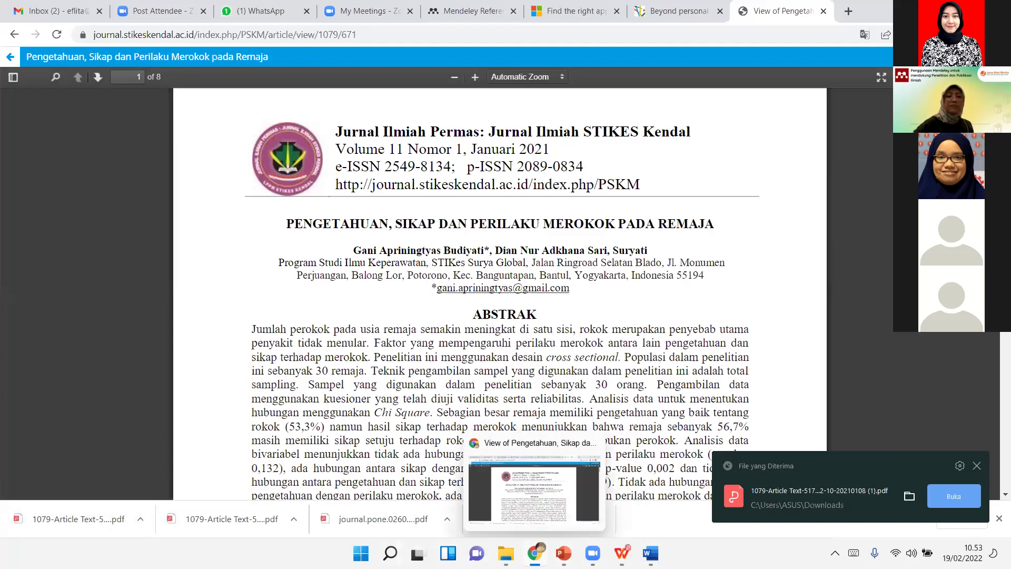
# Step: Launch Mendeley Desktop via a 'mend' Start search, dismiss its sign-in window, and return to the web library
pyautogui.press('super')
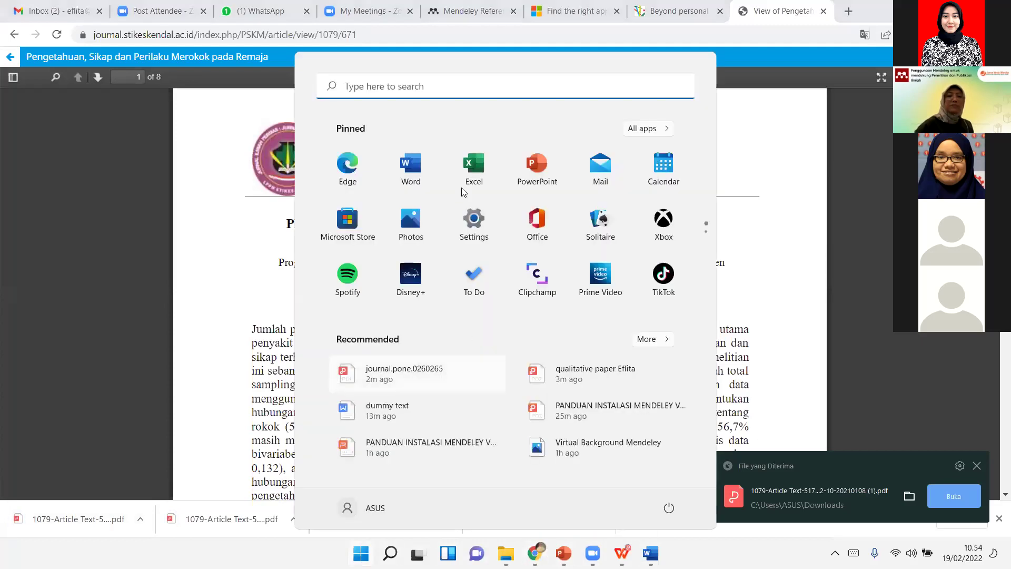
pyautogui.click(436, 90)
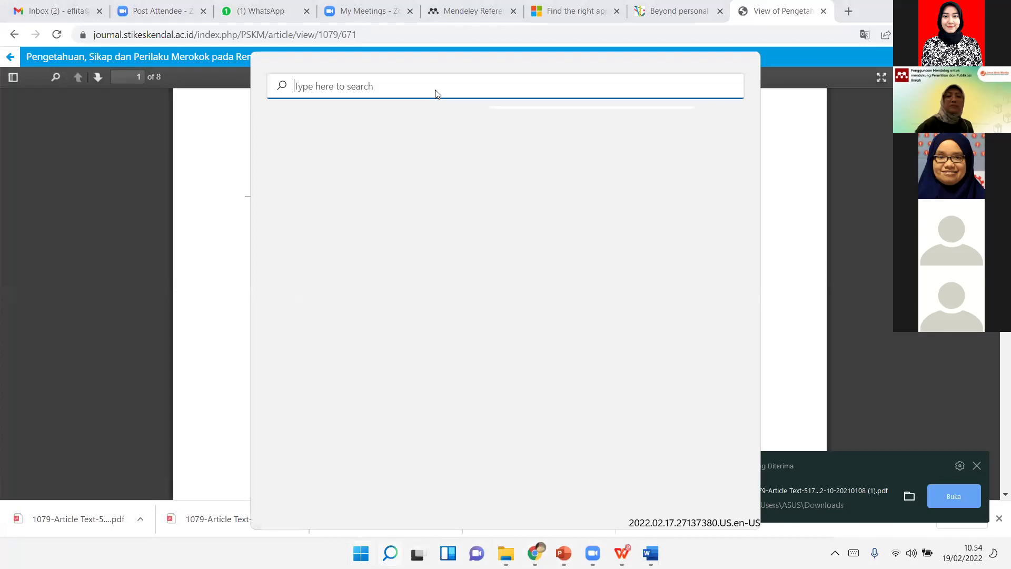
pyautogui.write('mende')
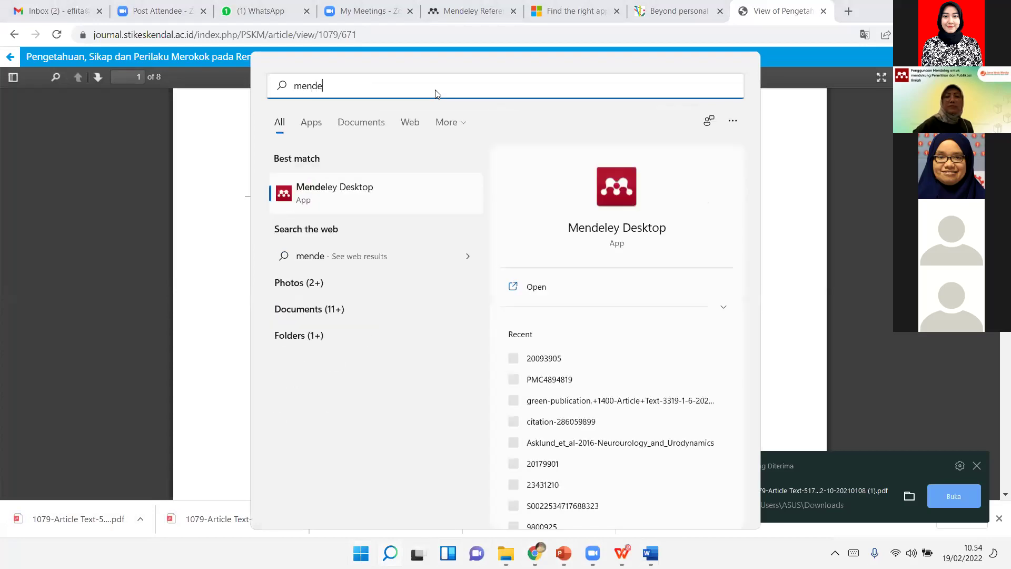
pyautogui.click(359, 197)
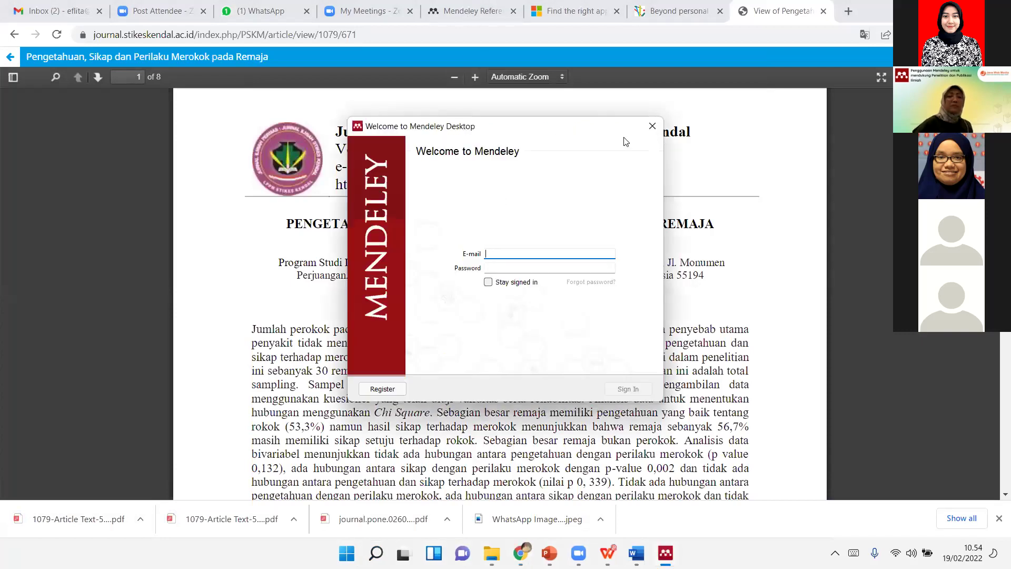
pyautogui.click(652, 128)
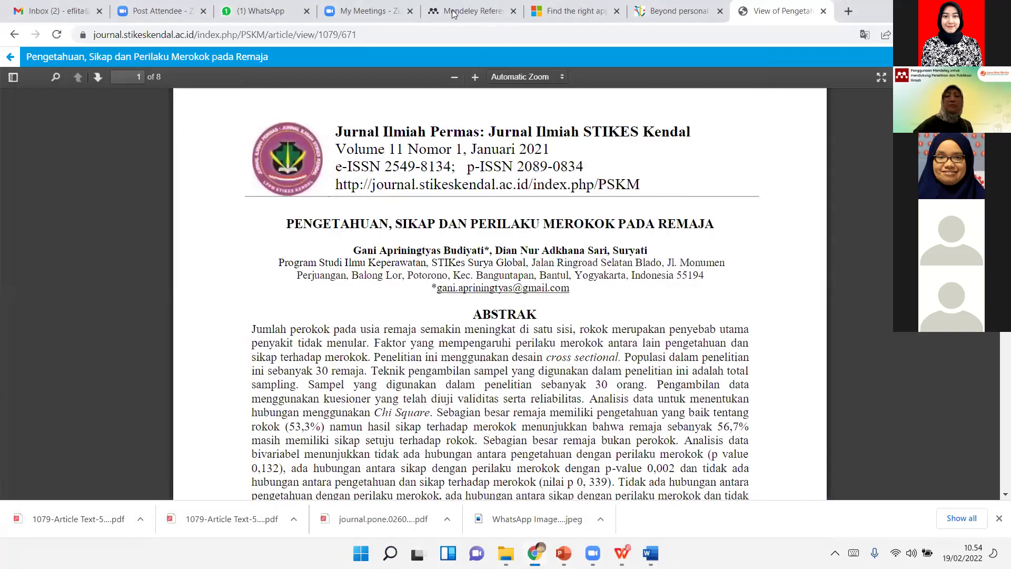
pyautogui.click(454, 11)
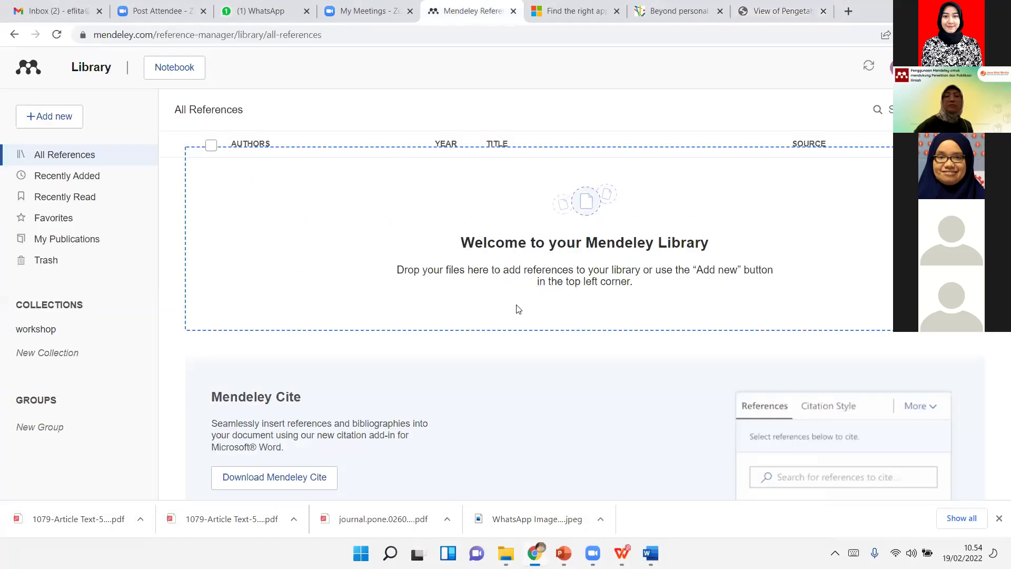
pyautogui.click(50, 123)
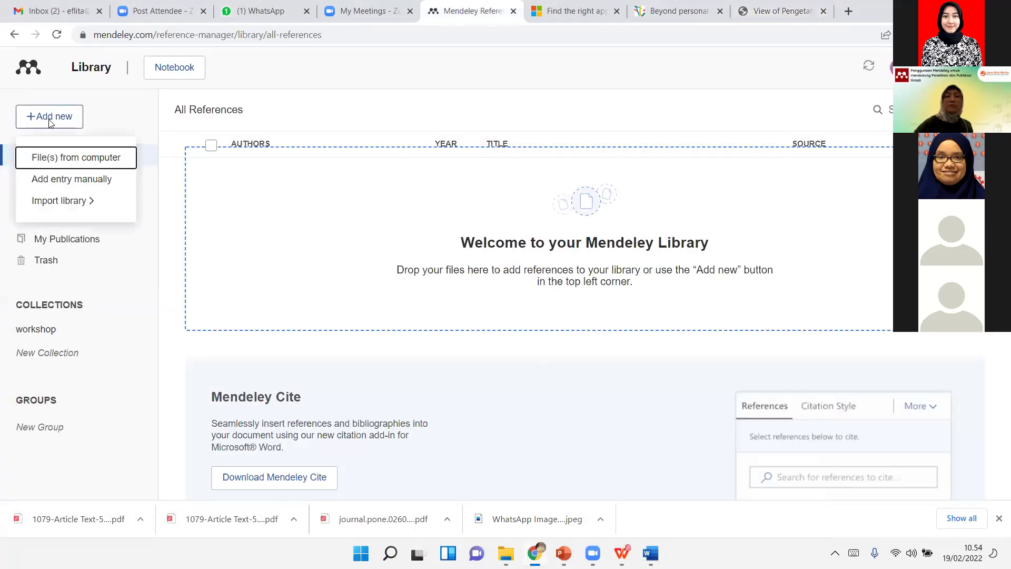
pyautogui.click(72, 160)
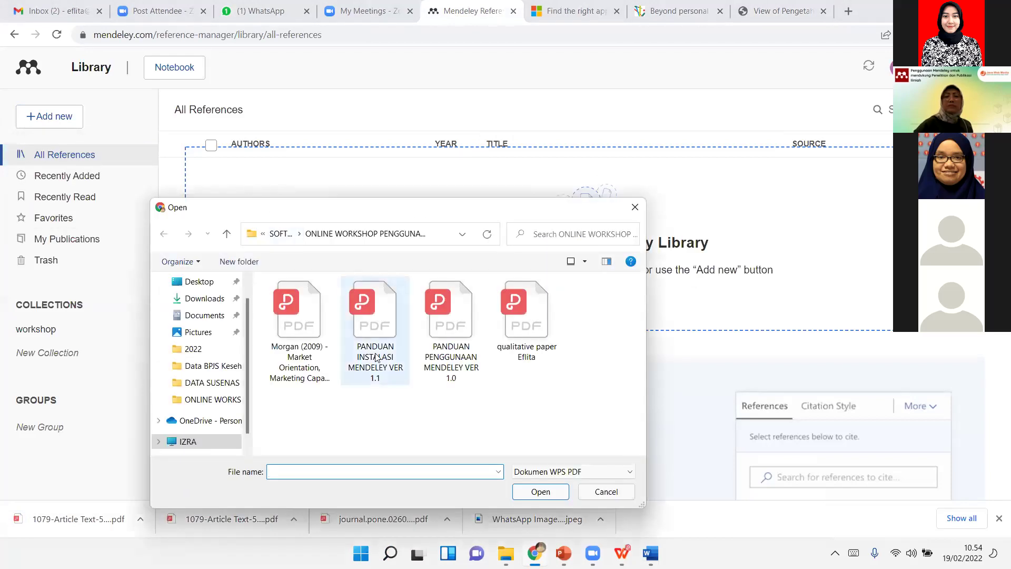
pyautogui.click(217, 299)
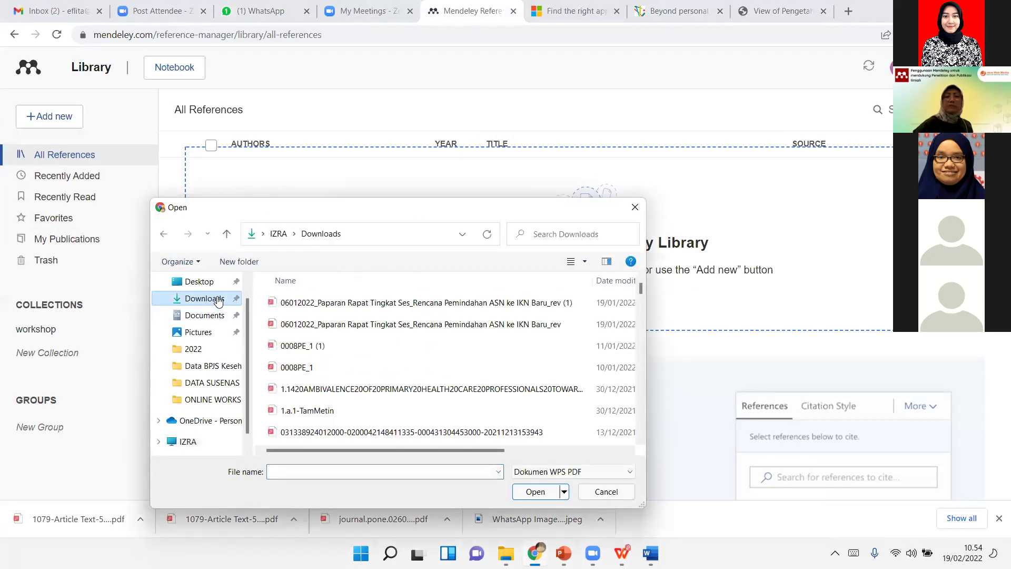
pyautogui.click(326, 304)
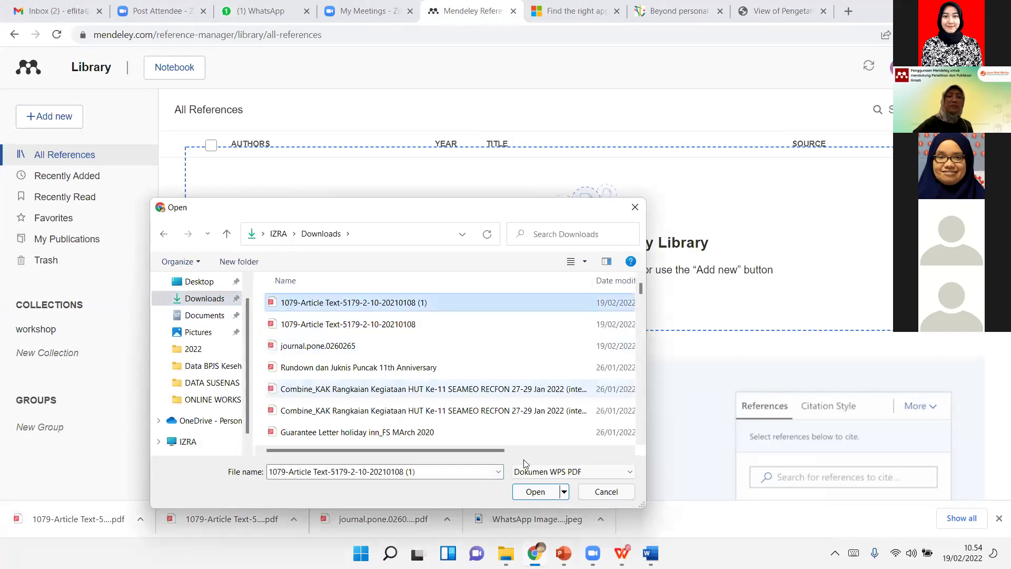
pyautogui.click(535, 492)
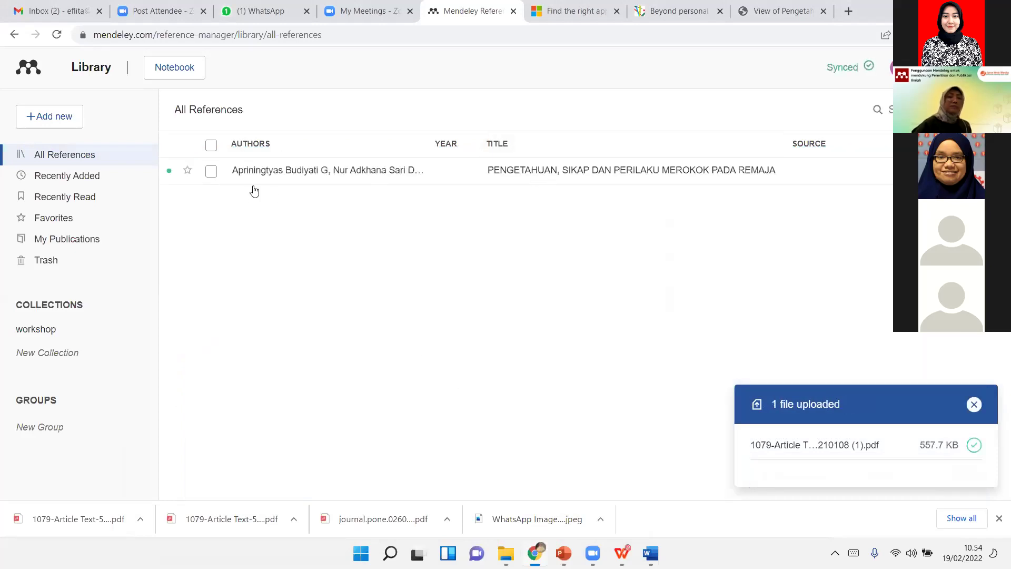
pyautogui.click(50, 117)
pyautogui.click(62, 165)
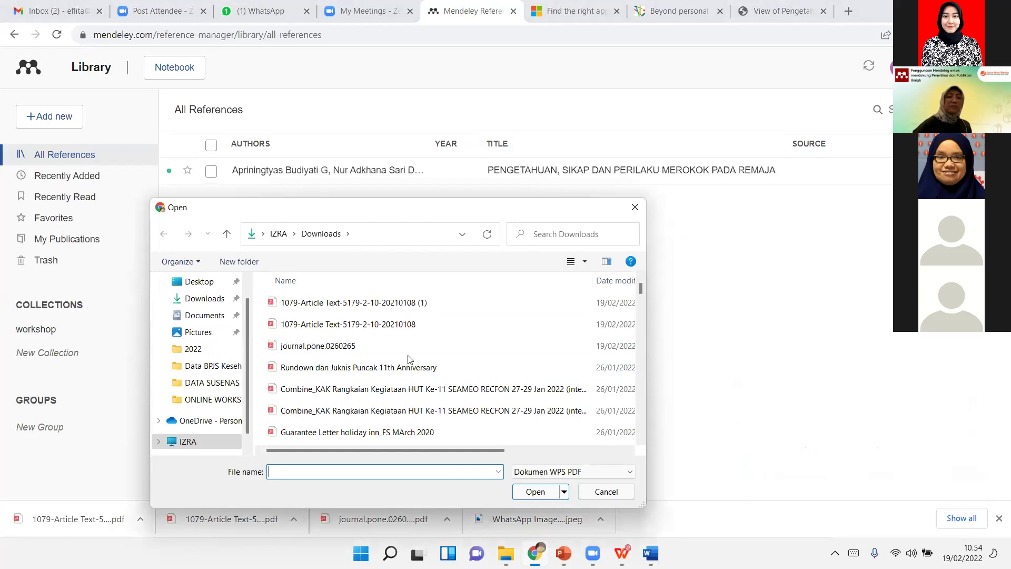
pyautogui.moveTo(640, 289); pyautogui.dragTo(636, 308)
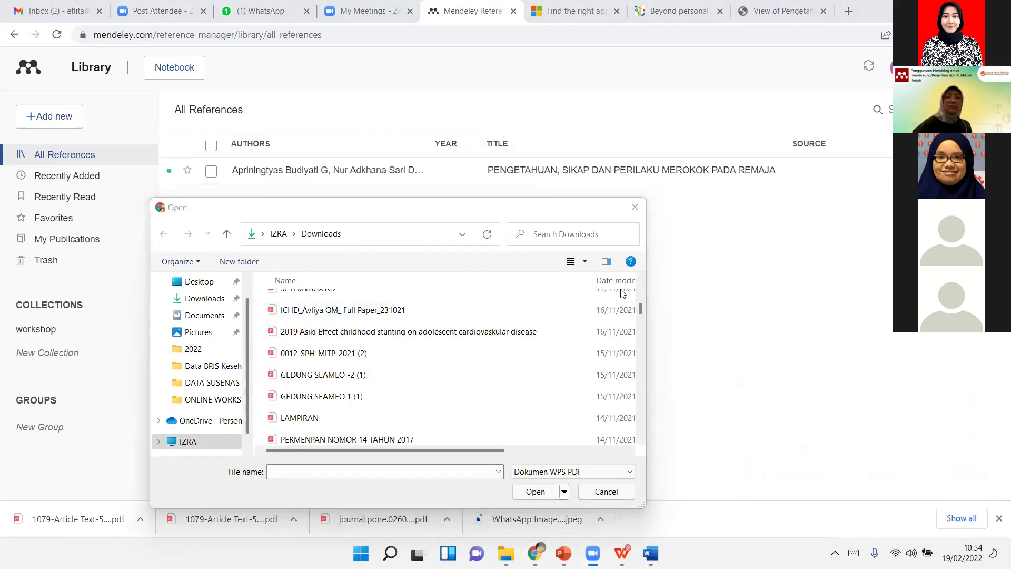
pyautogui.click(701, 382)
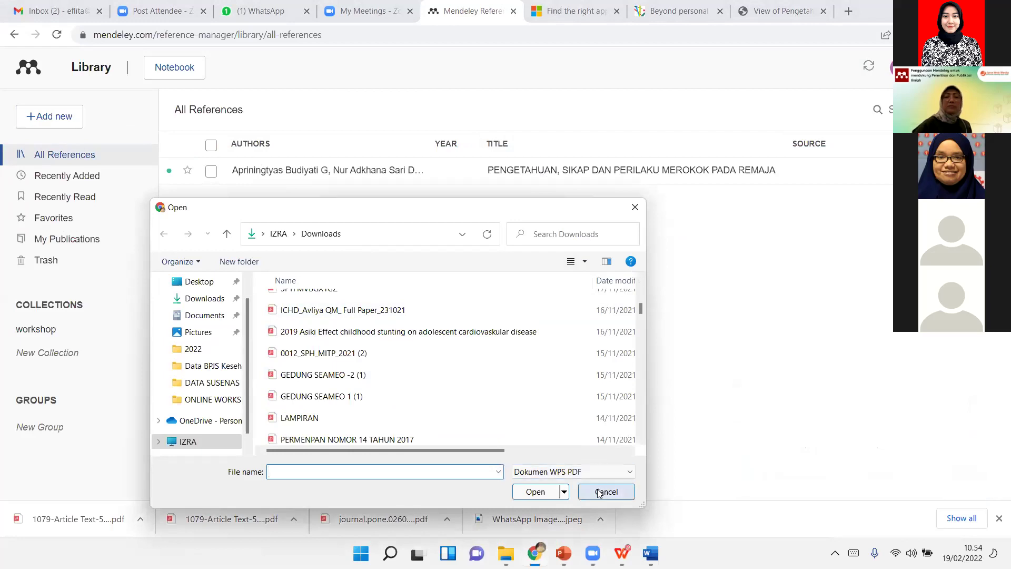
pyautogui.click(599, 492)
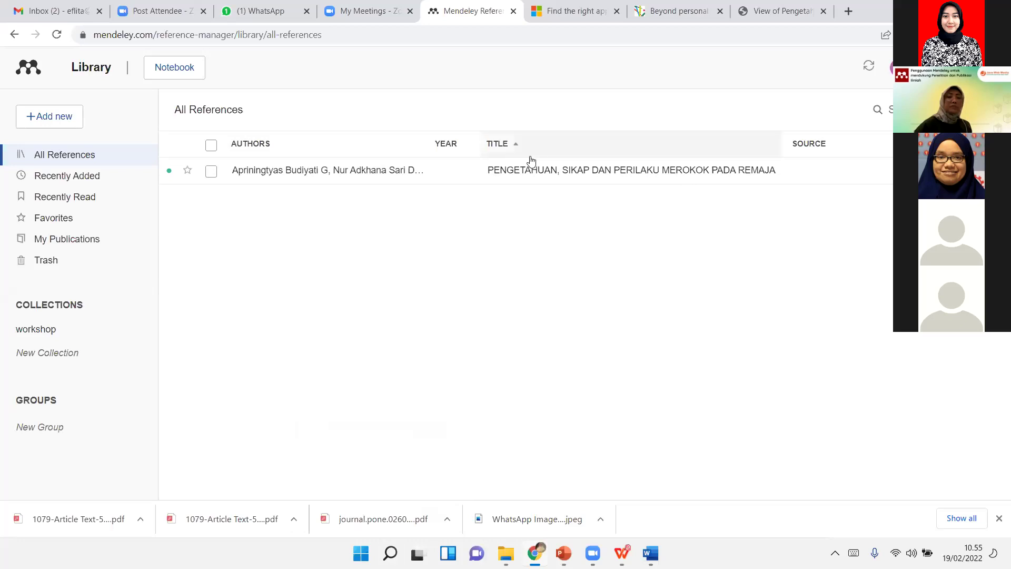
# Step: Change the smoking-behaviour article's document type from Report to Journal Article
pyautogui.click(571, 171)
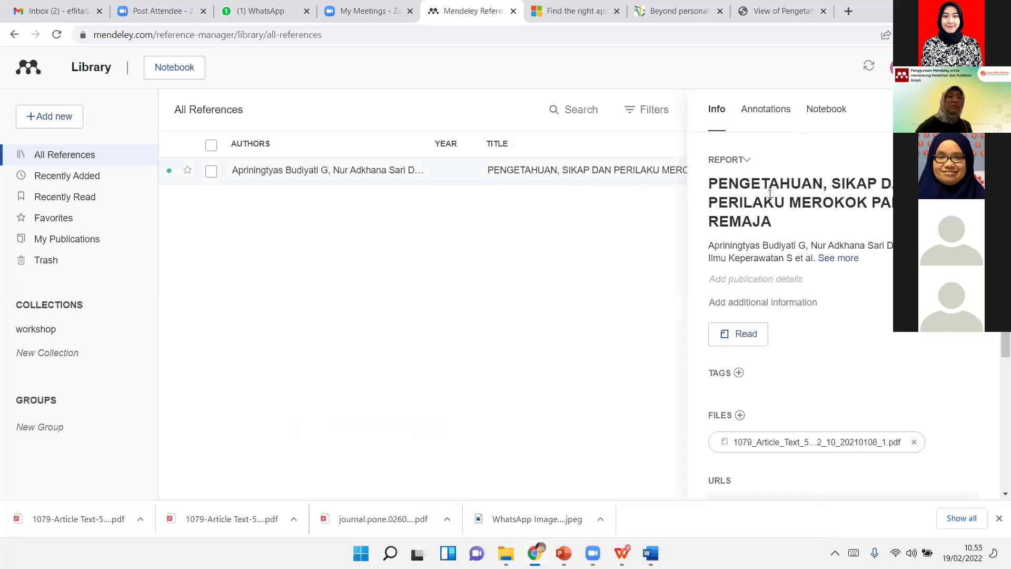
pyautogui.click(747, 160)
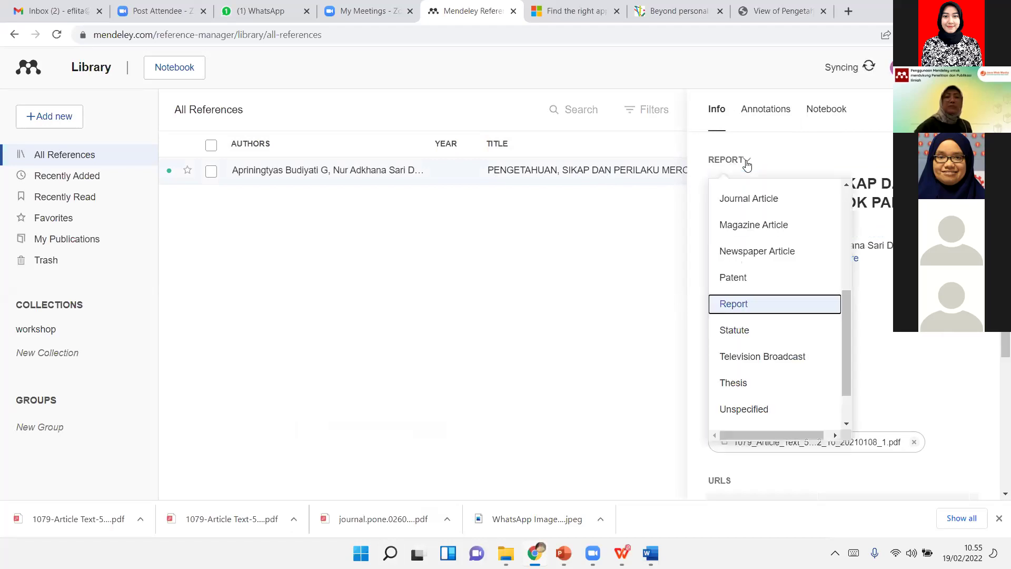
pyautogui.click(749, 199)
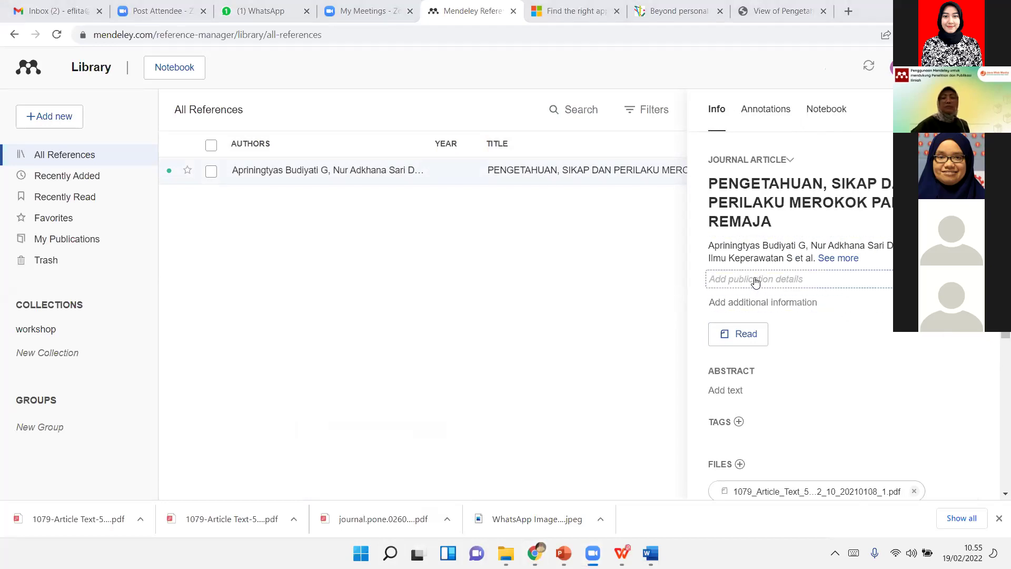
# Step: Copy the journal name 'Jurnal Ilmiah Permas: Jurnal Ilmiah STIKES Kendal' from the article PDF
pyautogui.click(756, 280)
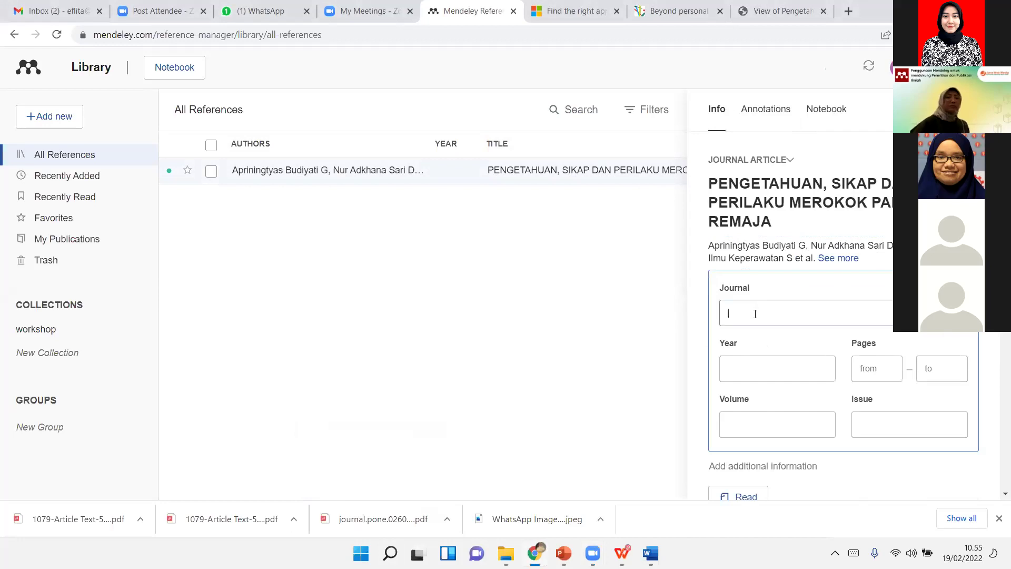
pyautogui.click(755, 312)
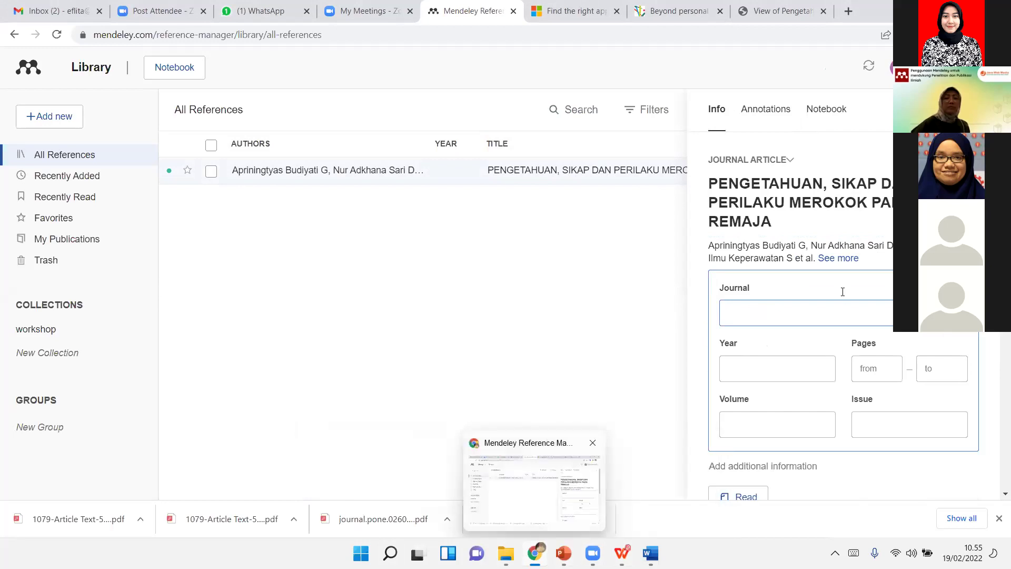
pyautogui.click(770, 11)
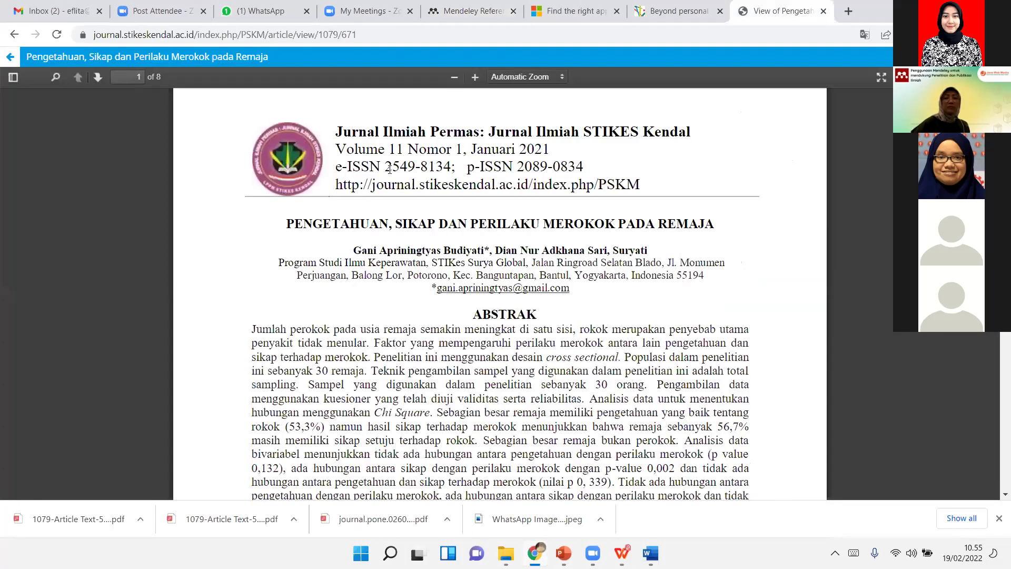
pyautogui.moveTo(355, 147); pyautogui.dragTo(481, 133)
pyautogui.click(687, 141)
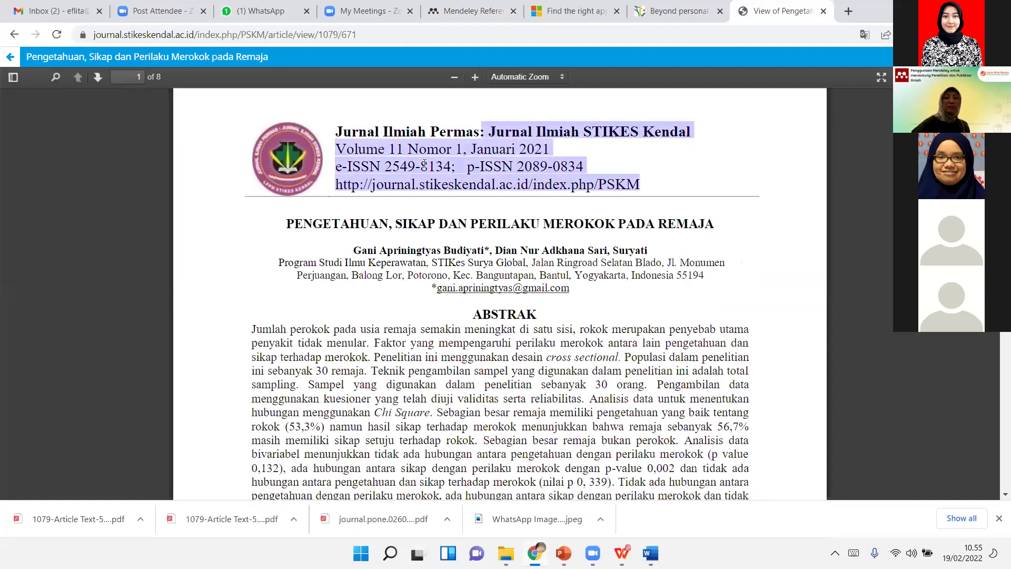
pyautogui.click(385, 137)
pyautogui.moveTo(336, 131); pyautogui.dragTo(691, 133)
pyautogui.hotkey('ctrl', 'c')
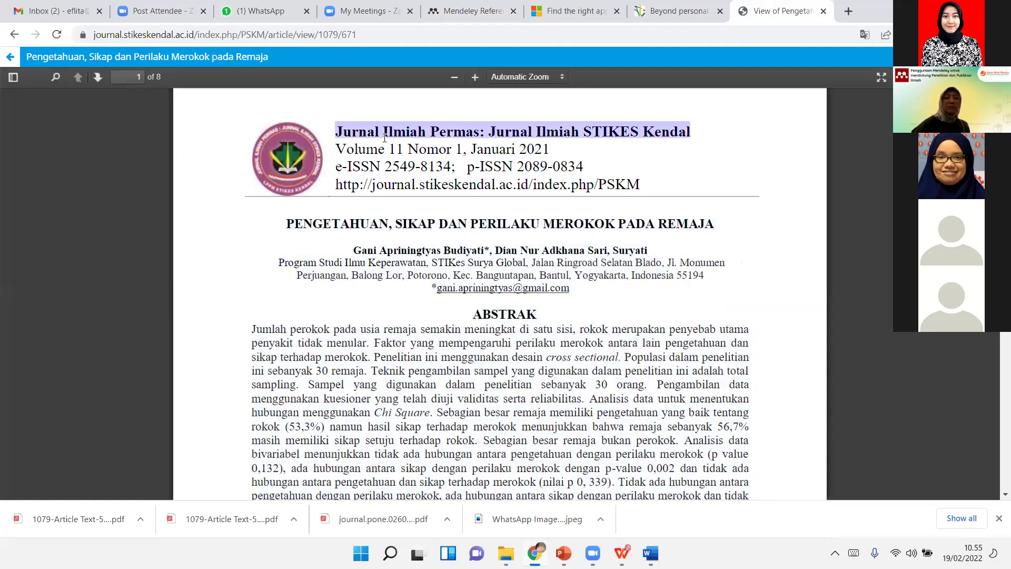
pyautogui.rightClick(679, 129)
pyautogui.click(696, 138)
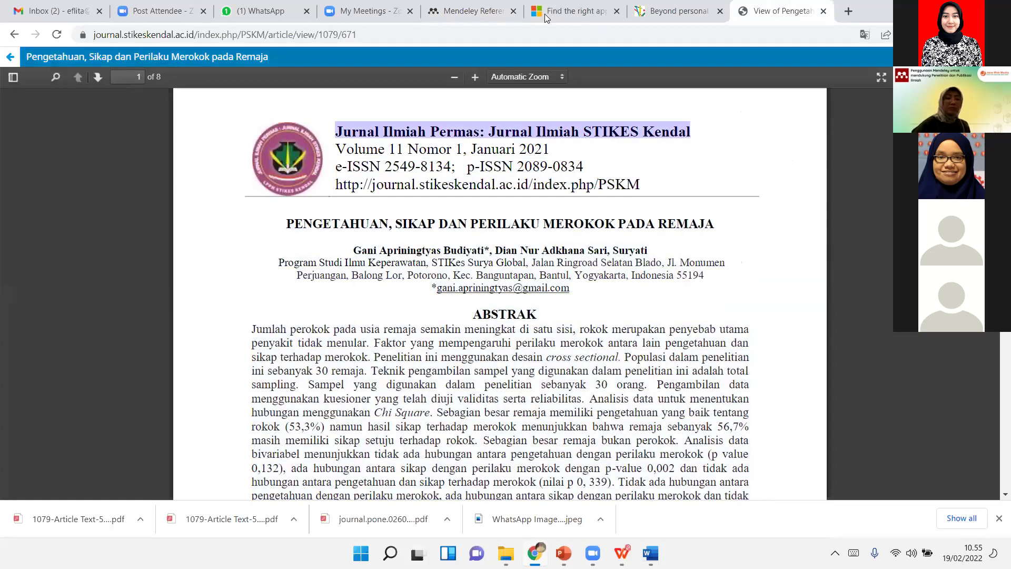
# Step: Paste the copied journal name into the reference's Journal field
pyautogui.click(477, 11)
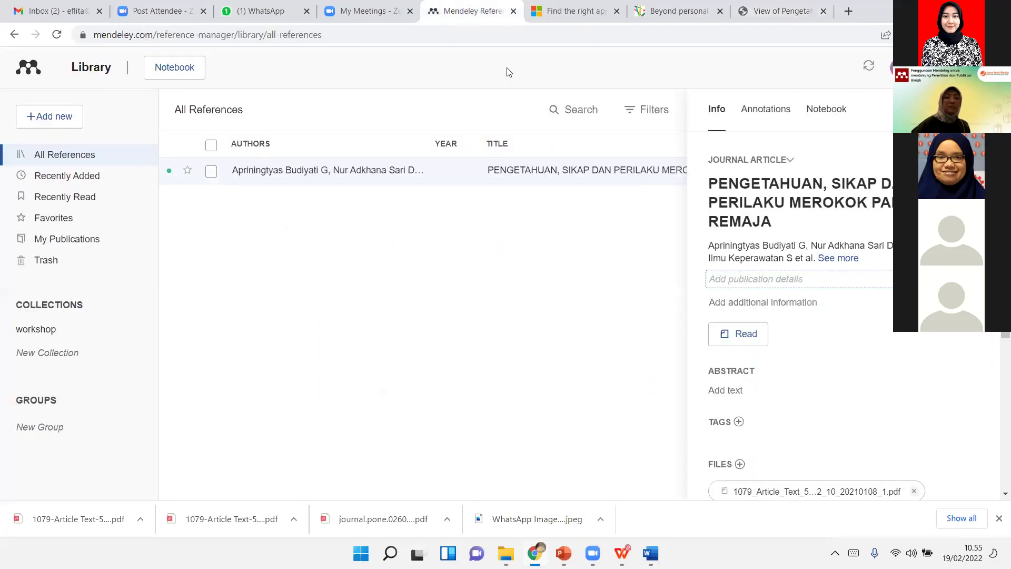
pyautogui.click(737, 284)
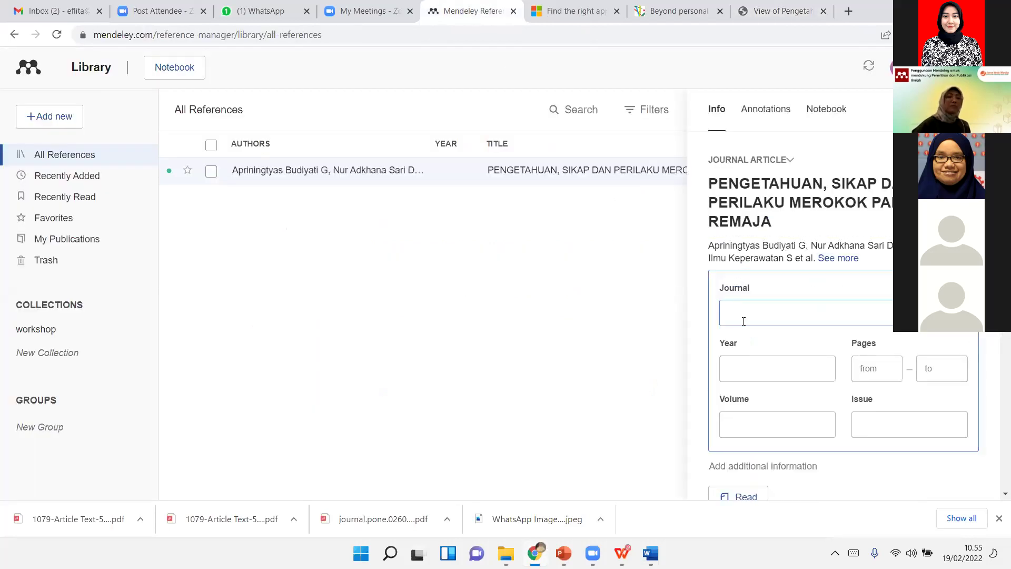
pyautogui.hotkey('ctrl', 'v')
pyautogui.click(760, 365)
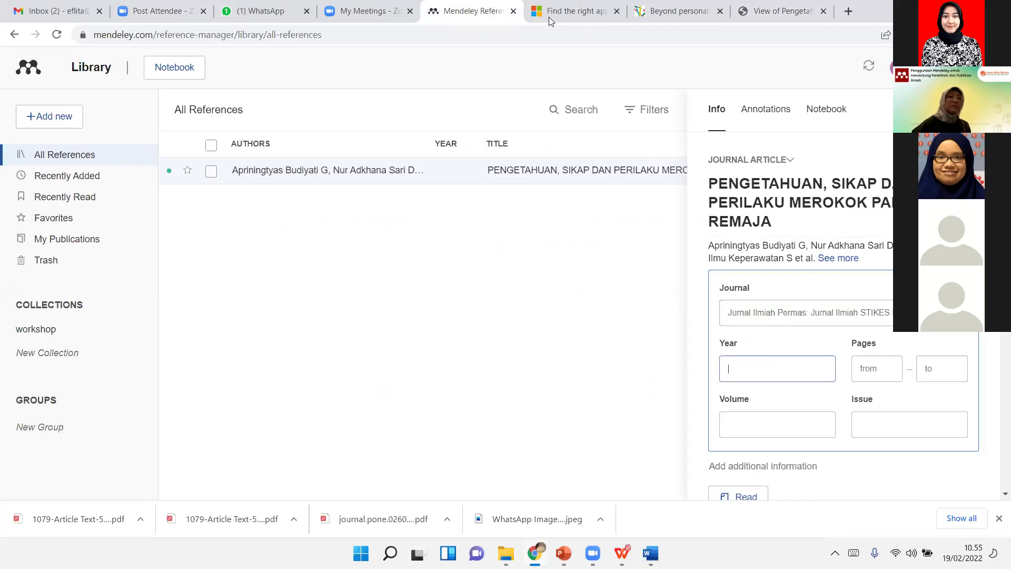
pyautogui.click(780, 13)
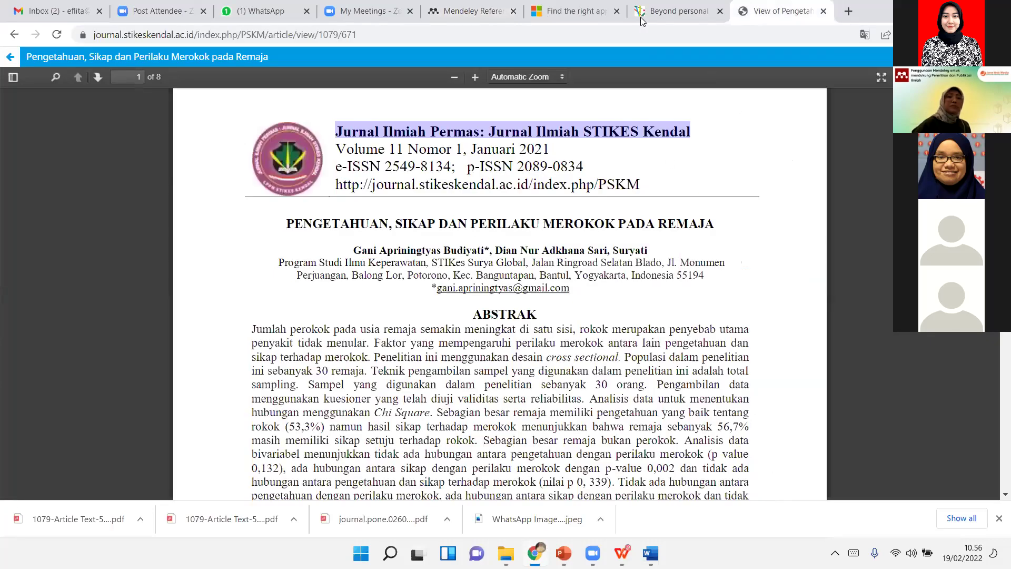
pyautogui.click(480, 10)
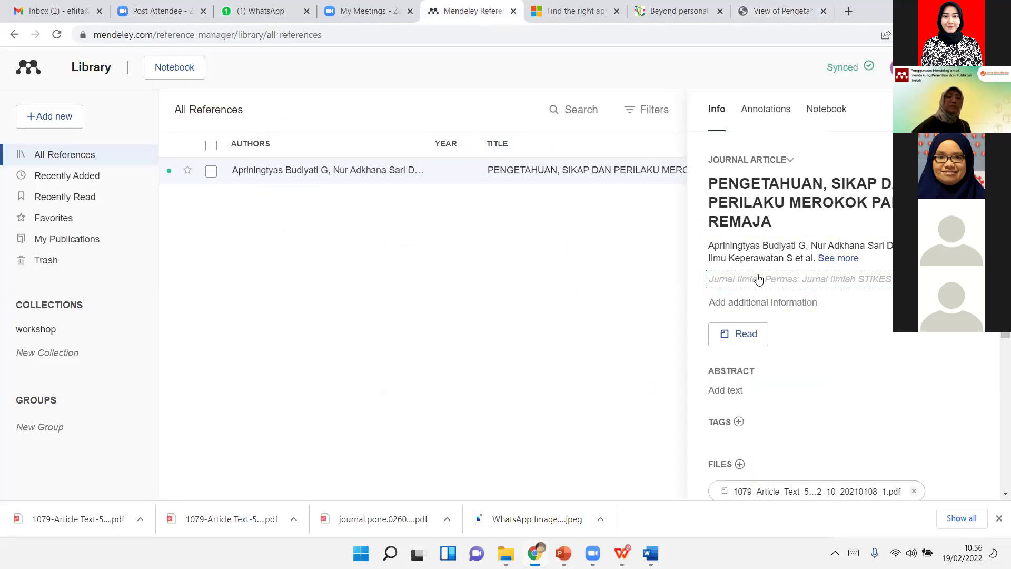
pyautogui.click(744, 306)
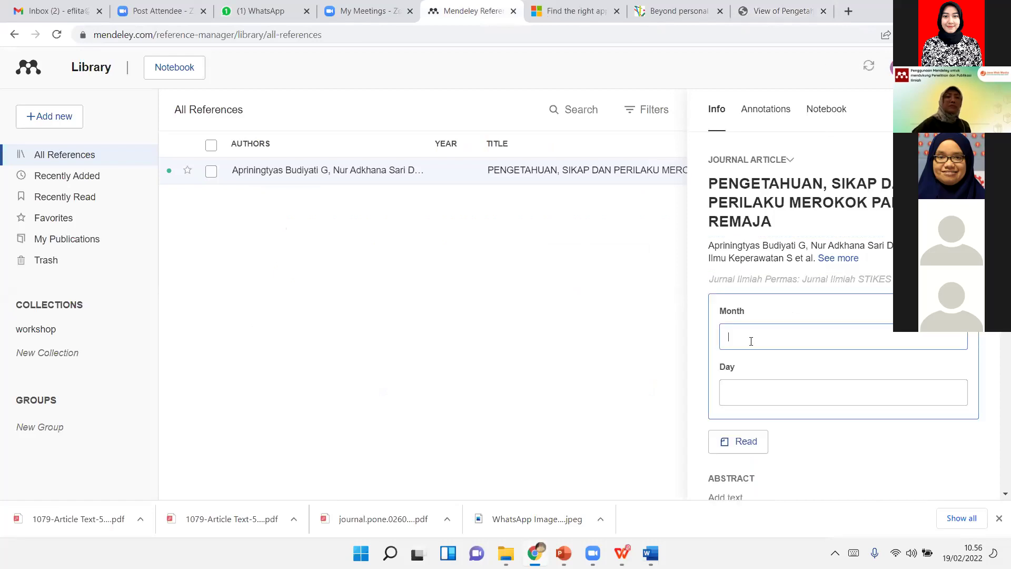
pyautogui.click(763, 281)
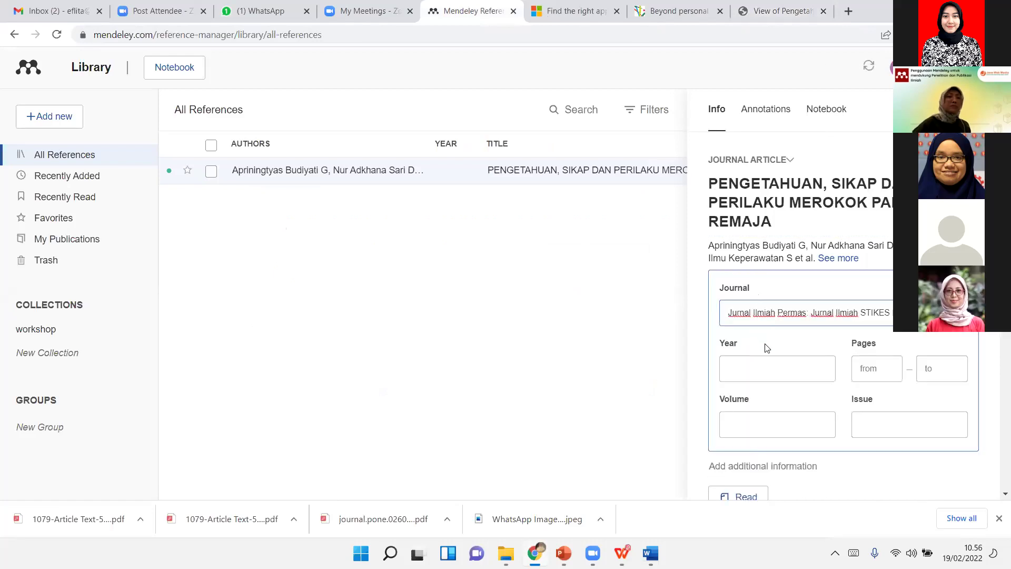
# Step: Enter 2021 as the article's publication year and save it
pyautogui.click(753, 357)
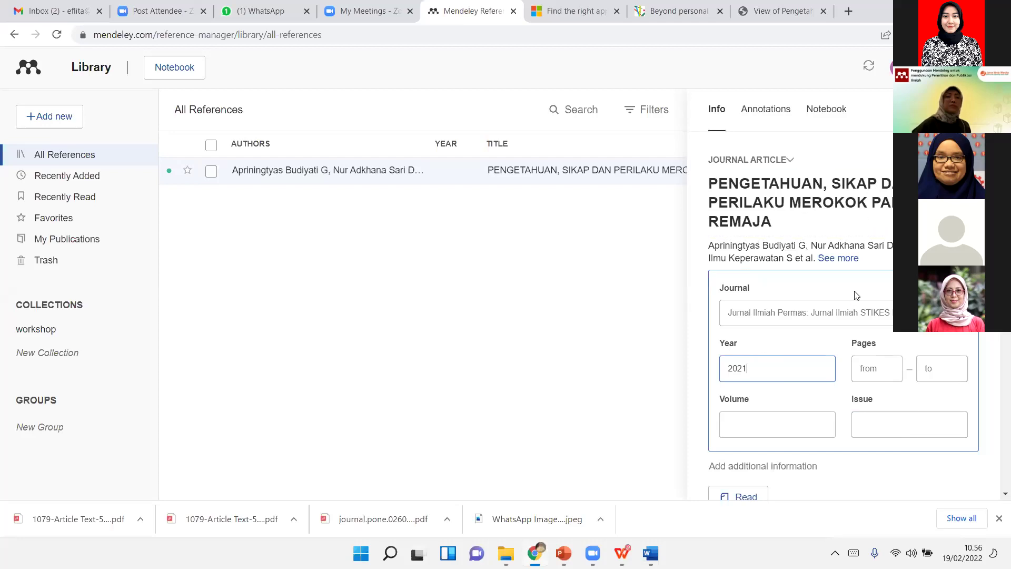
pyautogui.scroll(-10, 843, 295)
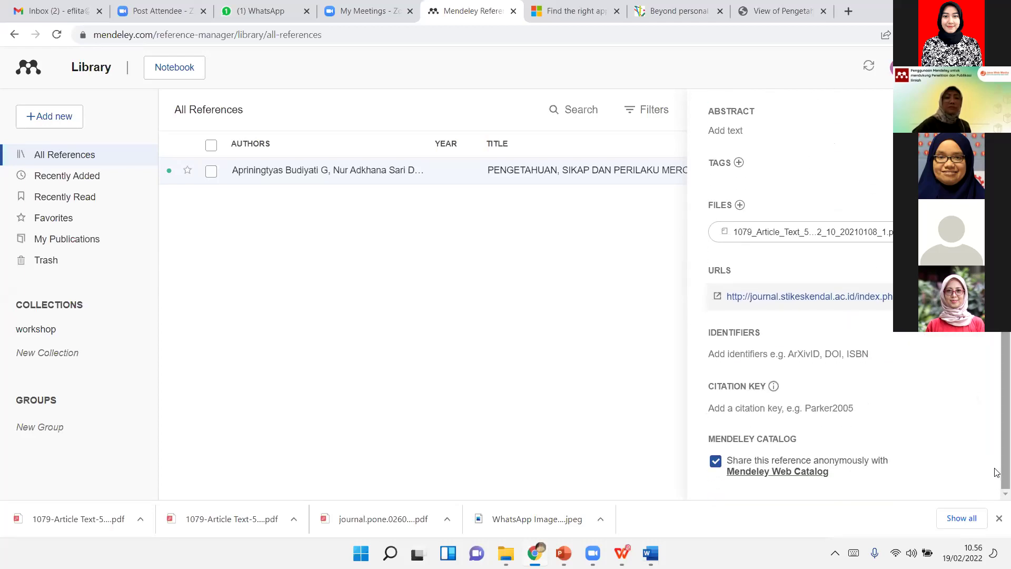
pyautogui.moveTo(995, 392); pyautogui.dragTo(997, 519)
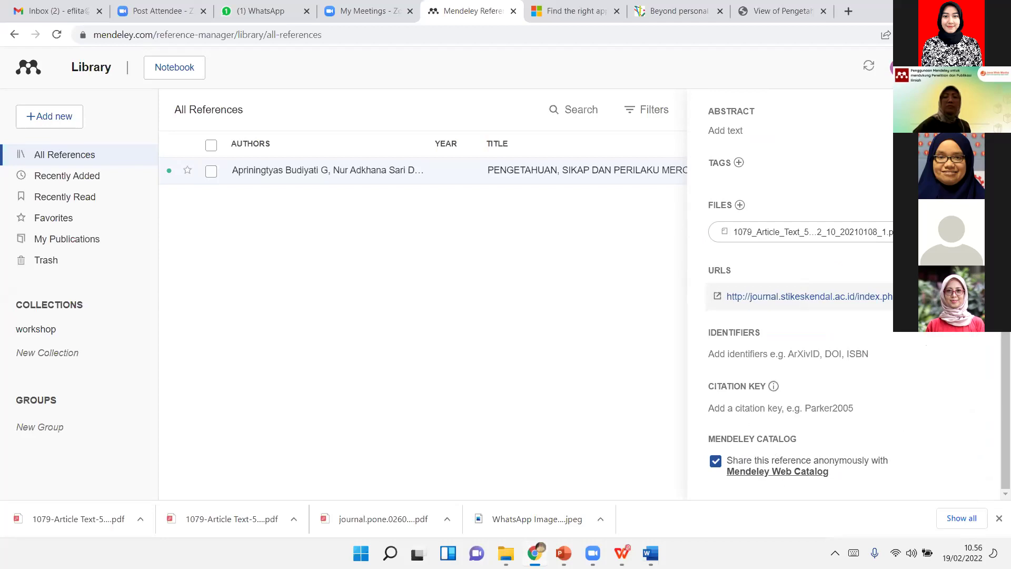
pyautogui.click(725, 131)
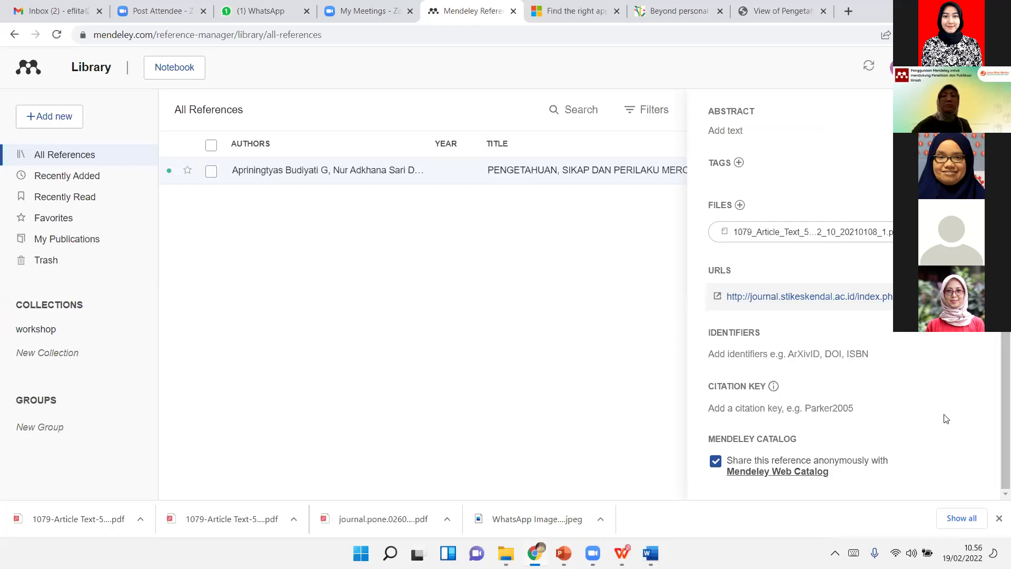
pyautogui.moveTo(997, 398); pyautogui.dragTo(997, 145)
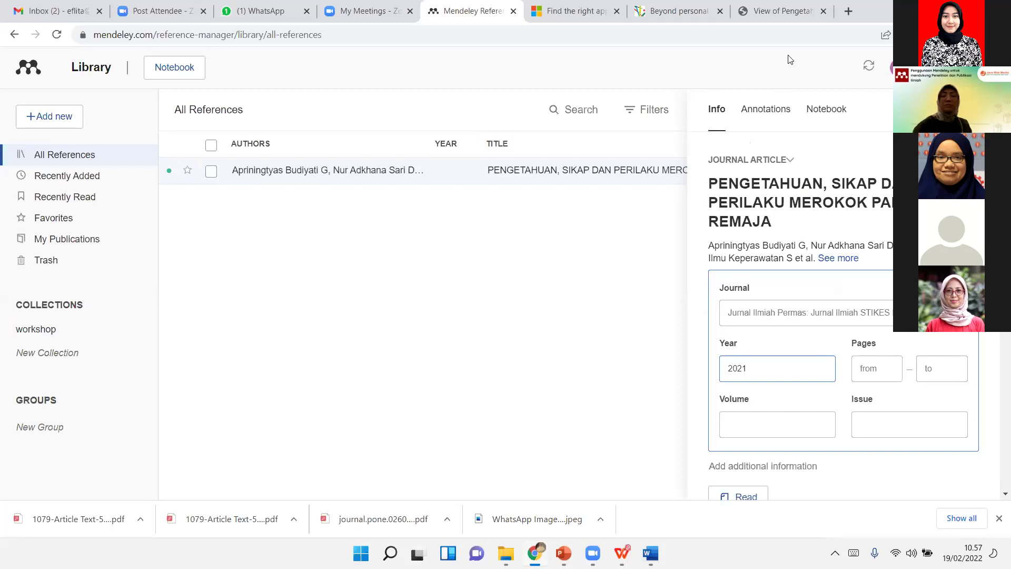
pyautogui.click(850, 75)
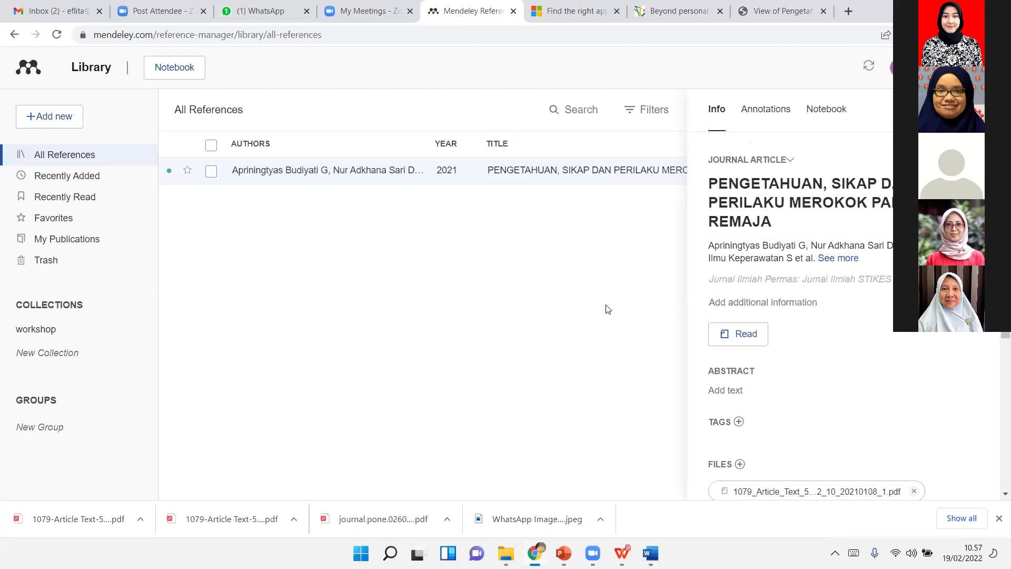
# Step: Close the downloads bar, check the reference's annotations, and close the details panel
pyautogui.click(999, 518)
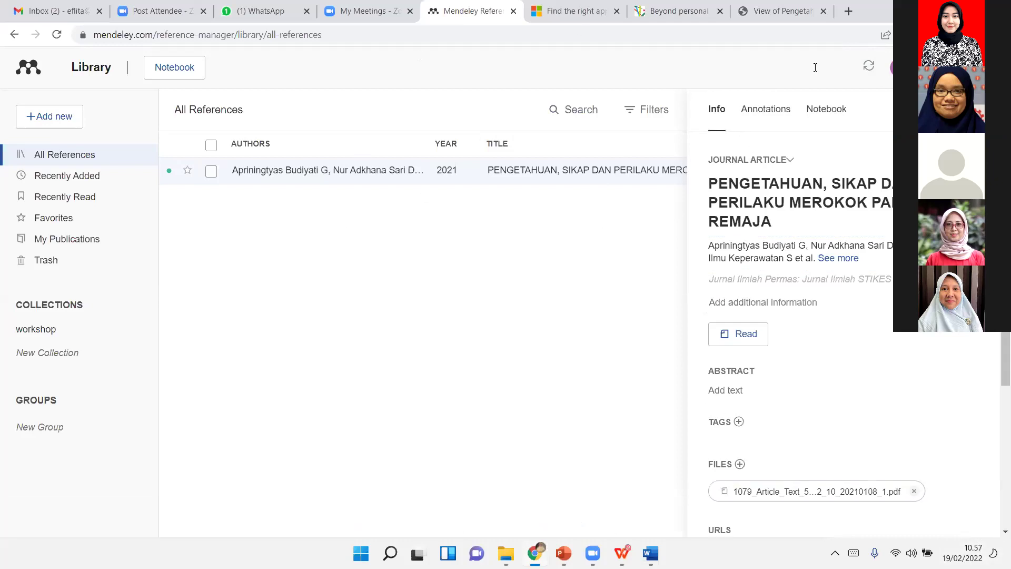
pyautogui.moveTo(771, 109); pyautogui.dragTo(782, 109)
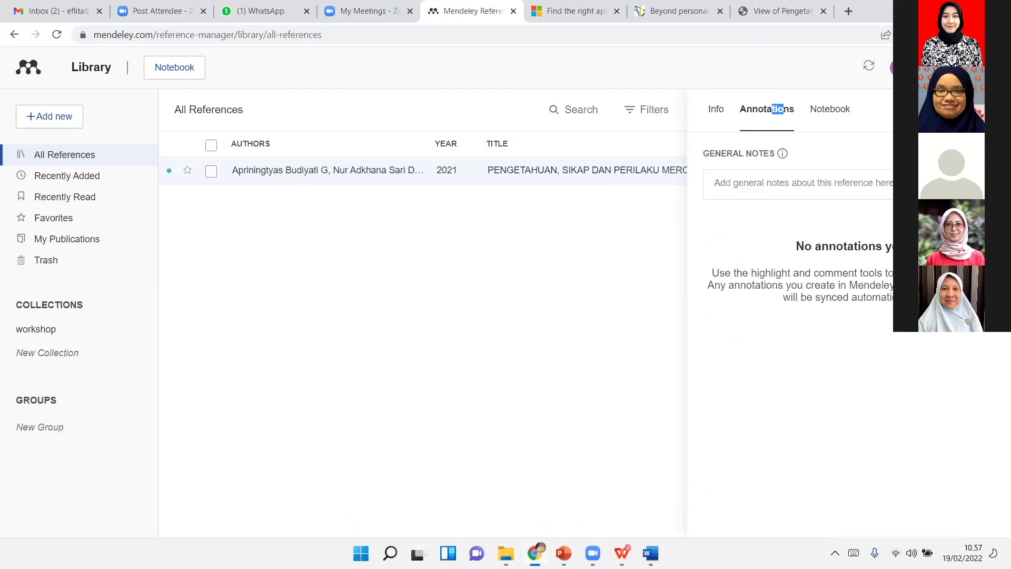
pyautogui.click(659, 296)
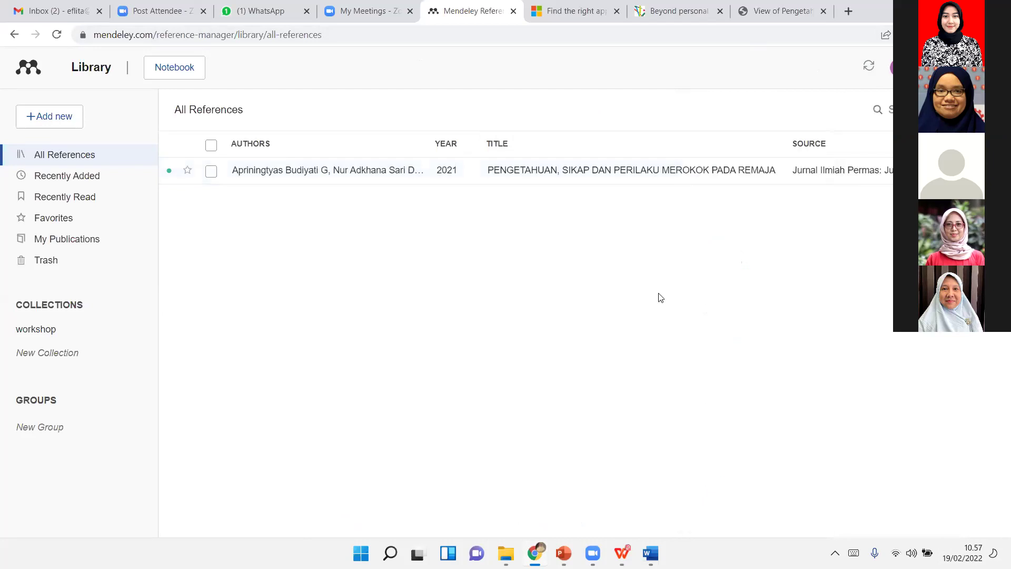
# Step: Upload journal.pone.0260265 from Downloads as the library's second reference
pyautogui.click(49, 116)
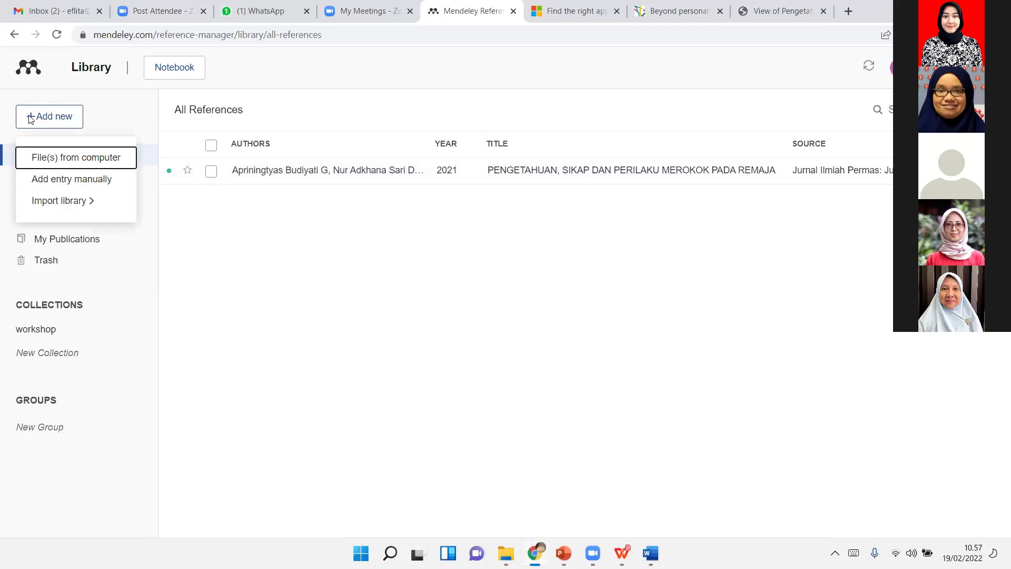
pyautogui.click(67, 164)
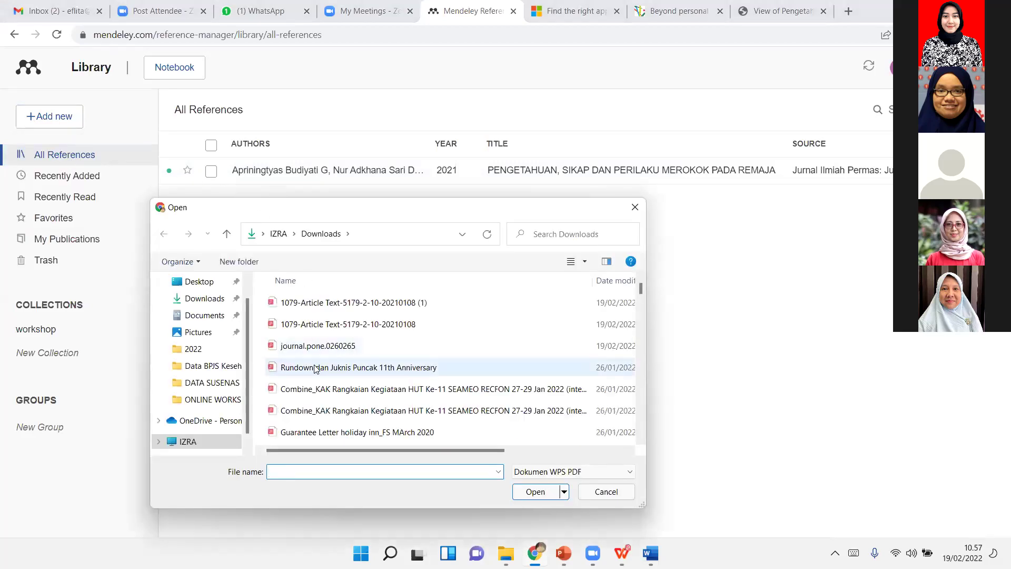
pyautogui.click(332, 349)
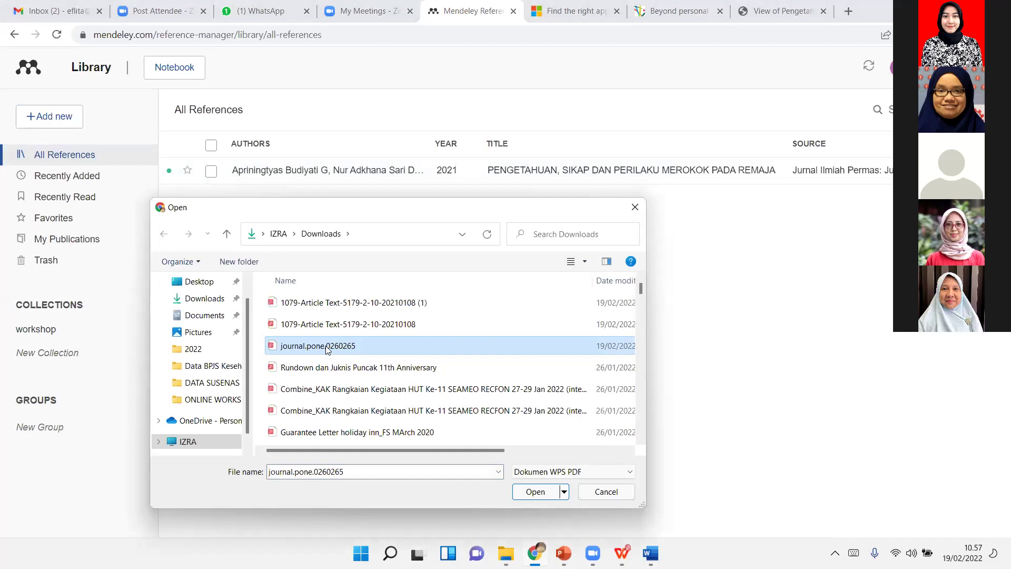
pyautogui.click(532, 495)
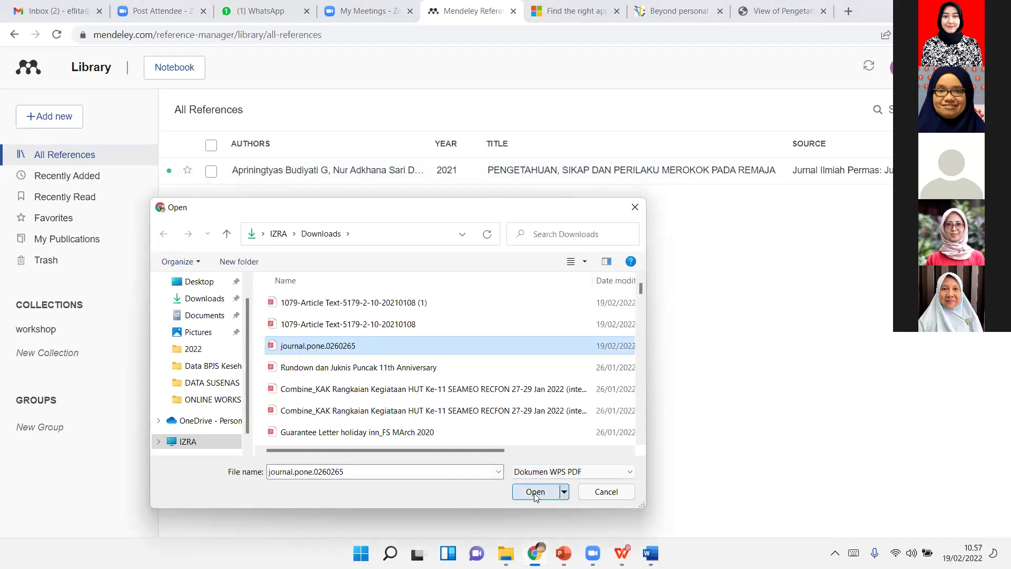
pyautogui.click(536, 493)
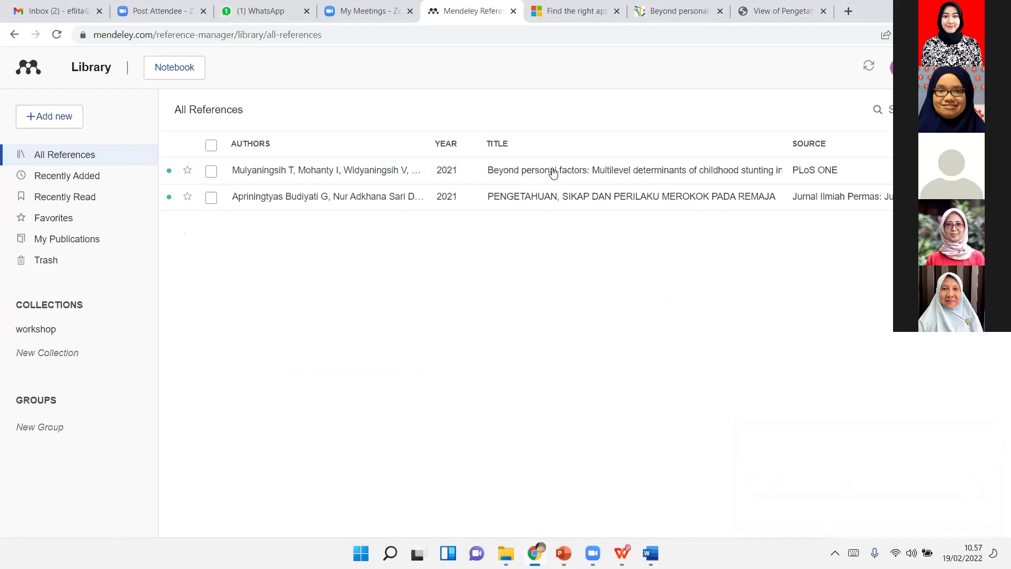
pyautogui.click(548, 173)
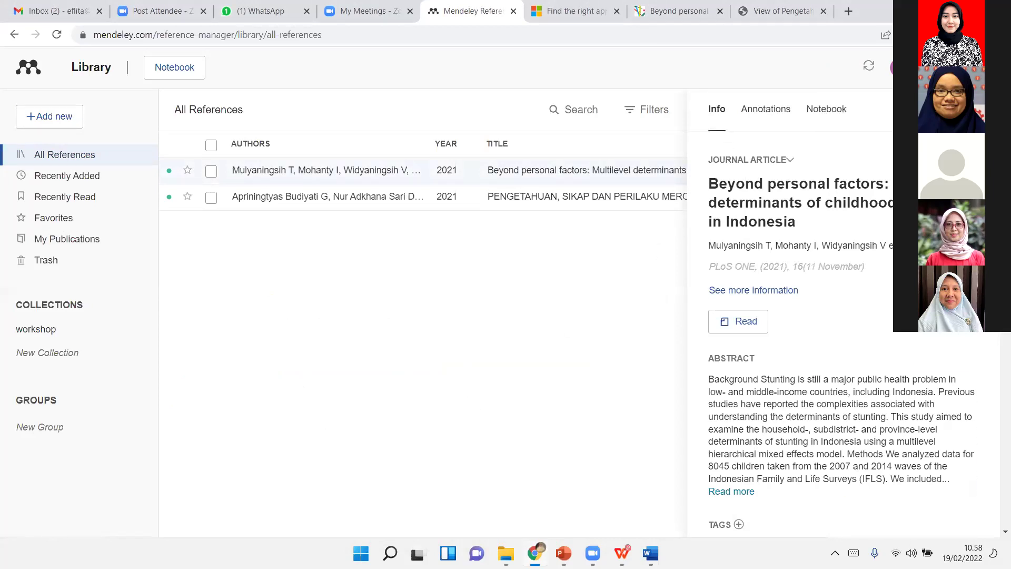
pyautogui.click(869, 188)
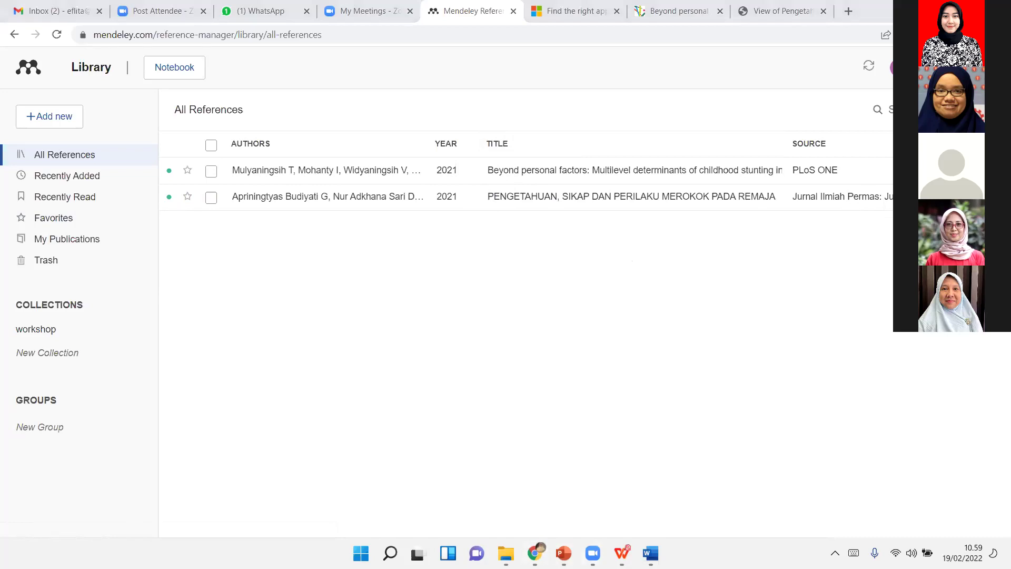
# Step: Sync the Mendeley web library with the cloud
pyautogui.moveTo(593, 553)
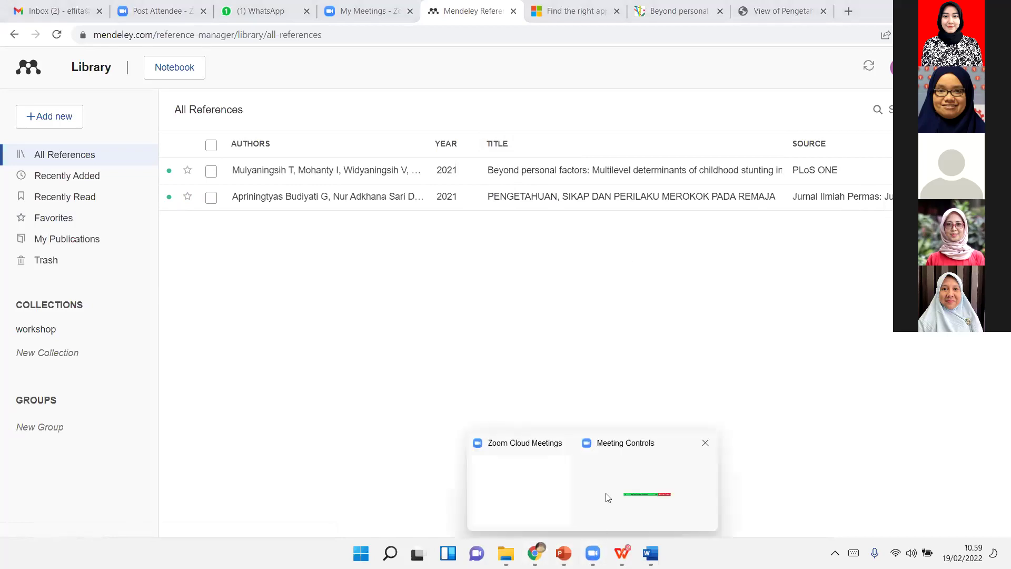
pyautogui.click(773, 304)
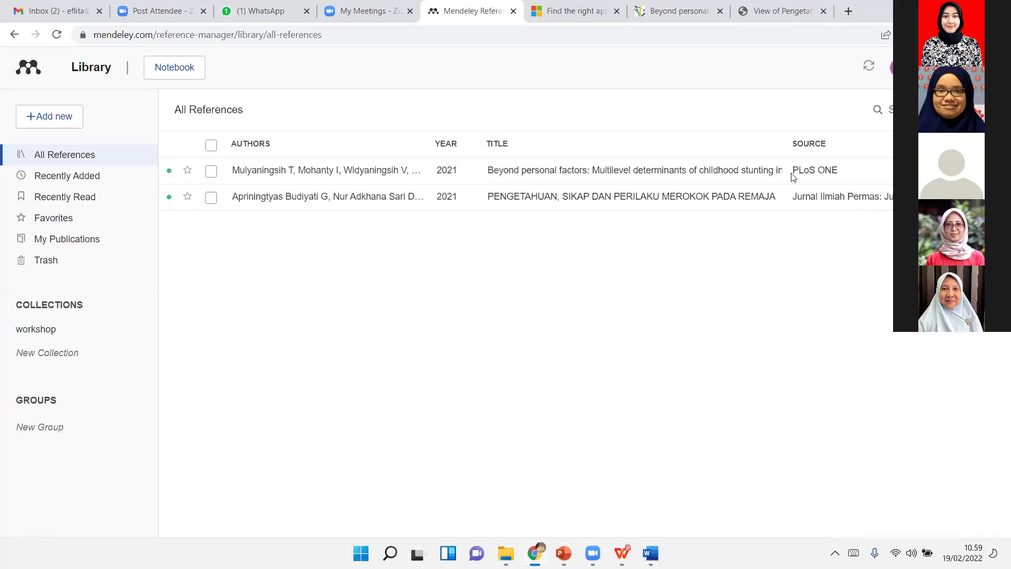
pyautogui.click(869, 71)
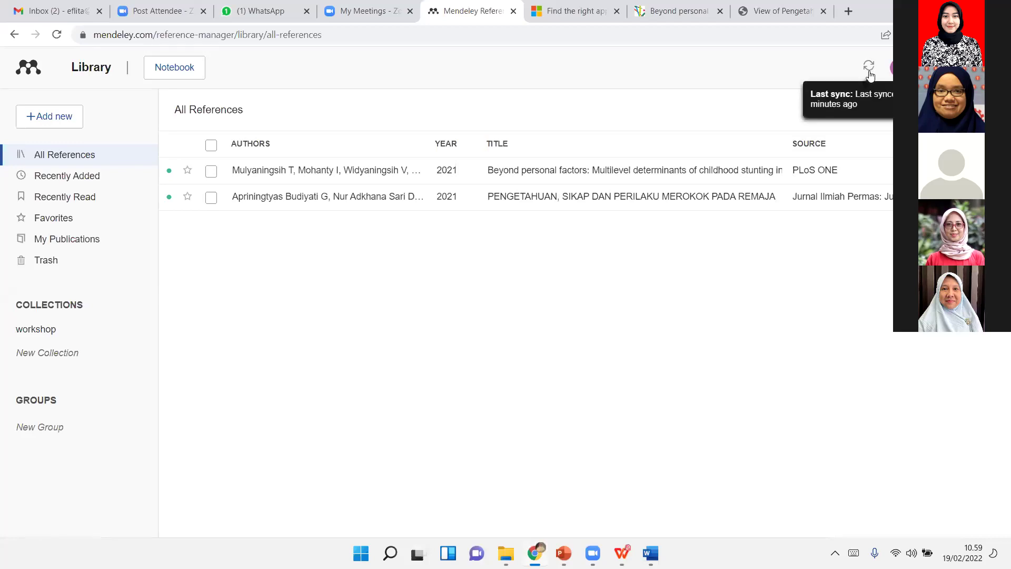
pyautogui.click(869, 68)
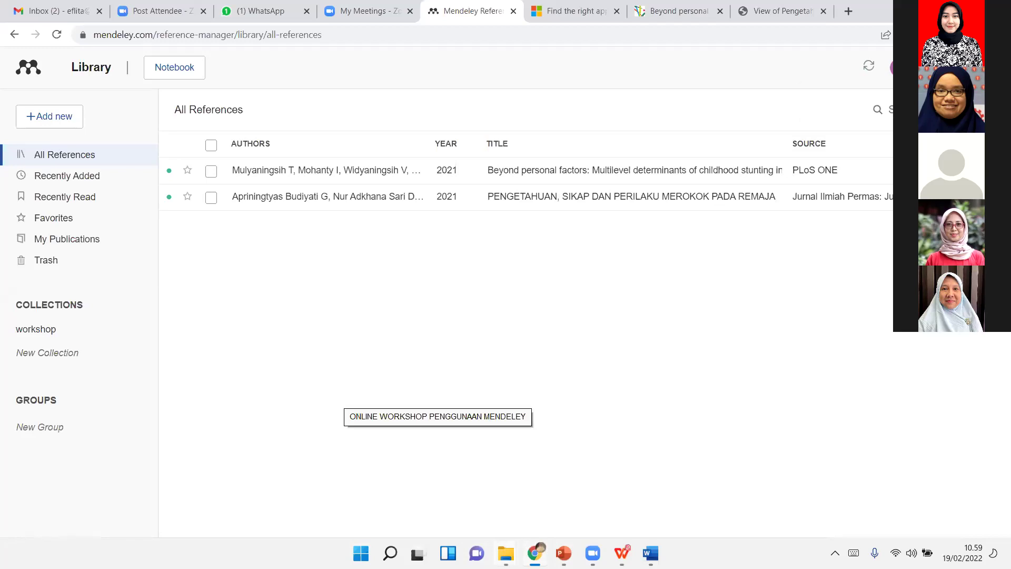
# Step: Switch to the ONLINE WORKSHOP PENGGUNAAN MENDELEY folder window in File Explorer
pyautogui.moveTo(506, 553)
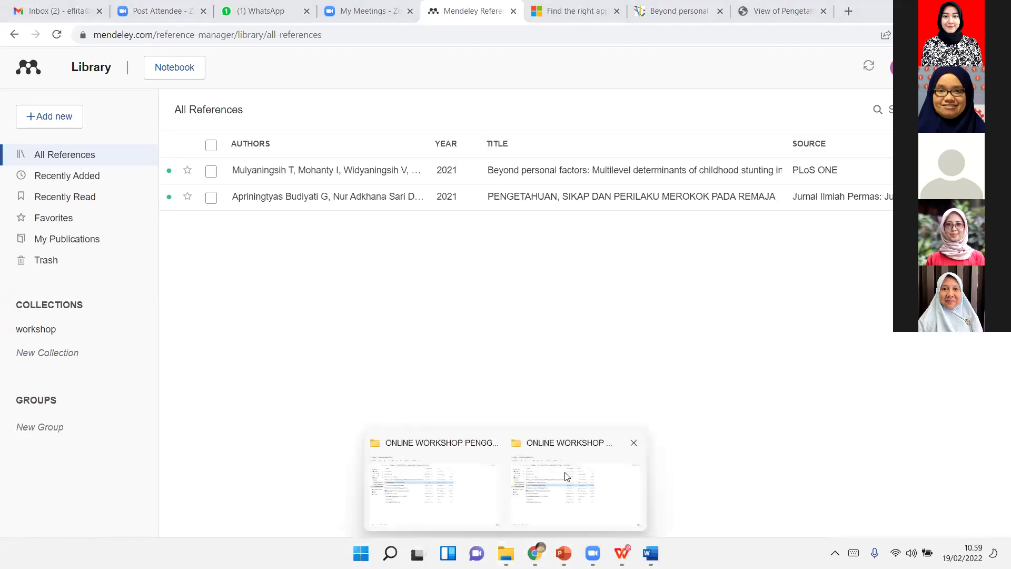
pyautogui.click(567, 476)
pyautogui.moveTo(563, 553)
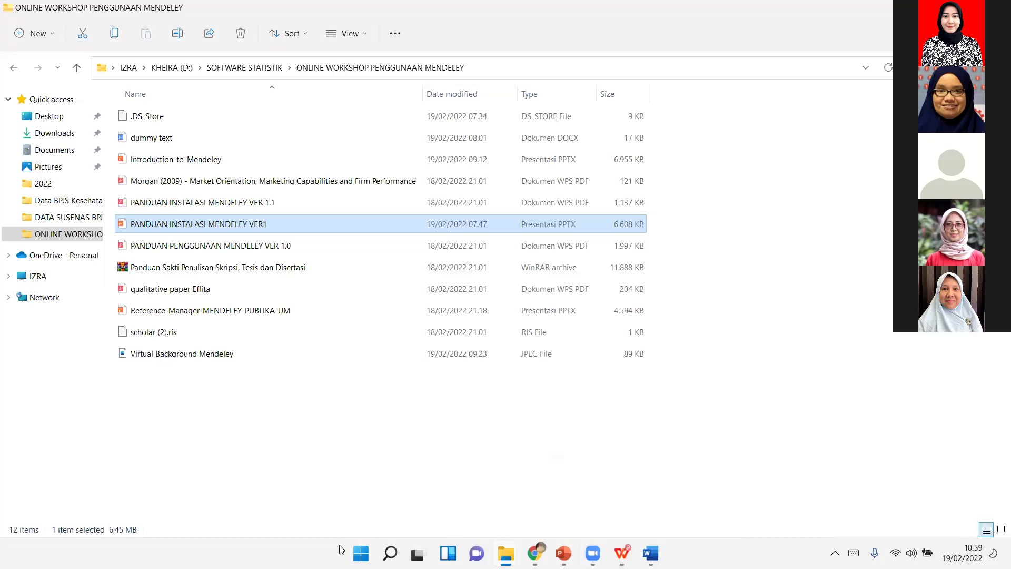
# Step: Launch Mendeley Desktop by searching 'mendele' in the Start menu
pyautogui.click(361, 553)
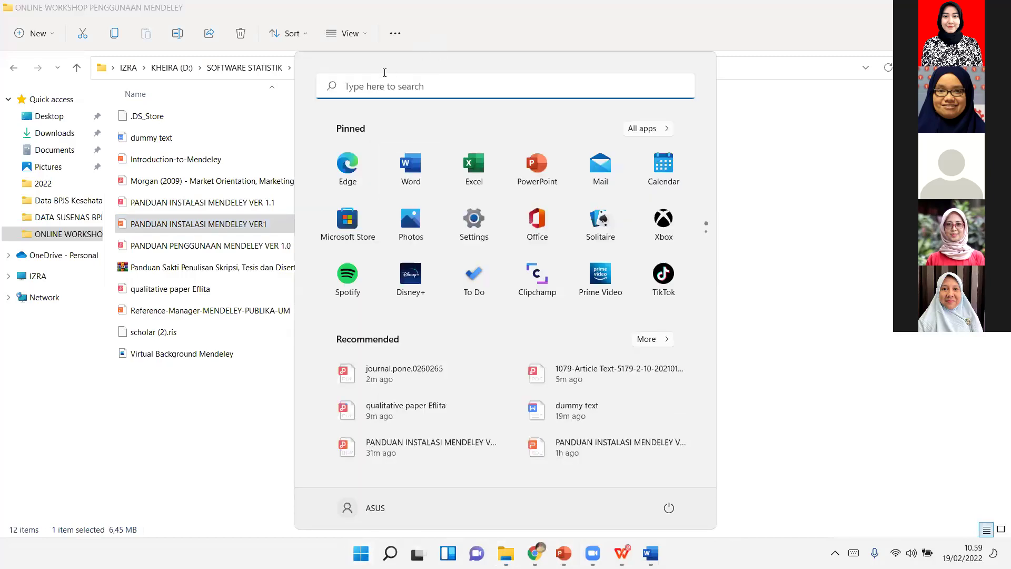
pyautogui.click(385, 74)
pyautogui.write('mendele')
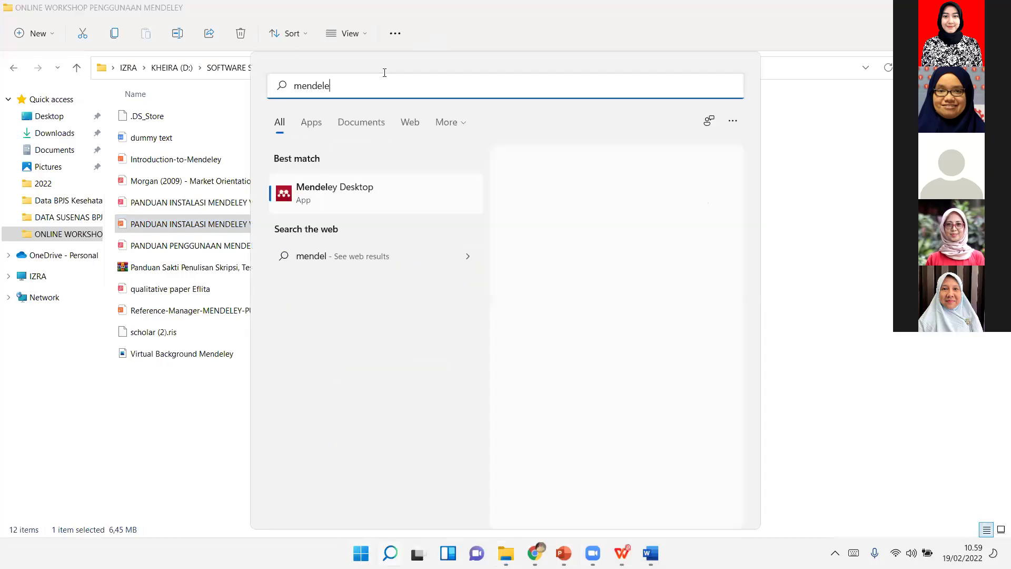
pyautogui.click(425, 200)
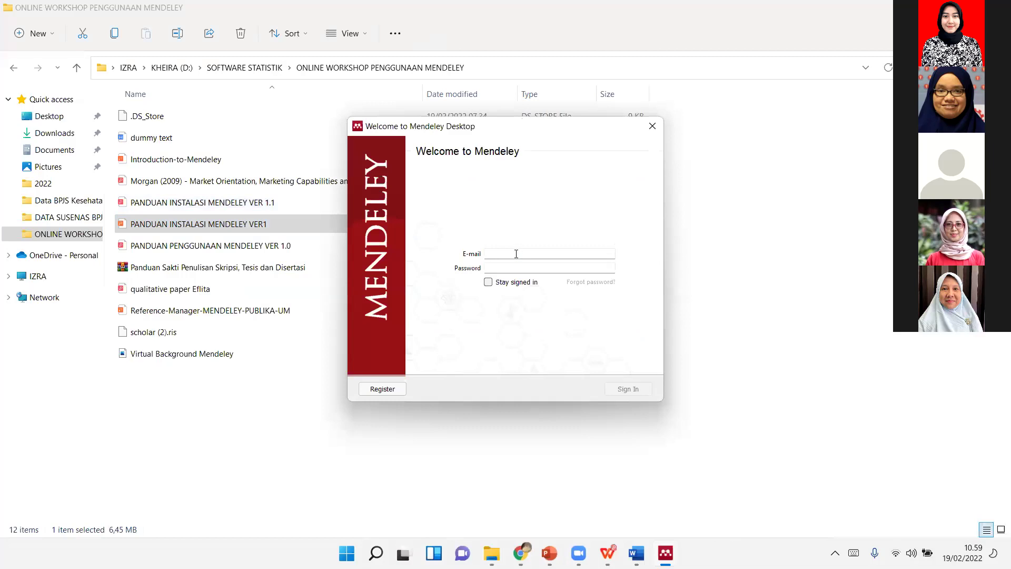
# Step: Sign in with the account e-mail and password
pyautogui.click(516, 253)
pyautogui.click(509, 268)
pyautogui.write('••••••••')
pyautogui.click(628, 389)
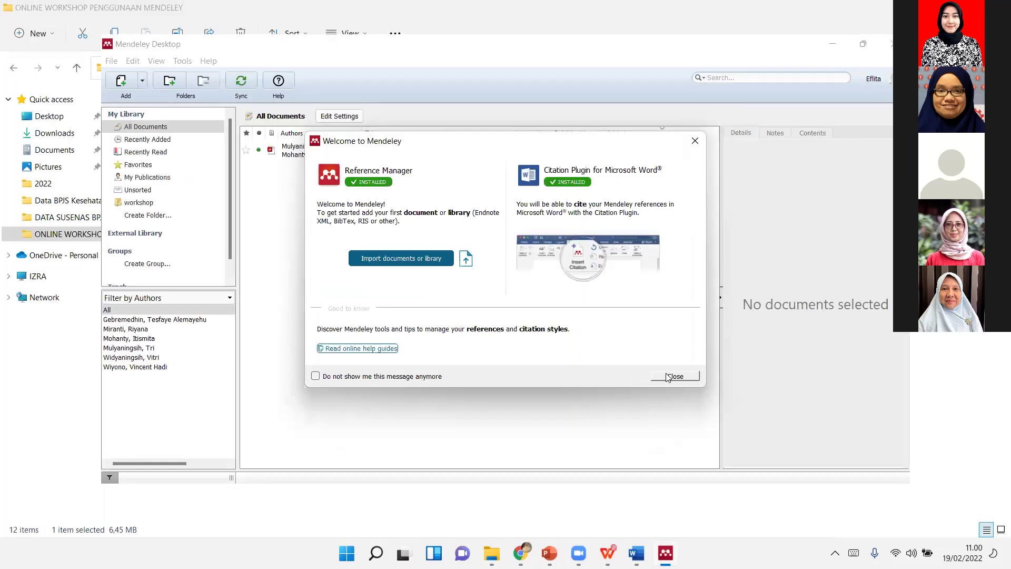
# Step: Dismiss the Welcome message and maximize the Mendeley Desktop window
pyautogui.click(672, 375)
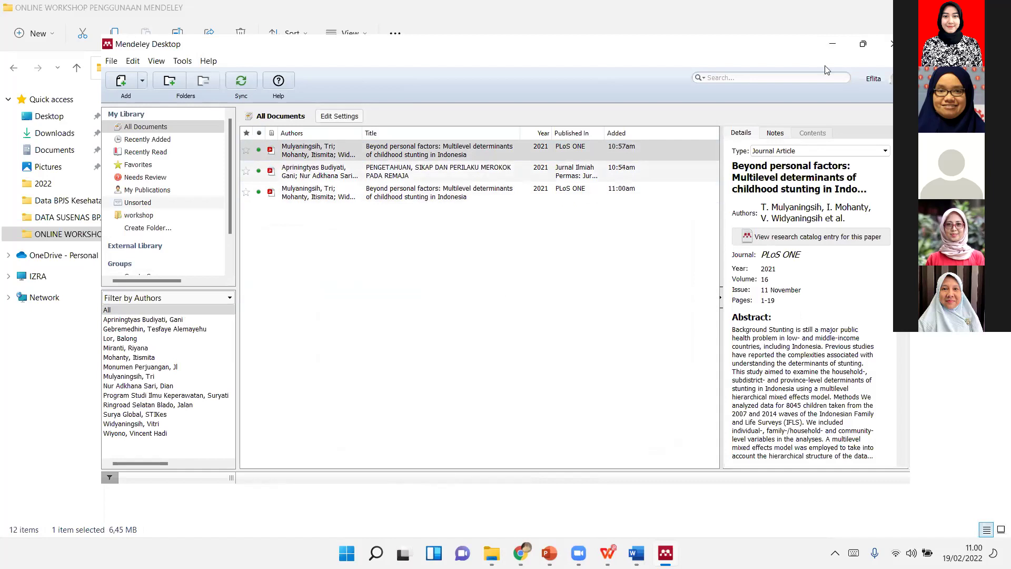
pyautogui.click(862, 44)
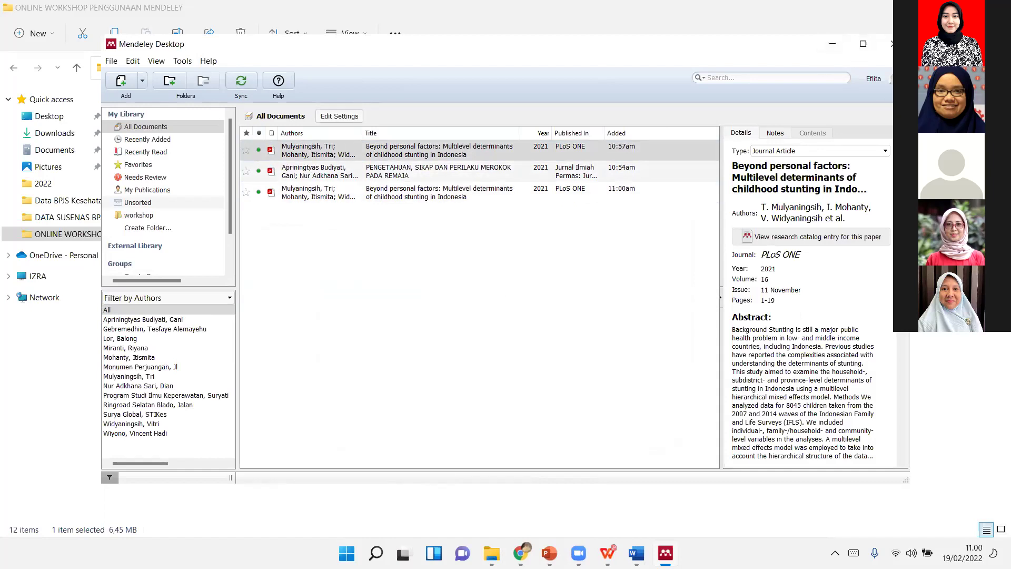
pyautogui.click(863, 42)
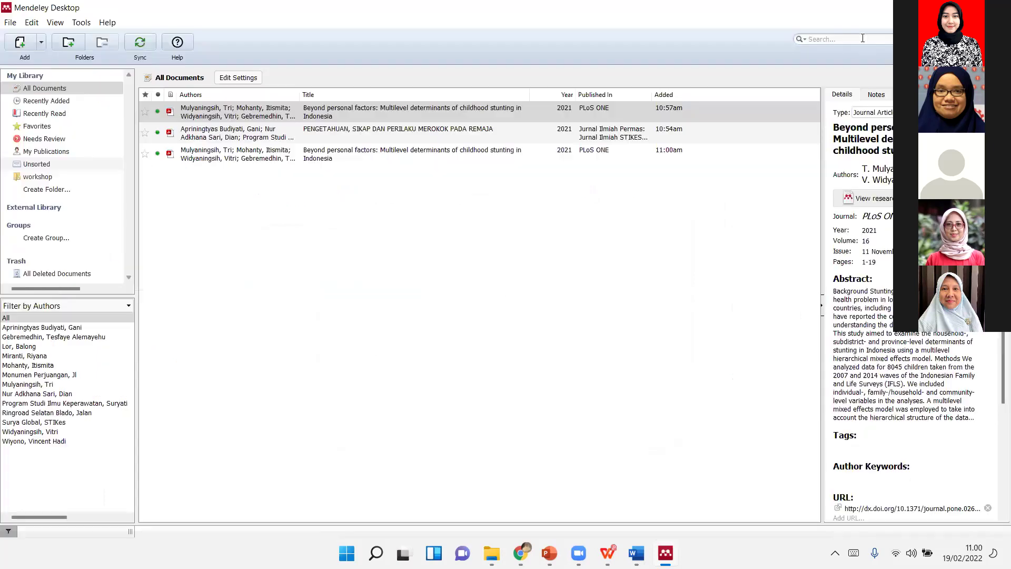
# Step: Delete the duplicate 'Beyond personal factors' entry from the library
pyautogui.click(145, 113)
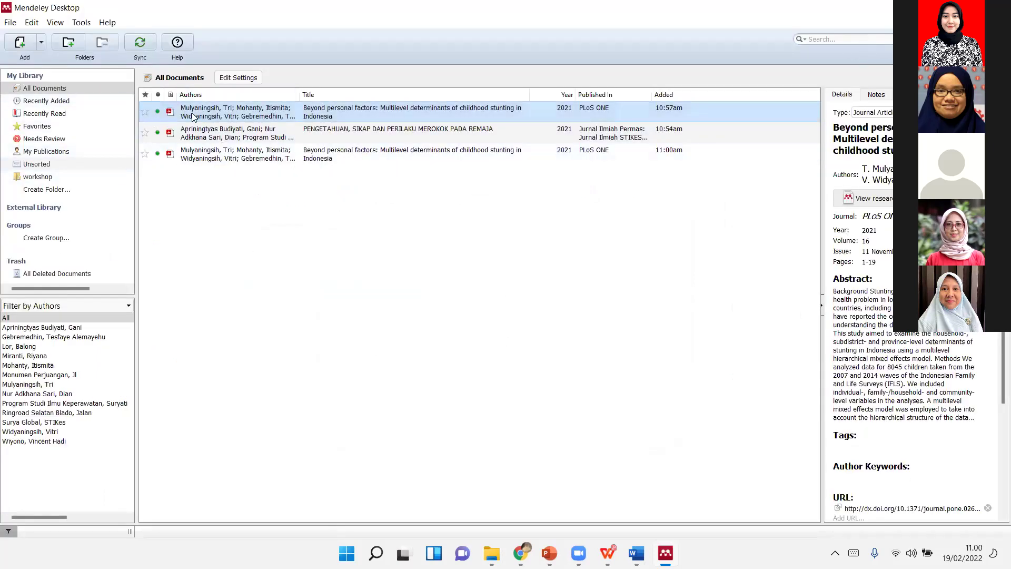
pyautogui.rightClick(251, 112)
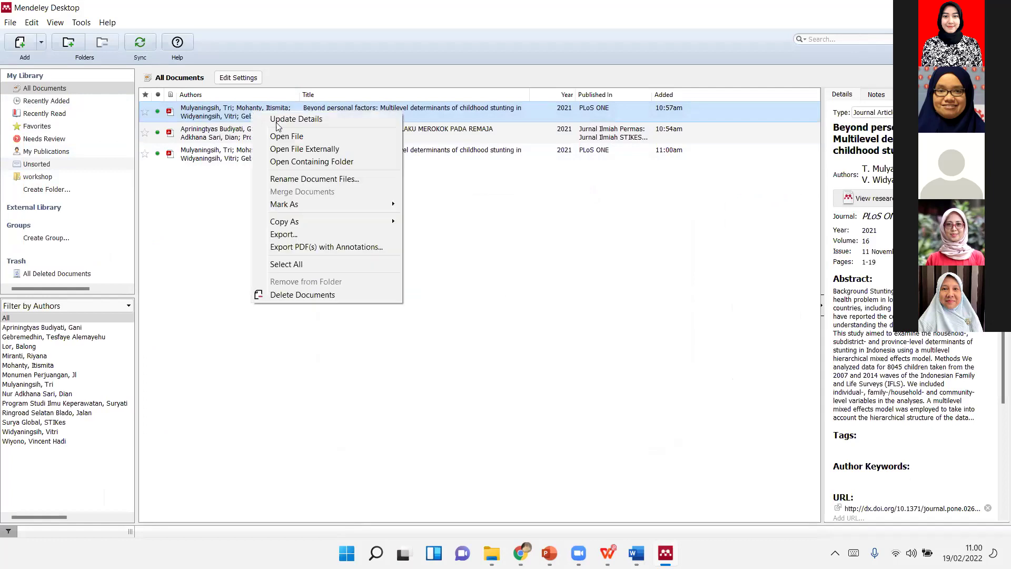
pyautogui.click(316, 294)
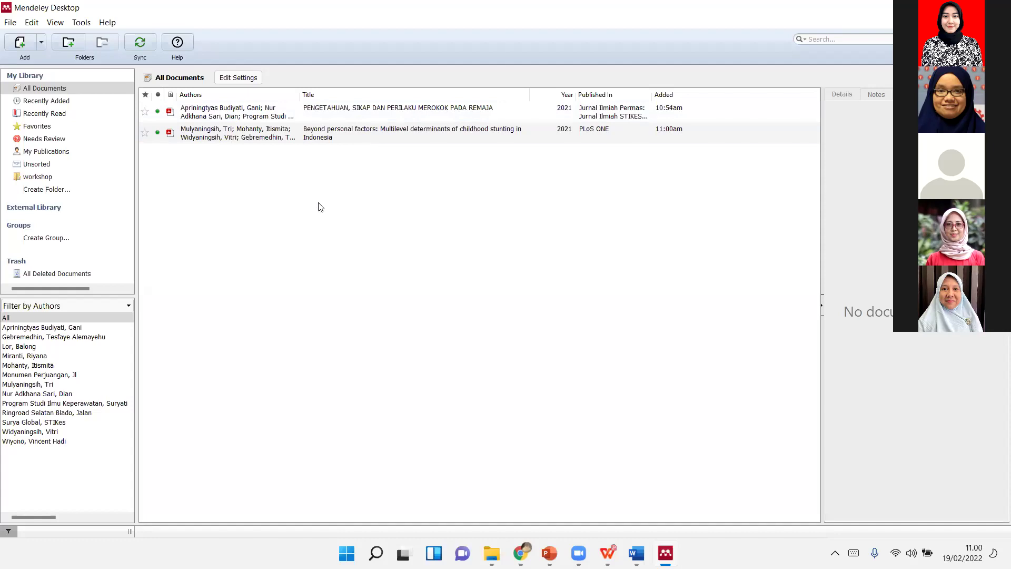
# Step: In the dummy text document, switch the Mendeley citation style to American Medical Association 11th edition
pyautogui.moveTo(636, 553)
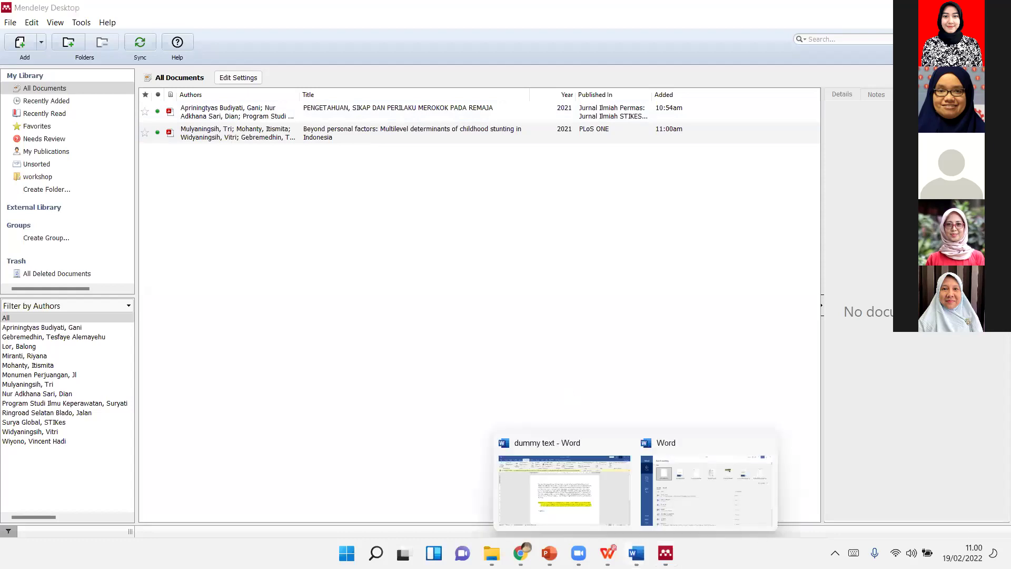
pyautogui.click(575, 482)
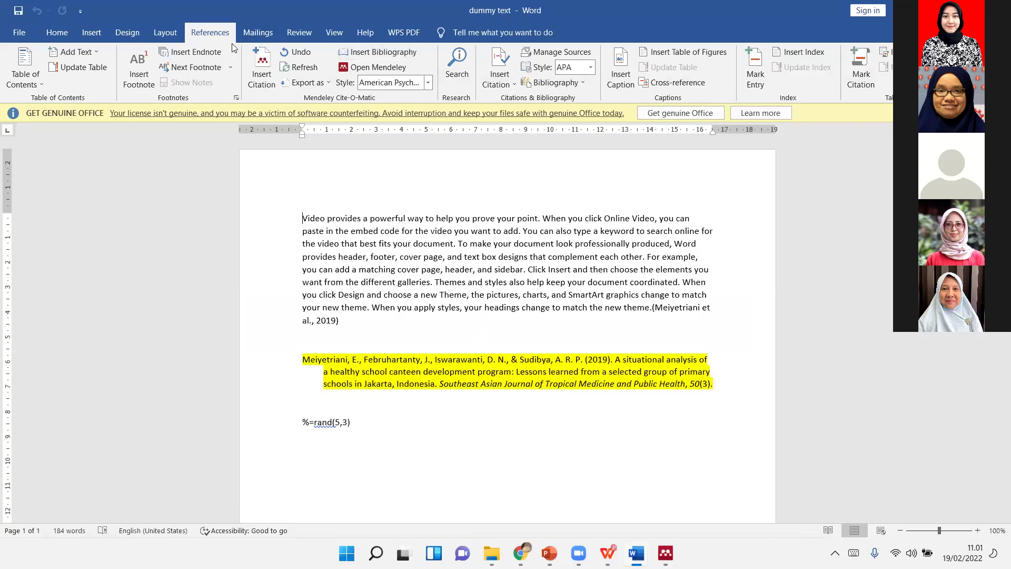
pyautogui.click(134, 32)
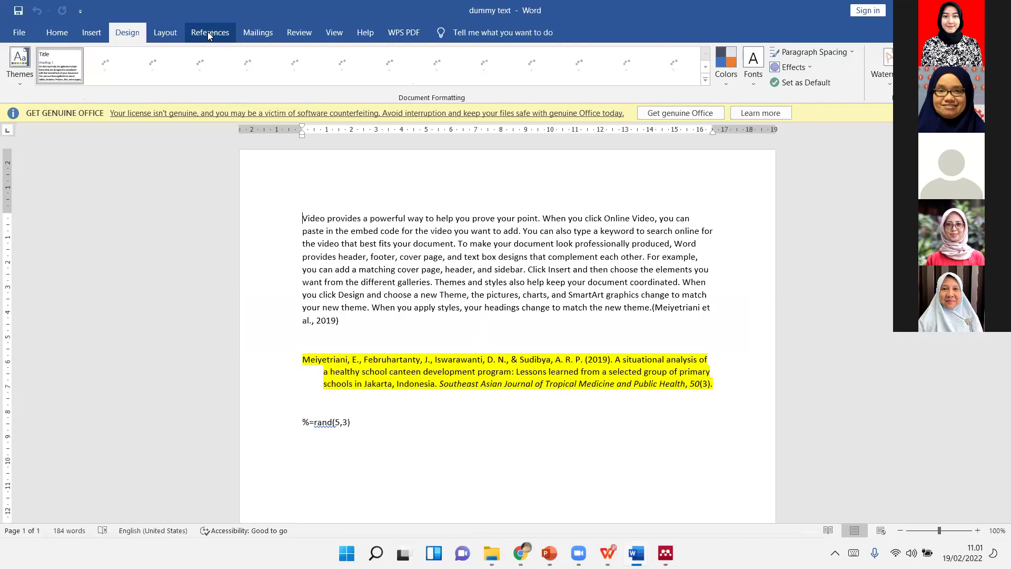
pyautogui.click(210, 33)
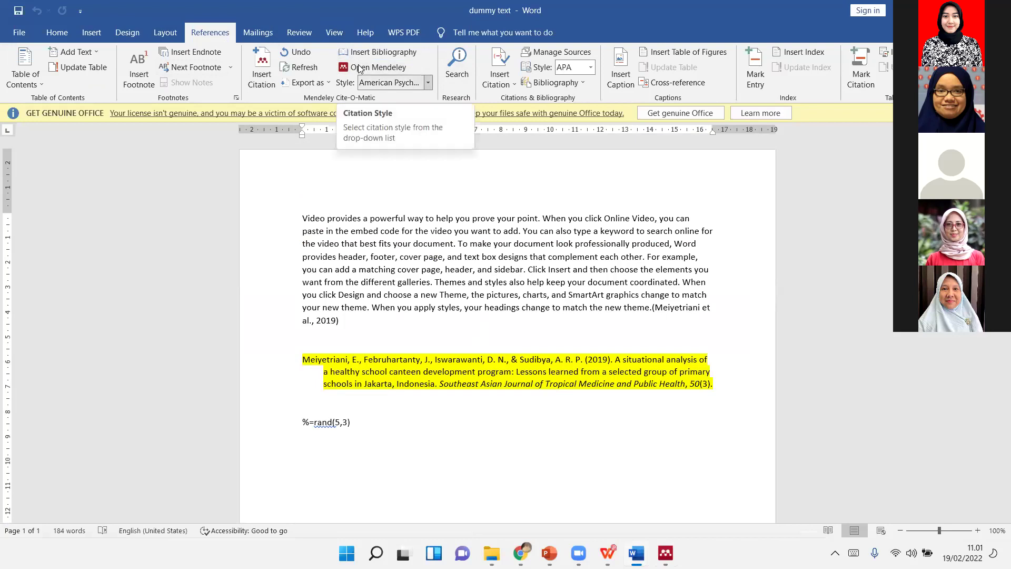
pyautogui.click(364, 80)
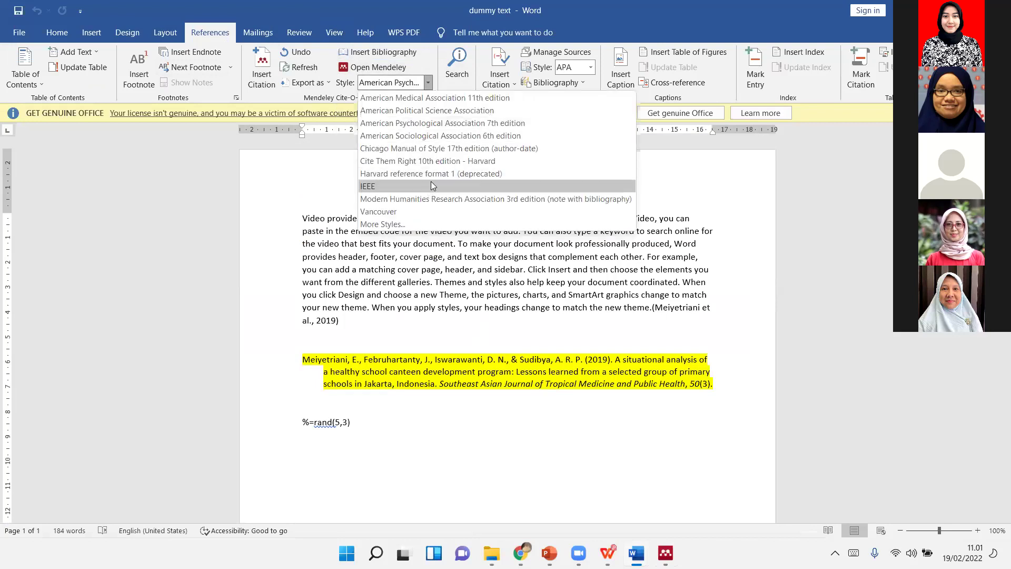
pyautogui.click(445, 99)
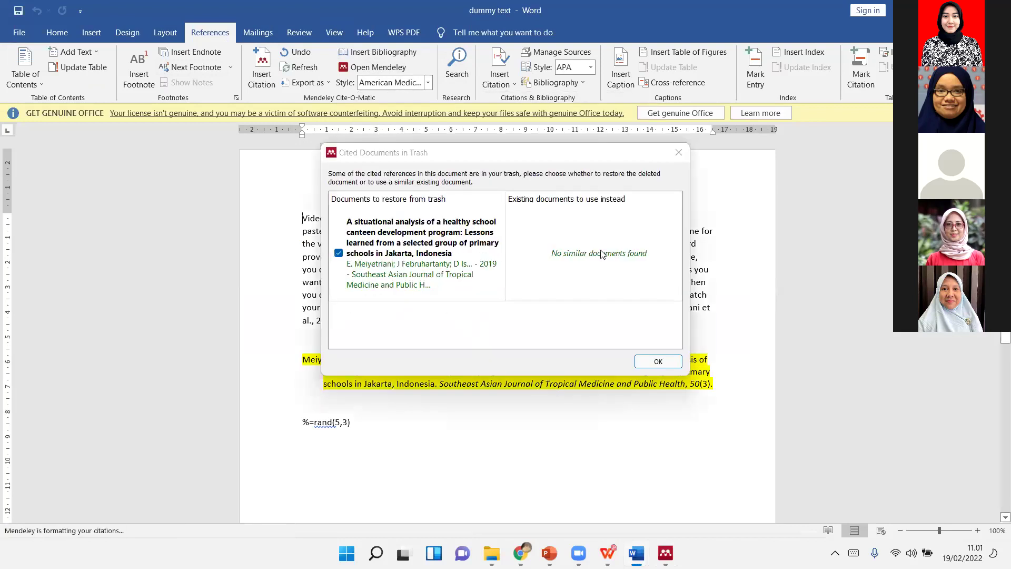
pyautogui.click(658, 361)
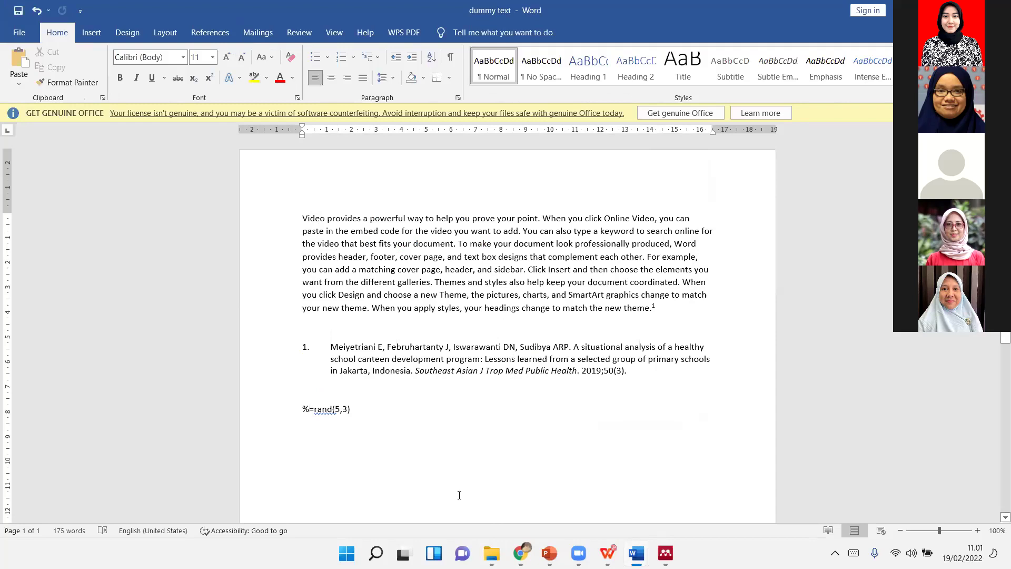
# Step: Remove the % before =rand(5,3), expand it into sample text, then undo the result
pyautogui.press('BackSpace')
pyautogui.click(288, 411)
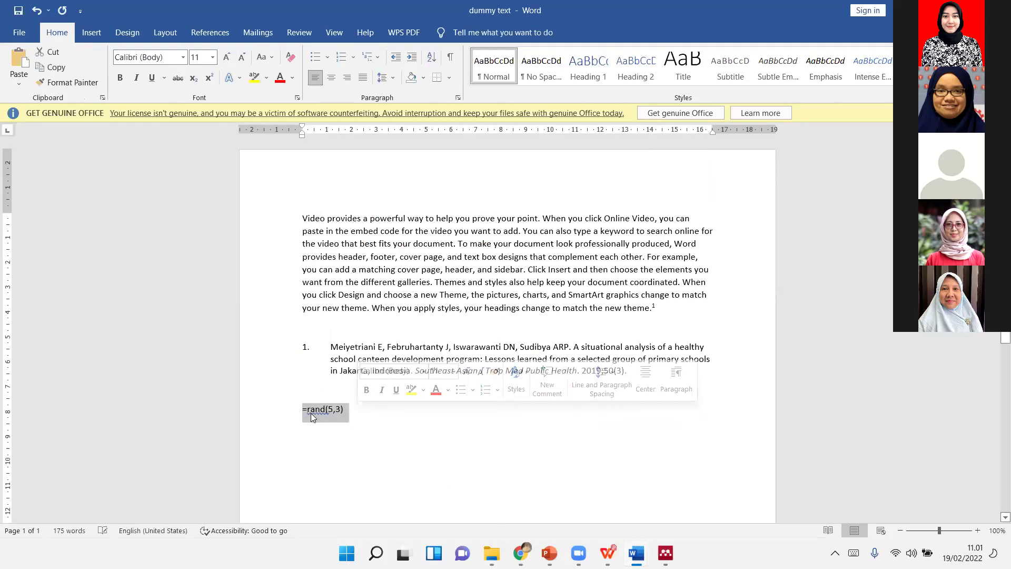
pyautogui.click(330, 414)
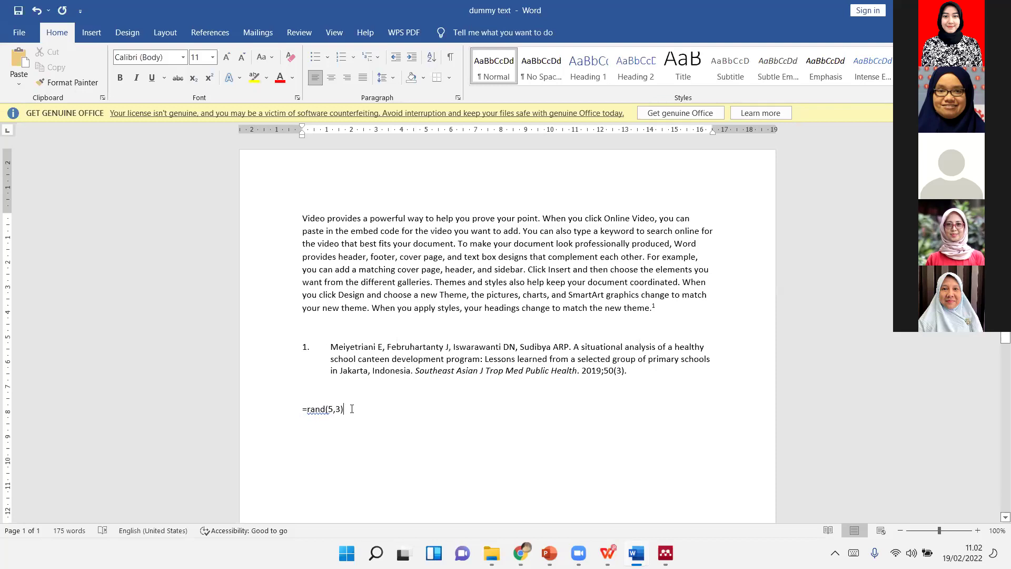
pyautogui.press('Return')
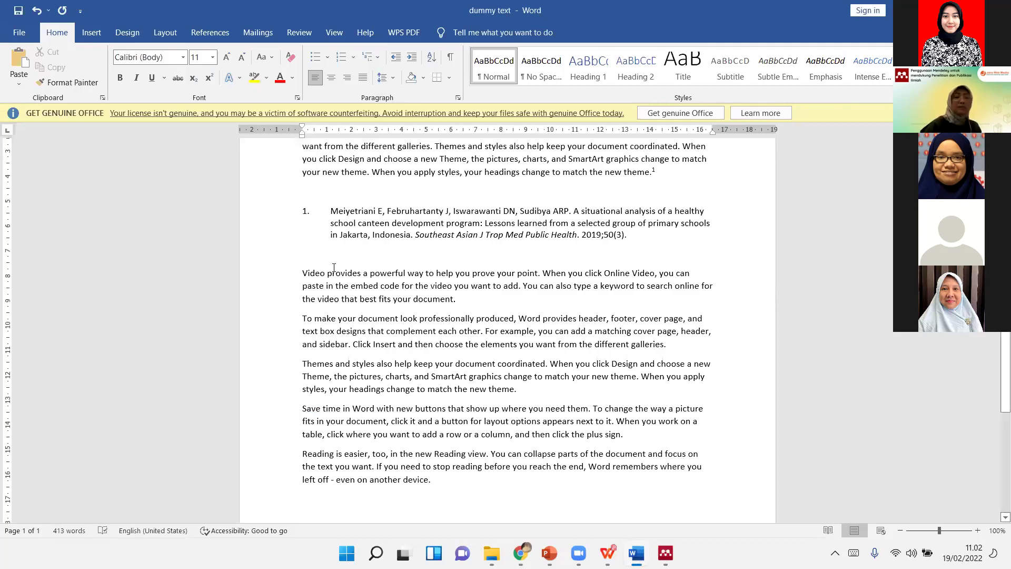
pyautogui.click(36, 10)
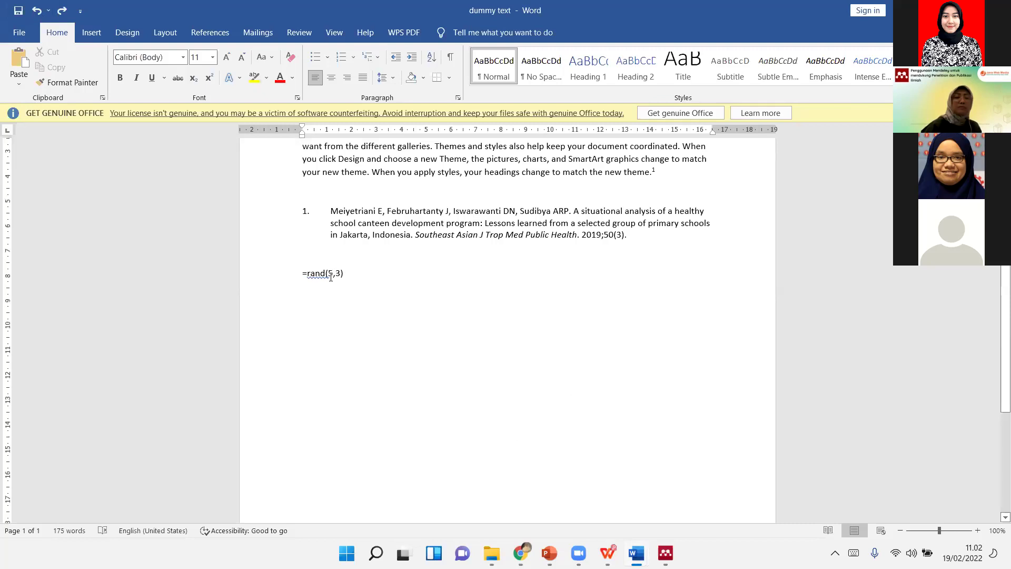
# Step: Expand =rand(5,3) again into five sample paragraphs and bring up the References ribbon
pyautogui.click(357, 274)
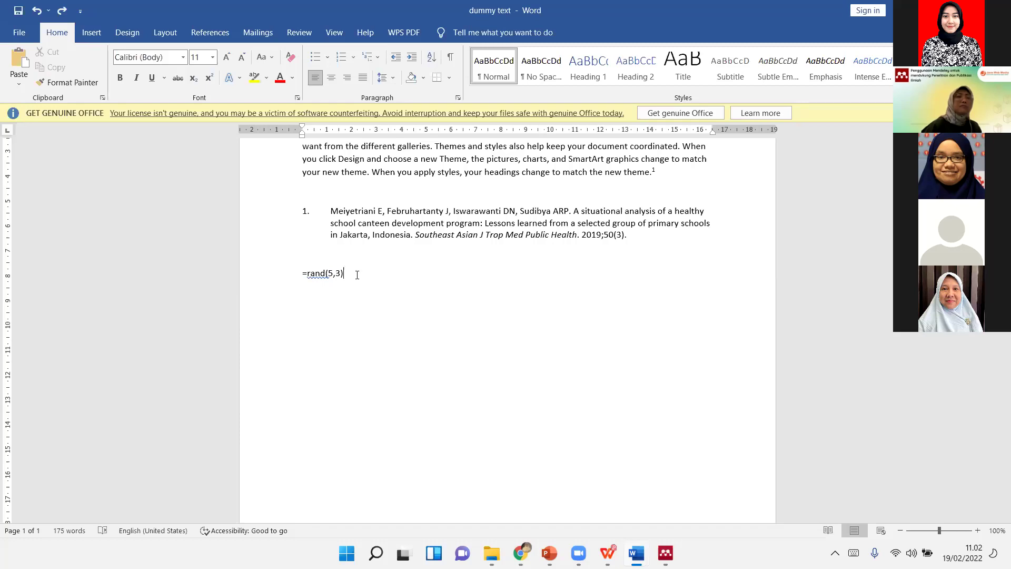
pyautogui.press('Return')
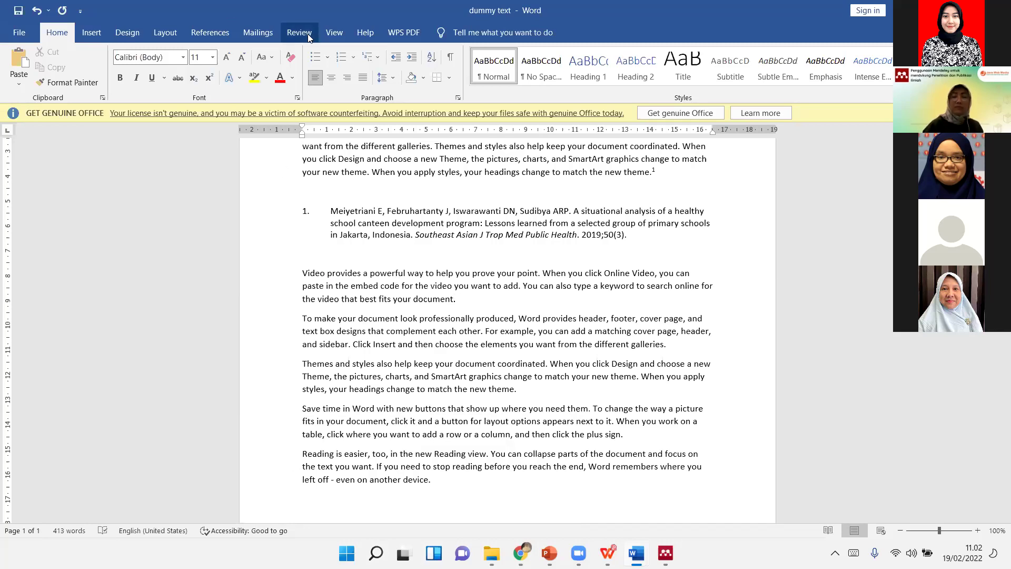
pyautogui.click(216, 35)
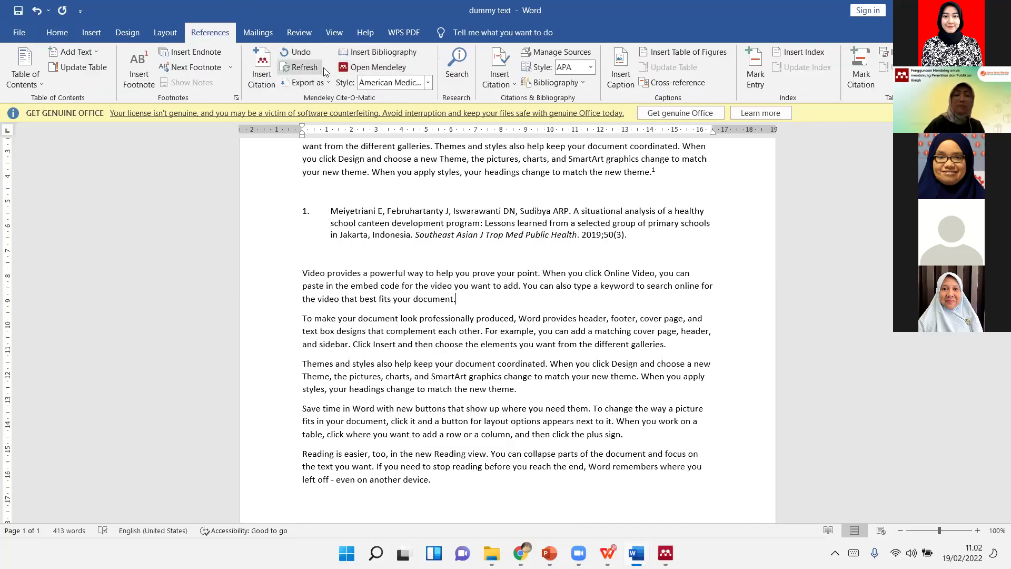
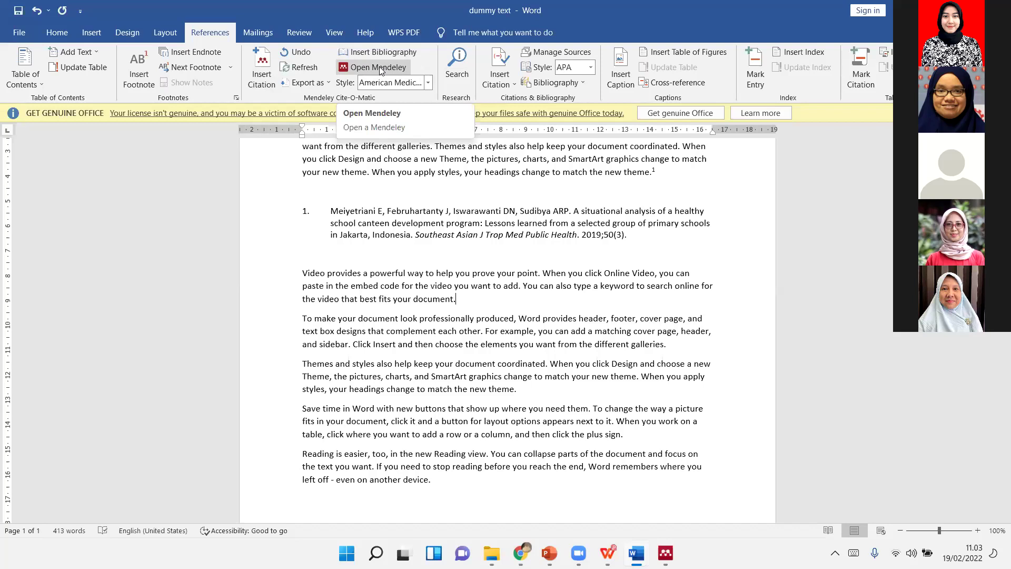
# Step: Cancel the Mendeley citation search in Word and switch to the Mendeley Desktop library
pyautogui.click(256, 53)
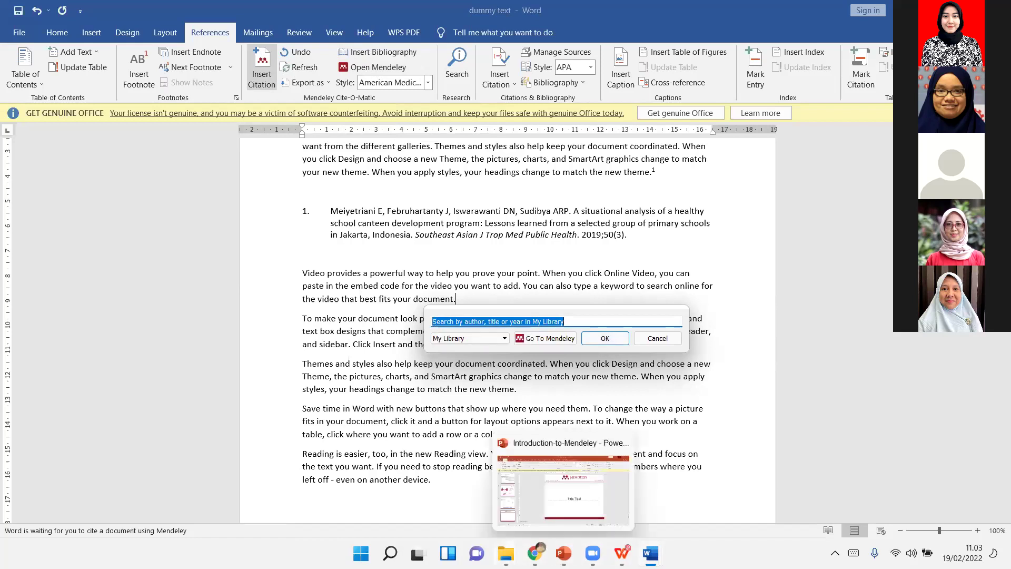
pyautogui.press('Escape')
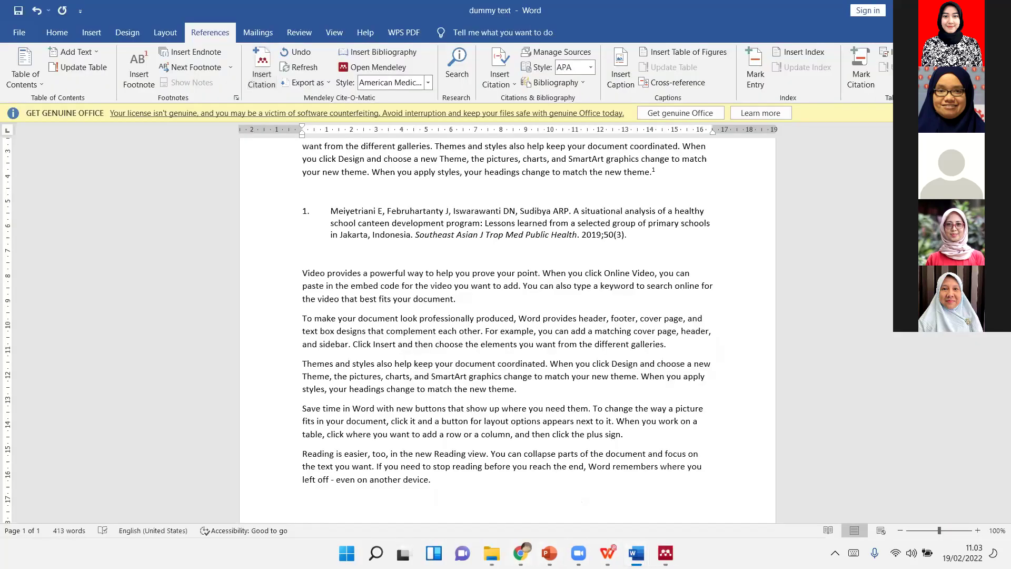
pyautogui.click(521, 553)
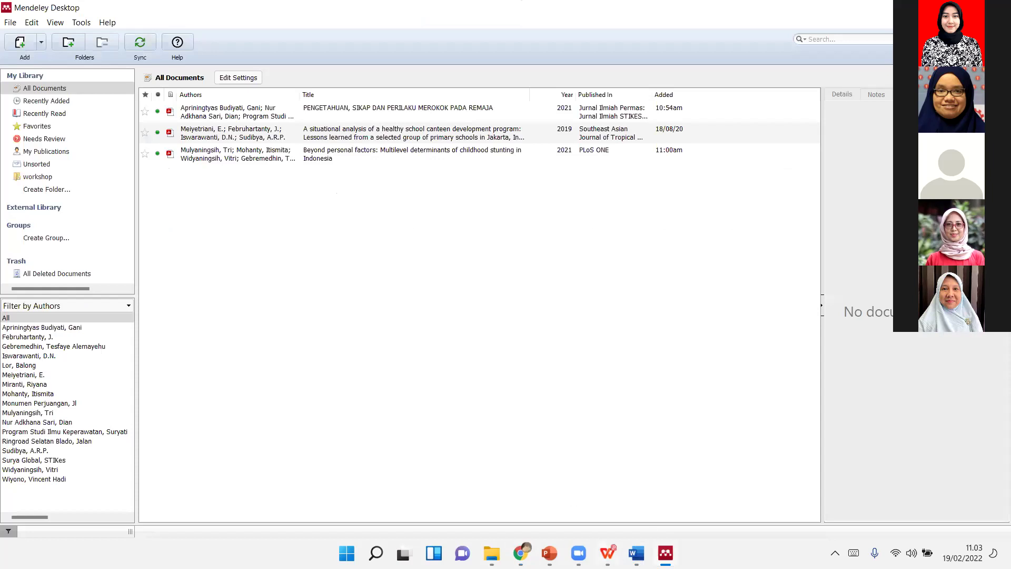
# Step: Bring the 'dummy text' Word document back to the front from the taskbar preview
pyautogui.moveTo(636, 553)
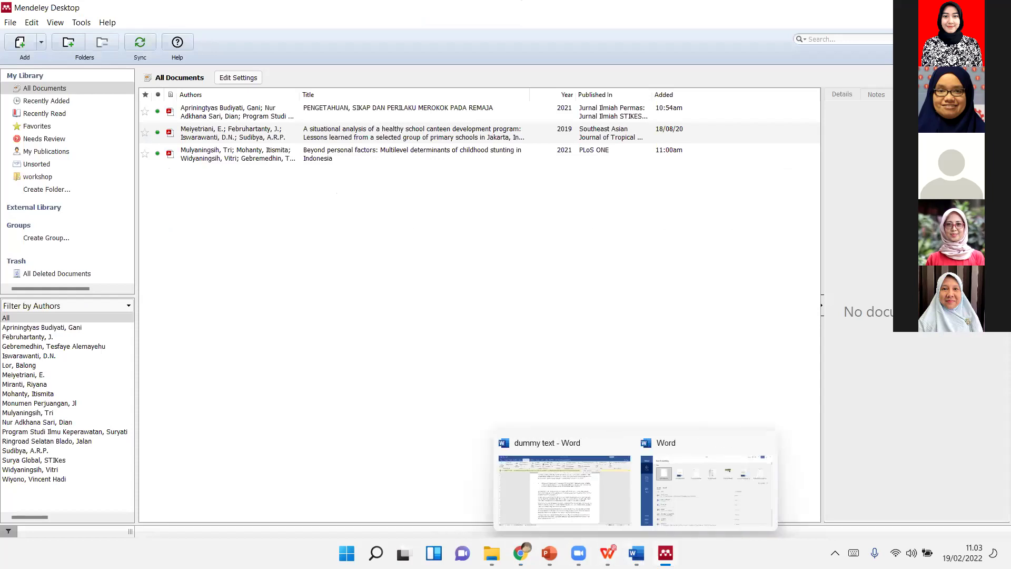
pyautogui.moveTo(578, 553)
pyautogui.moveTo(520, 553)
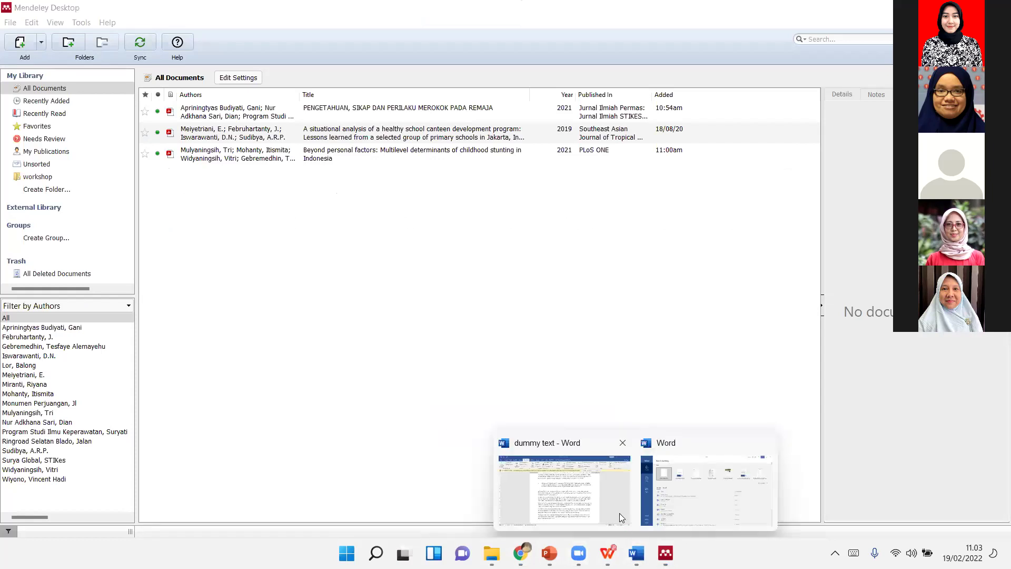
pyautogui.click(593, 493)
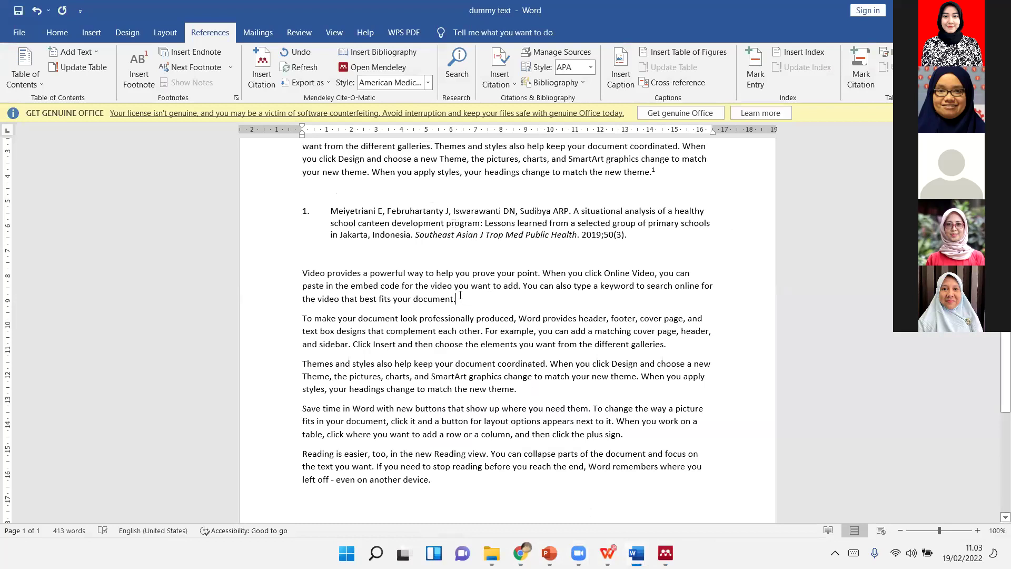
# Step: Insert a combined citation of Mulyaningsih 2021 and Apriningtyas Budiyati 2021 after the paragraph
pyautogui.click(258, 55)
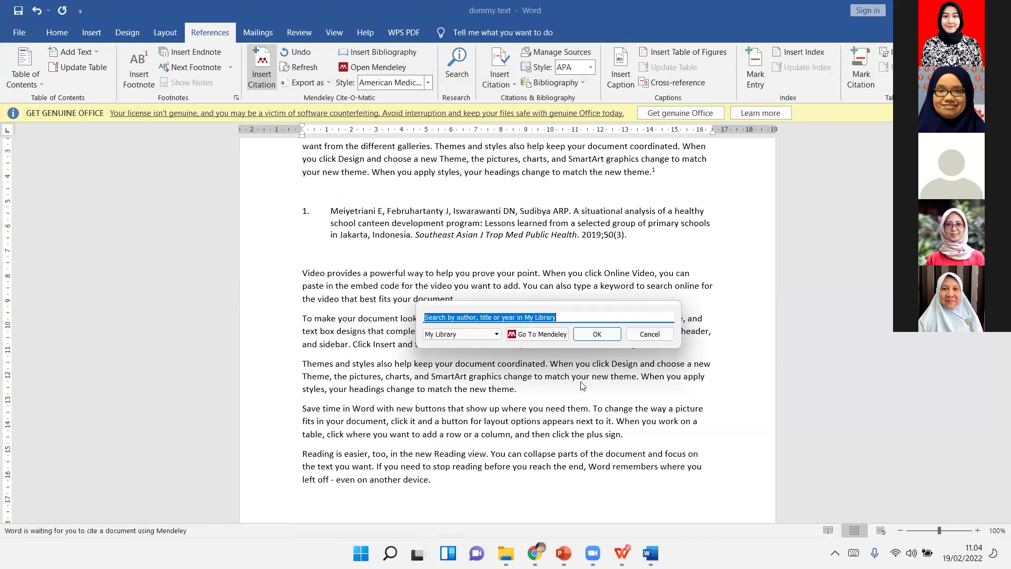
pyautogui.write('tri')
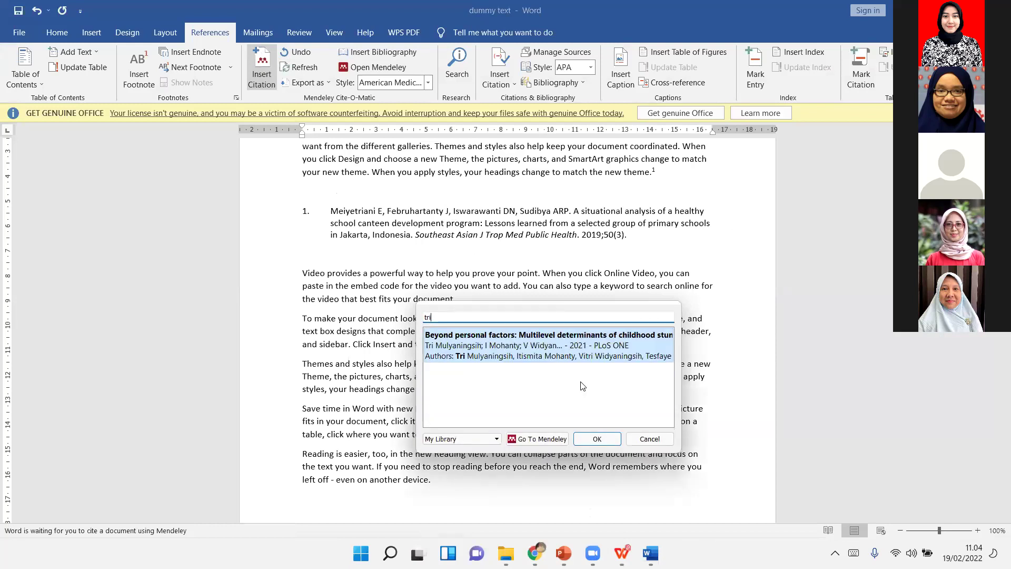
pyautogui.click(513, 343)
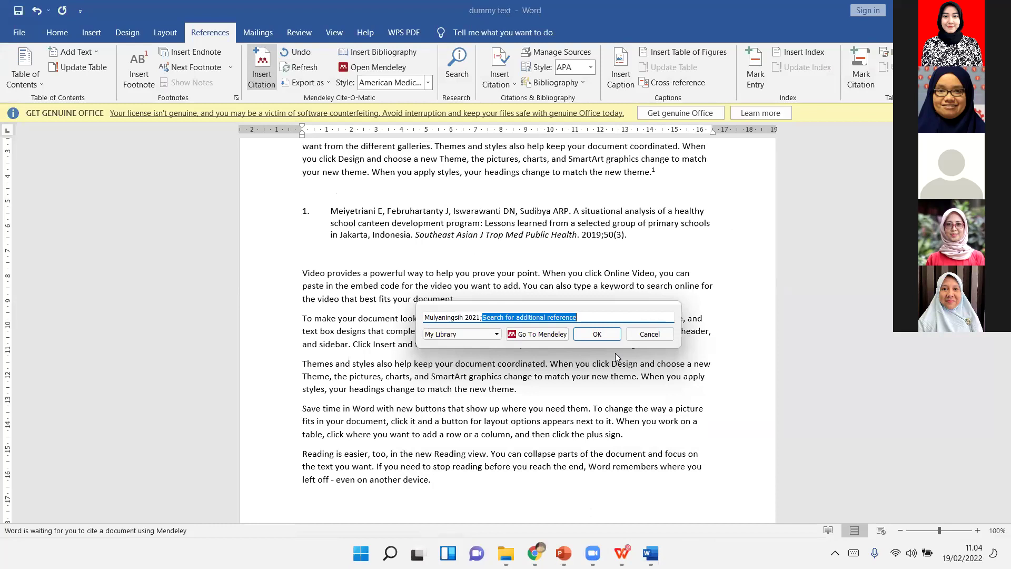
pyautogui.write('st')
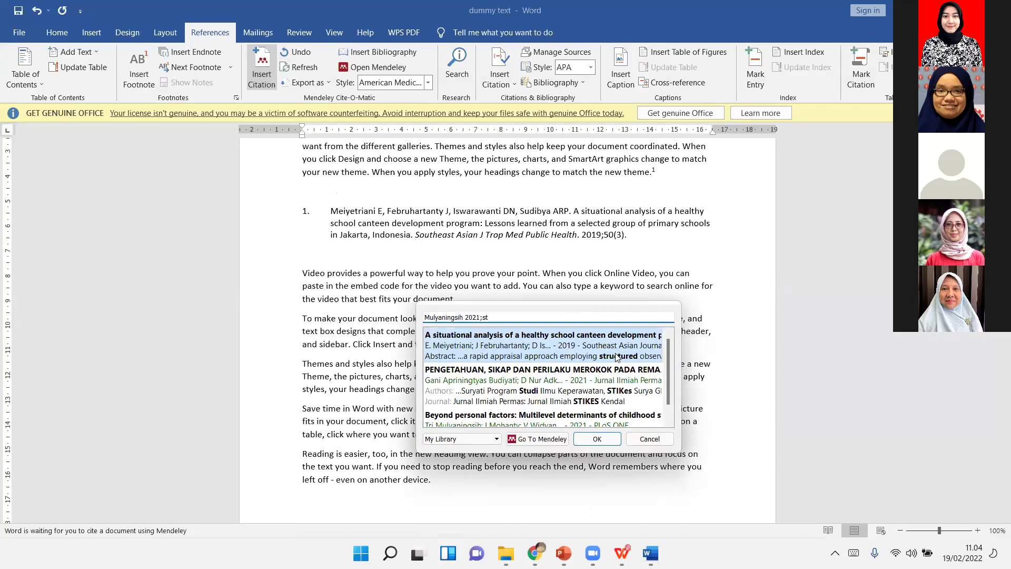
pyautogui.click(538, 388)
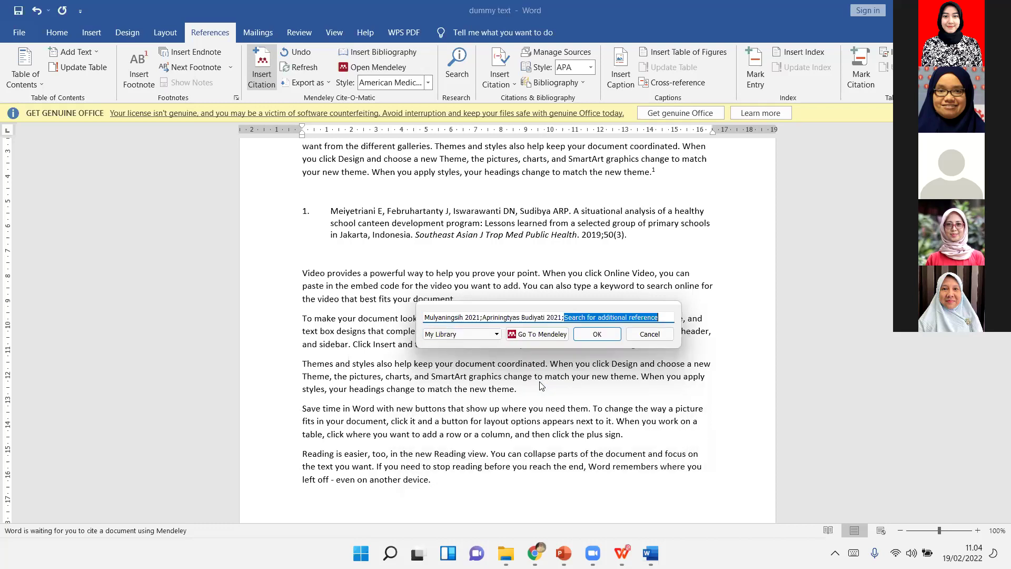
pyautogui.click(598, 336)
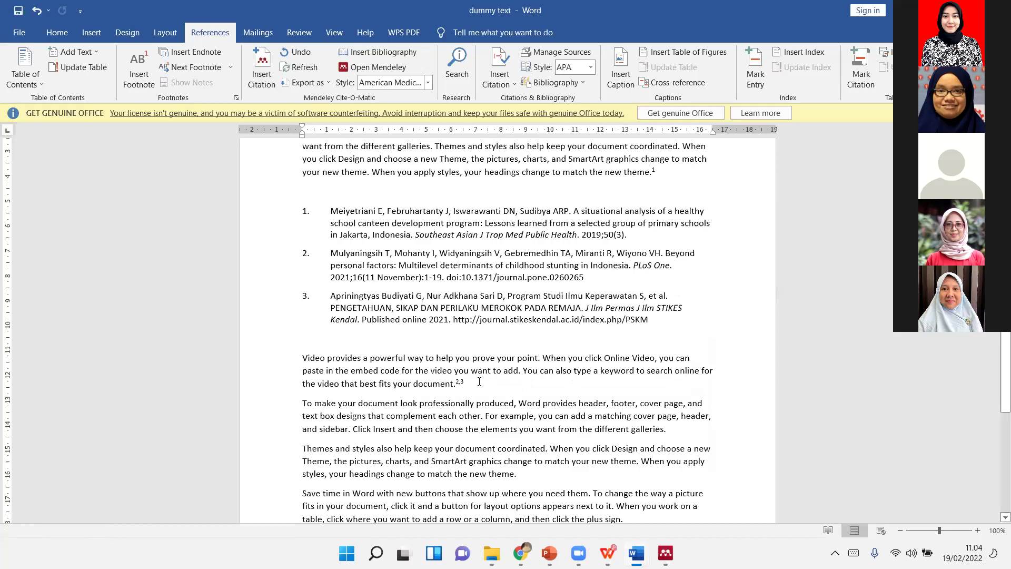
# Step: Delete the earlier text, the reference list and the superscript 2,3 citation
pyautogui.scroll(-3, 443, 324)
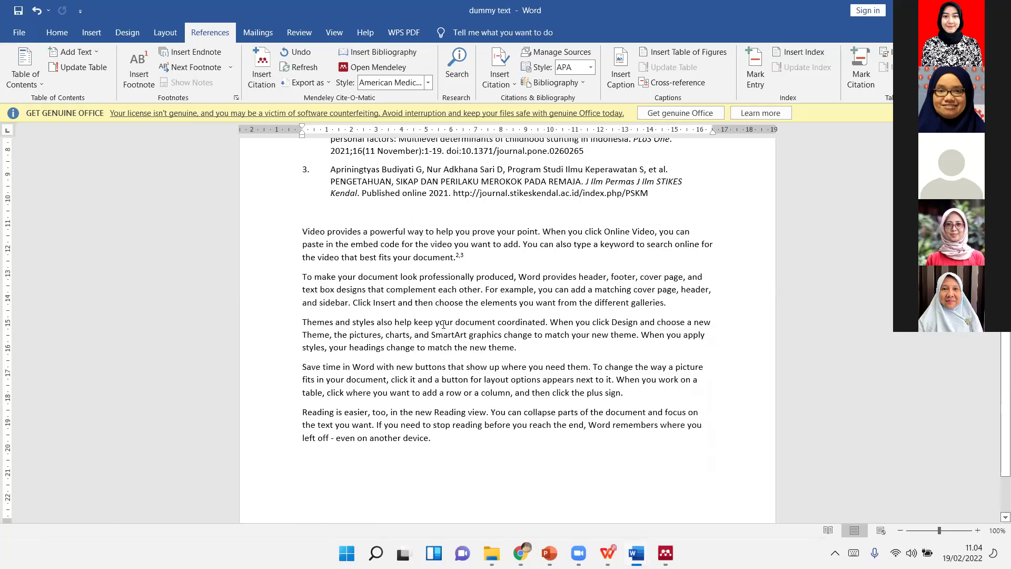
pyautogui.scroll(-2, 443, 324)
pyautogui.scroll(4, 443, 324)
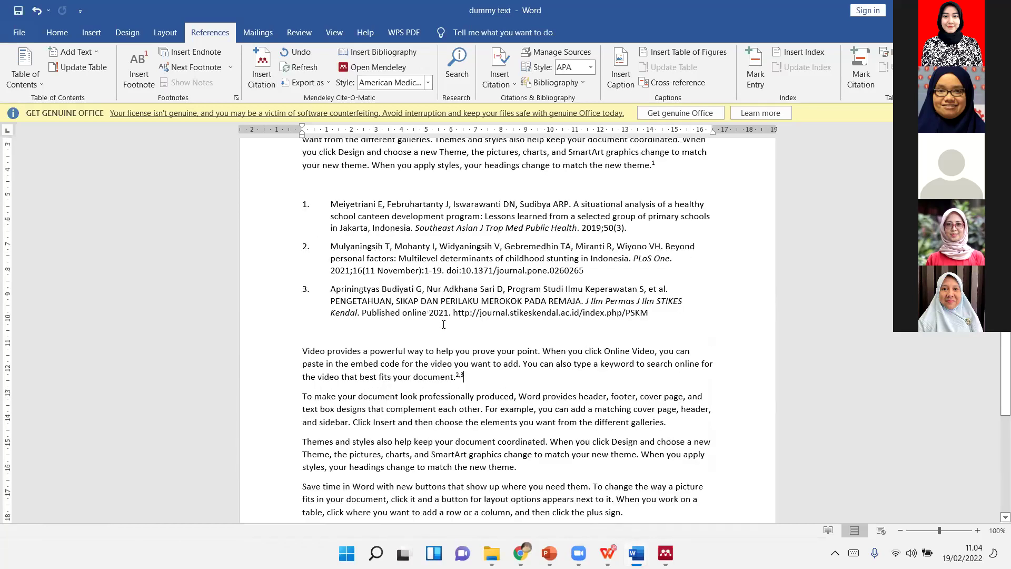
pyautogui.moveTo(306, 337); pyautogui.dragTo(263, 211)
pyautogui.press('Delete')
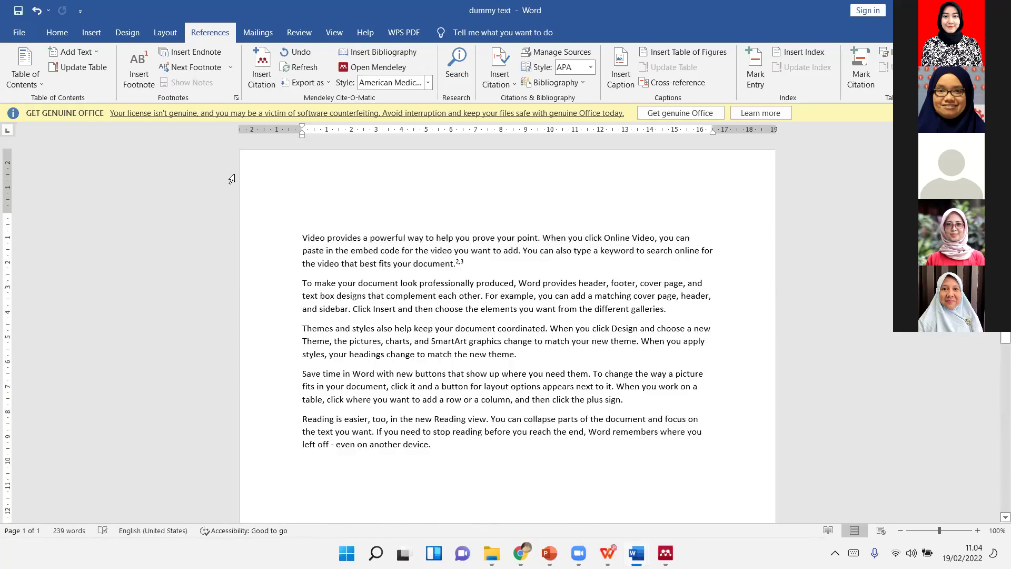
pyautogui.click(468, 261)
pyautogui.press('BackSpace')
pyautogui.press('BackSpace')
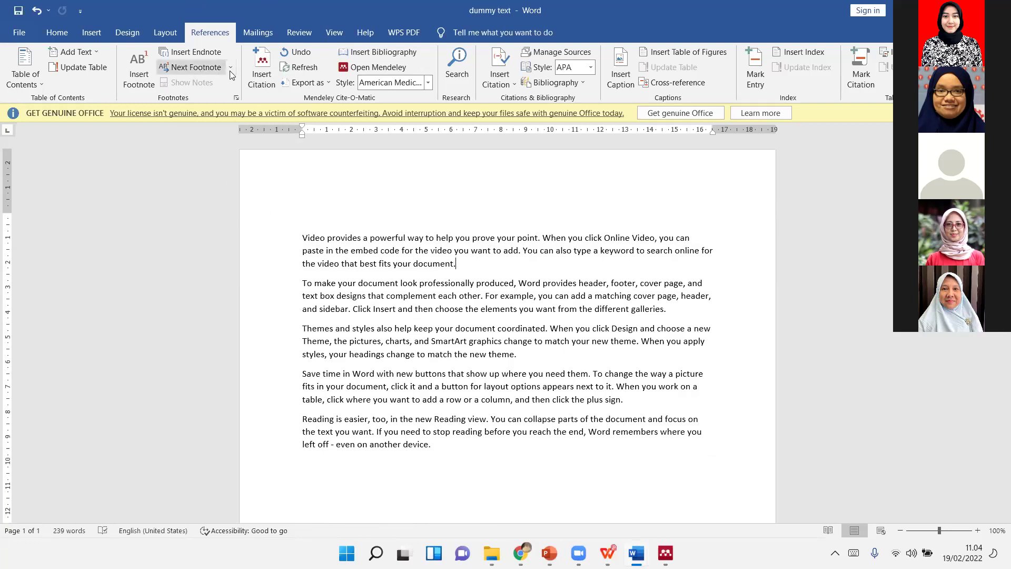
# Step: Select Mulyaningsih 2021 via a 'tri' search, cancel it, then reopen the citation search
pyautogui.click(259, 57)
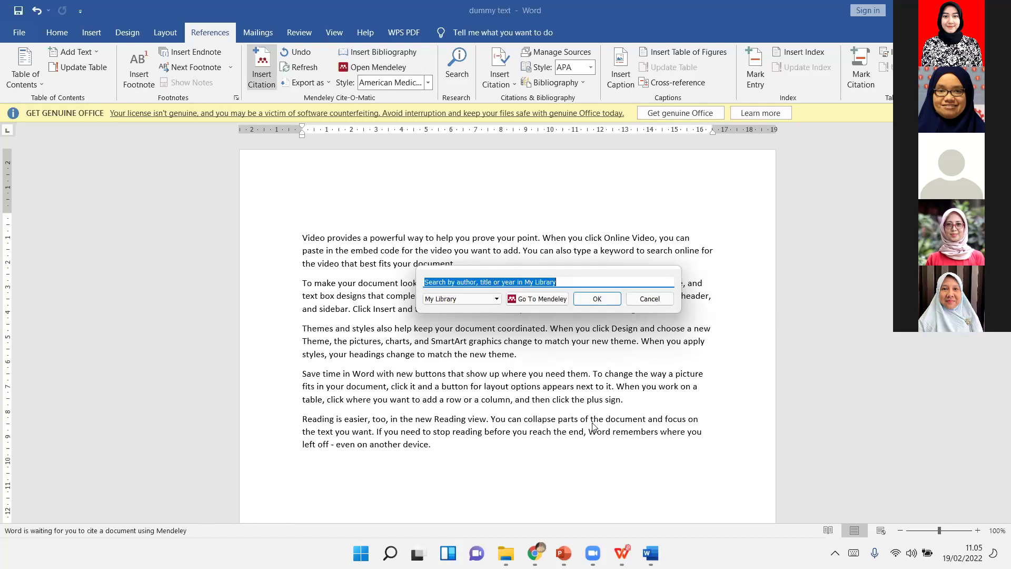
pyautogui.write('tri')
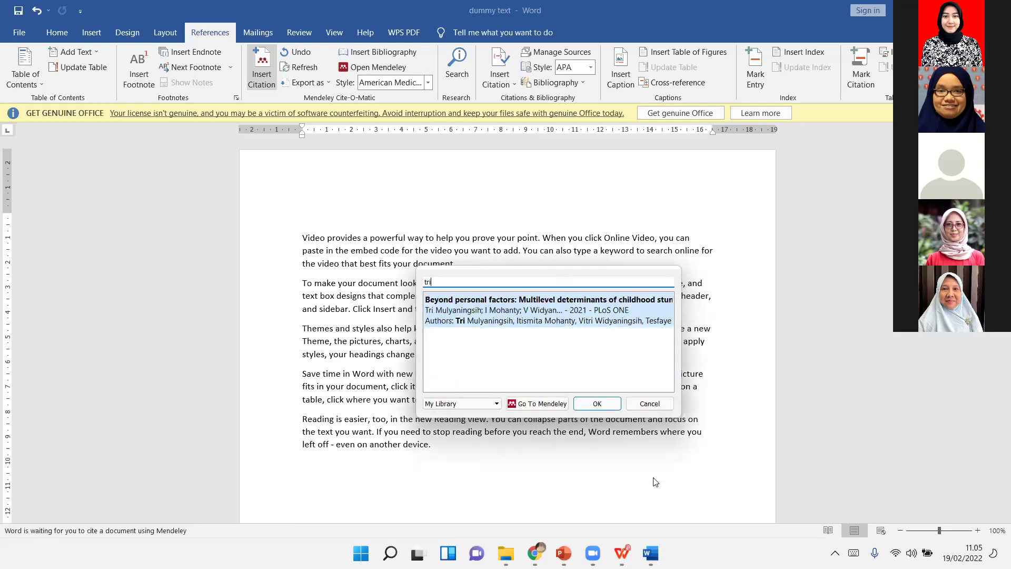
pyautogui.click(539, 308)
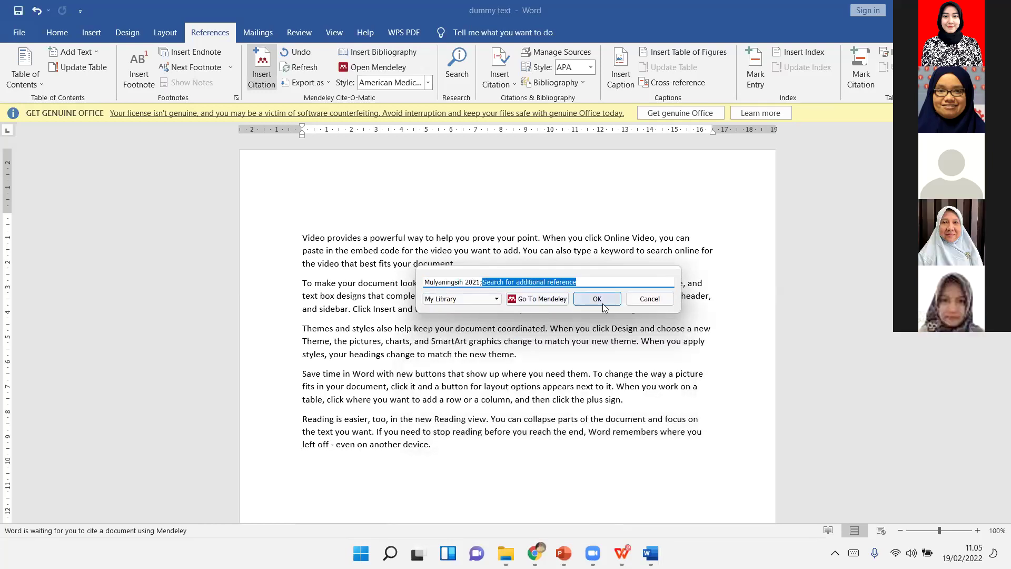
pyautogui.click(652, 300)
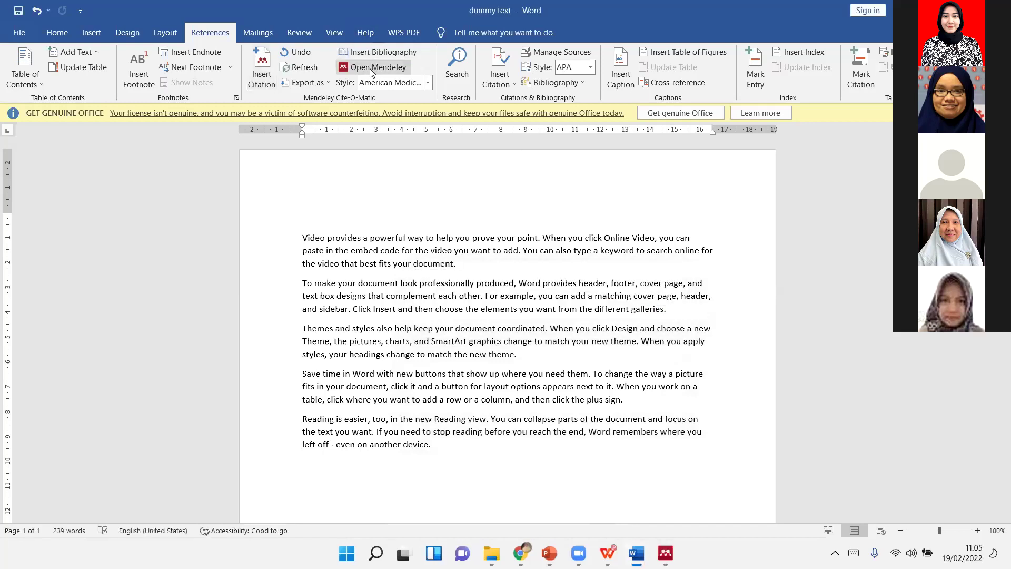
pyautogui.moveTo(520, 553)
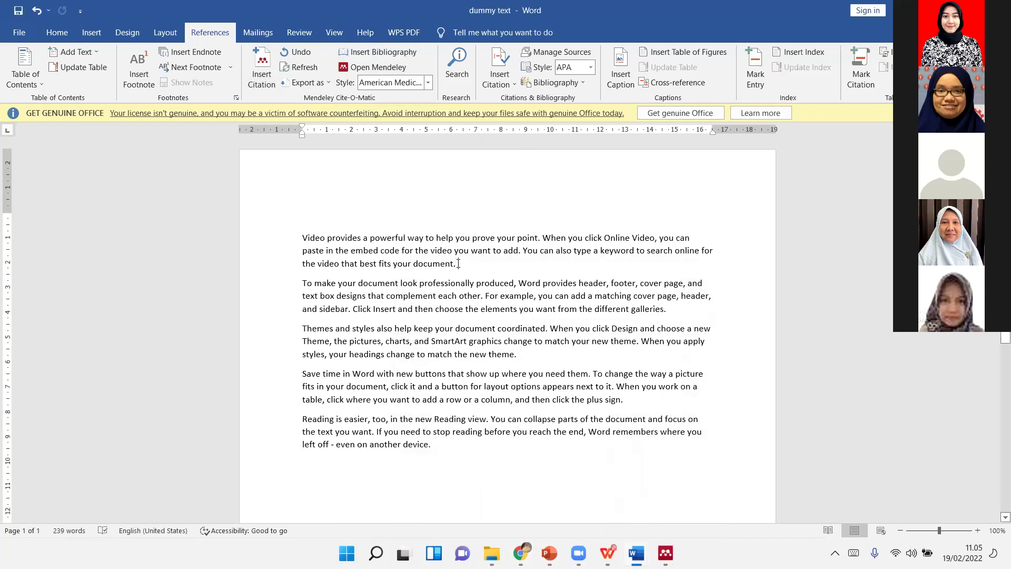
pyautogui.click(259, 59)
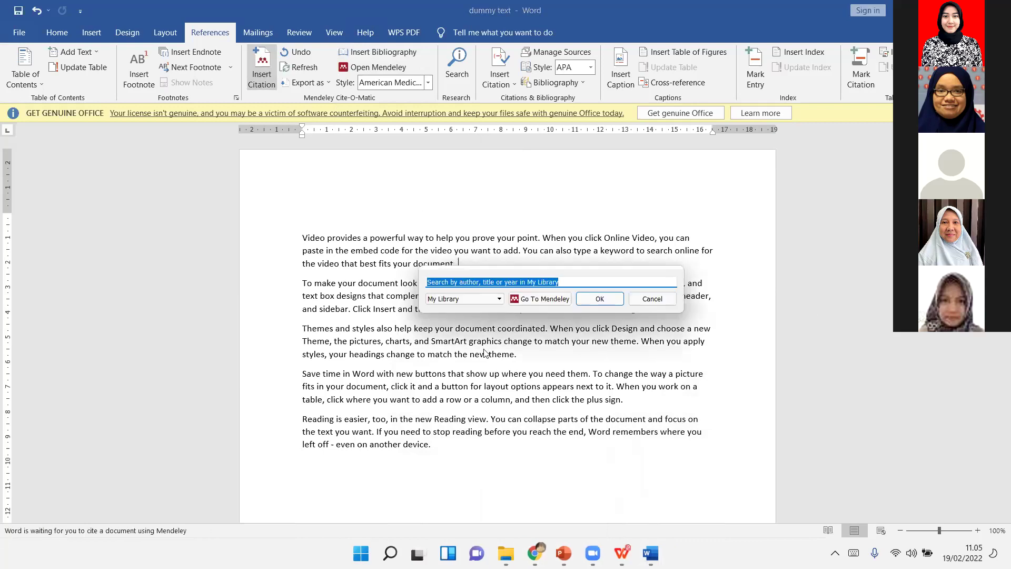
# Step: Open the first library document's PDF through Go To Mendeley, then close Mendeley with Alt+F4
pyautogui.click(553, 302)
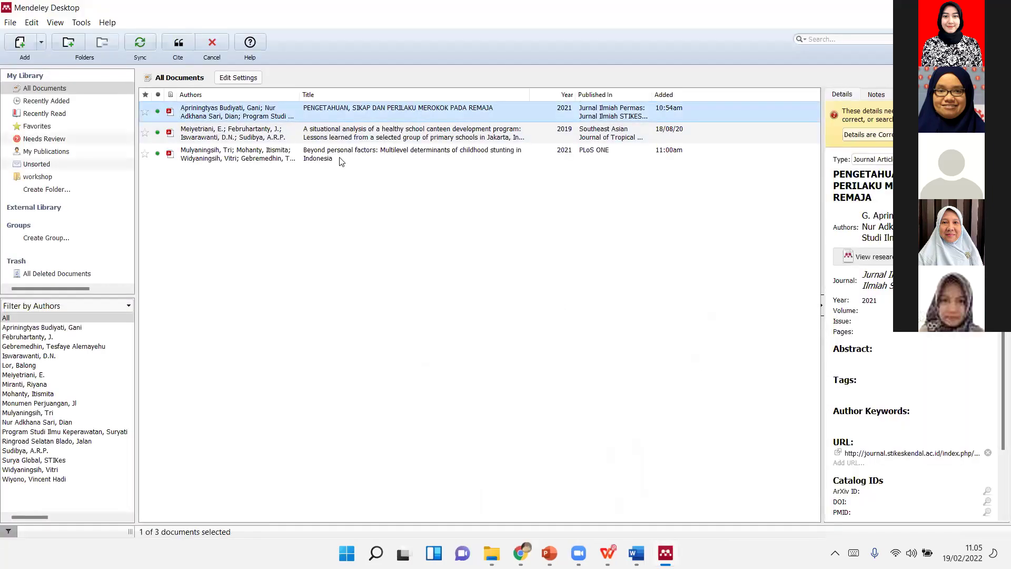
pyautogui.press('Return')
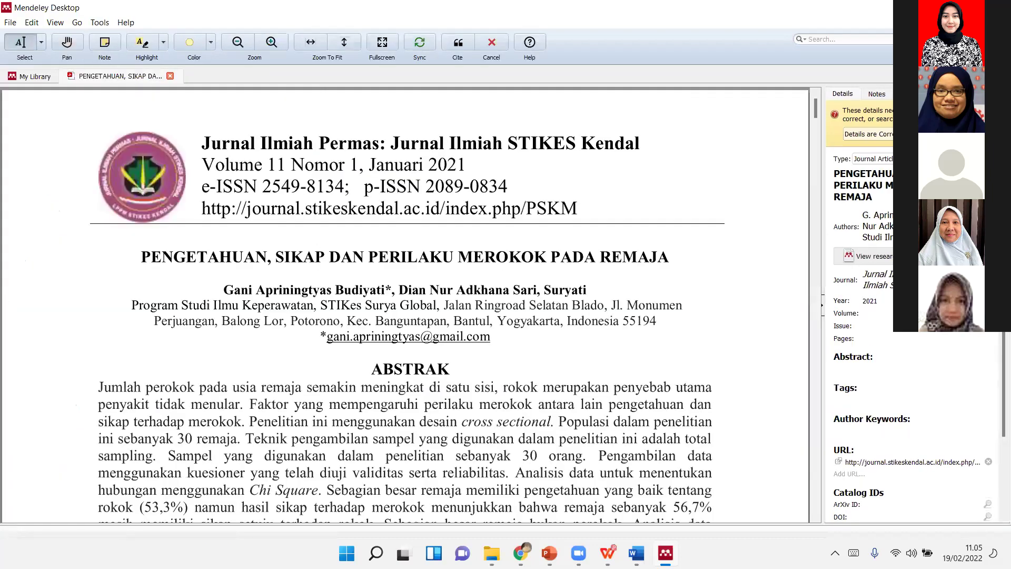
pyautogui.hotkey('alt', 'F4')
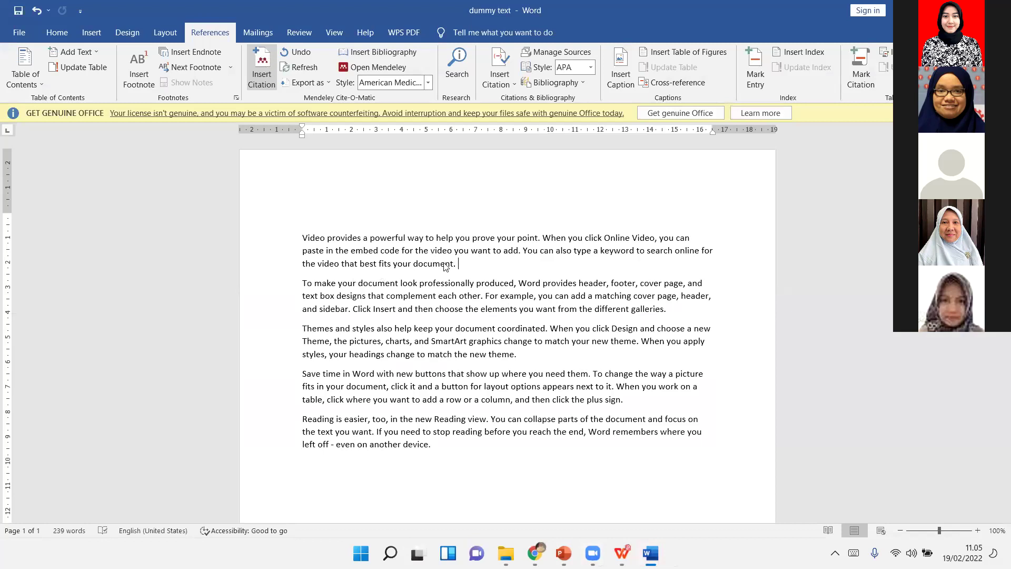
pyautogui.click(283, 67)
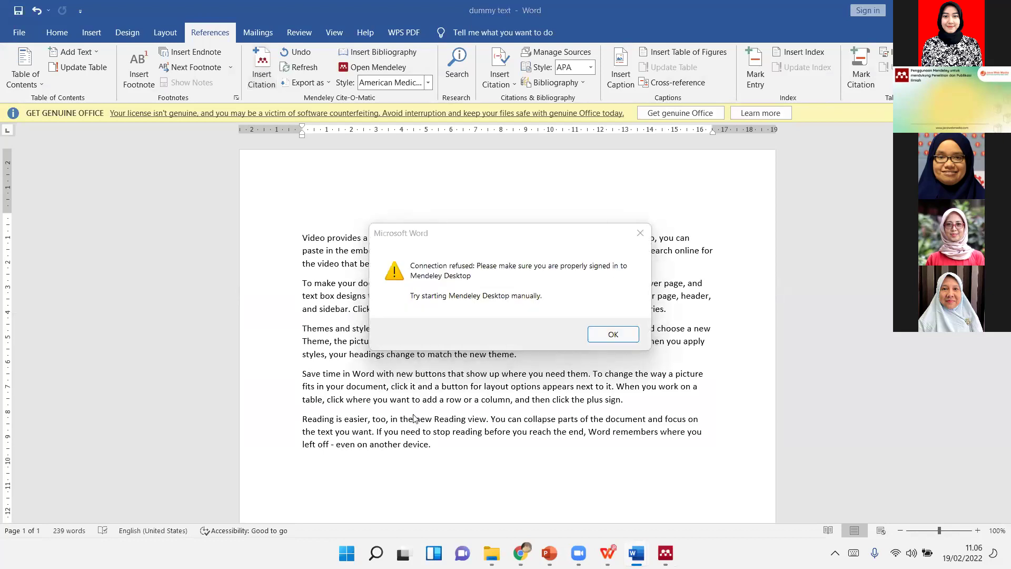
pyautogui.click(611, 335)
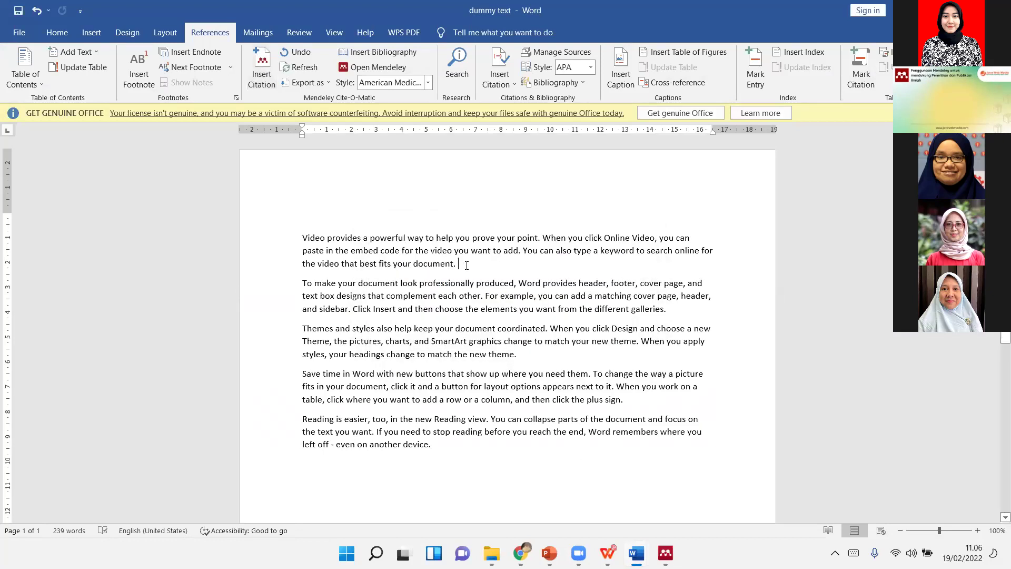
pyautogui.click(264, 67)
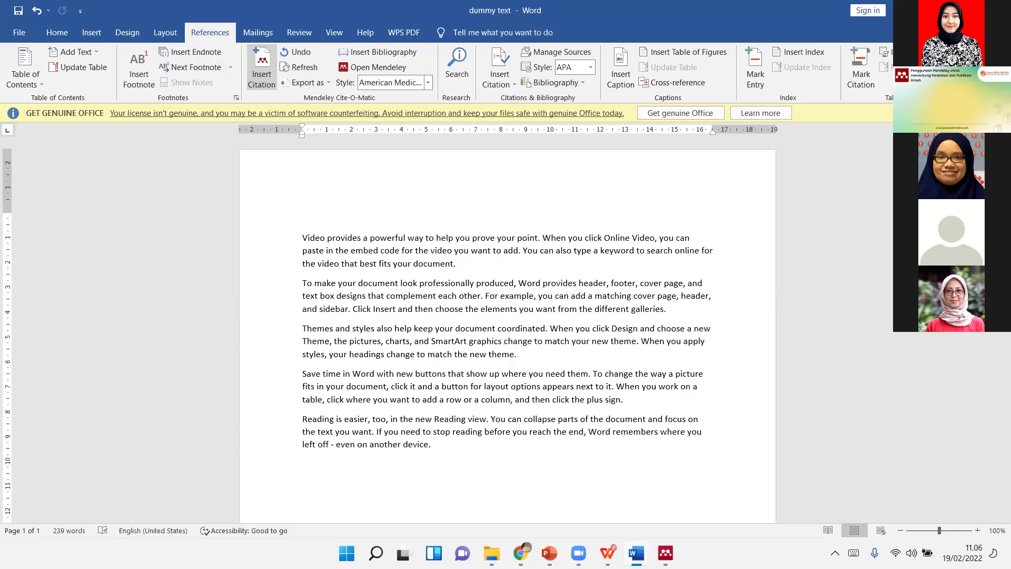
pyautogui.moveTo(666, 553)
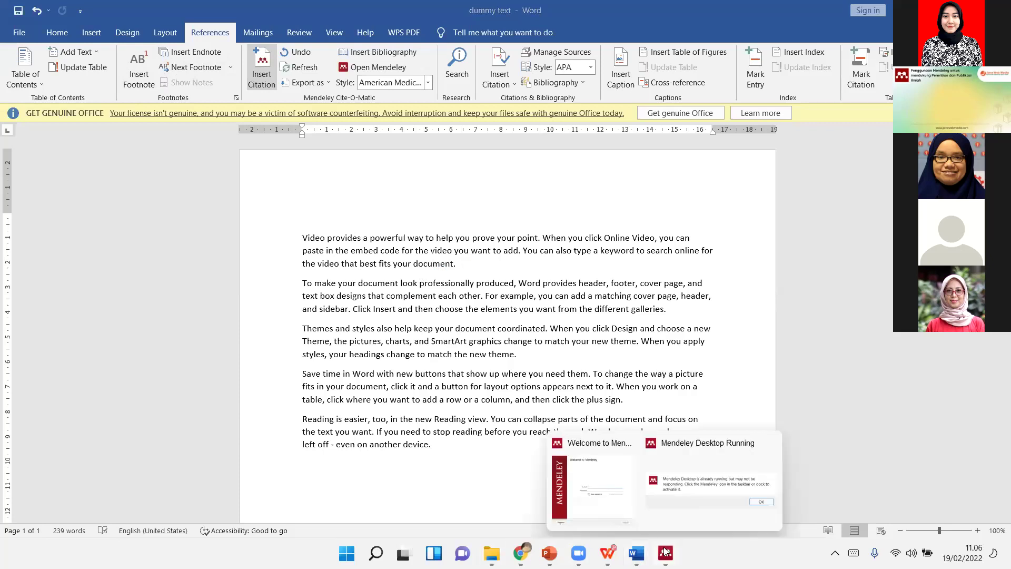
pyautogui.click(691, 471)
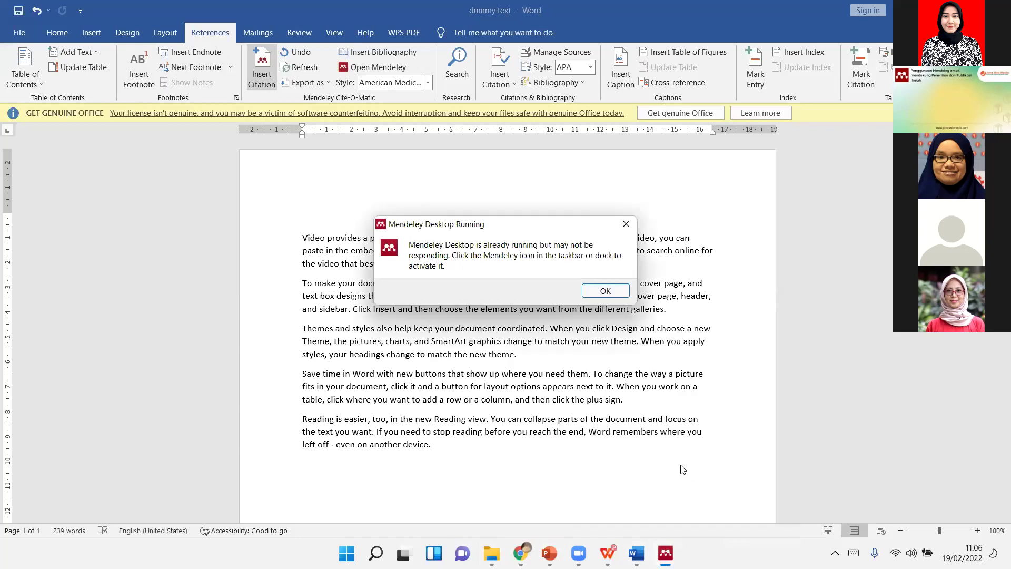
pyautogui.click(604, 291)
pyautogui.moveTo(665, 553)
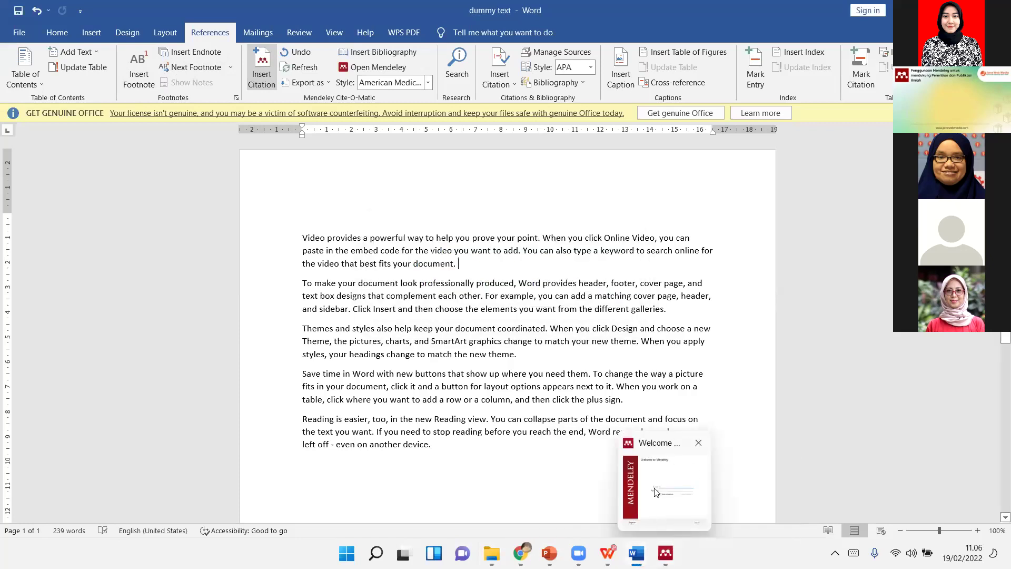
# Step: Enter the account e-mail and password in the Mendeley login window and attempt sign-in
pyautogui.click(648, 467)
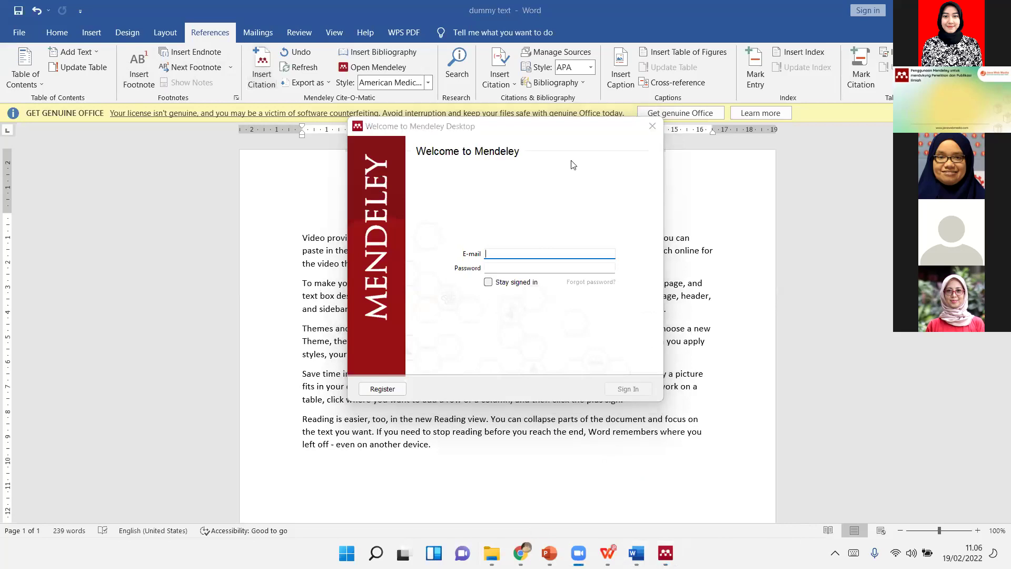
pyautogui.click(503, 250)
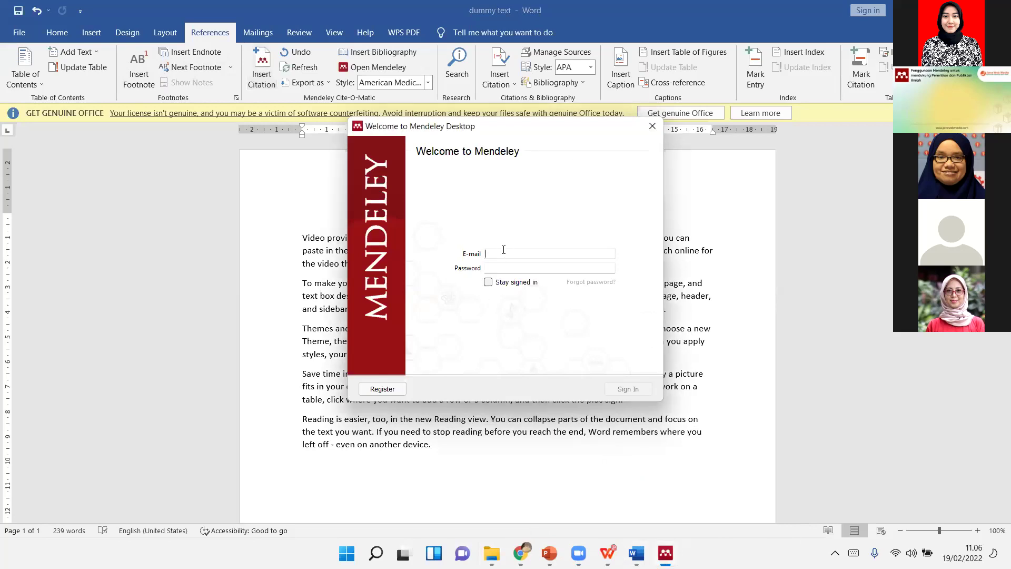
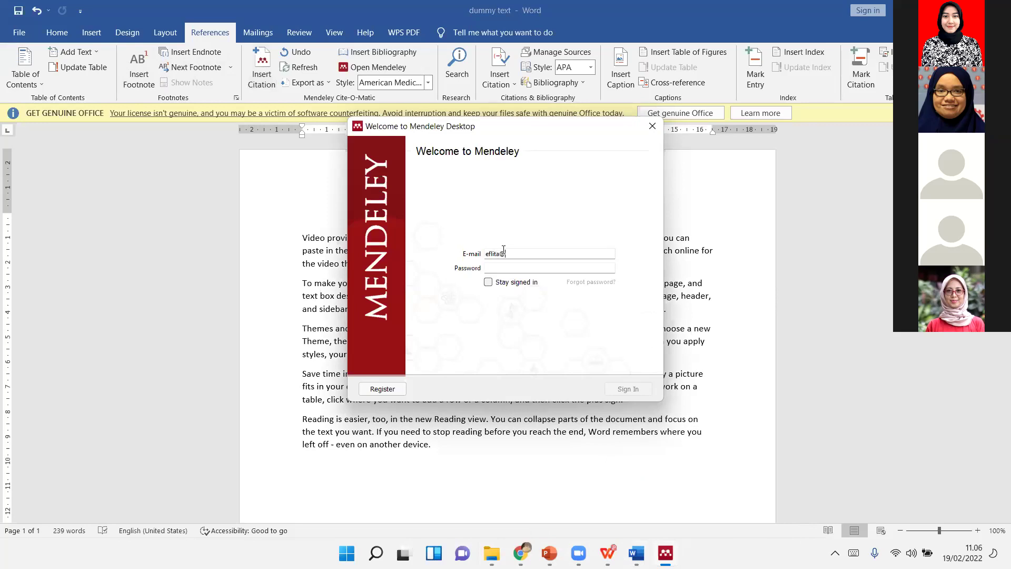
pyautogui.click(507, 268)
pyautogui.write('•••••')
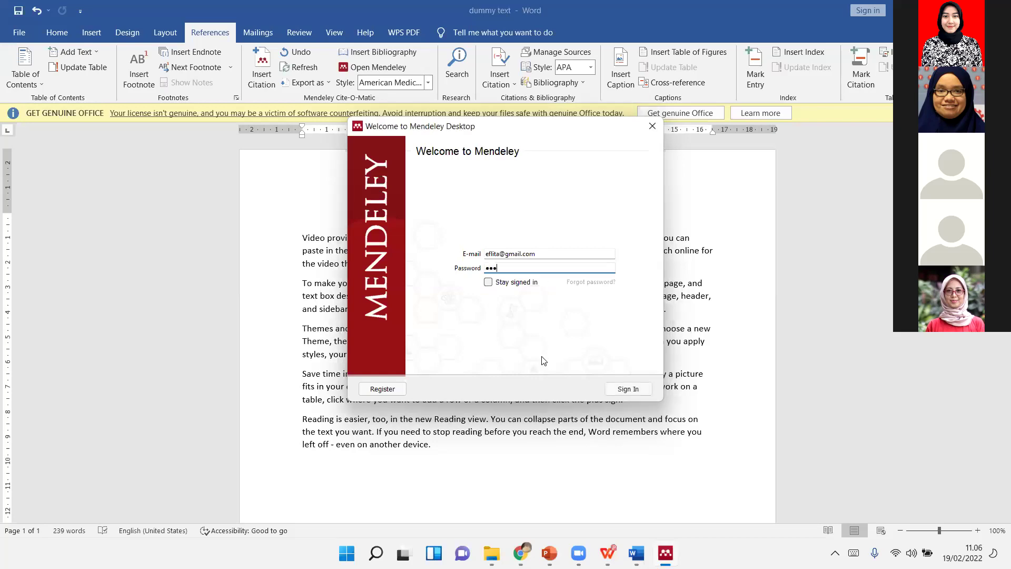
pyautogui.write('•••')
pyautogui.click(626, 390)
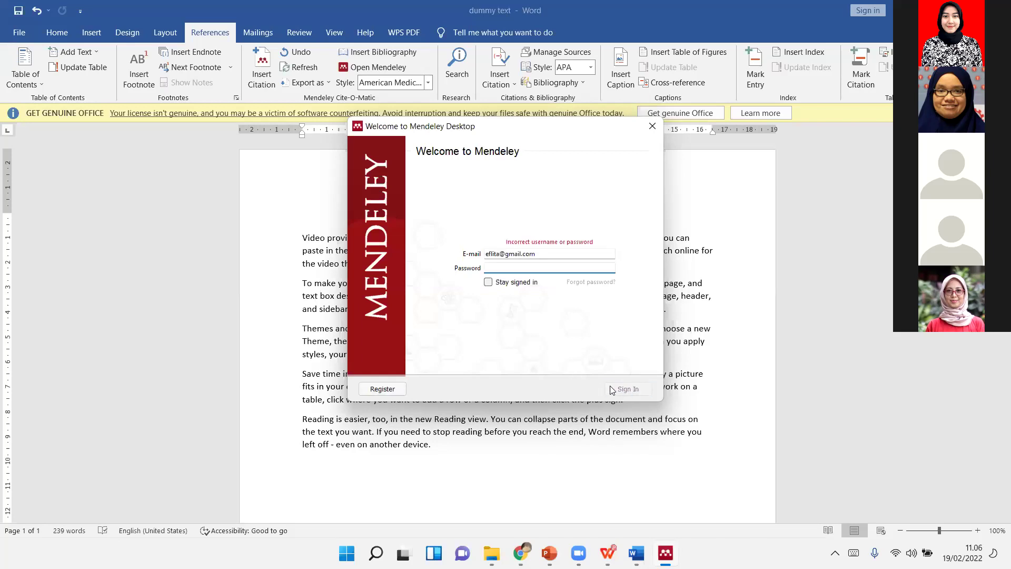
# Step: Re-enter the corrected password to sign in, and dismiss Word's connection-refused warning
pyautogui.write('••••••••')
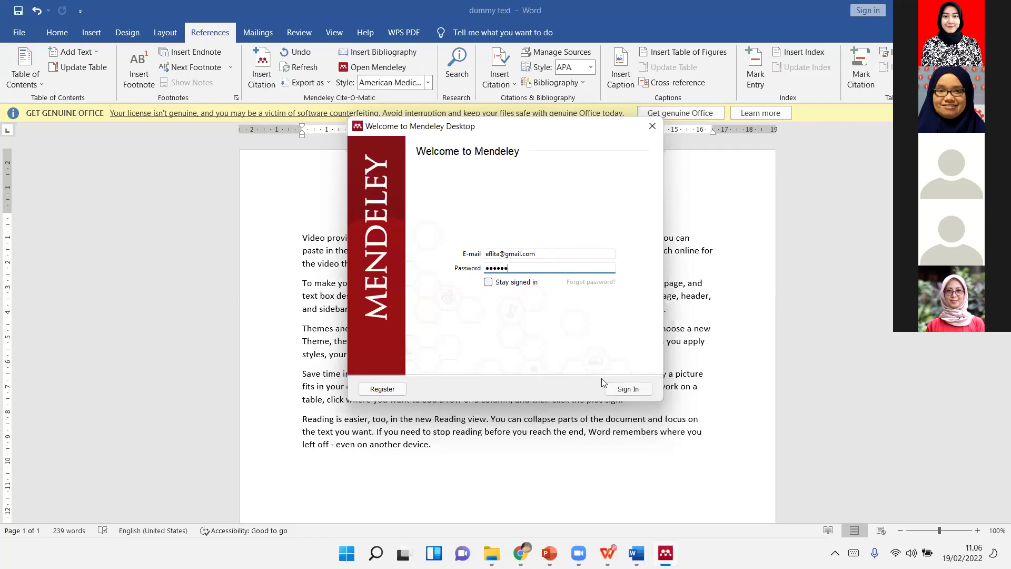
pyautogui.write('••')
pyautogui.click(620, 391)
pyautogui.click(615, 335)
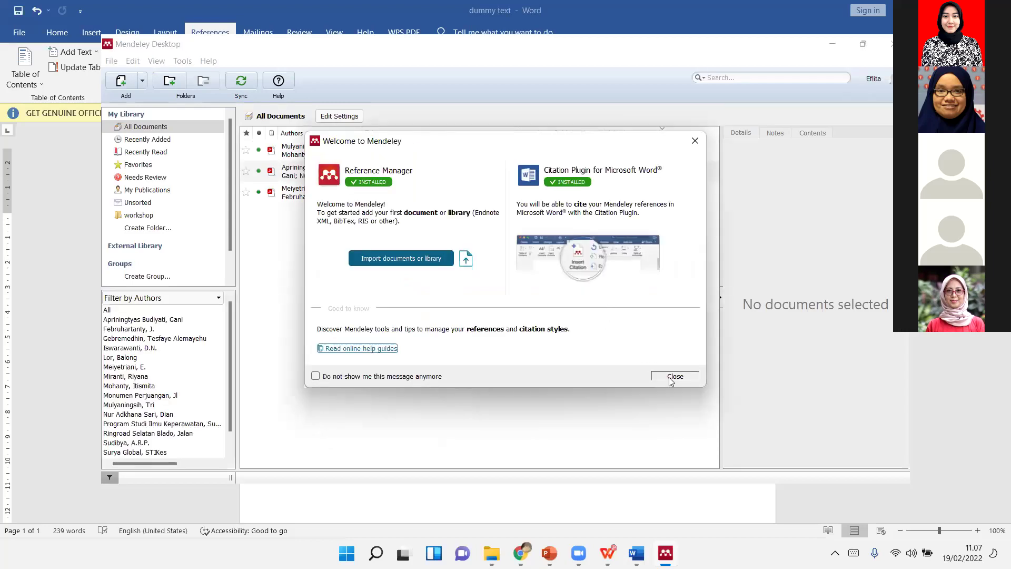
# Step: Close the Welcome dialog and Add and Create tip, then switch to the Chrome web library
pyautogui.click(674, 376)
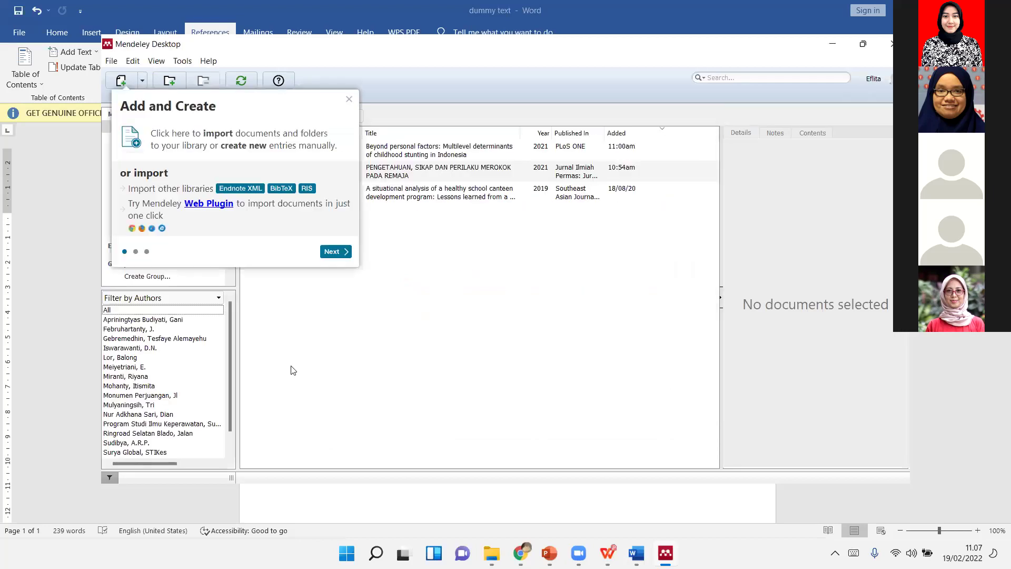
pyautogui.click(348, 99)
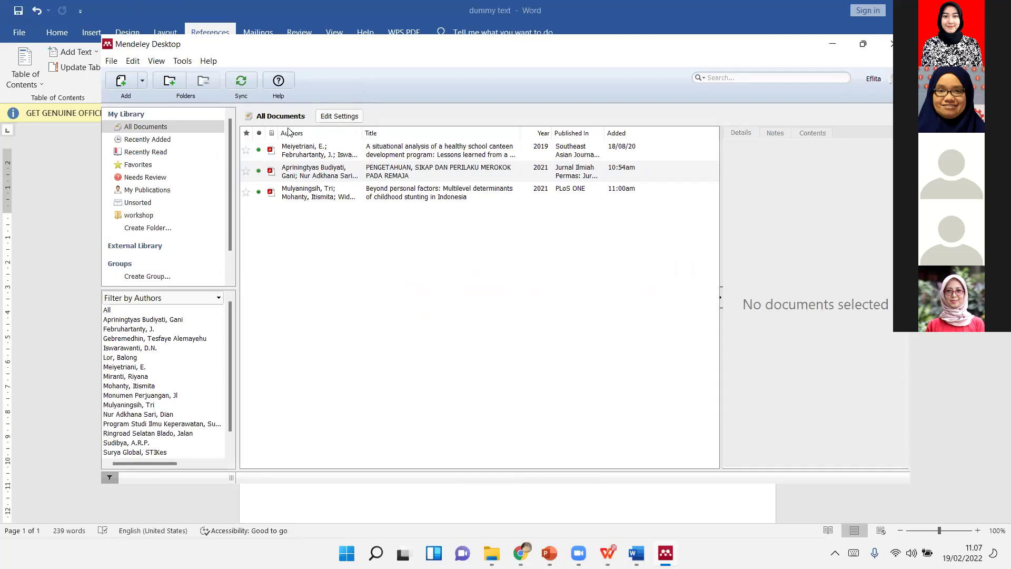
pyautogui.moveTo(521, 553)
pyautogui.click(450, 494)
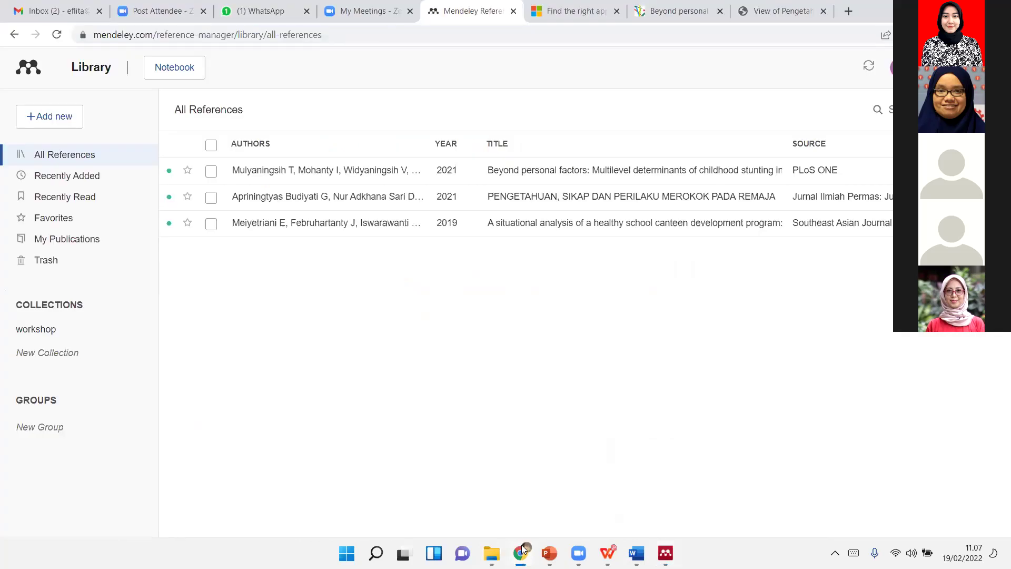
# Step: Compare the 'View of Pengetahuan' PDF tab with its library entry, then start a new tab for mendeley.com
pyautogui.click(779, 11)
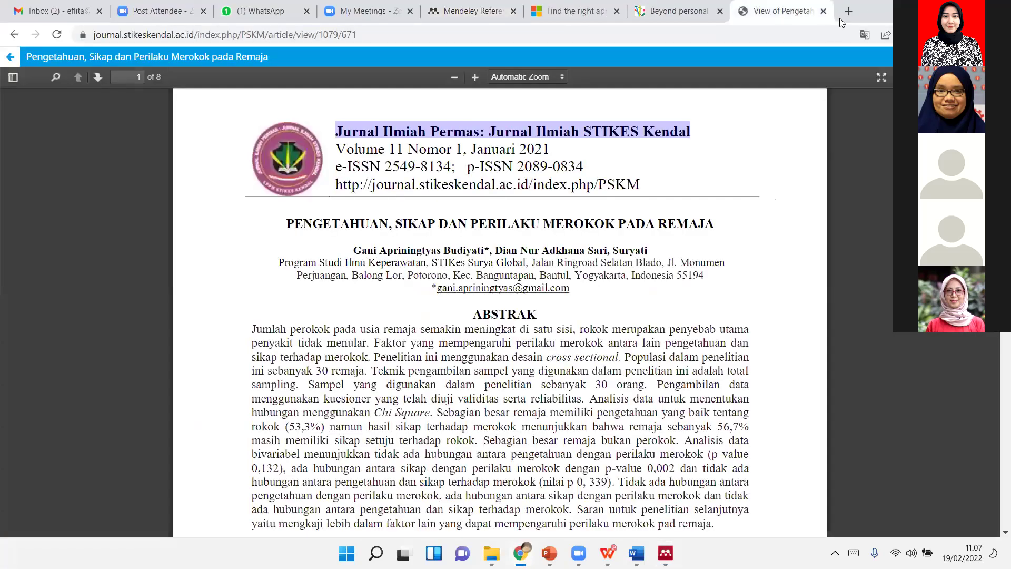
pyautogui.click(480, 14)
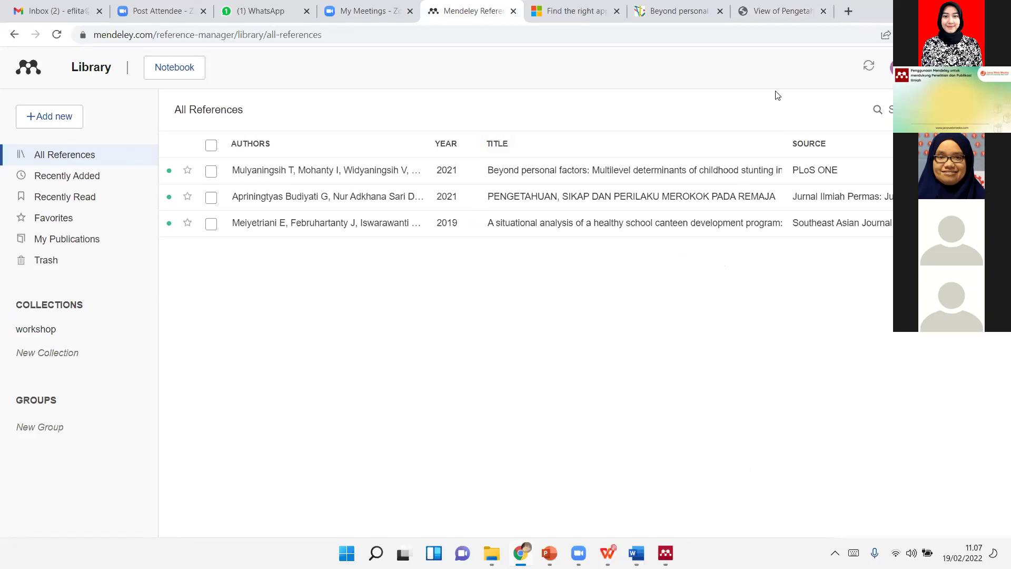
pyautogui.click(850, 13)
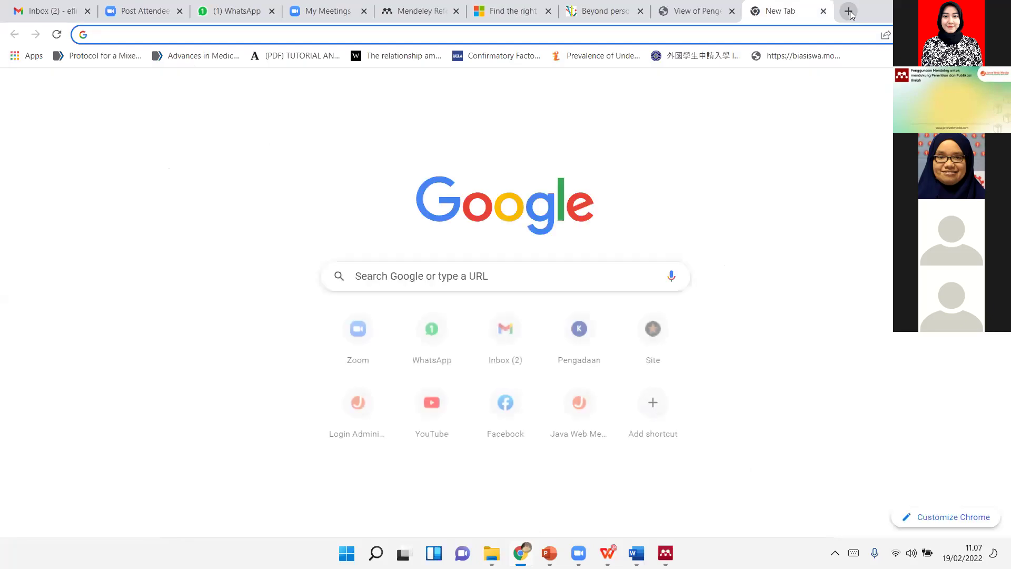
pyautogui.write('mendeley')
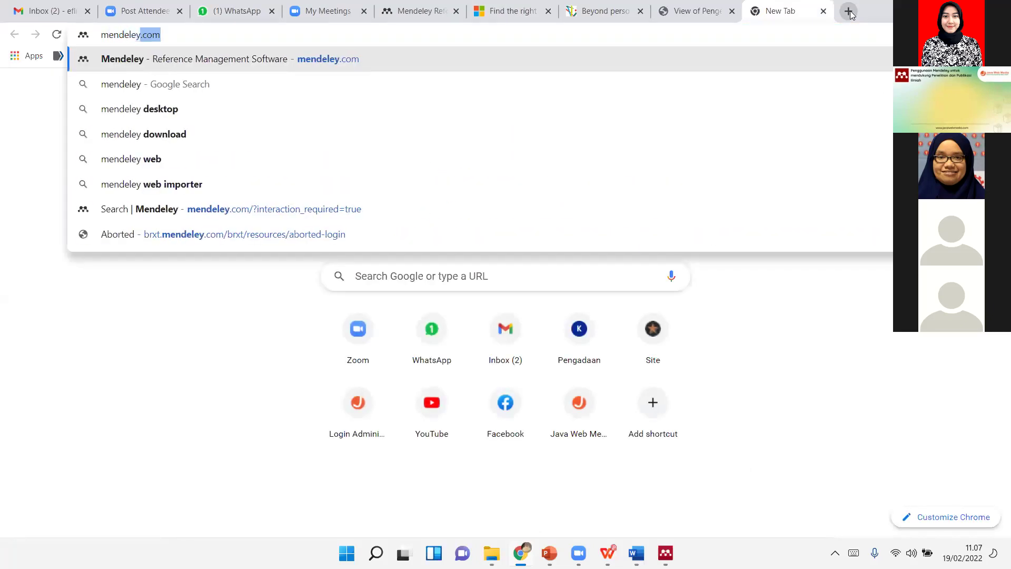
pyautogui.write('.com')
# Step: Load mendeley.com, then return to the 'dummy text' Word document
pyautogui.press('Return')
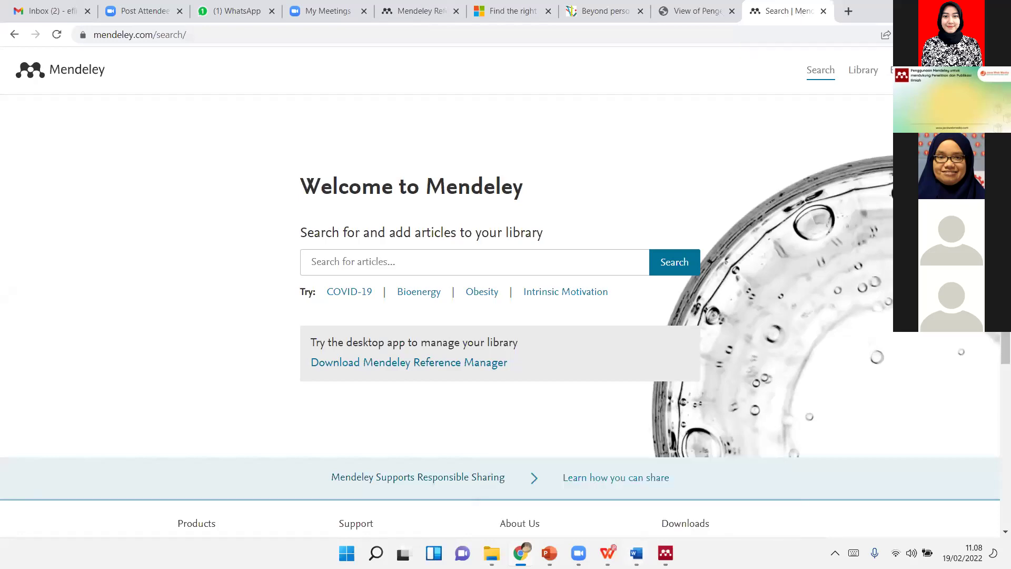
pyautogui.moveTo(636, 553)
pyautogui.click(569, 510)
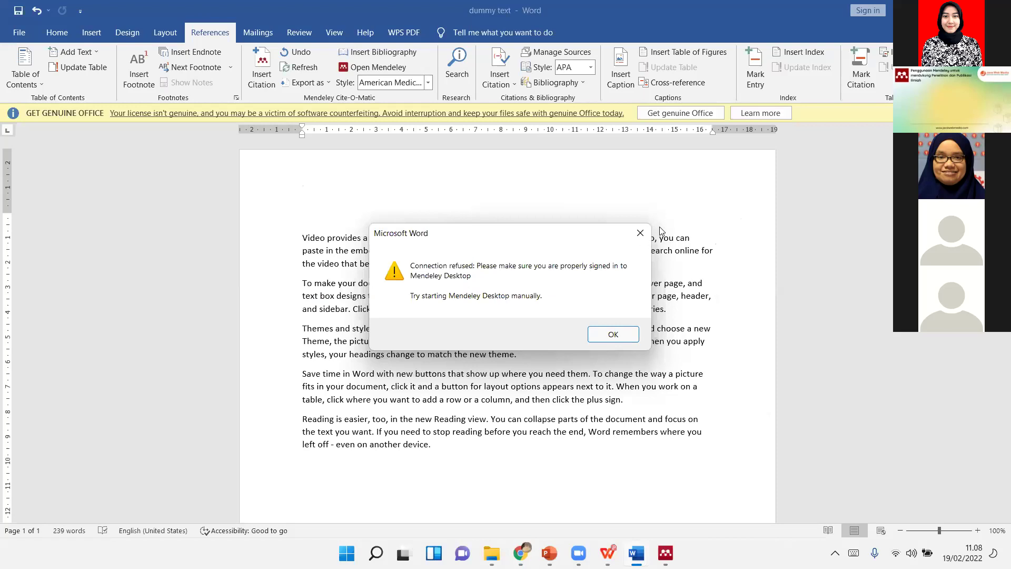
# Step: Dismiss the connection-refused warning and place the cursor after 'document.' in paragraph one
pyautogui.click(644, 231)
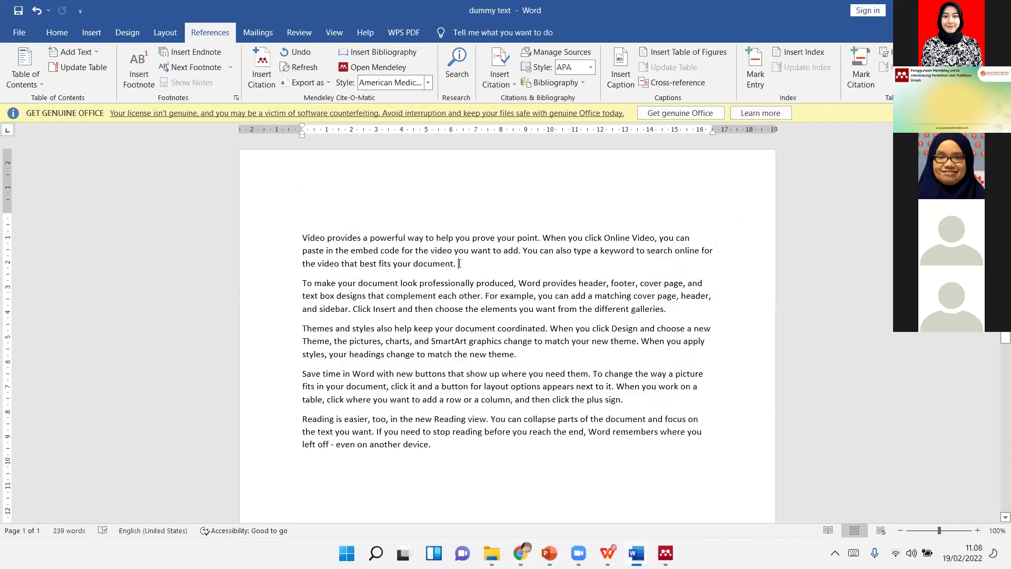
pyautogui.click(456, 265)
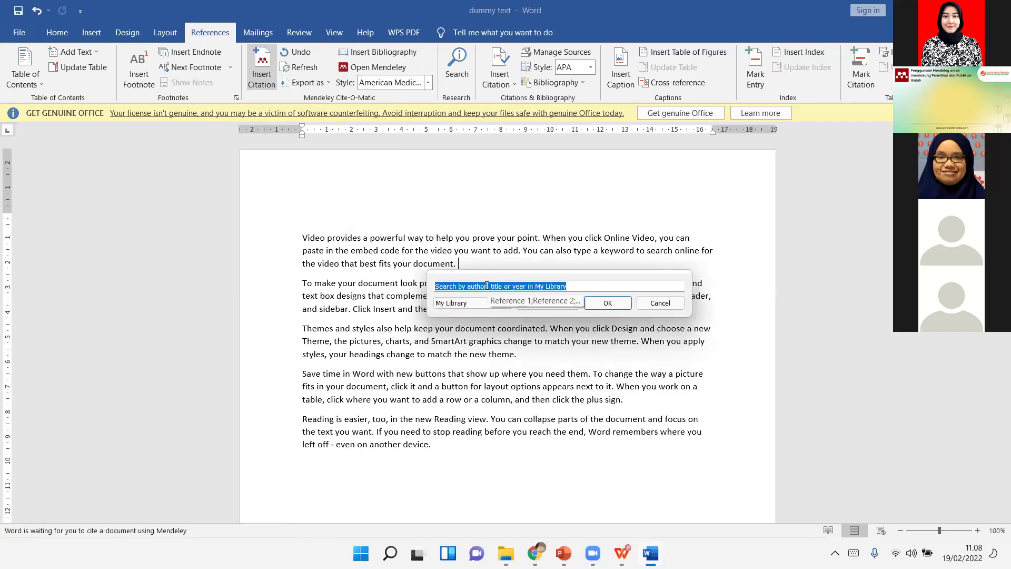
# Step: Search 'stunting' and insert the 'Beyond personal factors' Mulyaningsih 2021 article as citation 1
pyautogui.write('s')
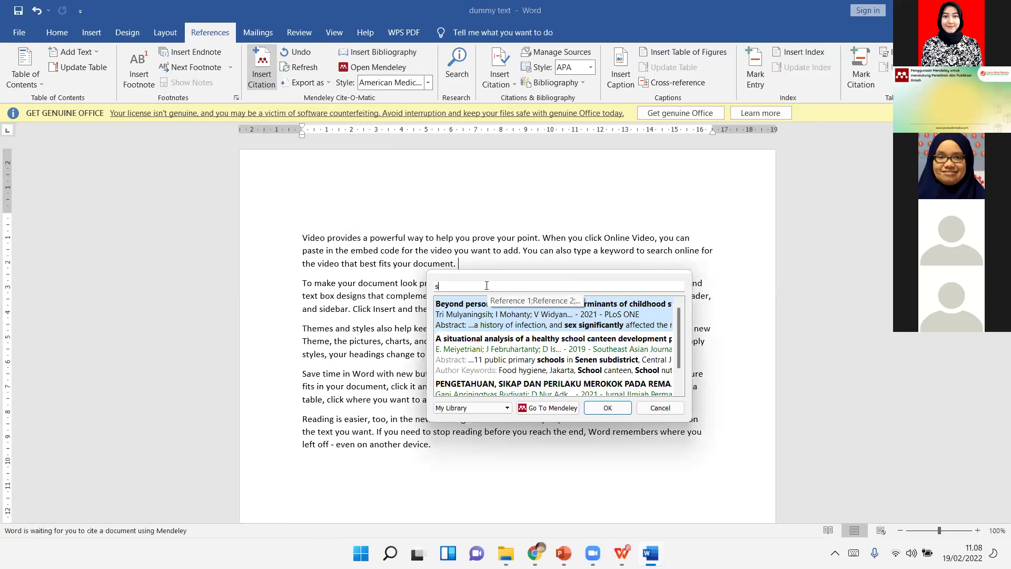
pyautogui.write('tunting')
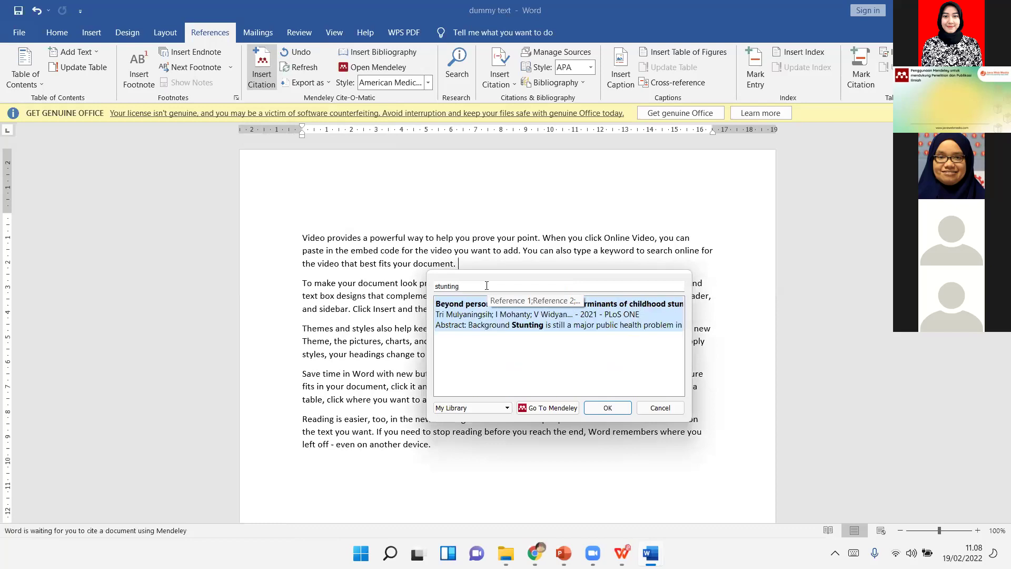
pyautogui.click(539, 317)
pyautogui.click(609, 308)
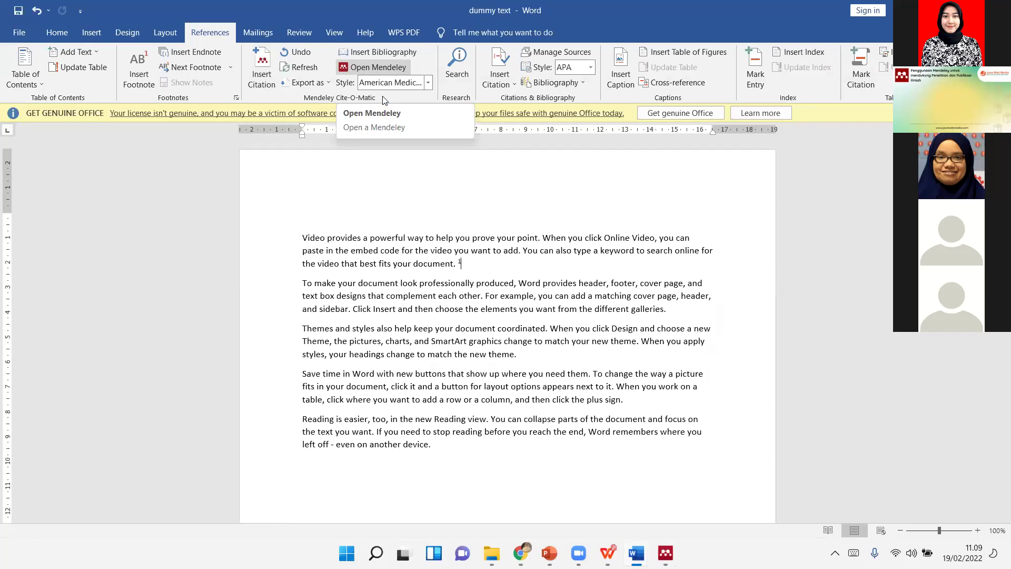
pyautogui.click(375, 68)
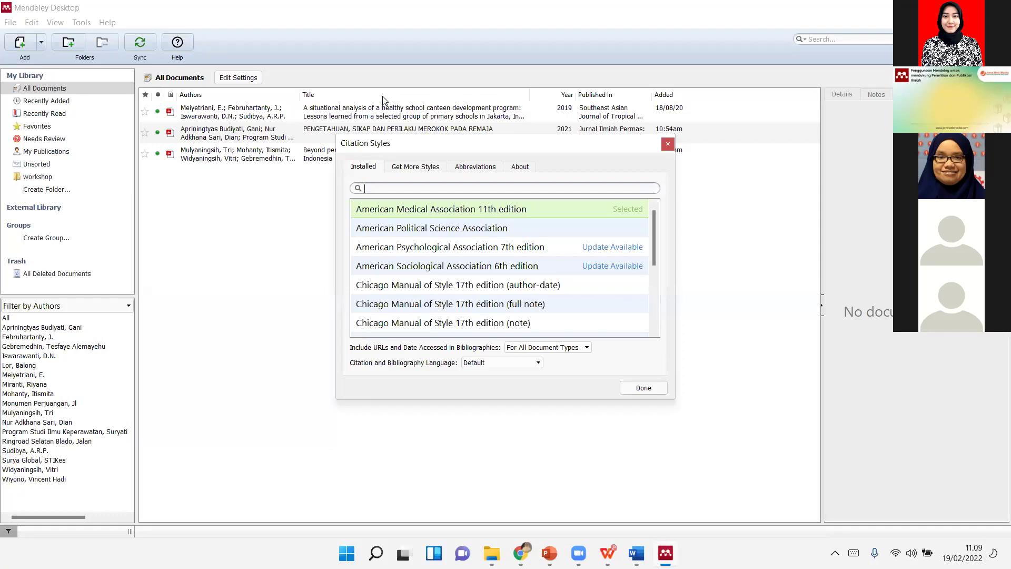
pyautogui.click(244, 111)
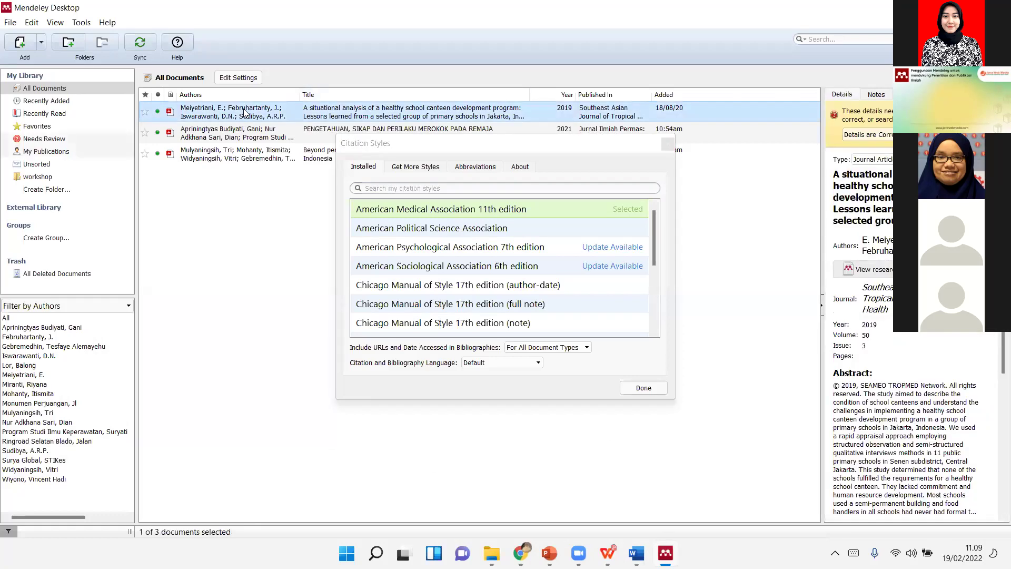
pyautogui.rightClick(243, 112)
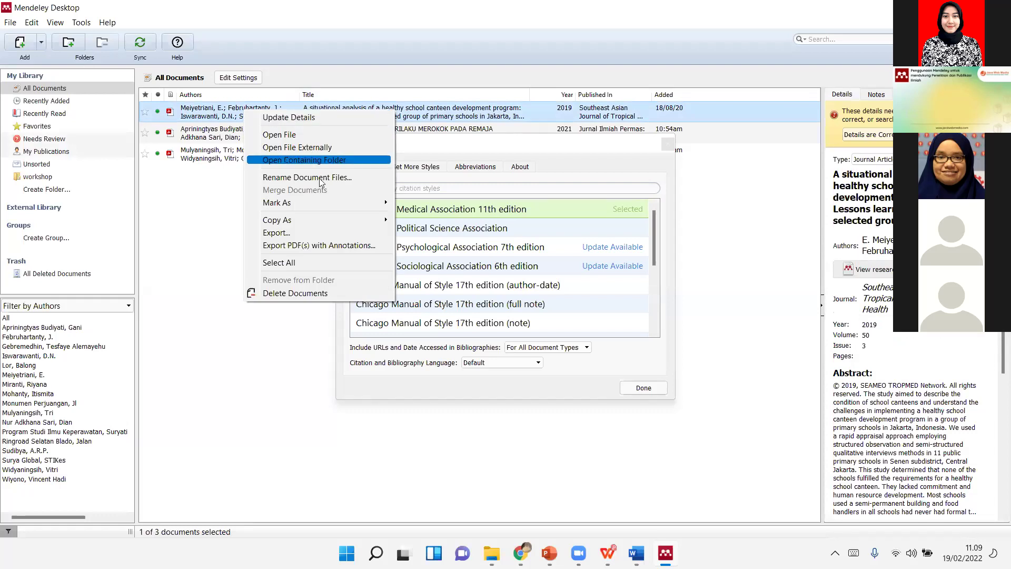
pyautogui.moveTo(327, 204)
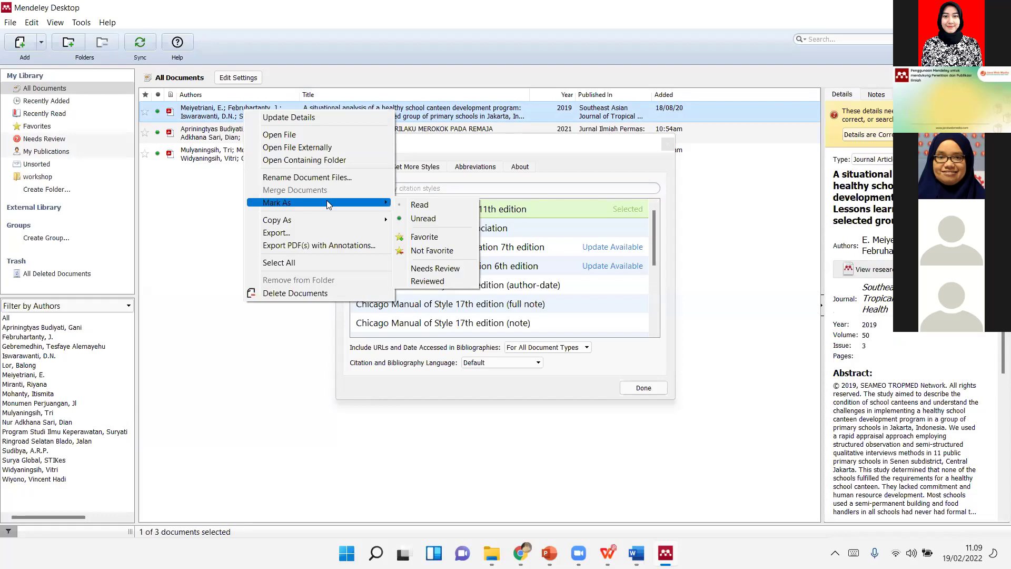
pyautogui.click(208, 206)
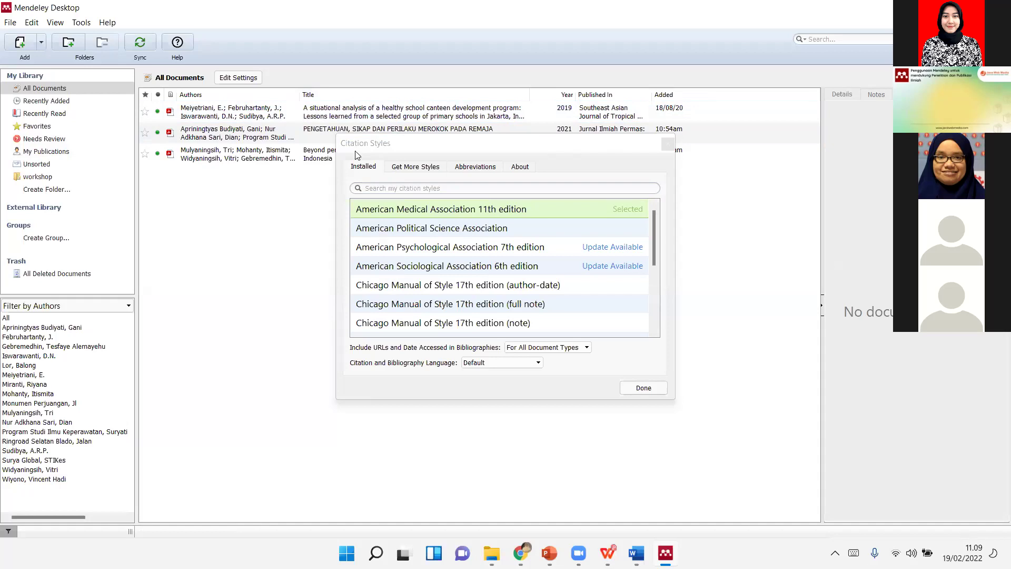
pyautogui.click(644, 388)
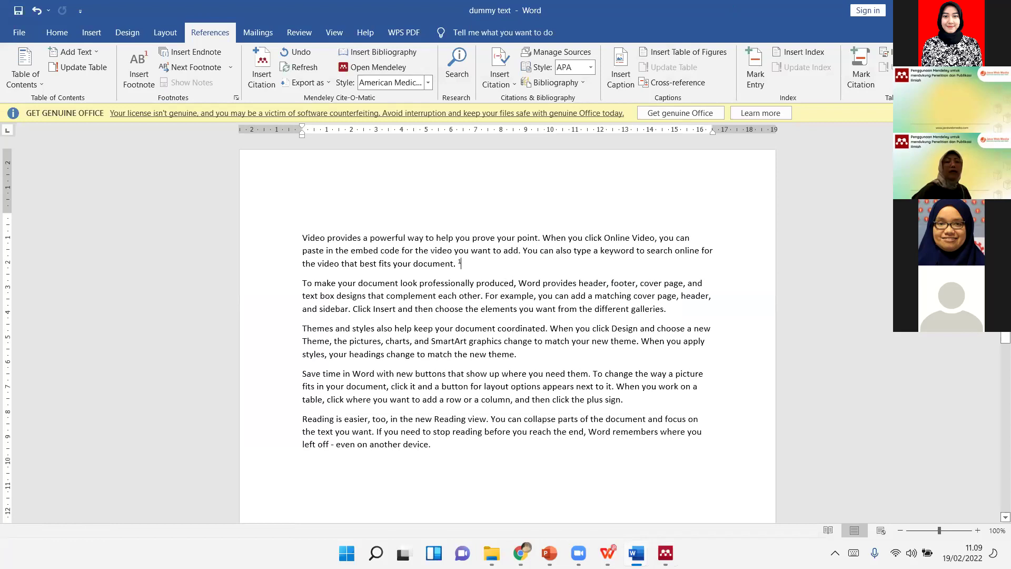
# Step: Place the cursor after 'produced' in paragraph two and start a new Mendeley citation
pyautogui.moveTo(636, 553)
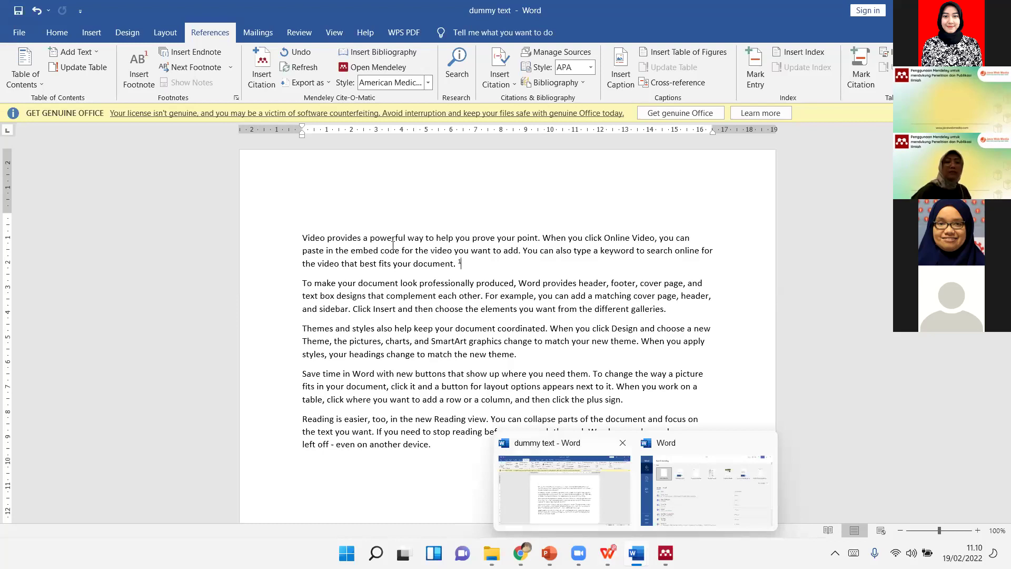
pyautogui.click(478, 296)
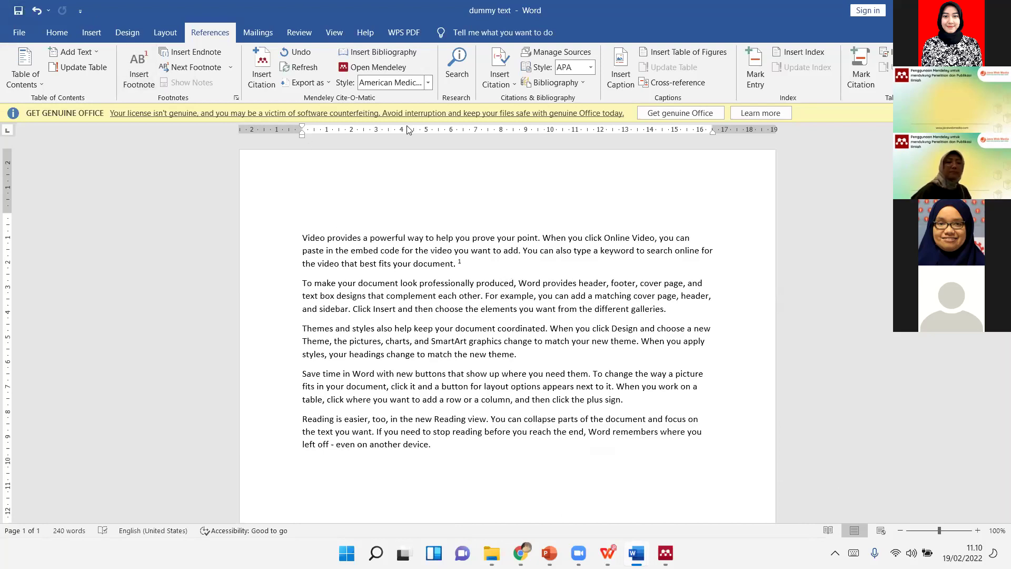
pyautogui.click(262, 71)
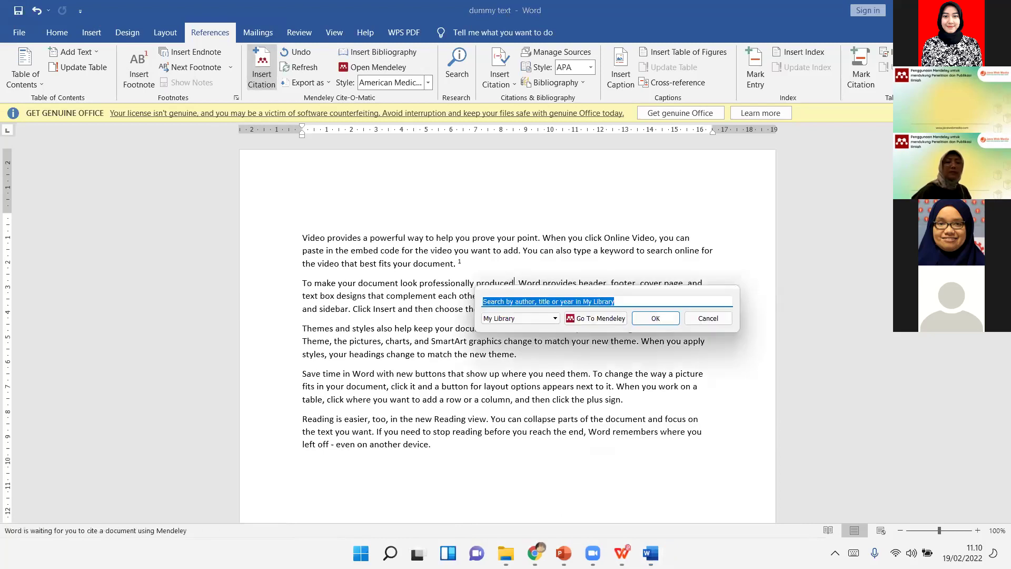
# Step: Search 'mer' and cite the 2021 PENGETAHUAN, SIKAP DAN PERILAKU MEROKOK PADA REMAJA paper
pyautogui.write('mer')
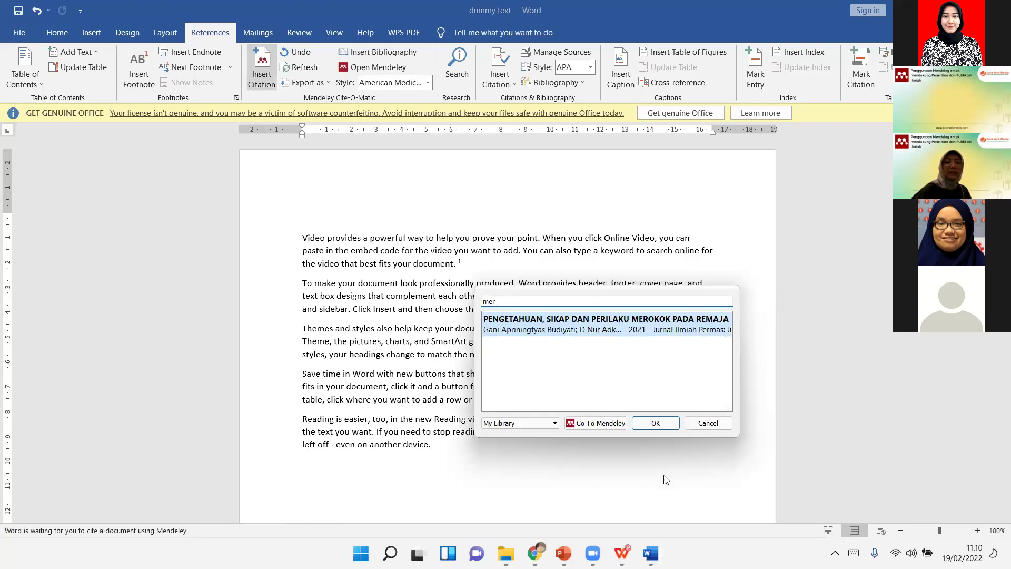
pyautogui.click(601, 324)
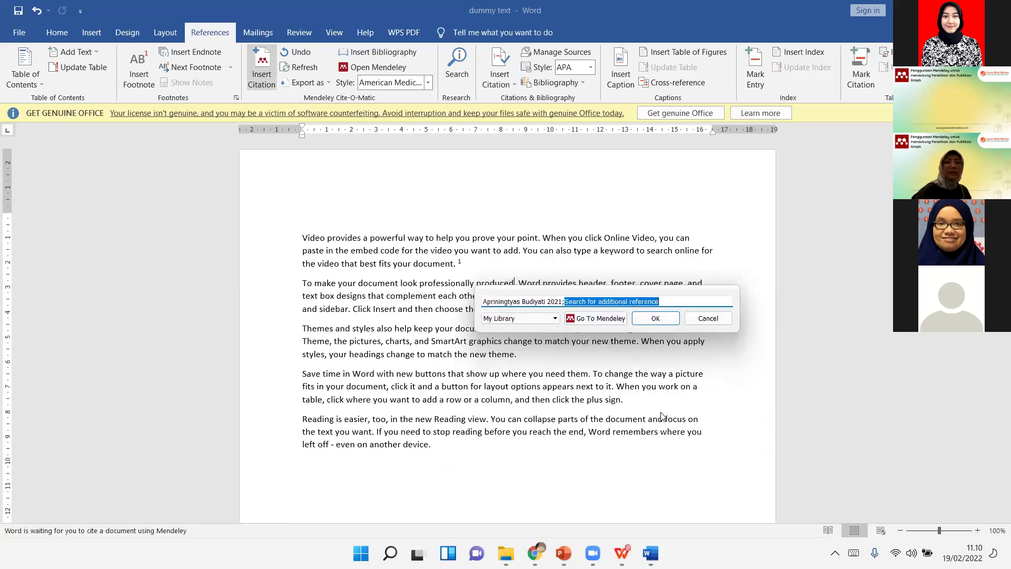
pyautogui.click(666, 320)
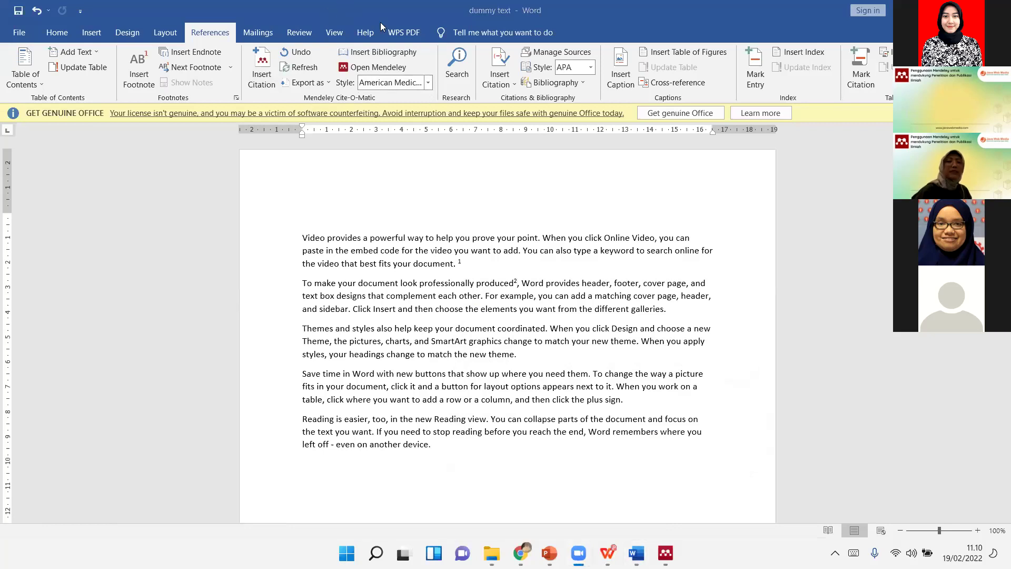
# Step: Change the citation style to American Psychological Association 7th edition
pyautogui.click(430, 85)
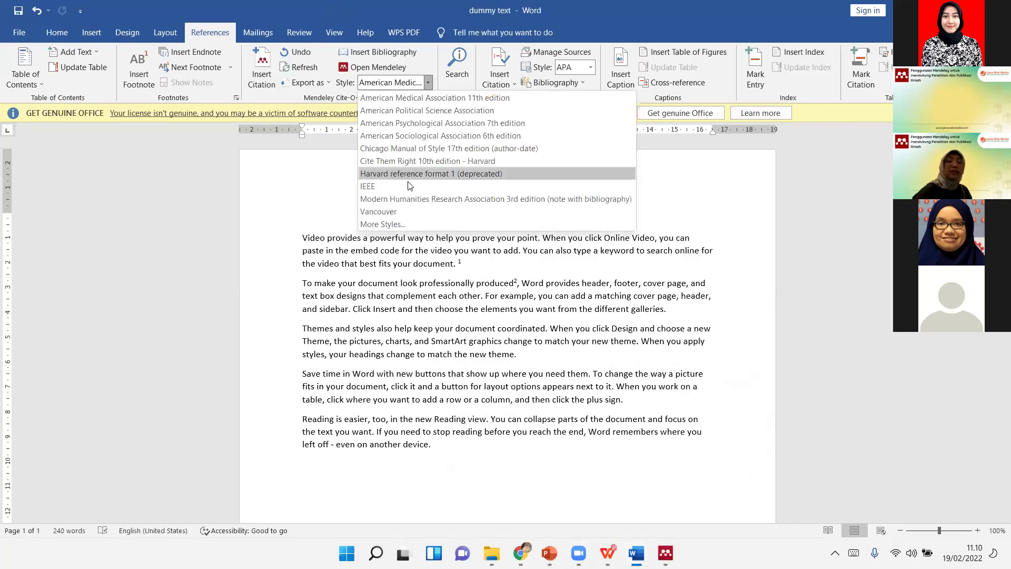
pyautogui.click(428, 124)
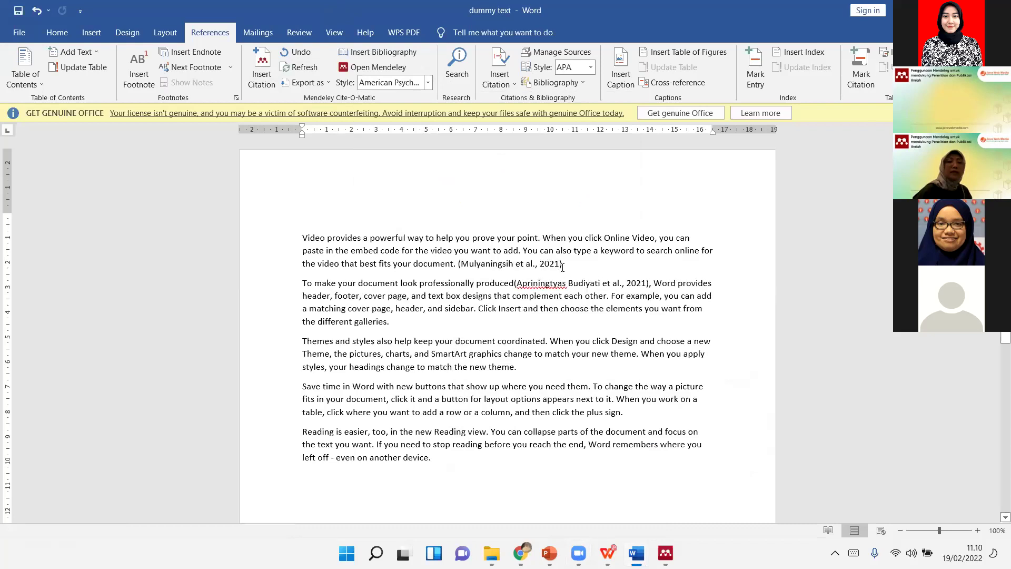
pyautogui.moveTo(561, 263); pyautogui.dragTo(460, 264)
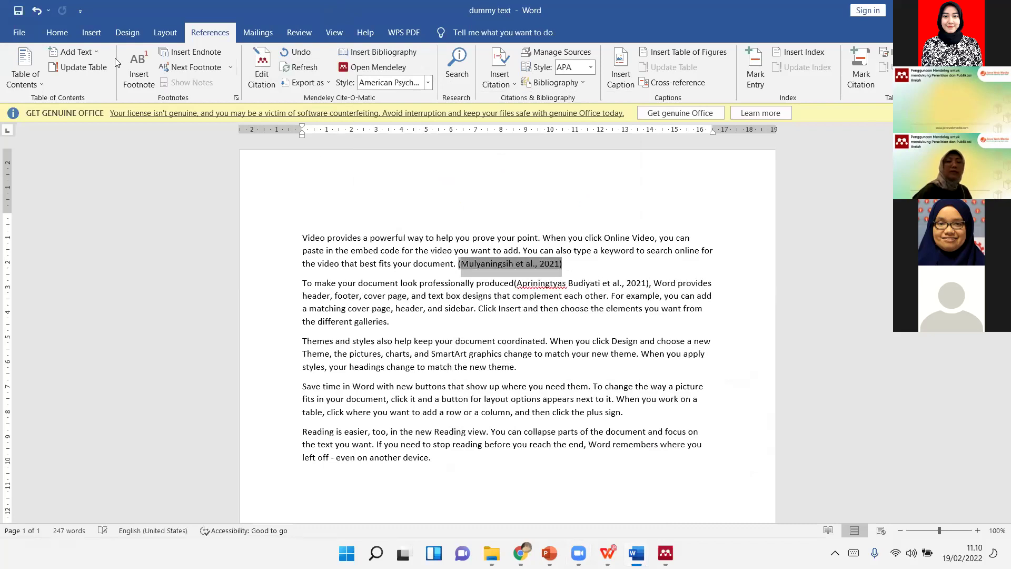
# Step: Bold the (Mulyaningsih et al., 2021) and (Apriningtyas Budiyati et al., 2021) citations
pyautogui.click(56, 33)
pyautogui.click(120, 78)
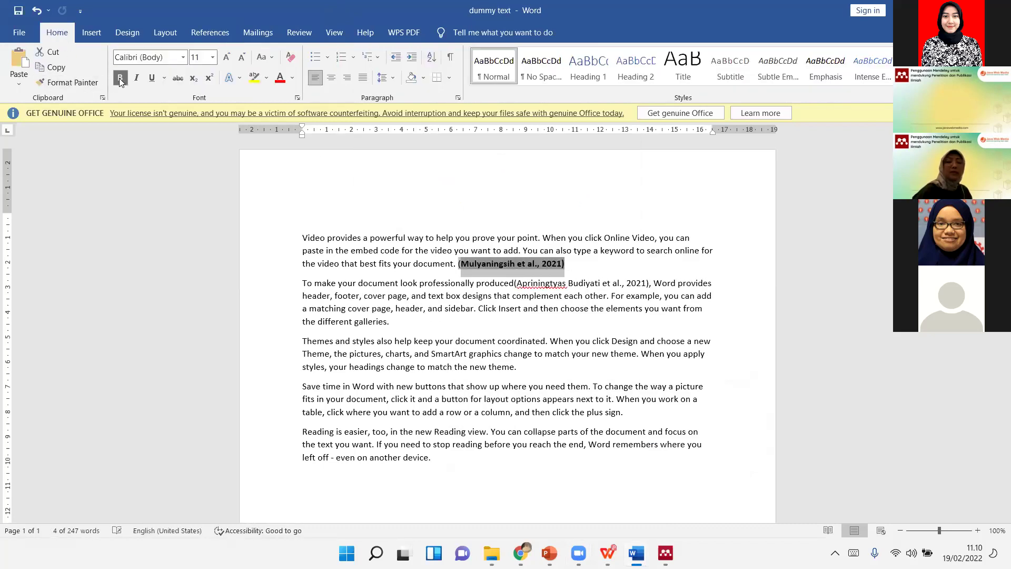
pyautogui.click(705, 369)
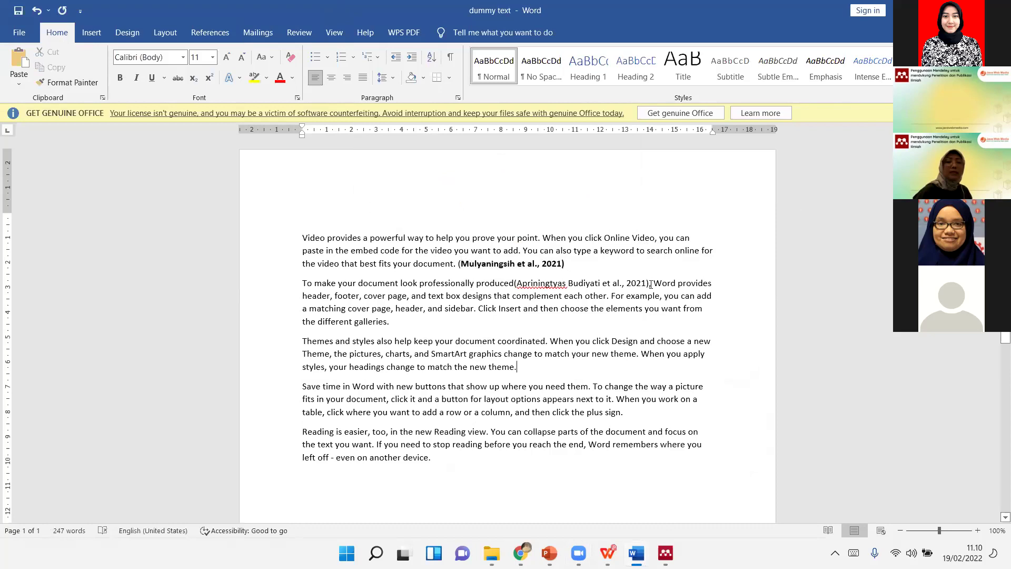
pyautogui.click(547, 284)
pyautogui.click(120, 77)
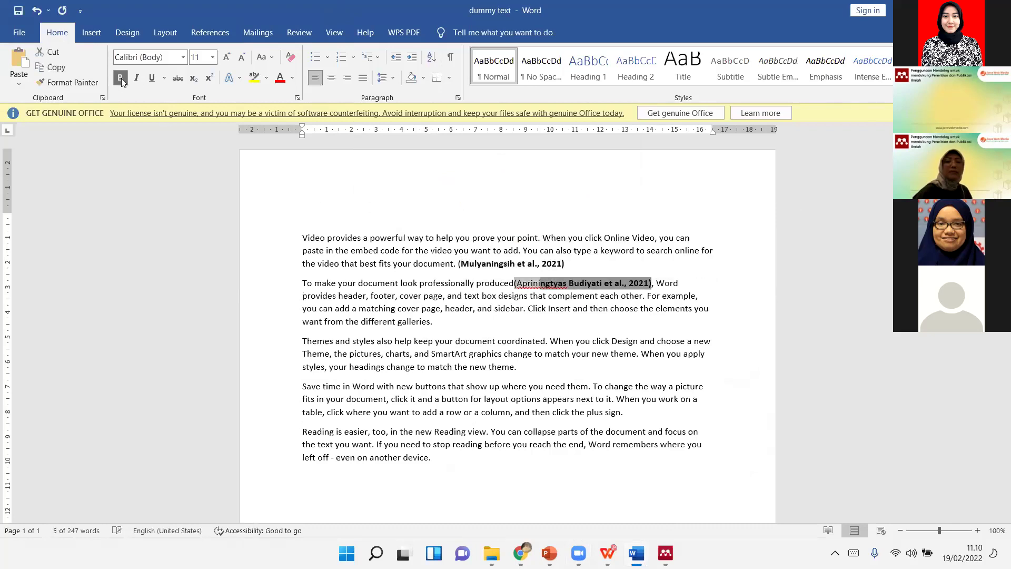
pyautogui.click(618, 386)
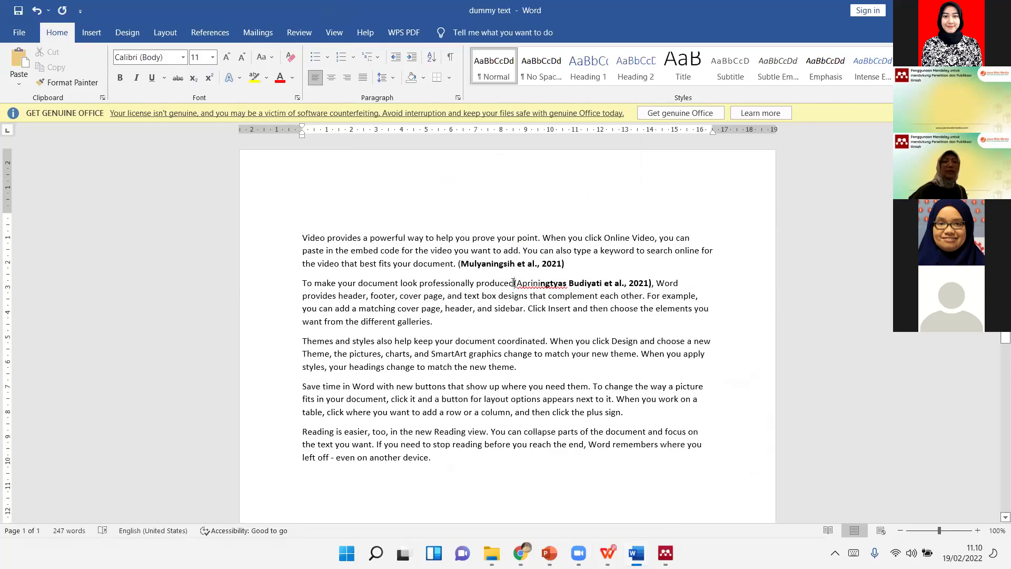
pyautogui.click(121, 78)
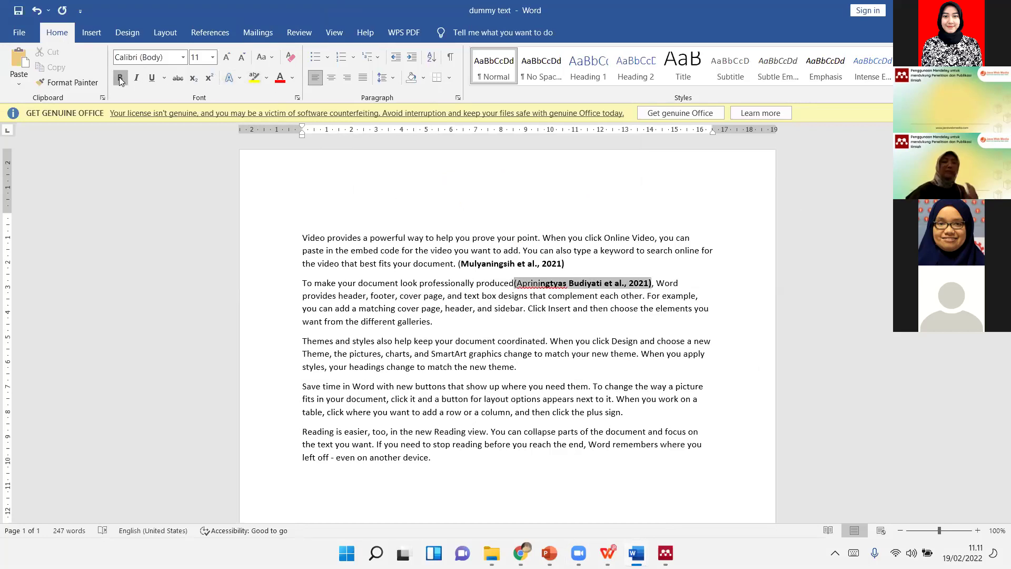
pyautogui.click(120, 78)
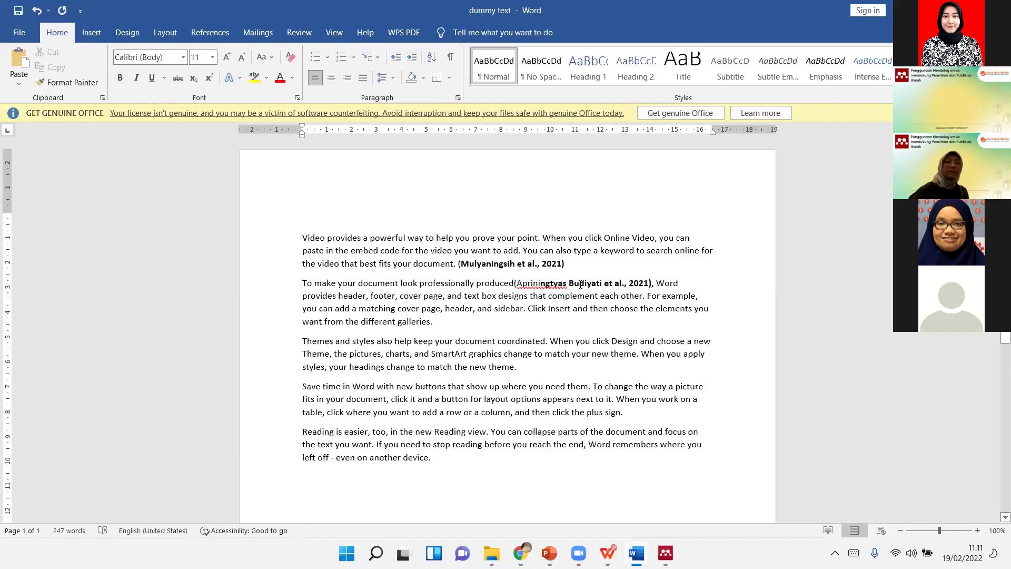
pyautogui.click(508, 288)
pyautogui.click(508, 288)
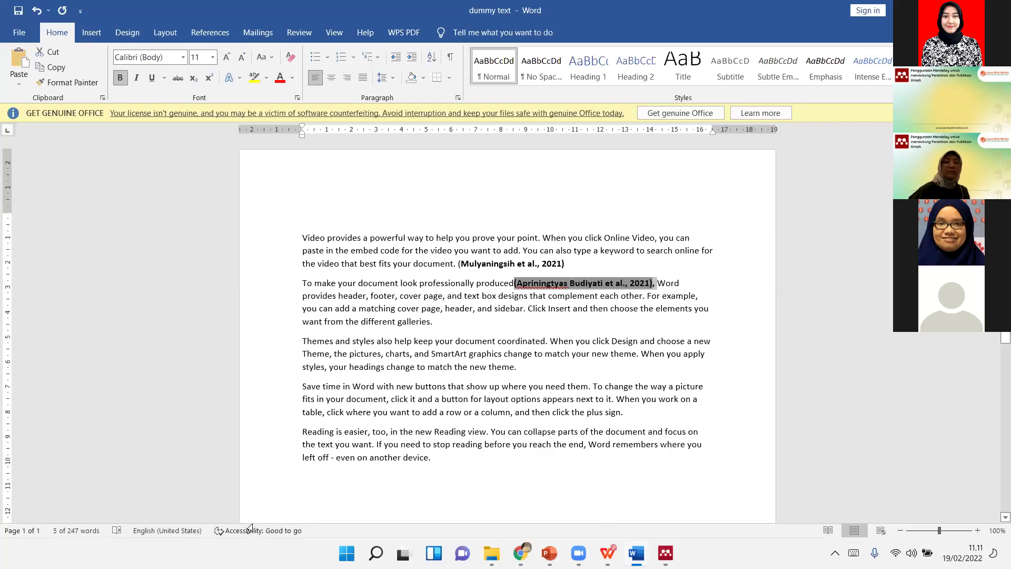
pyautogui.click(379, 495)
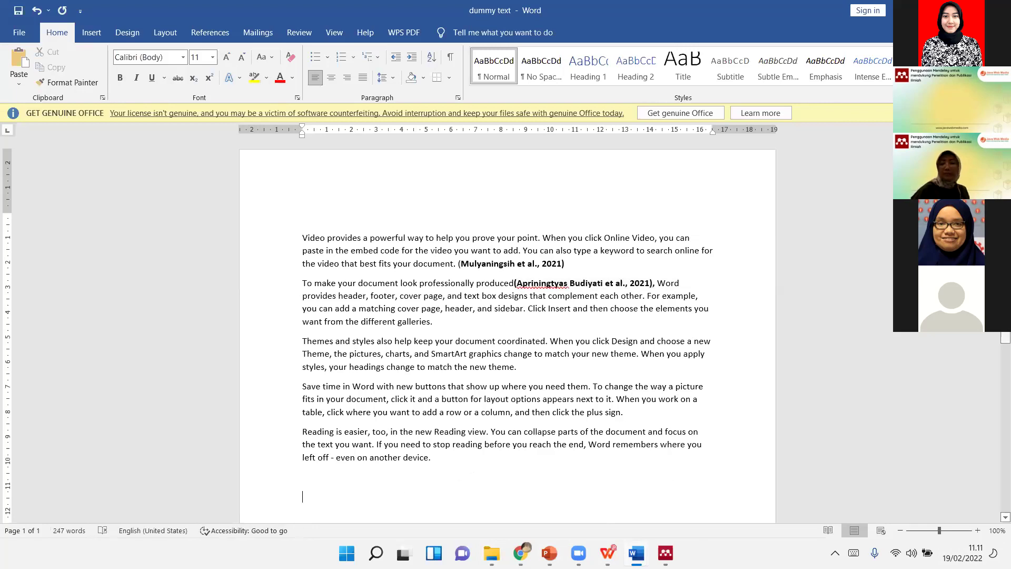
# Step: Insert a Mendeley bibliography listing Apriningtyas Budiyati (2021) and Mulyaningsih (2021) at the document's end
pyautogui.scroll(-3, 630, 396)
pyautogui.scroll(1, 508, 326)
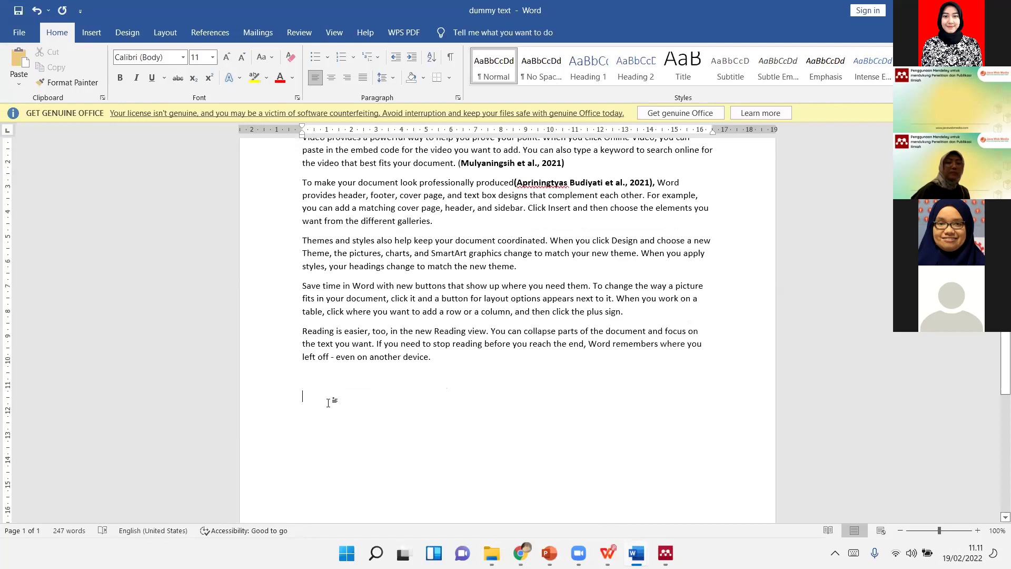
pyautogui.click(206, 40)
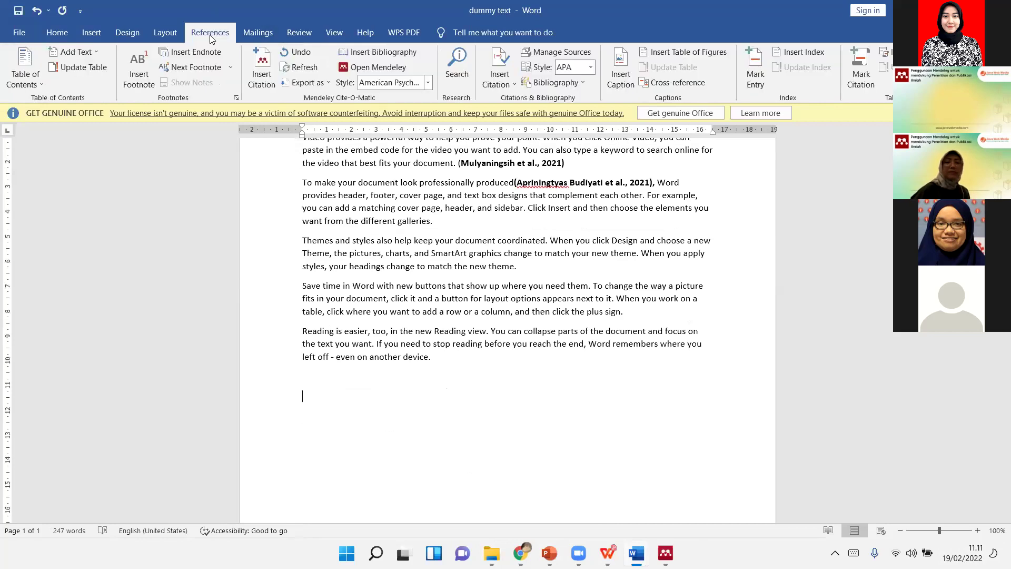
pyautogui.click(387, 54)
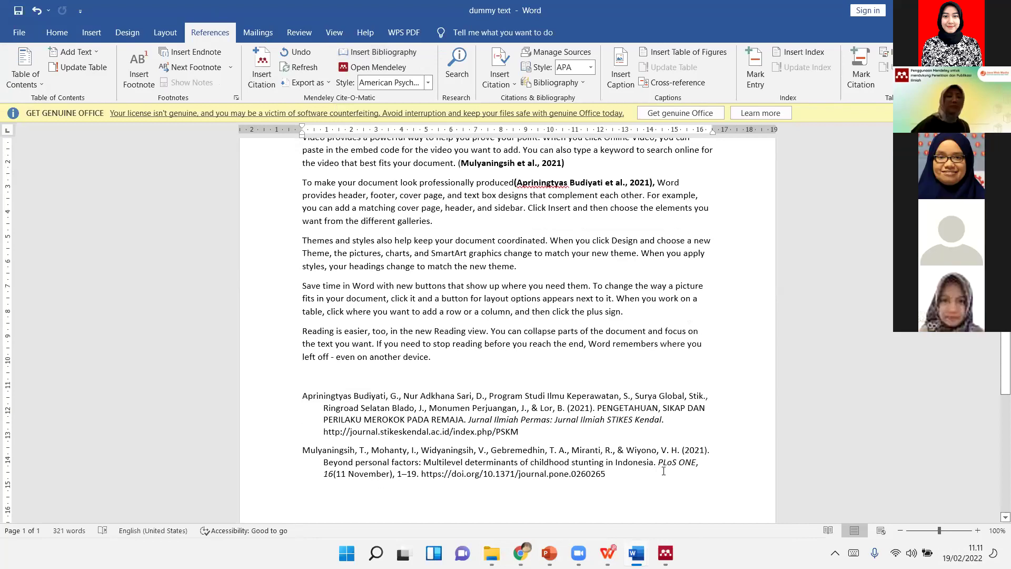
pyautogui.scroll(-2, 500, 367)
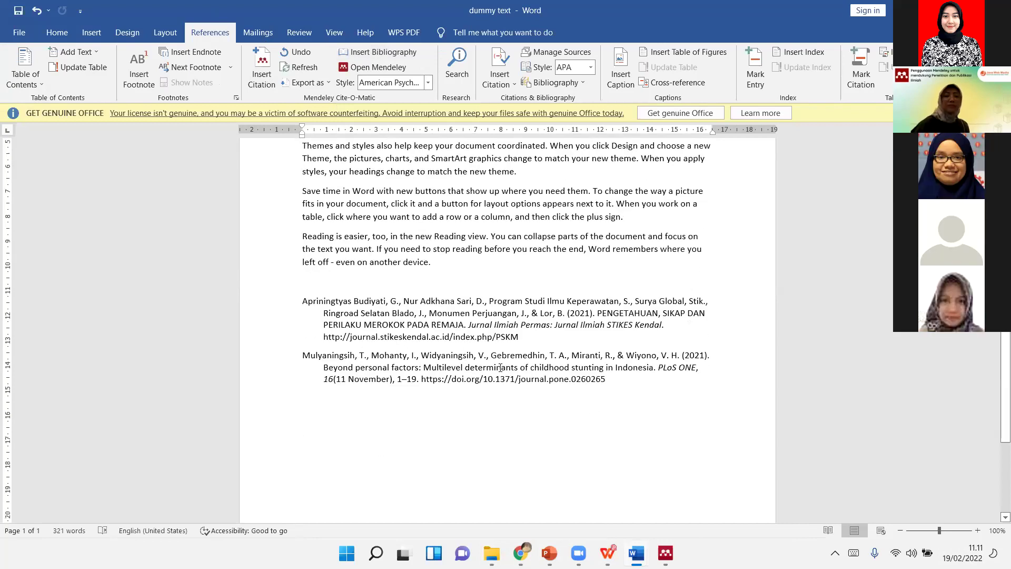
pyautogui.scroll(3, 464, 274)
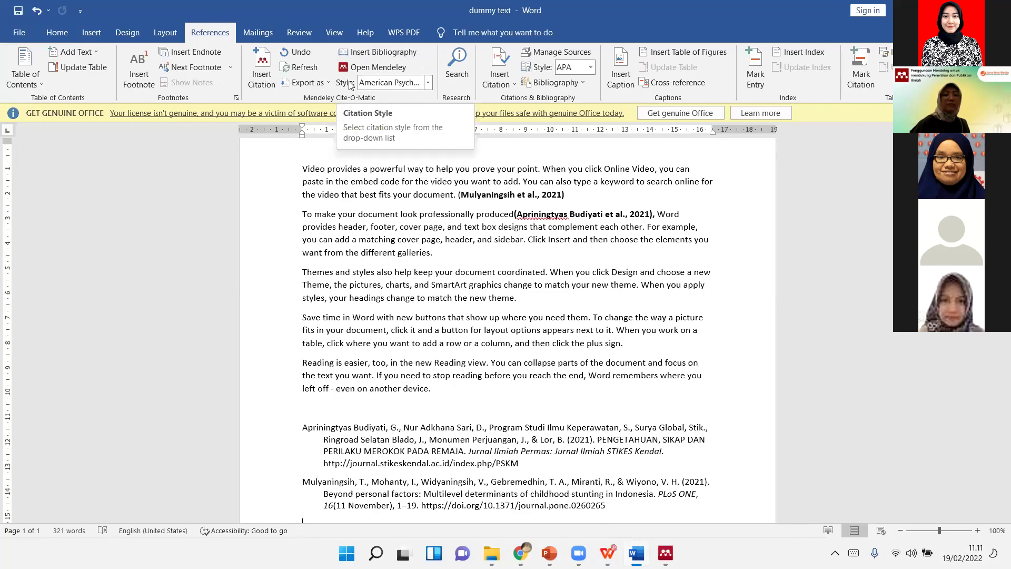
# Step: Switch the citation style to Vancouver, then to American Medical Association 11th edition
pyautogui.click(428, 83)
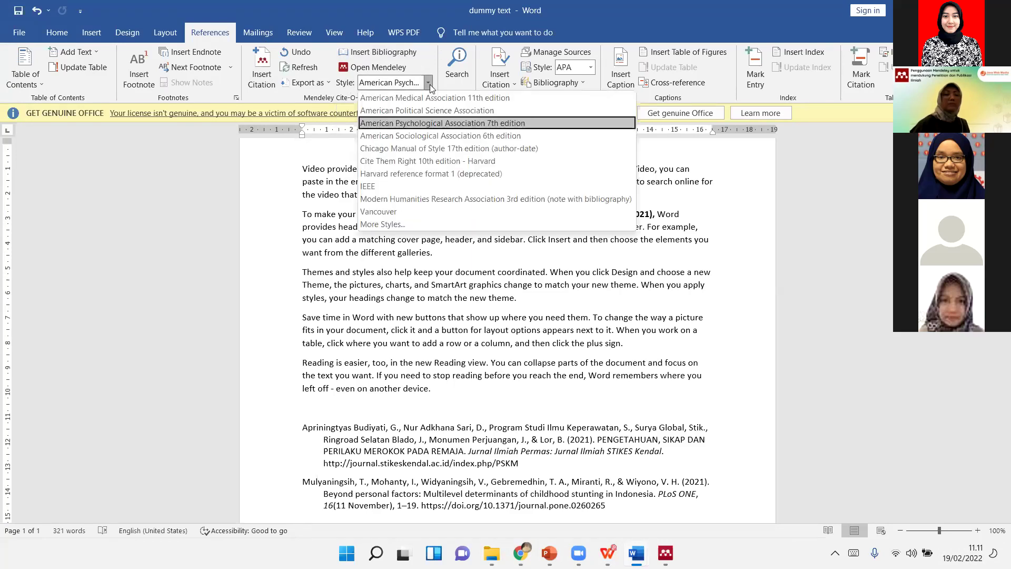
pyautogui.click(429, 84)
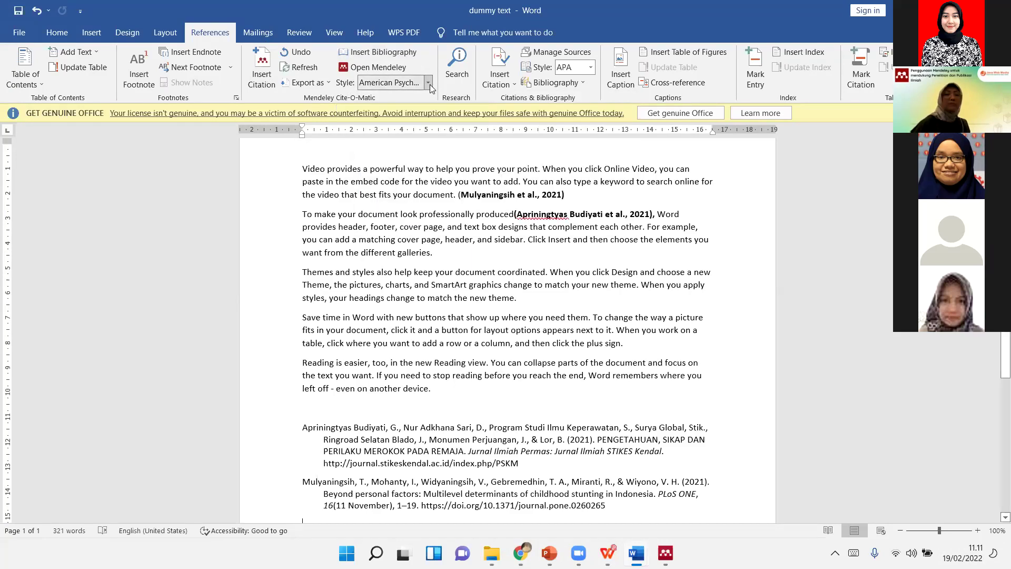
pyautogui.click(430, 85)
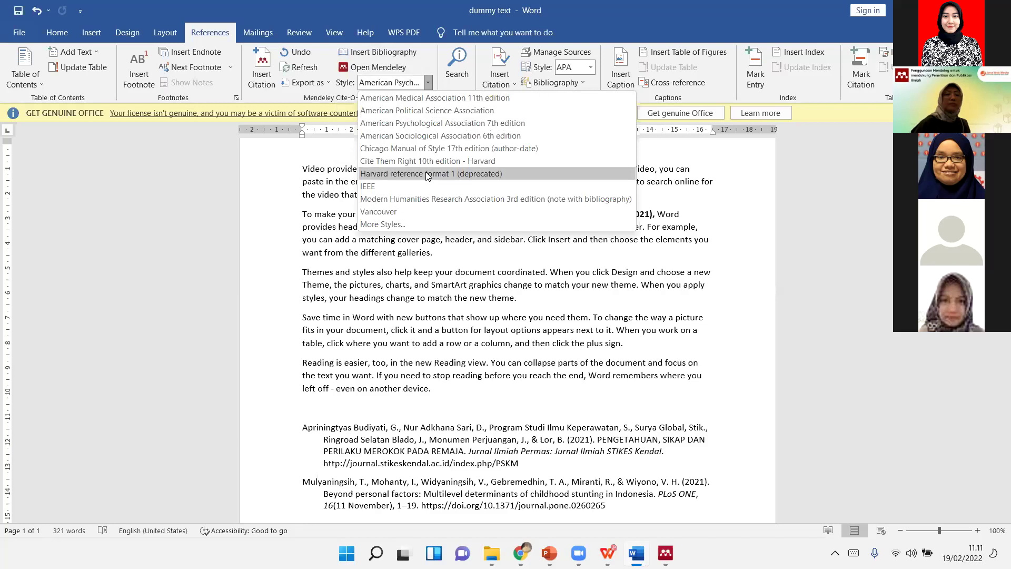
pyautogui.click(405, 213)
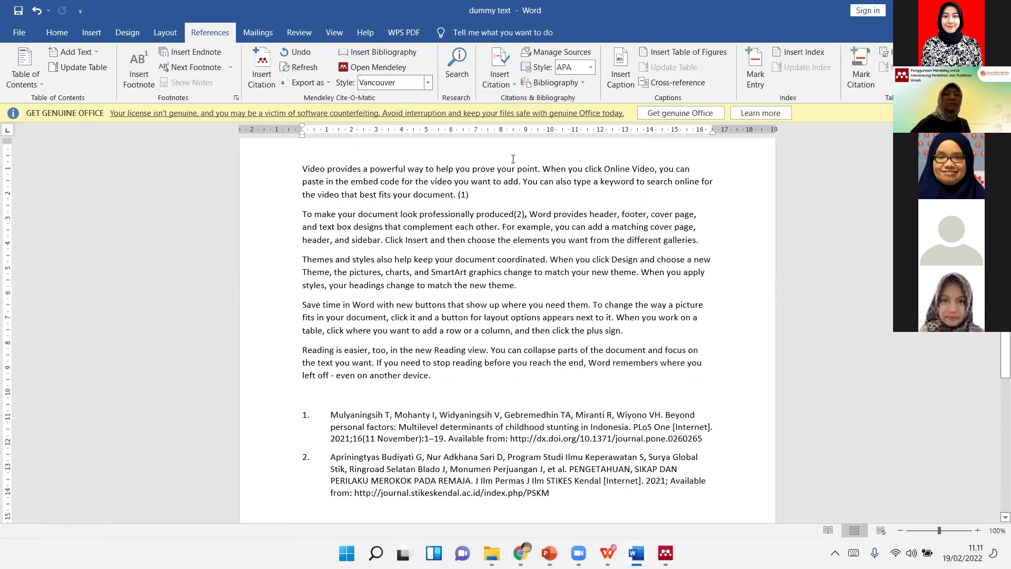
pyautogui.click(428, 83)
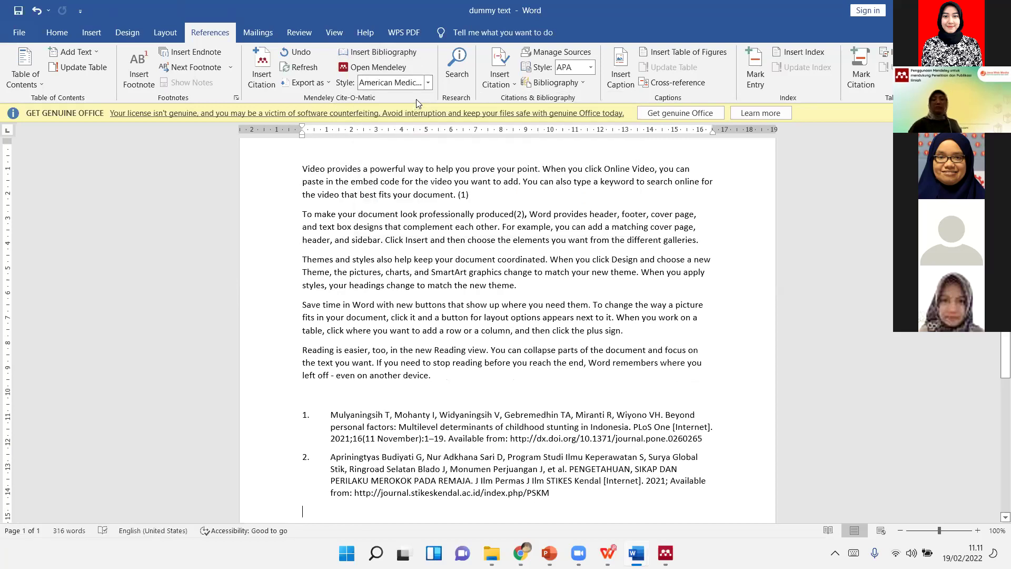
pyautogui.click(416, 99)
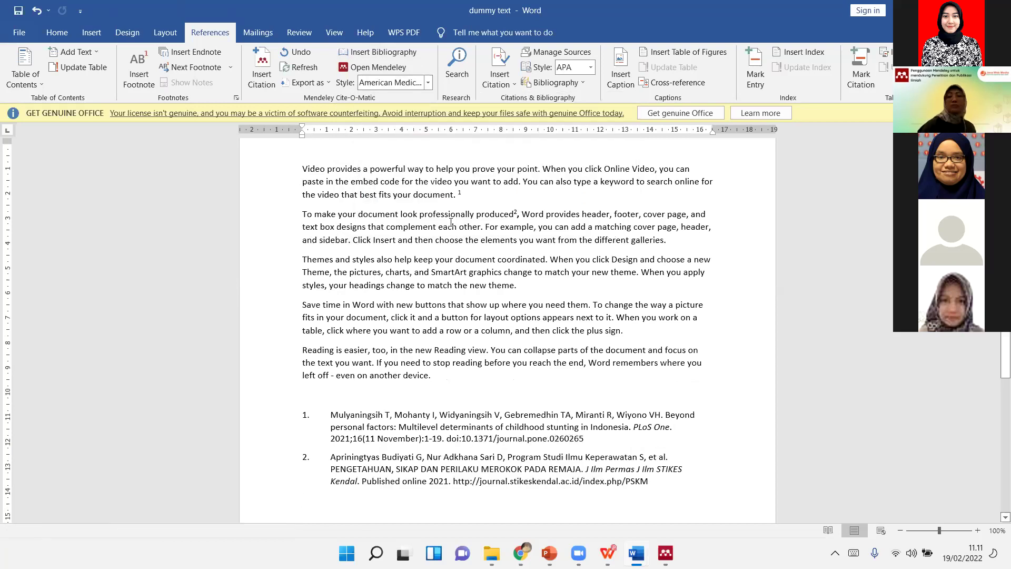
# Step: Leave the AMA-styled Word document for the Mendeley installation guide PDF in WPS Office
pyautogui.click(429, 83)
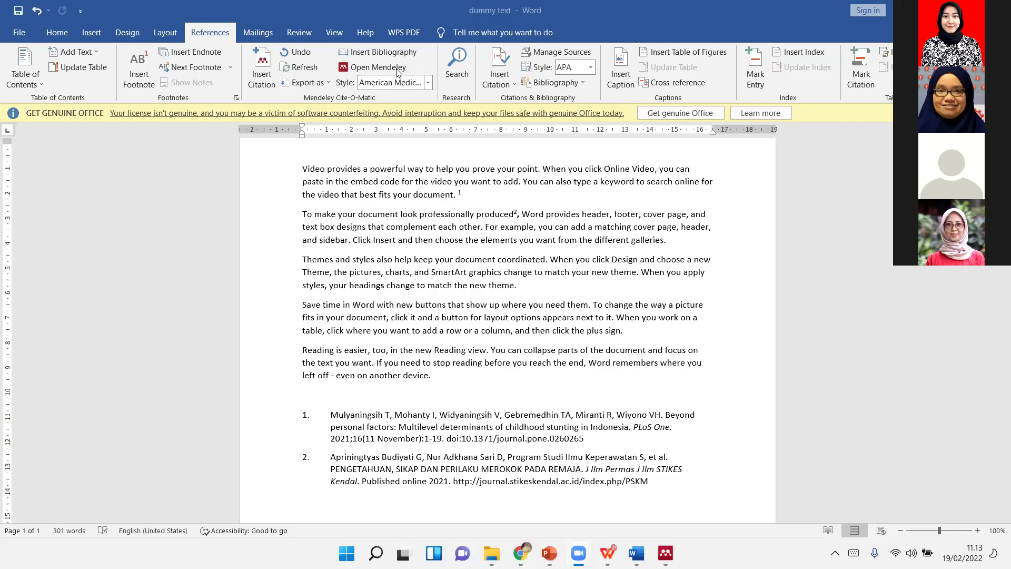
pyautogui.moveTo(607, 553)
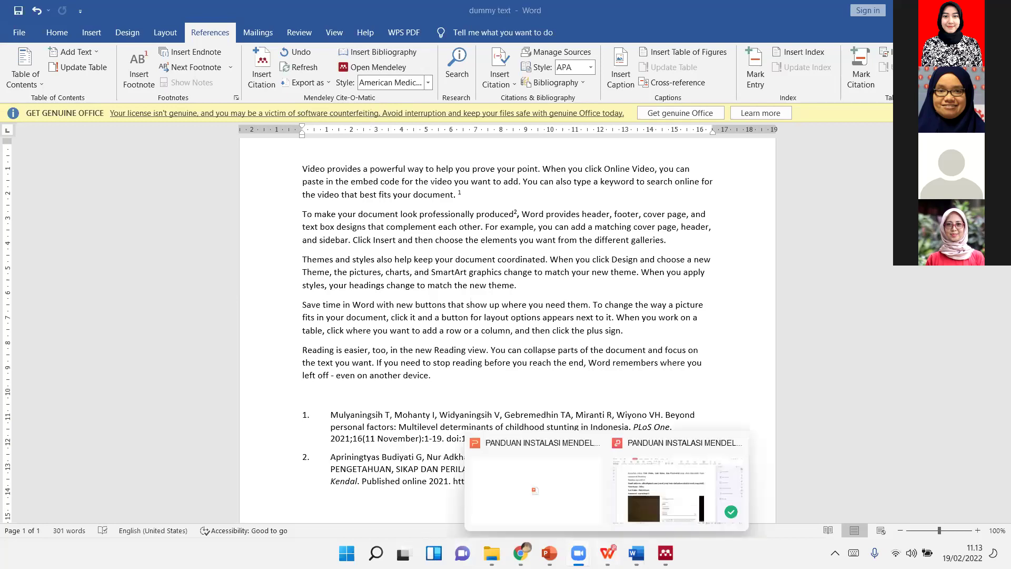
pyautogui.click(668, 515)
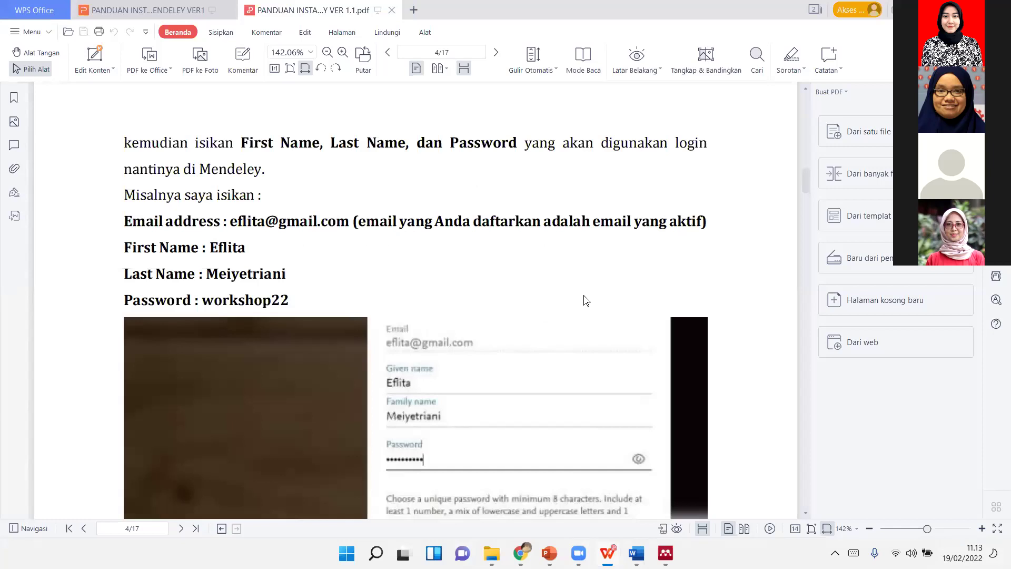
# Step: Scroll the guide from page 7 to page 15's section C, PROSES INTEGRASI ... WEB IMPORTER
pyautogui.scroll(-15, 586, 300)
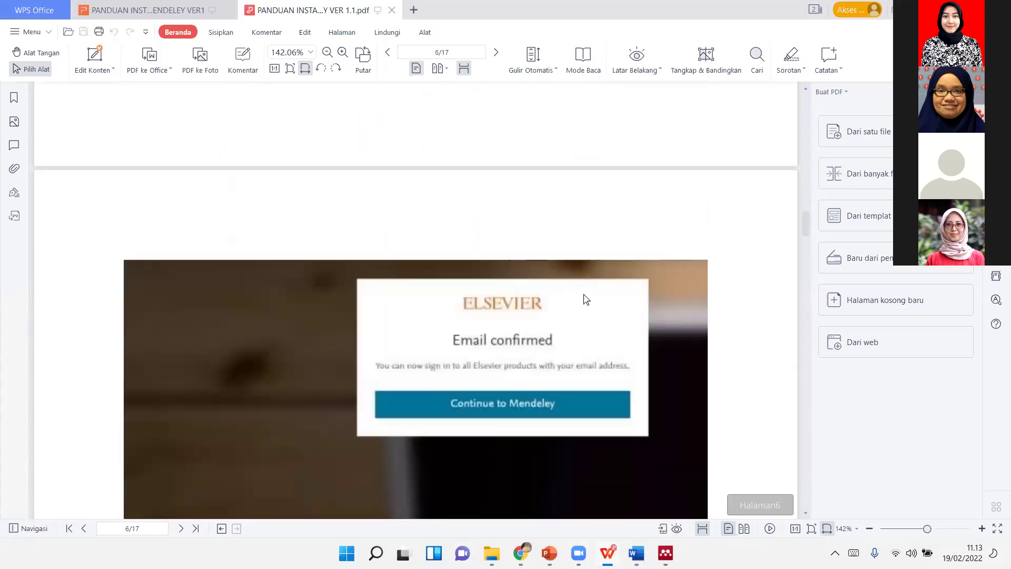
pyautogui.scroll(-12, 586, 301)
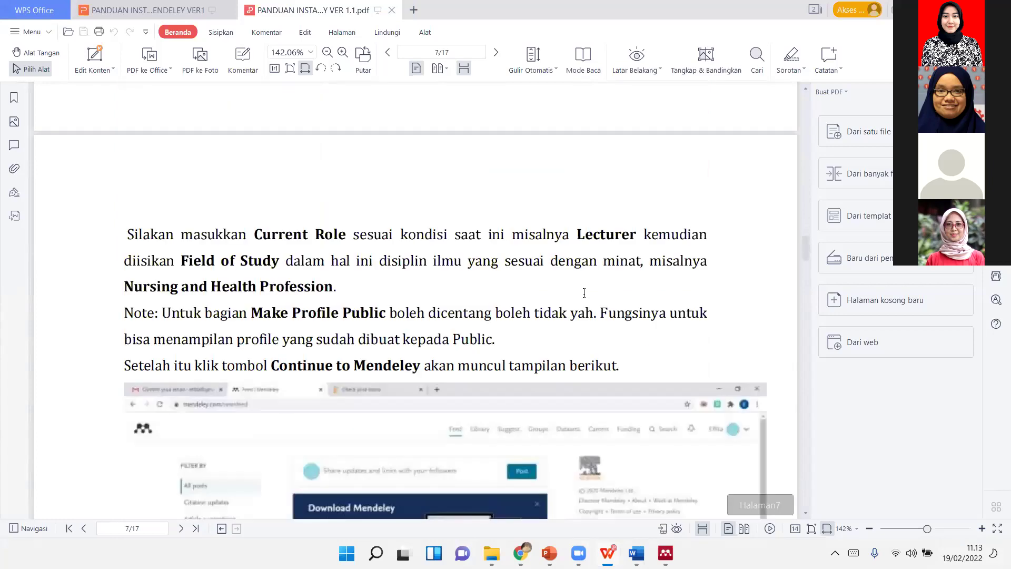
pyautogui.scroll(-10, 584, 293)
pyautogui.scroll(-15, 586, 299)
pyautogui.scroll(-20, 586, 300)
pyautogui.scroll(-15, 584, 296)
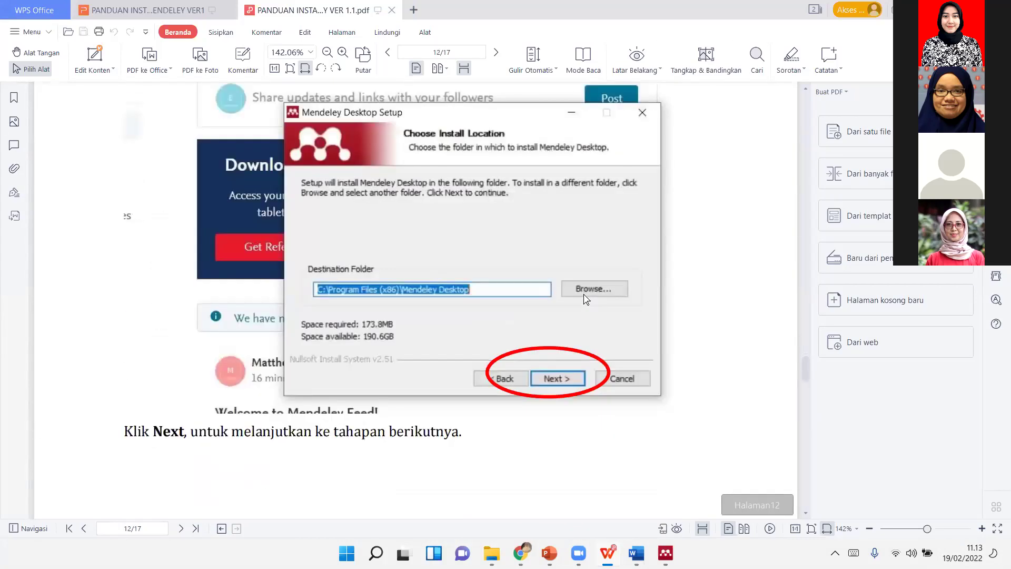
pyautogui.scroll(-15, 583, 295)
pyautogui.scroll(-5, 586, 300)
pyautogui.scroll(-13, 586, 300)
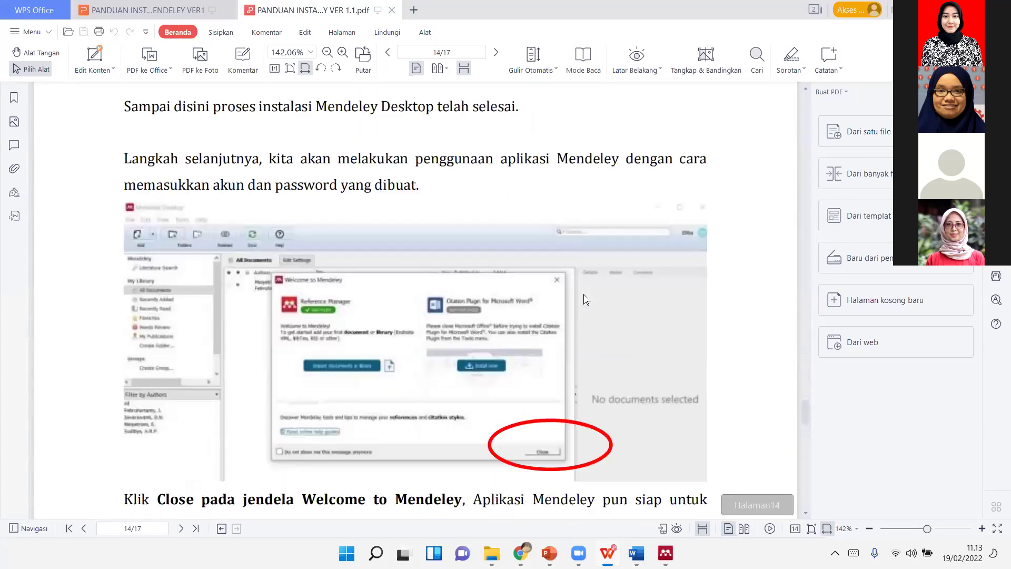
pyautogui.scroll(-20, 586, 300)
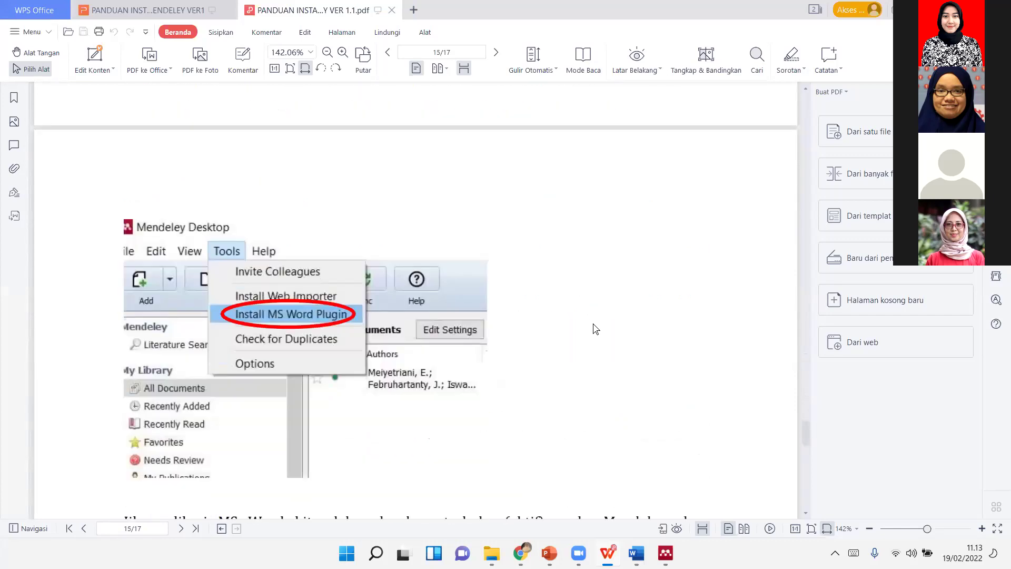
pyautogui.scroll(-7, 594, 321)
pyautogui.scroll(-4, 410, 246)
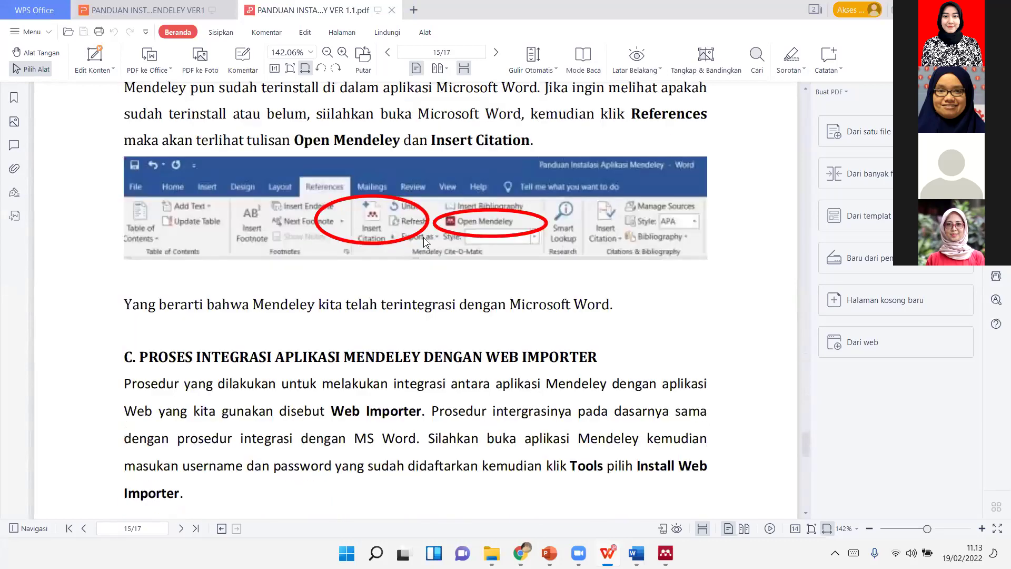
pyautogui.scroll(-2, 454, 225)
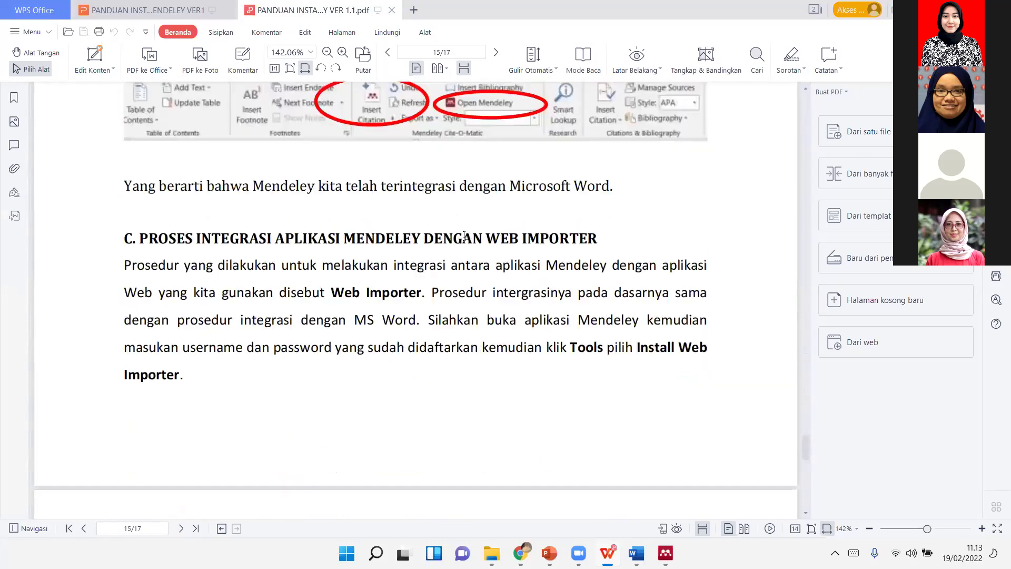
pyautogui.scroll(7, 461, 232)
pyautogui.scroll(-2, 464, 235)
pyautogui.scroll(5, 465, 240)
pyautogui.scroll(3, 466, 242)
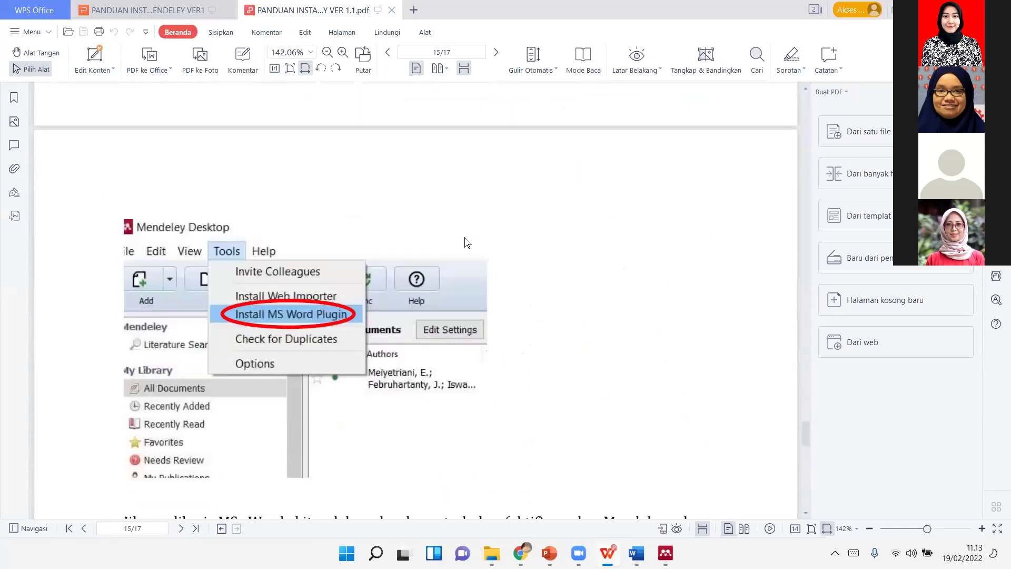
pyautogui.scroll(-8, 341, 232)
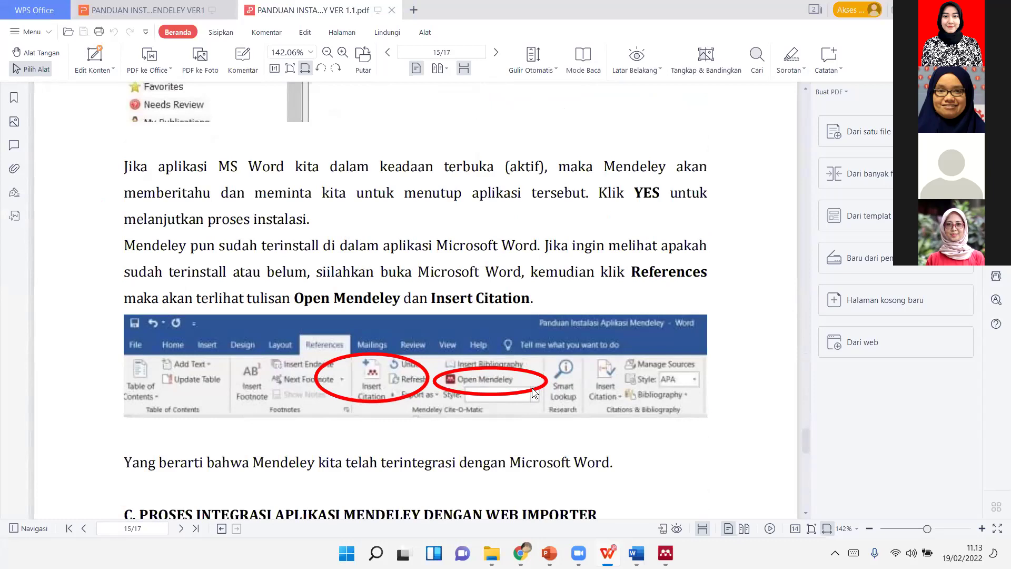
pyautogui.scroll(-3, 532, 390)
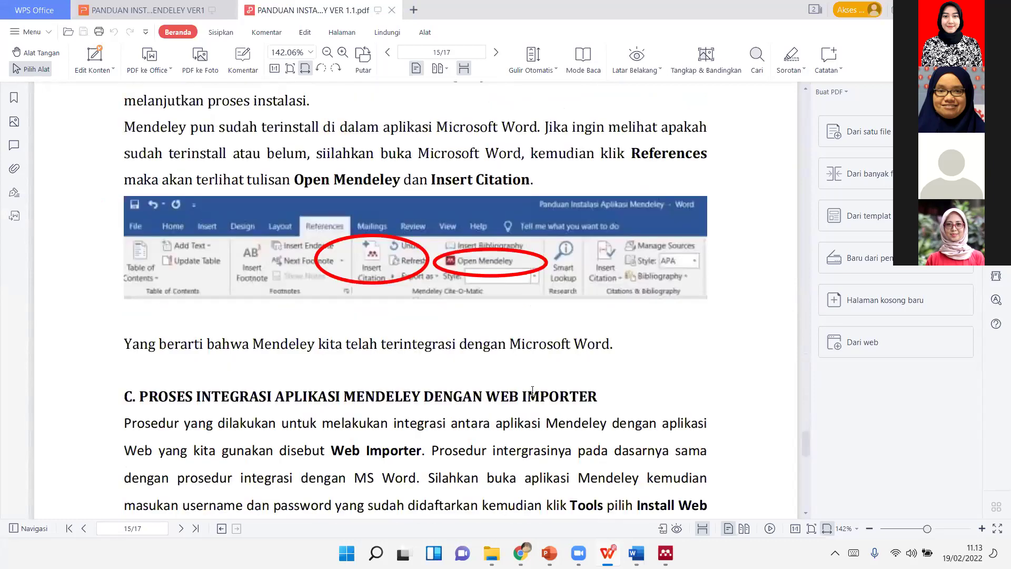
pyautogui.scroll(-3, 533, 391)
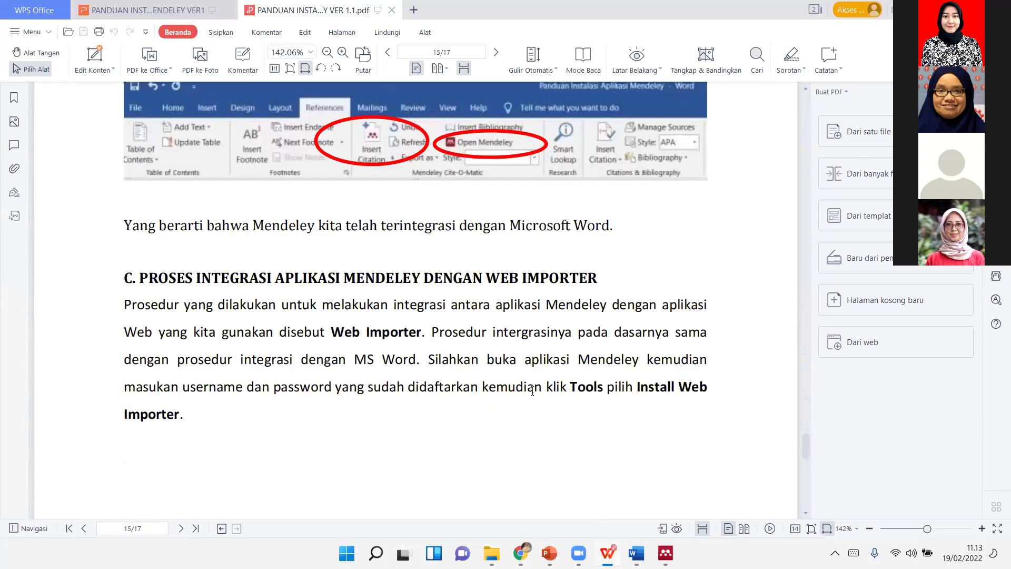
# Step: Scroll through pages 14–17 and settle on page 16's Mendeley Web Importer screenshot
pyautogui.scroll(-10, 533, 391)
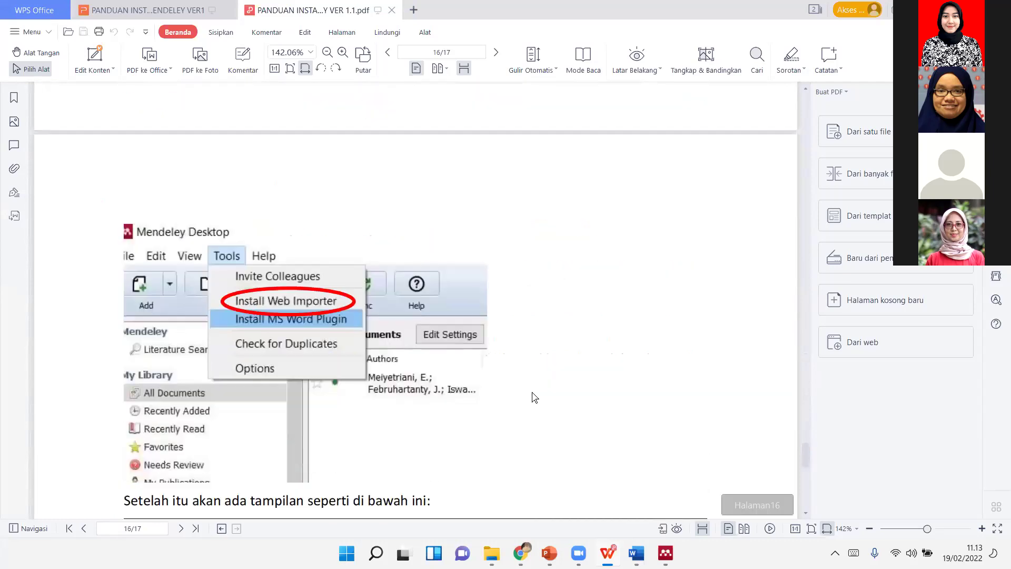
pyautogui.scroll(-5, 533, 393)
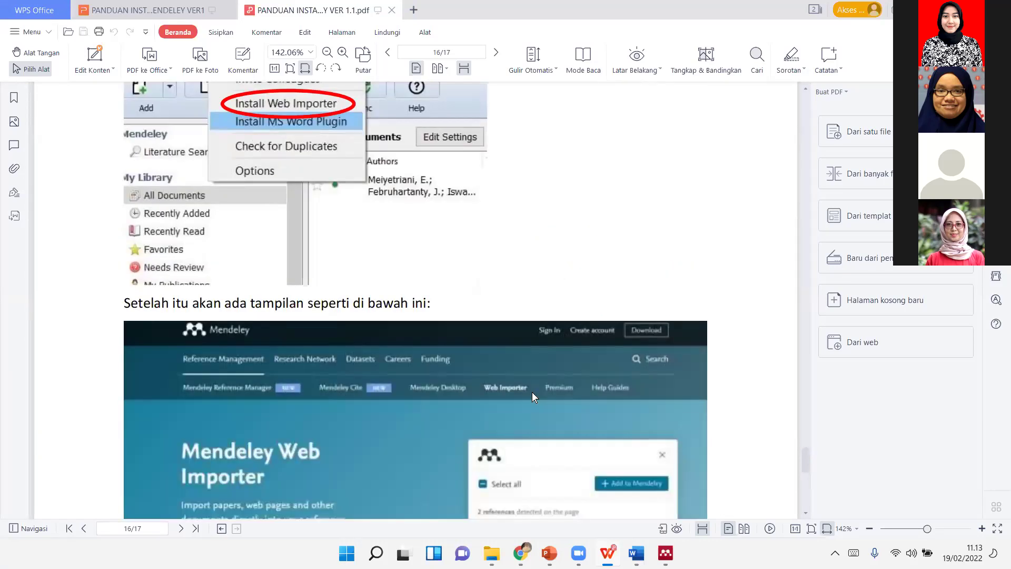
pyautogui.scroll(3, 532, 393)
pyautogui.scroll(-12, 533, 396)
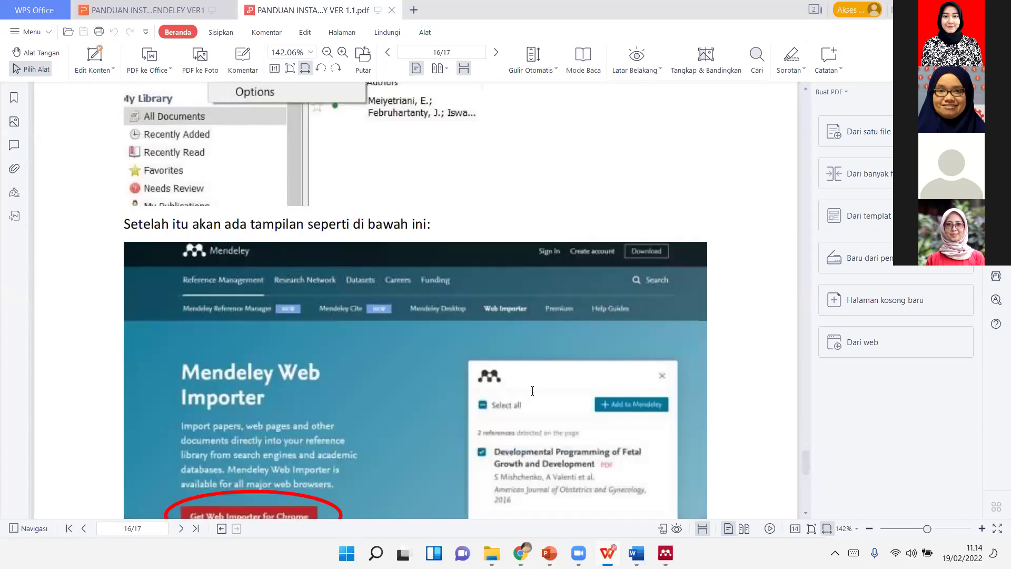
pyautogui.scroll(-10, 533, 394)
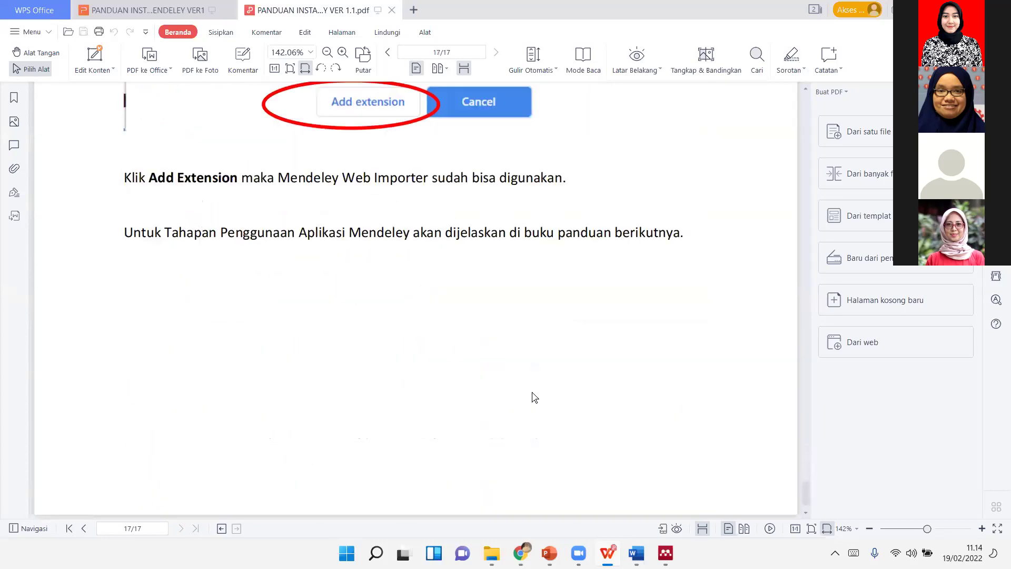
pyautogui.scroll(20, 533, 398)
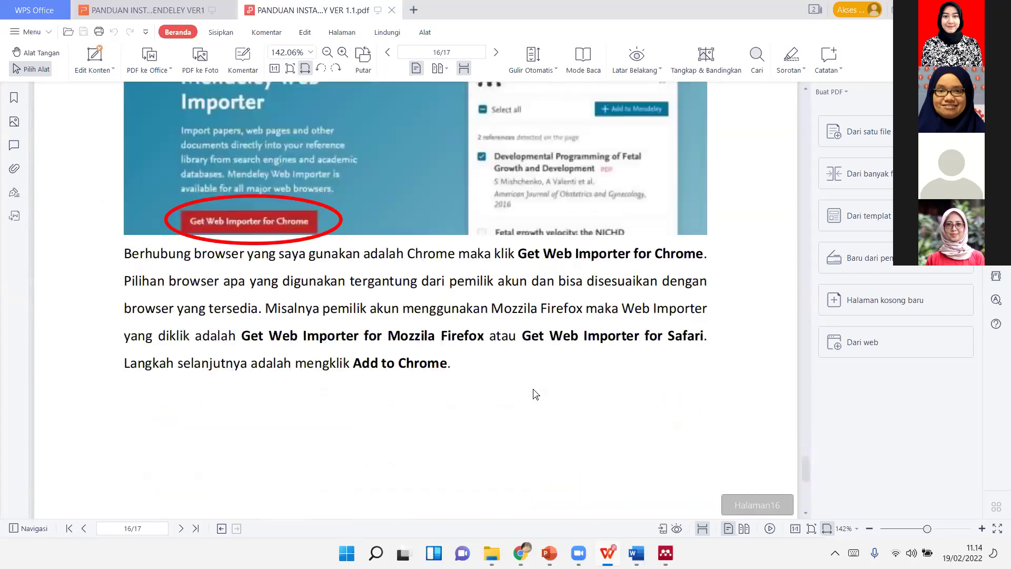
pyautogui.scroll(20, 533, 392)
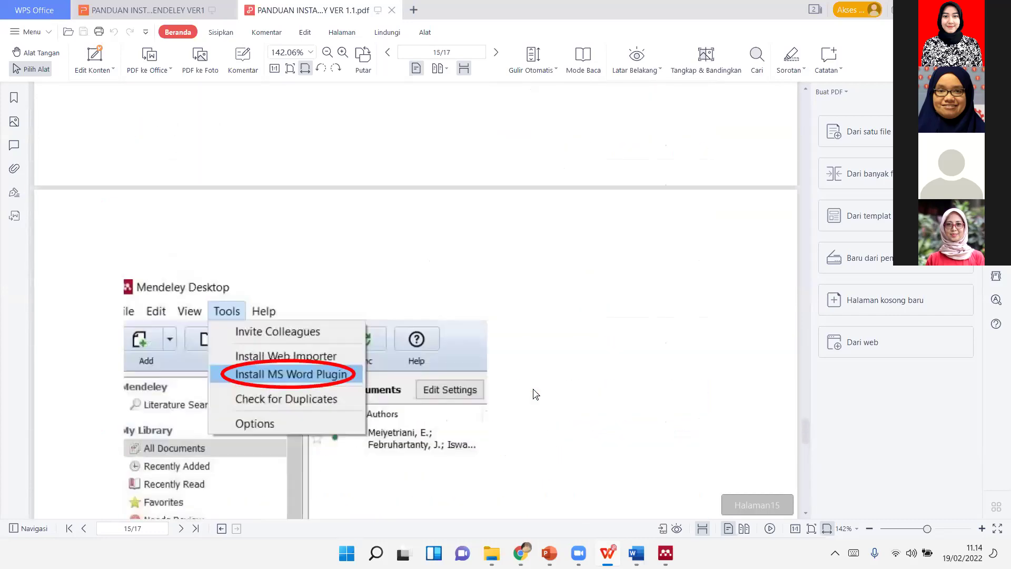
pyautogui.scroll(6, 533, 394)
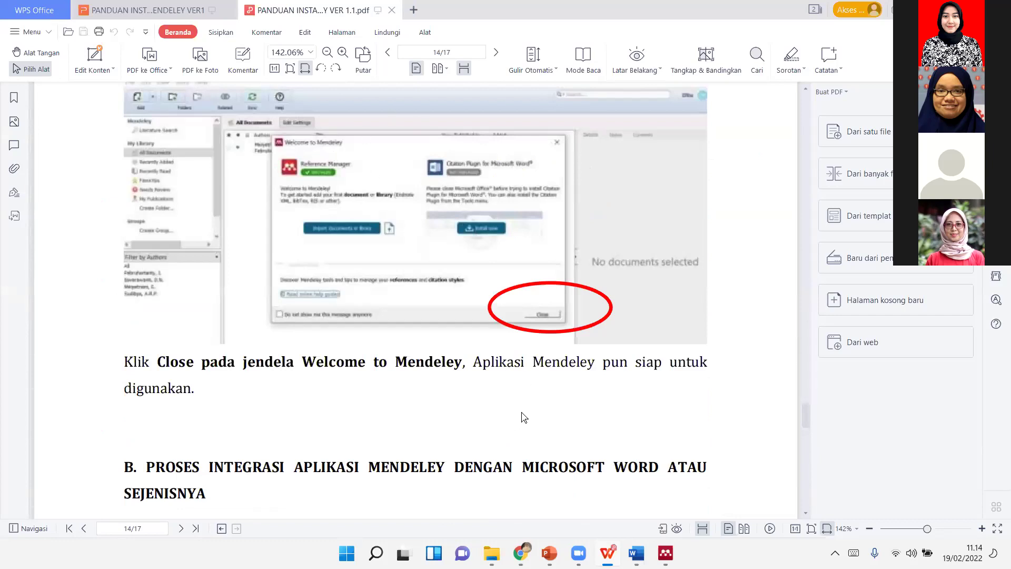
pyautogui.scroll(-5, 525, 409)
pyautogui.scroll(5, 525, 407)
pyautogui.scroll(-5, 526, 407)
pyautogui.scroll(5, 525, 407)
pyautogui.scroll(-3, 527, 411)
pyautogui.scroll(-4, 527, 412)
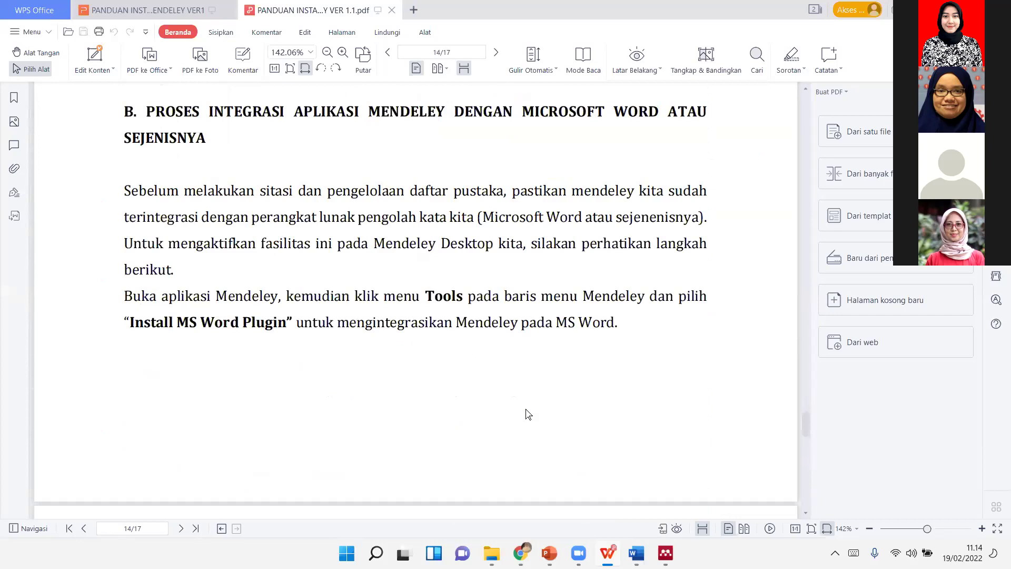
pyautogui.scroll(-17, 529, 414)
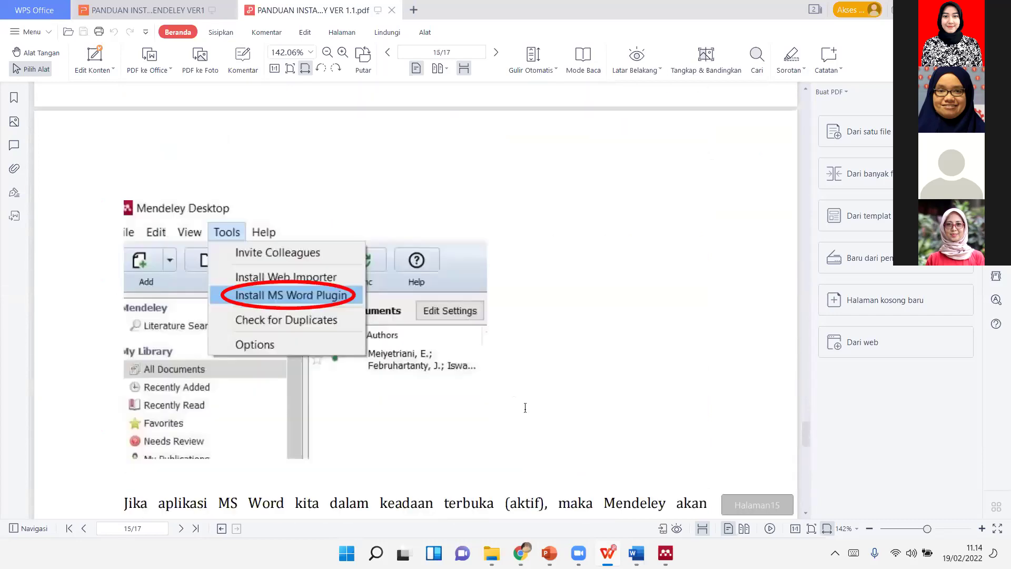
pyautogui.scroll(-13, 526, 414)
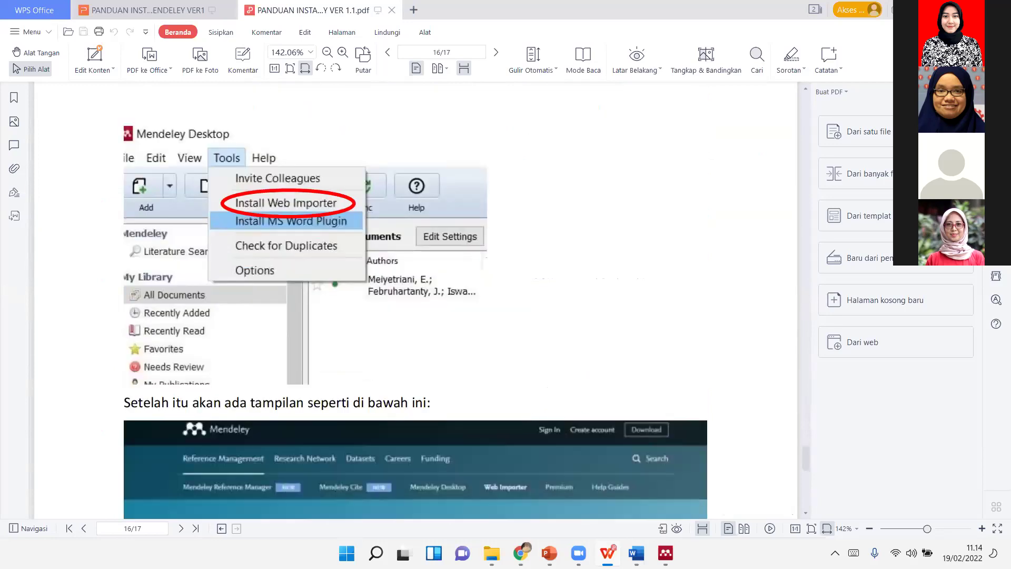
pyautogui.scroll(-5, 416, 334)
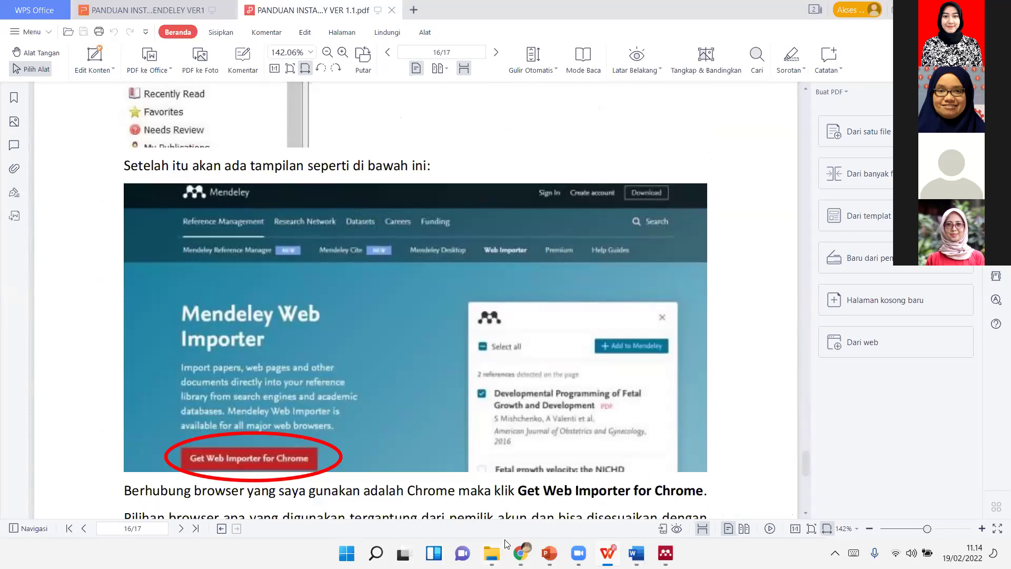
# Step: Bring Chrome forward, open the Mendeley library with its three references, and start a blank tab
pyautogui.hotkey('alt', 'Tab')
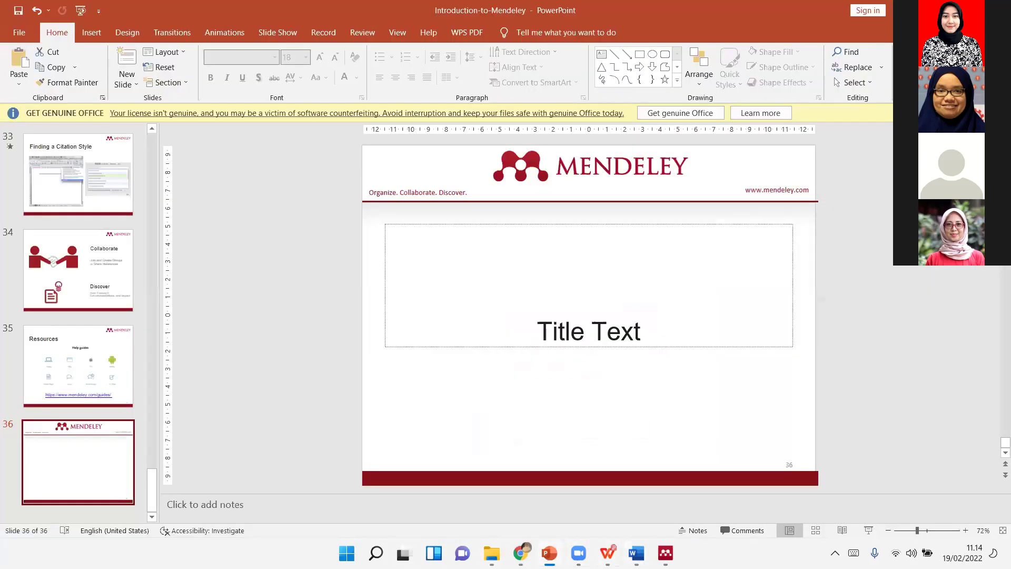
pyautogui.moveTo(579, 553)
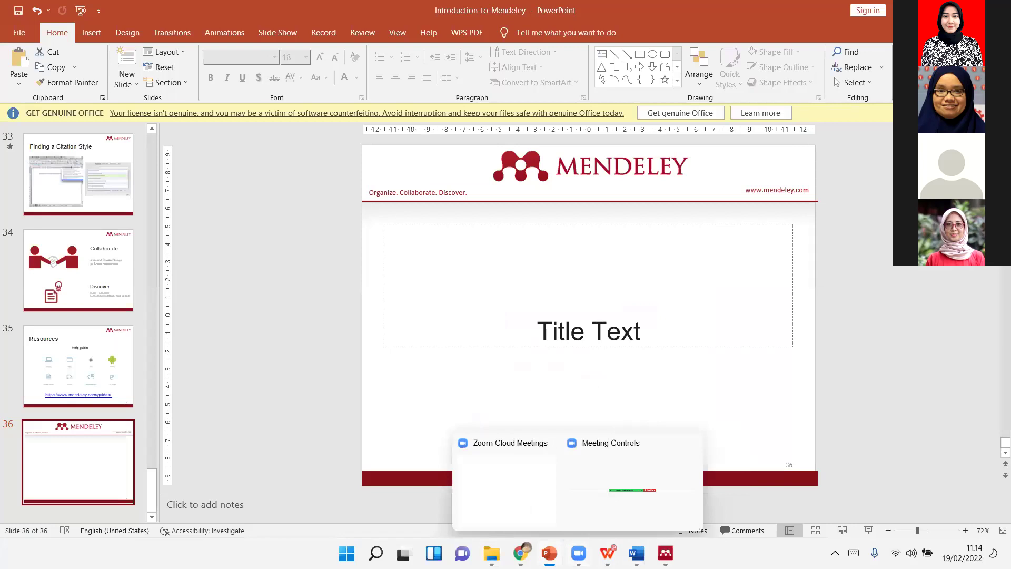
pyautogui.click(520, 553)
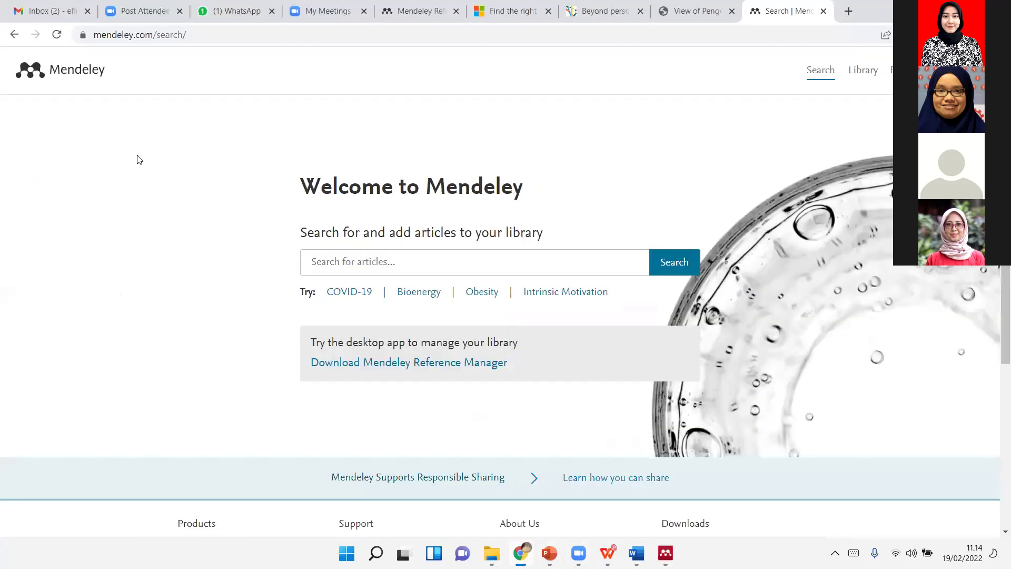
pyautogui.click(864, 72)
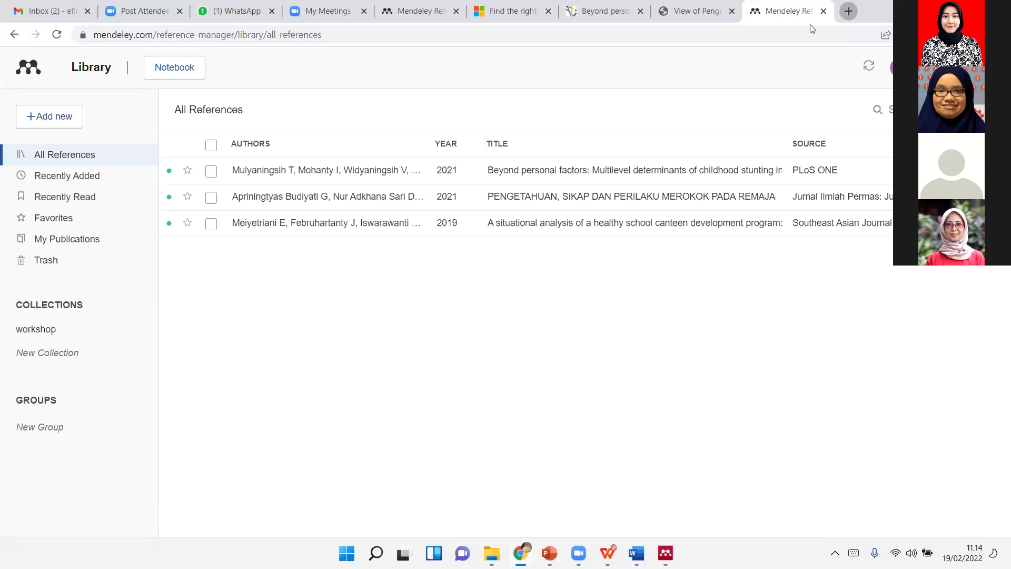
pyautogui.hotkey('ctrl', 't')
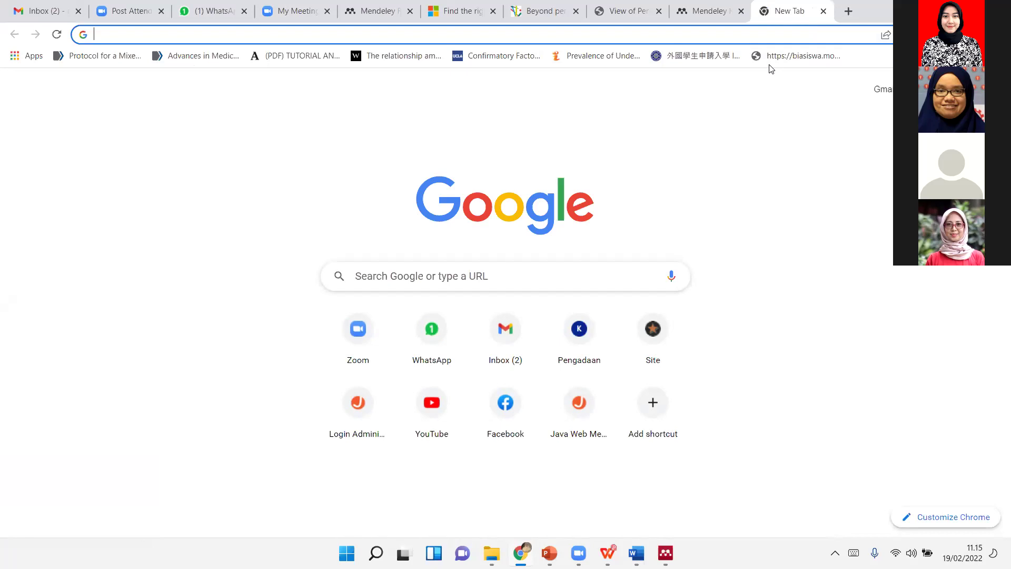
# Step: Search Google for 'plos one stunting' and open the 'Prenatal and postnatal determinants of stunting' article
pyautogui.write('plos')
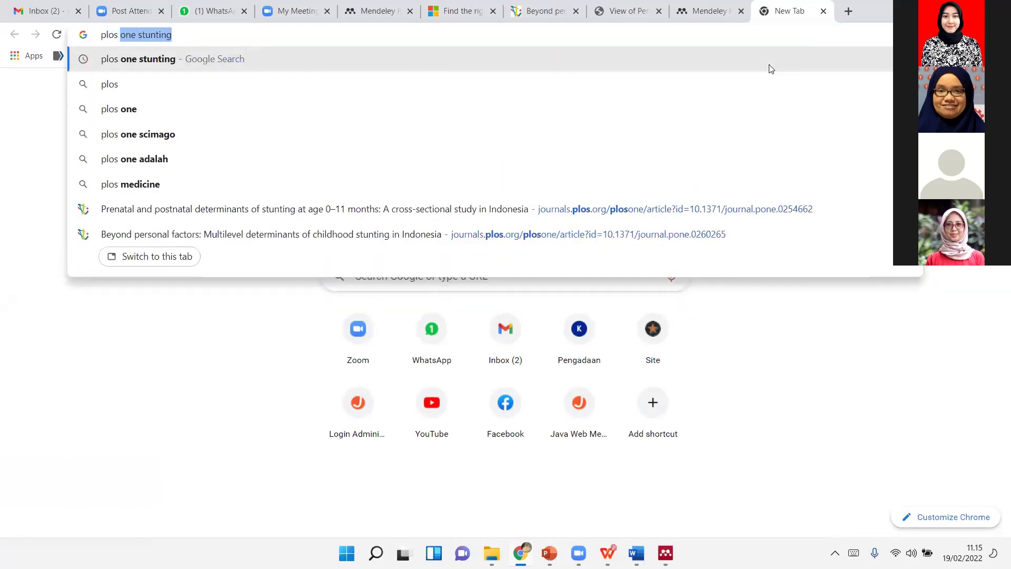
pyautogui.press('Return')
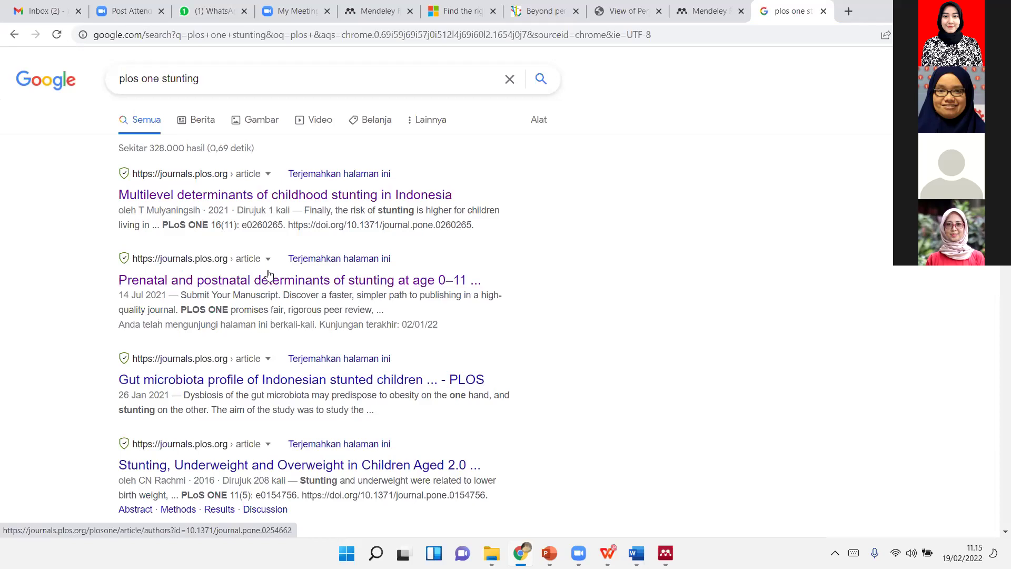
pyautogui.click(279, 283)
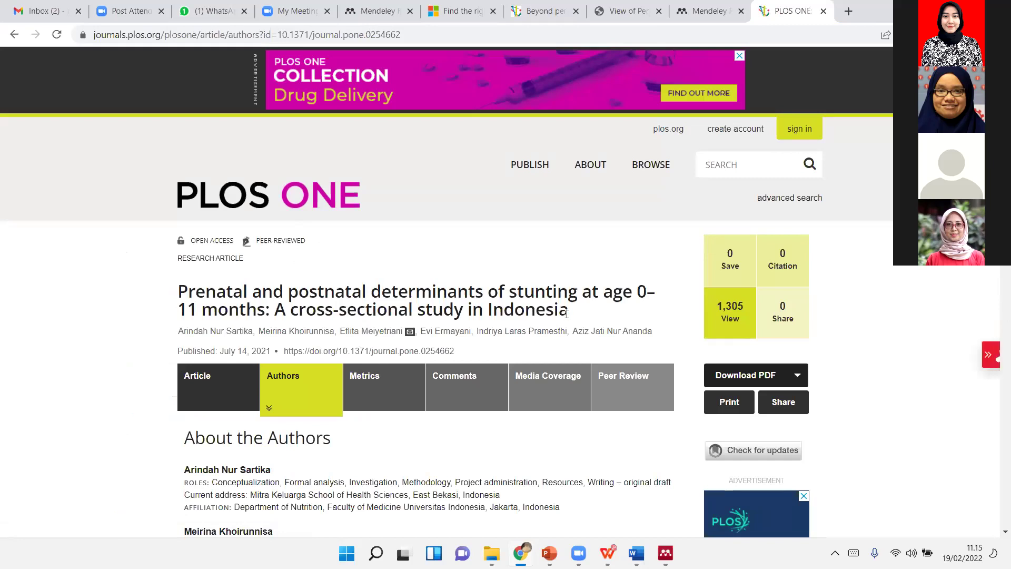
# Step: Return to the stunting article's main page and expand the Download PDF menu's citation and XML options
pyautogui.scroll(-3, 488, 301)
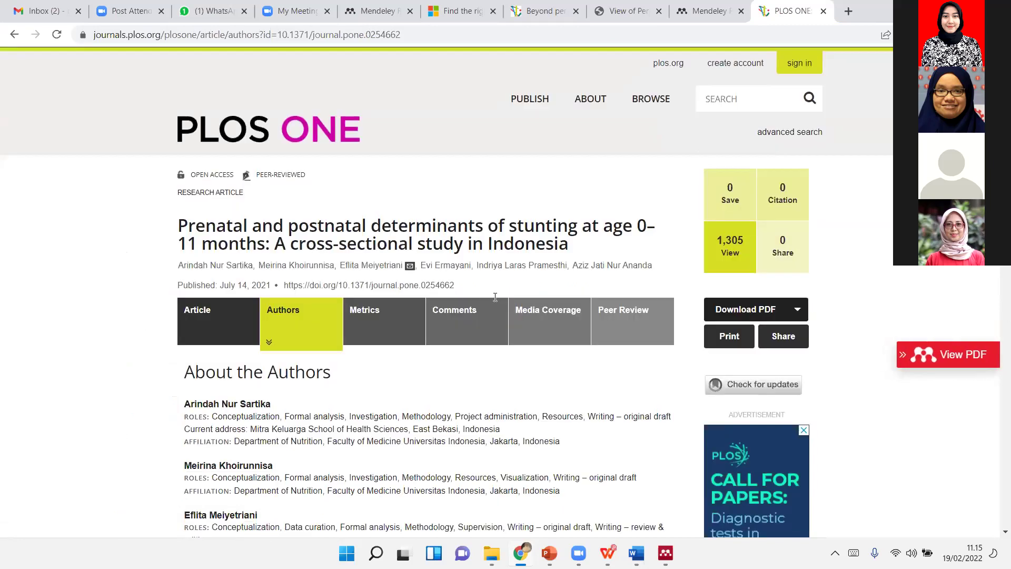
pyautogui.scroll(-2, 495, 297)
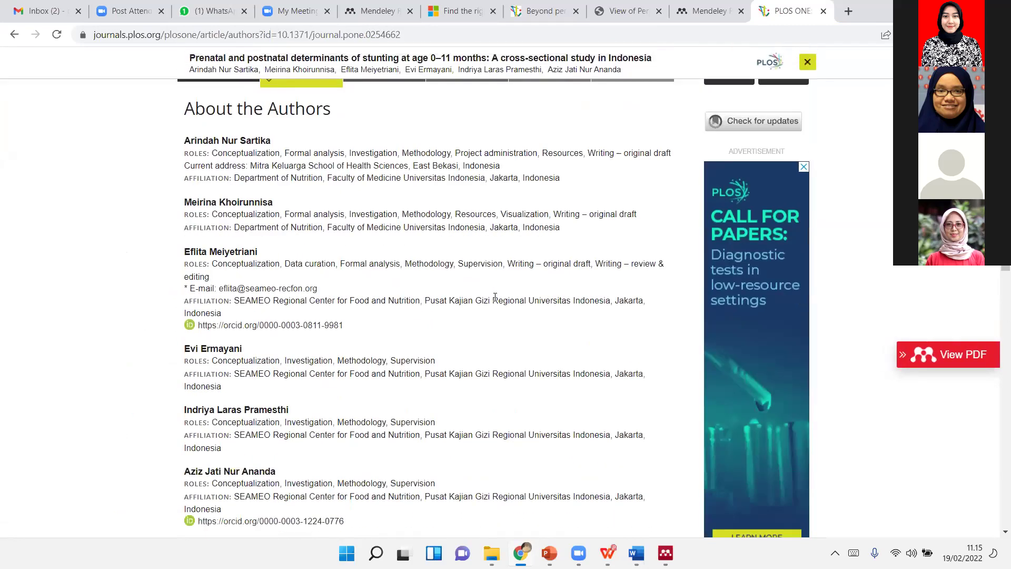
pyautogui.scroll(-4, 495, 298)
pyautogui.scroll(-3, 495, 301)
pyautogui.scroll(15, 495, 301)
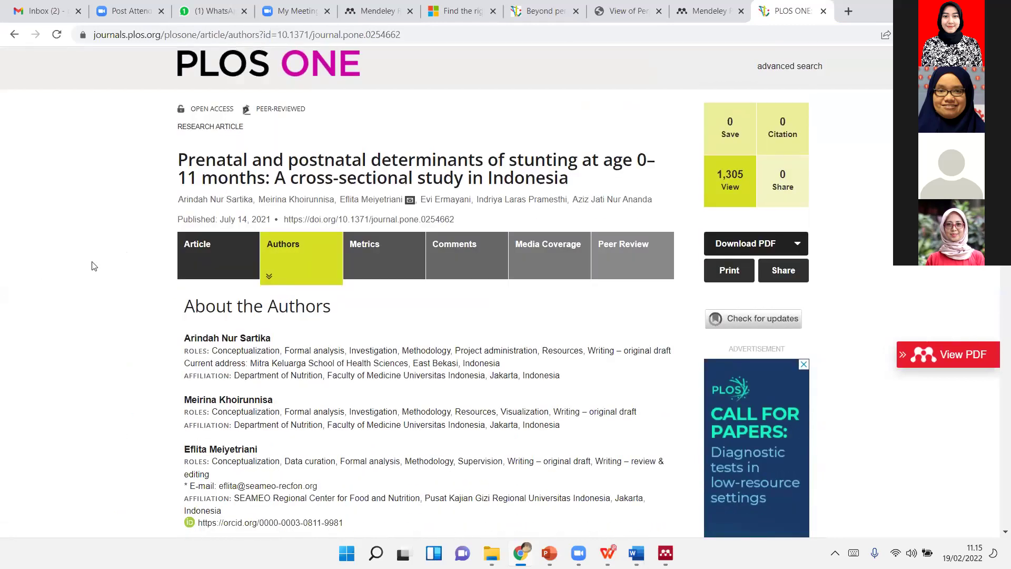
pyautogui.click(263, 261)
pyautogui.hotkey('alt', 'Left')
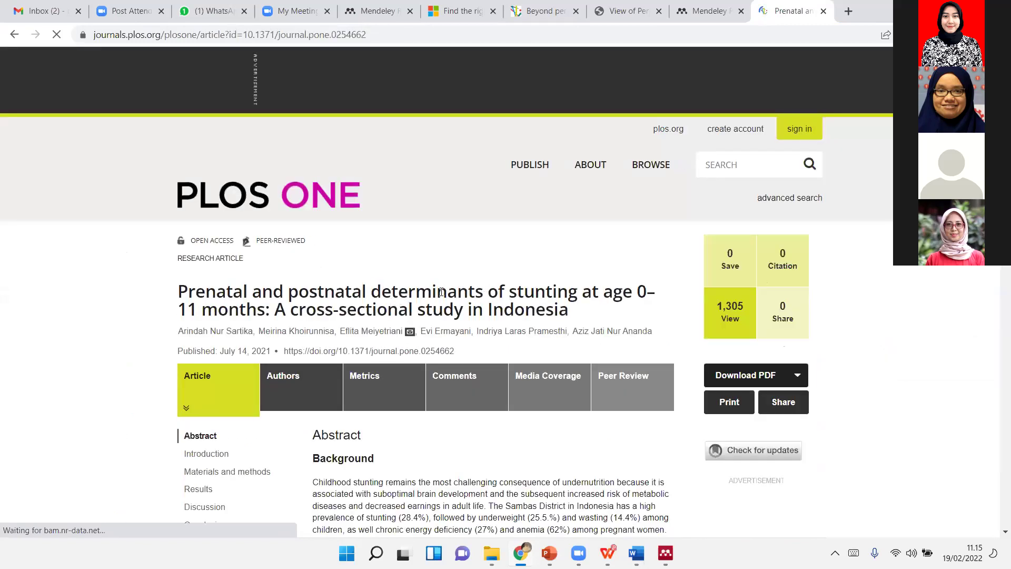
pyautogui.click(797, 375)
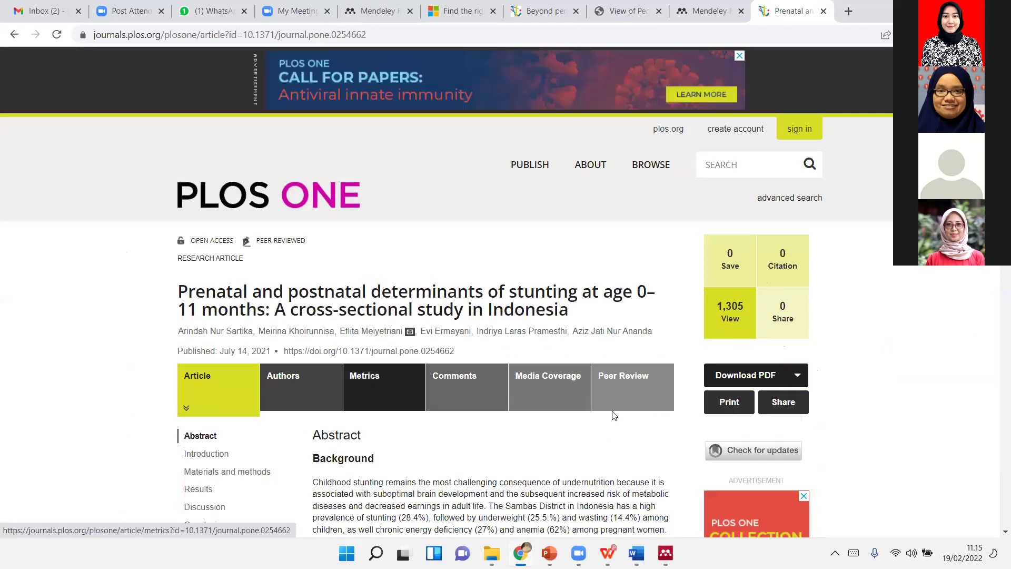
pyautogui.click(796, 377)
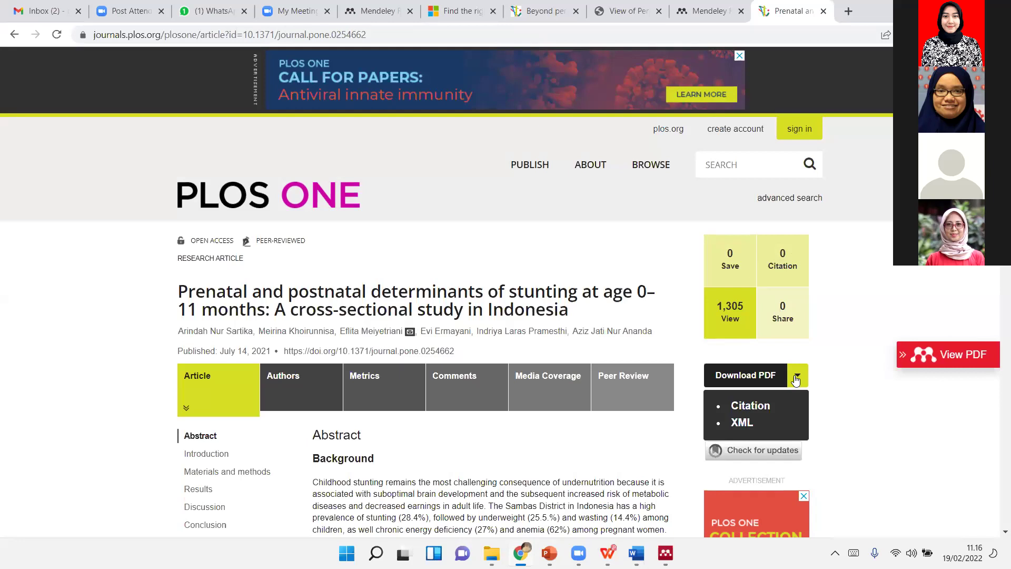
# Step: Save the stunting article's citation as an RIS file and return to the Mendeley library tab
pyautogui.click(750, 410)
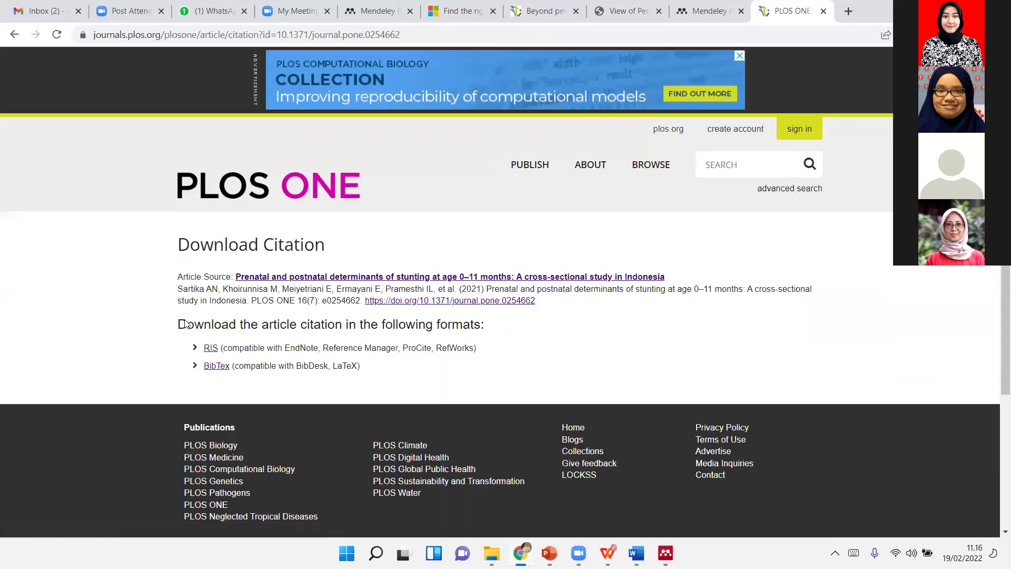
pyautogui.click(210, 348)
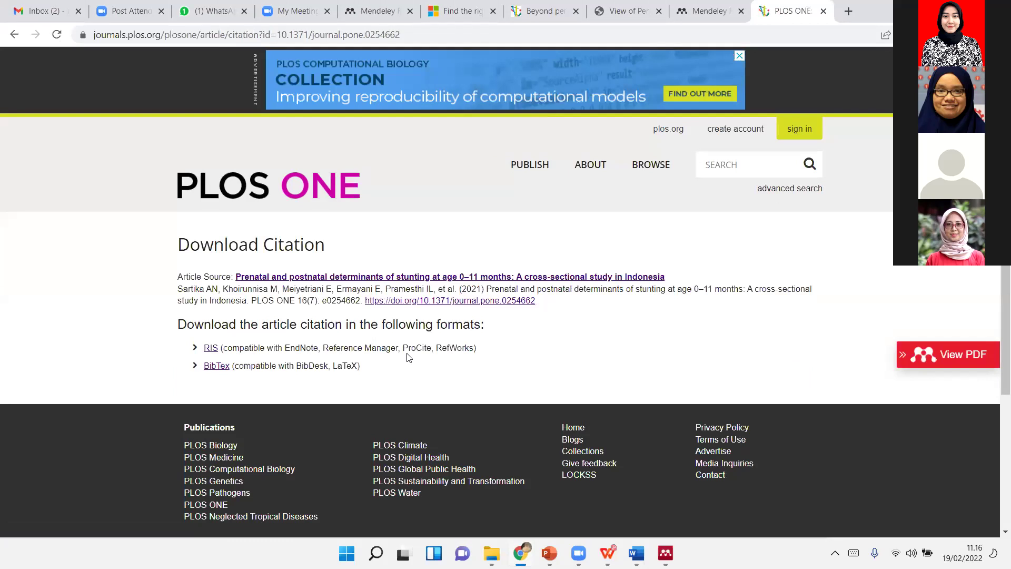
pyautogui.click(210, 348)
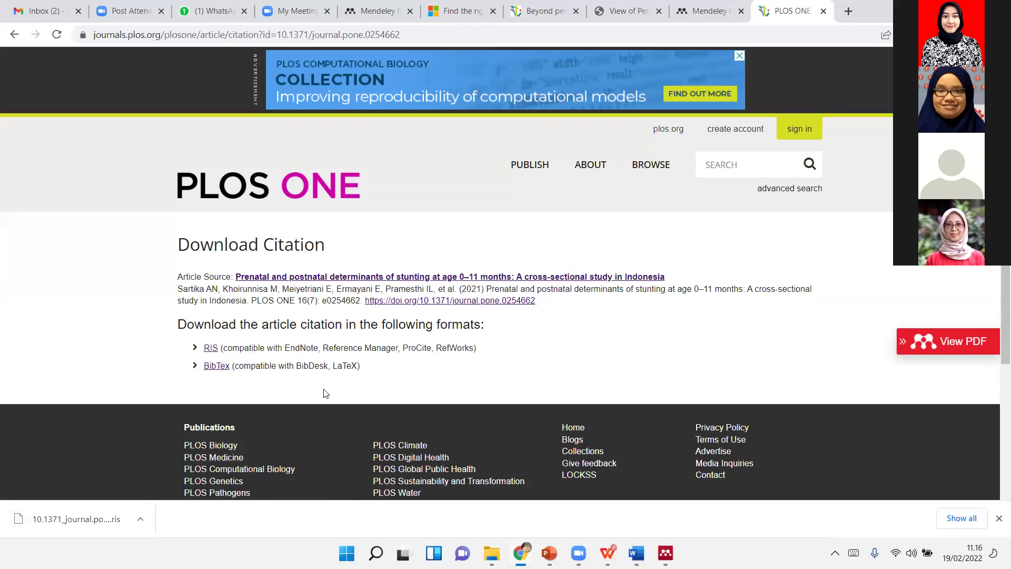
pyautogui.moveTo(664, 554)
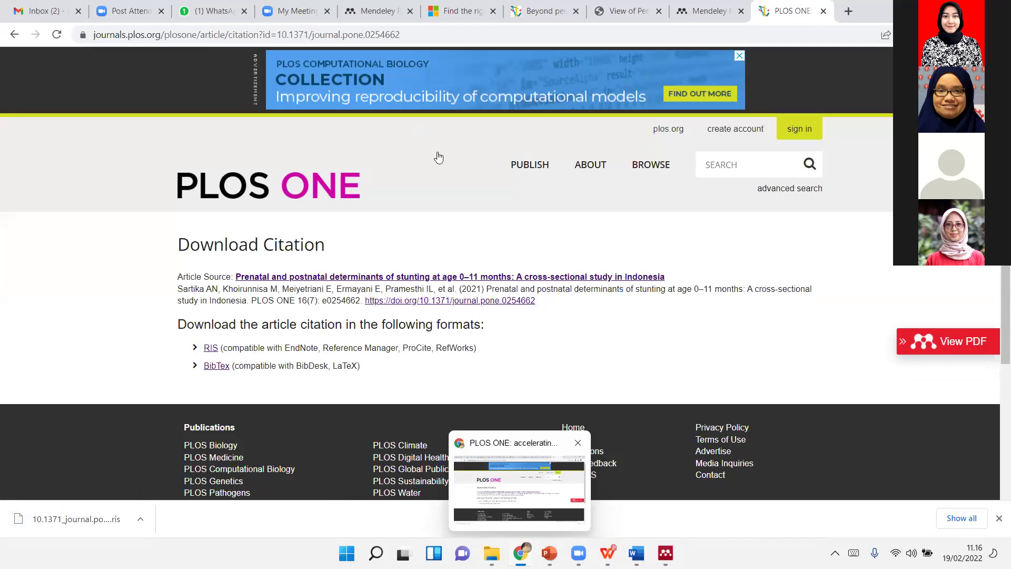
pyautogui.hotkey('ctrl', 'shift', 'Tab')
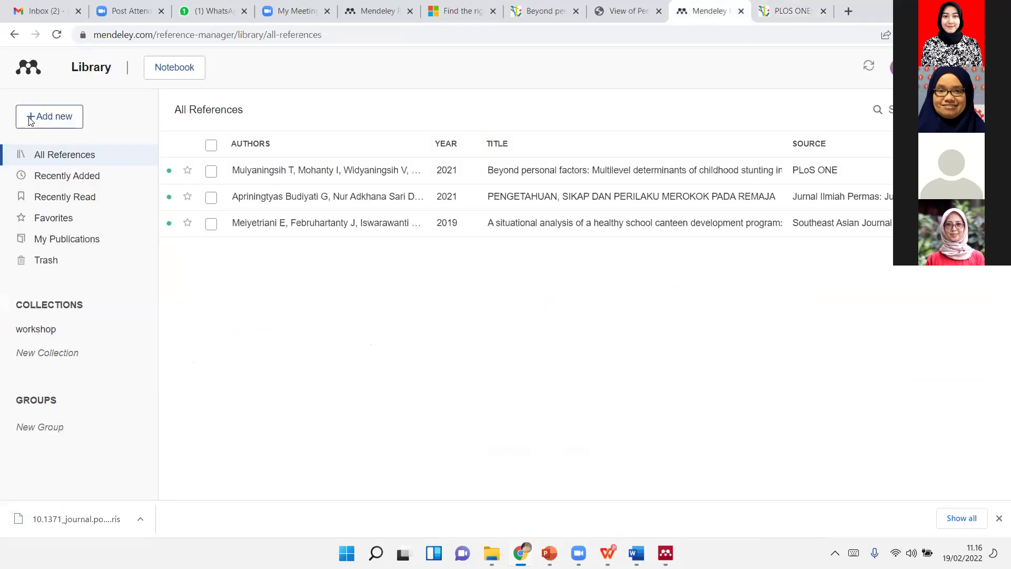
# Step: Import 10.1371_journal.pone.0254662.ris from Downloads via Add new > Import library > RIS
pyautogui.click(30, 118)
pyautogui.moveTo(64, 201)
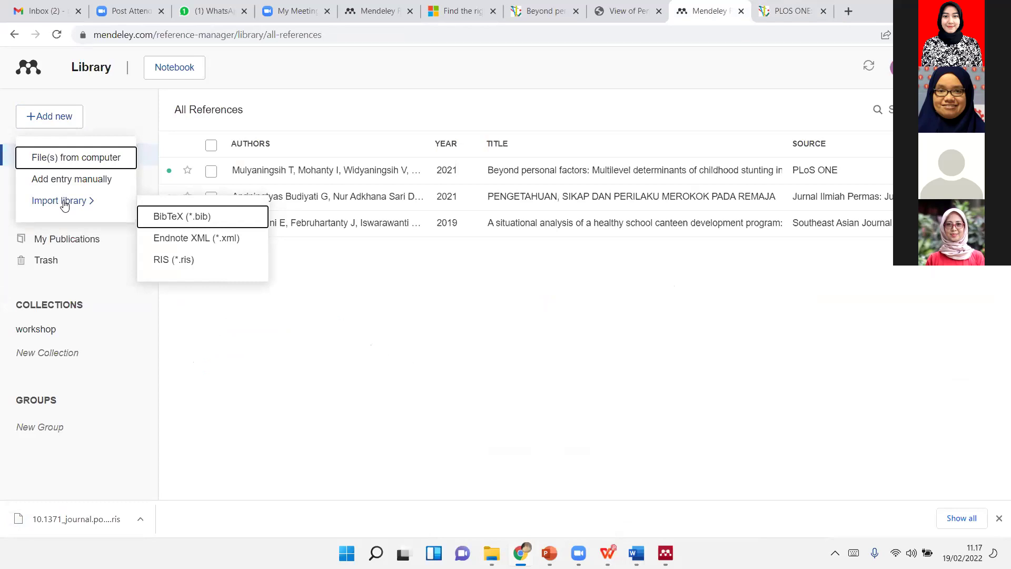
pyautogui.click(181, 260)
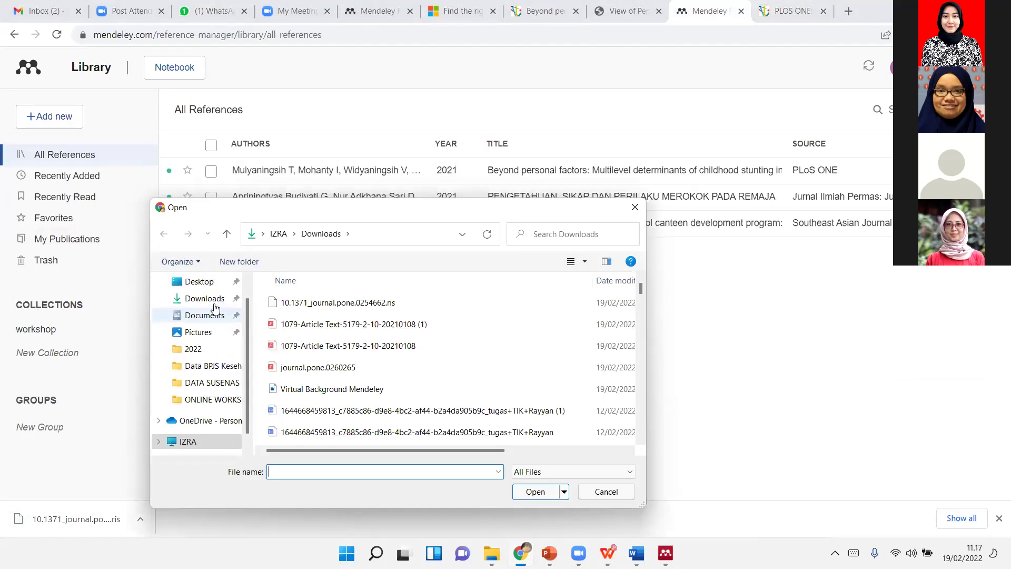
pyautogui.click(211, 298)
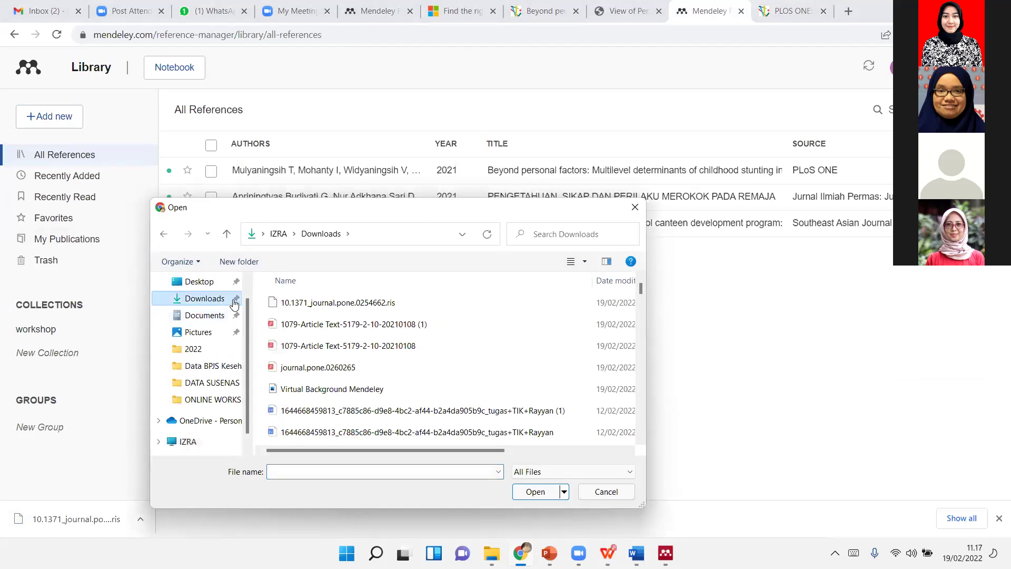
pyautogui.click(321, 304)
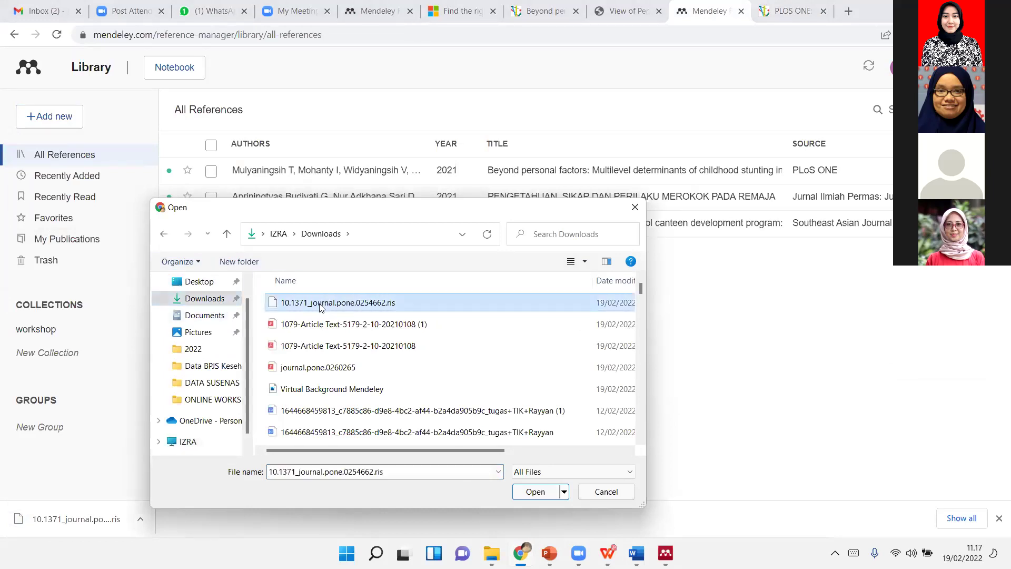
pyautogui.click(535, 495)
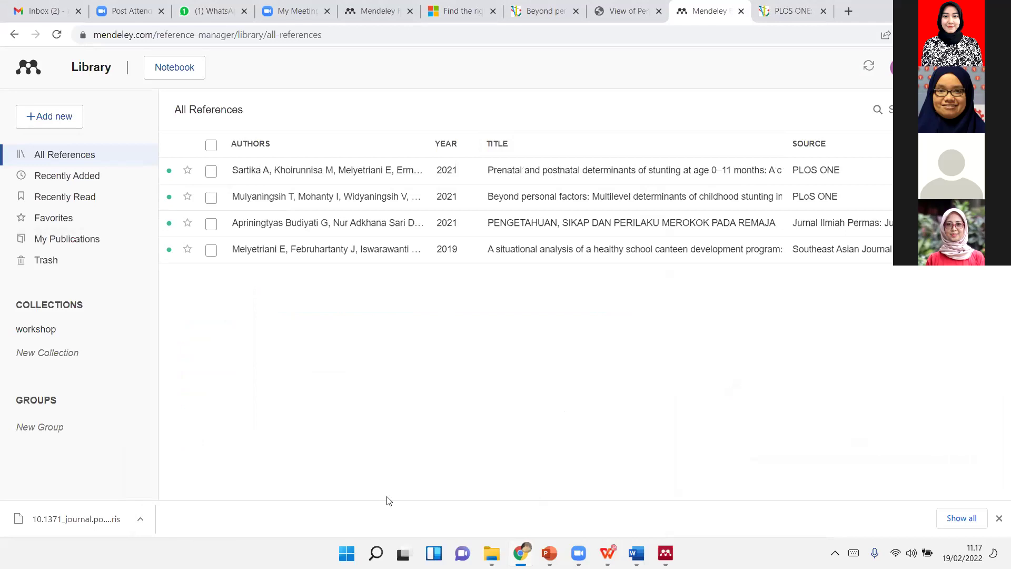
pyautogui.click(51, 123)
pyautogui.moveTo(93, 207)
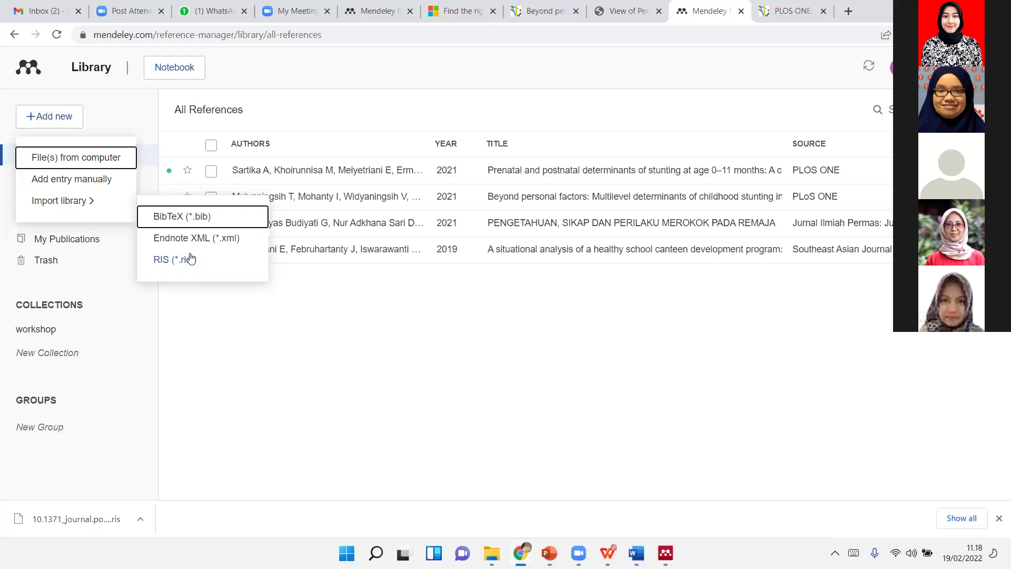
pyautogui.click(386, 360)
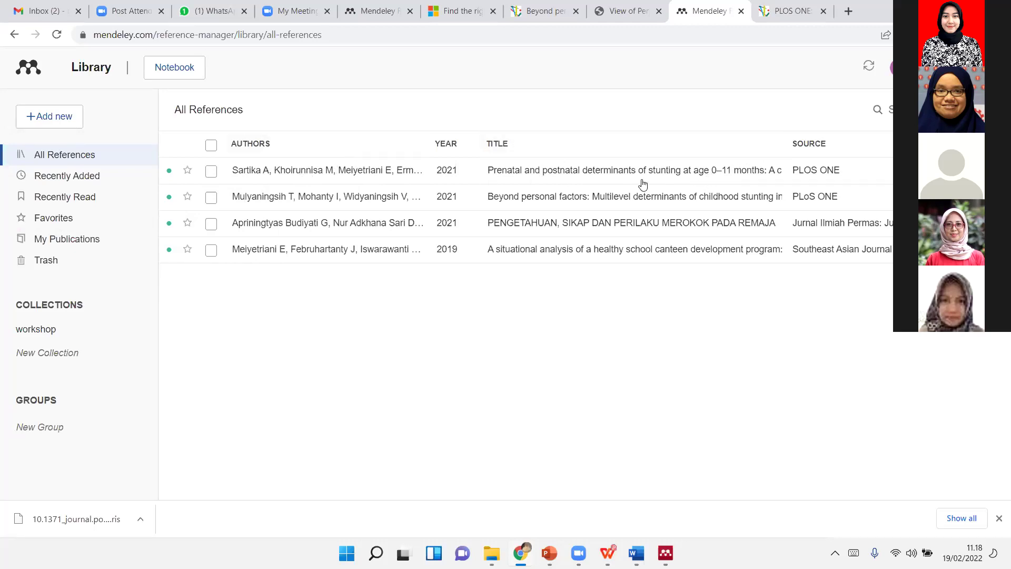
# Step: Inspect the Prenatal and postnatal determinants reference's Info panel, cancel the file dialog, and close the download bar and panel
pyautogui.click(557, 175)
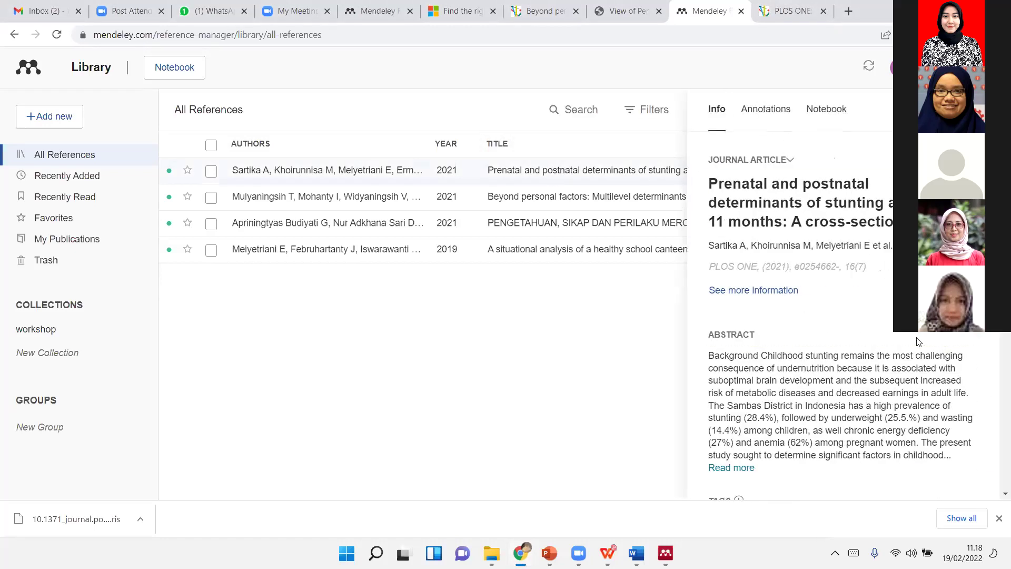
pyautogui.scroll(-5, 913, 340)
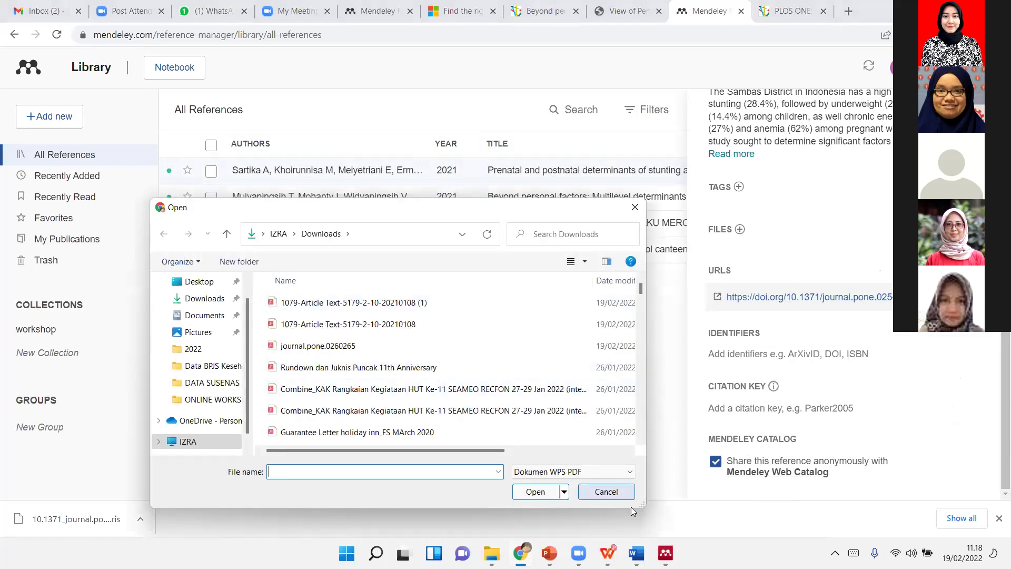
pyautogui.click(605, 491)
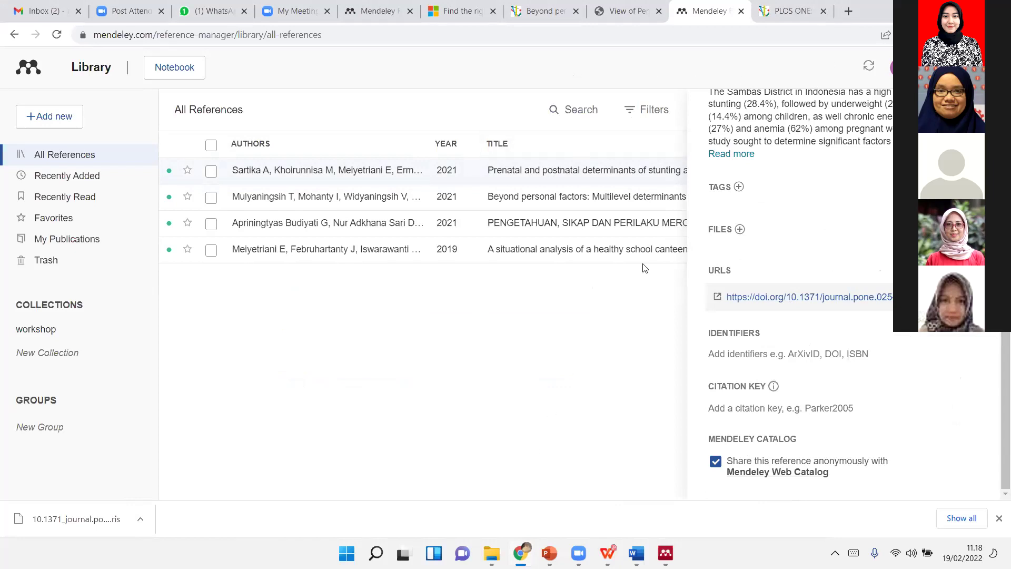
pyautogui.click(999, 518)
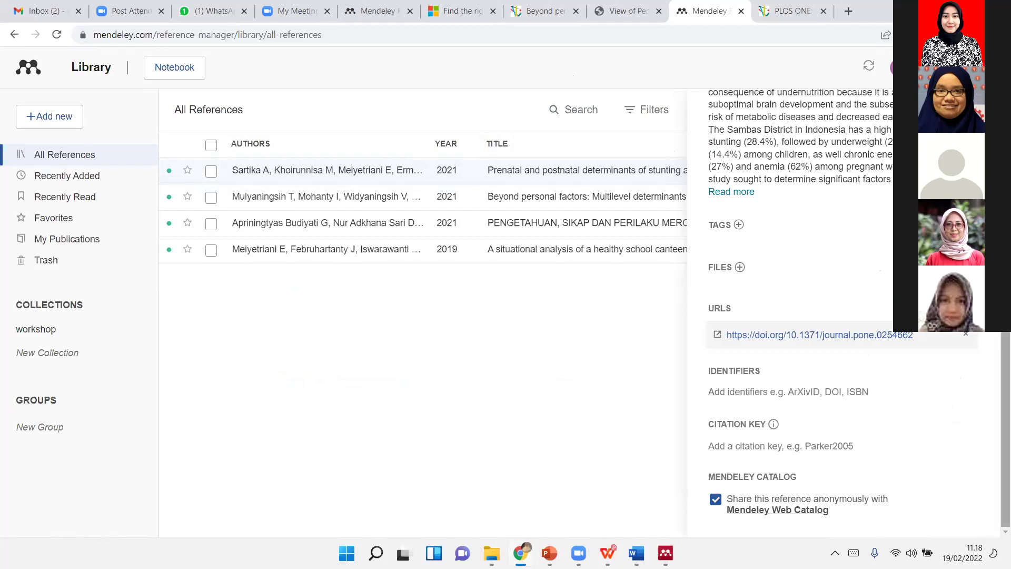
pyautogui.scroll(5, 842, 316)
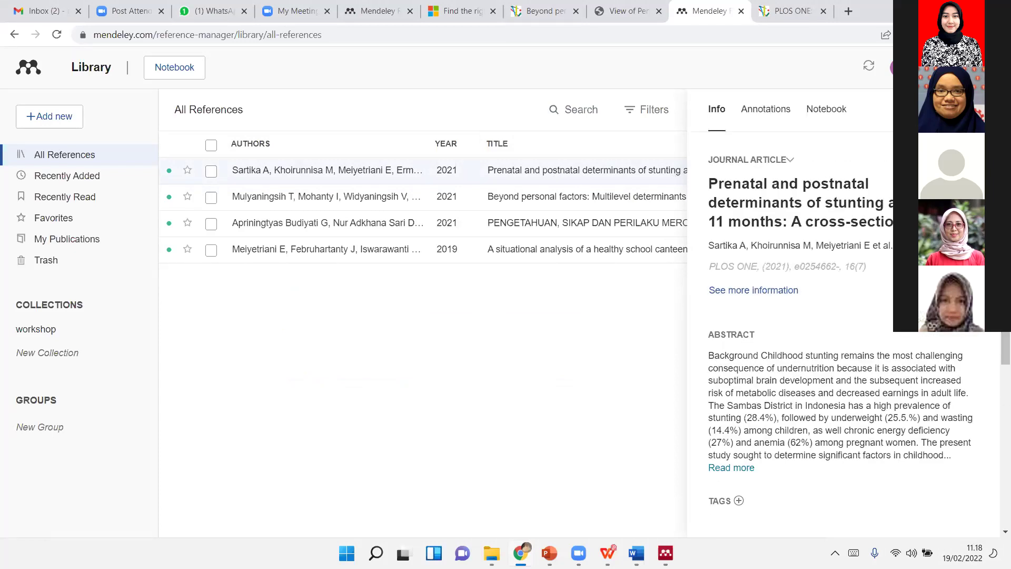
pyautogui.click(303, 281)
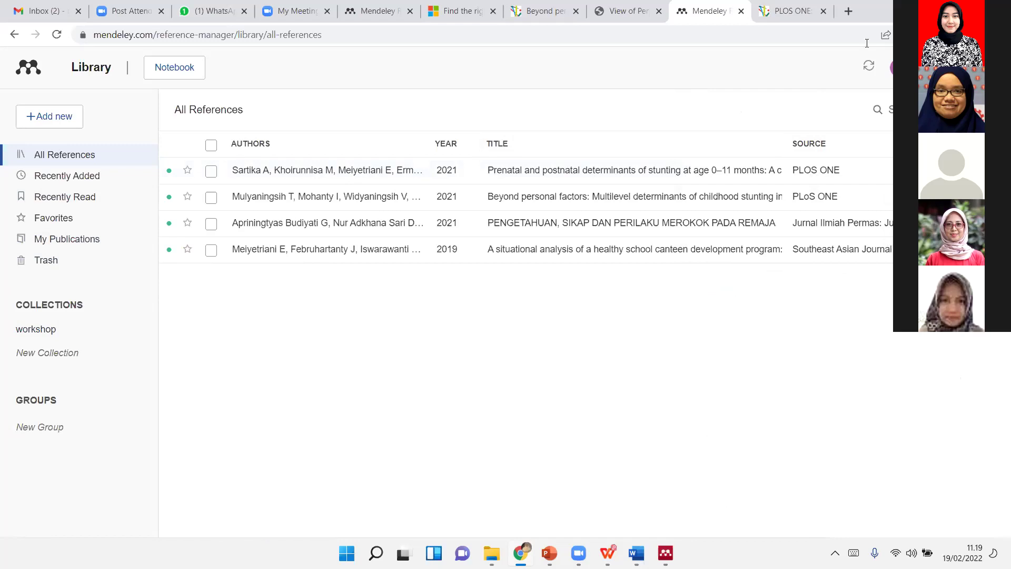
# Step: Open Google Scholar in a new tab by searching Google for 'google scholar'
pyautogui.click(848, 11)
pyautogui.write('google ')
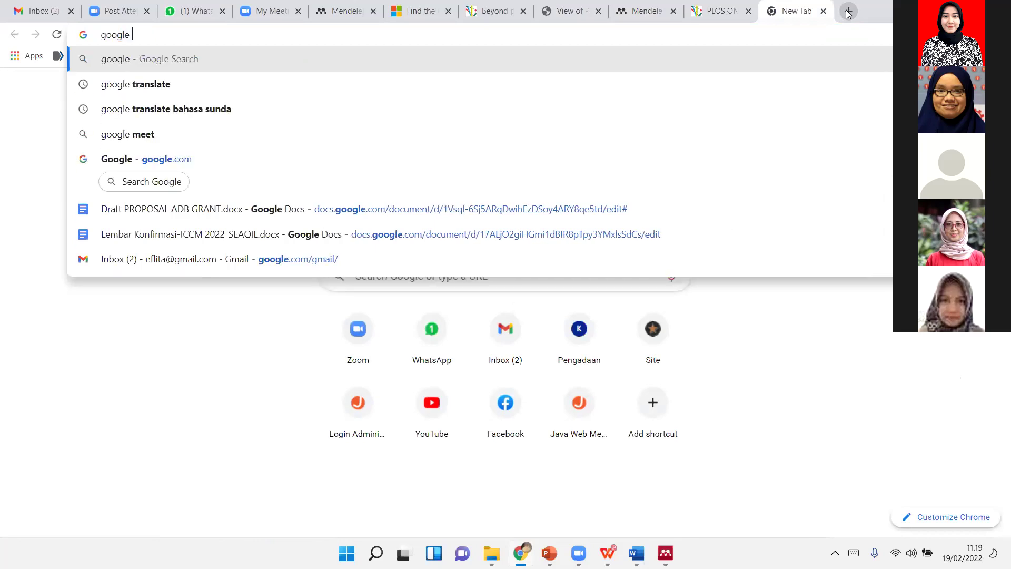
pyautogui.write('scholar')
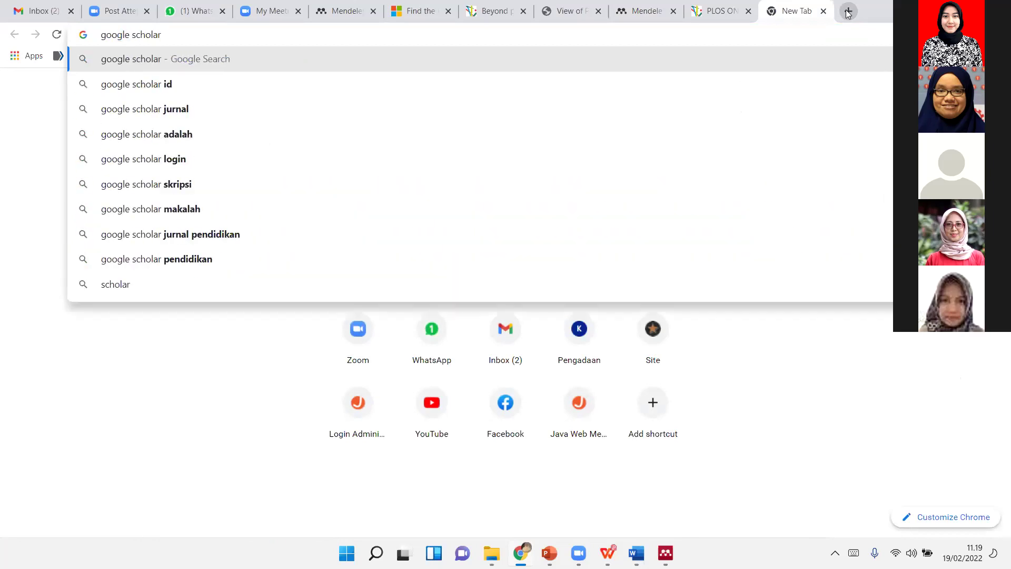
pyautogui.press('Return')
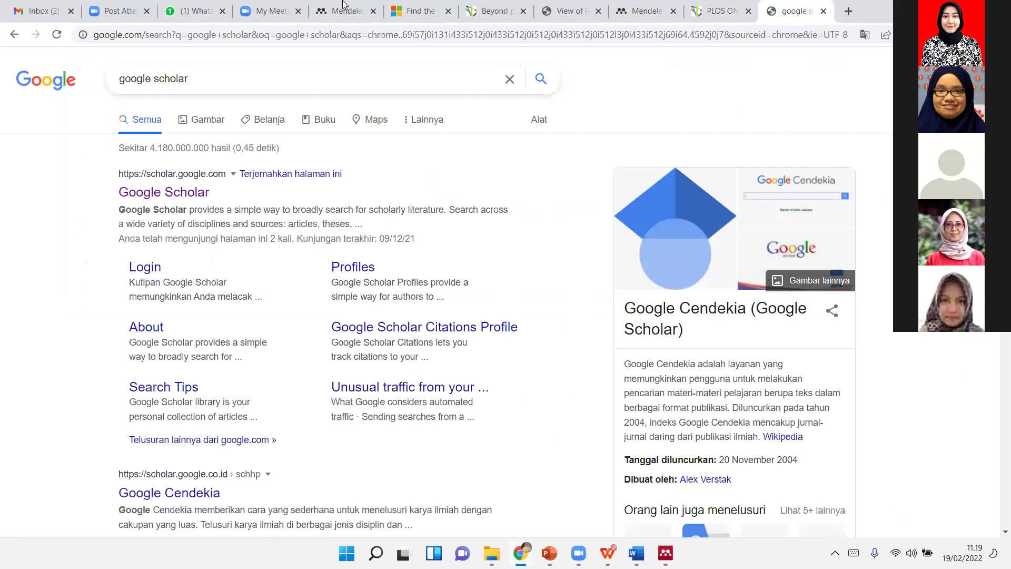
pyautogui.click(178, 200)
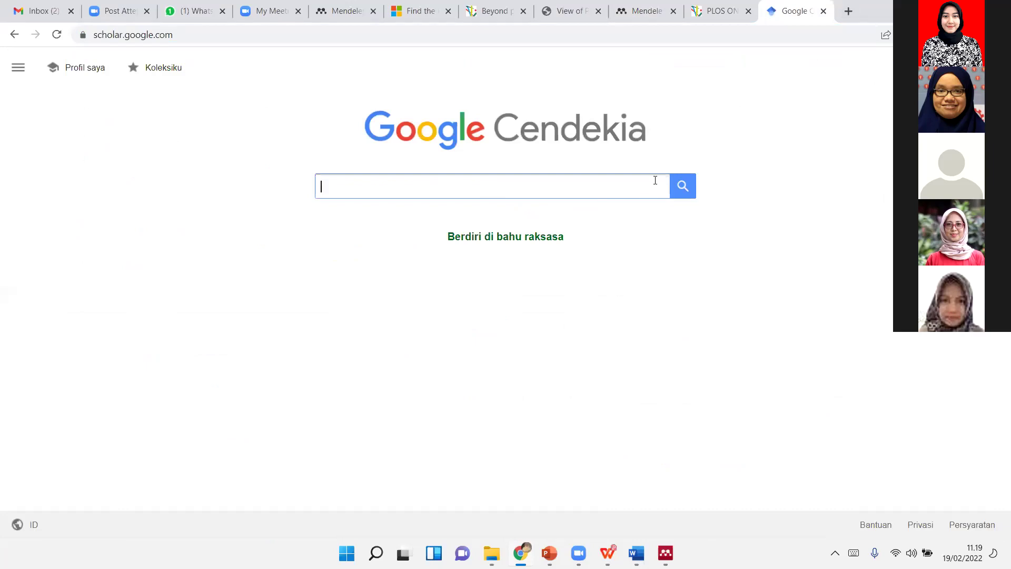
# Step: Search Scholar for 'obesity in children indonesia' using the autocomplete suggestion
pyautogui.write('obe')
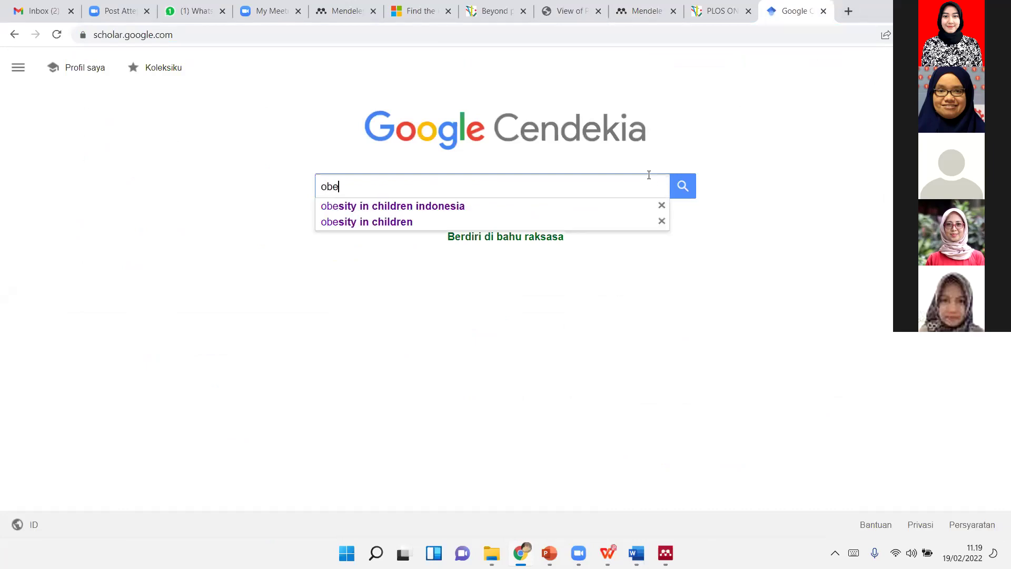
pyautogui.write('sity')
pyautogui.press('Down')
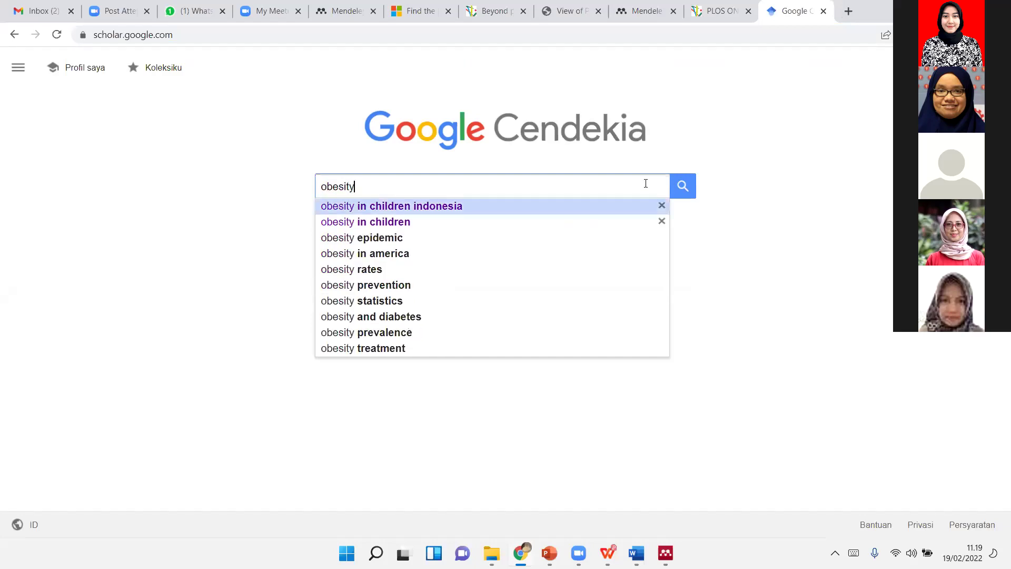
pyautogui.press('Return')
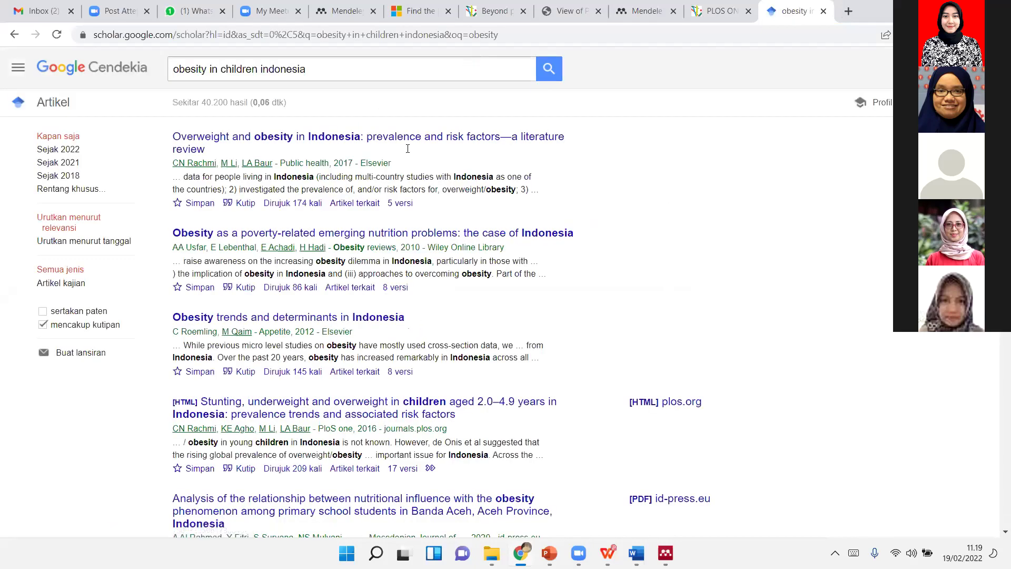
# Step: Show the Kutip citation formats for the third result, 'Obesity trends and determinants in Indonesia'
pyautogui.scroll(-6, 323, 283)
pyautogui.scroll(6, 323, 283)
pyautogui.scroll(-10, 323, 282)
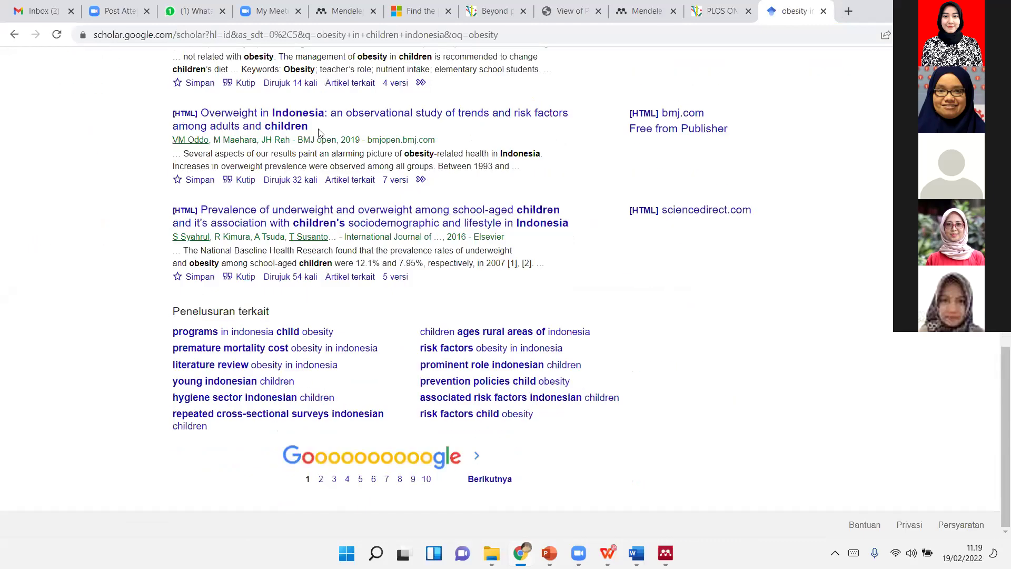
pyautogui.scroll(10, 322, 98)
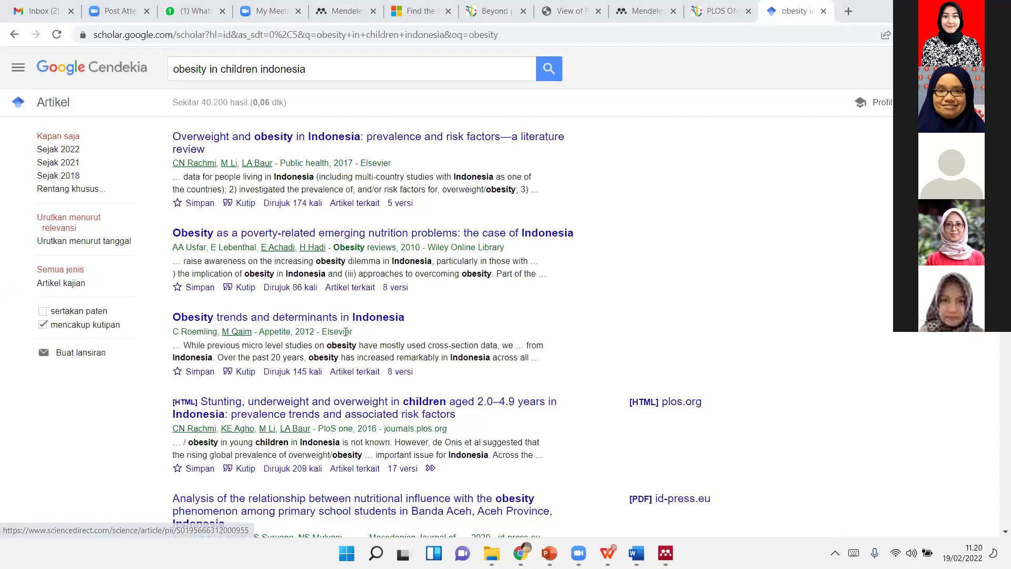
pyautogui.click(246, 377)
pyautogui.click(247, 375)
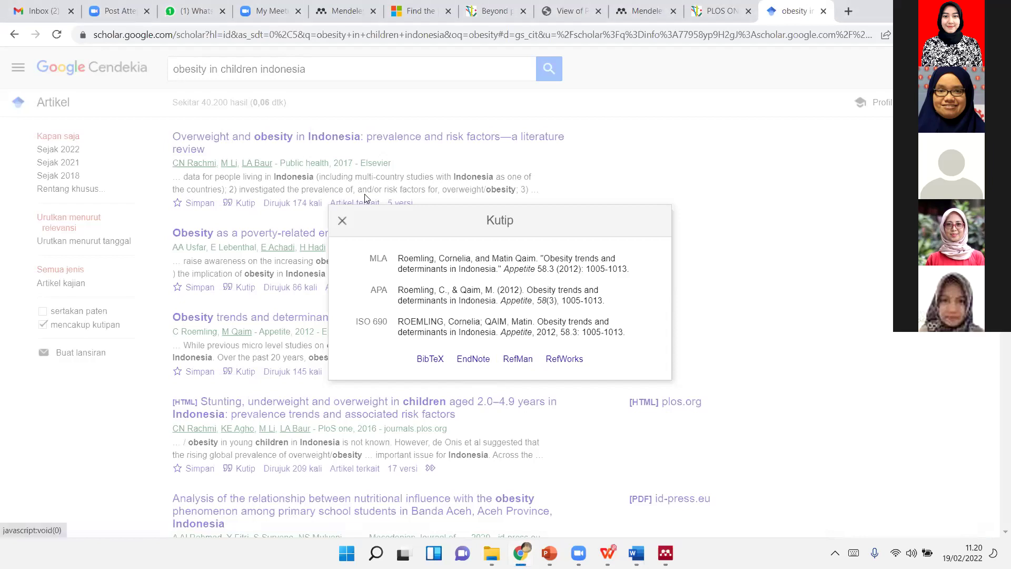
# Step: Download the Roemling & Qaim paper's EndNote citation as scholar (1).enw, then switch to Mendeley
pyautogui.click(365, 194)
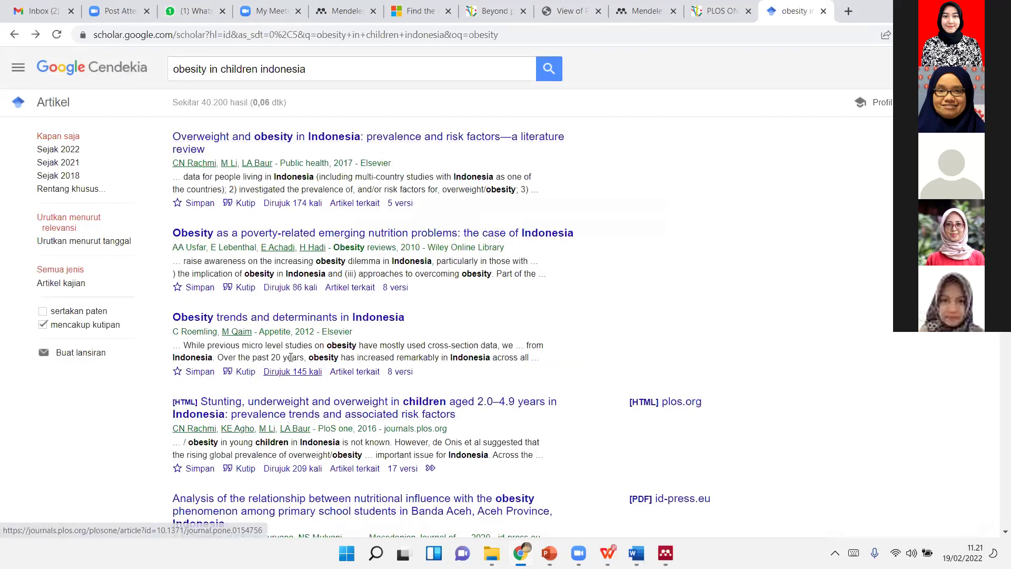
pyautogui.click(245, 373)
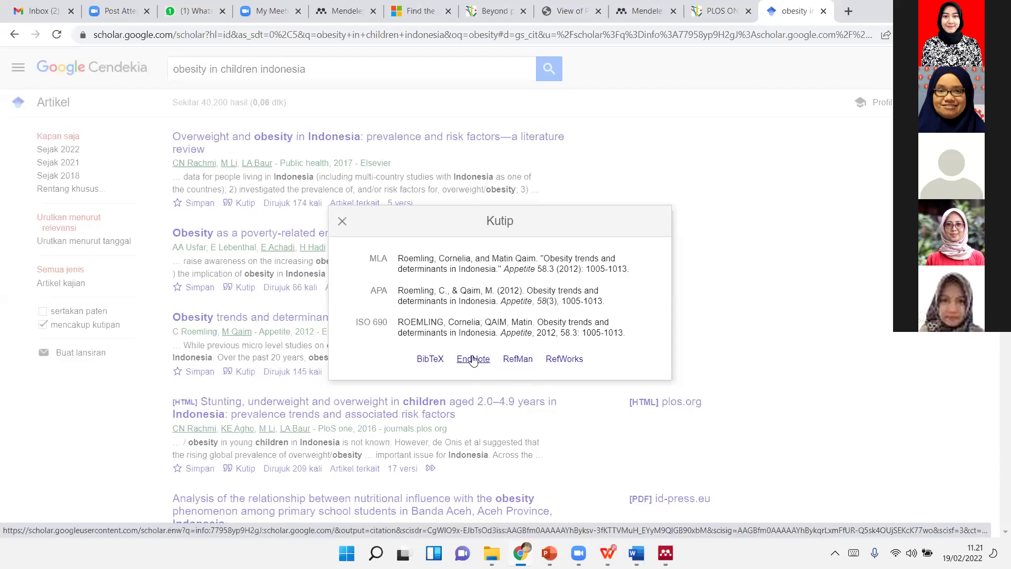
pyautogui.click(472, 361)
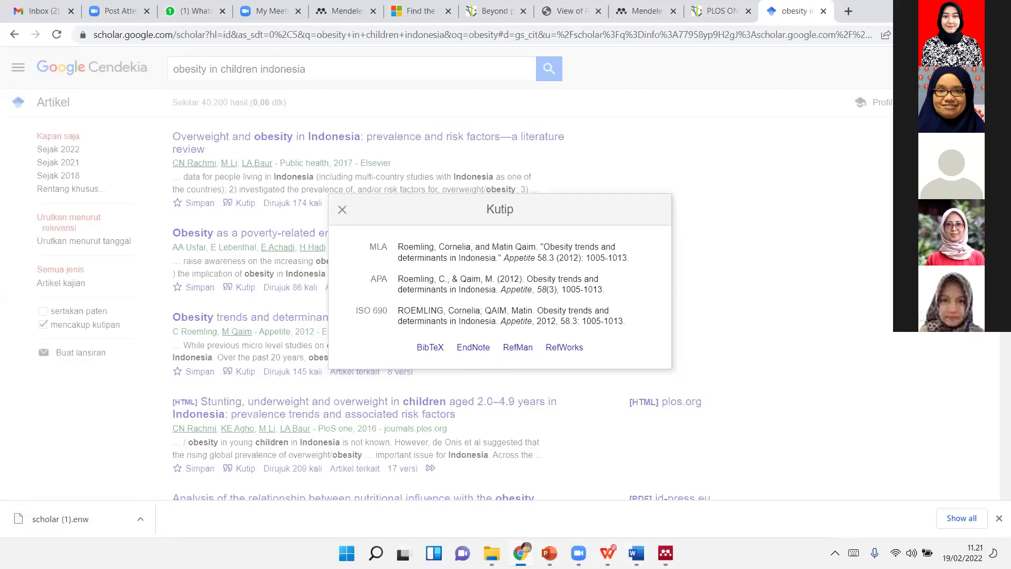
pyautogui.moveTo(667, 551)
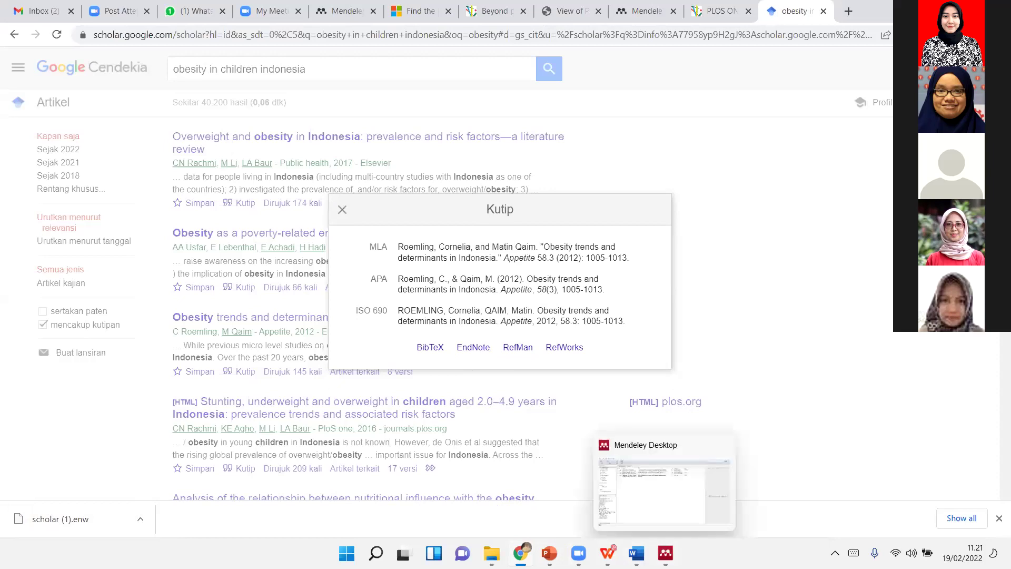
pyautogui.click(361, 11)
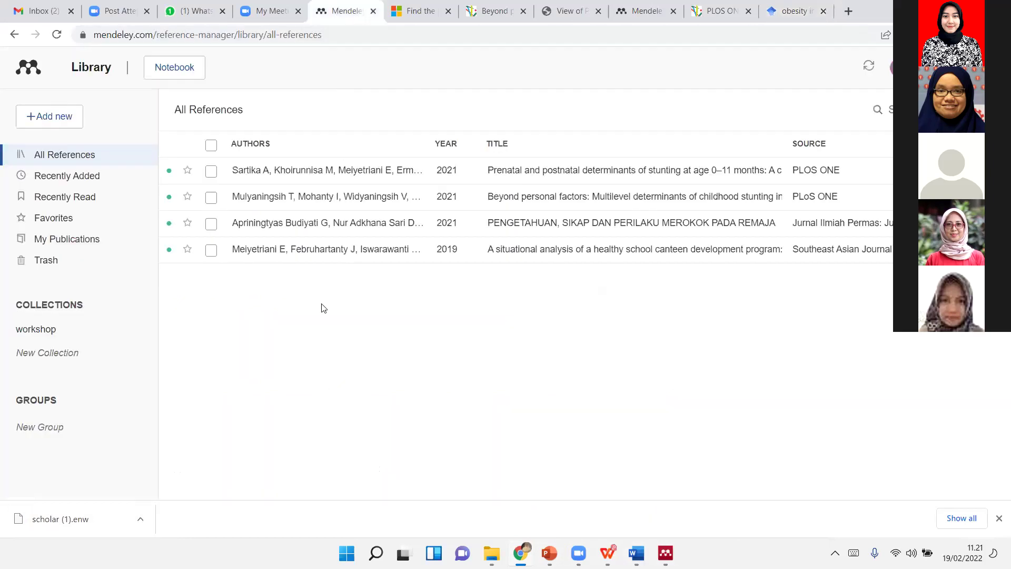
# Step: Start an EndNote XML import, browse Downloads, cancel it, and go back to the Google Scholar tab
pyautogui.click(50, 118)
pyautogui.moveTo(69, 205)
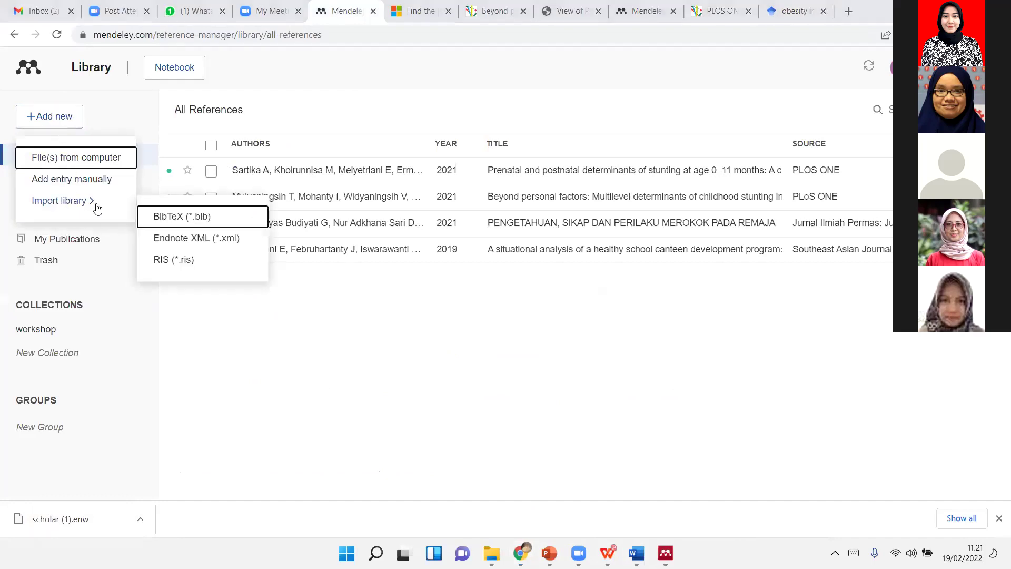
pyautogui.click(209, 241)
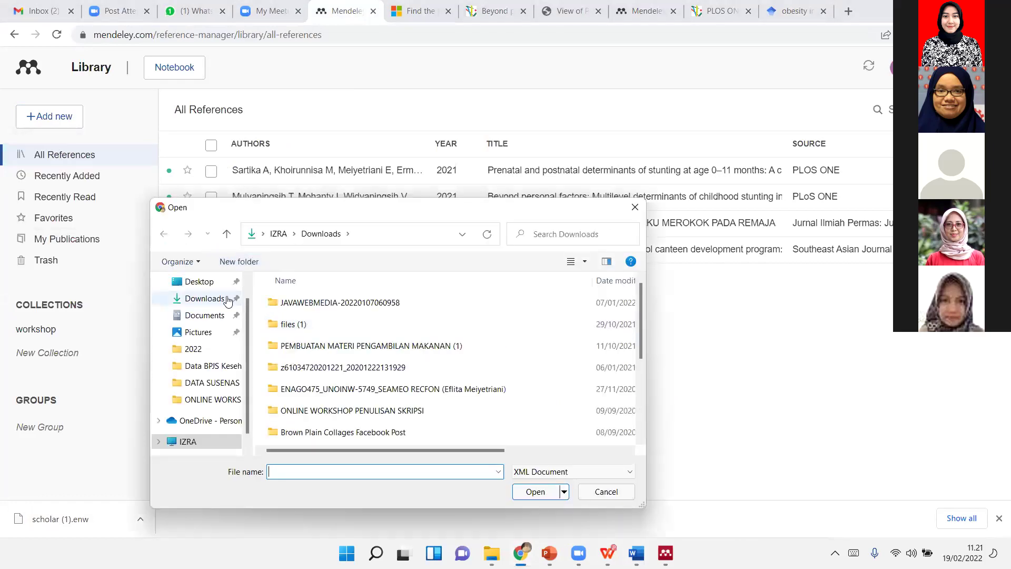
pyautogui.scroll(-3, 640, 351)
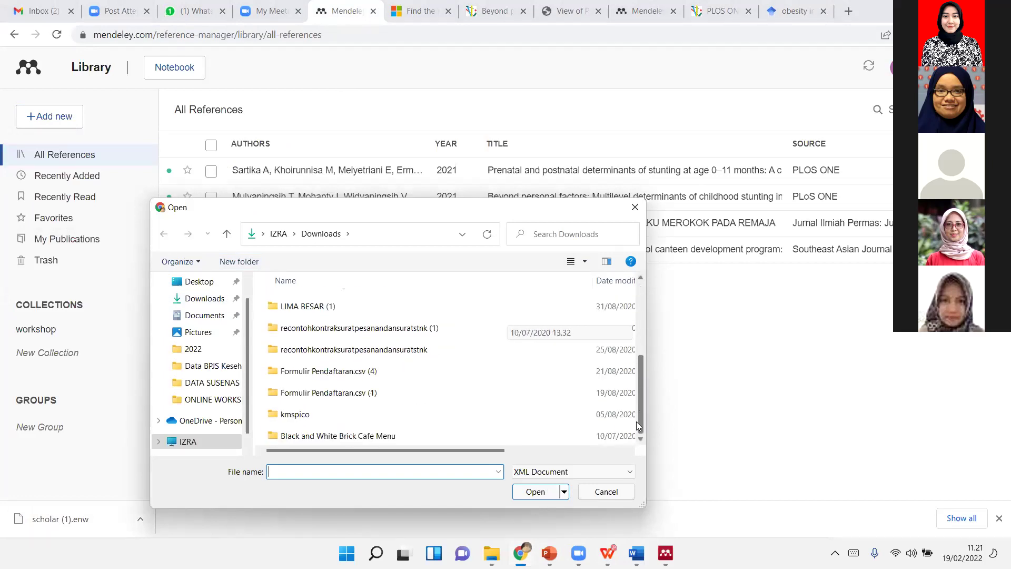
pyautogui.scroll(2, 641, 327)
pyautogui.scroll(1, 643, 290)
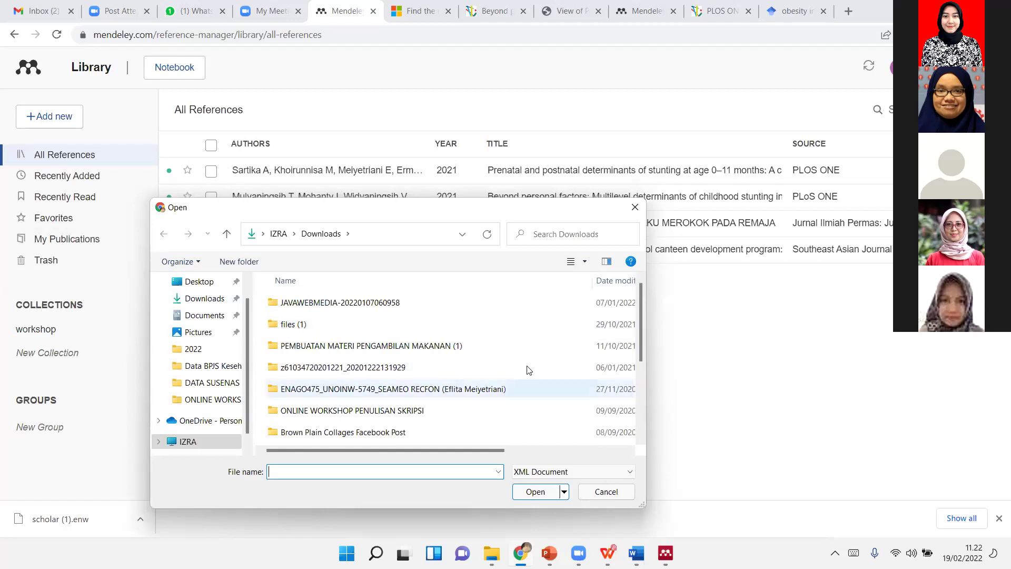
pyautogui.click(595, 107)
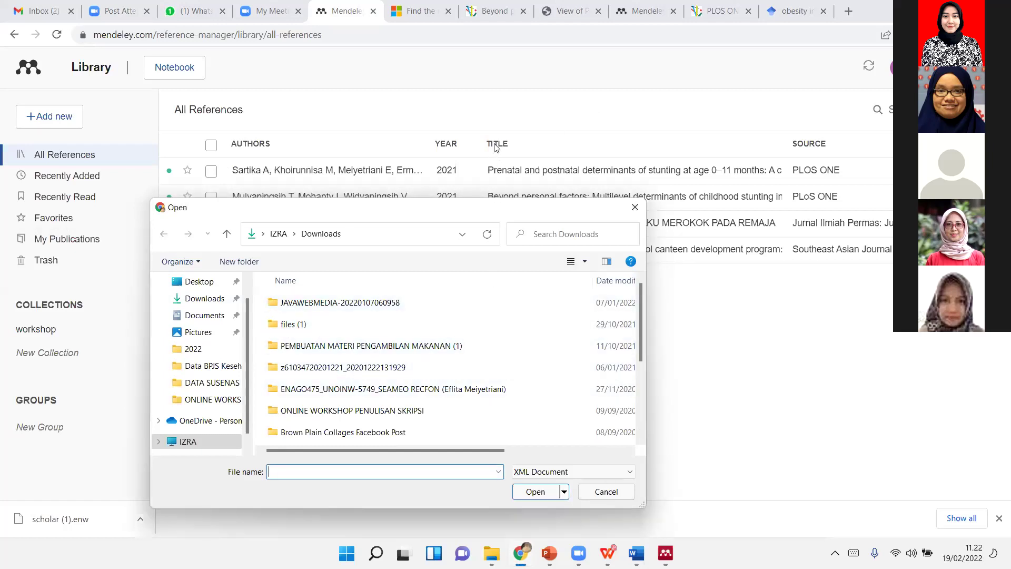
pyautogui.moveTo(642, 337); pyautogui.dragTo(649, 302)
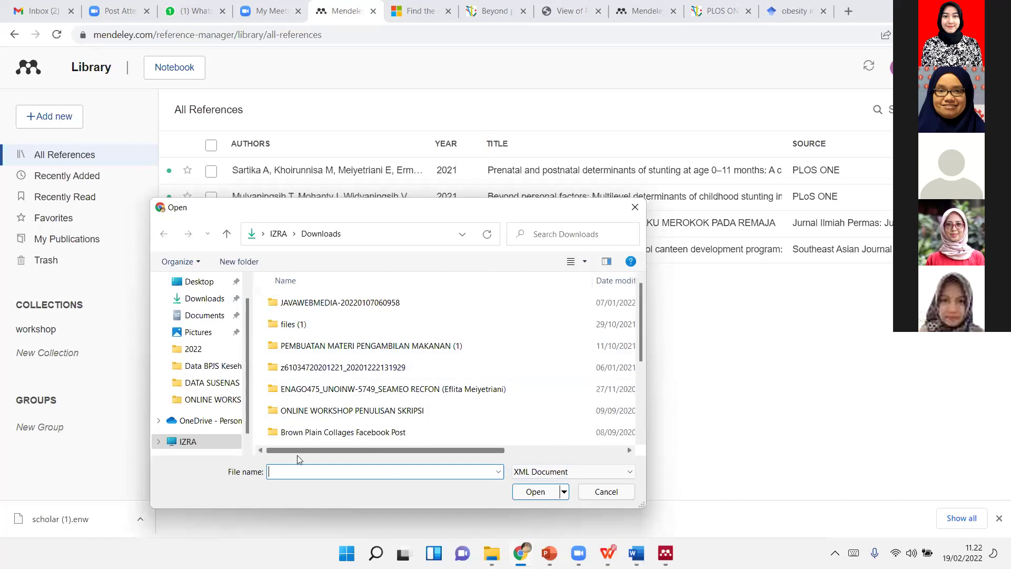
pyautogui.click(606, 491)
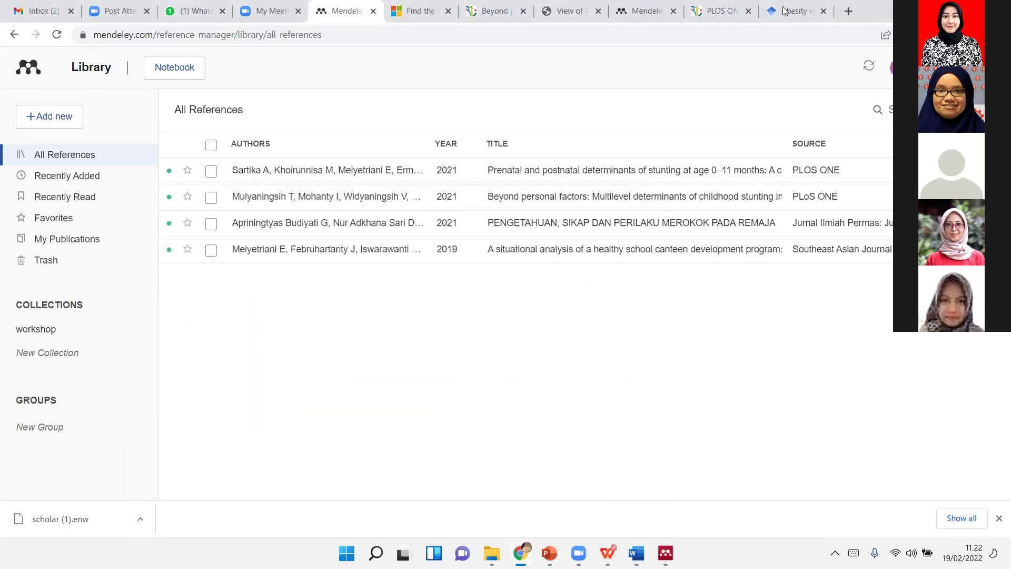
pyautogui.click(815, 11)
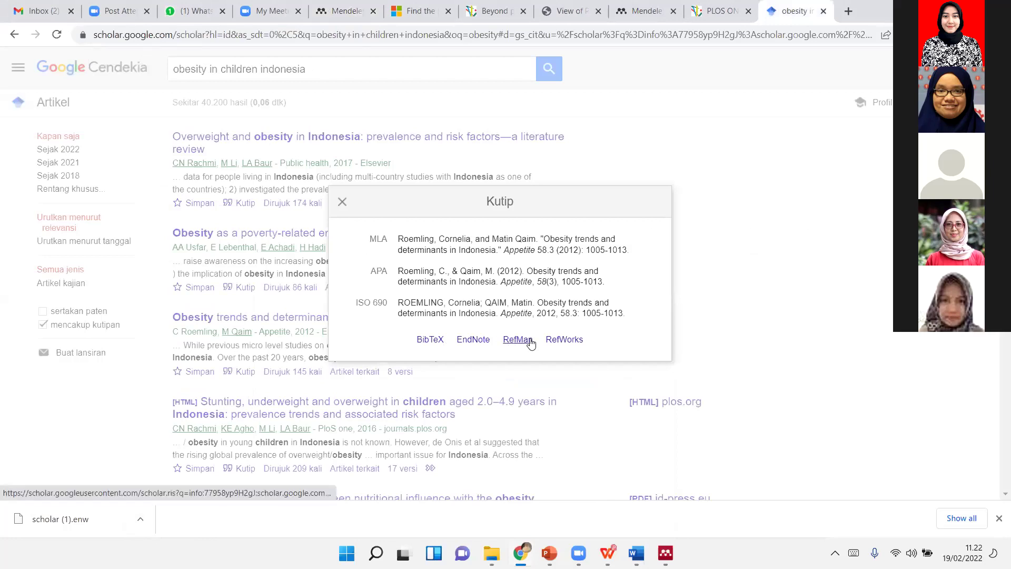
# Step: Copy the full BibTeX record for Roemling & Qaim 2012 from Scholar, then bring up Mendeley Desktop
pyautogui.click(430, 341)
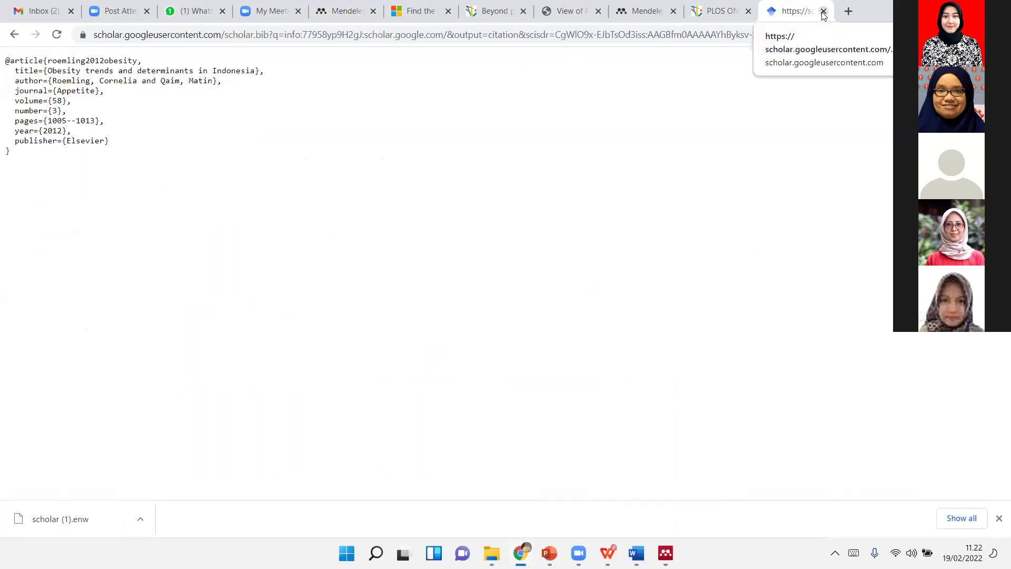
pyautogui.click(14, 34)
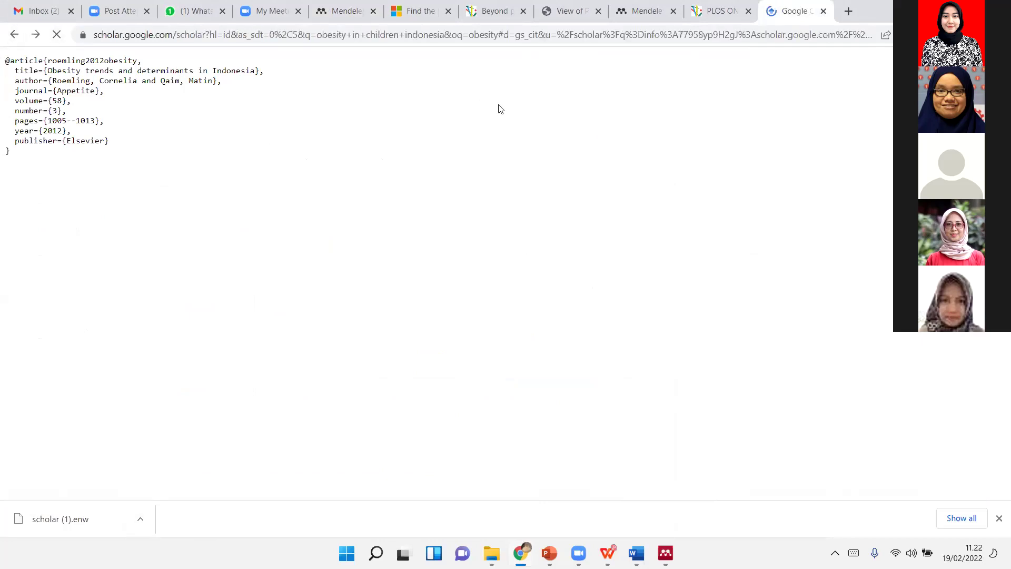
pyautogui.click(432, 342)
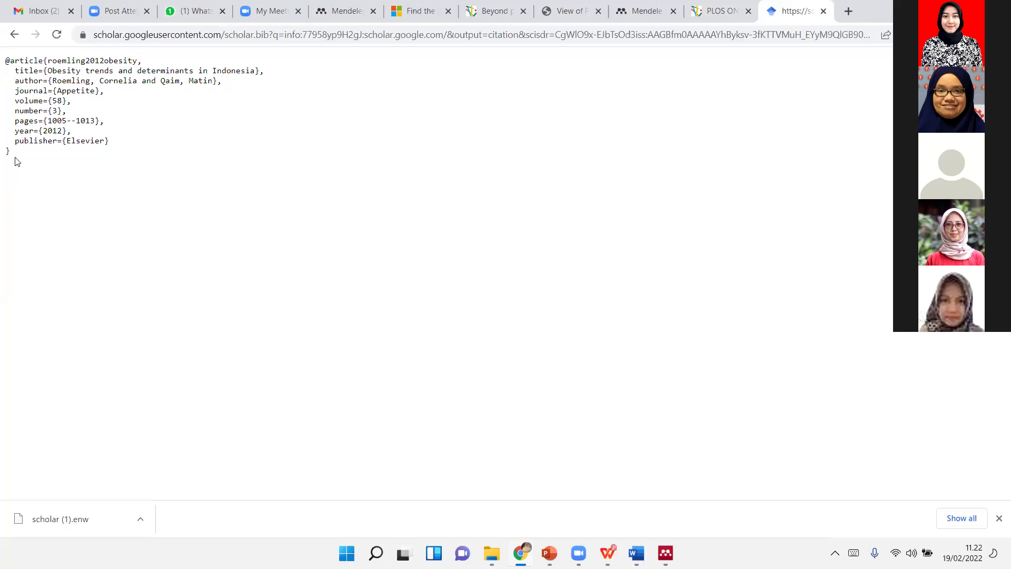
pyautogui.moveTo(16, 162); pyautogui.dragTo(2, 56)
pyautogui.rightClick(40, 96)
pyautogui.click(58, 107)
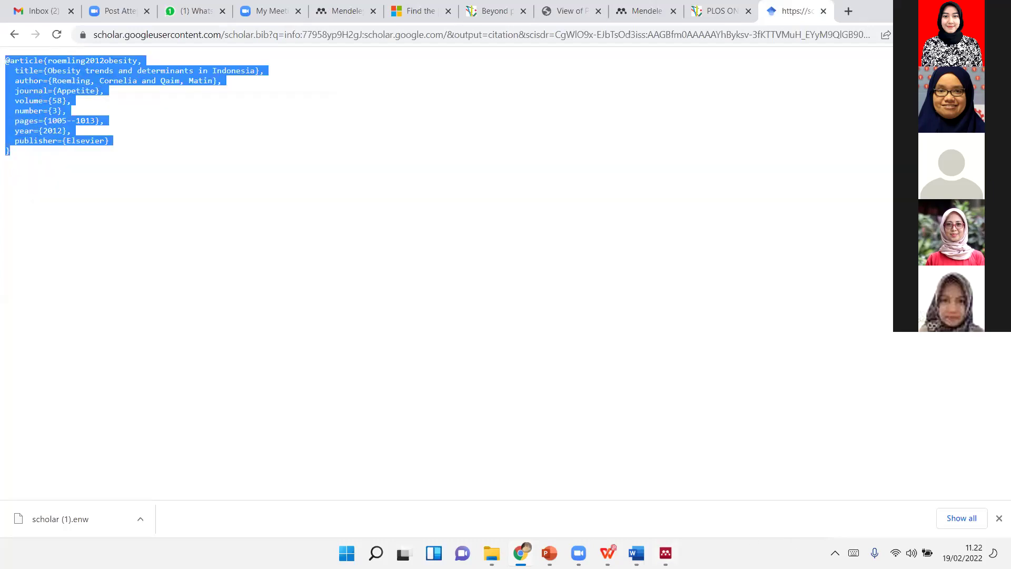
pyautogui.click(665, 553)
pyautogui.click(17, 25)
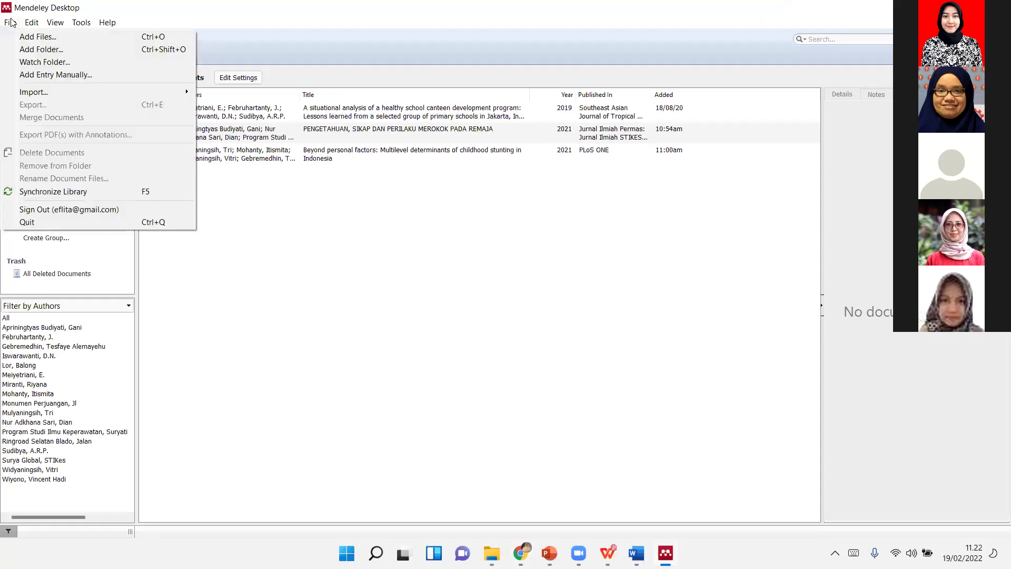
# Step: Import 2910056.bib into the Mendeley Desktop library, then return to the Scholar BibTeX page
pyautogui.moveTo(116, 96)
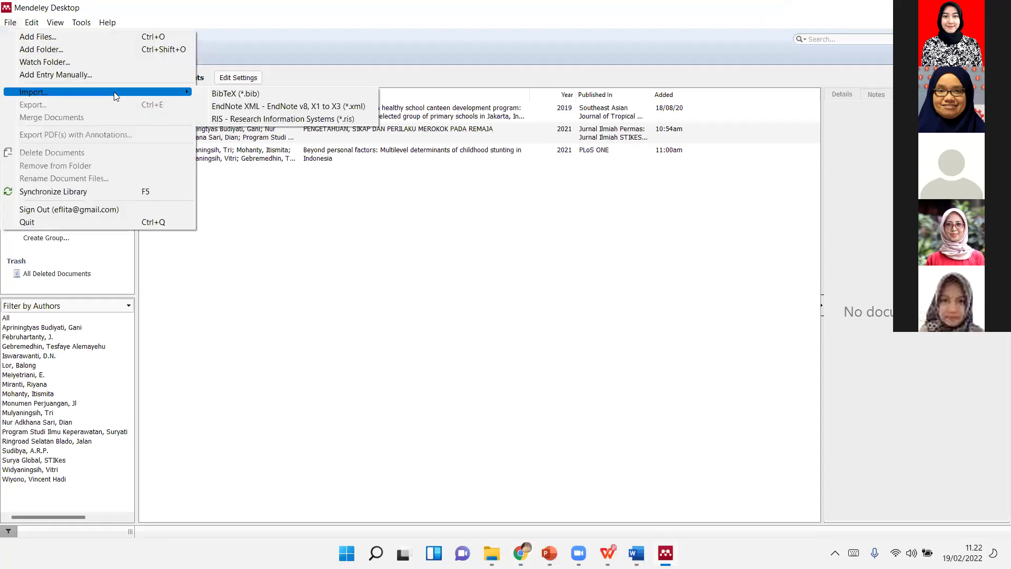
pyautogui.click(251, 94)
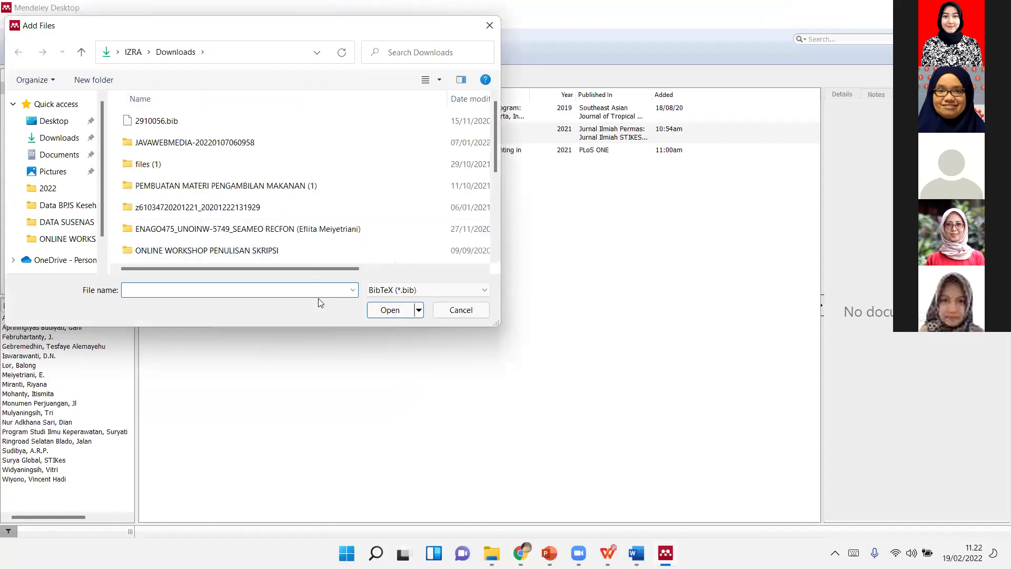
pyautogui.click(174, 123)
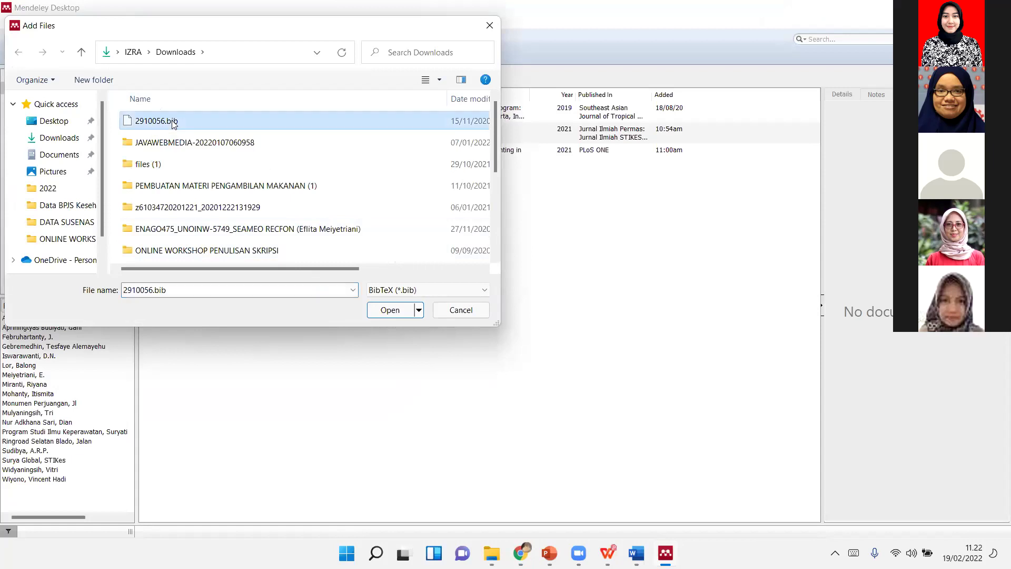
pyautogui.click(390, 311)
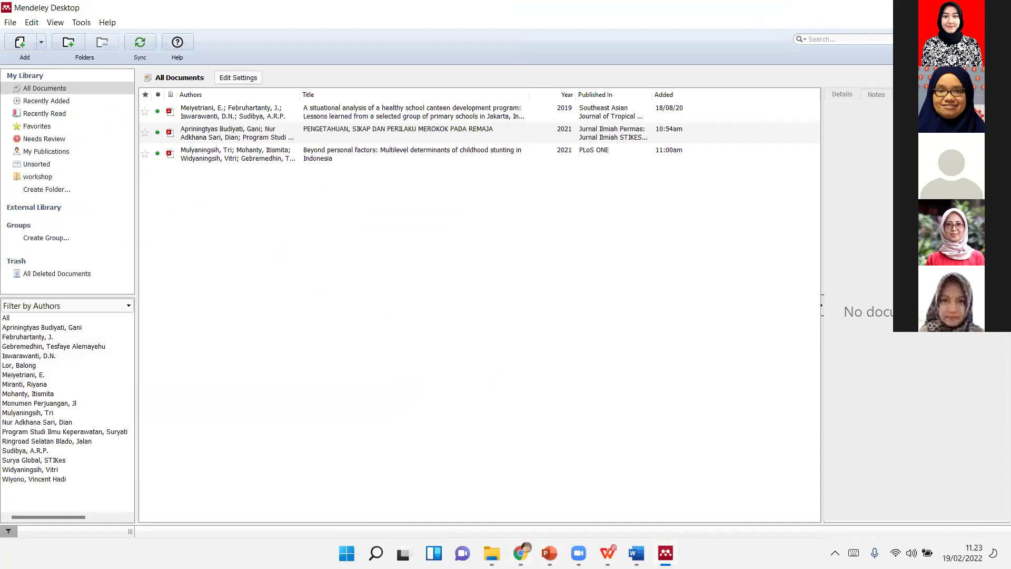
pyautogui.click(512, 547)
pyautogui.click(95, 51)
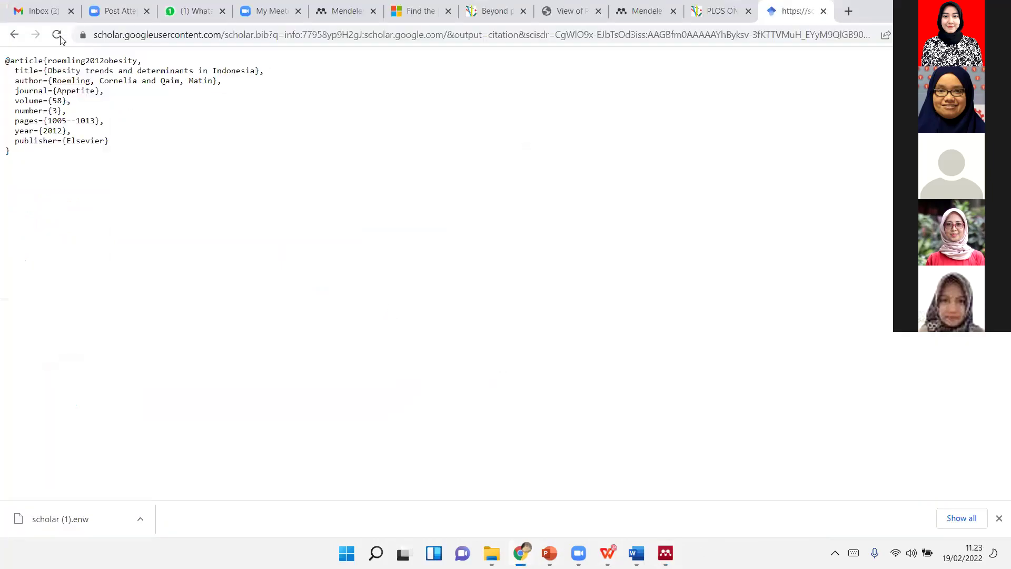
# Step: Download the Roemling & Qaim citation as scholar (13).ris and return to the Mendeley web library
pyautogui.click(15, 35)
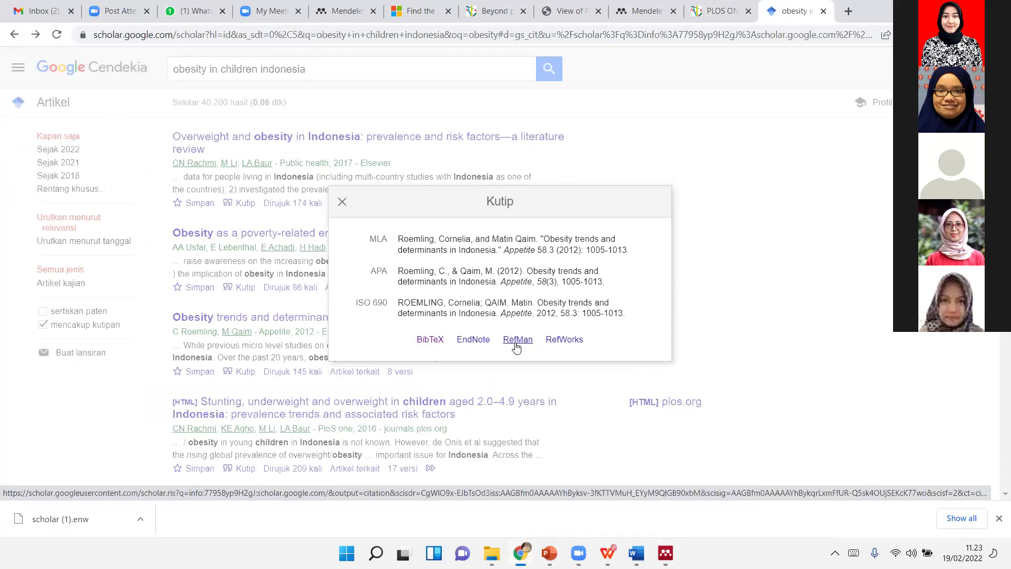
pyautogui.click(519, 342)
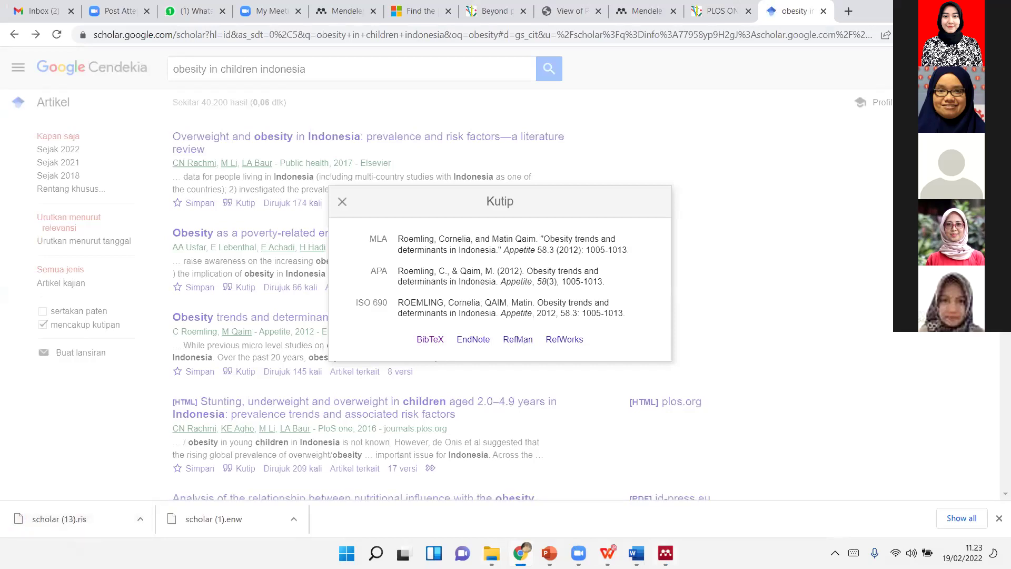
pyautogui.click(344, 12)
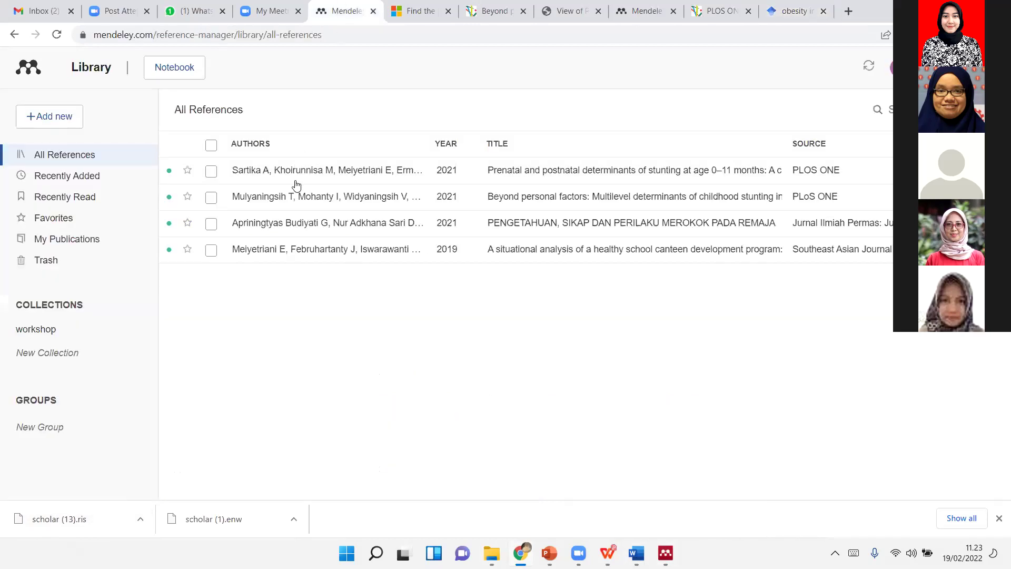
# Step: Import scholar (13).ris to add the Roemling & Qaim 2012 Appetite paper, then return to Scholar
pyautogui.click(33, 119)
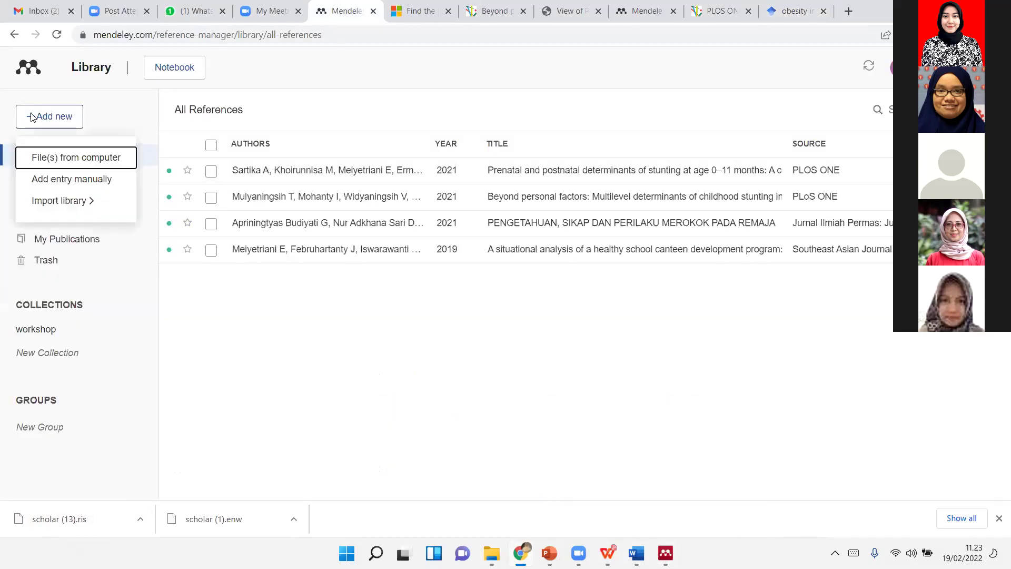
pyautogui.click(75, 202)
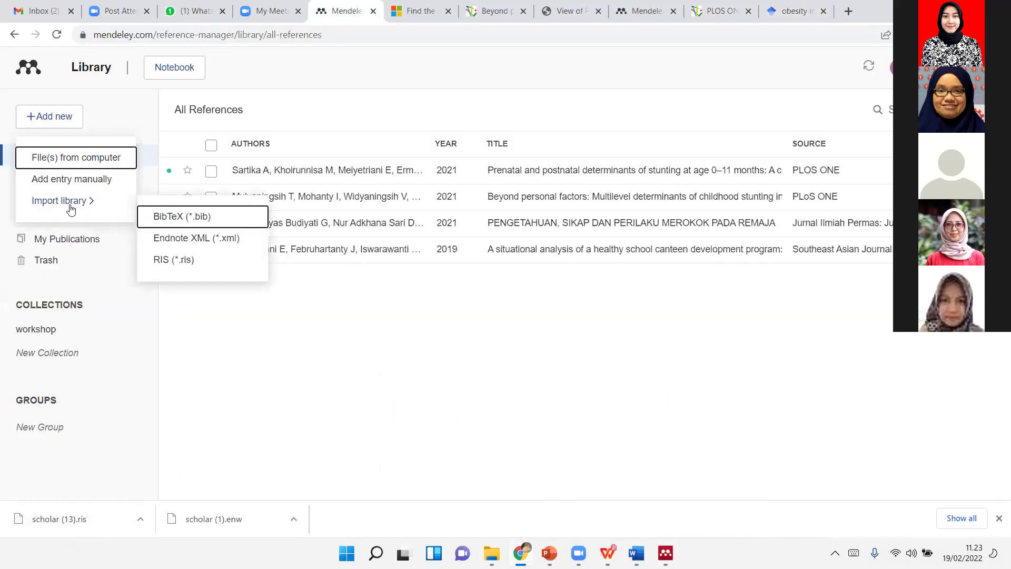
pyautogui.click(163, 262)
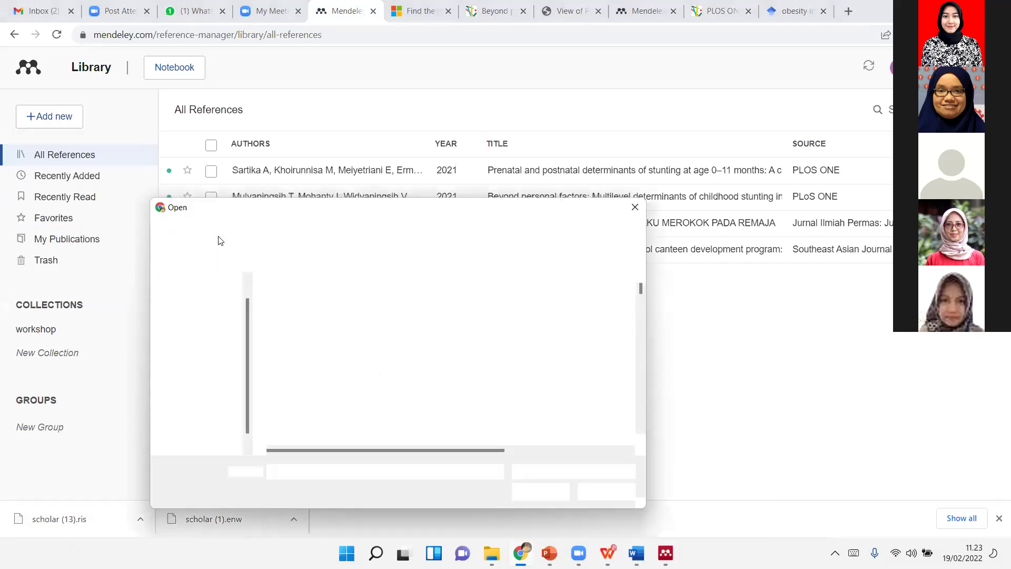
pyautogui.click(310, 304)
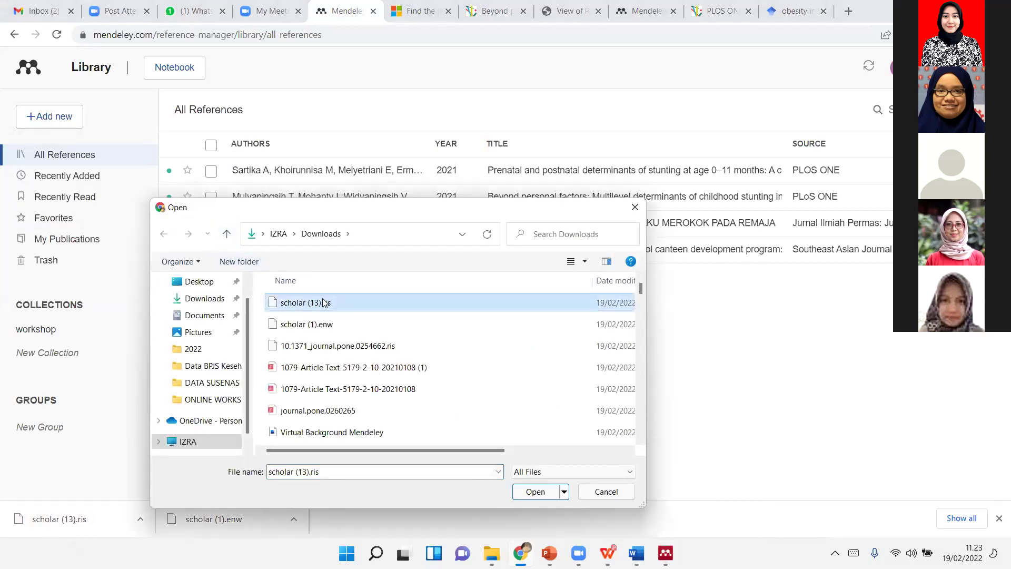
pyautogui.click(533, 491)
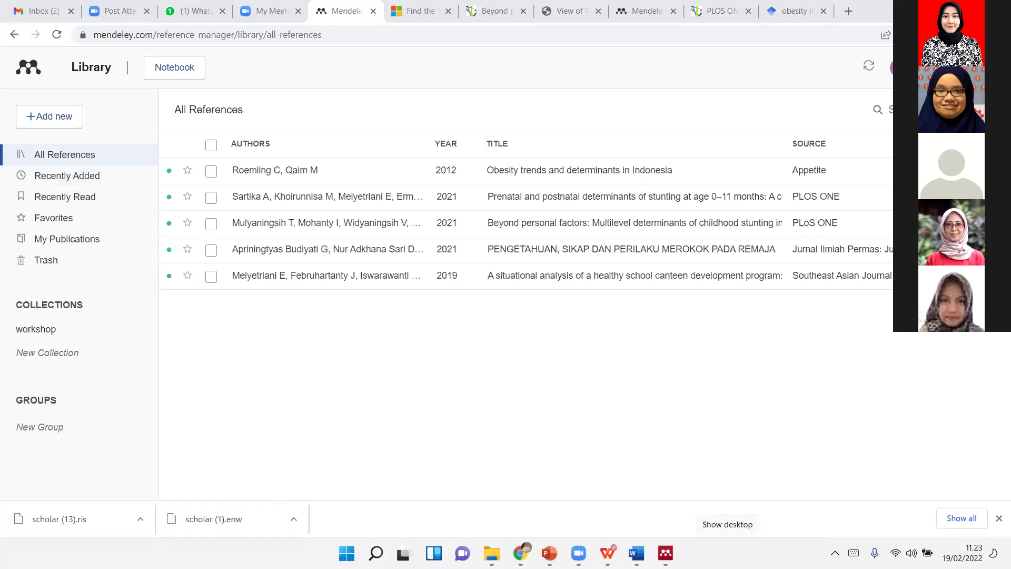
pyautogui.moveTo(666, 553)
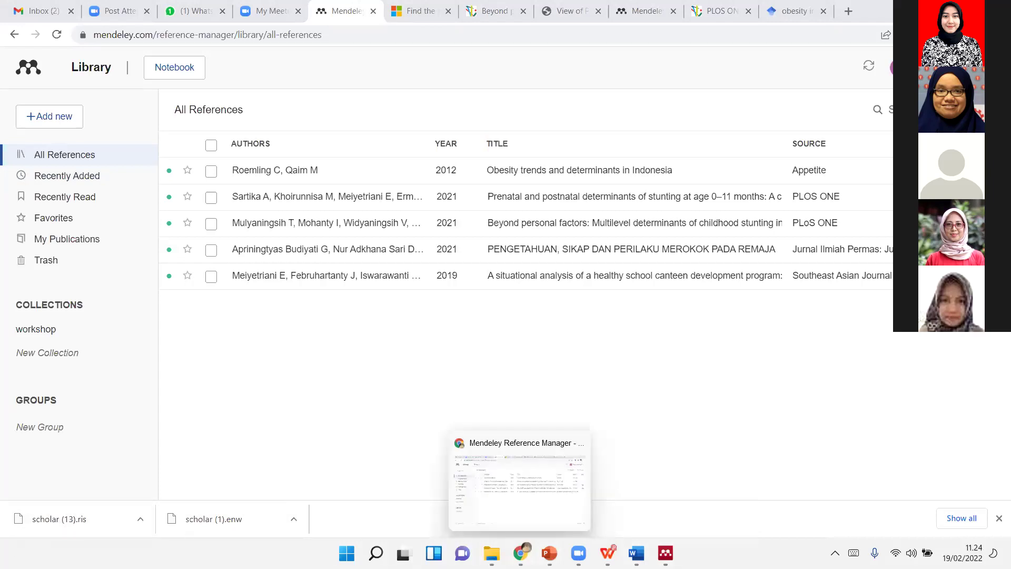
pyautogui.click(521, 474)
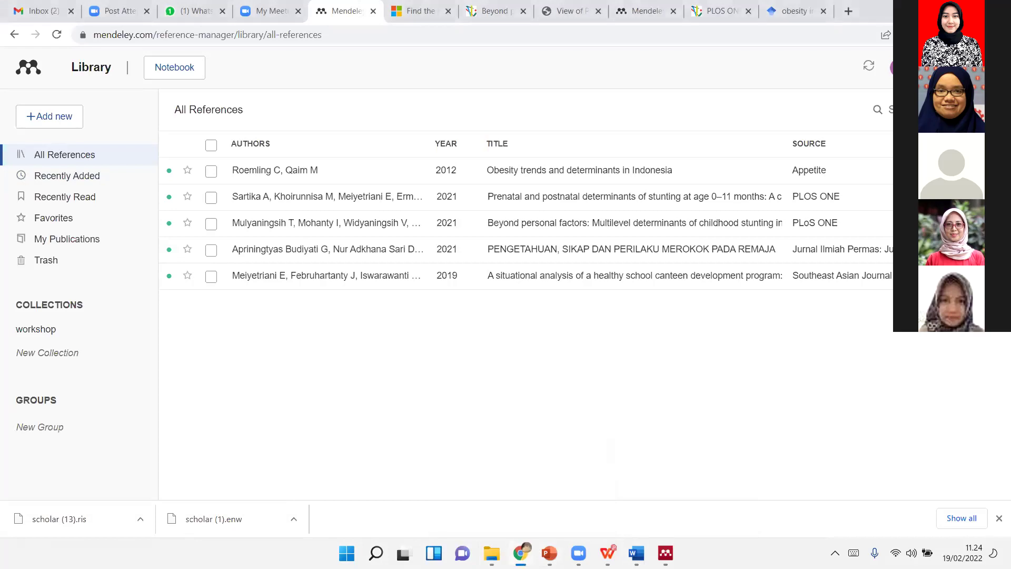
pyautogui.click(785, 8)
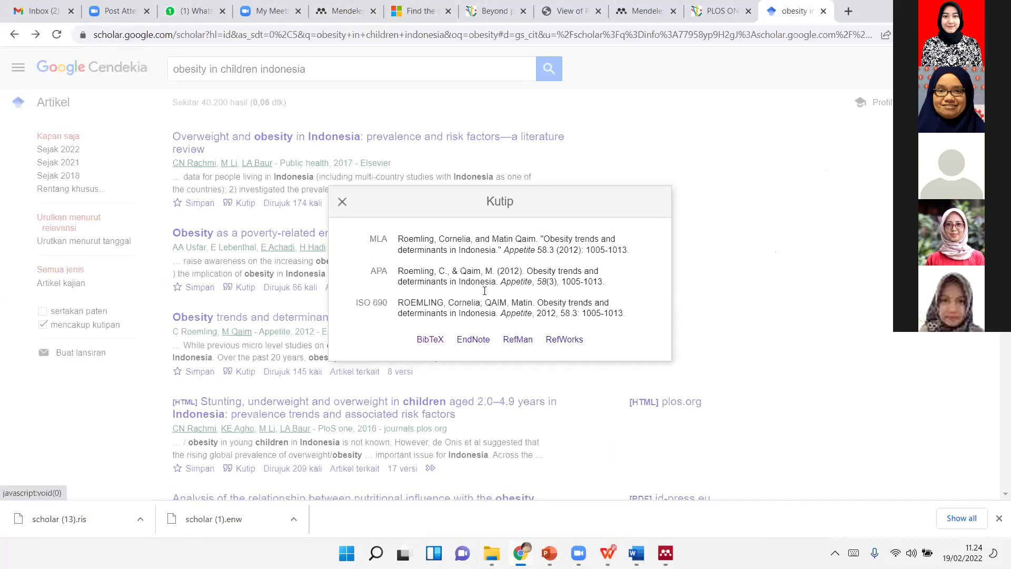
# Step: Close the citation popup and search Google for 'sage publications' in a new tab
pyautogui.click(316, 279)
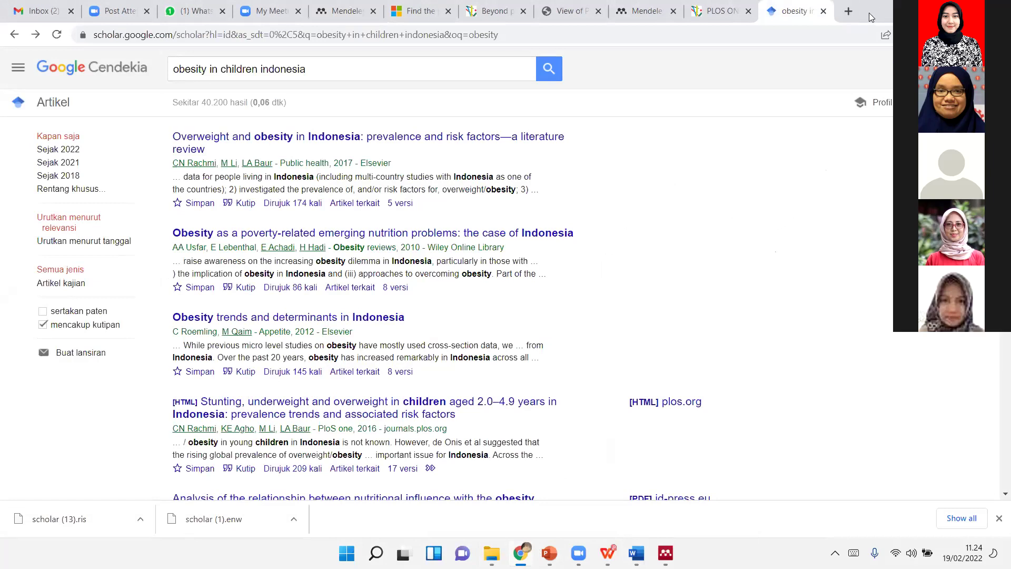
pyautogui.click(850, 12)
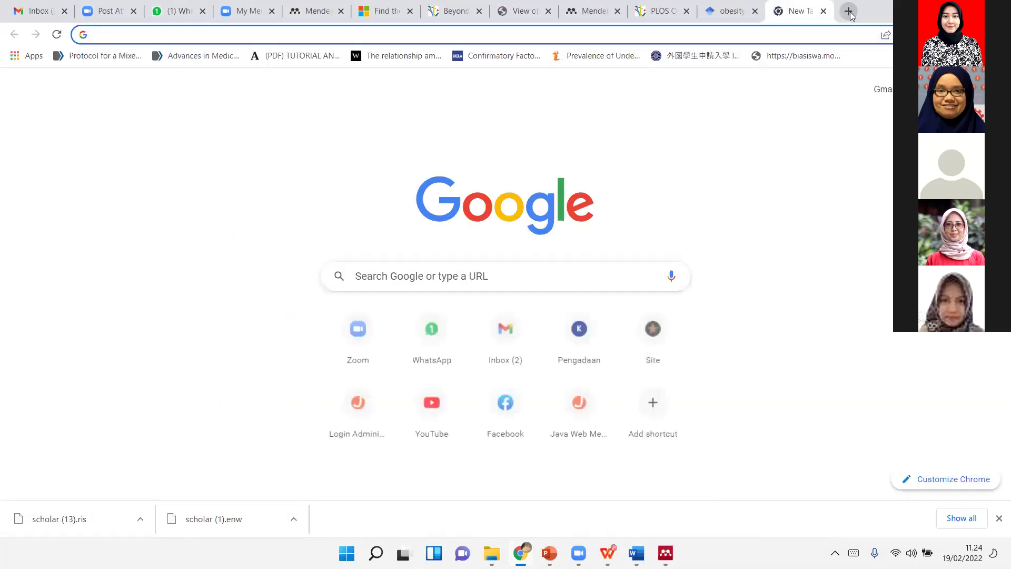
pyautogui.write('sage ')
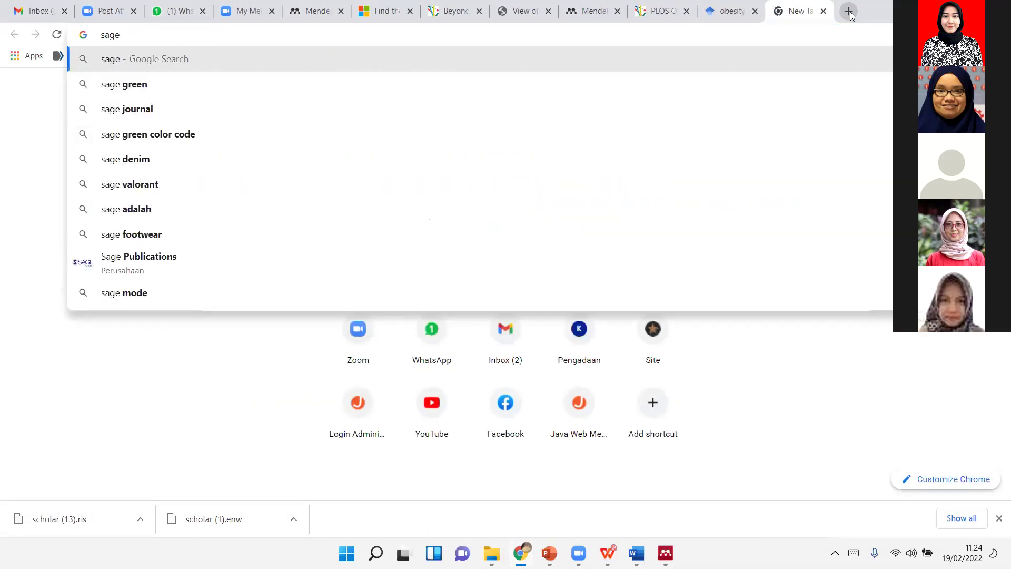
pyautogui.write('pu')
pyautogui.press('Return')
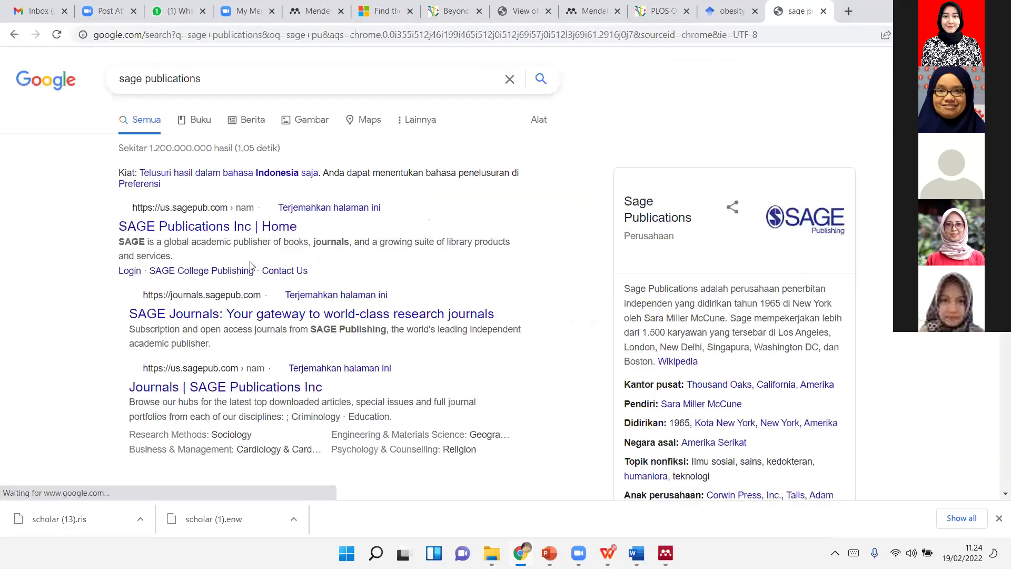
# Step: Open the Journals | SAGE Publications page and its Education journals hub, then start a blank tab
pyautogui.click(298, 395)
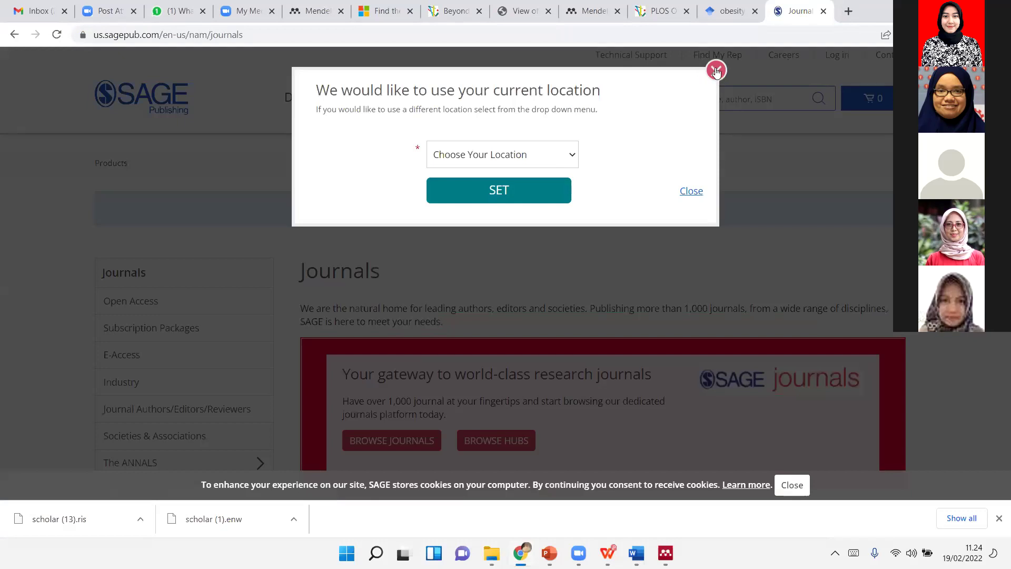
pyautogui.click(718, 72)
pyautogui.scroll(-10, 584, 326)
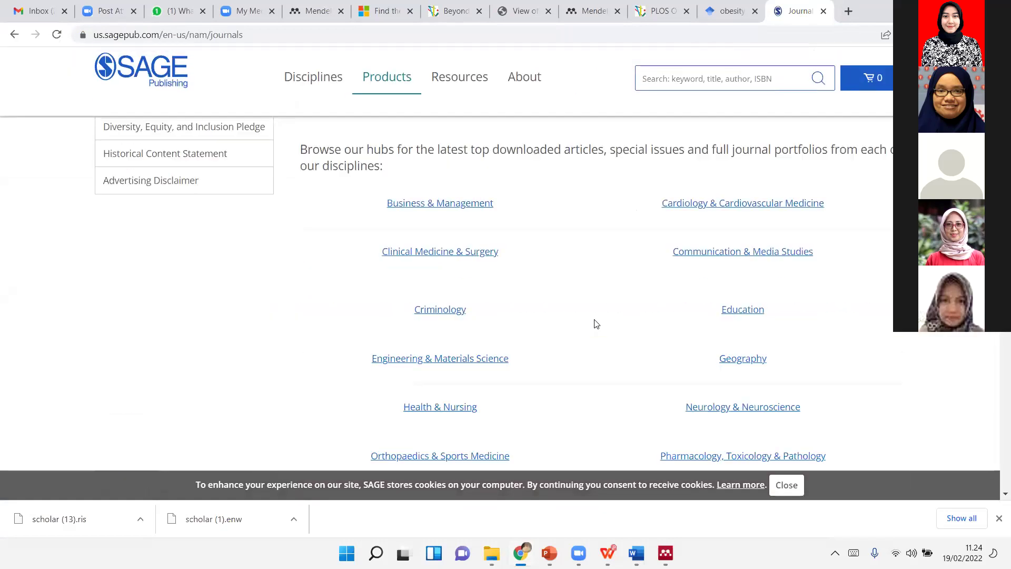
pyautogui.click(753, 310)
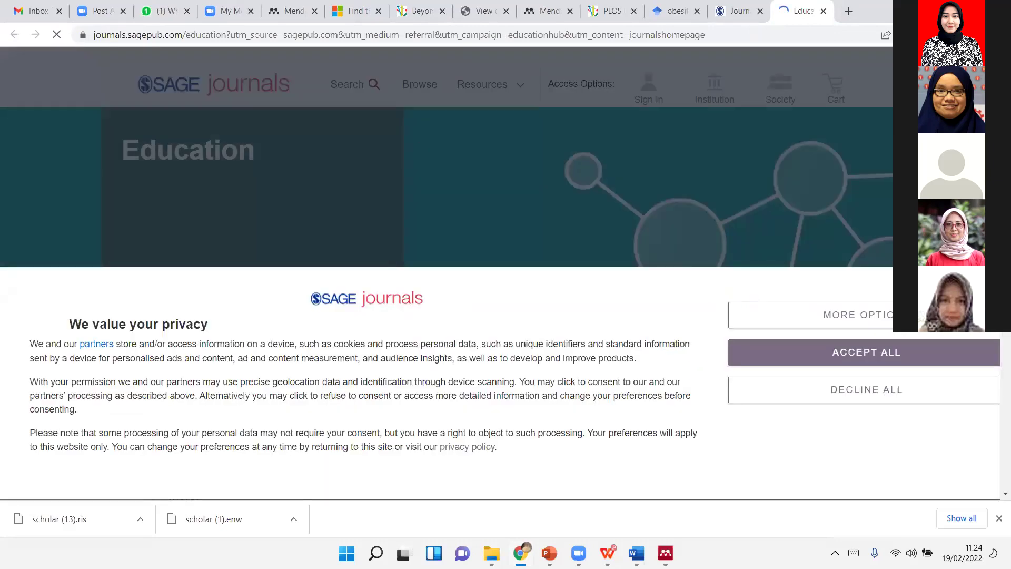
pyautogui.click(849, 13)
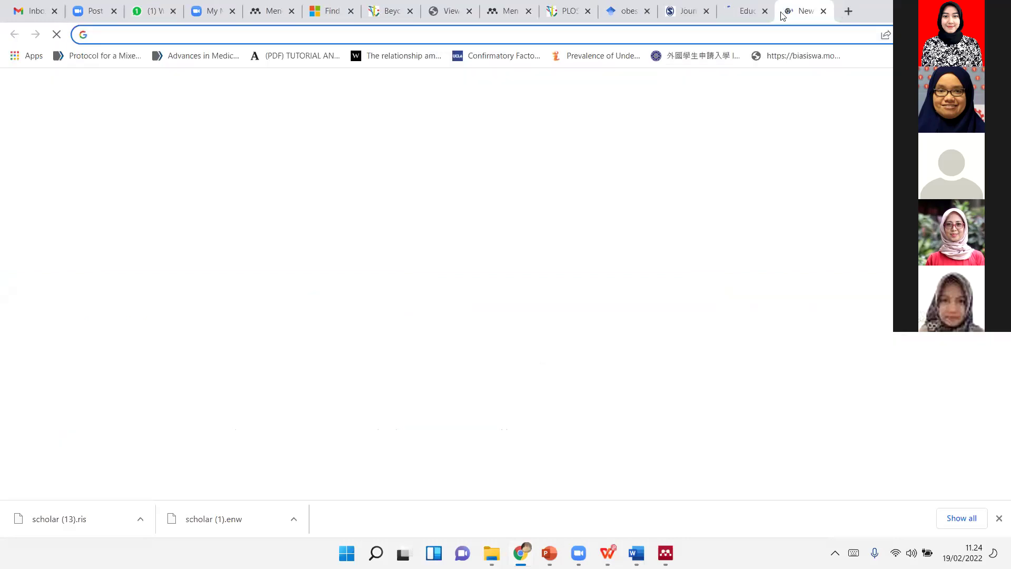
pyautogui.click(747, 15)
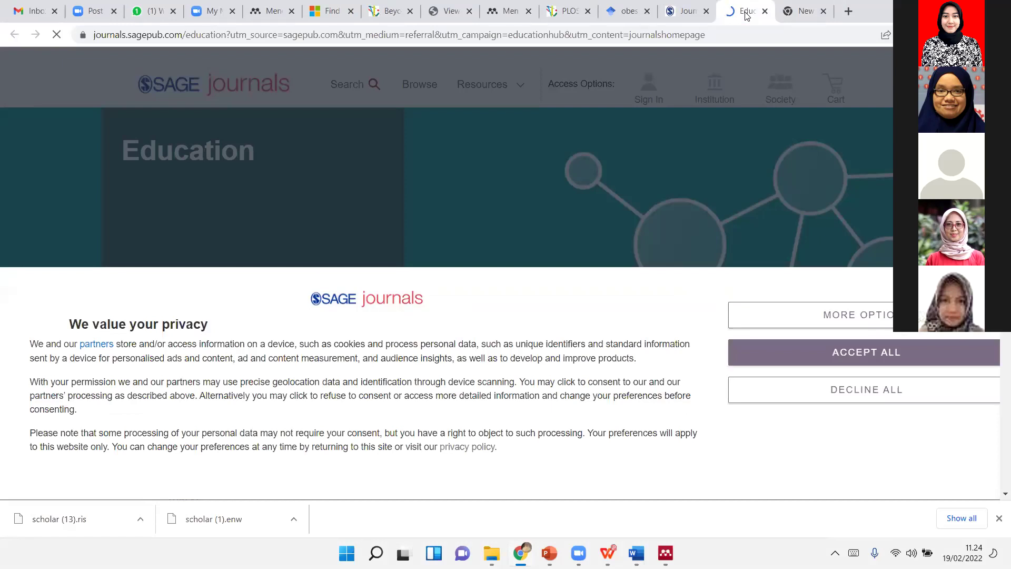
pyautogui.click(850, 13)
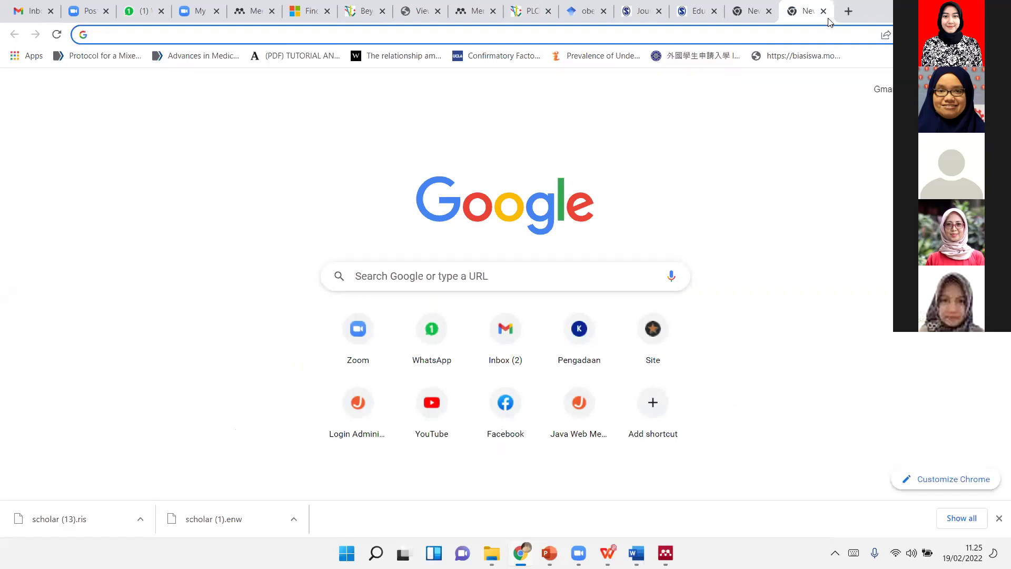
# Step: Search 'stunting research gate' and open the ResearchGate '(PDF) Stunted growth' result
pyautogui.write('stu')
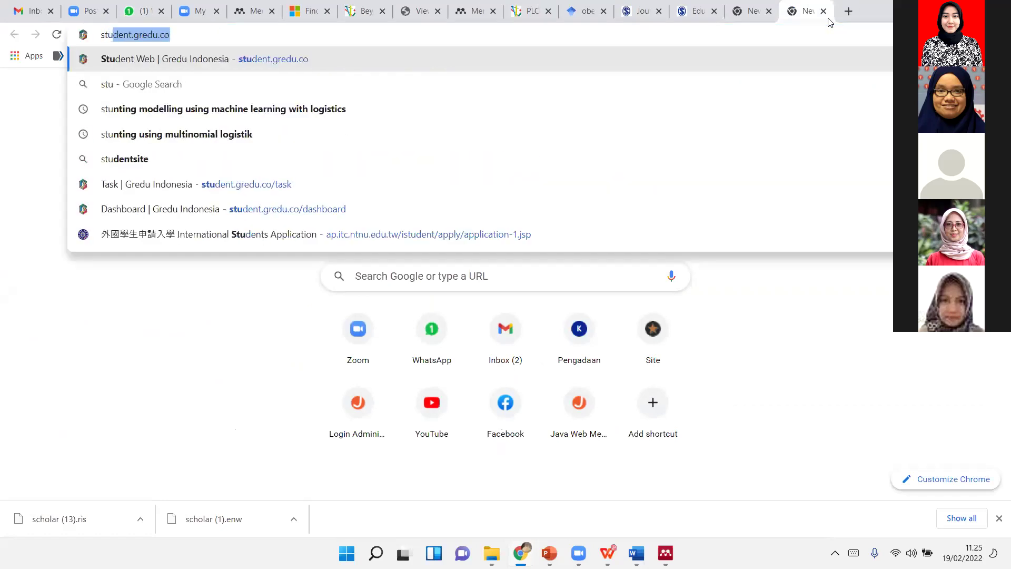
pyautogui.write('nting resea')
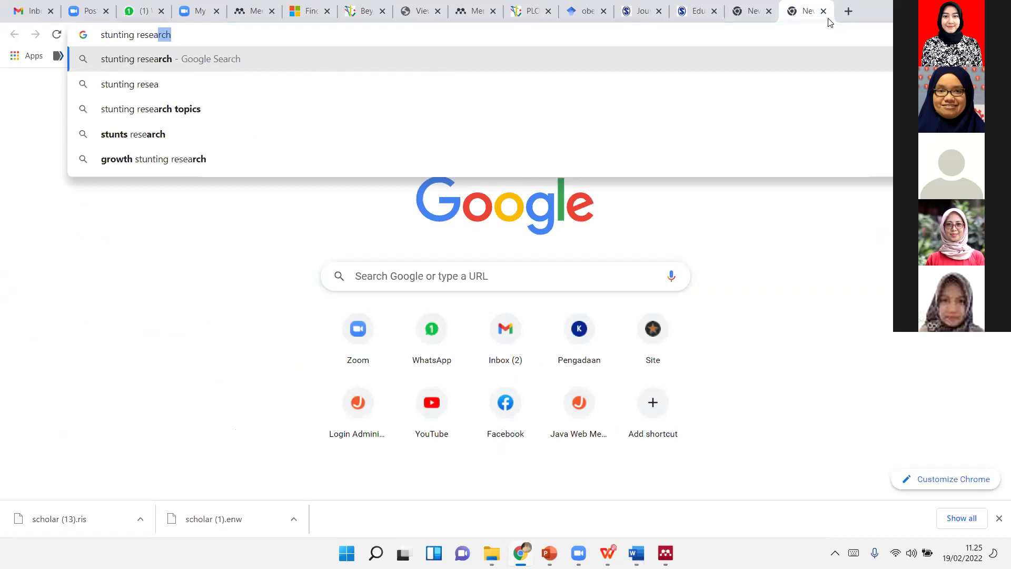
pyautogui.write('rch gate')
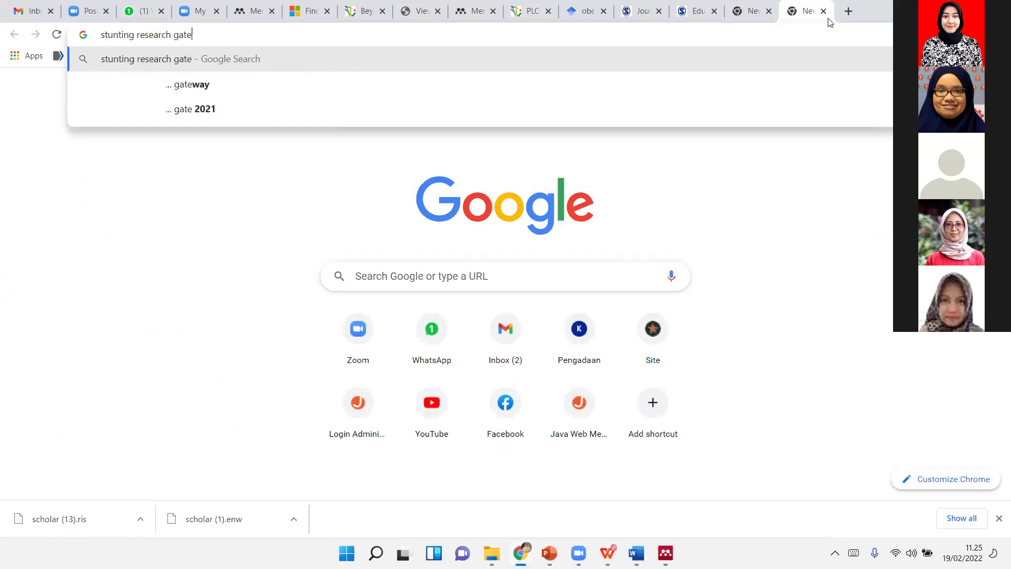
pyautogui.press('Return')
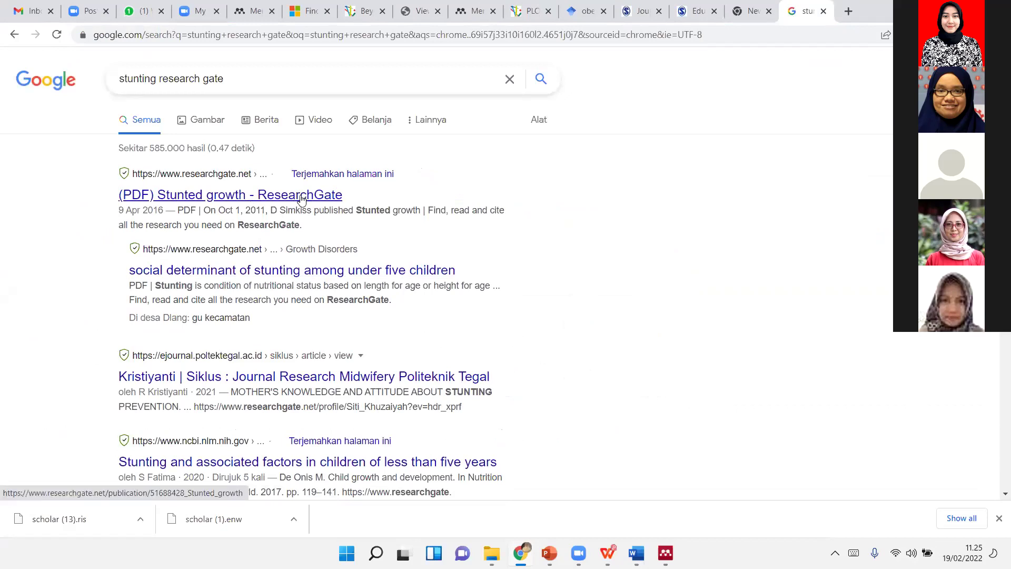
pyautogui.click(302, 199)
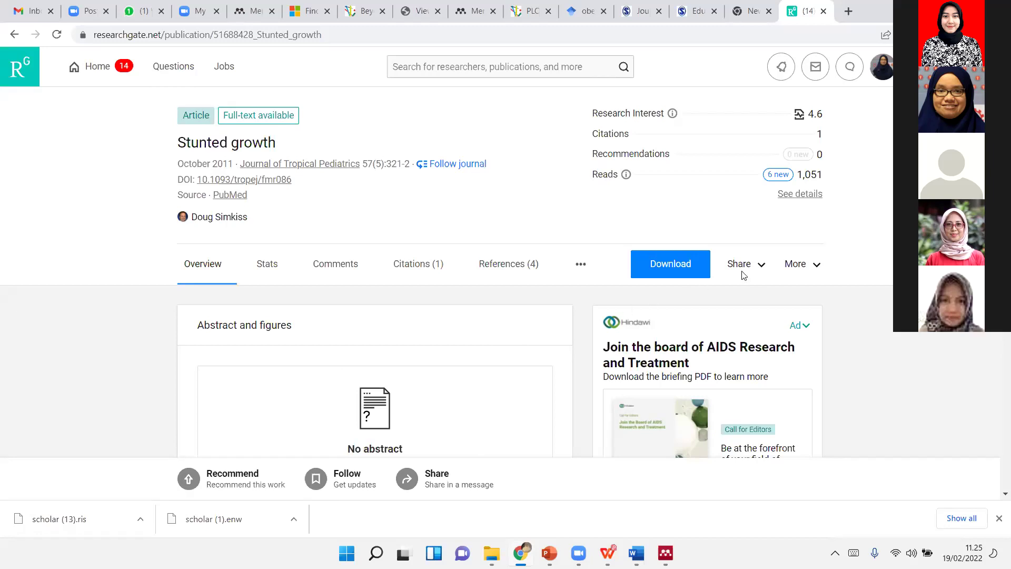
# Step: Download the Stunted growth article as Stuntedgrowth.pdf, skim through its pages, and close the PDF
pyautogui.click(424, 271)
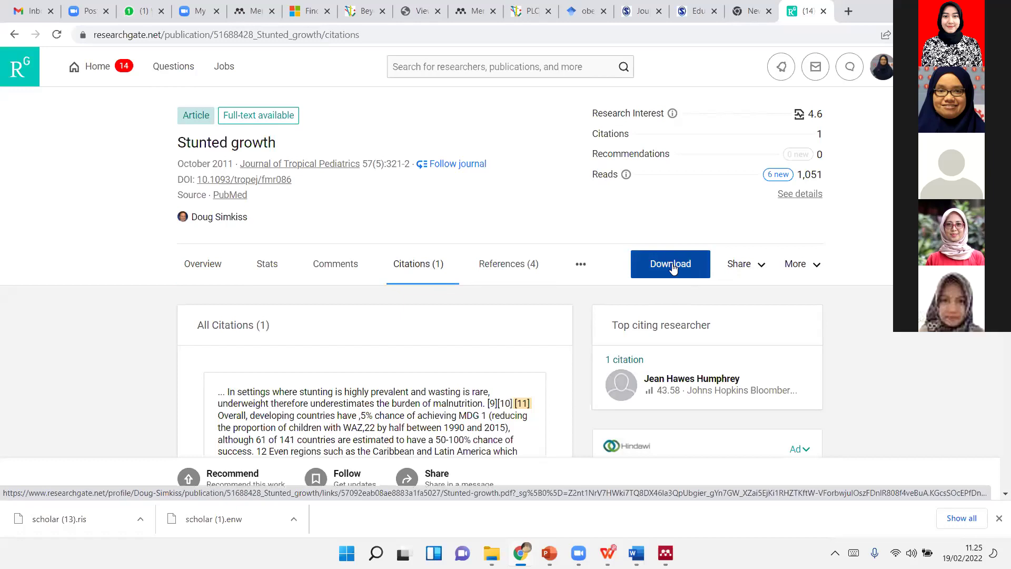
pyautogui.click(673, 269)
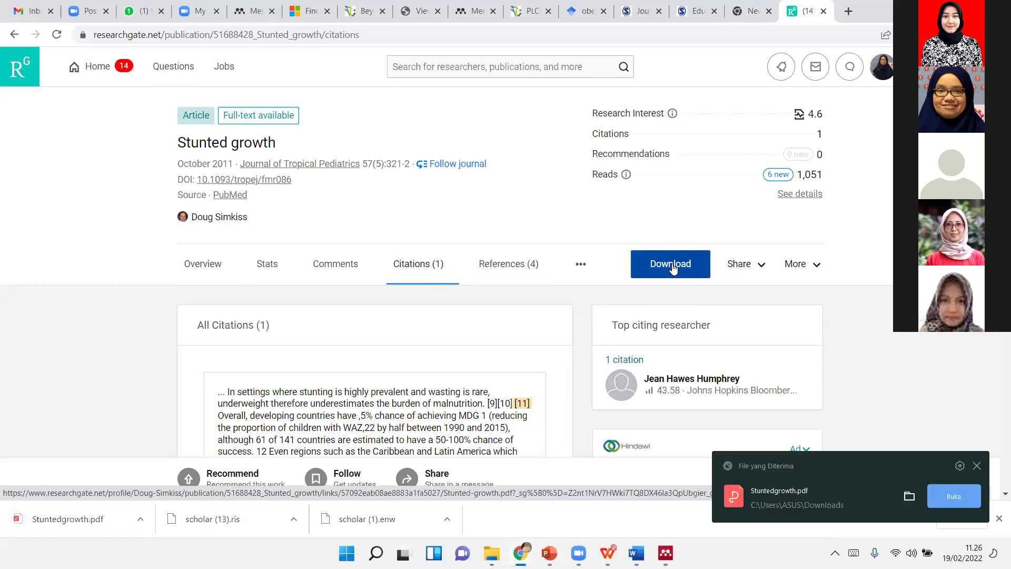
pyautogui.click(74, 521)
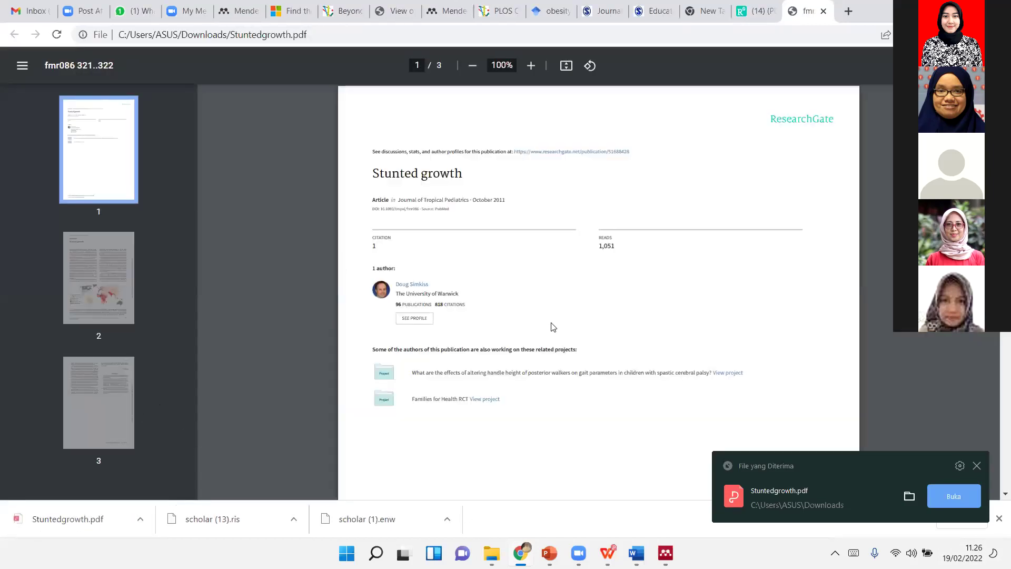
pyautogui.scroll(-20, 559, 322)
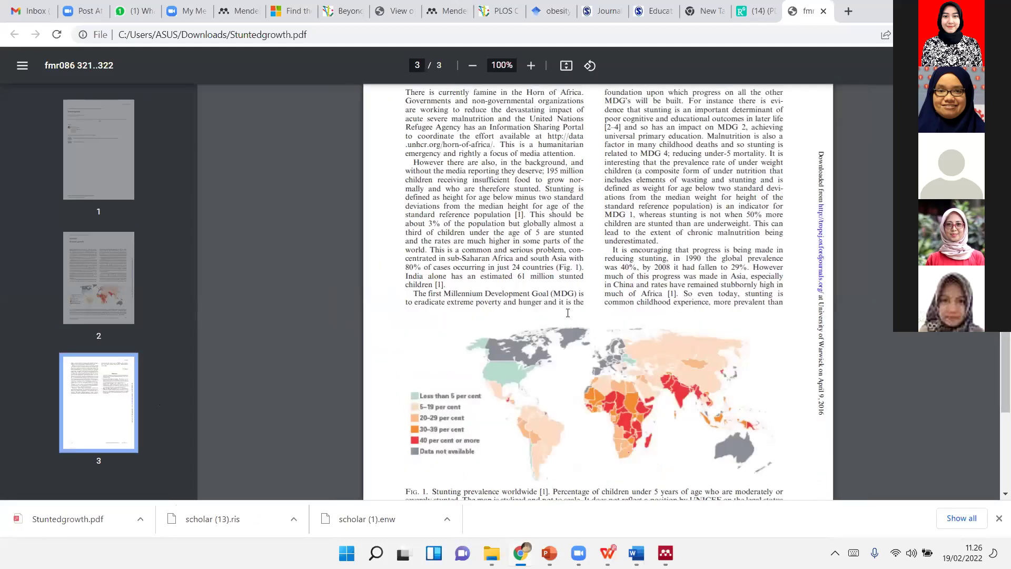
pyautogui.scroll(-1, 569, 314)
pyautogui.scroll(20, 572, 314)
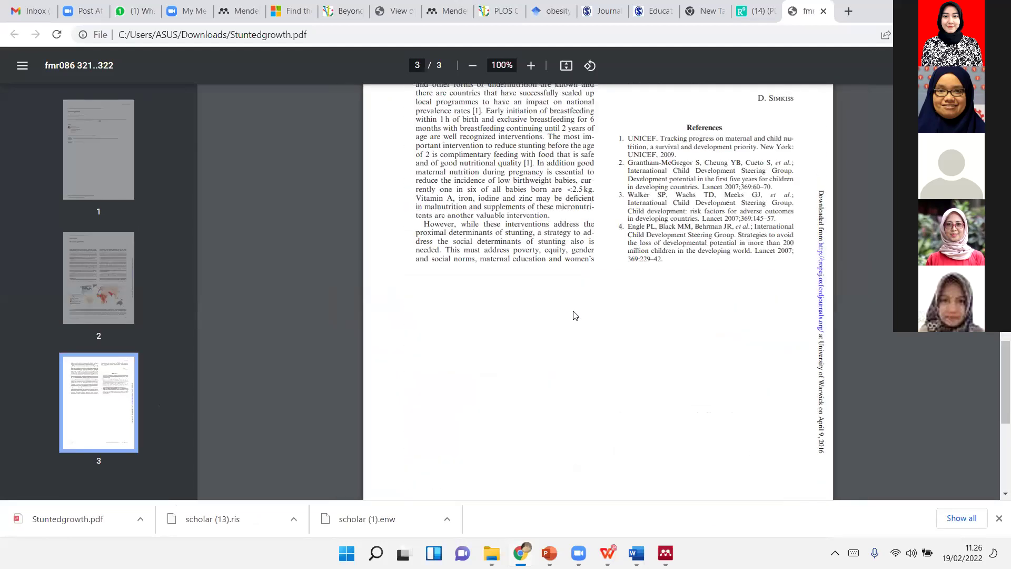
pyautogui.click(823, 11)
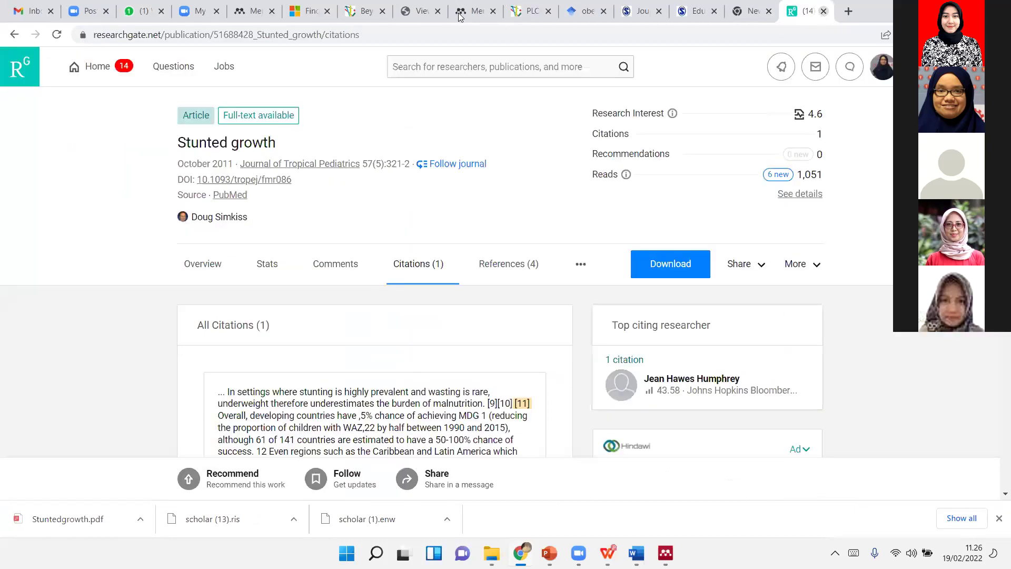
# Step: Upload Stuntedgrowth.pdf from Downloads, adding Simkiss 2011 'Stunted growth' as the sixth reference
pyautogui.click(470, 11)
pyautogui.click(46, 118)
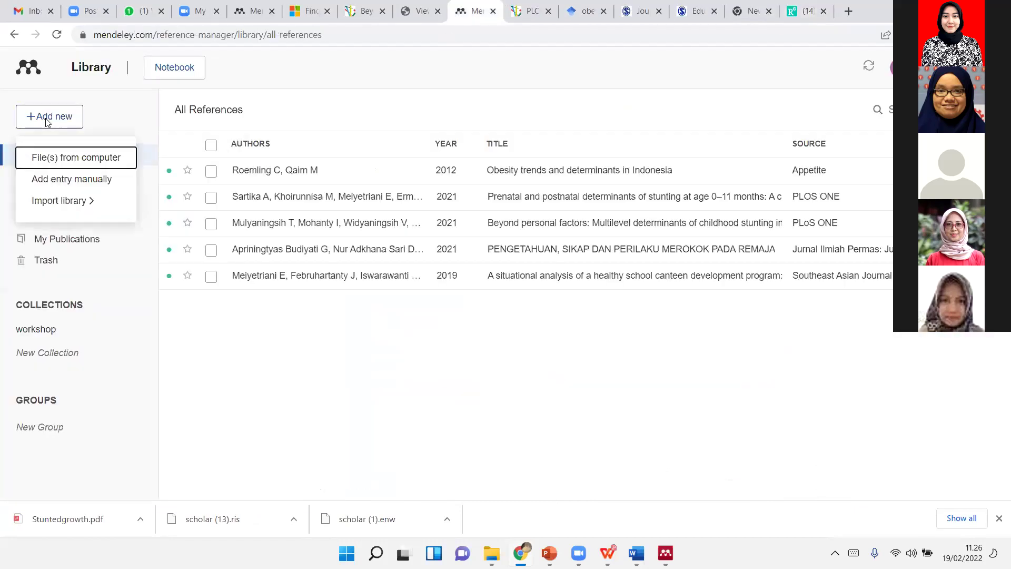
pyautogui.click(51, 165)
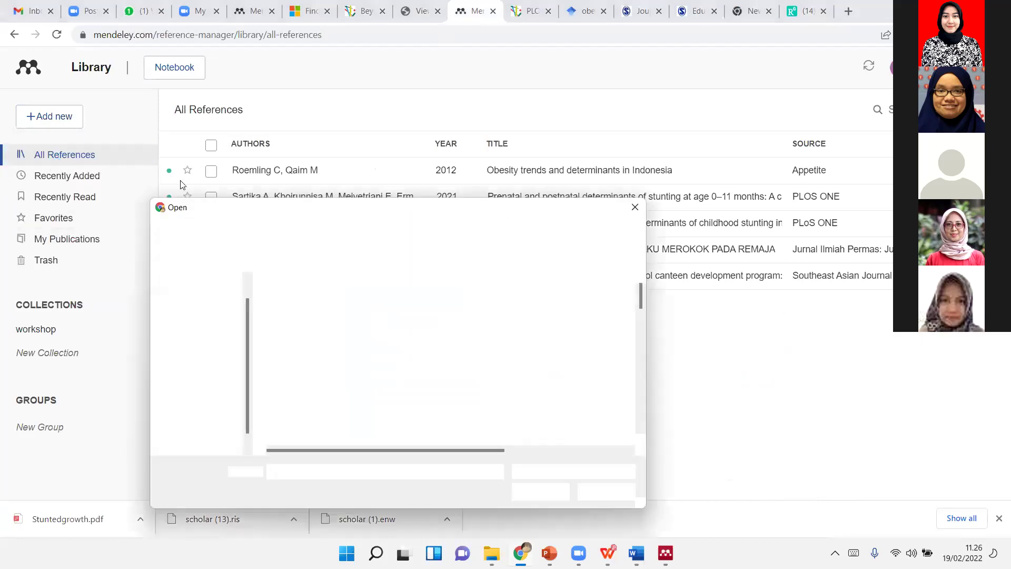
pyautogui.click(205, 298)
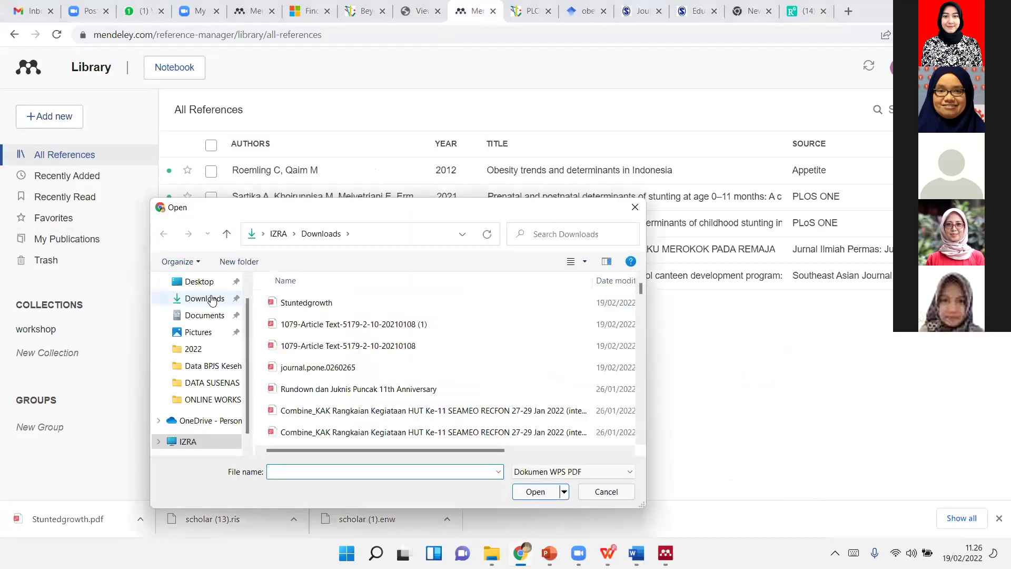
pyautogui.click(306, 304)
pyautogui.click(535, 493)
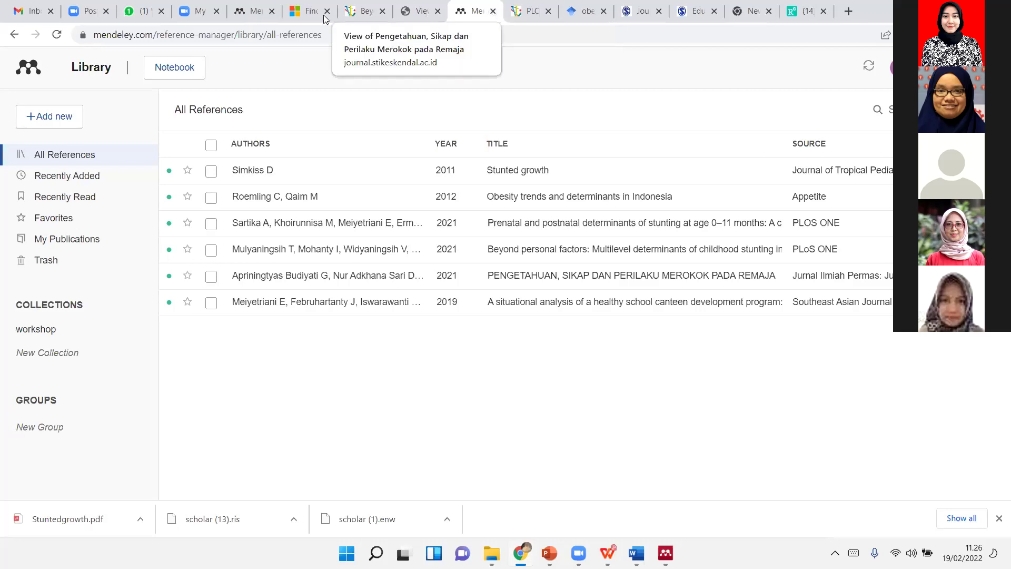
# Step: Close nine leftover tabs, including the duplicate Mendeley, AppSource and SAGE journal tabs
pyautogui.click(271, 11)
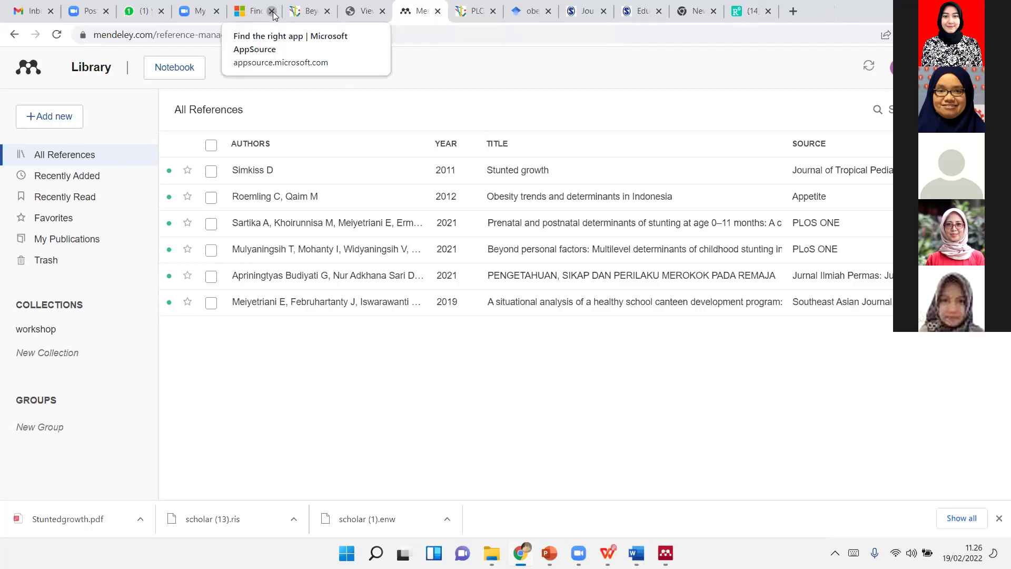
pyautogui.click(271, 11)
pyautogui.click(272, 11)
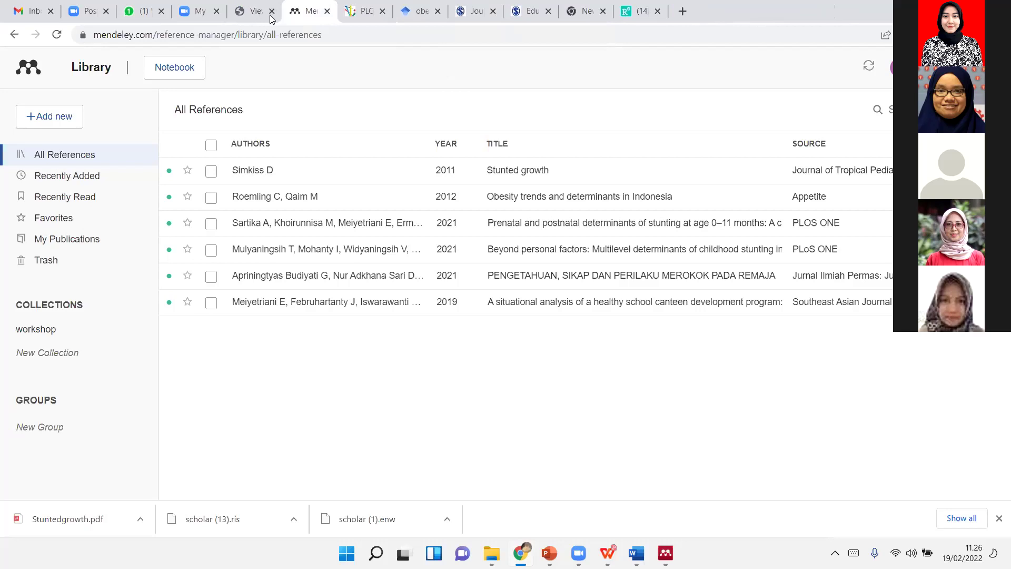
pyautogui.click(382, 11)
pyautogui.click(383, 11)
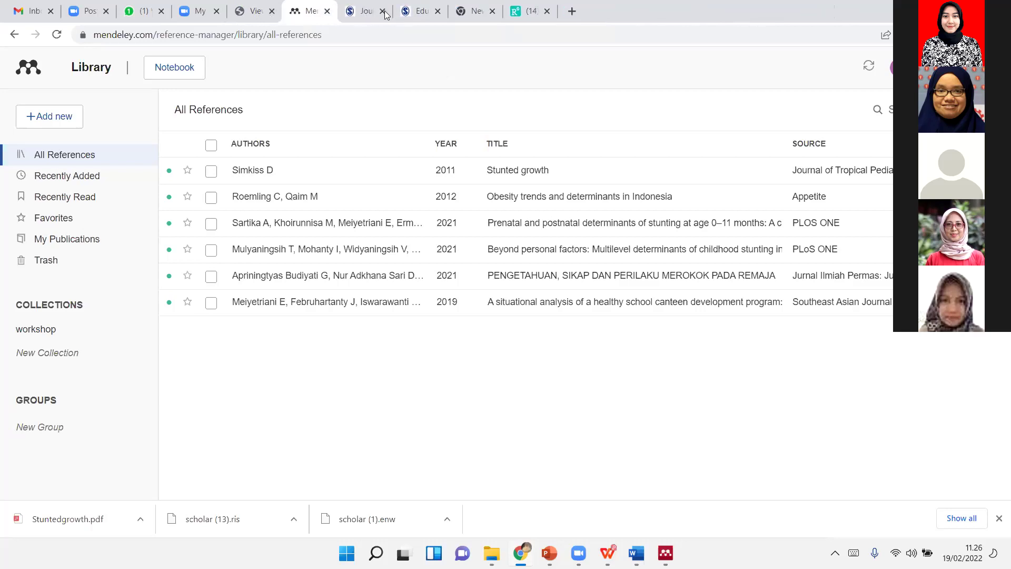
pyautogui.click(377, 15)
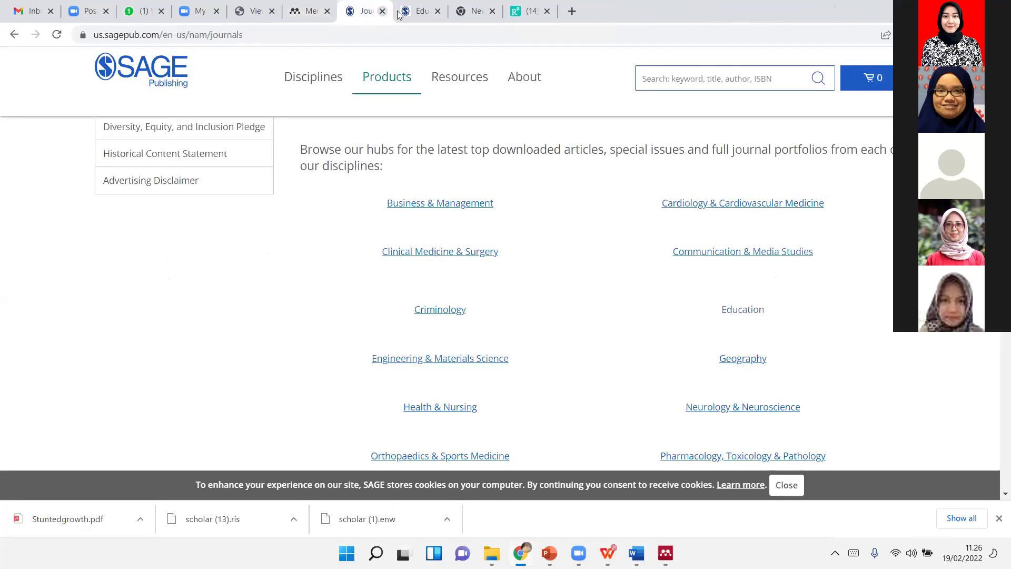
pyautogui.click(383, 11)
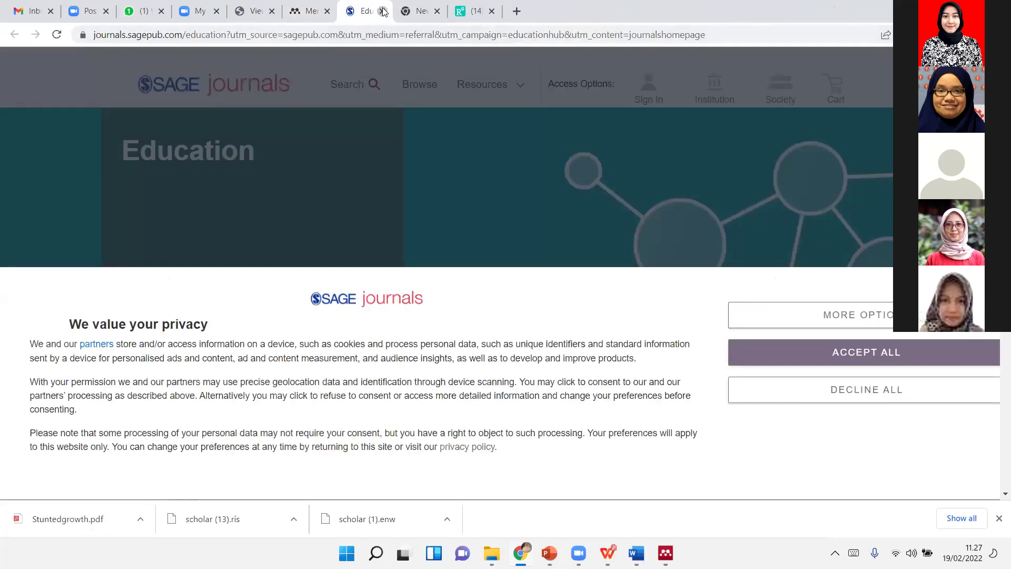
pyautogui.click(383, 11)
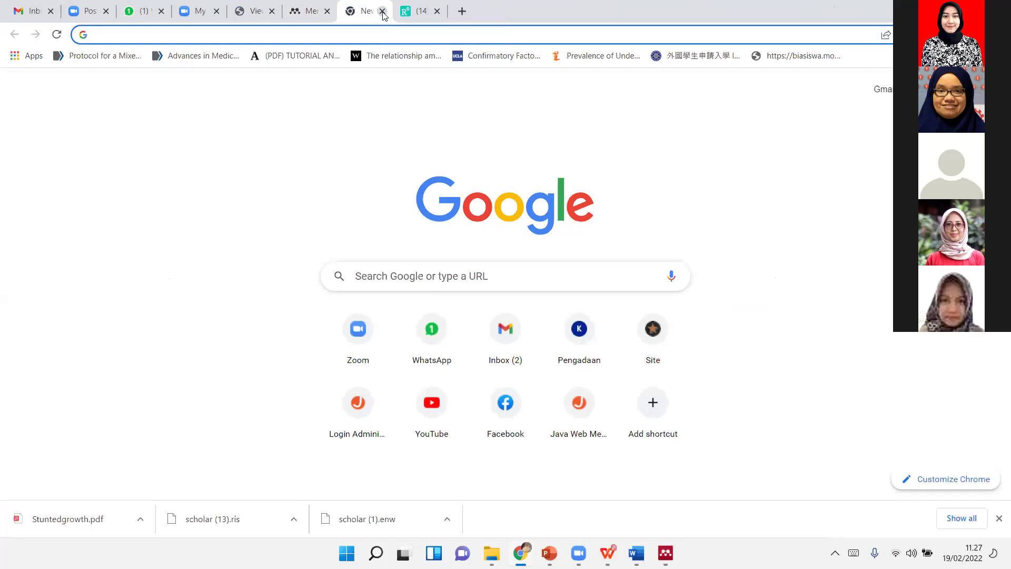
pyautogui.click(382, 11)
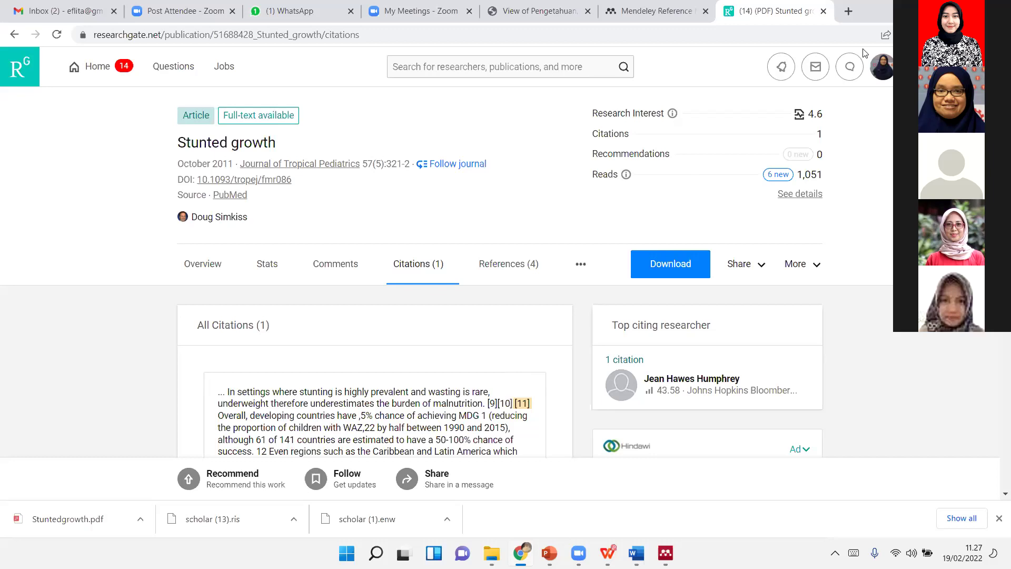
# Step: Search Google for 'sci hub' in a new tab
pyautogui.click(848, 11)
pyautogui.write('s')
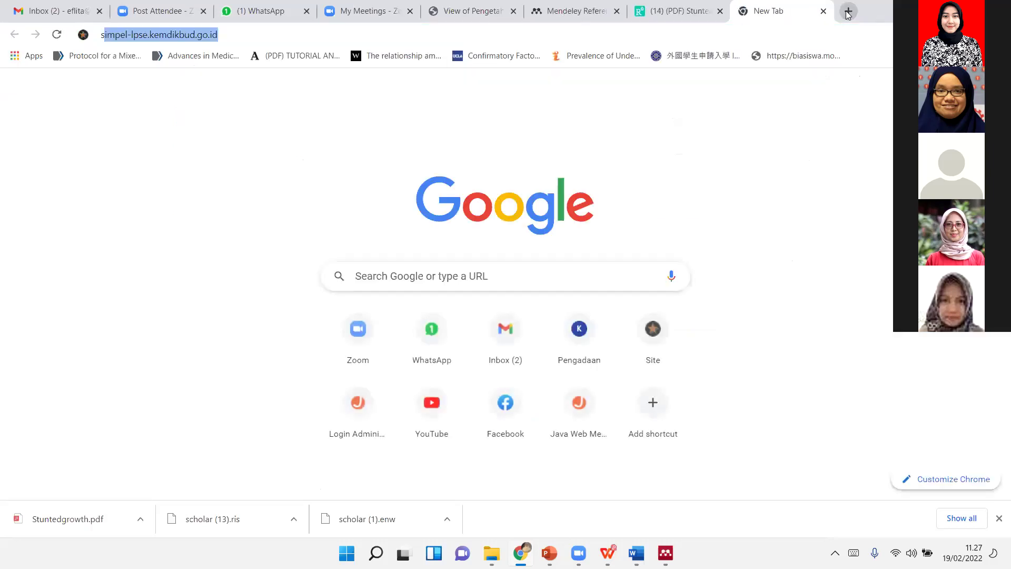
pyautogui.write('ci hub')
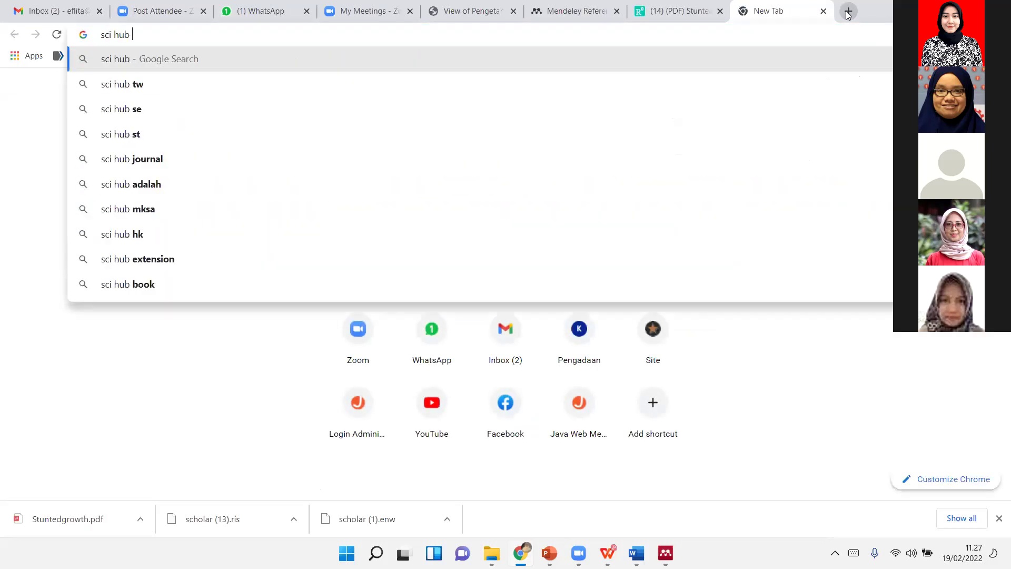
pyautogui.press('Return')
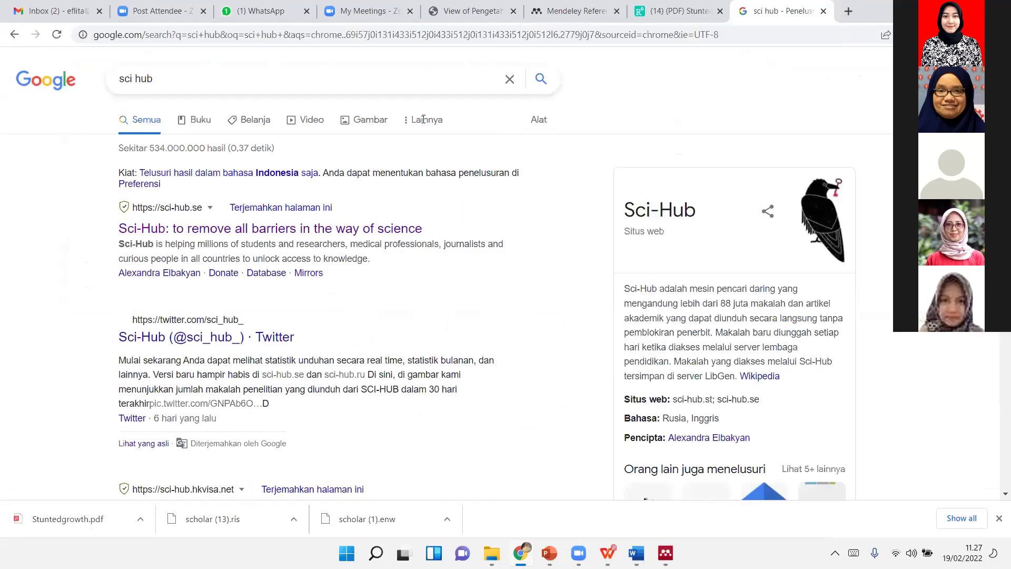
# Step: Go to the sci-hub.se home page from the search results and start a fresh blank tab
pyautogui.click(411, 229)
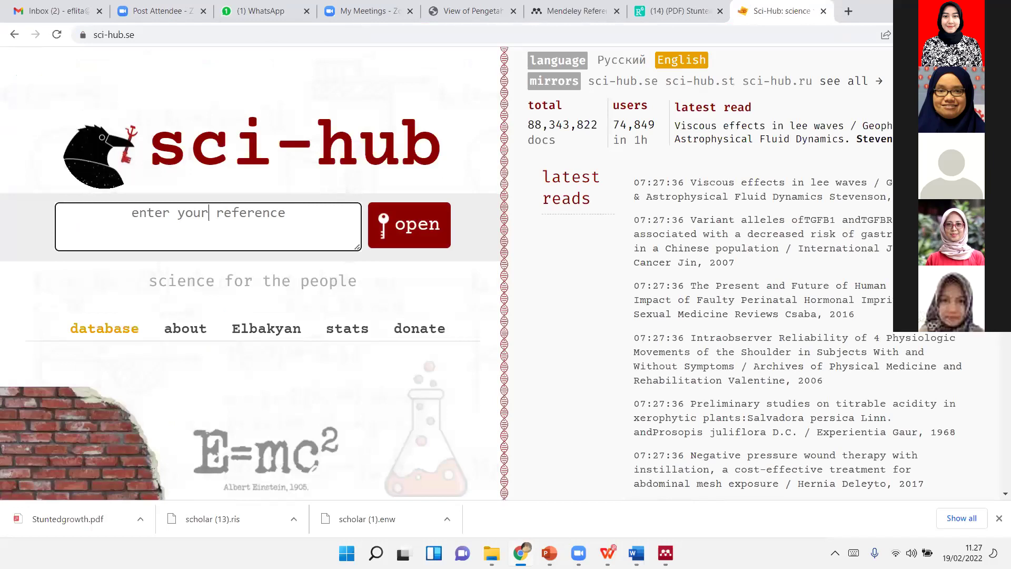
pyautogui.click(848, 11)
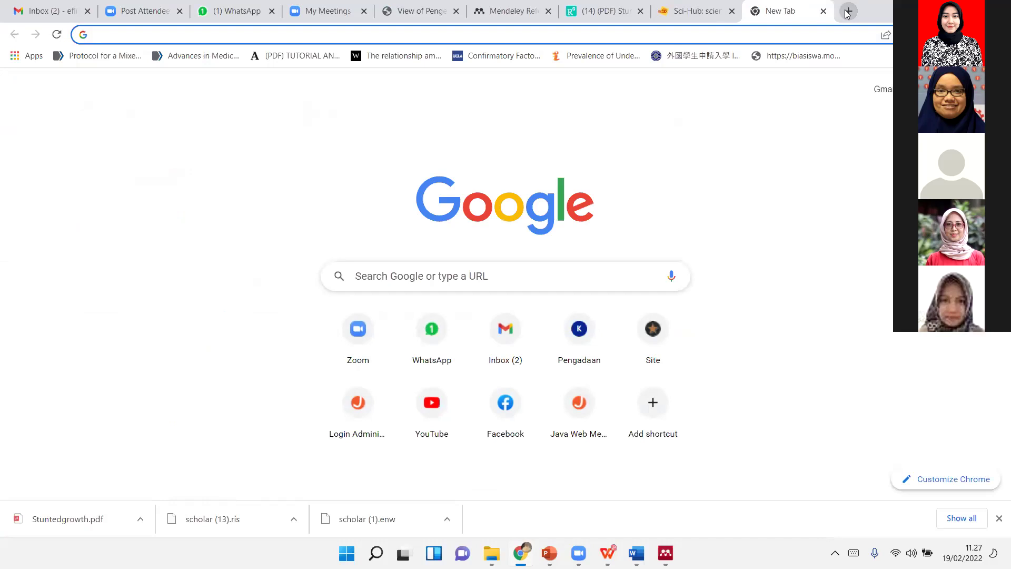
# Step: Search Google for 'sage publications' and go to the 'Journals | SAGE Publications Inc' page
pyautogui.write('aj')
pyautogui.press('BackSpace')
pyautogui.press('BackSpace')
pyautogui.write('sa')
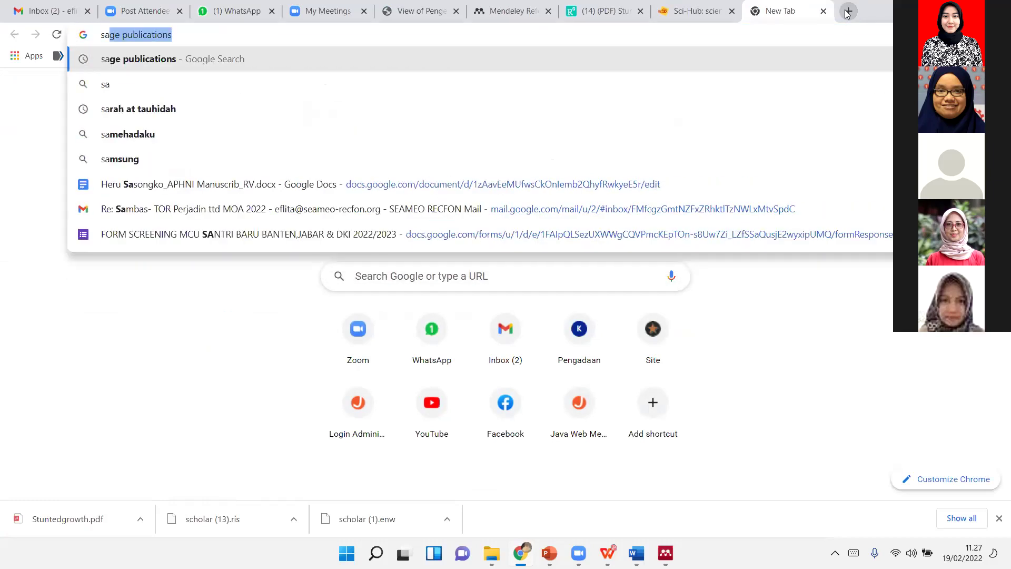
pyautogui.press('Return')
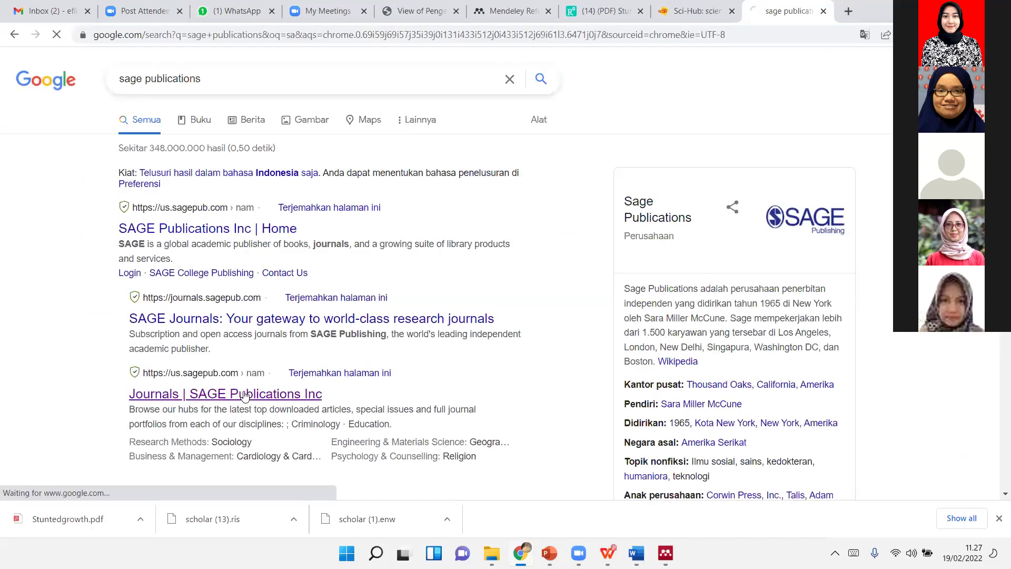
pyautogui.click(263, 393)
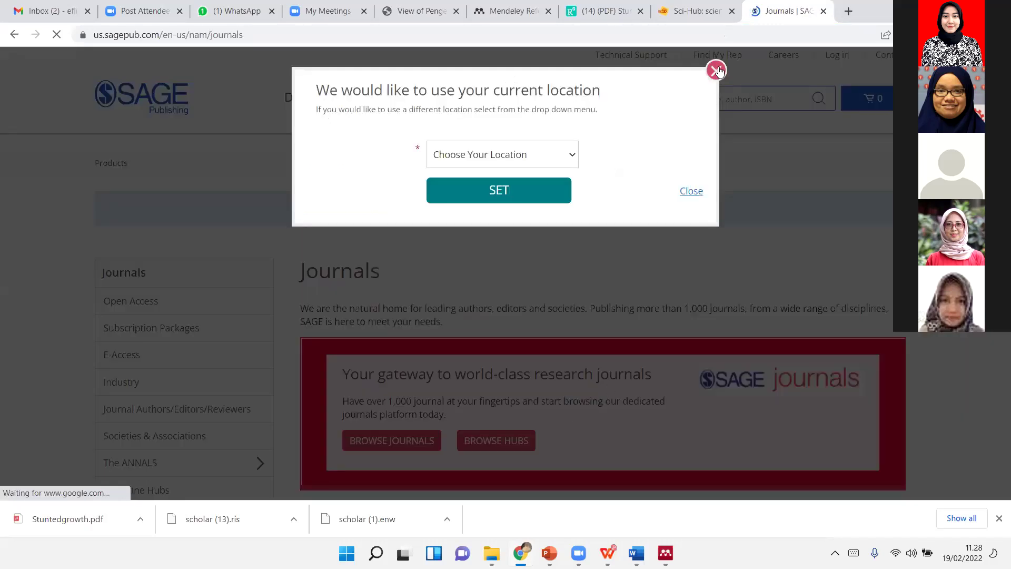
# Step: Dismiss the location pop-up and go to the Education discipline hub in a new tab
pyautogui.click(339, 444)
pyautogui.scroll(-6, 662, 375)
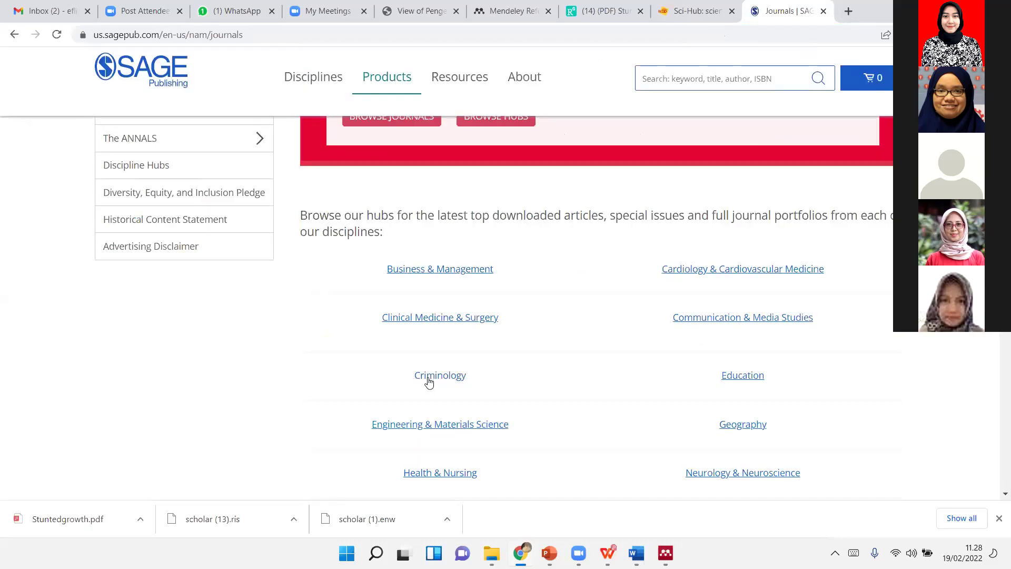
pyautogui.scroll(-2, 657, 422)
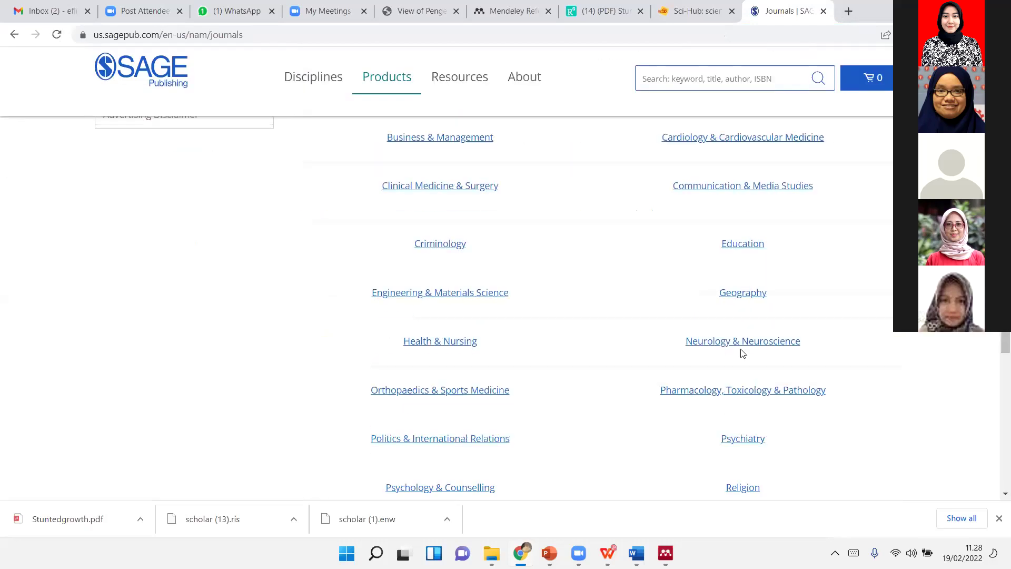
pyautogui.click(742, 263)
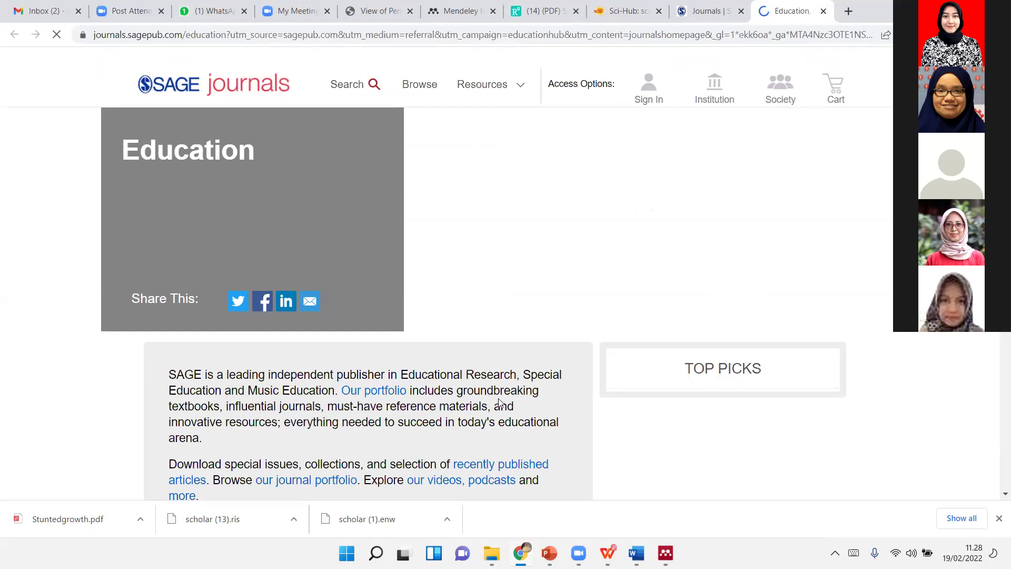
# Step: Accept all cookies and bring up 'The Effect of CW-FIT on Group Engagement During Virtual Instruction', reviewing its access options
pyautogui.scroll(-9, 483, 402)
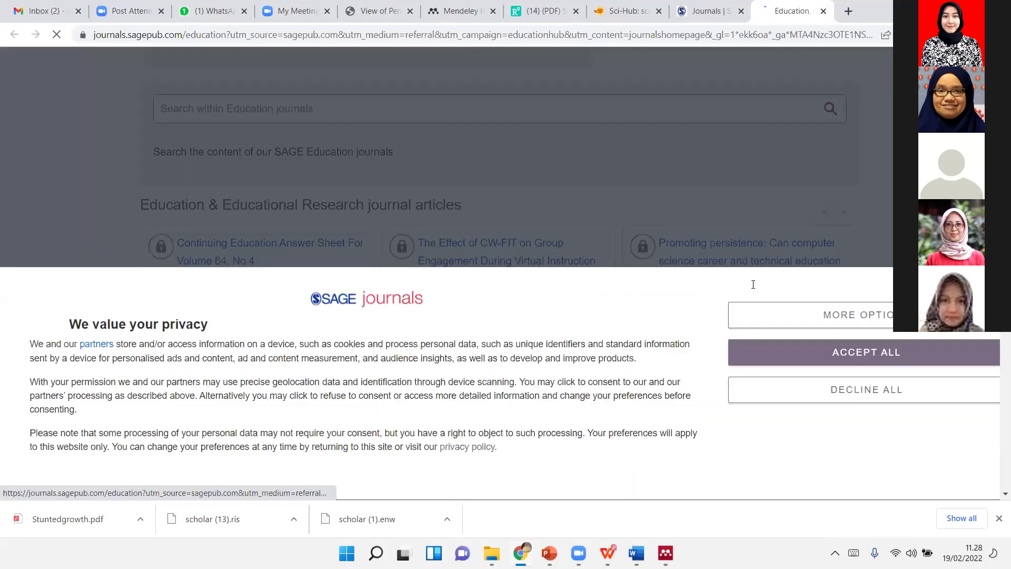
pyautogui.click(774, 350)
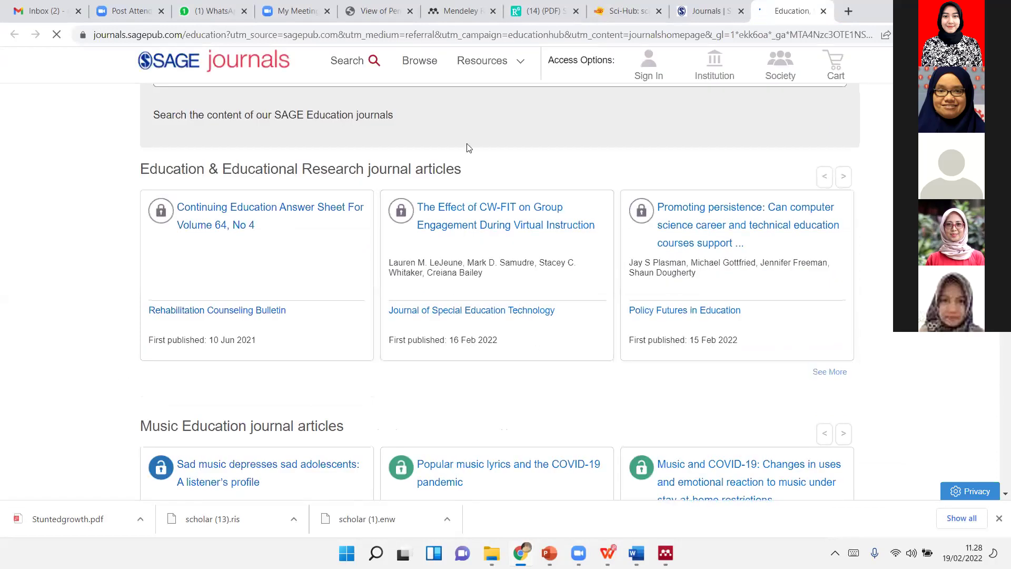
pyautogui.click(454, 198)
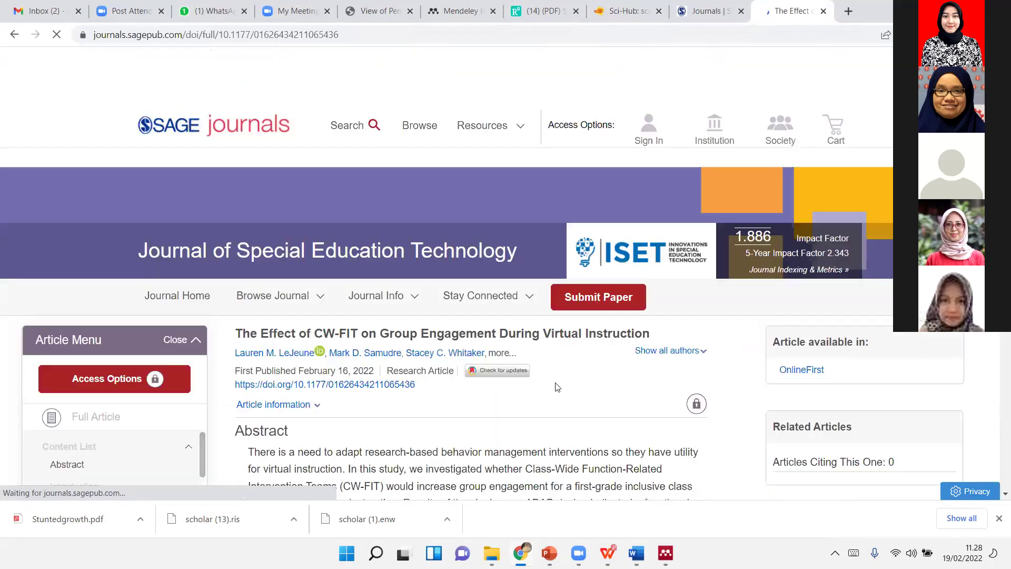
pyautogui.scroll(-20, 560, 389)
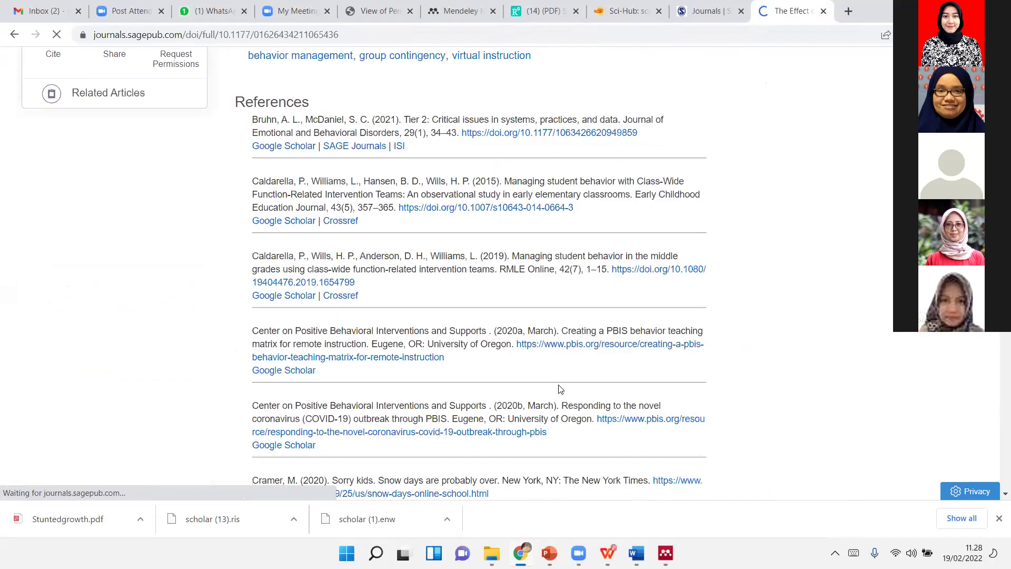
pyautogui.scroll(20, 562, 382)
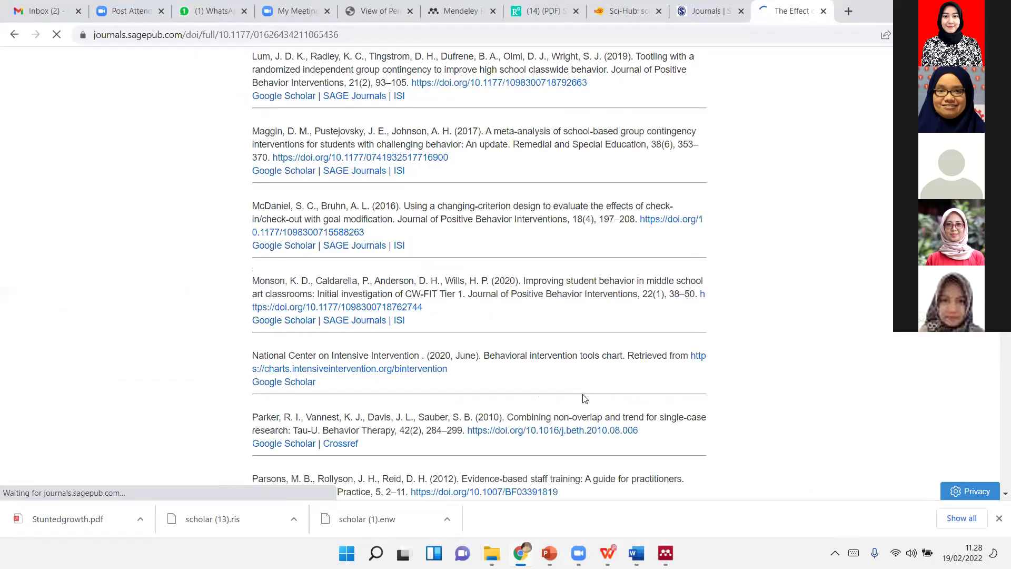
pyautogui.scroll(5, 583, 399)
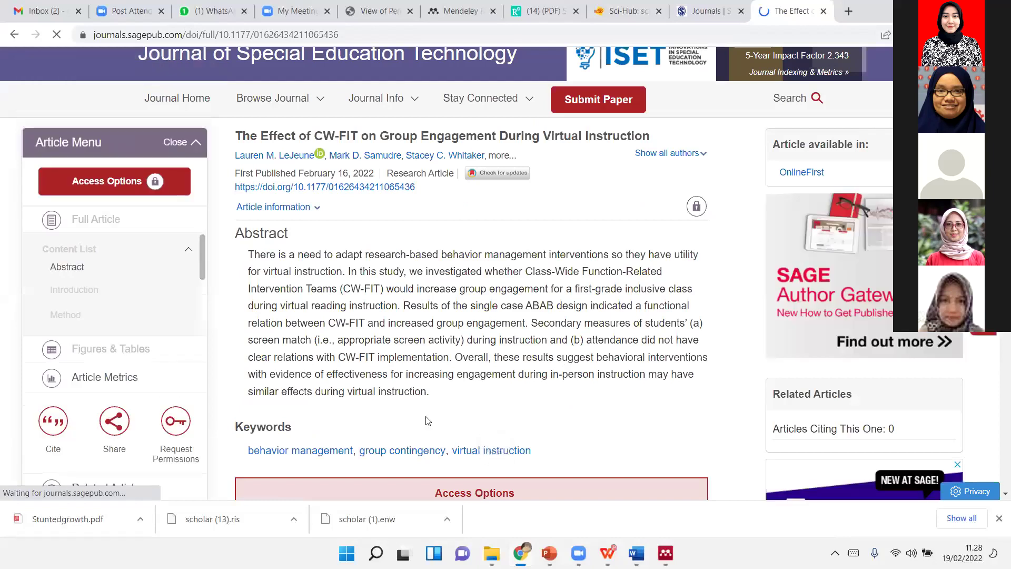
pyautogui.scroll(-6, 542, 402)
pyautogui.scroll(5, 543, 403)
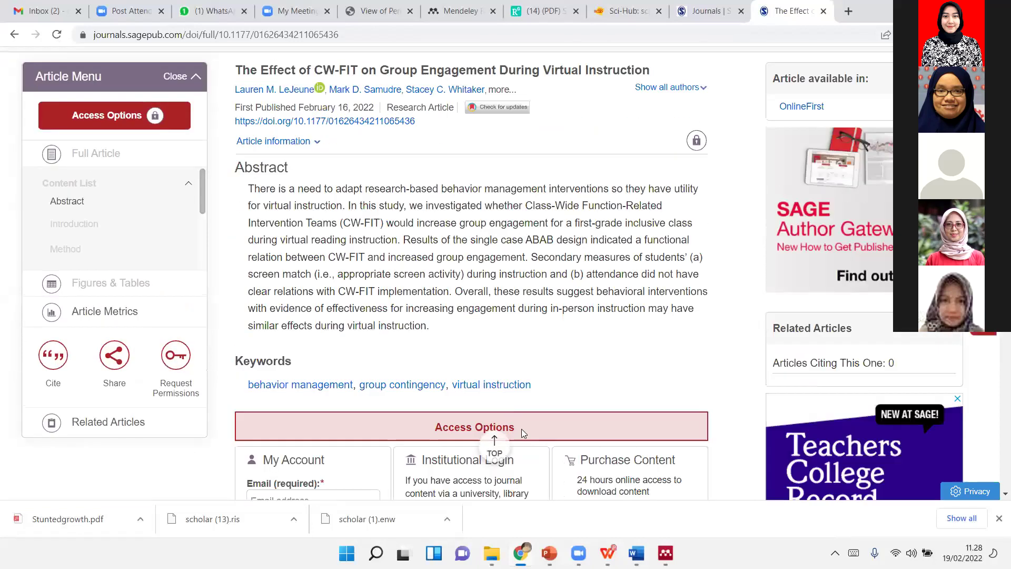
pyautogui.scroll(-2, 516, 379)
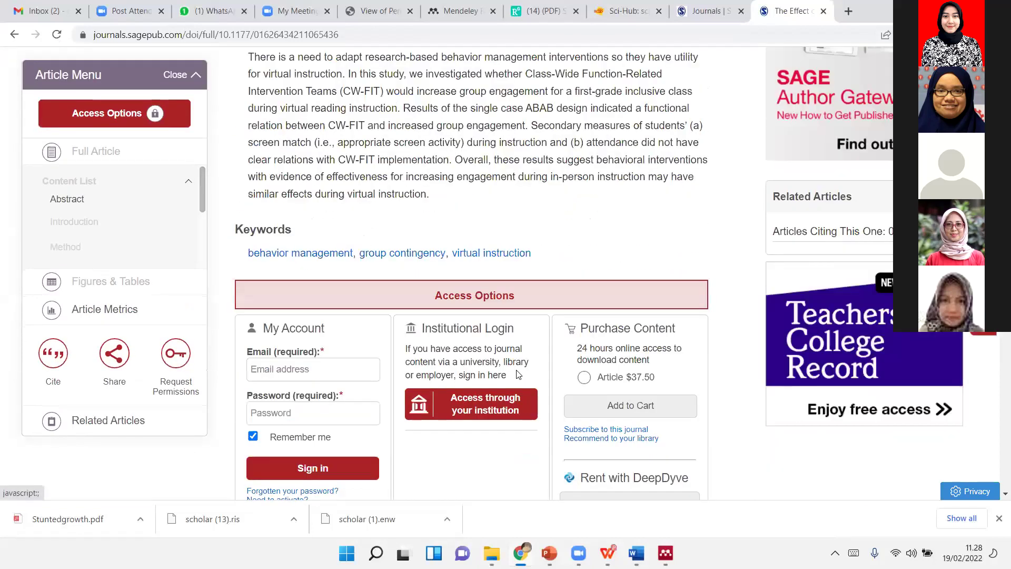
pyautogui.scroll(5, 496, 432)
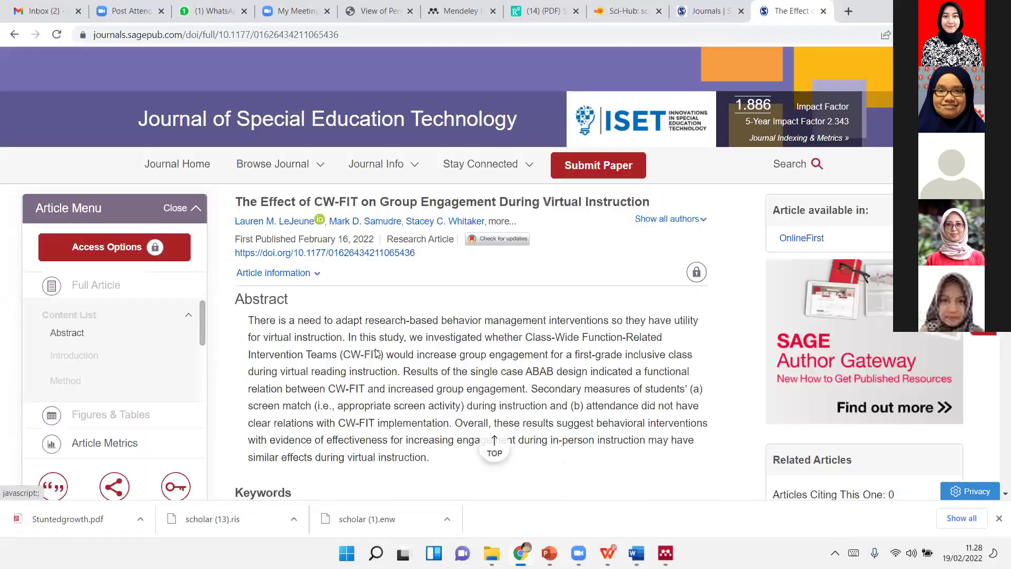
# Step: Copy the CW-FIT article's DOI link and look it up in Sci-Hub's reference box
pyautogui.rightClick(247, 255)
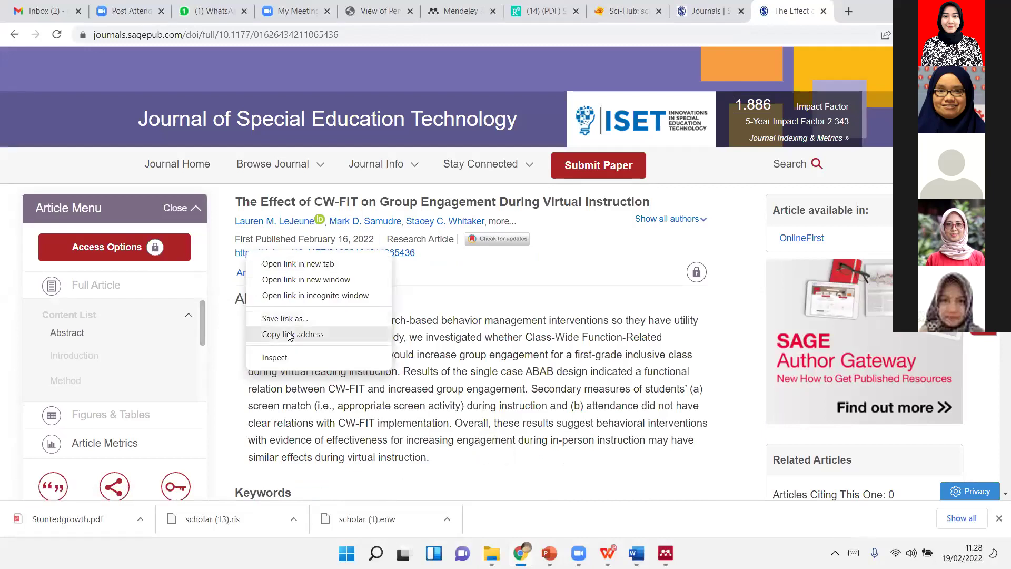
pyautogui.click(461, 104)
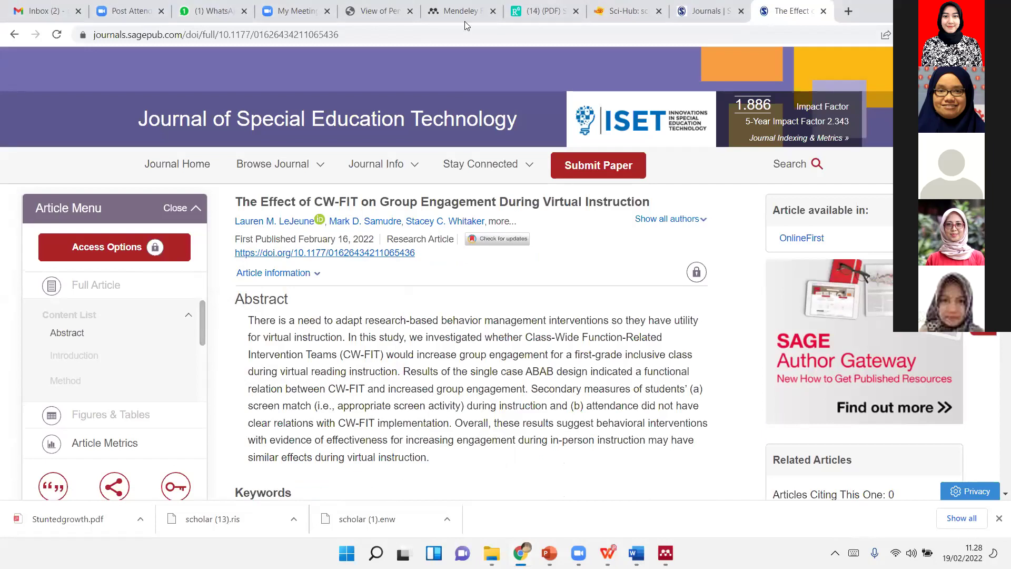
pyautogui.click(634, 12)
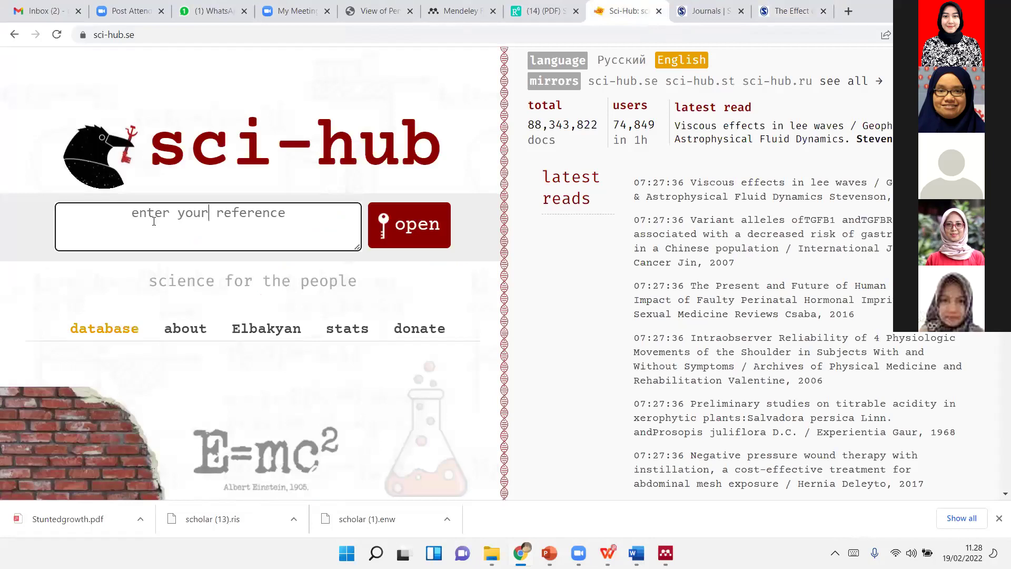
pyautogui.click(154, 222)
pyautogui.hotkey('ctrl', 'v')
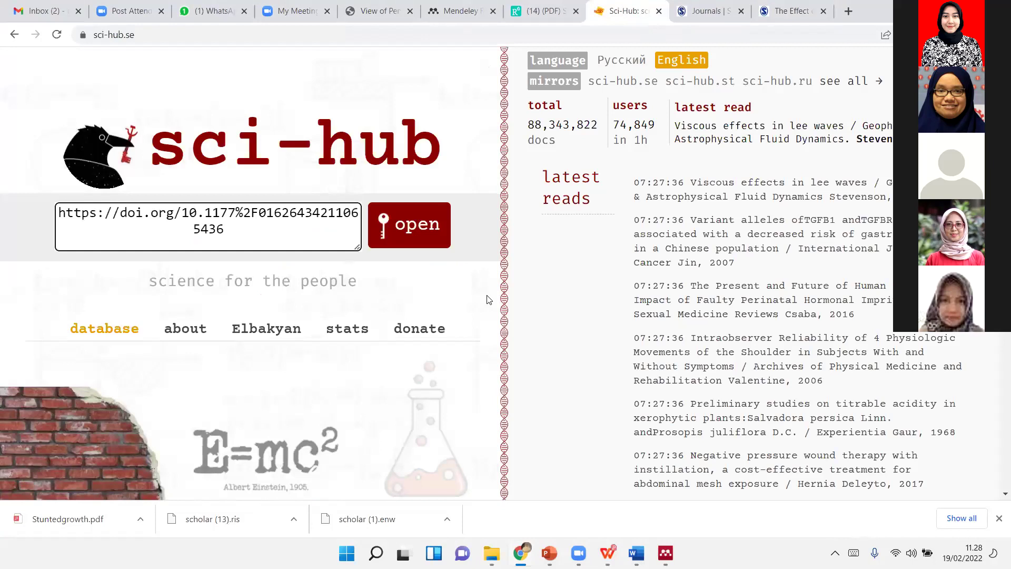
pyautogui.click(422, 235)
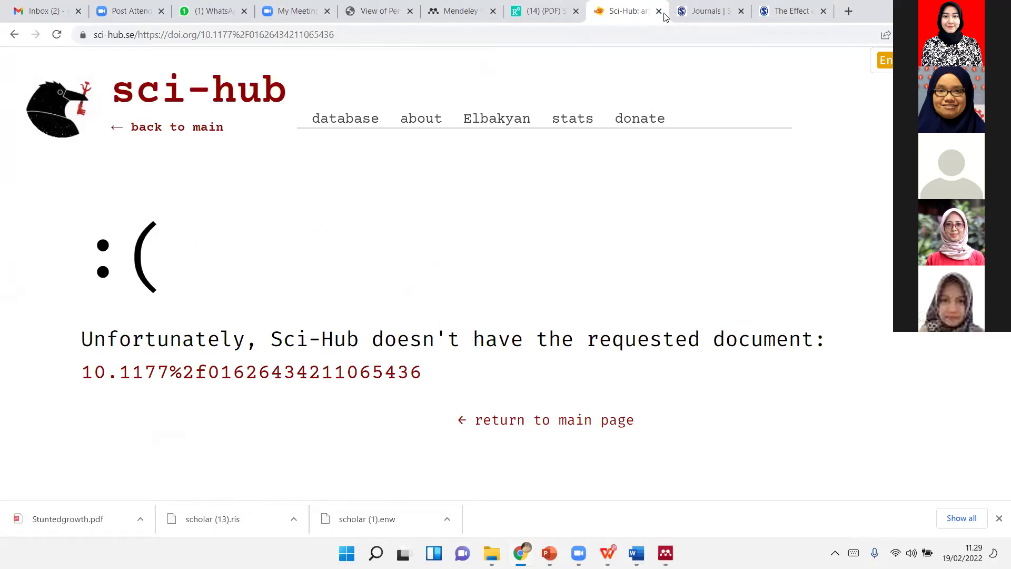
# Step: Return to the SAGE Journals tab and then the CW-FIT article page
pyautogui.click(711, 11)
pyautogui.scroll(-8, 633, 373)
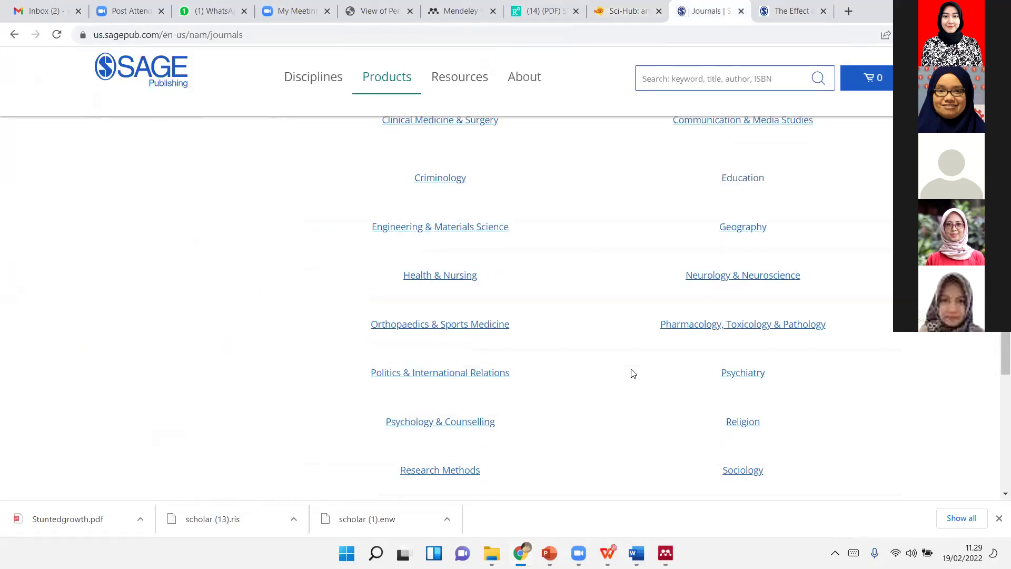
pyautogui.scroll(15, 633, 373)
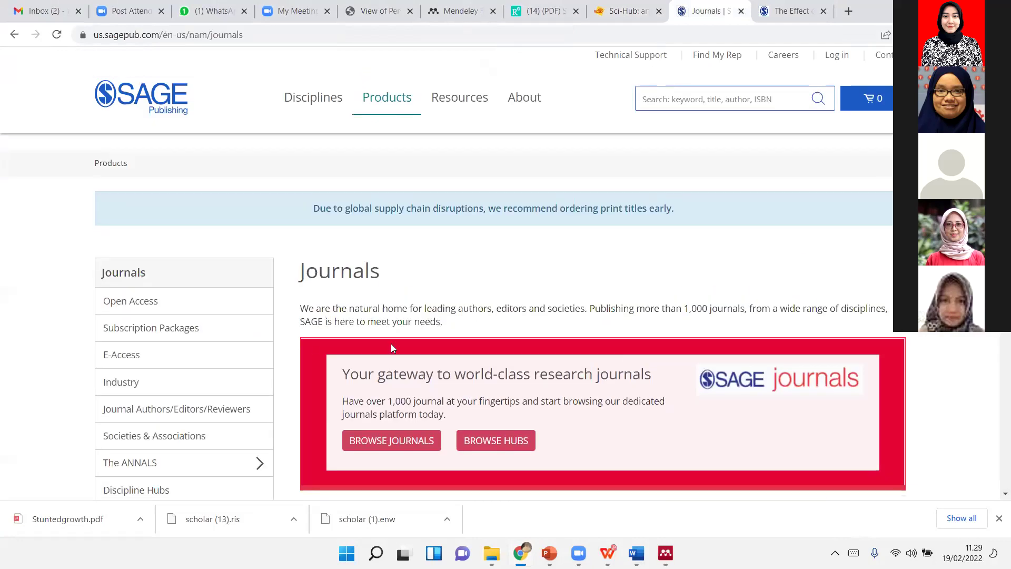
pyautogui.scroll(-12, 637, 400)
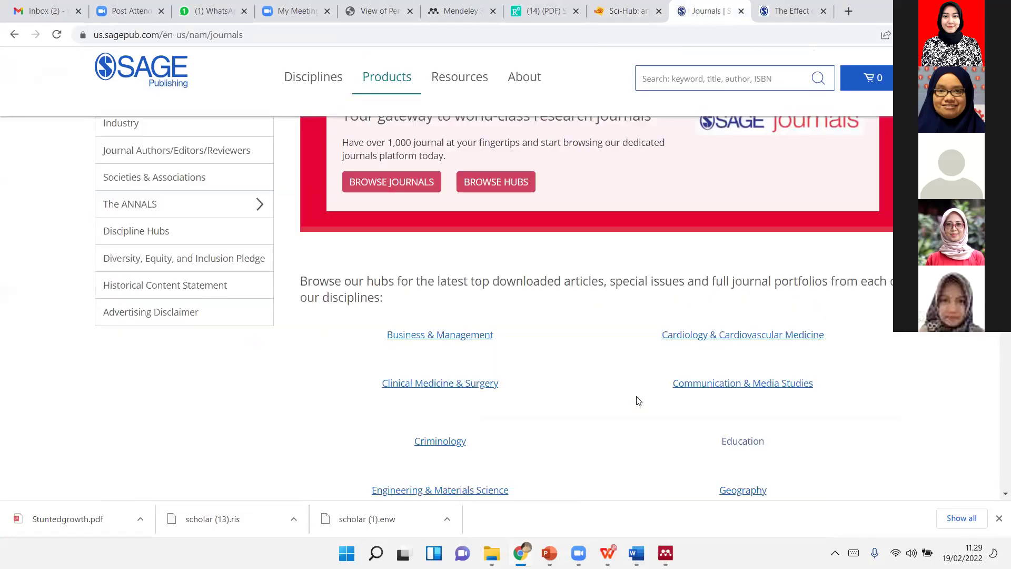
pyautogui.scroll(3, 642, 368)
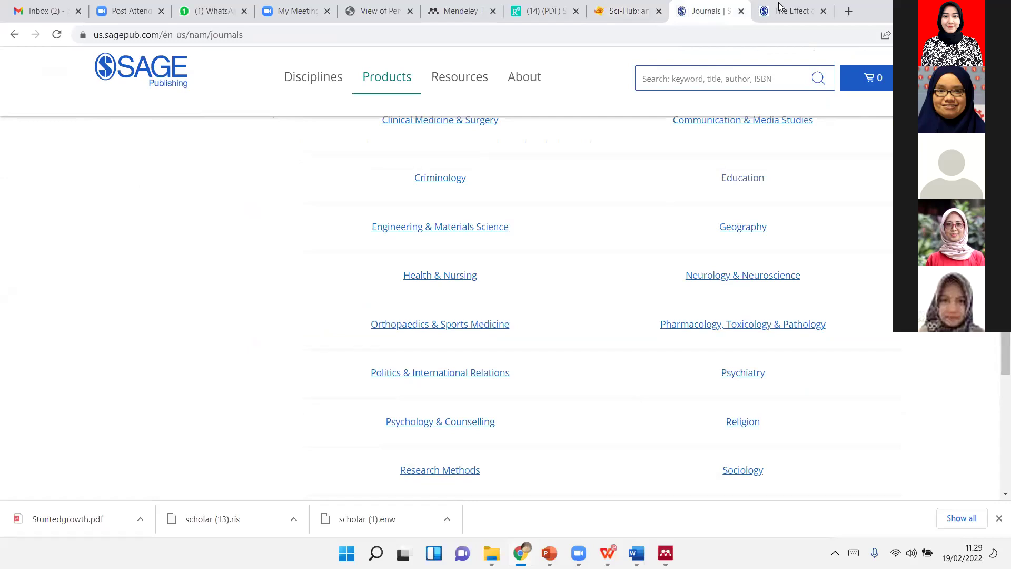
pyautogui.click(792, 13)
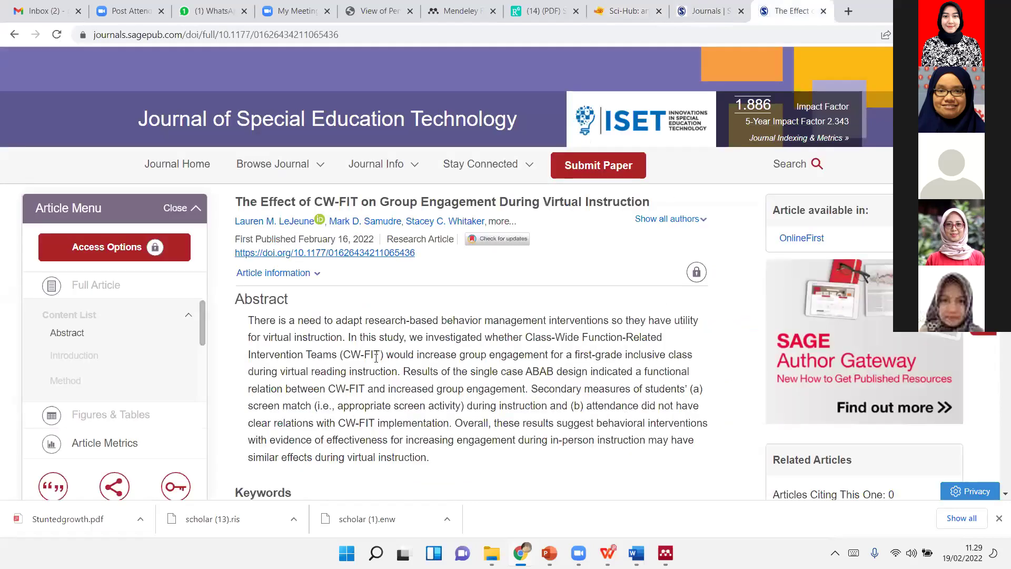
# Step: Search SAGE Journals for 'online training' and bring up the first result's article
pyautogui.click(815, 166)
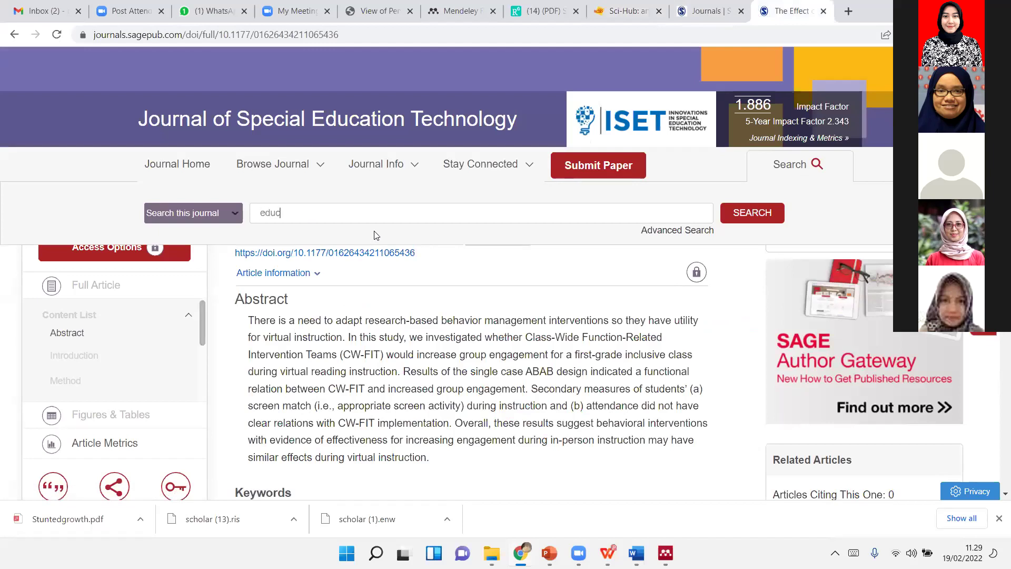
pyautogui.press('BackSpace')
pyautogui.press('BackSpace')
pyautogui.press('BackSpace')
pyautogui.press('BackSpace')
pyautogui.write('online trainin')
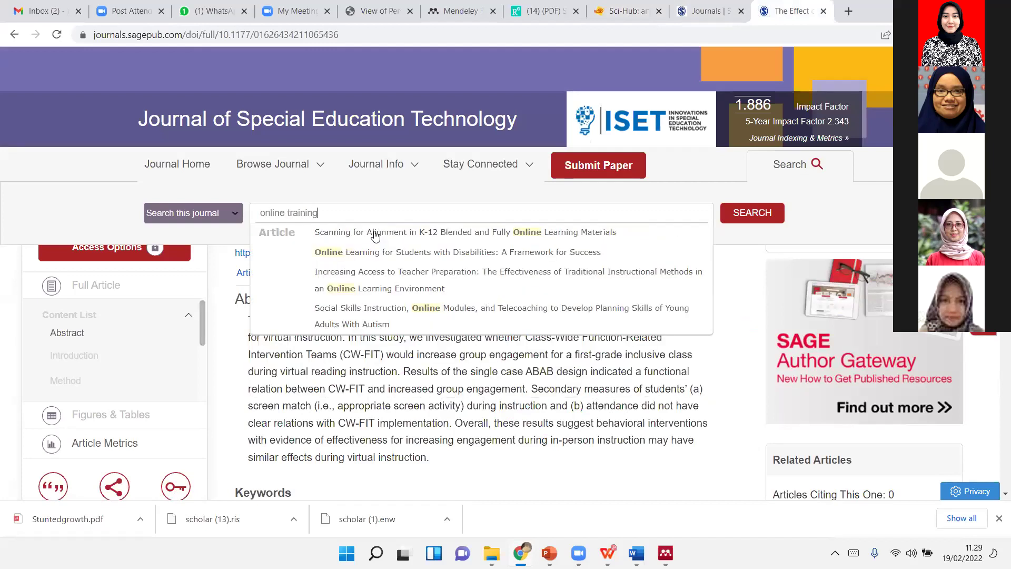
pyautogui.write('g')
pyautogui.press('Return')
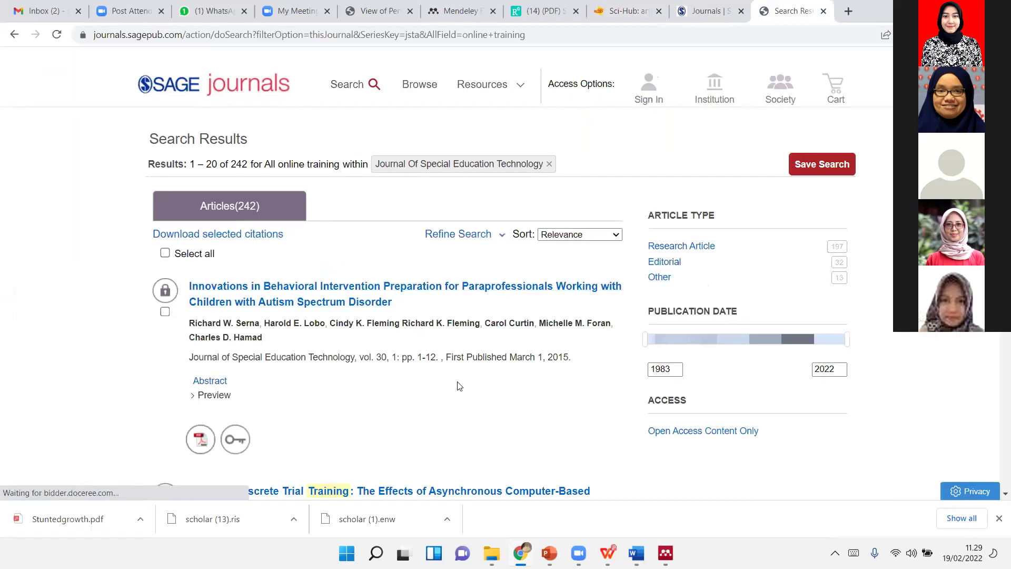
pyautogui.click(385, 289)
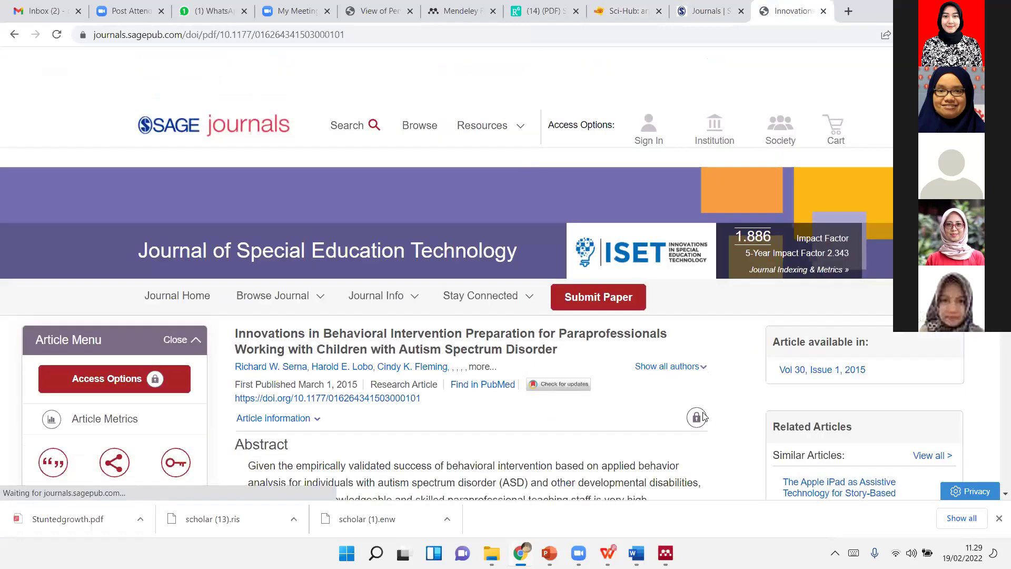
# Step: Copy the 'Innovations in Behavioral Intervention Preparation…' title and return to the Sci-Hub tab
pyautogui.moveTo(234, 334); pyautogui.dragTo(524, 346)
pyautogui.rightClick(523, 346)
pyautogui.click(540, 360)
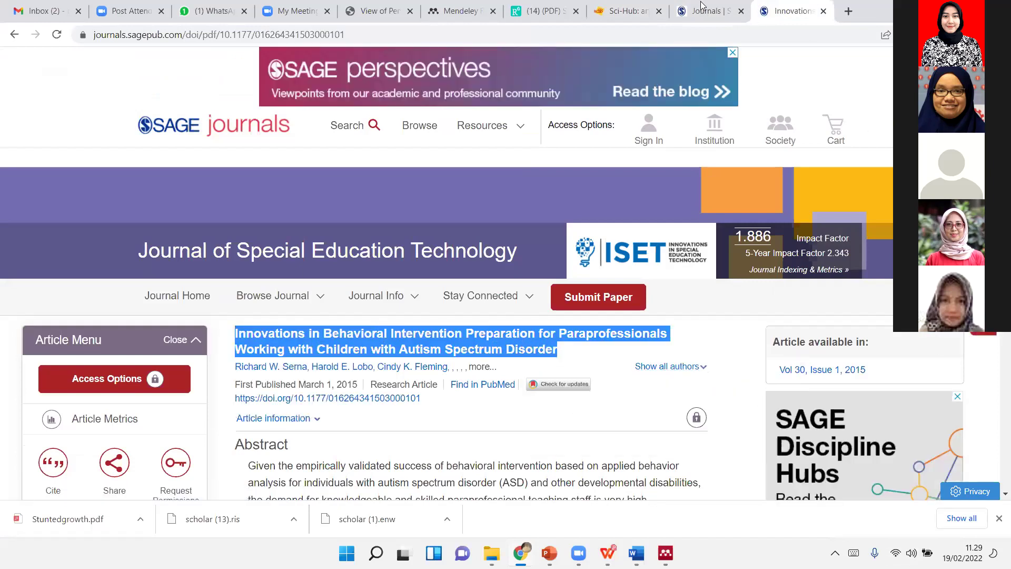
pyautogui.click(617, 12)
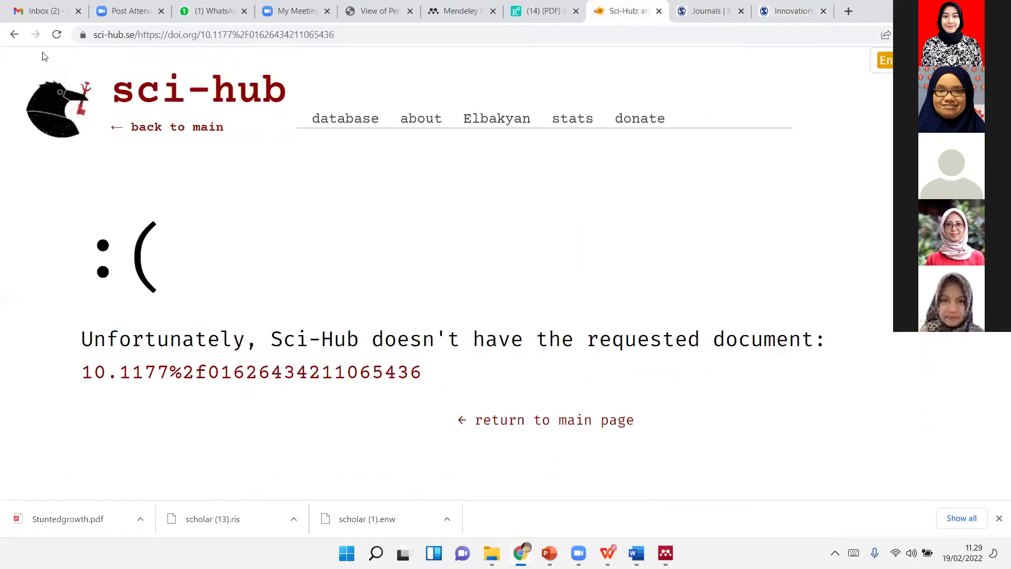
# Step: Go back to Sci-Hub's main page and search it for the pasted article title
pyautogui.click(15, 34)
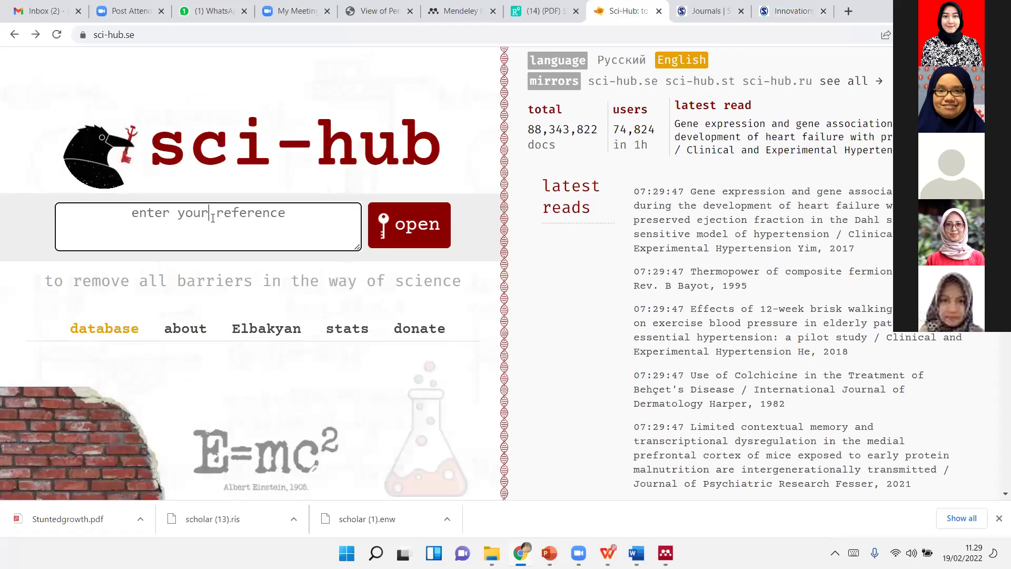
pyautogui.hotkey('ctrl', 'v')
pyautogui.click(401, 227)
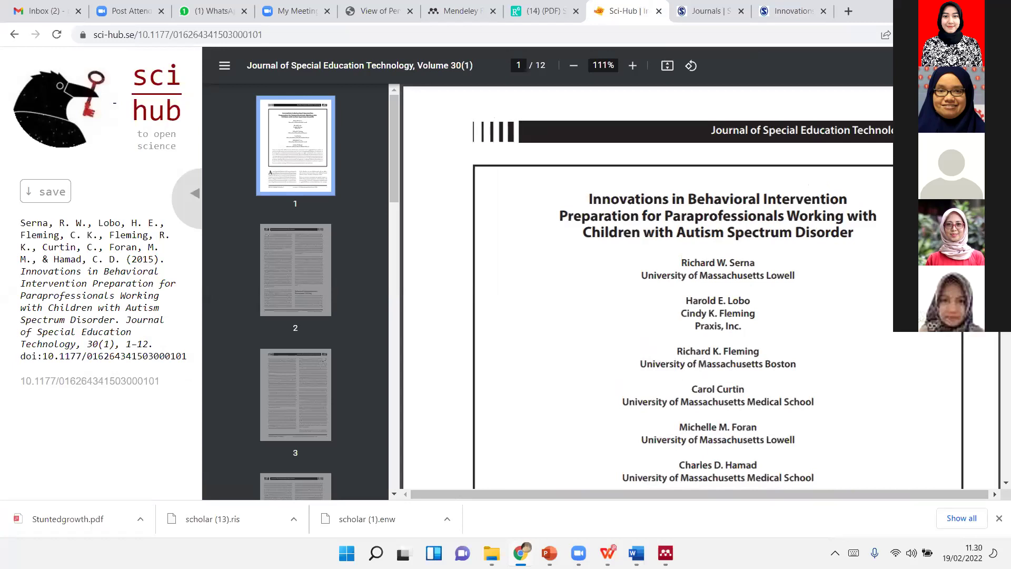
# Step: Scroll through the 12-page Serna et al. 2015 PDF, then return to page 1
pyautogui.scroll(-20, 648, 287)
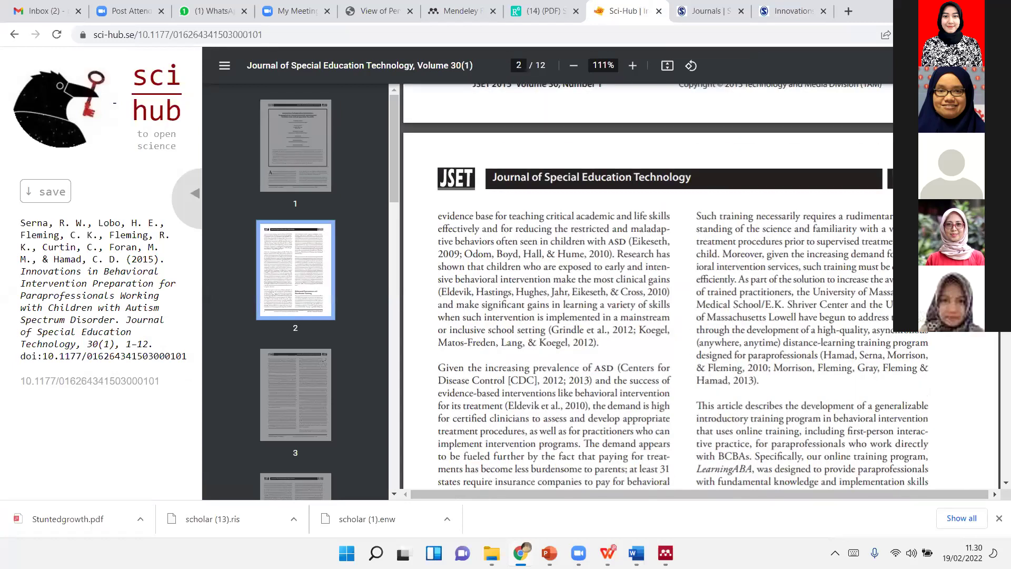
pyautogui.scroll(-20, 648, 287)
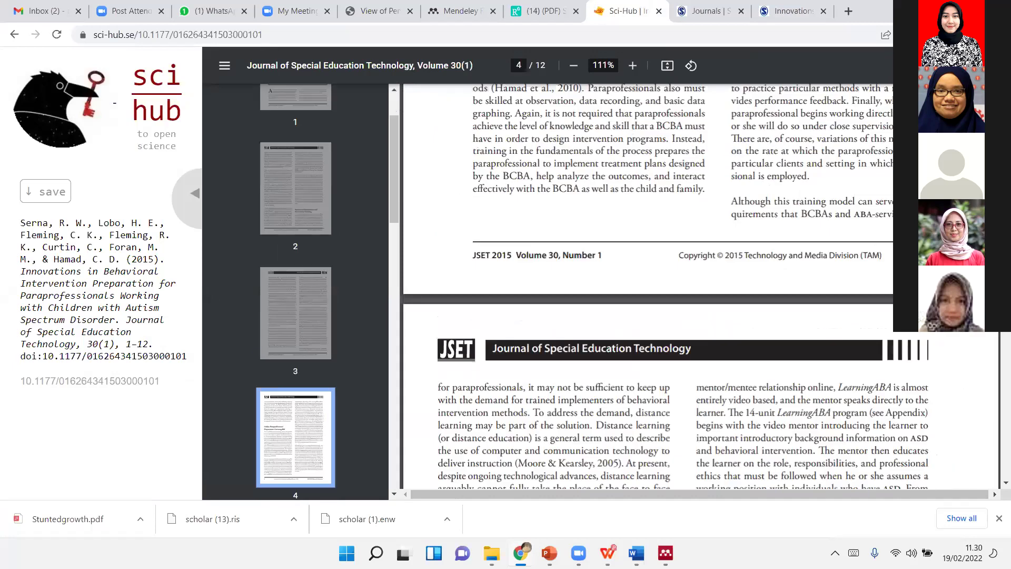
pyautogui.scroll(-20, 648, 287)
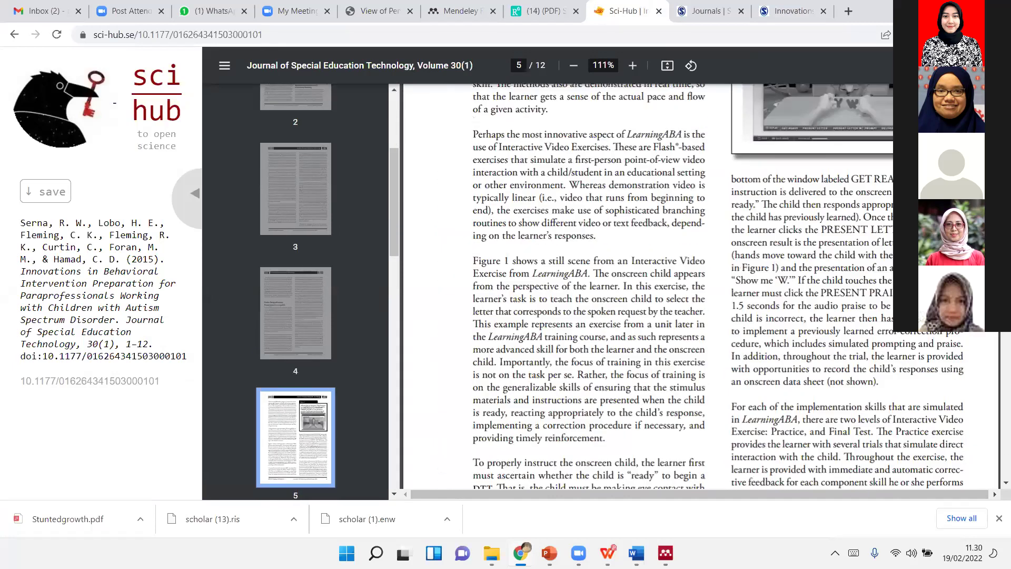
pyautogui.scroll(-20, 995, 378)
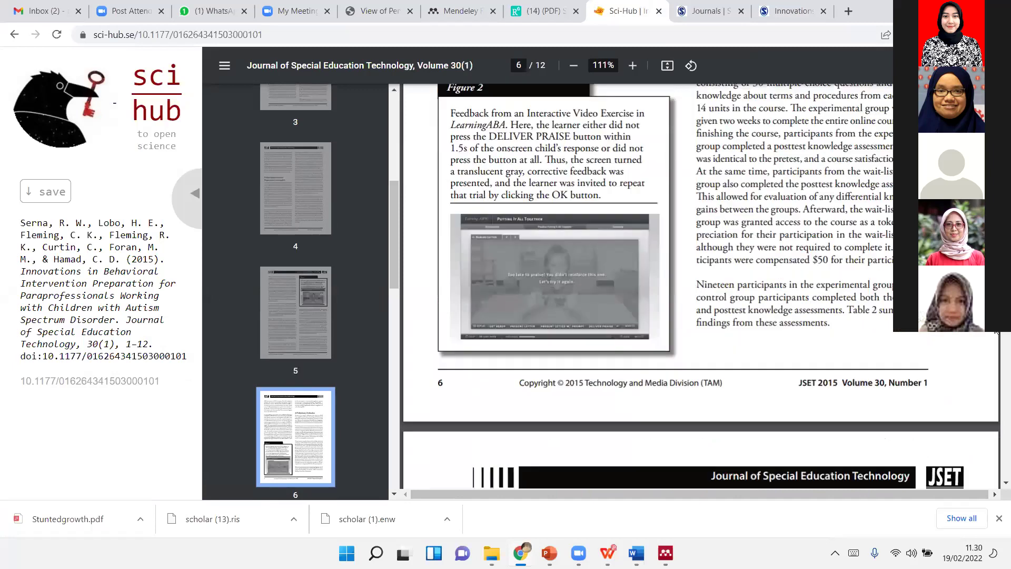
pyautogui.scroll(-20, 995, 377)
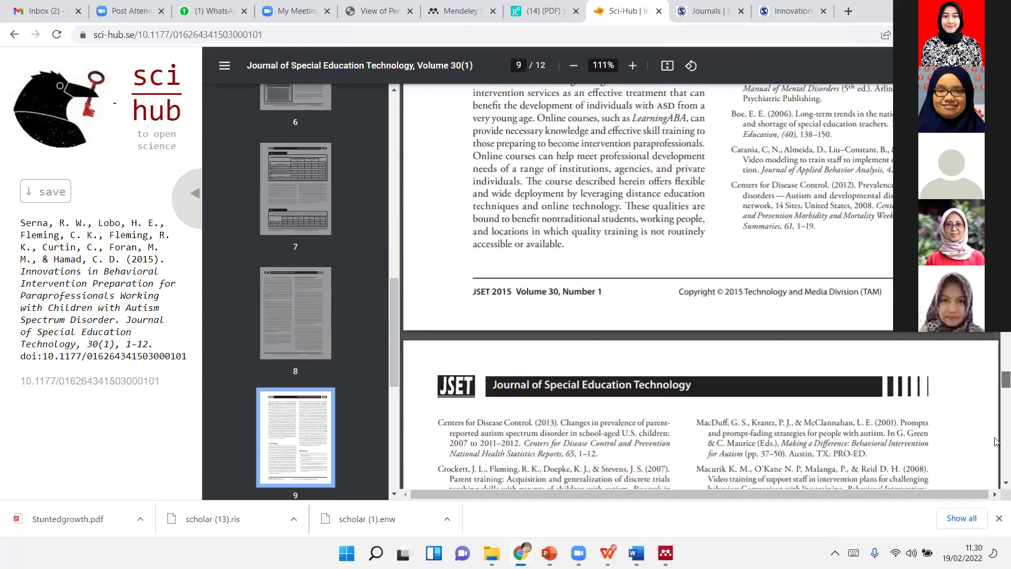
pyautogui.scroll(-15, 996, 483)
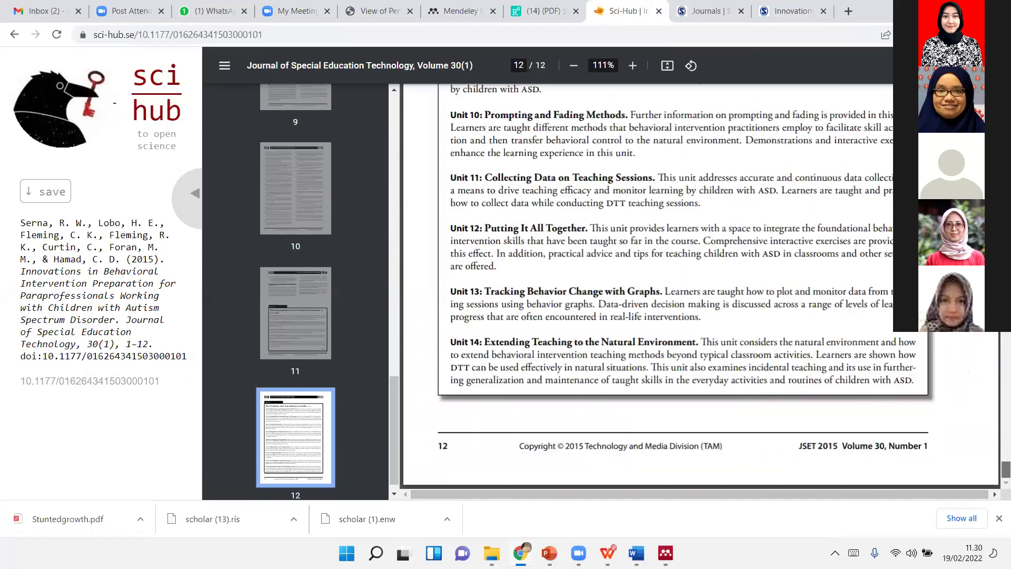
pyautogui.press('Home')
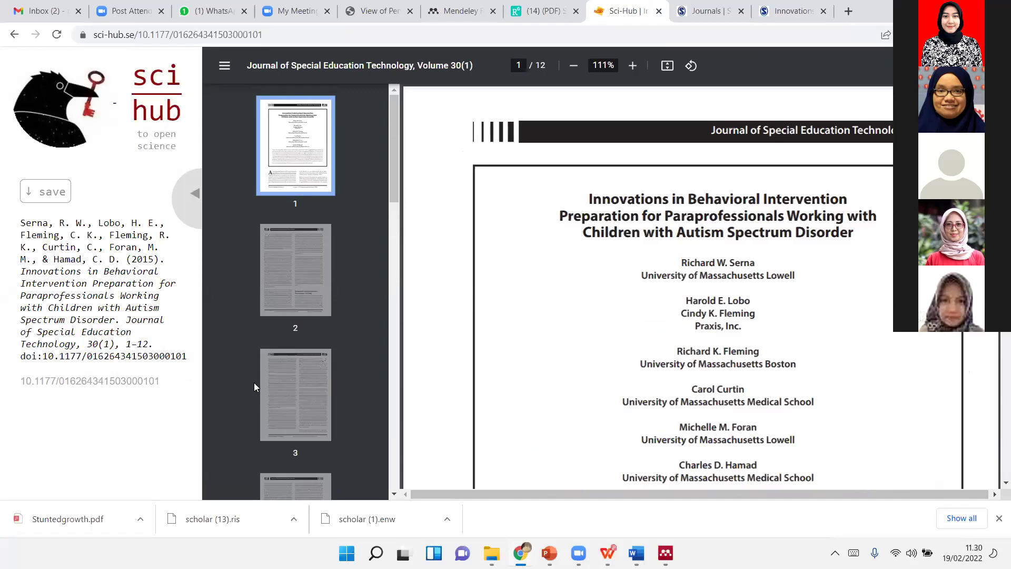
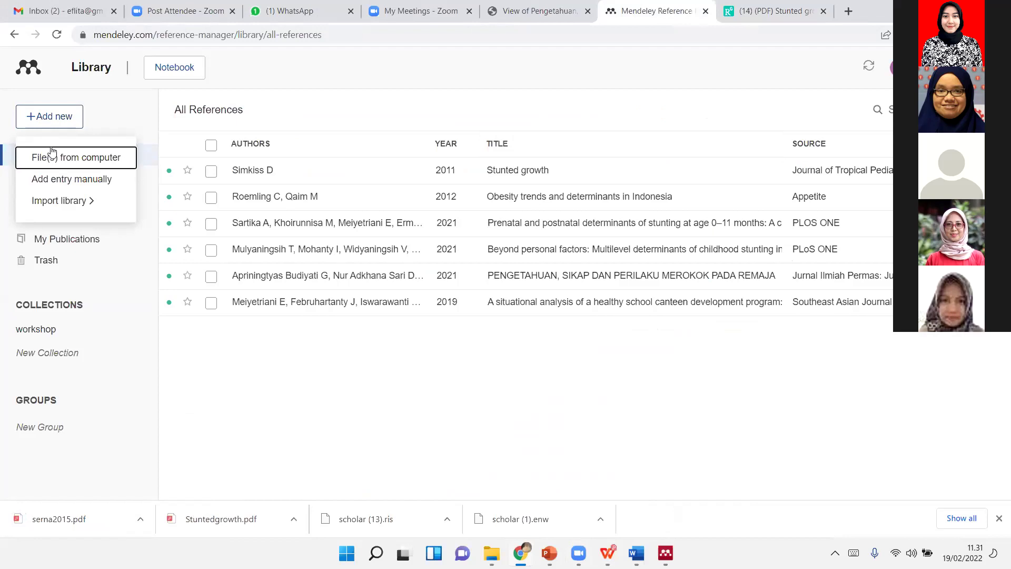
# Step: Upload serna2015.pdf from the online workshop folder into the Mendeley library
pyautogui.click(51, 153)
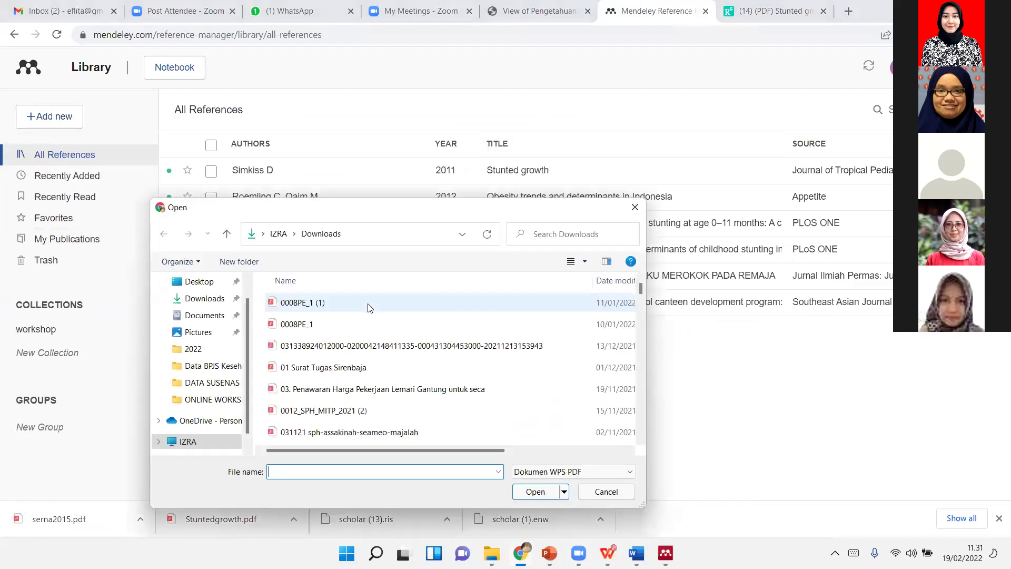
pyautogui.click(211, 399)
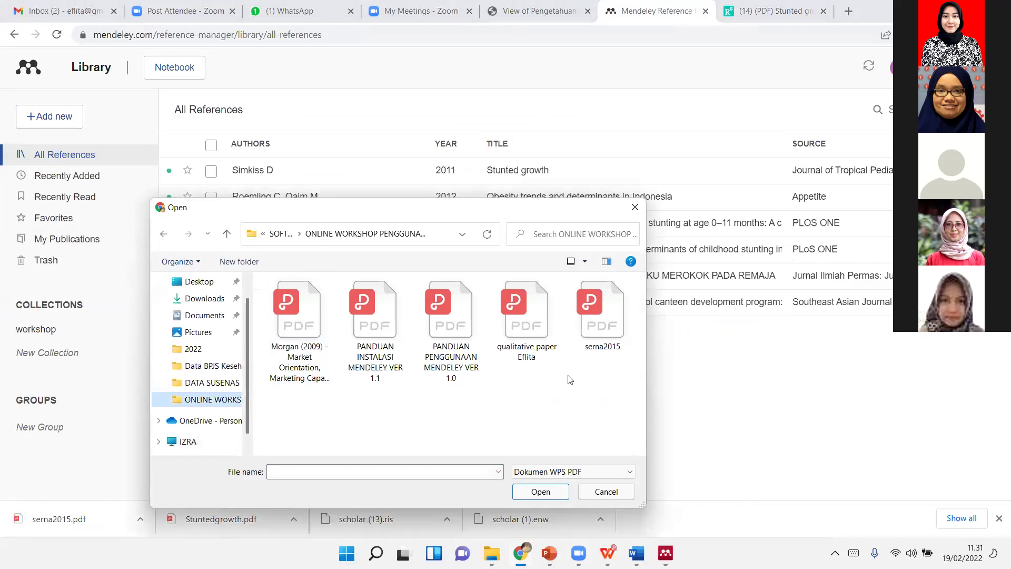
pyautogui.click(605, 317)
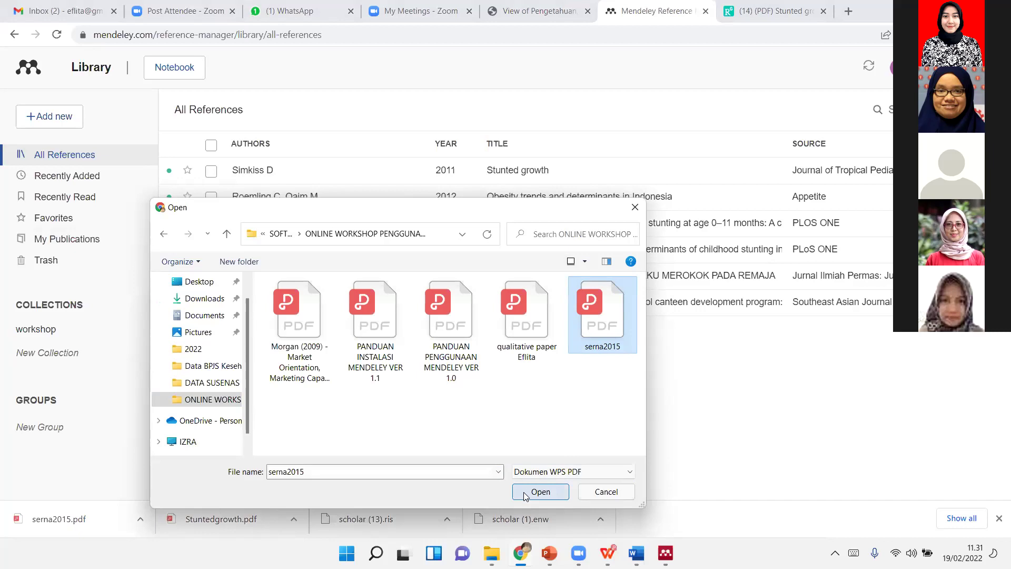
pyautogui.click(525, 492)
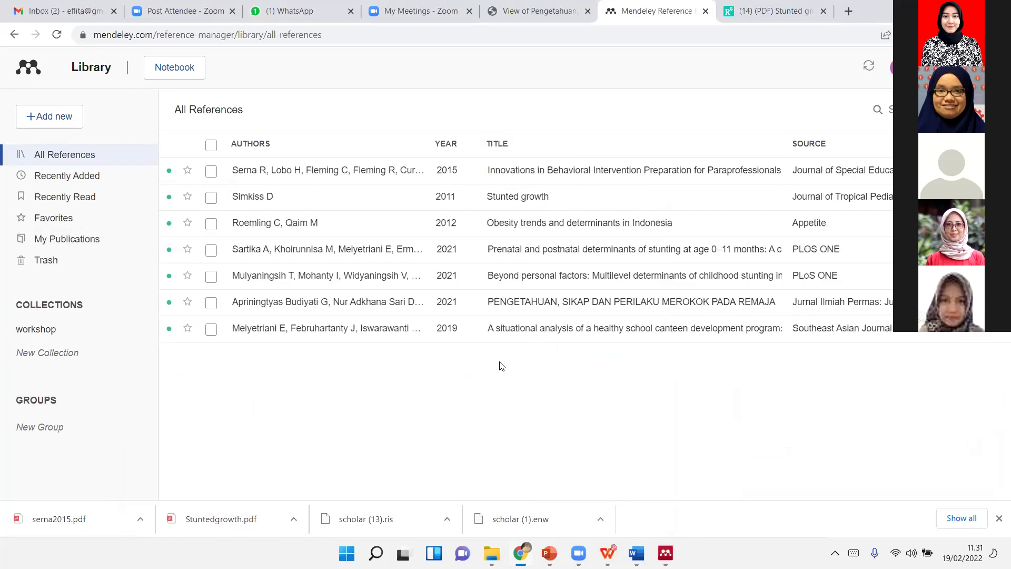
# Step: Open the downloaded serna2015.pdf in a Chrome tab and scroll through it
pyautogui.click(539, 15)
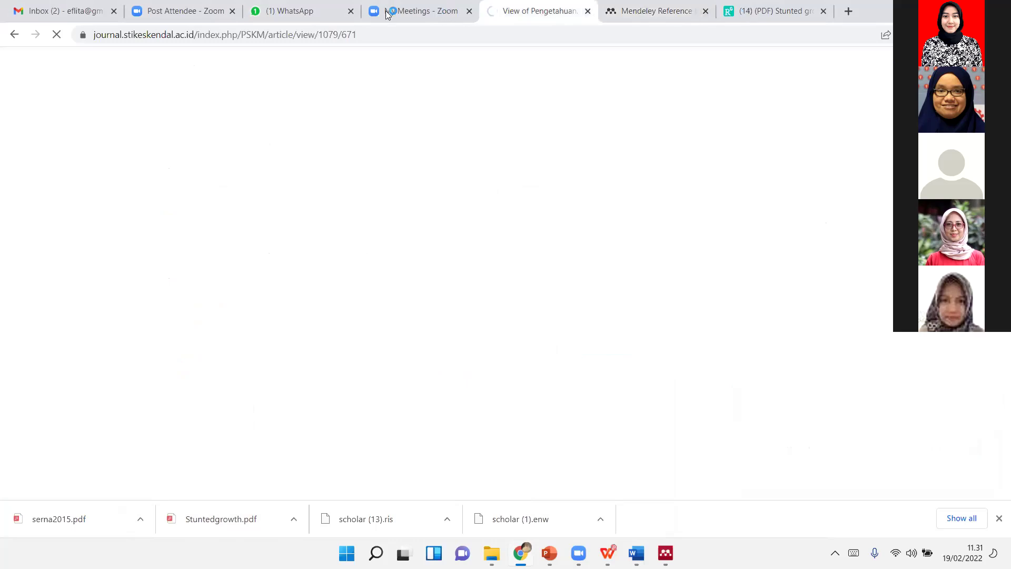
pyautogui.click(775, 12)
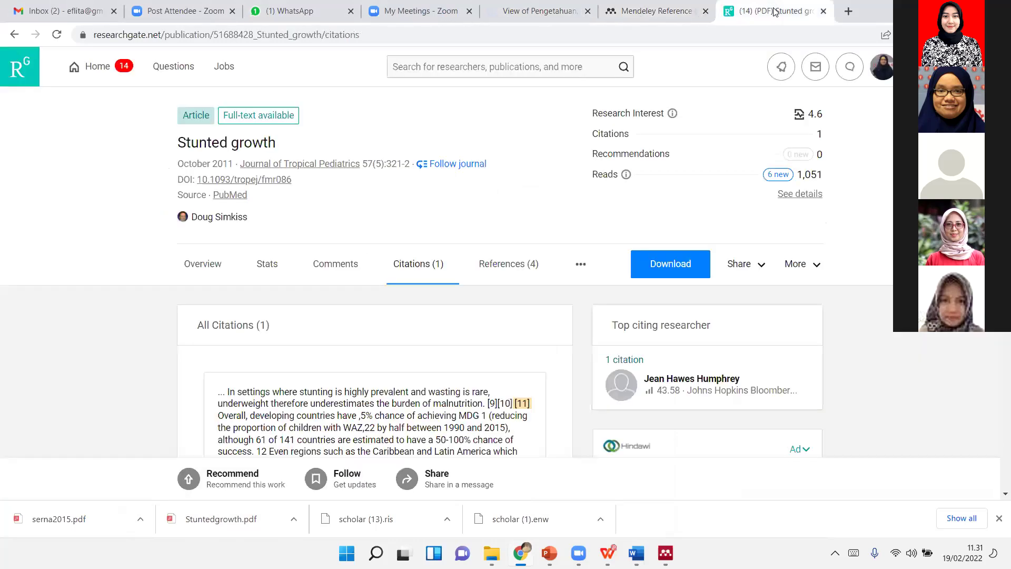
pyautogui.click(54, 524)
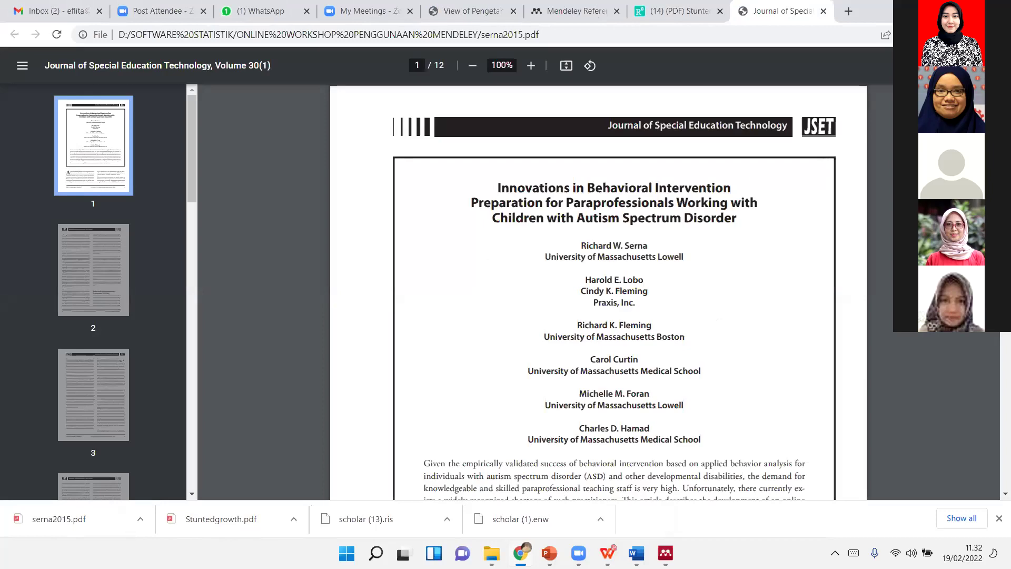
pyautogui.scroll(-20, 598, 292)
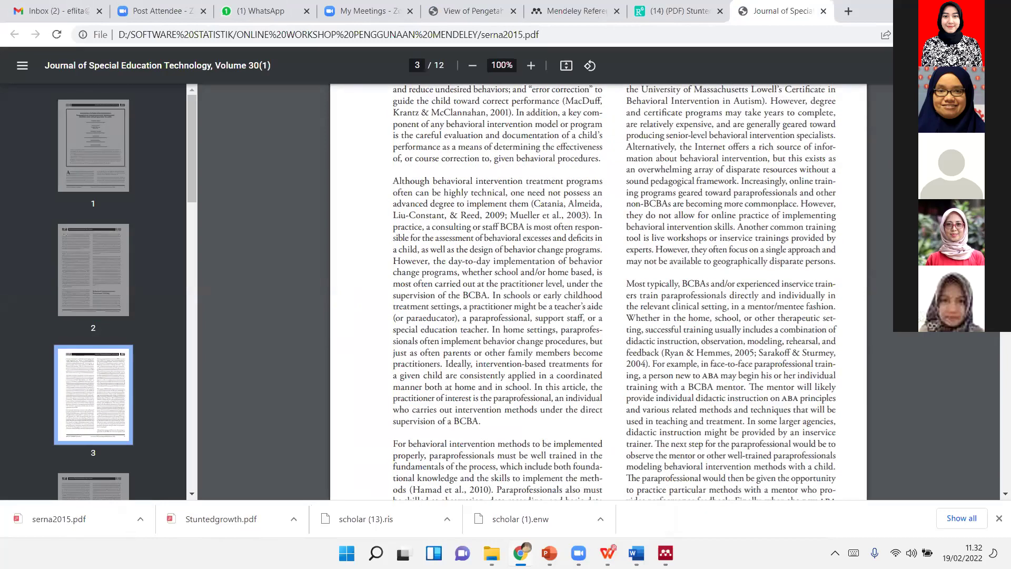
pyautogui.scroll(-20, 599, 293)
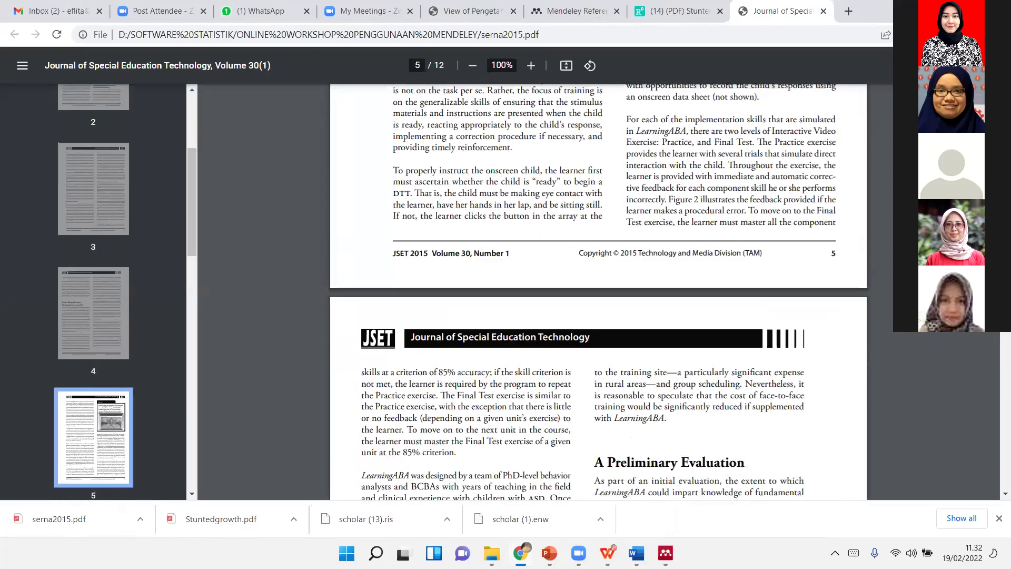
pyautogui.scroll(-20, 598, 293)
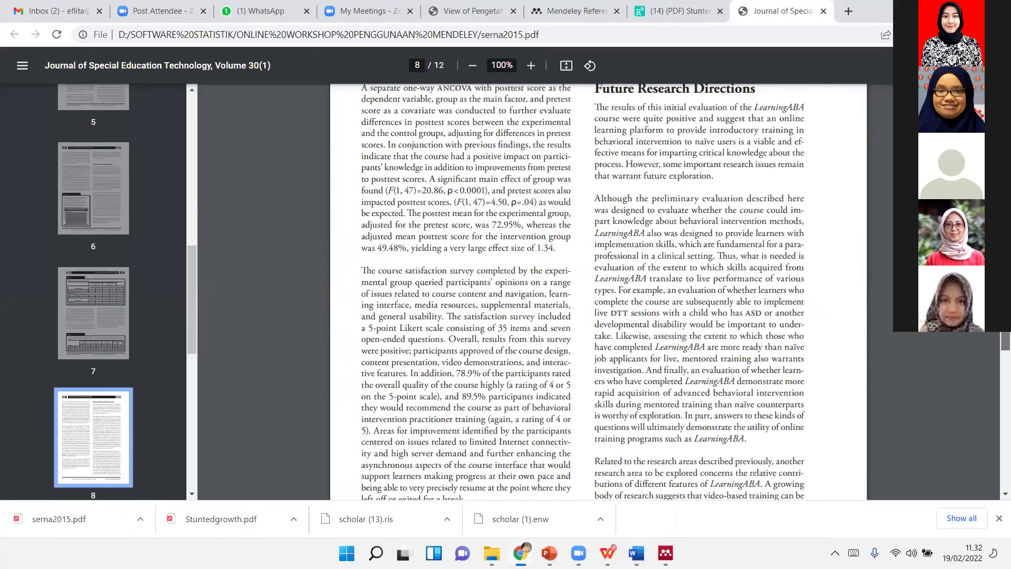
pyautogui.scroll(20, 706, 104)
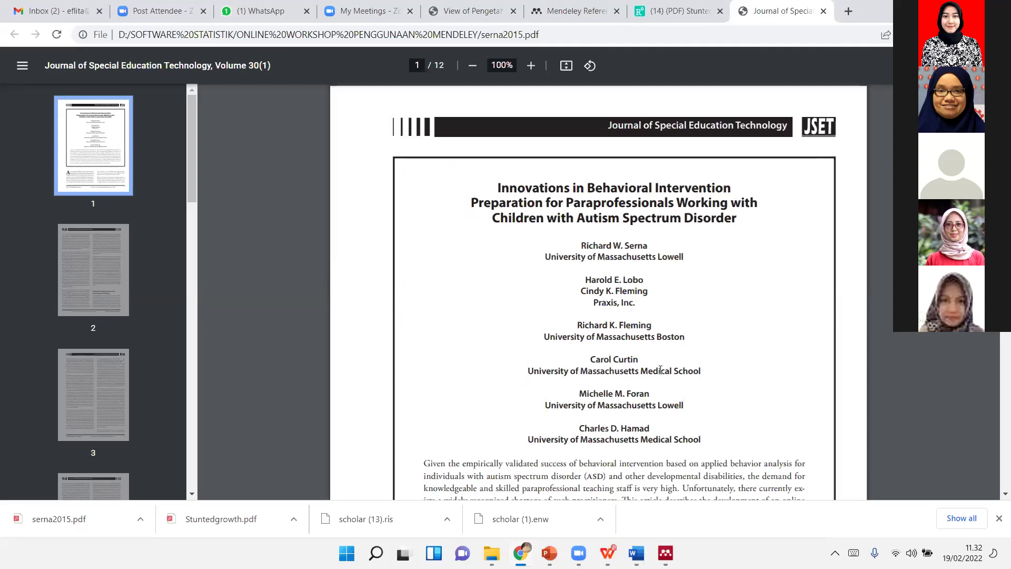
# Step: Go back to the ResearchGate Stunted growth page
pyautogui.click(266, 11)
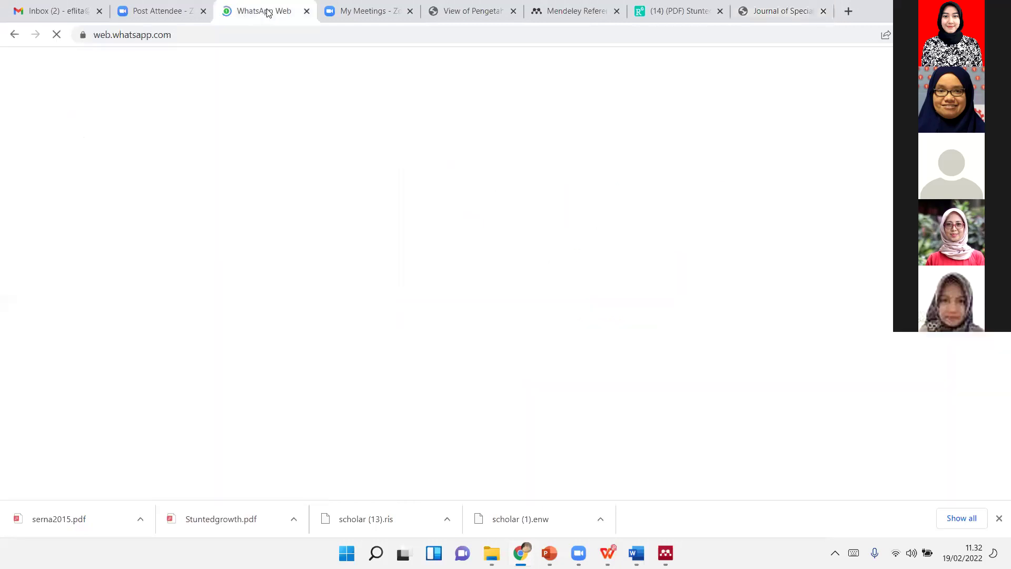
pyautogui.click(772, 11)
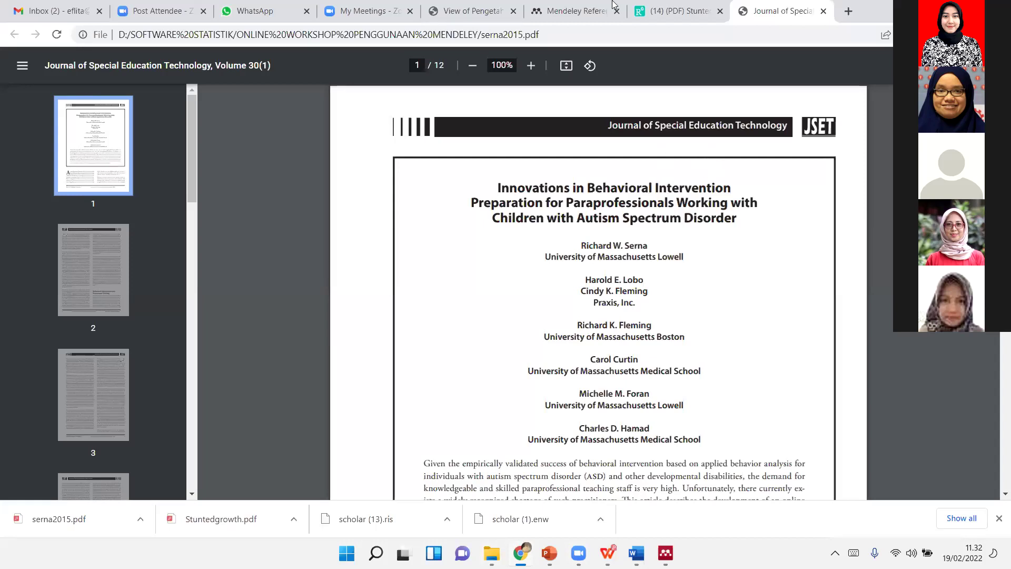
pyautogui.click(658, 10)
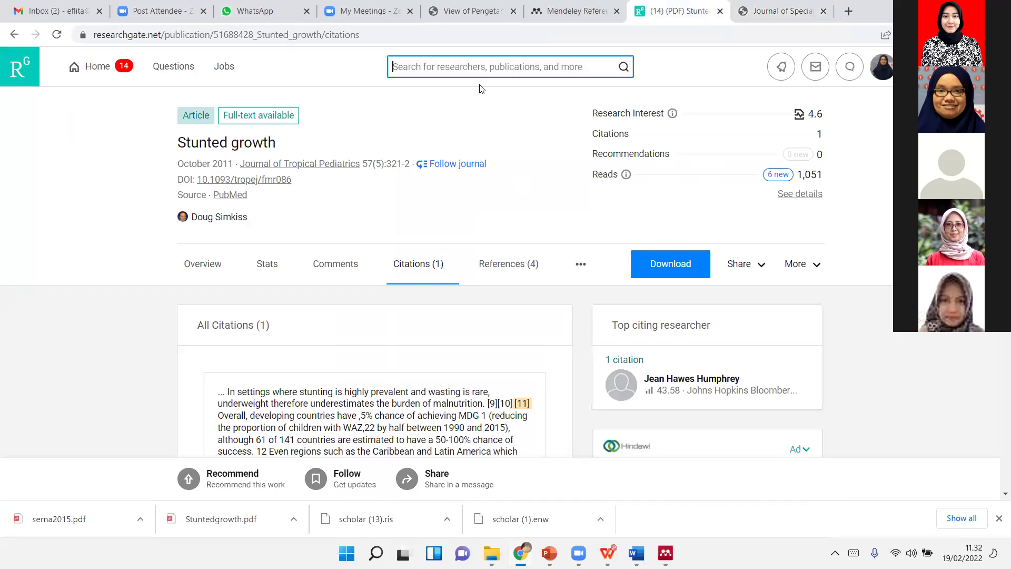
# Step: Search ResearchGate for 'covid omicron' and limit results to publications
pyautogui.write('covid')
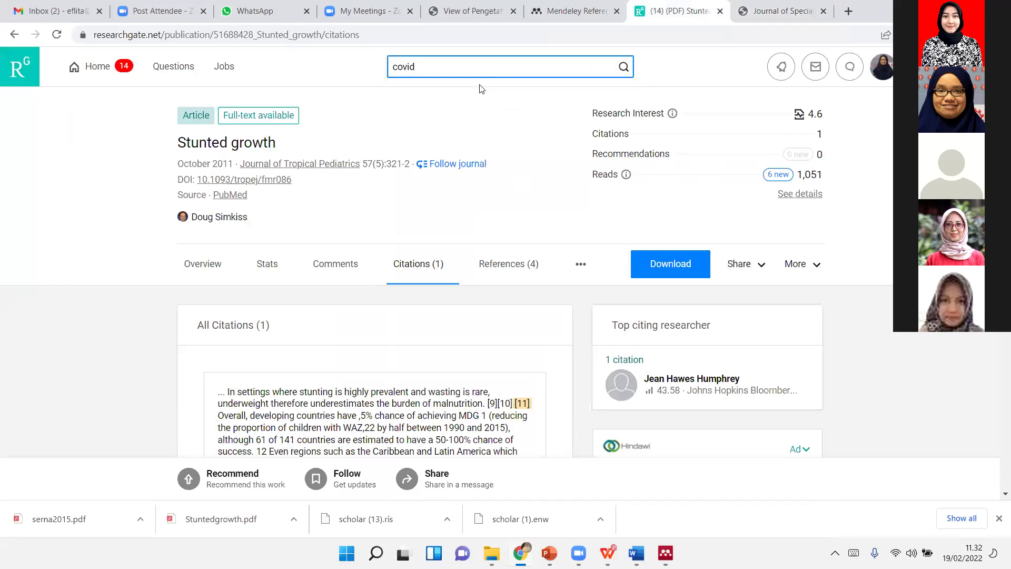
pyautogui.write(' omicron')
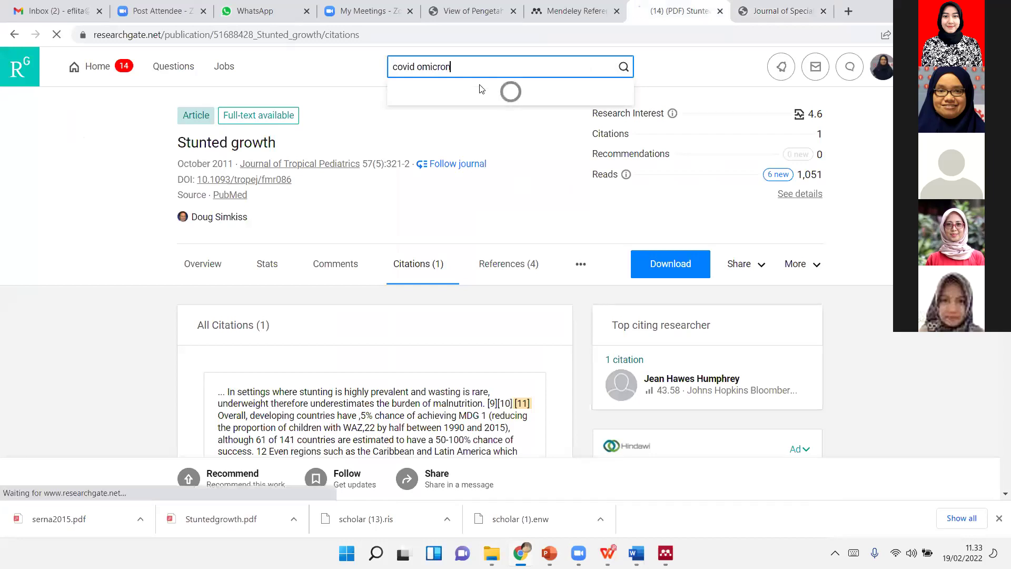
pyautogui.press('Return')
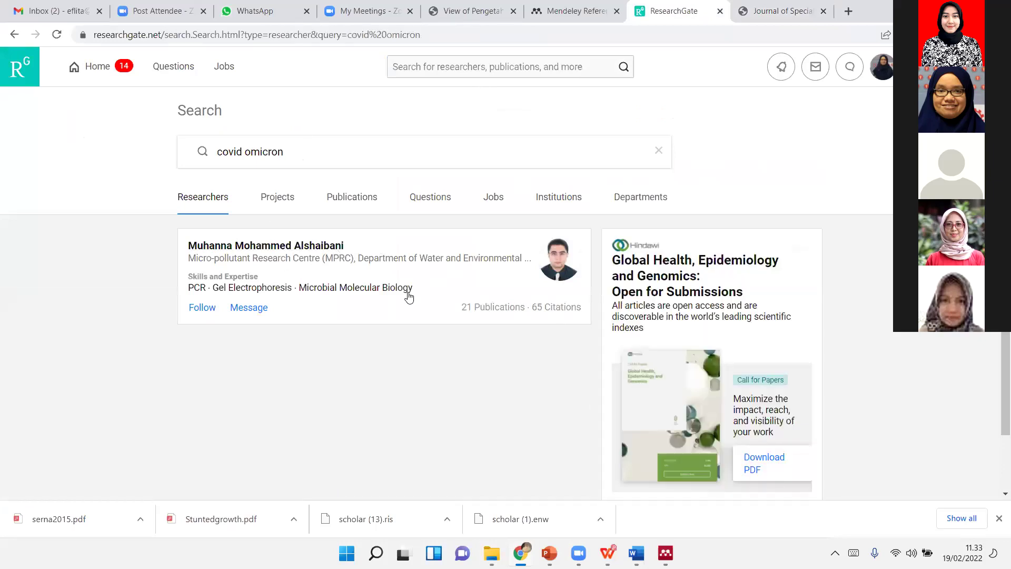
pyautogui.click(354, 198)
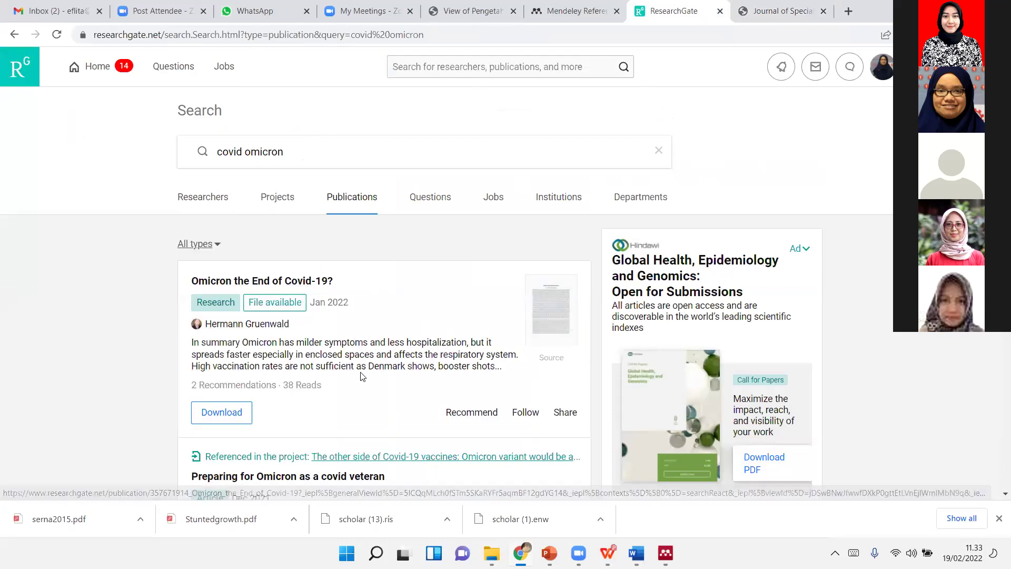
# Step: Open the first result, the publication 'Omicron the End of Covid-19?'
pyautogui.scroll(-5, 832, 364)
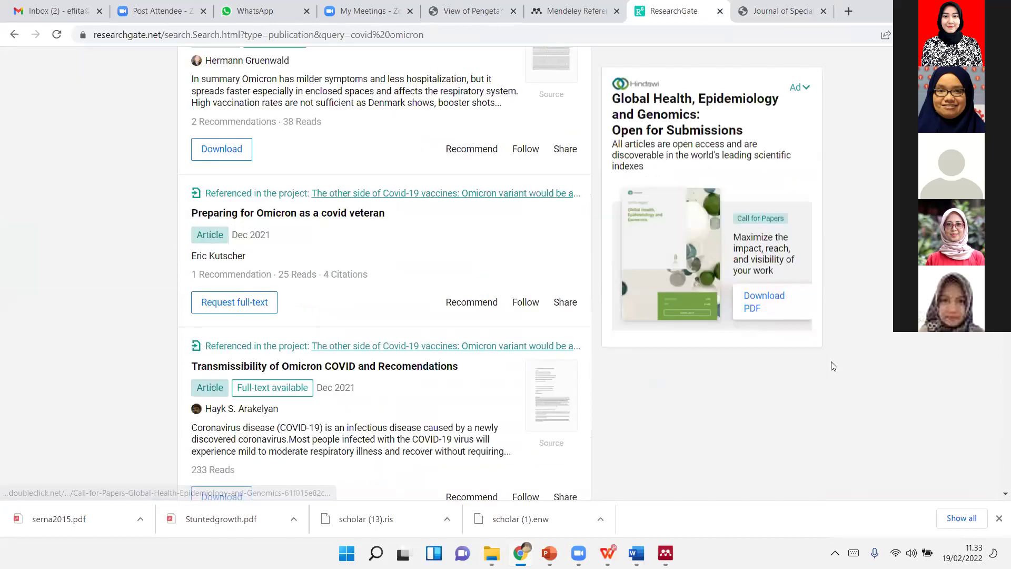
pyautogui.scroll(-5, 417, 315)
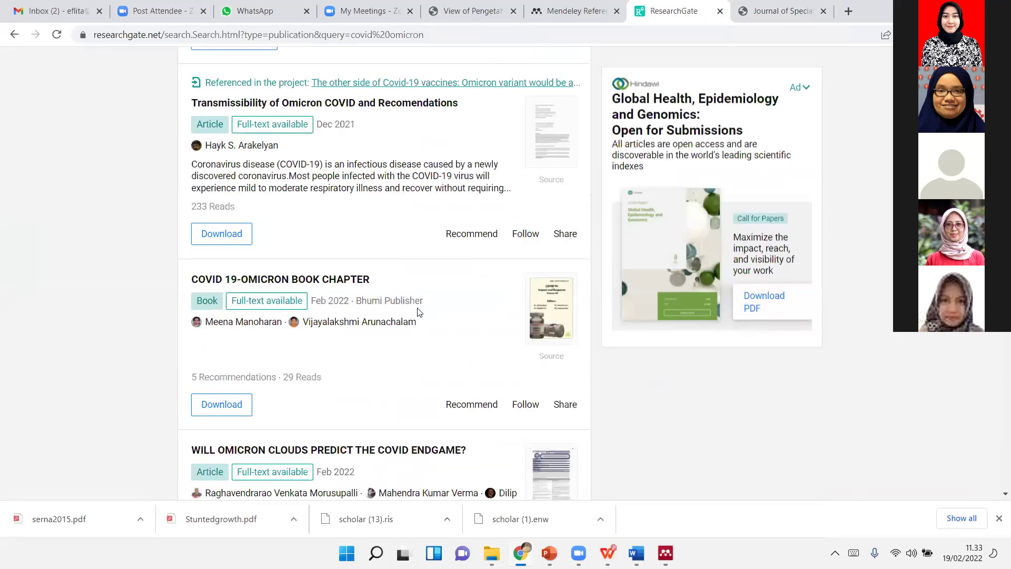
pyautogui.scroll(7, 418, 312)
pyautogui.scroll(-5, 418, 311)
pyautogui.scroll(7, 419, 311)
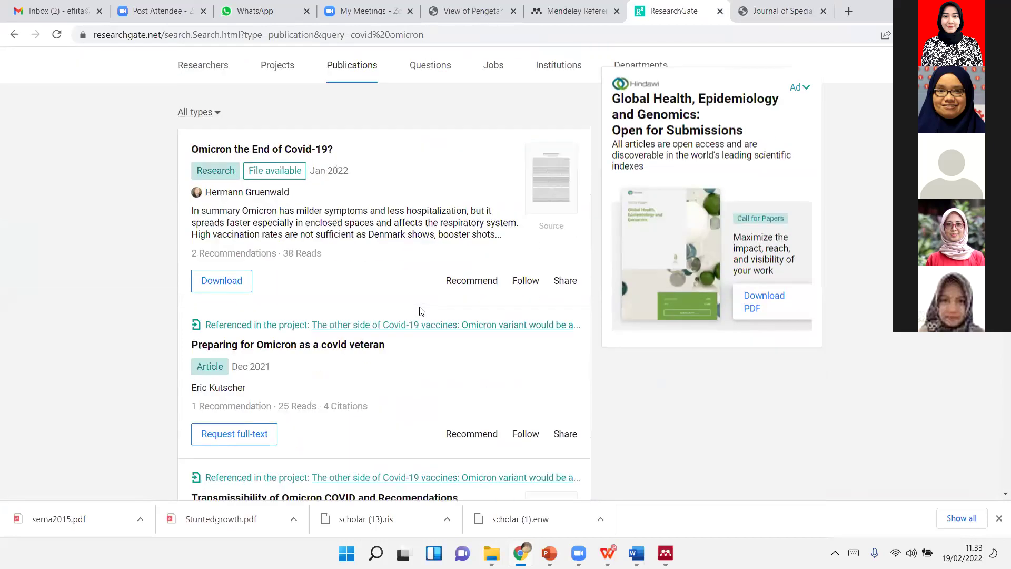
pyautogui.click(274, 285)
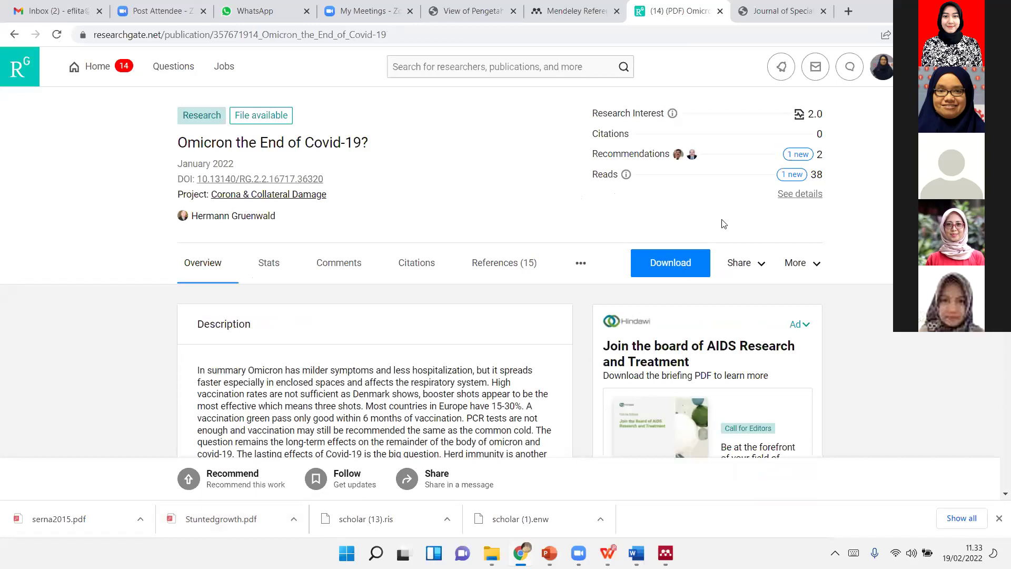
pyautogui.moveTo(574, 539)
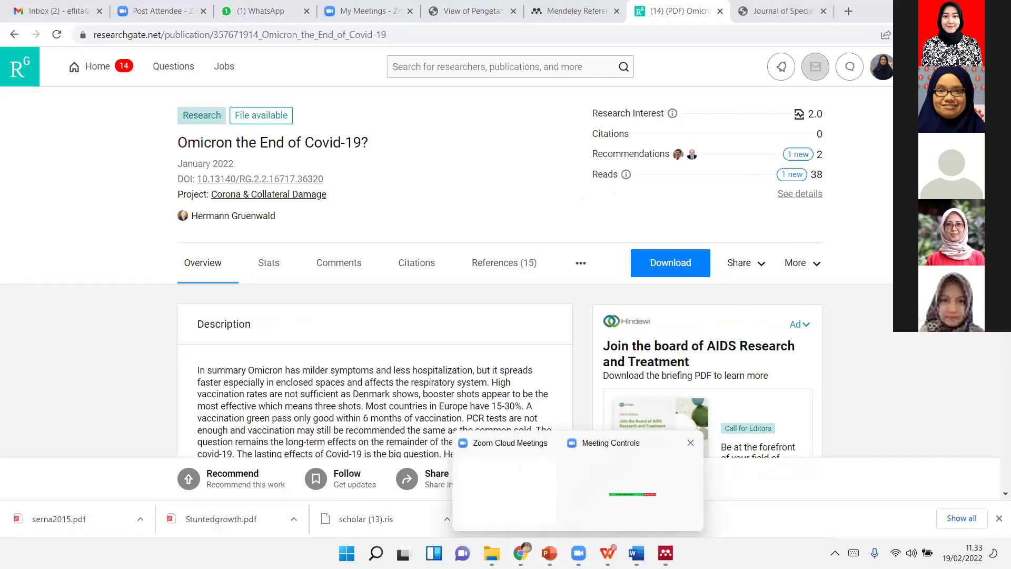
# Step: Sync Mendeley Desktop to pull in the Serna 2015 paper, then return to the dummy text document
pyautogui.click(598, 510)
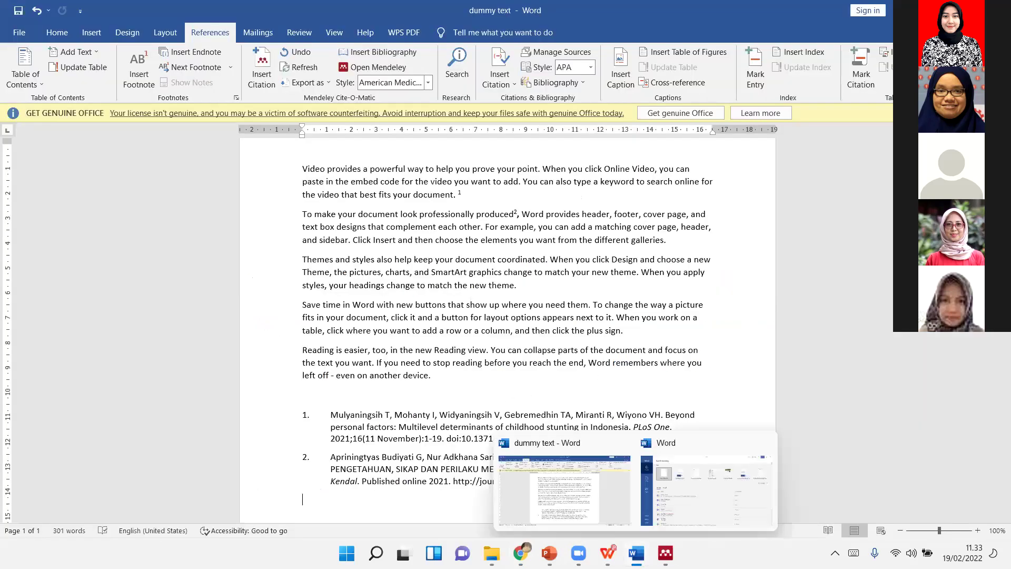
pyautogui.click(666, 553)
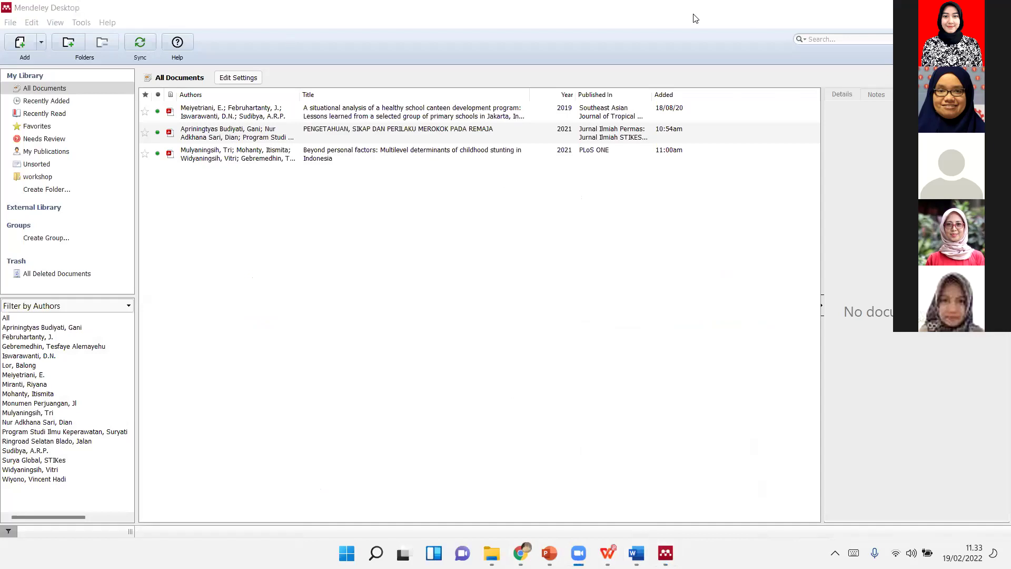
pyautogui.click(143, 46)
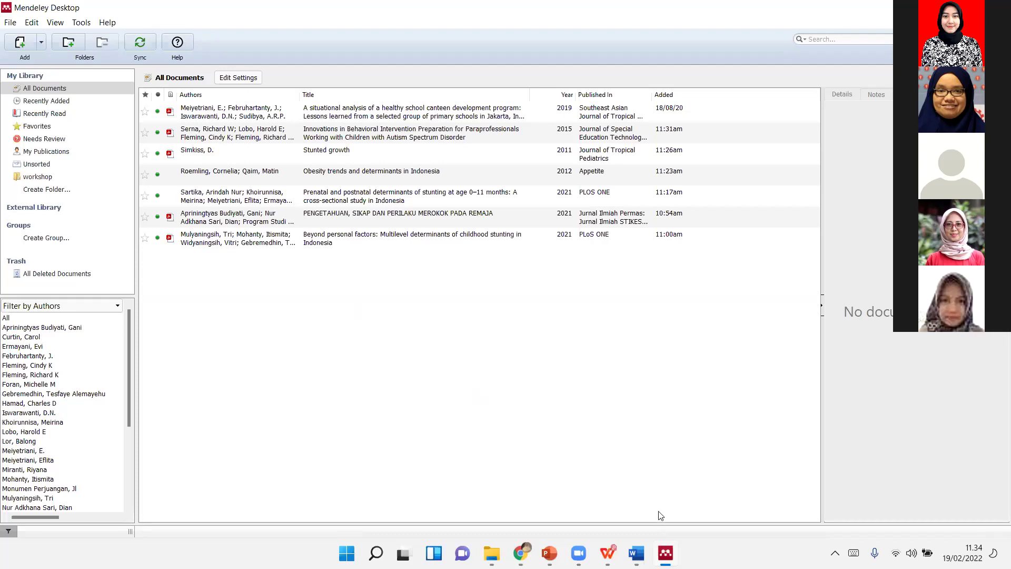
pyautogui.moveTo(636, 553)
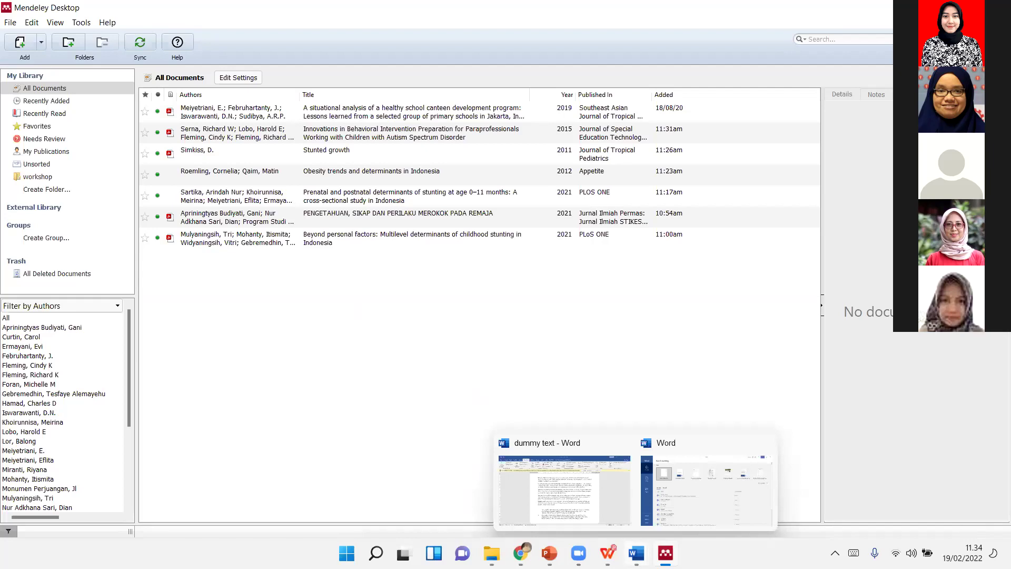
pyautogui.moveTo(608, 553)
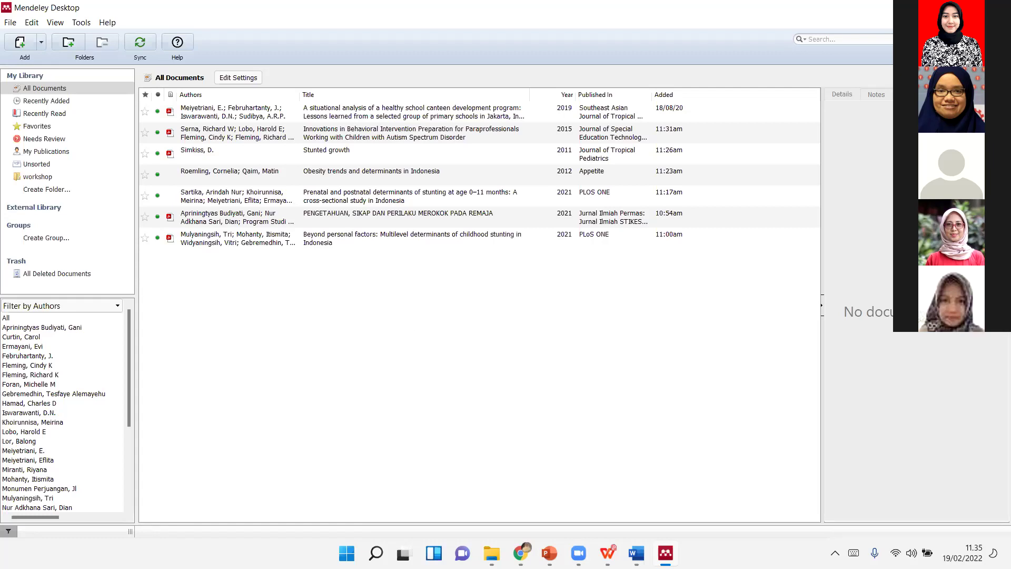
pyautogui.click(577, 481)
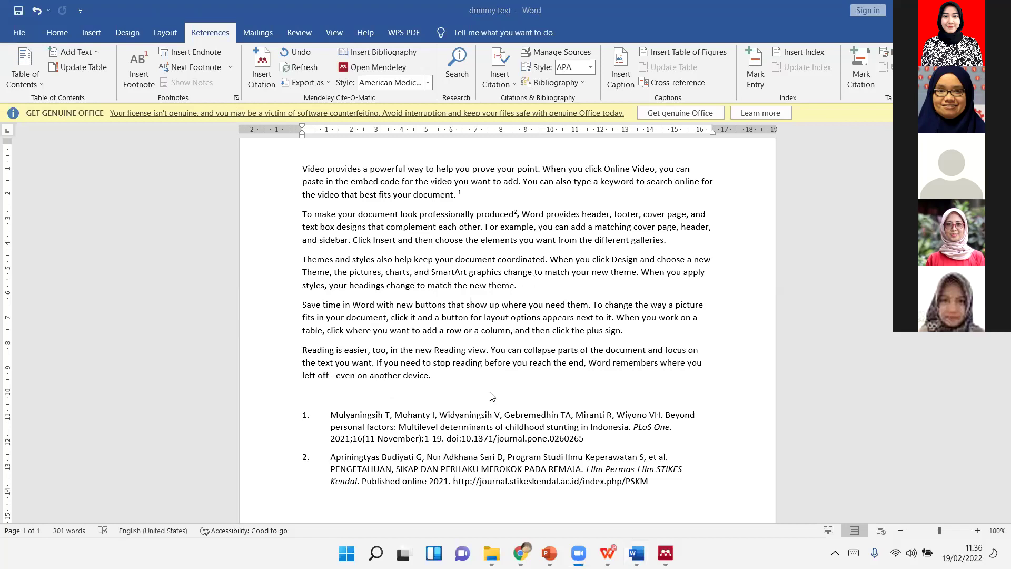
# Step: Leave the Word document and bring up the Mendeley web library tab in Chrome
pyautogui.moveTo(578, 553)
pyautogui.click(520, 288)
pyautogui.moveTo(660, 548)
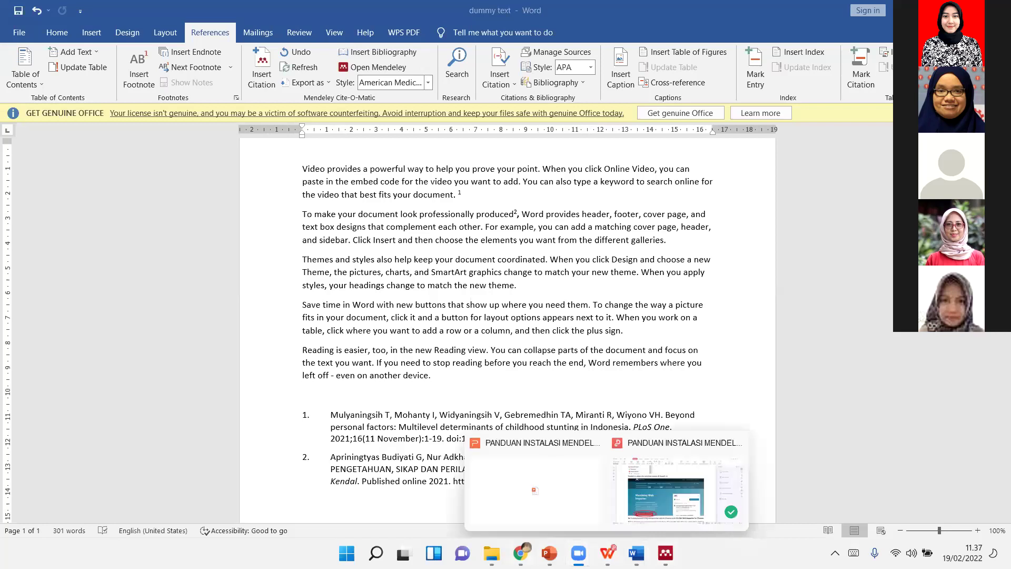
pyautogui.click(520, 553)
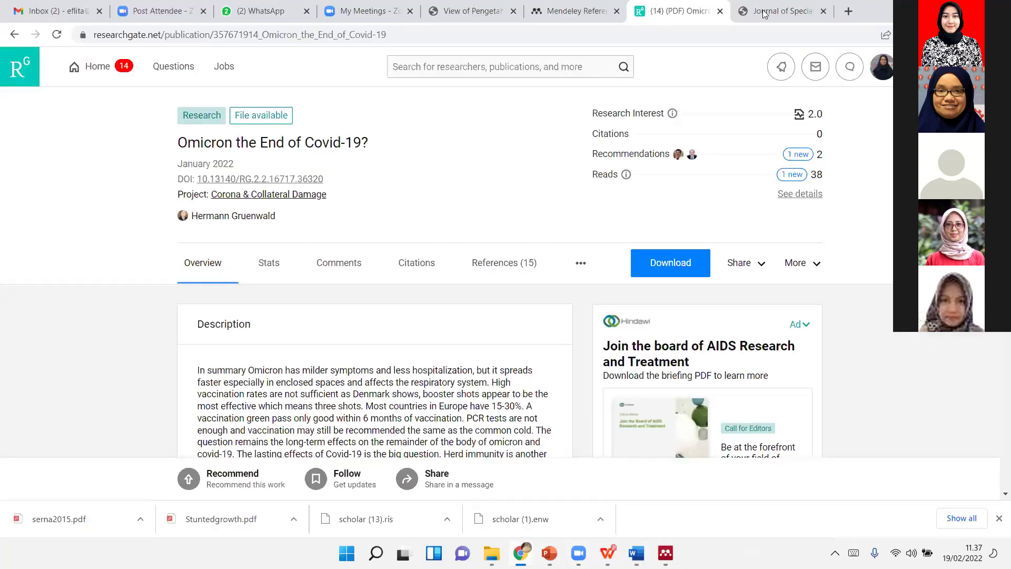
pyautogui.click(558, 11)
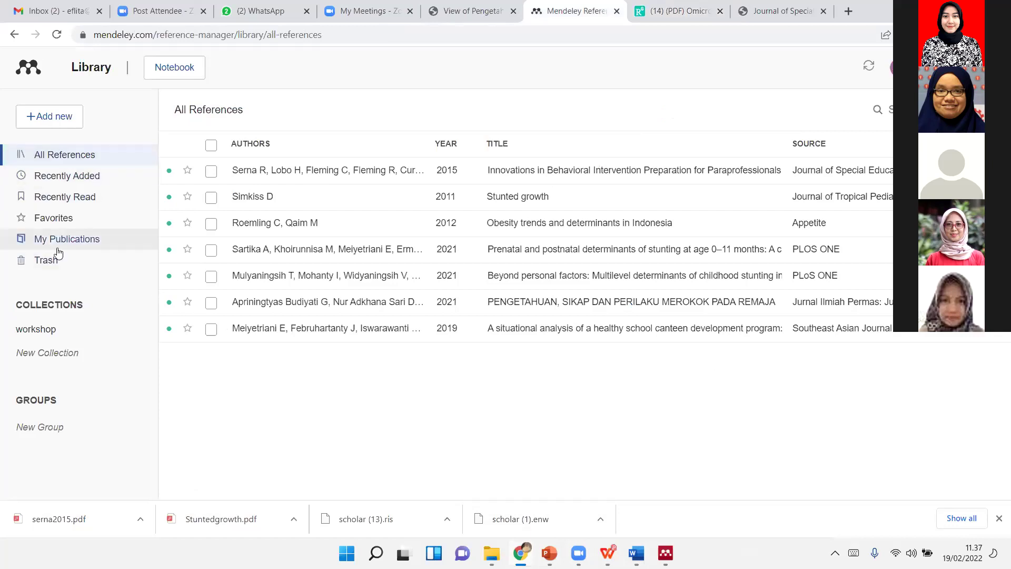
# Step: Show My Publications and try creating a 'stunting' collection in the web library
pyautogui.click(67, 199)
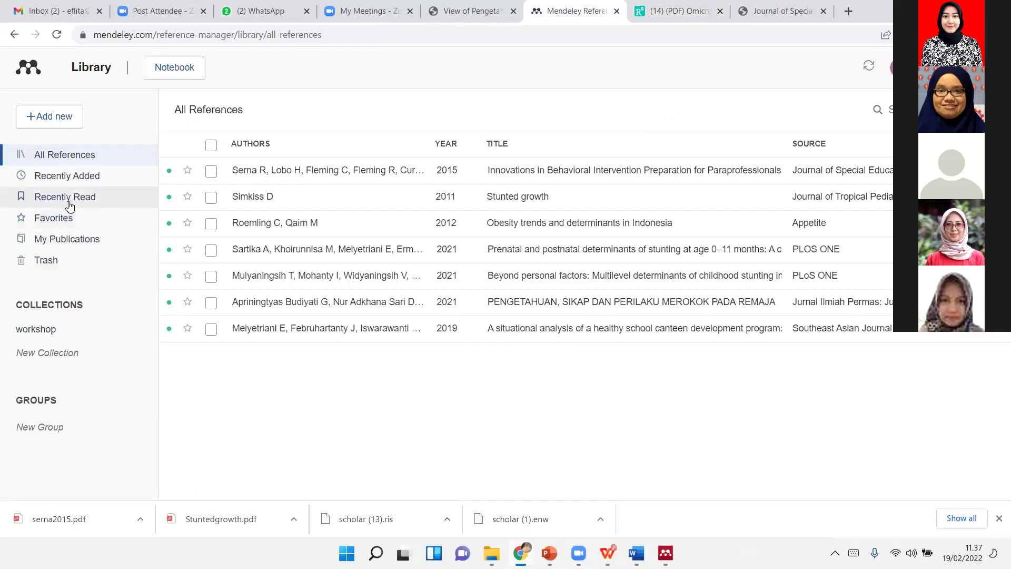
pyautogui.click(77, 240)
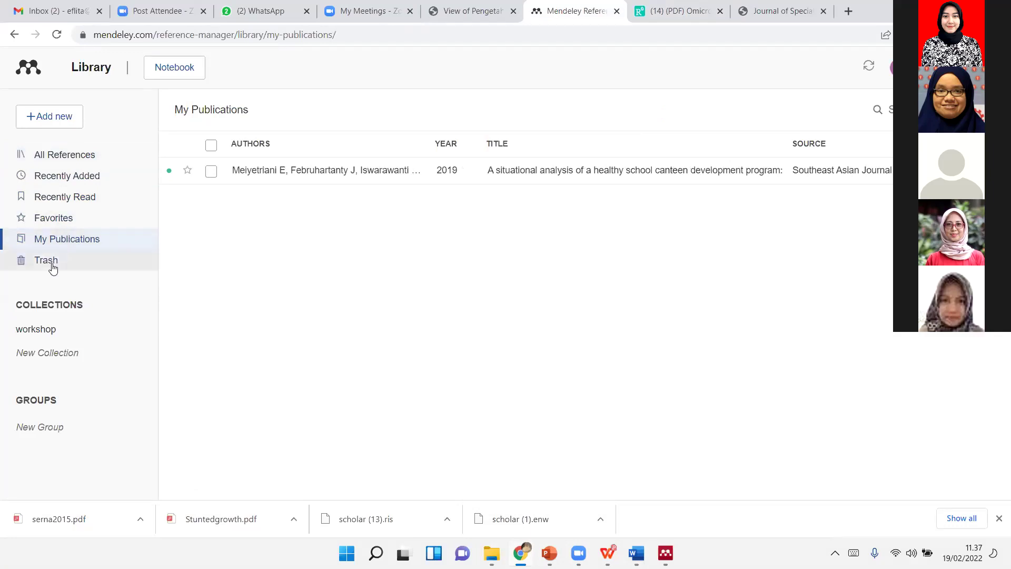
pyautogui.click(60, 355)
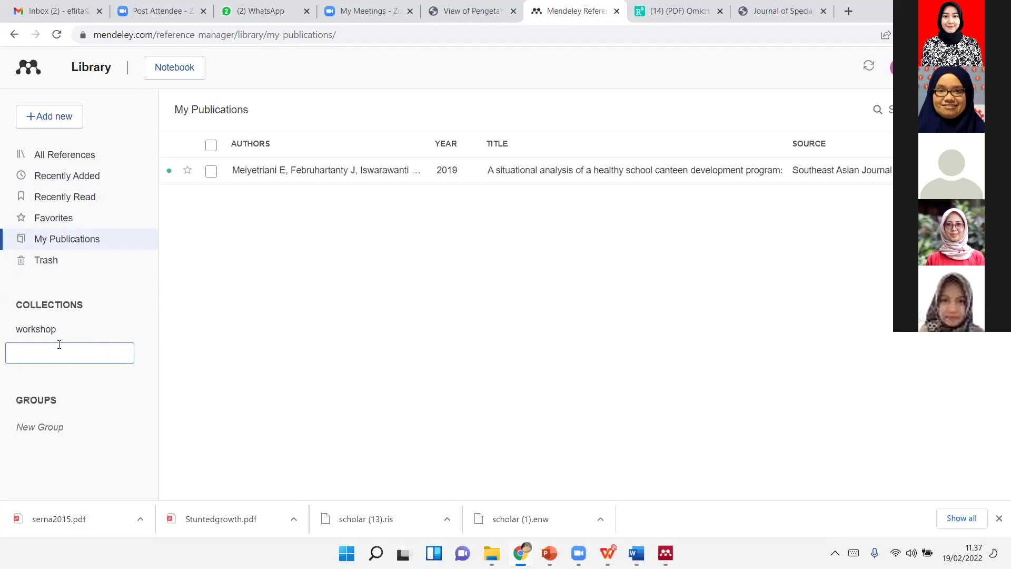
pyautogui.write('stunting')
pyautogui.click(88, 381)
pyautogui.click(62, 354)
pyautogui.click(82, 399)
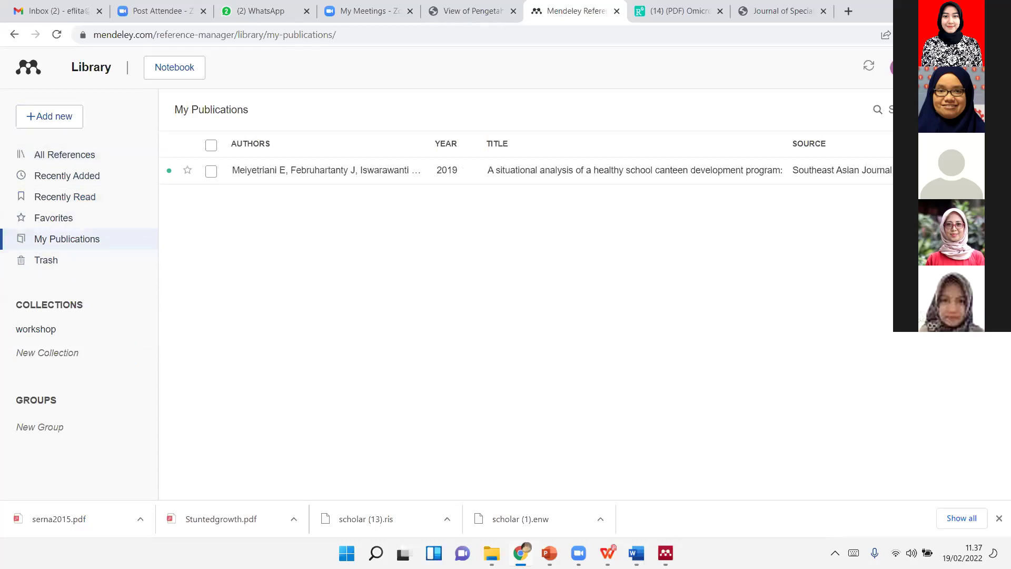
# Step: Glance at Mendeley Desktop, then return to the web library in Chrome
pyautogui.moveTo(666, 552)
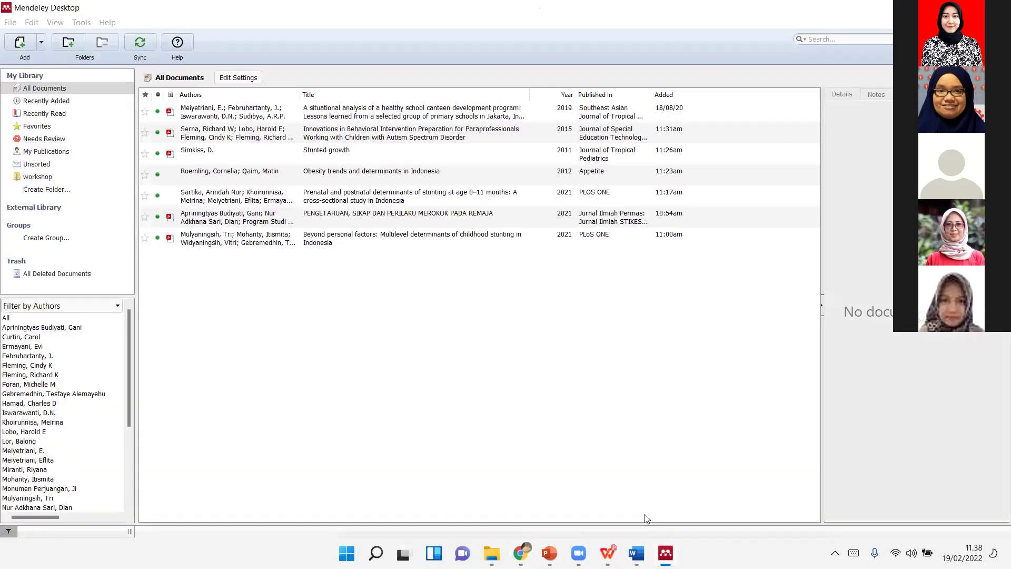
pyautogui.click(653, 490)
pyautogui.click(520, 553)
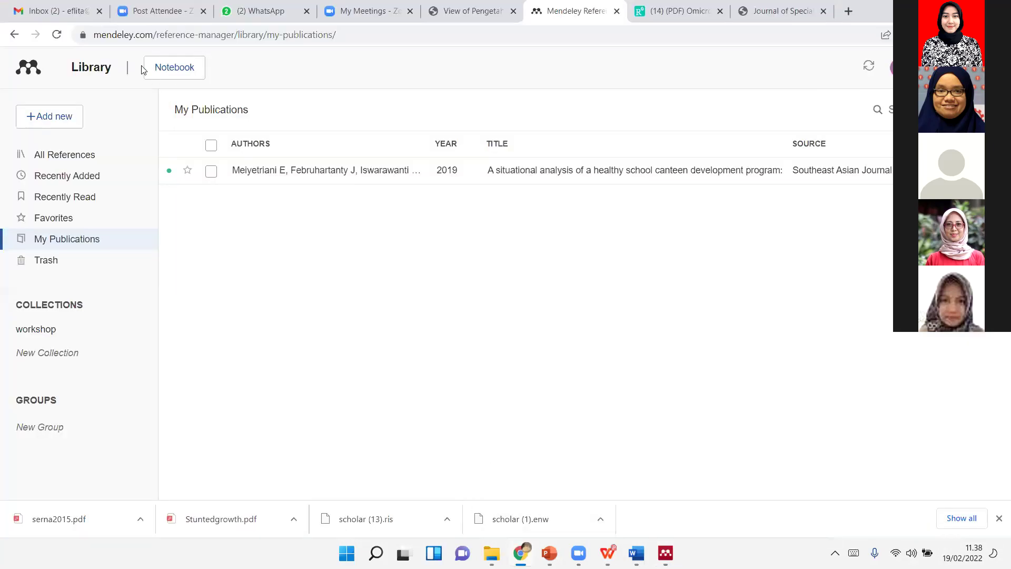
# Step: Open and close the Notebook panel, then bring Mendeley Desktop to the front
pyautogui.click(172, 70)
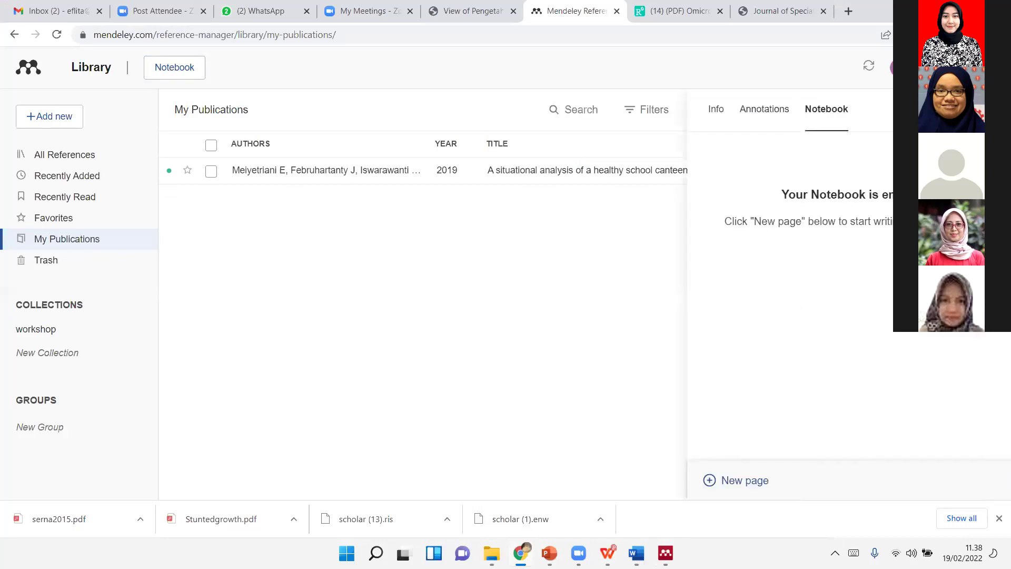
pyautogui.click(676, 193)
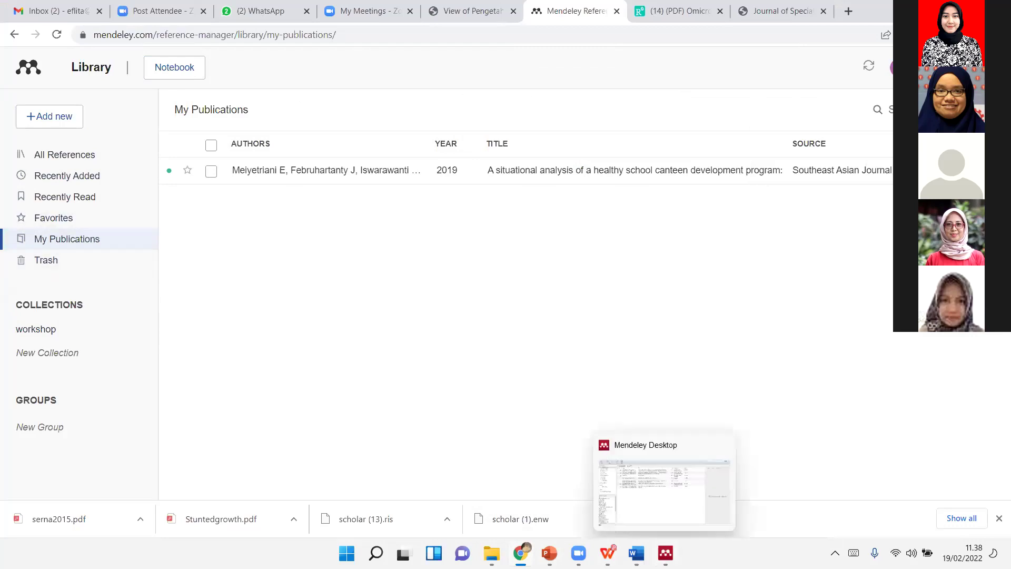
pyautogui.click(665, 553)
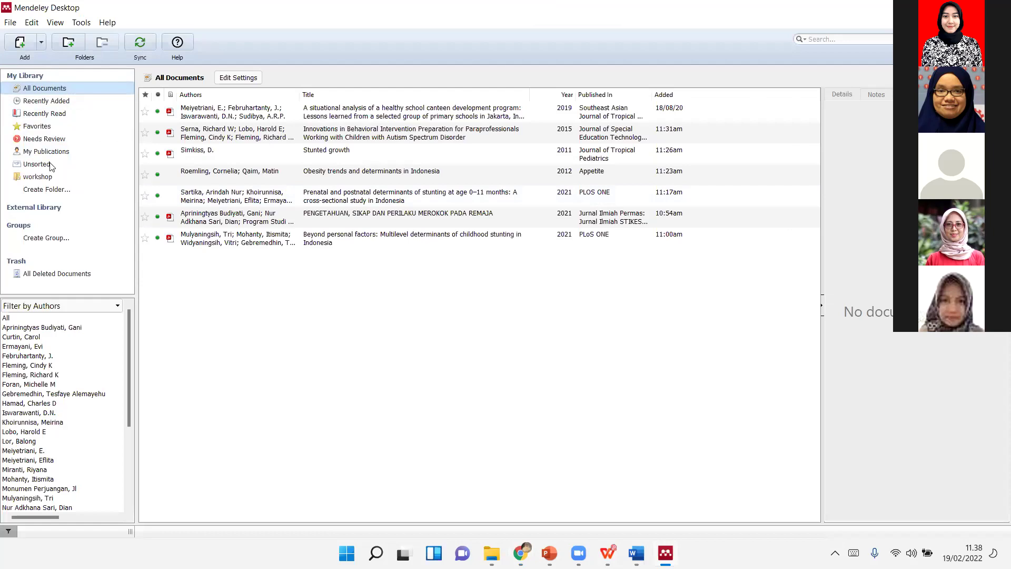
pyautogui.click(68, 44)
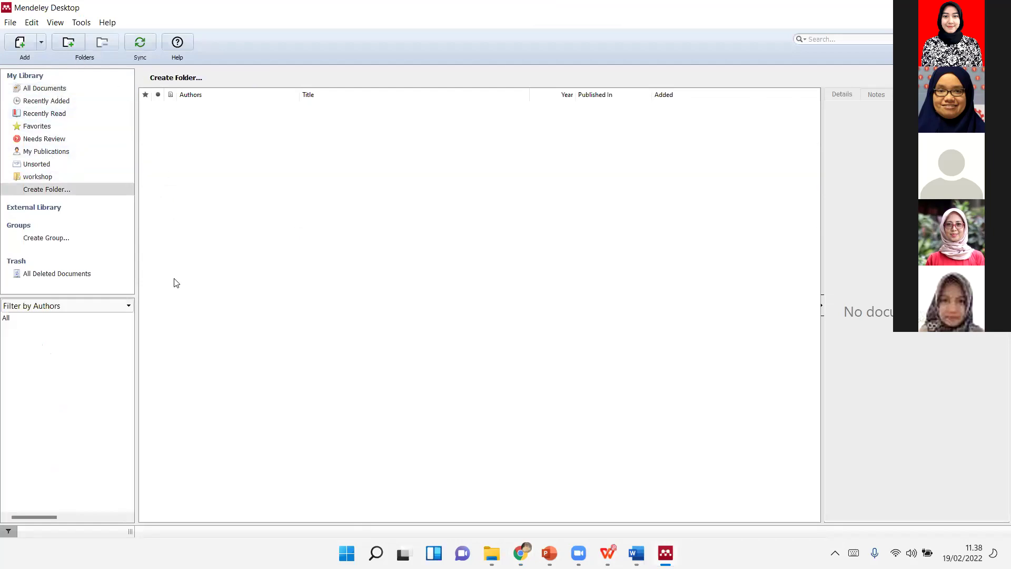
# Step: Create a new folder named 'Stunting' in My Library
pyautogui.rightClick(46, 192)
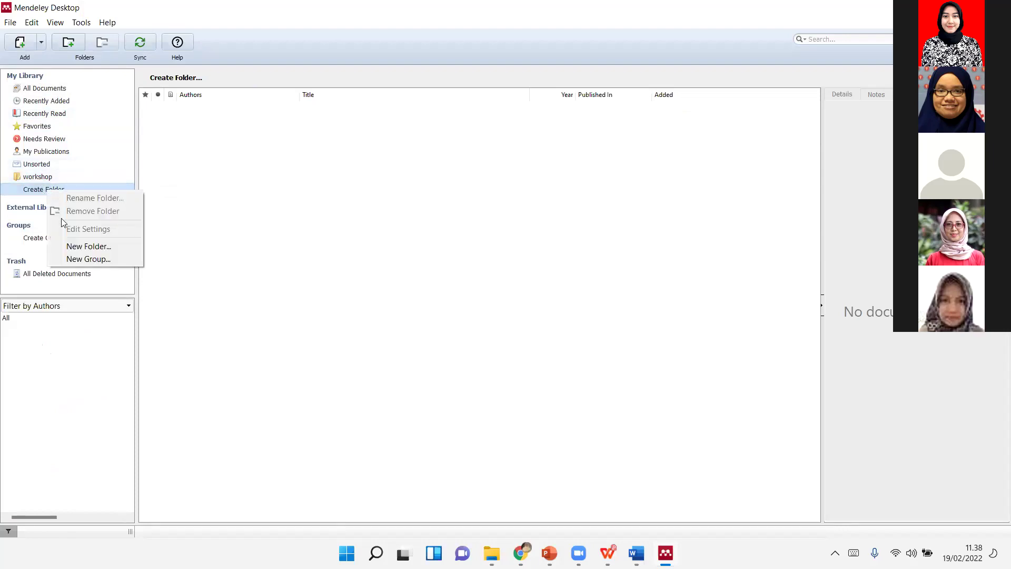
pyautogui.click(77, 248)
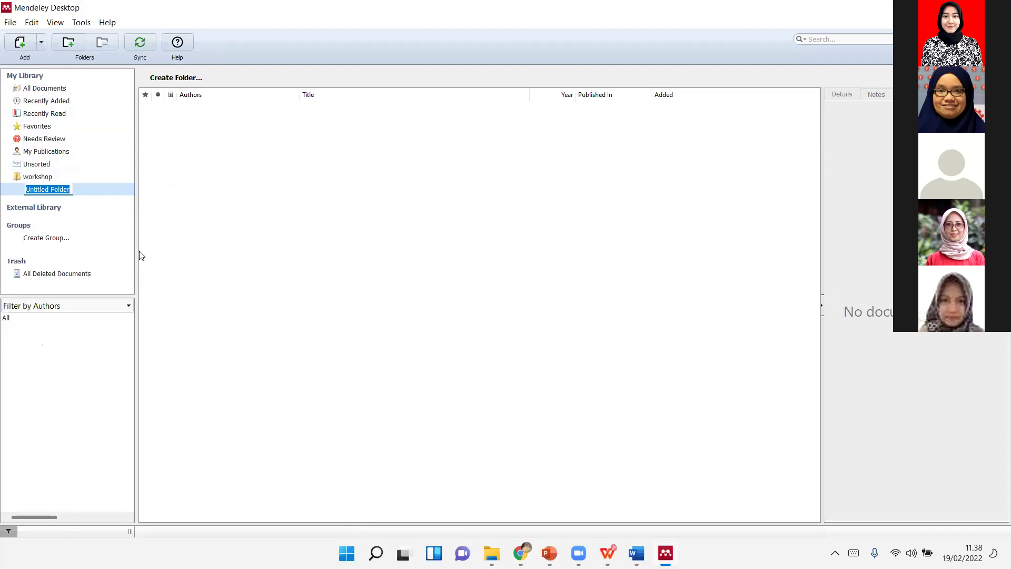
pyautogui.write('Stunting')
pyautogui.press('Return')
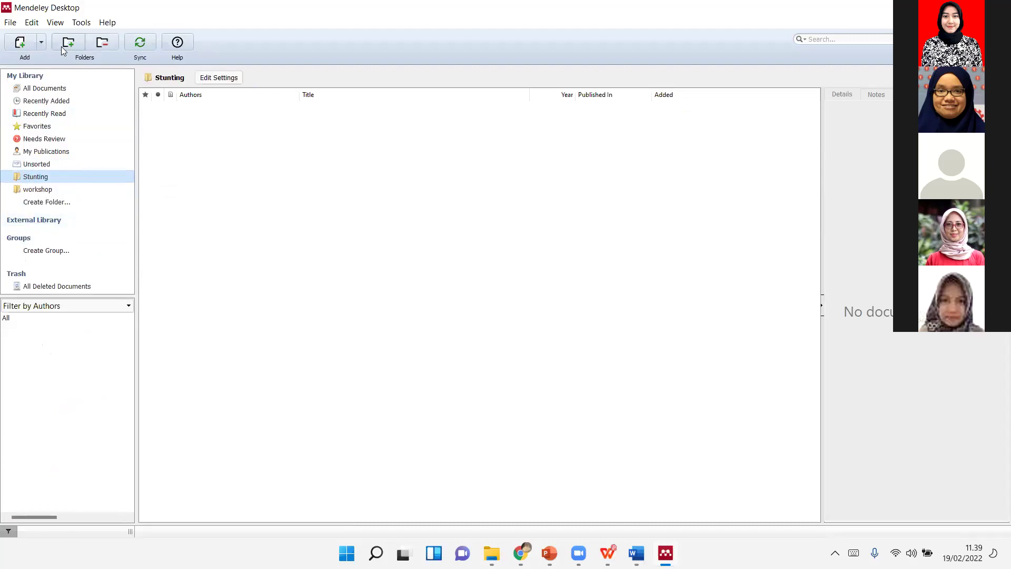
# Step: Add Stuntedgrowth.pdf from Downloads to the Stunting folder, then view All Documents
pyautogui.click(23, 45)
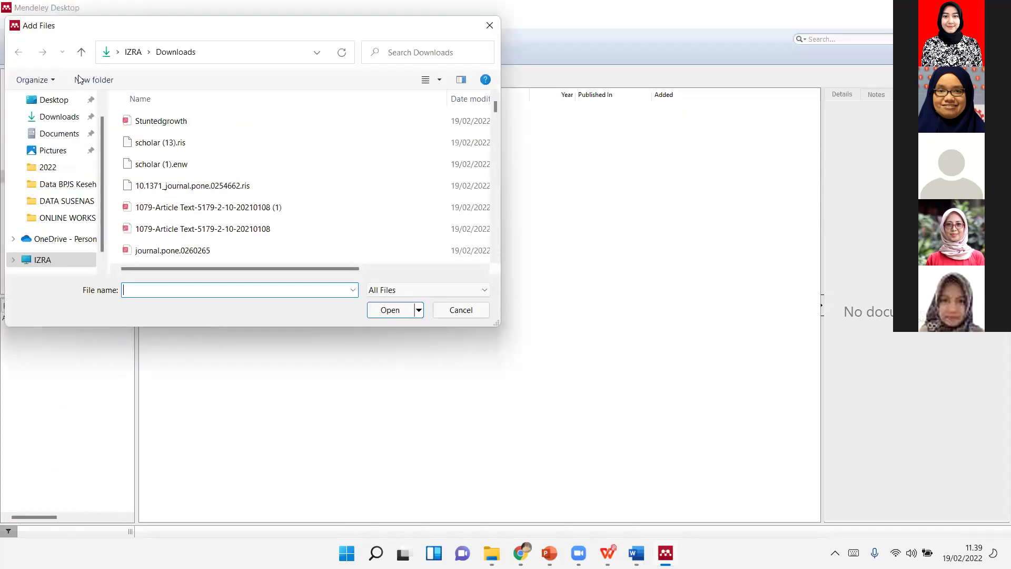
pyautogui.click(161, 123)
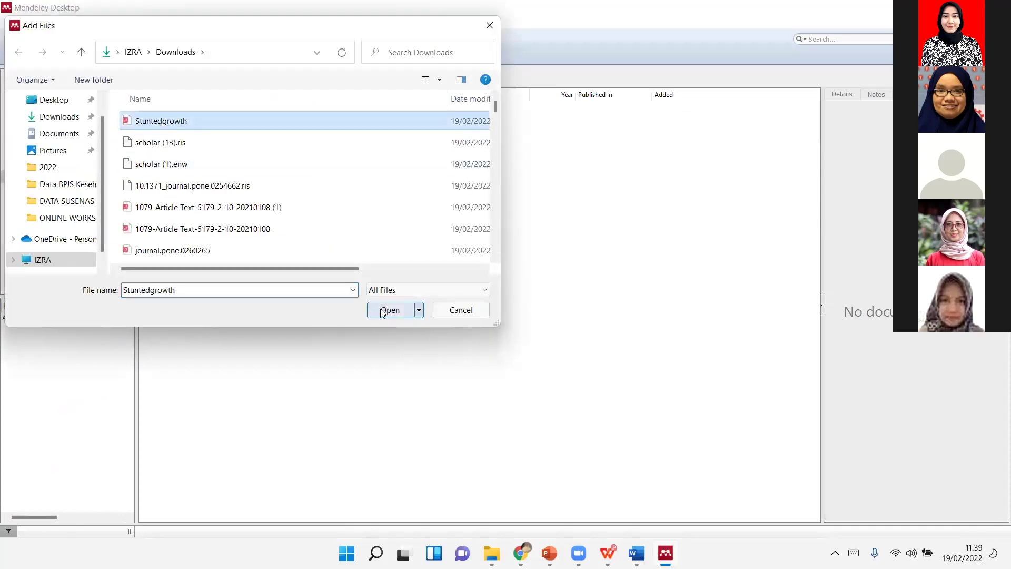
pyautogui.click(386, 311)
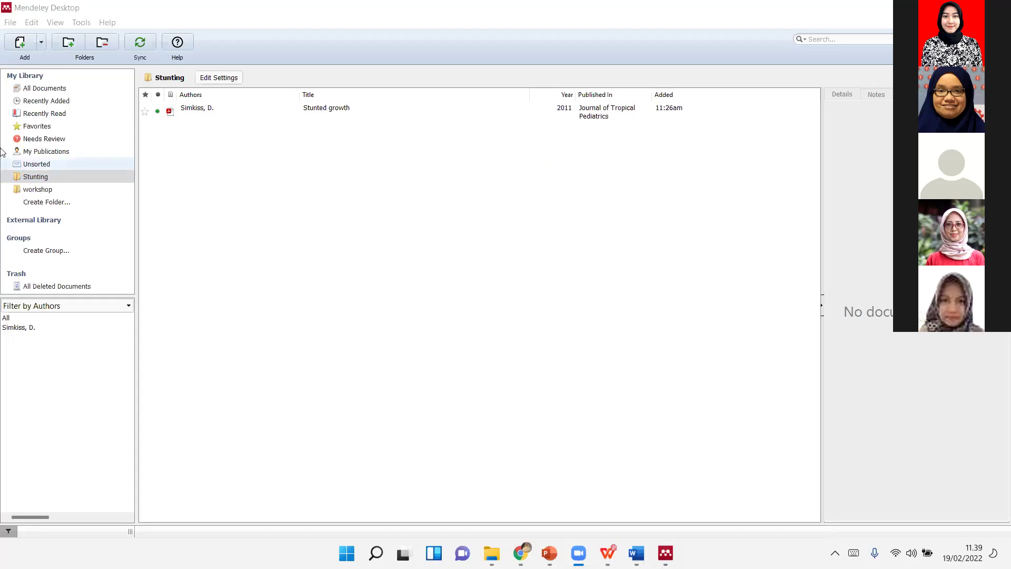
pyautogui.click(43, 153)
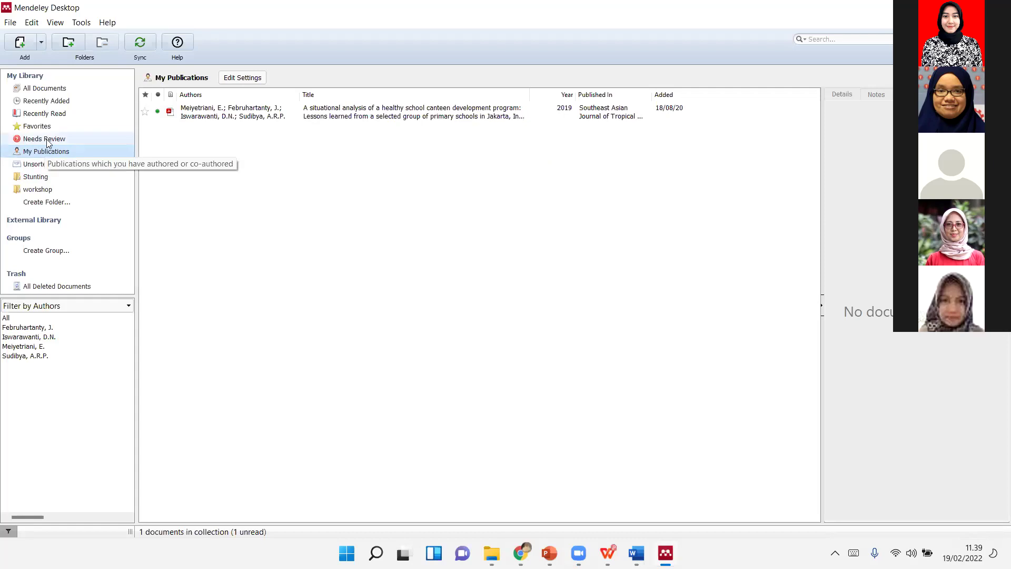
pyautogui.click(56, 91)
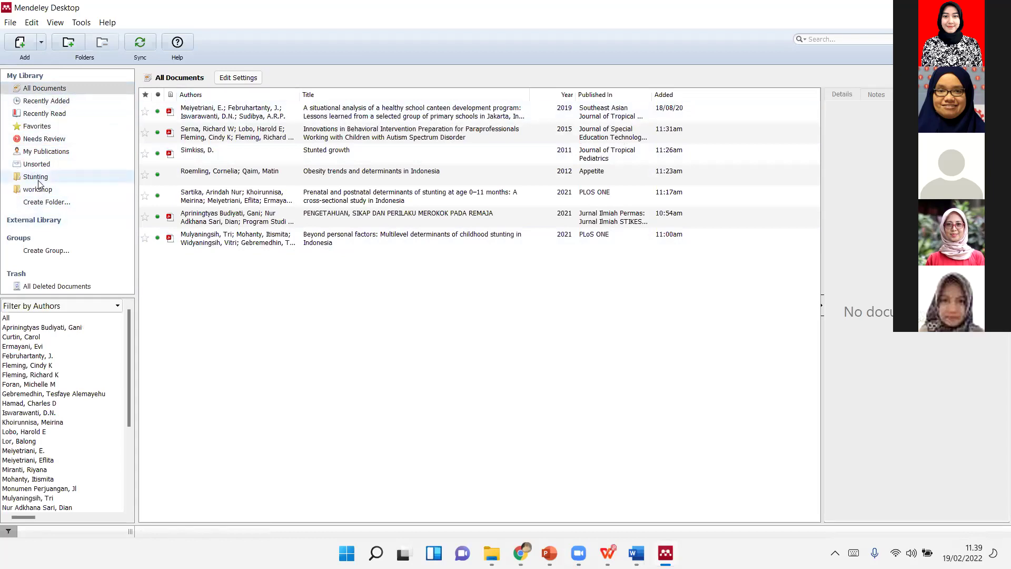
# Step: Open the empty workshop folder and bring up the Add Files dialog on Downloads
pyautogui.moveTo(40, 194); pyautogui.dragTo(228, 189)
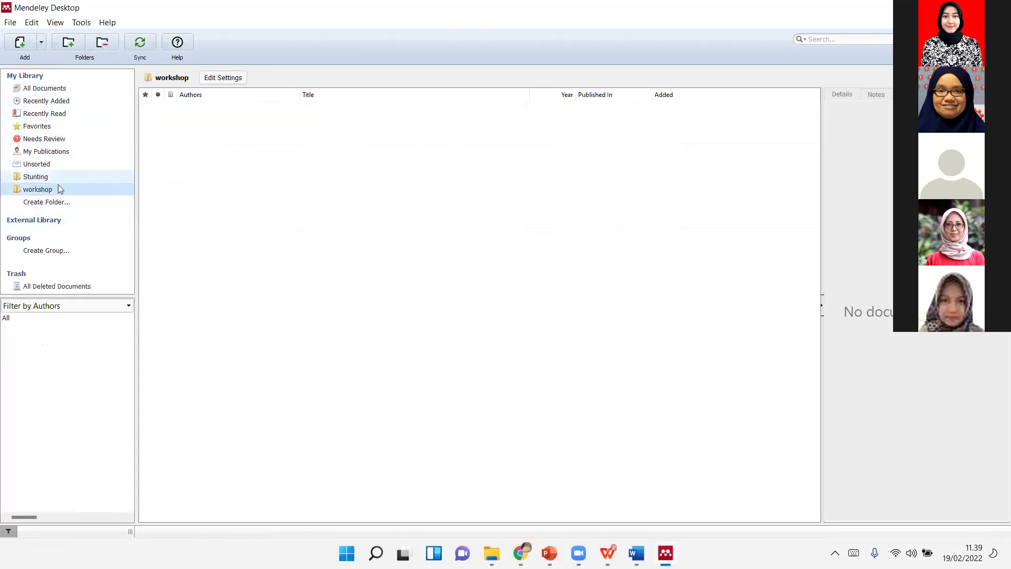
pyautogui.click(221, 238)
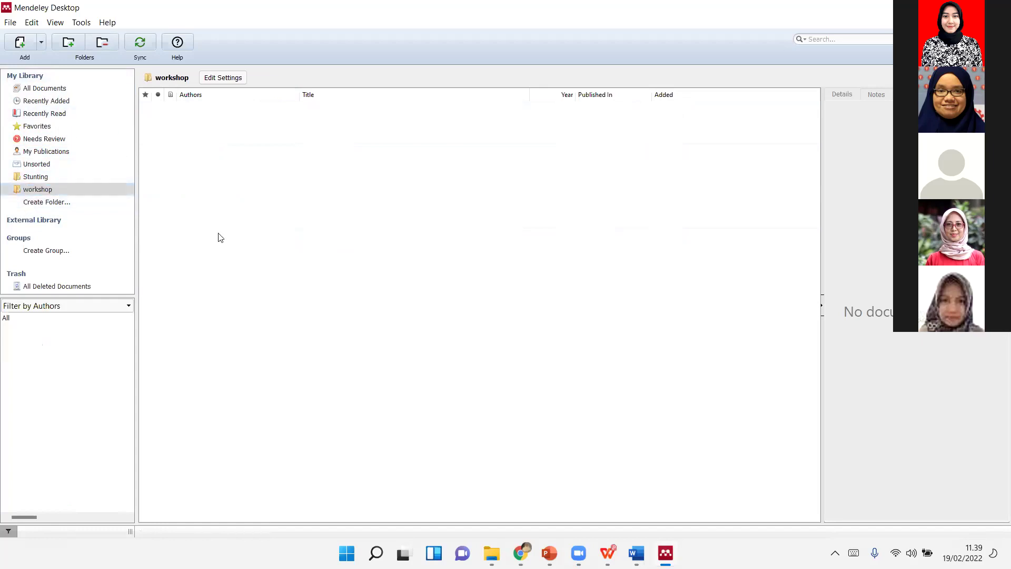
pyautogui.click(23, 44)
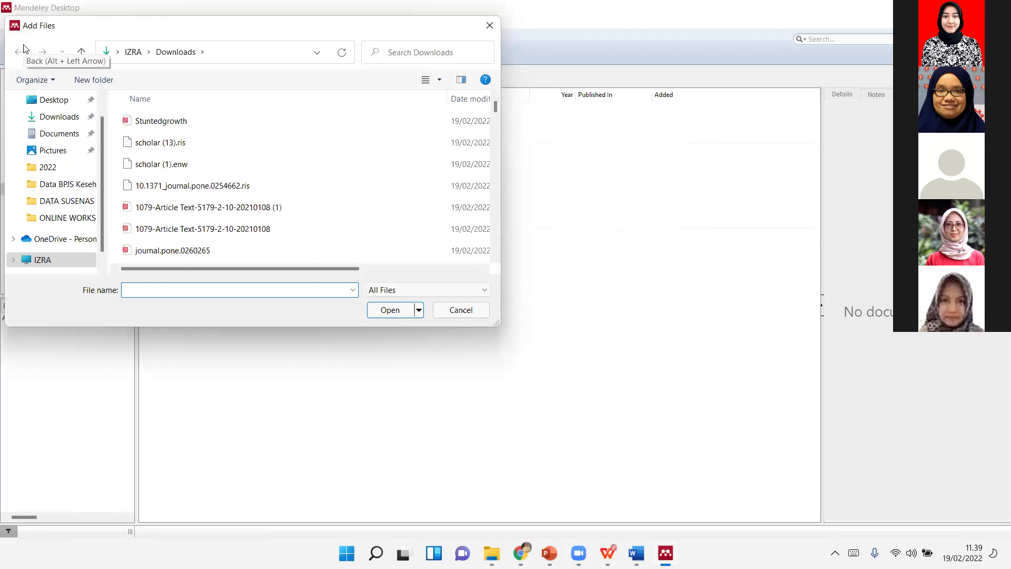
pyautogui.click(462, 312)
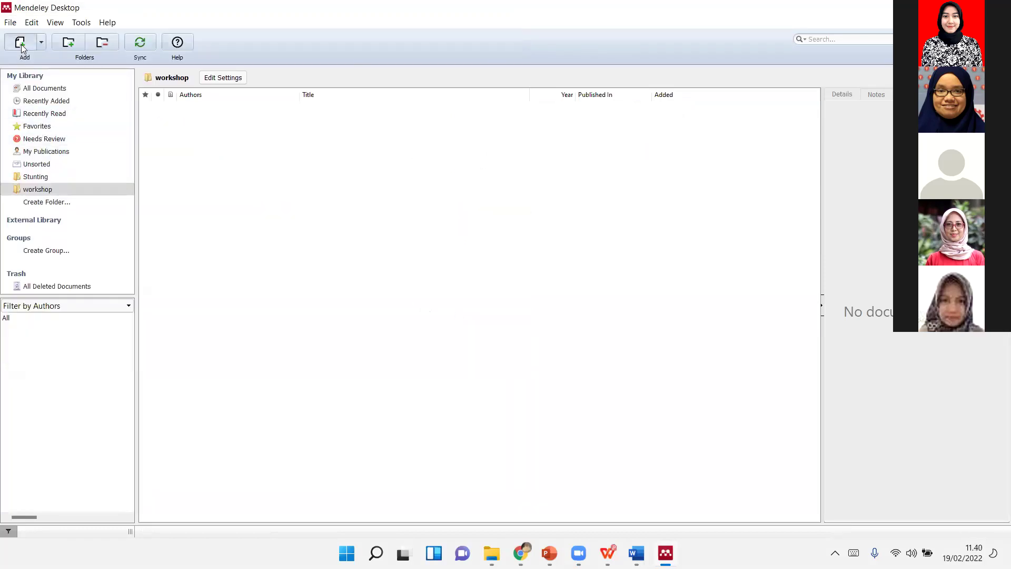
pyautogui.click(21, 45)
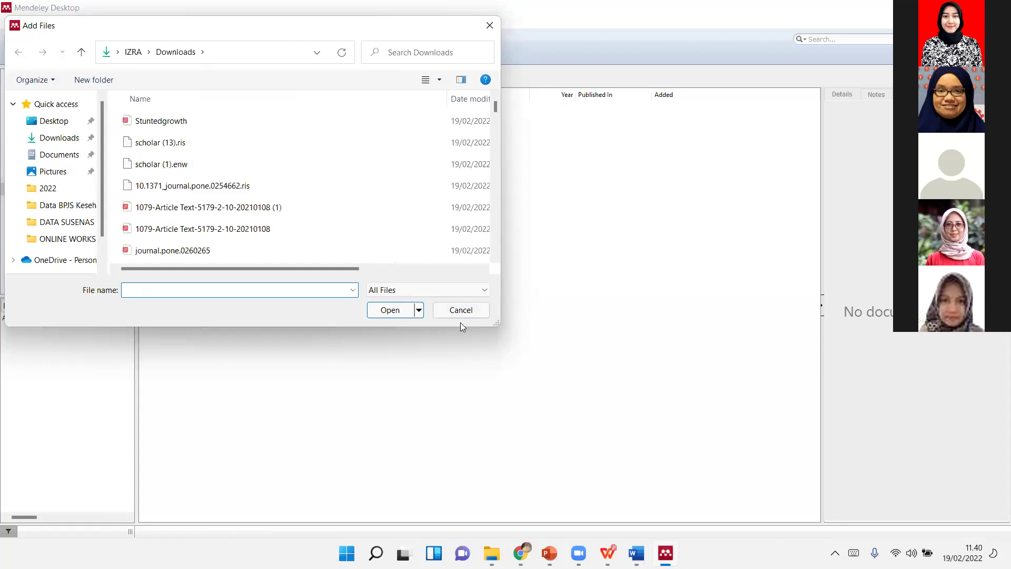
# Step: Dismiss the file picker, then open and close the Watch Folder options twice without setting any folder
pyautogui.press('Escape')
pyautogui.hotkey('alt', 'f')
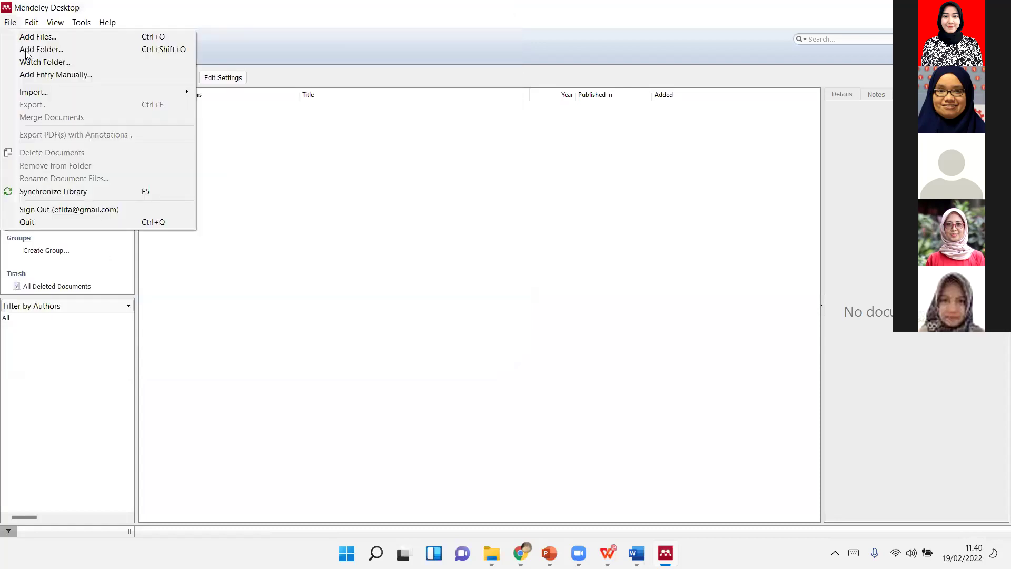
pyautogui.moveTo(57, 96)
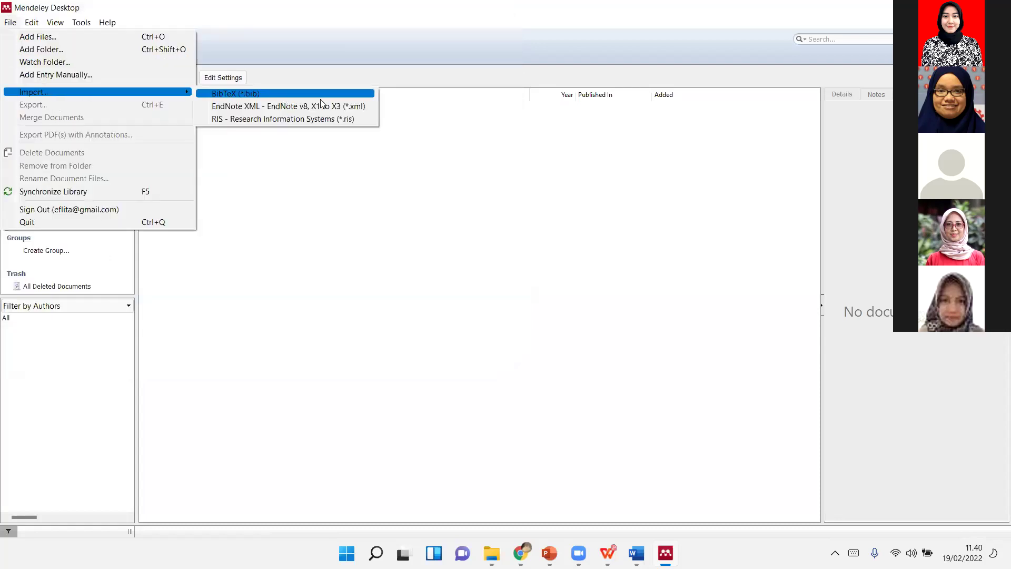
pyautogui.click(54, 62)
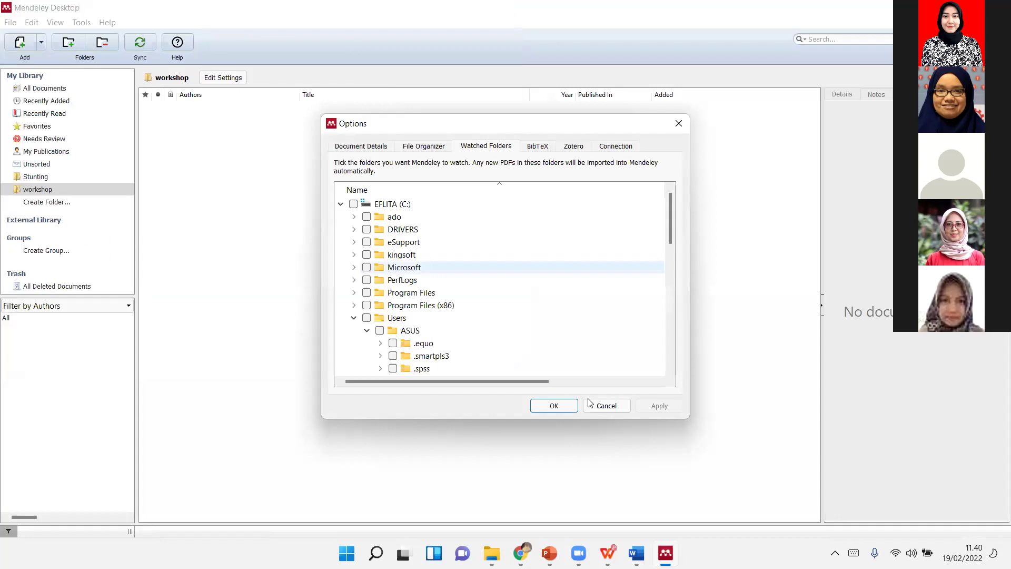
pyautogui.click(604, 406)
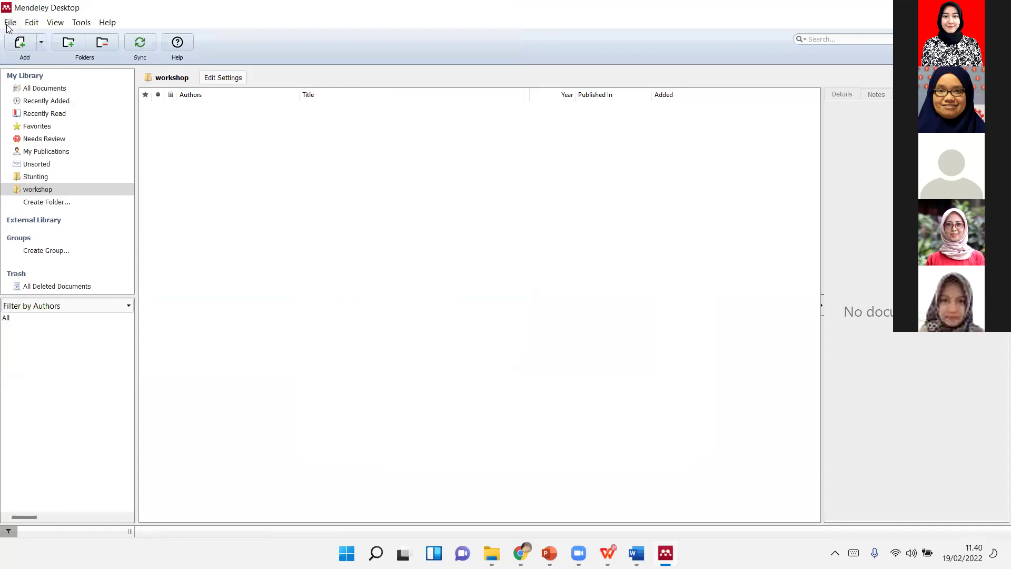
pyautogui.click(10, 24)
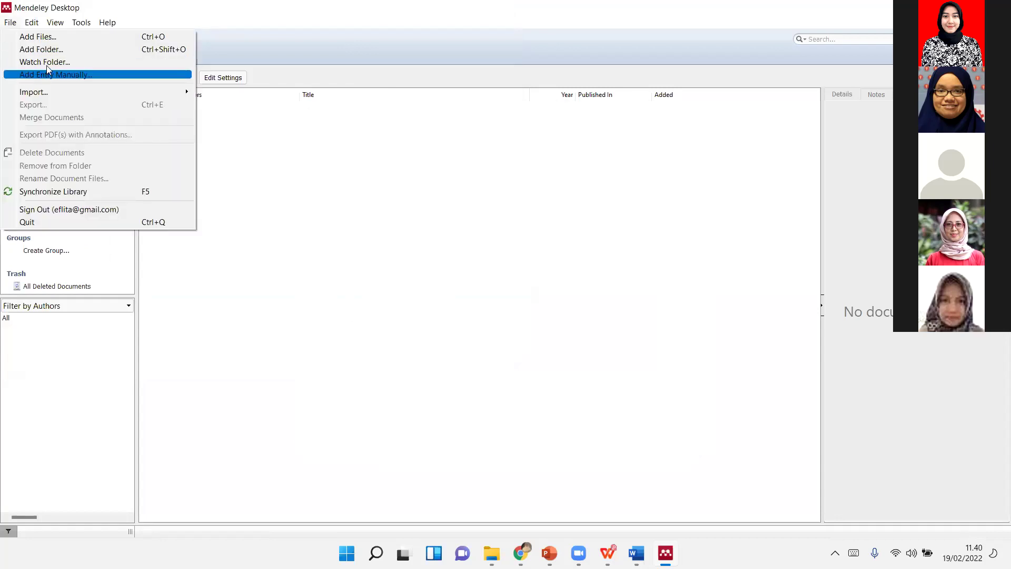
pyautogui.click(44, 63)
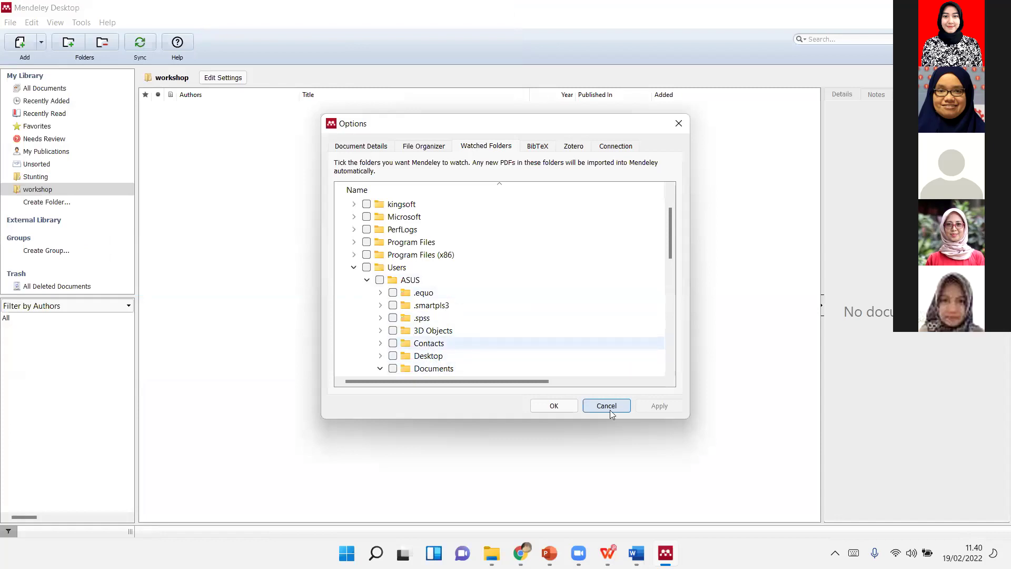
pyautogui.click(679, 124)
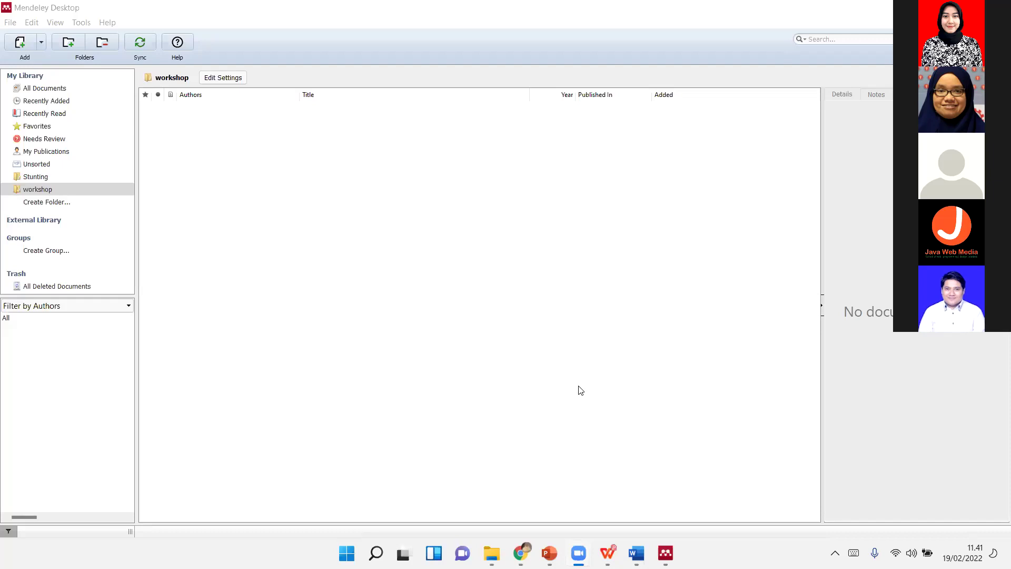
# Step: Mute the computer's sound and switch Chrome to the blank new tab
pyautogui.press('XF86AudioMute')
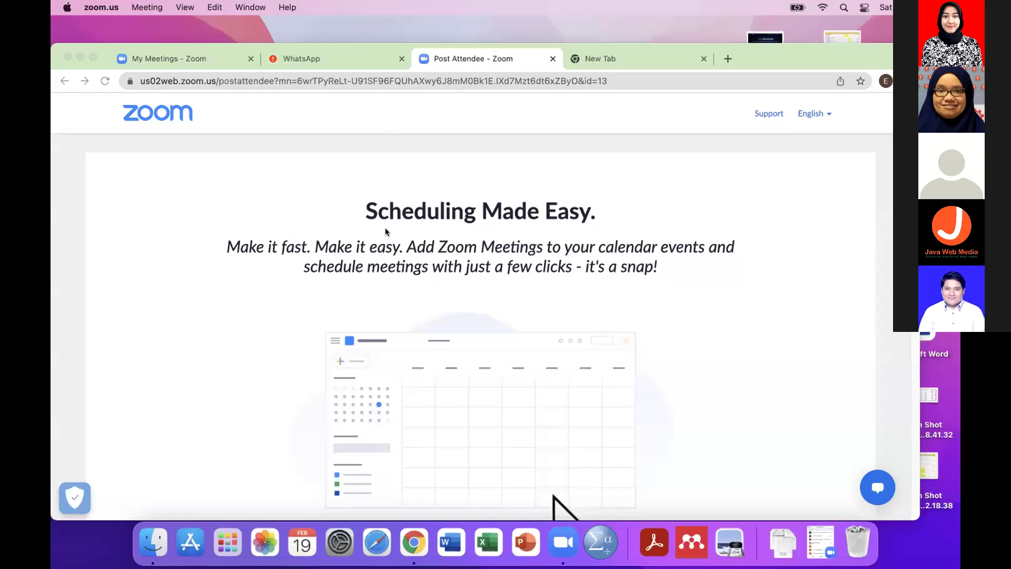
pyautogui.click(605, 58)
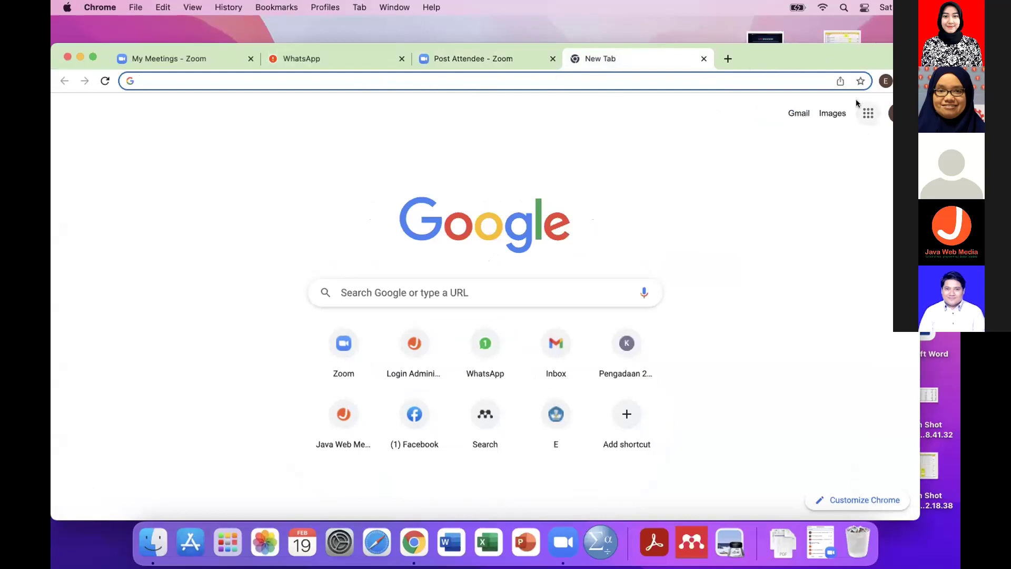
# Step: Maximize Chrome and go to the mendeley website from the address bar
pyautogui.click(92, 56)
pyautogui.click(188, 52)
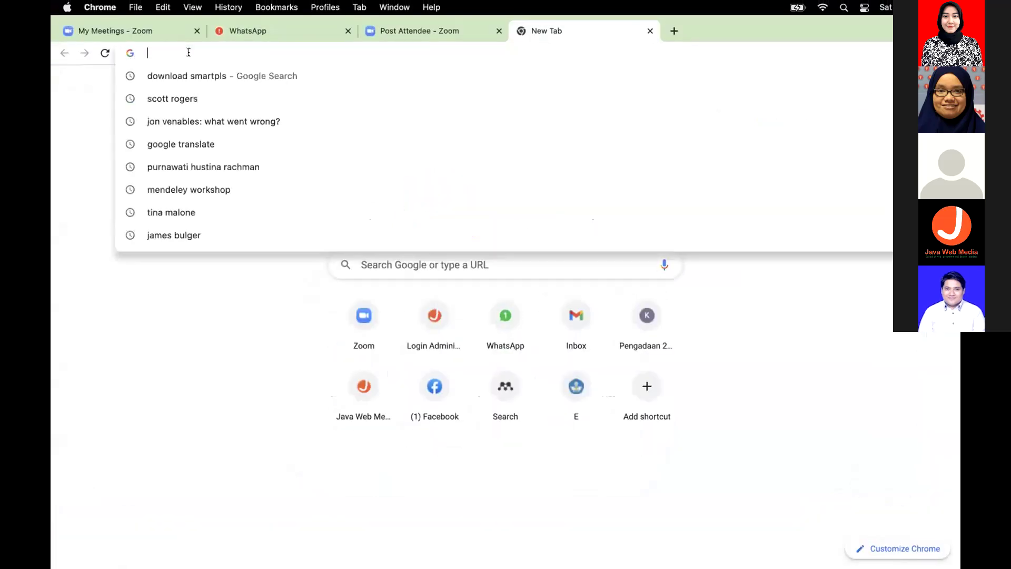
pyautogui.write('go')
pyautogui.press('BackSpace')
pyautogui.press('BackSpace')
pyautogui.press('BackSpace')
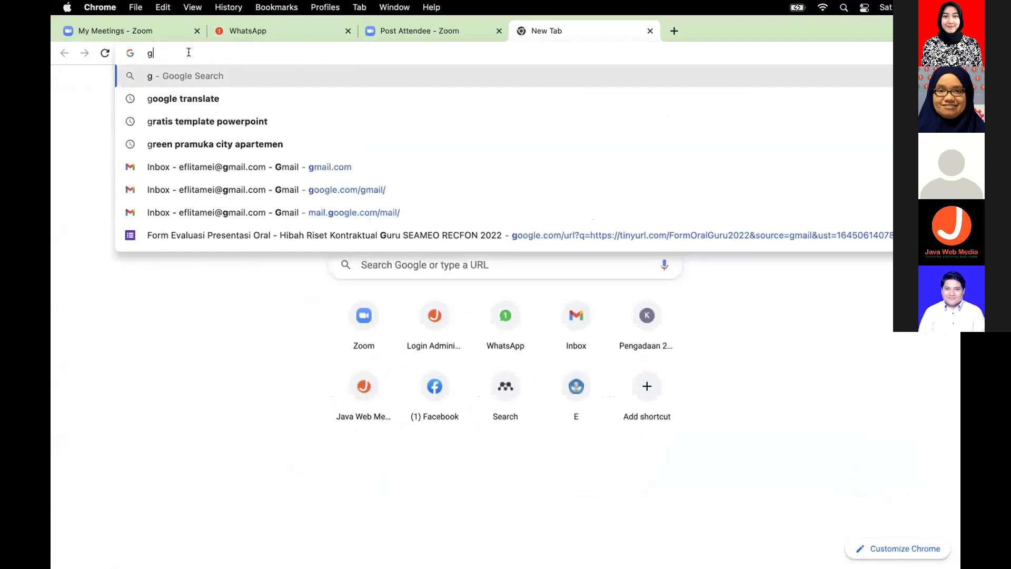
pyautogui.write('mendeley')
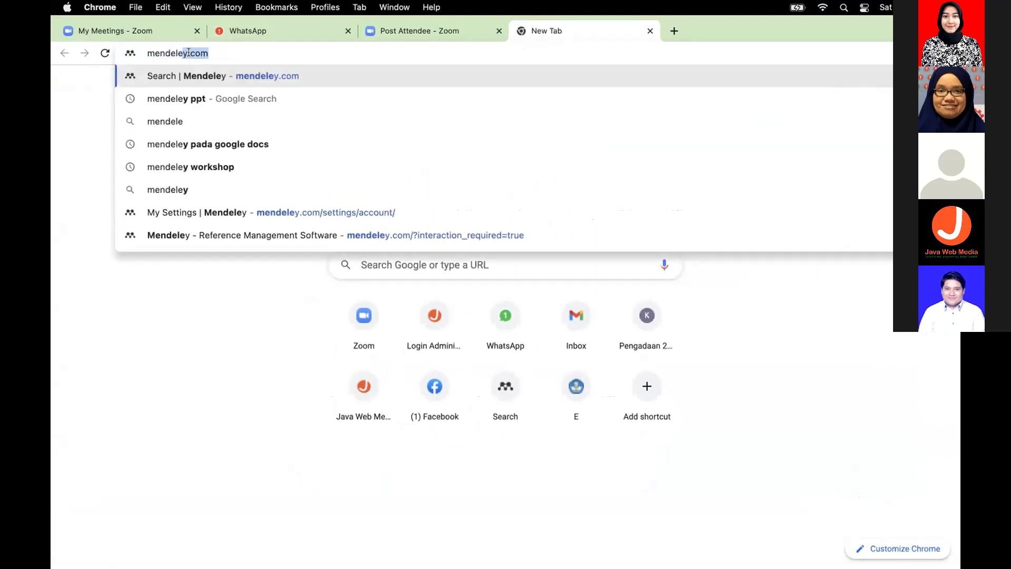
pyautogui.press('Return')
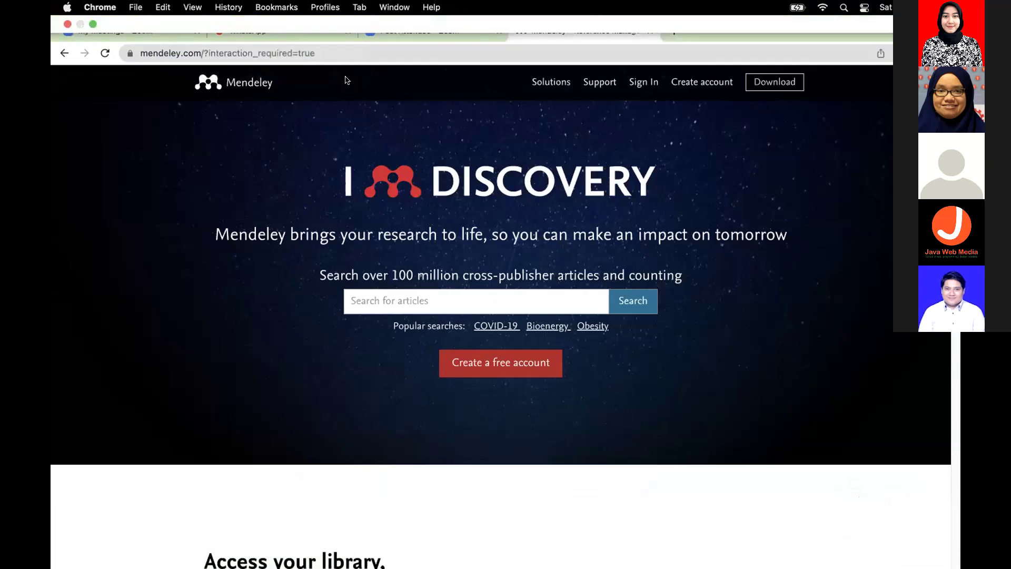
# Step: Sign in to Mendeley with the work account, with Stay signed in turned off
pyautogui.click(645, 84)
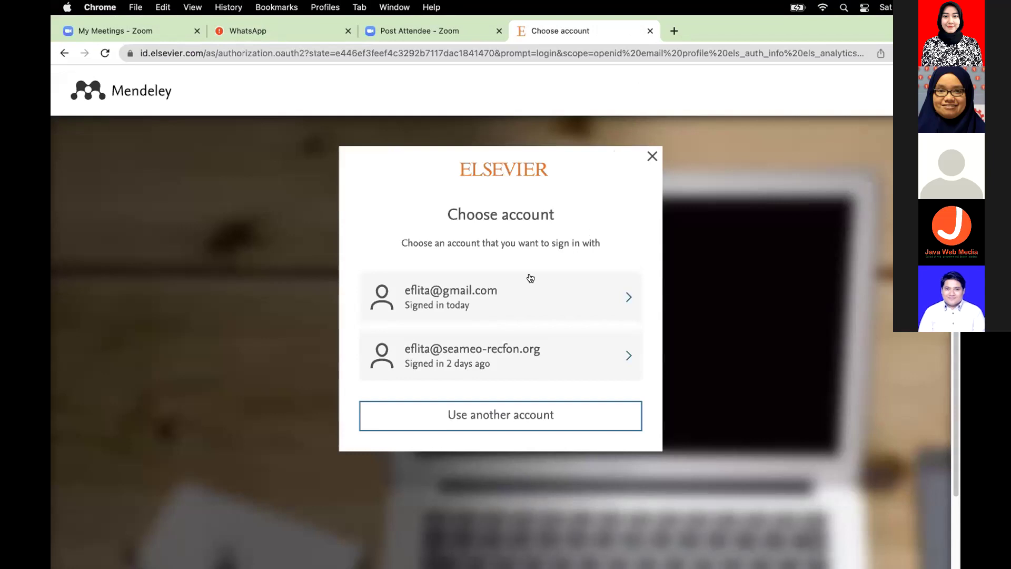
pyautogui.click(493, 354)
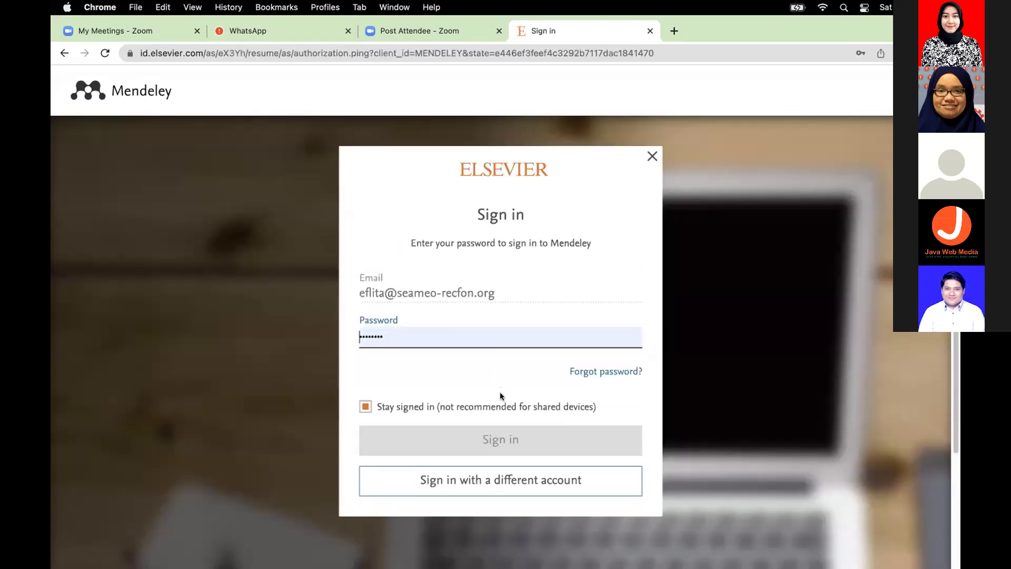
pyautogui.click(365, 406)
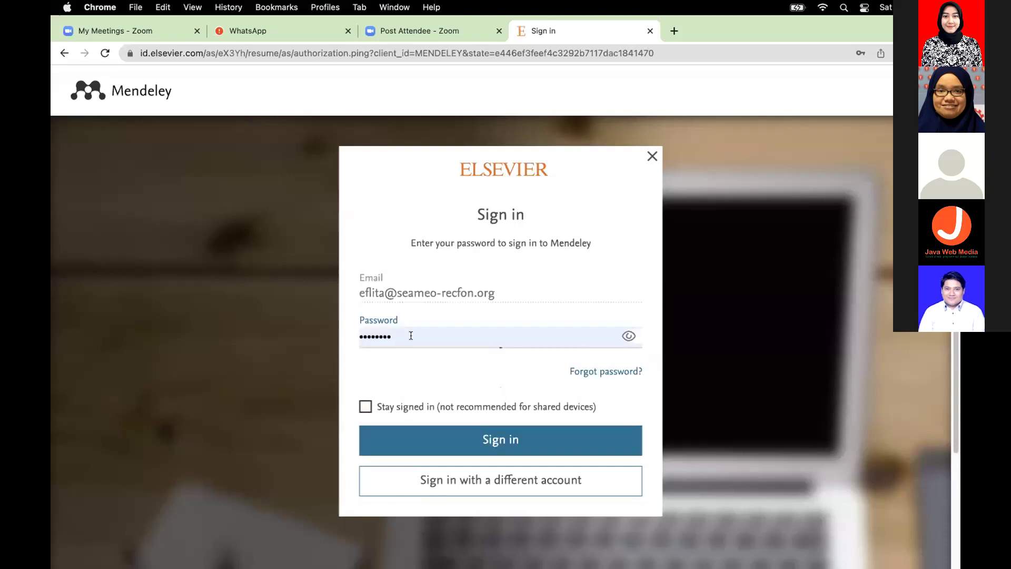
pyautogui.doubleClick(599, 163)
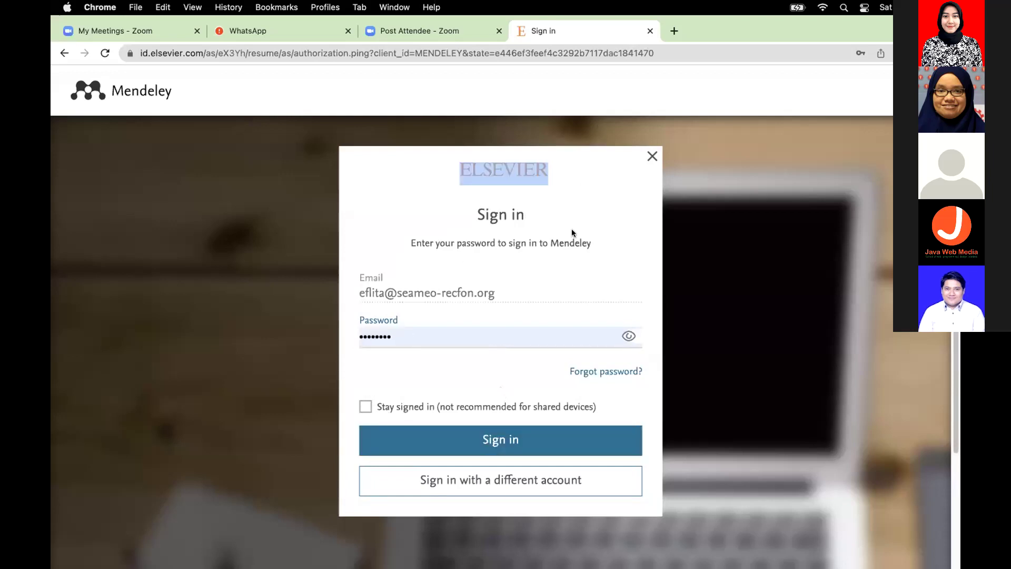
pyautogui.click(506, 436)
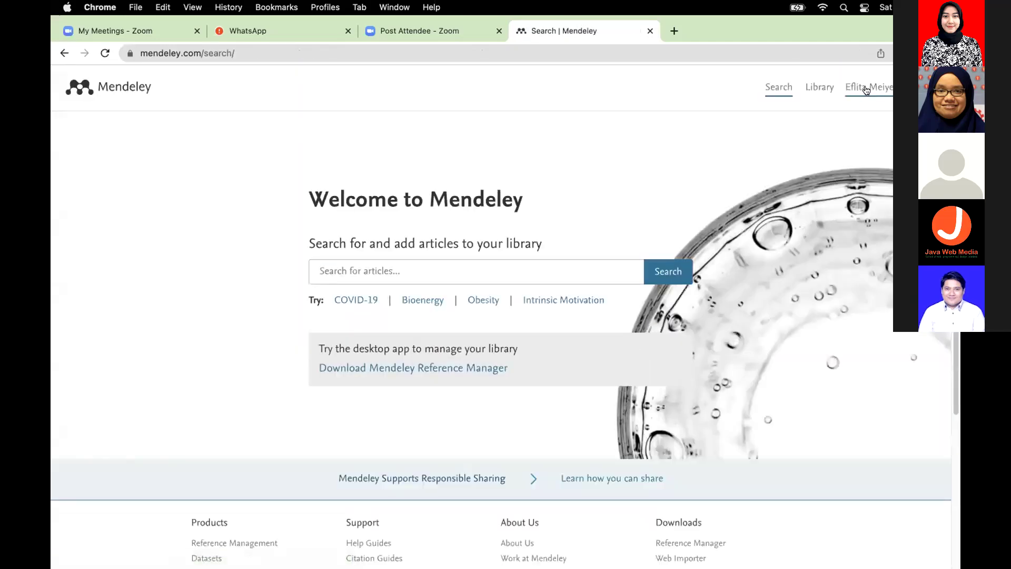
# Step: Search the Mendeley library for 'peraturan' and open the first regulation's details
pyautogui.click(831, 86)
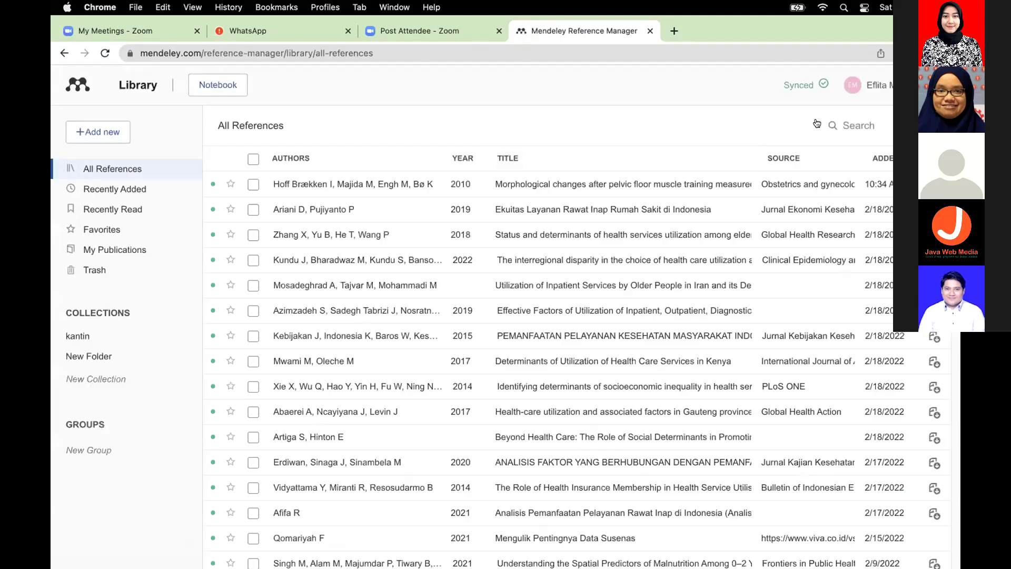
pyautogui.click(843, 126)
pyautogui.write('pe')
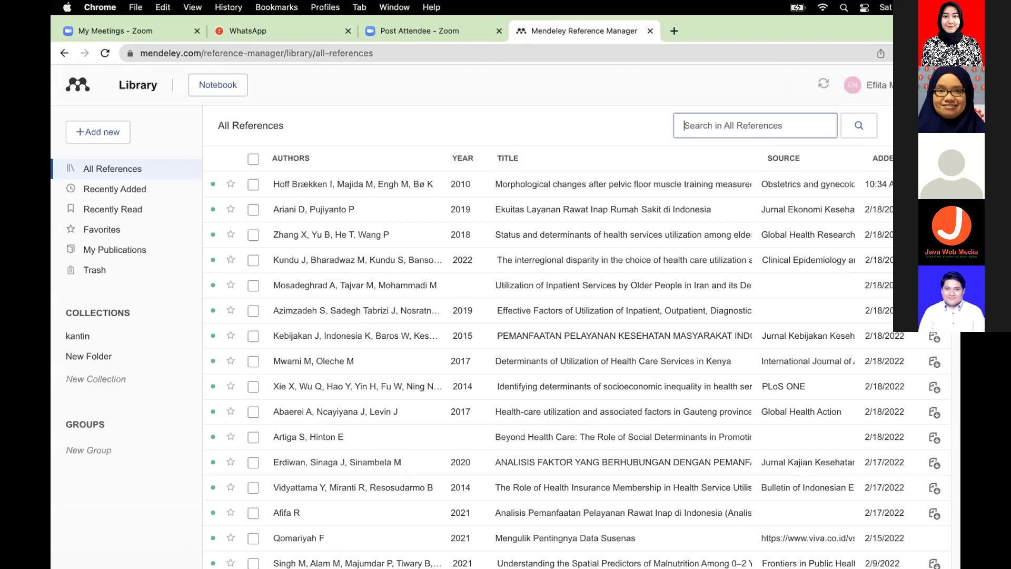
pyautogui.write('raturan')
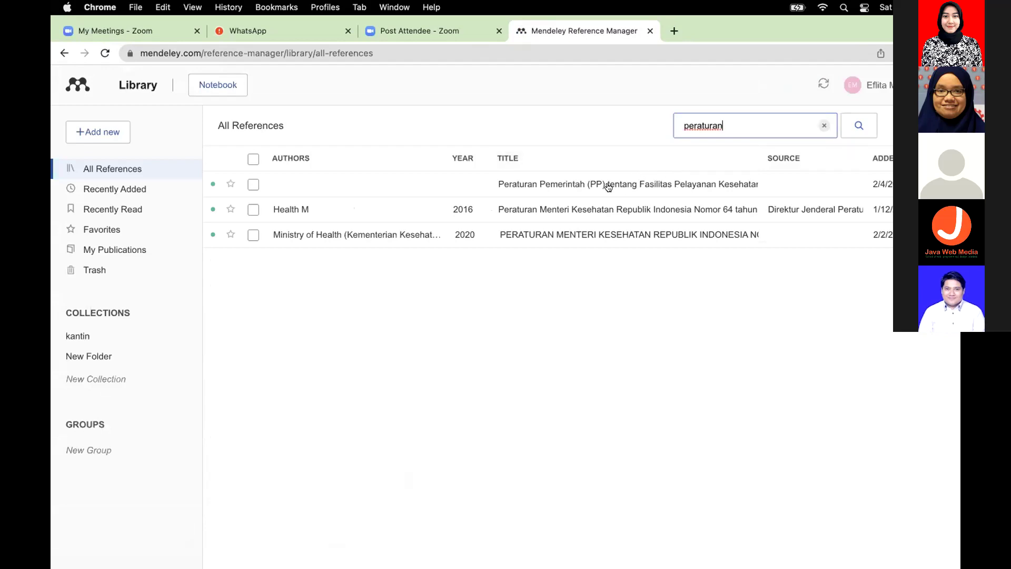
pyautogui.click(629, 185)
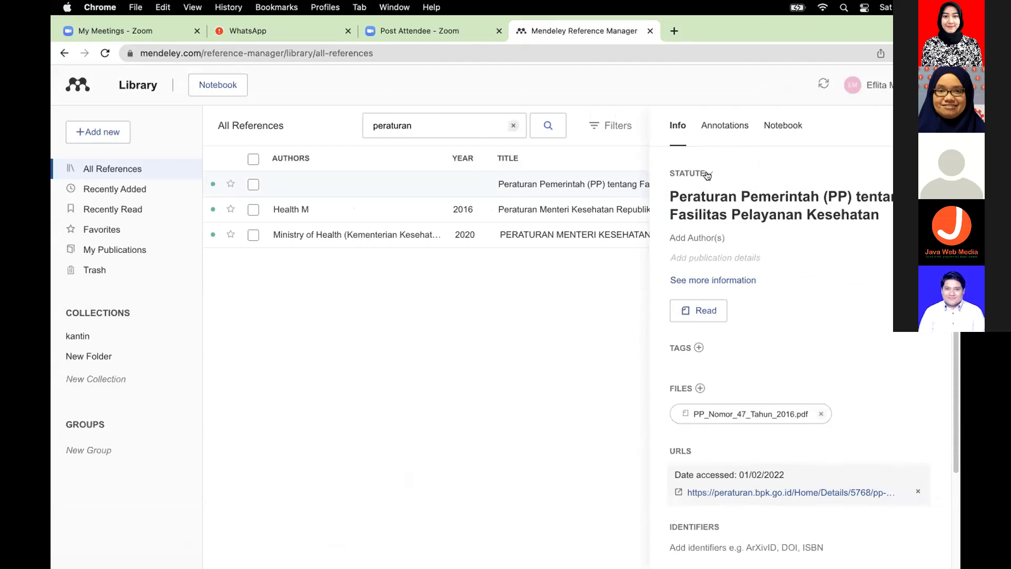
# Step: Keep the reference type as Statute and start adding authors
pyautogui.click(708, 175)
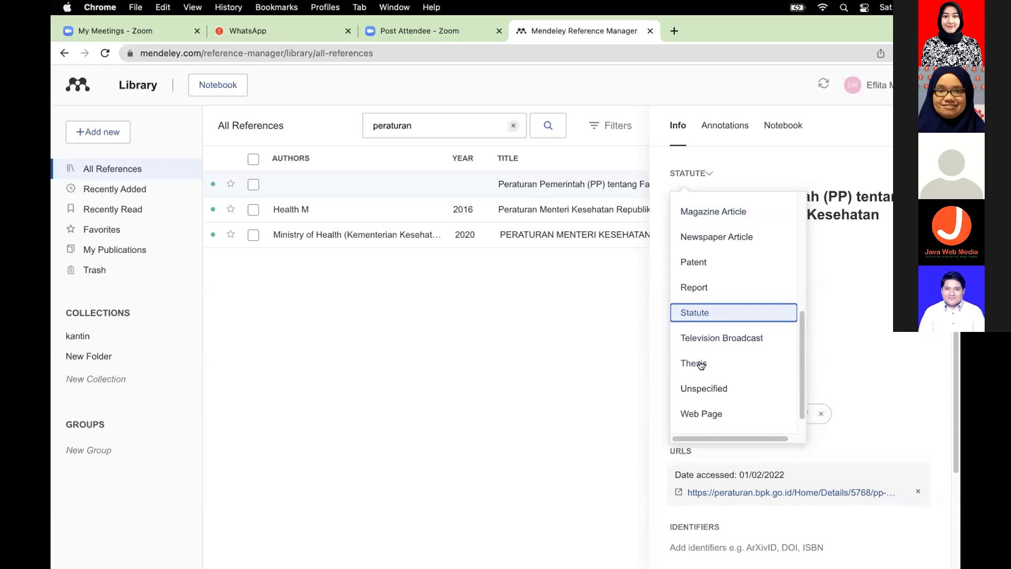
pyautogui.scroll(-1, 797, 390)
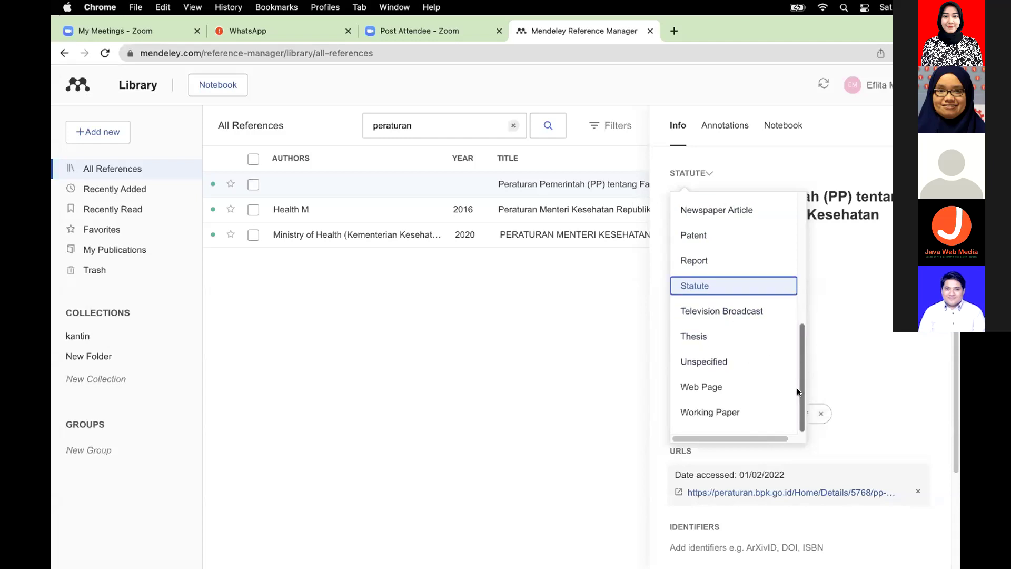
pyautogui.scroll(3, 802, 371)
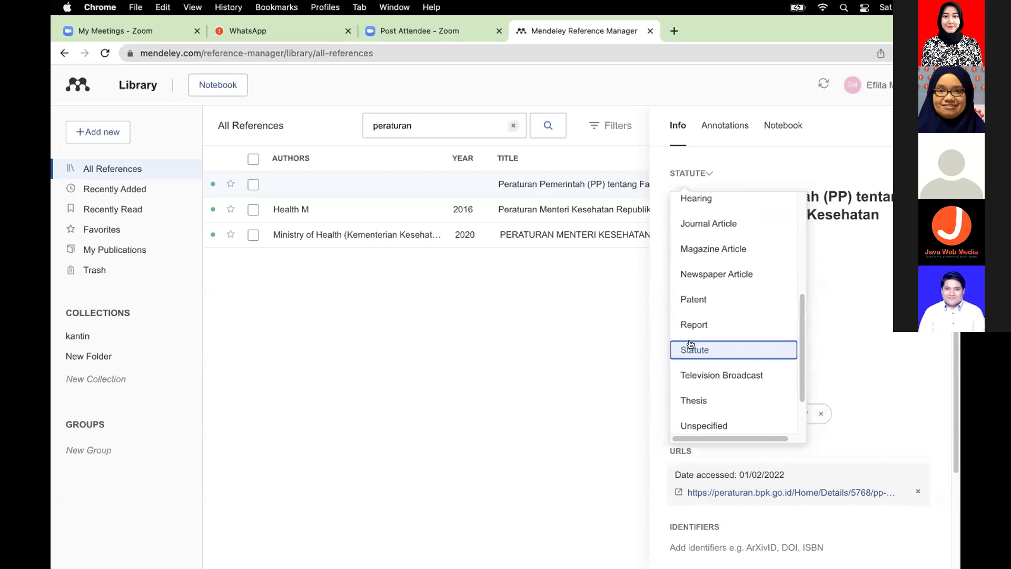
pyautogui.click(707, 347)
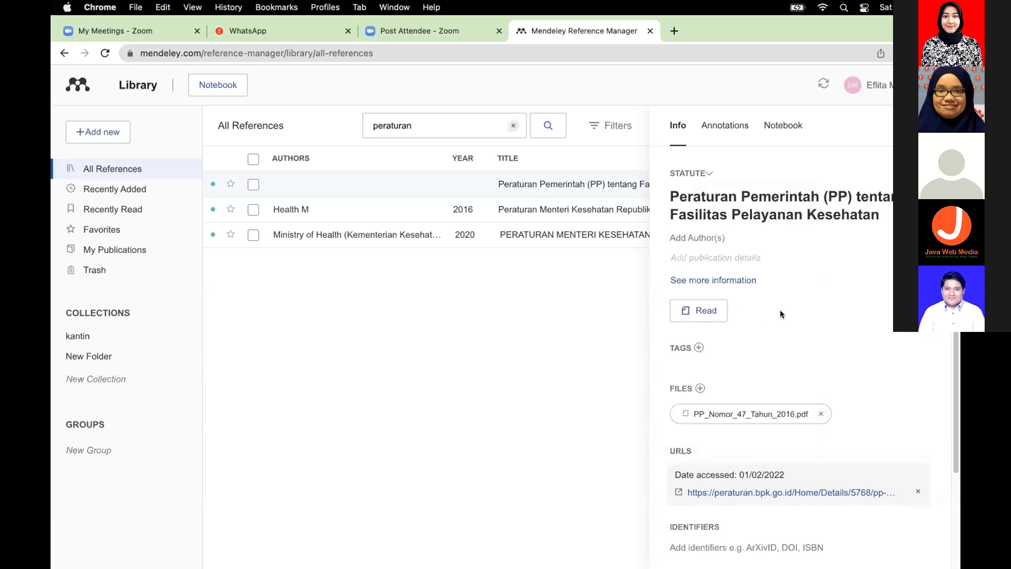
pyautogui.click(711, 240)
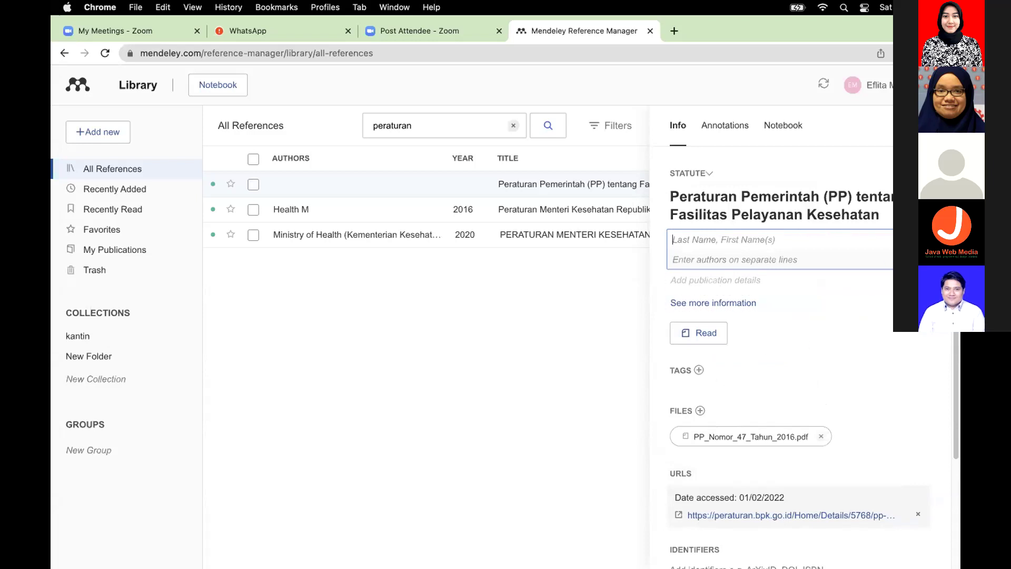
# Step: Change the URL's Date accessed day to 12, making it 12/02/2022
pyautogui.scroll(-5, 911, 337)
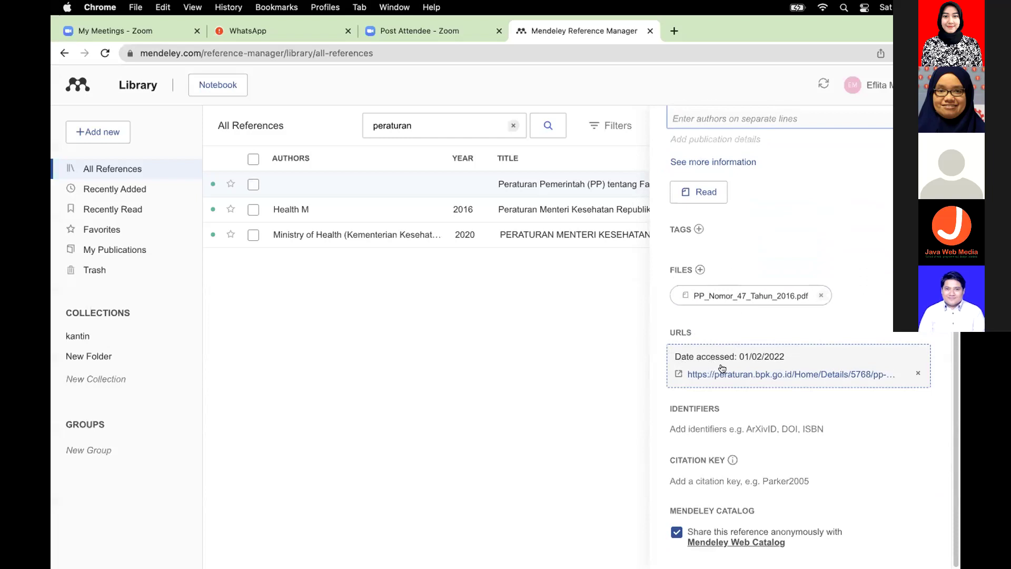
pyautogui.click(745, 361)
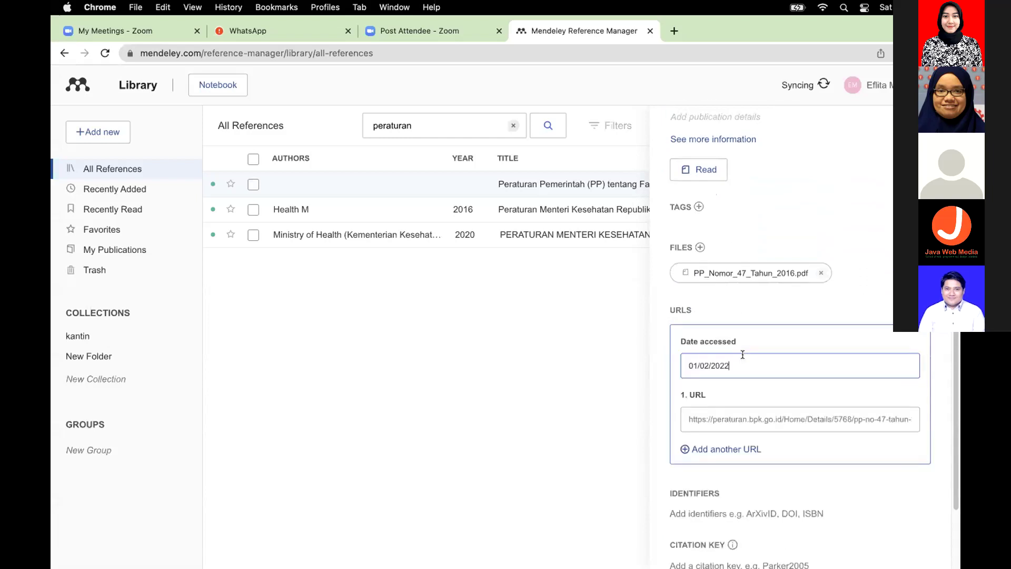
pyautogui.scroll(-3, 943, 350)
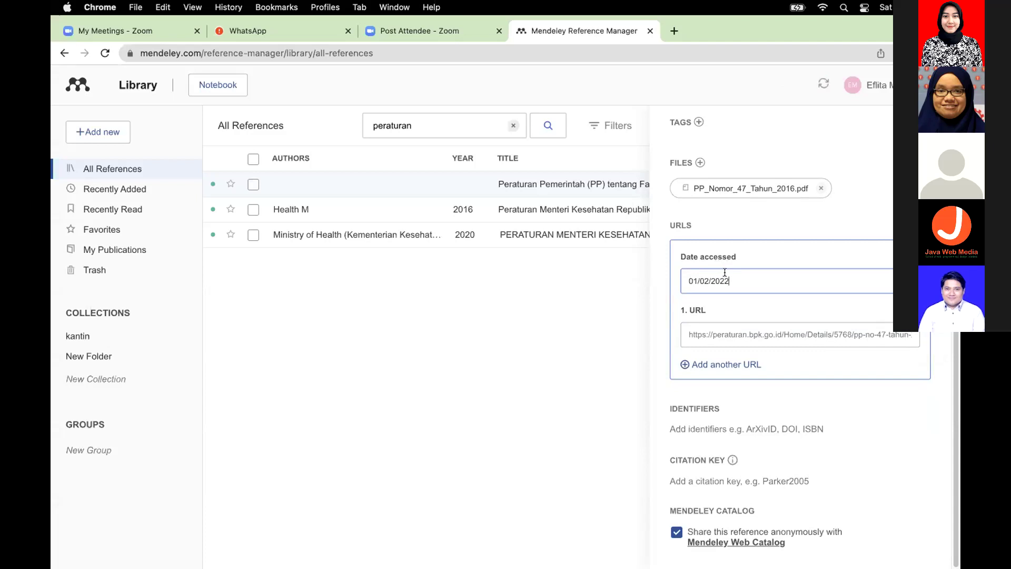
pyautogui.click(690, 281)
pyautogui.press('Delete')
pyautogui.press('BackSpace')
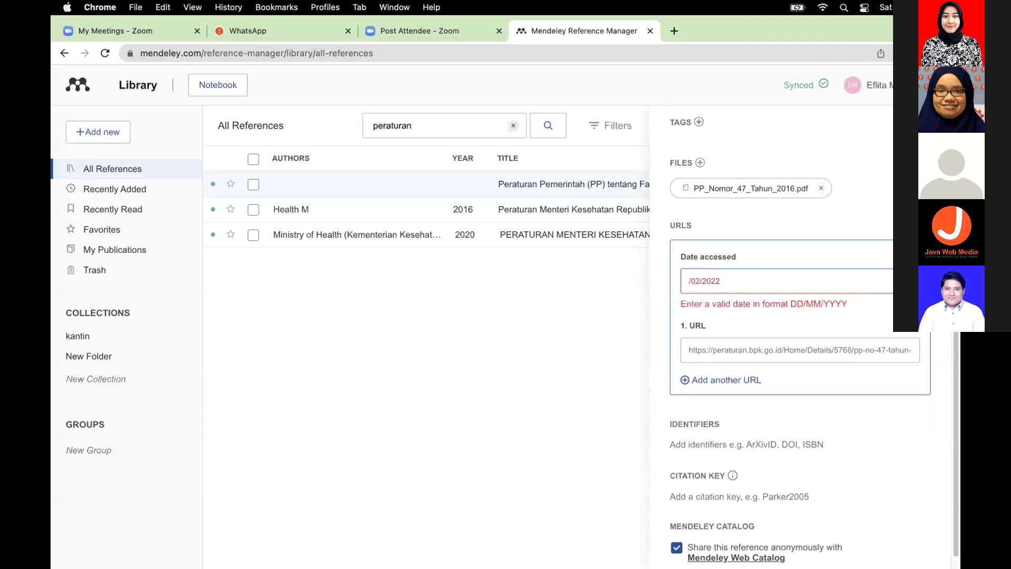
pyautogui.write('12')
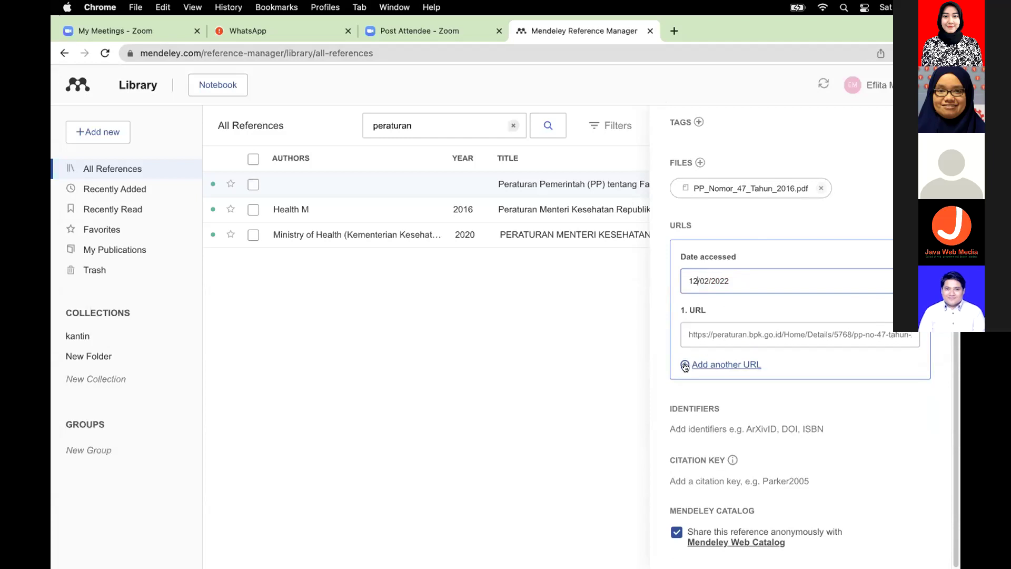
# Step: Add a second URL entry, then remove it while still empty
pyautogui.click(684, 364)
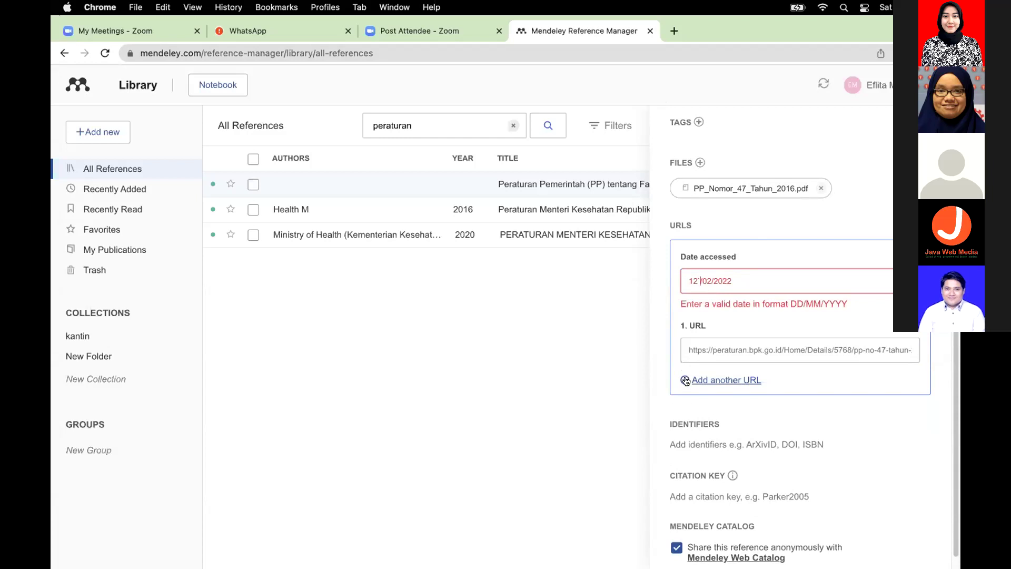
pyautogui.click(686, 378)
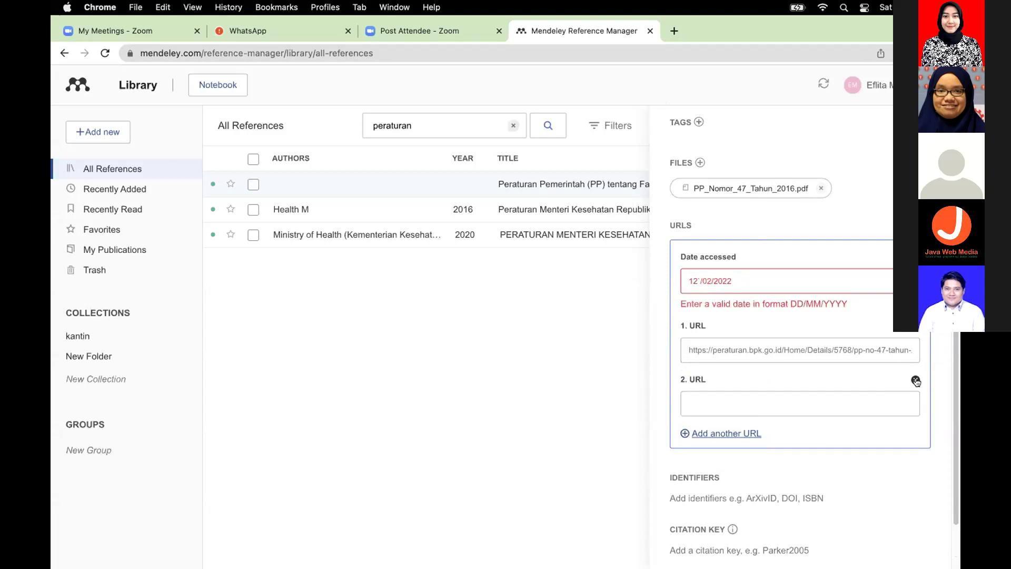
pyautogui.click(916, 381)
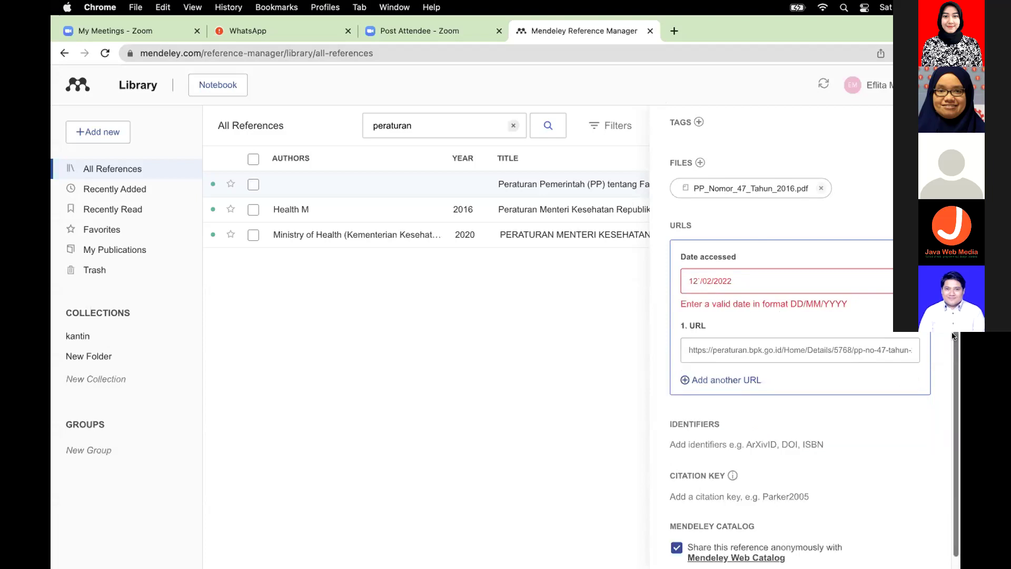
pyautogui.scroll(-1, 943, 347)
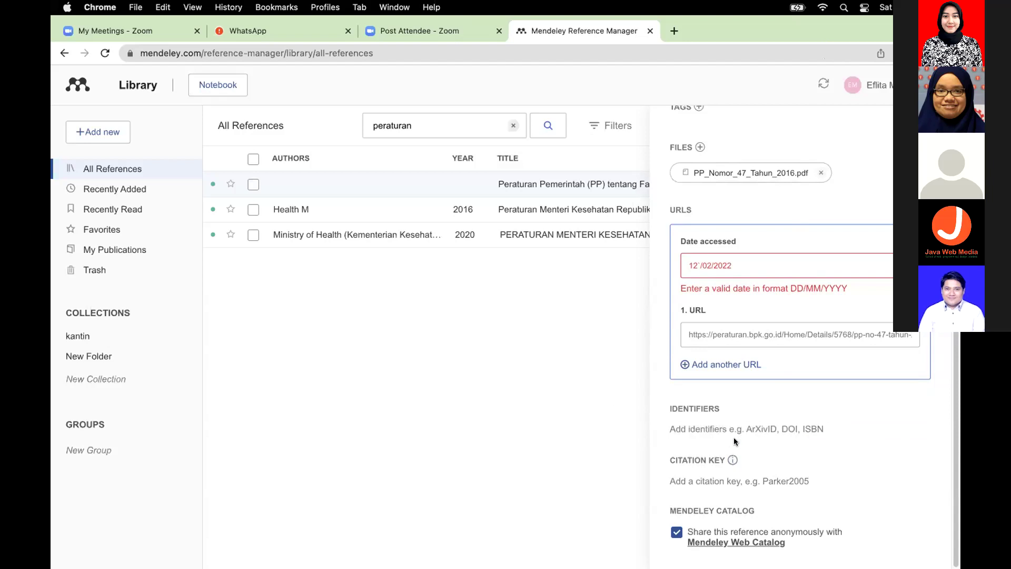
# Step: Expand the Identifiers fields, look at the ISBN field, then collapse them empty
pyautogui.click(791, 429)
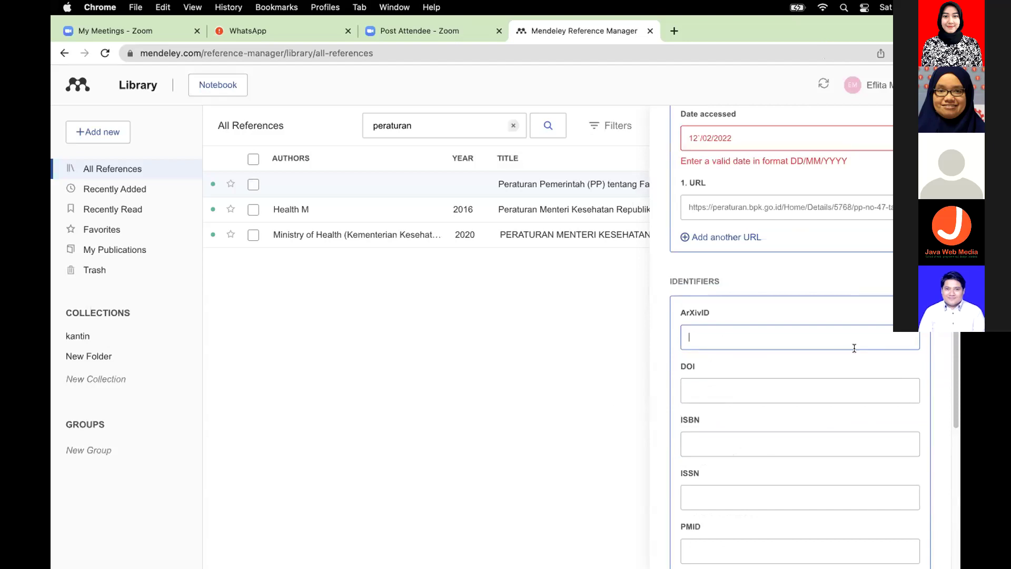
pyautogui.click(719, 452)
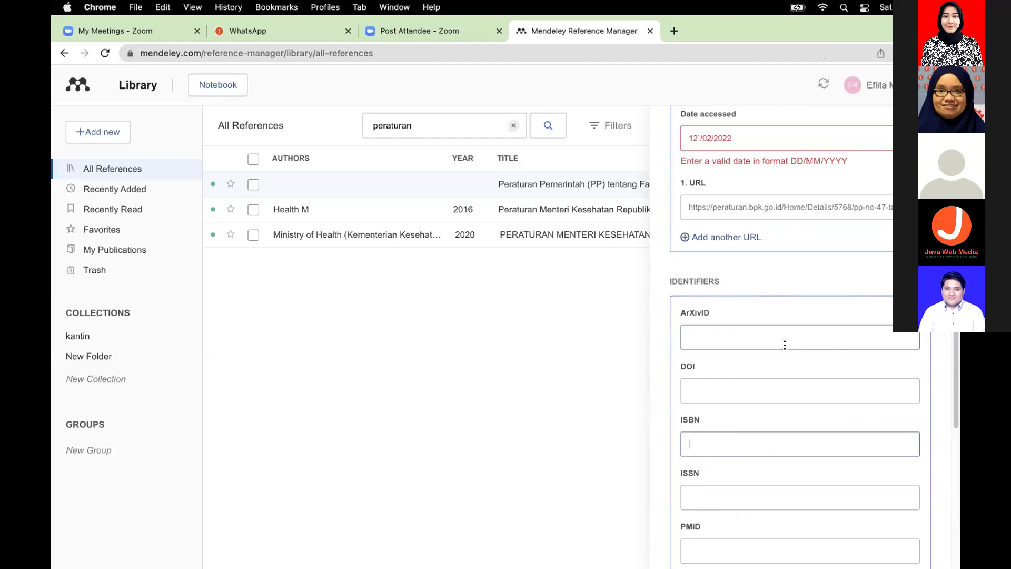
pyautogui.moveTo(956, 364); pyautogui.dragTo(957, 437)
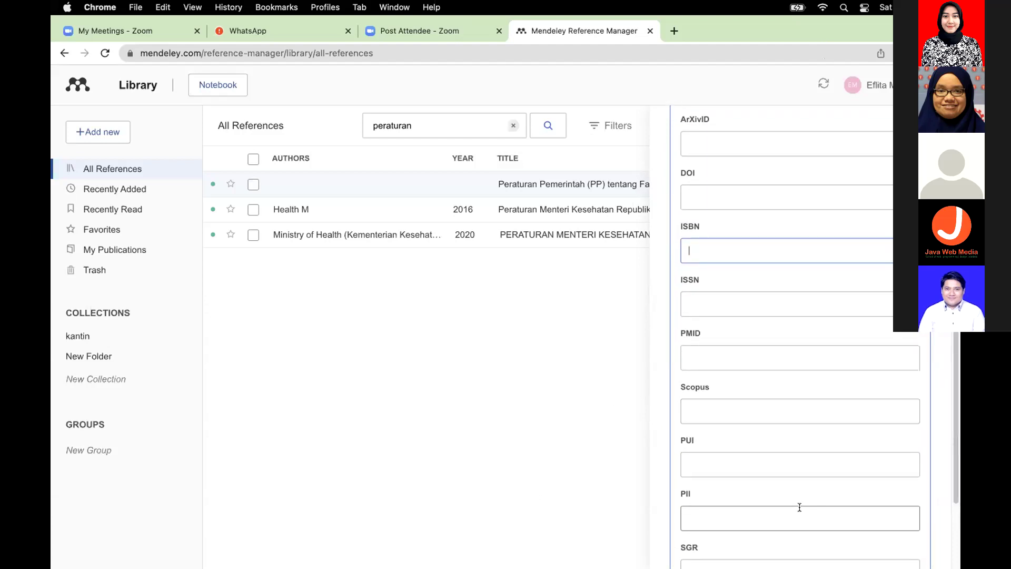
pyautogui.moveTo(956, 429); pyautogui.dragTo(957, 408)
pyautogui.scroll(7, 790, 369)
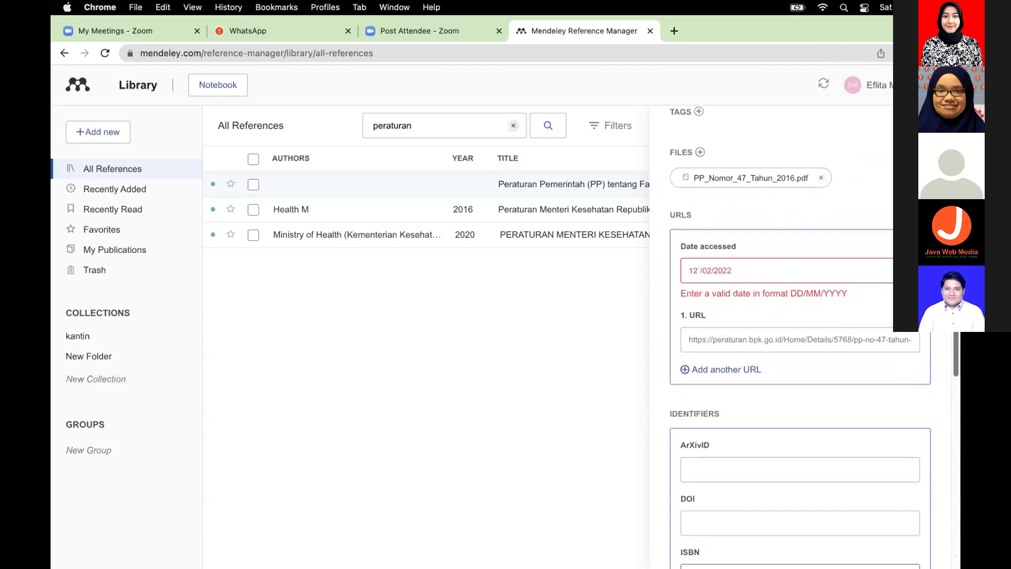
pyautogui.click(764, 403)
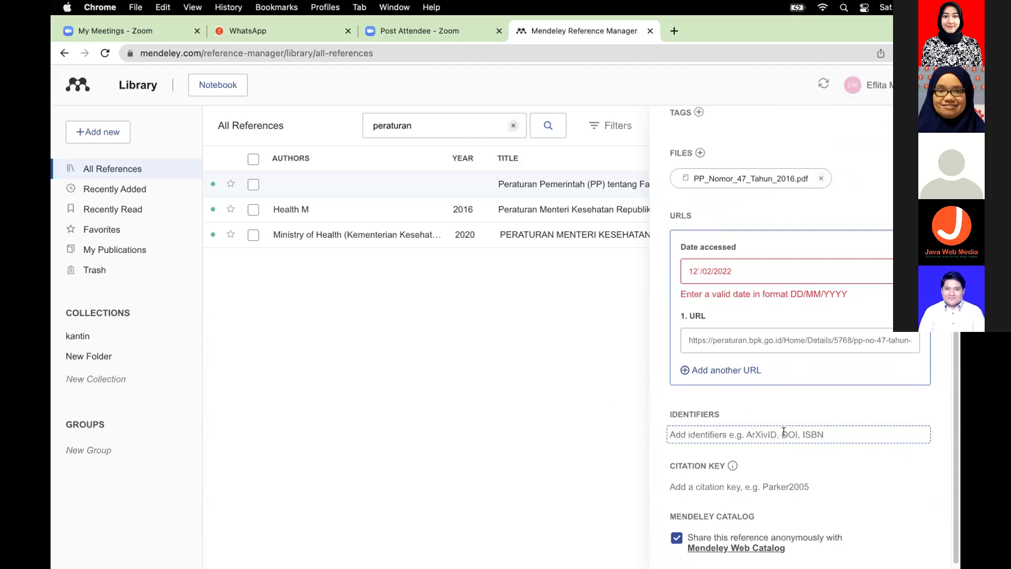
# Step: Click into the Citation Key field and leave it blank
pyautogui.scroll(-1, 828, 459)
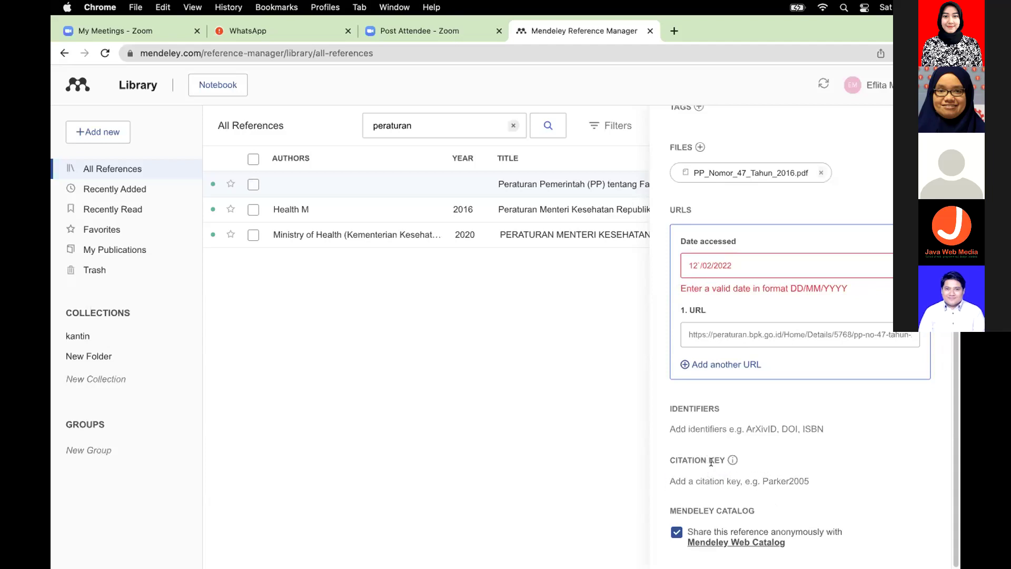
pyautogui.click(764, 481)
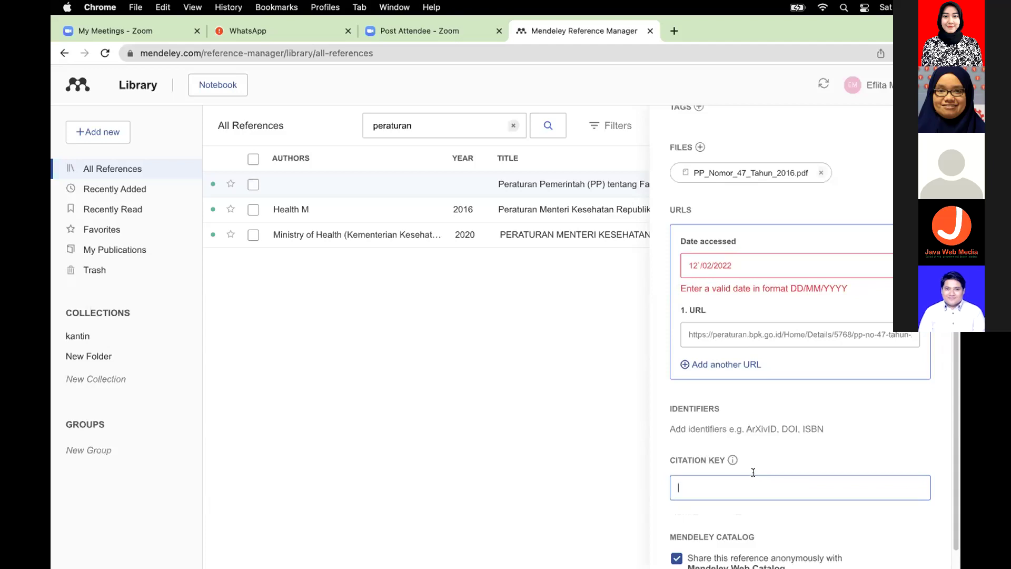
pyautogui.click(837, 453)
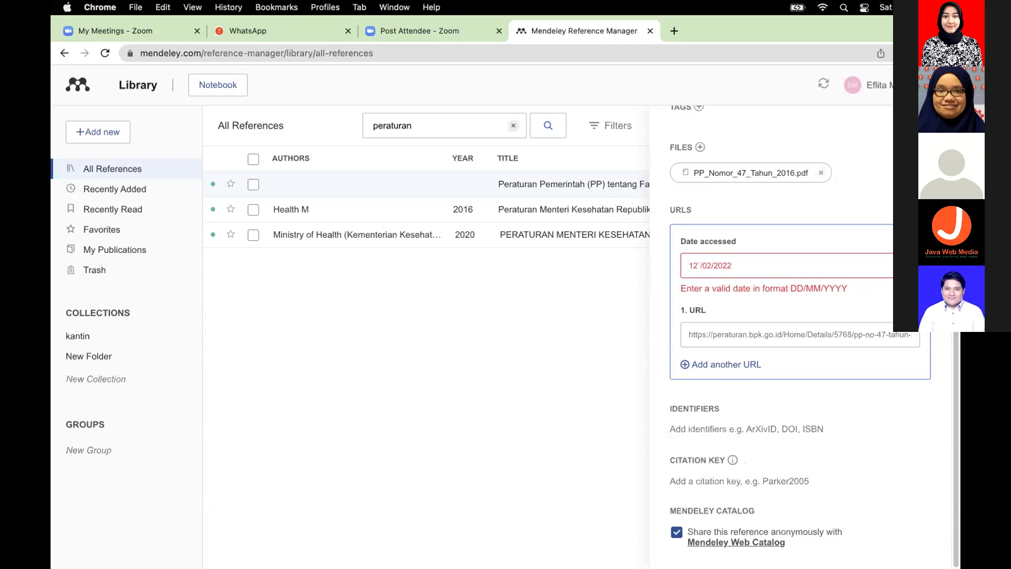
pyautogui.scroll(5, 791, 316)
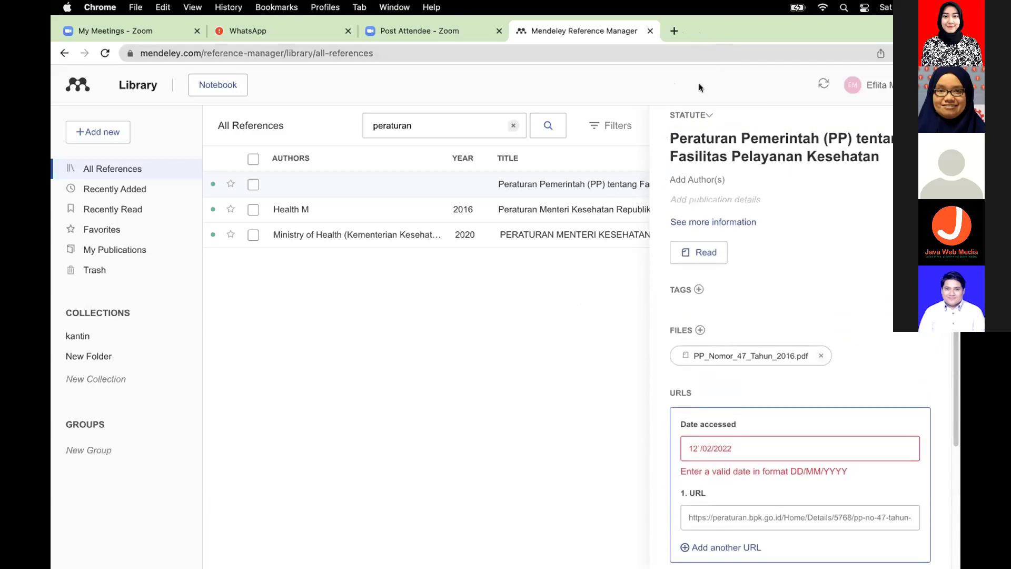
# Step: In a new tab, search Google for the regulation and open the PMK No 2 2020 PDF
pyautogui.click(674, 31)
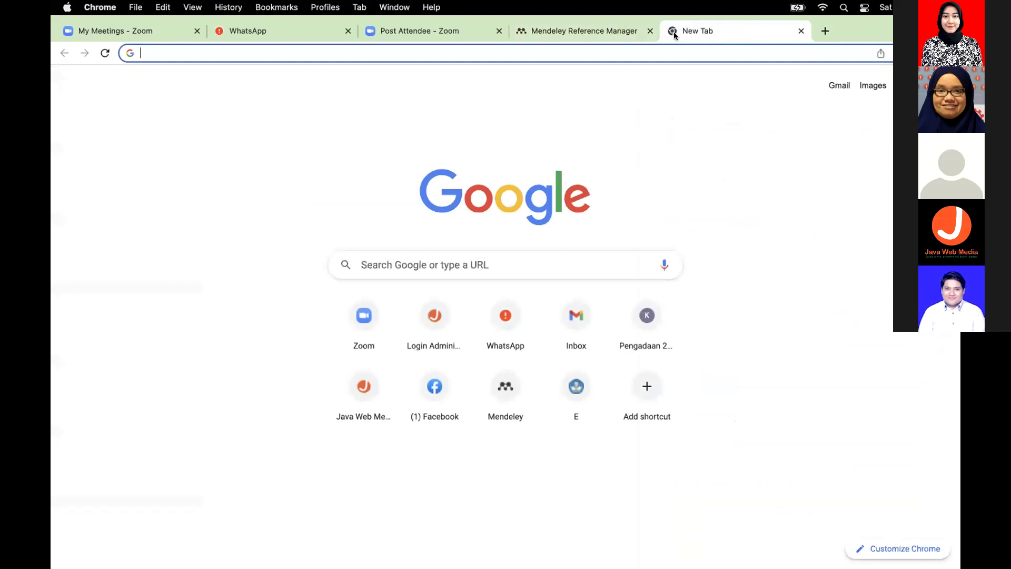
pyautogui.write('peraturan')
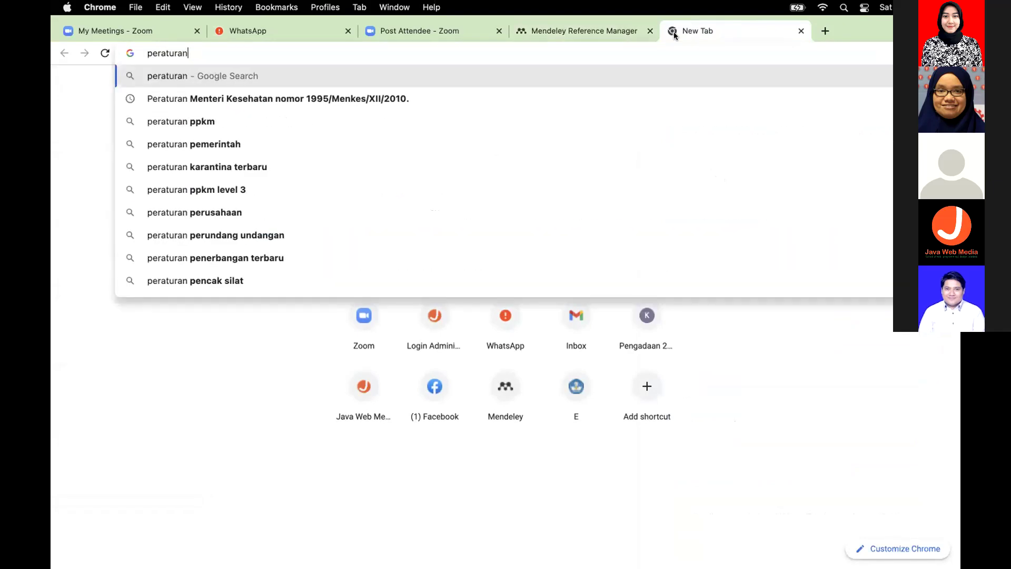
pyautogui.click(340, 99)
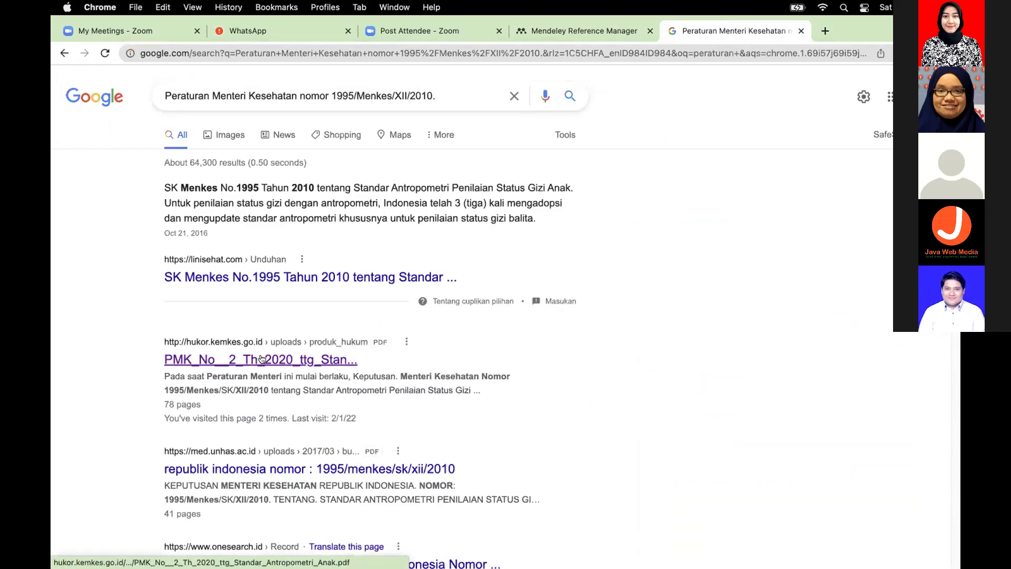
pyautogui.click(328, 361)
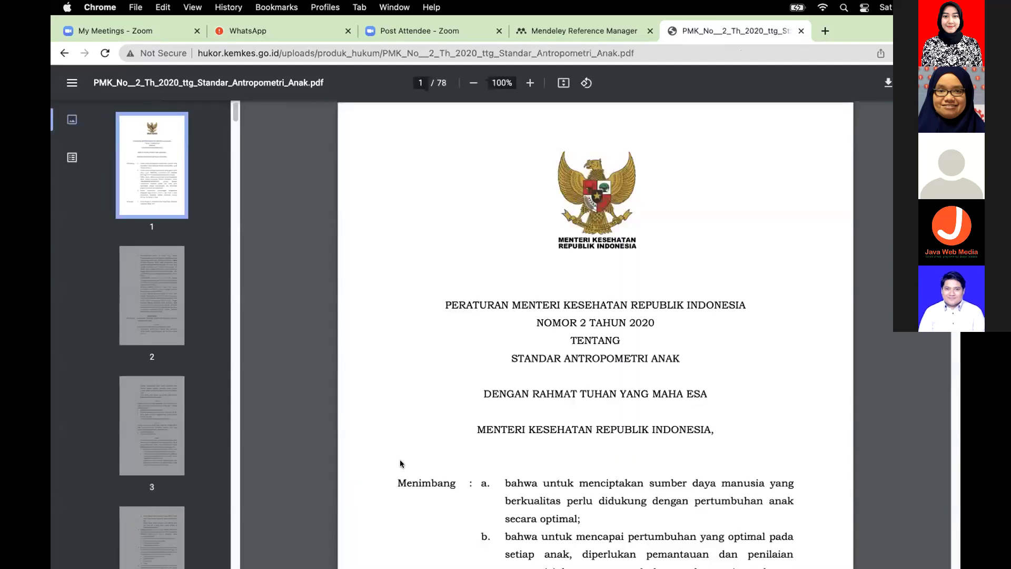
# Step: Download the regulation PDF into the Documents folder
pyautogui.click(888, 84)
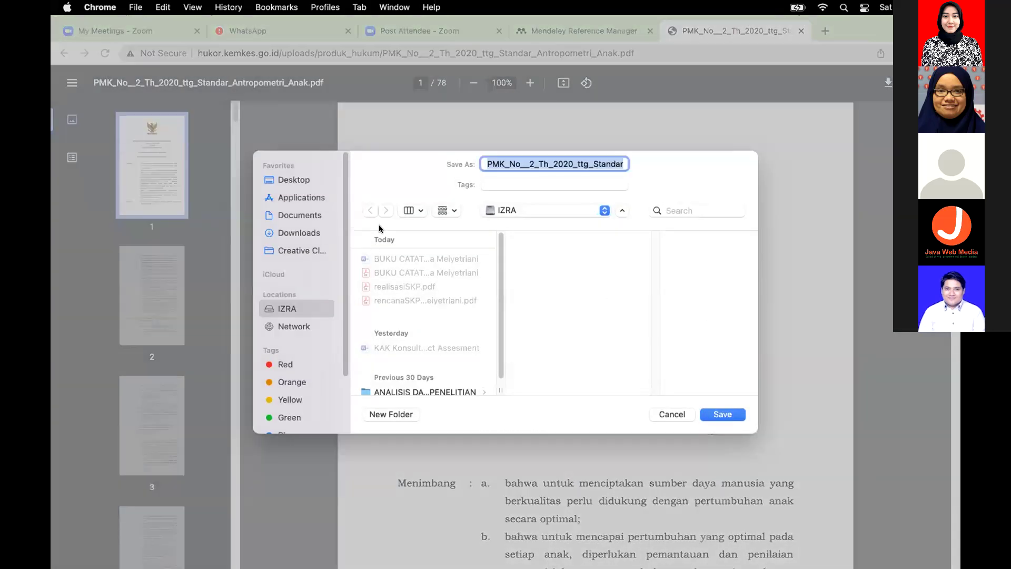
pyautogui.click(298, 214)
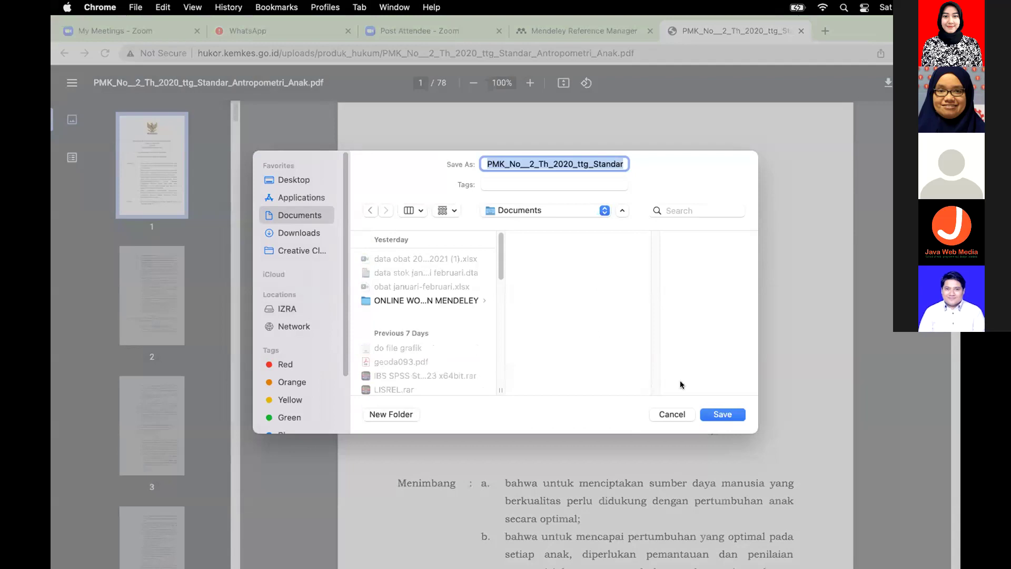
pyautogui.click(717, 414)
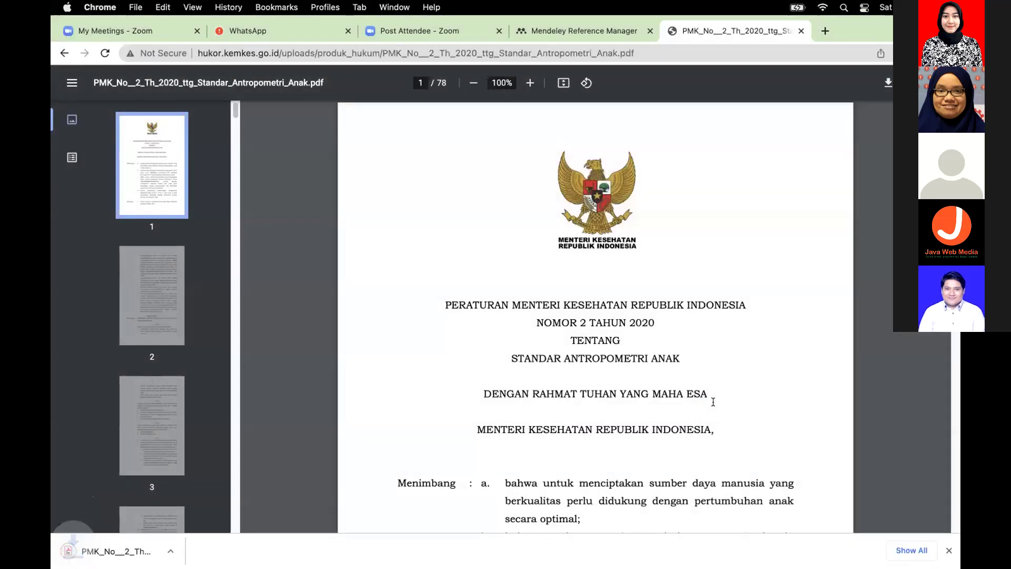
# Step: Add the Standar Antropometri Anak PDF from Documents to the Mendeley library and check its details
pyautogui.click(574, 30)
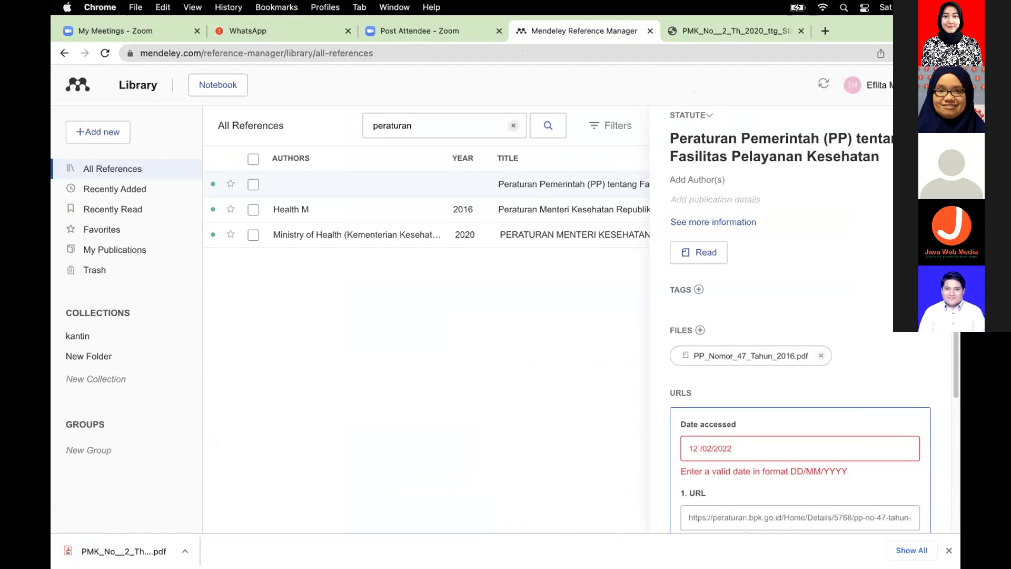
pyautogui.scroll(2, 779, 316)
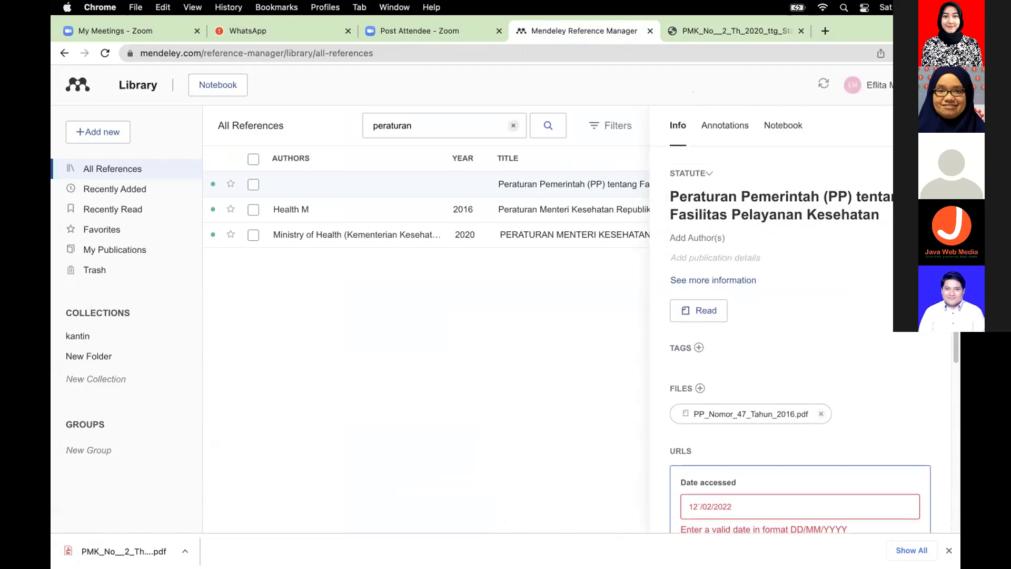
pyautogui.press('Escape')
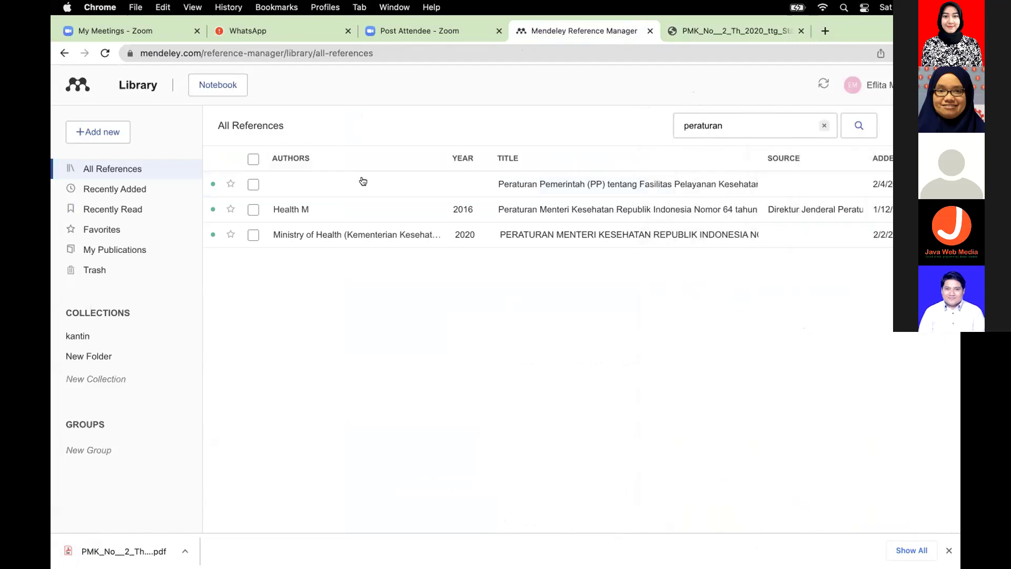
pyautogui.click(101, 135)
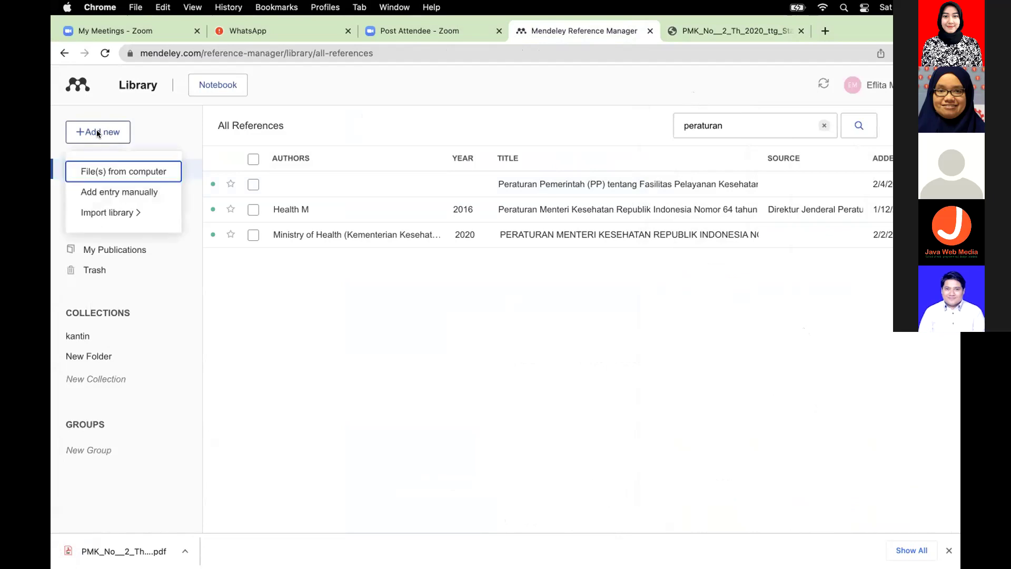
pyautogui.click(107, 170)
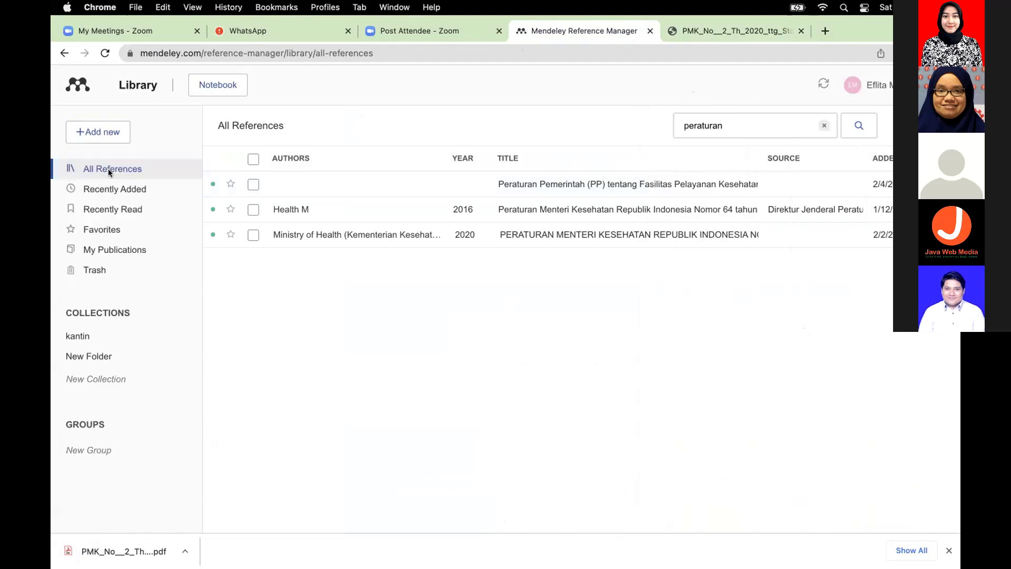
pyautogui.click(96, 235)
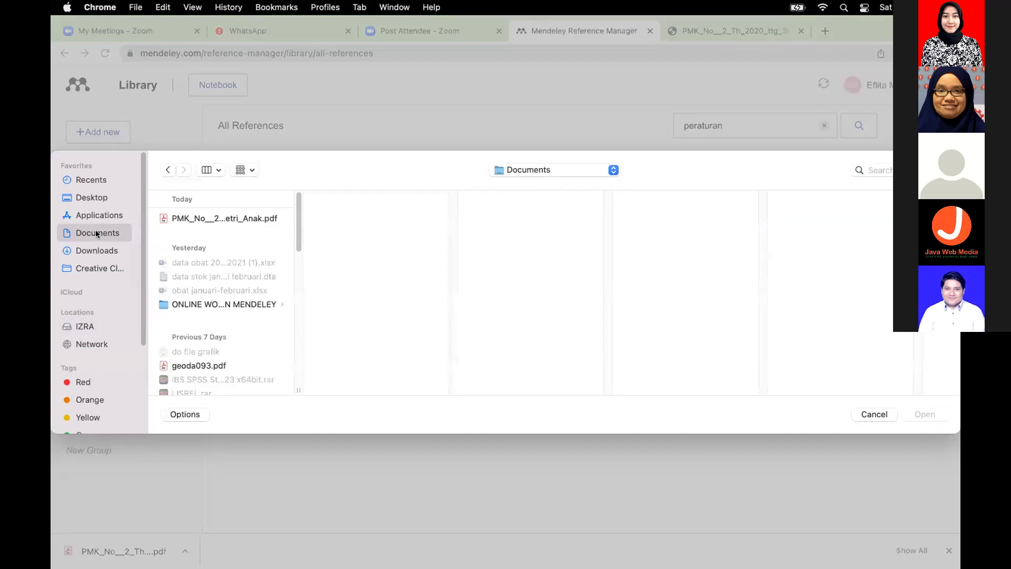
pyautogui.click(168, 216)
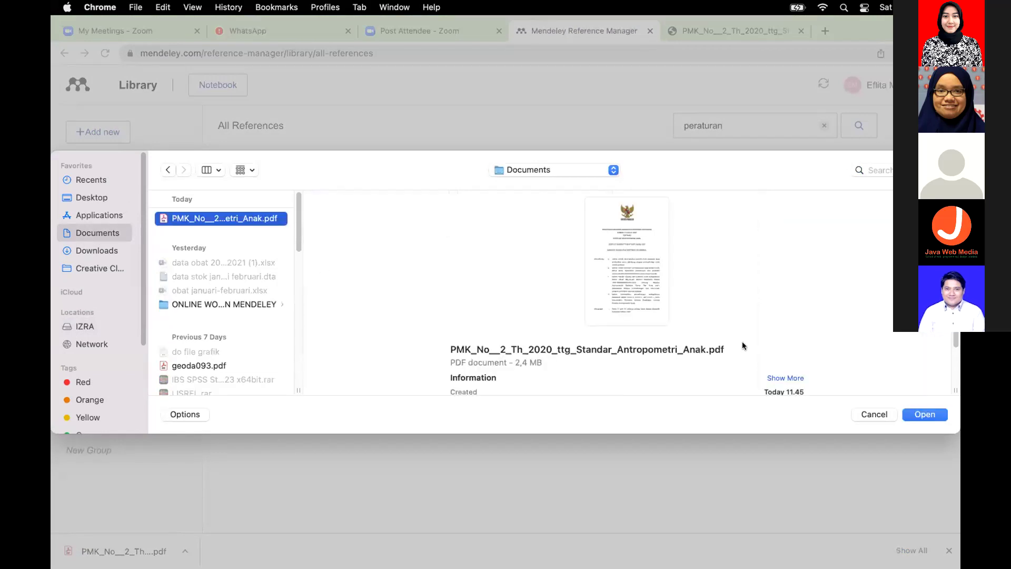
pyautogui.click(909, 416)
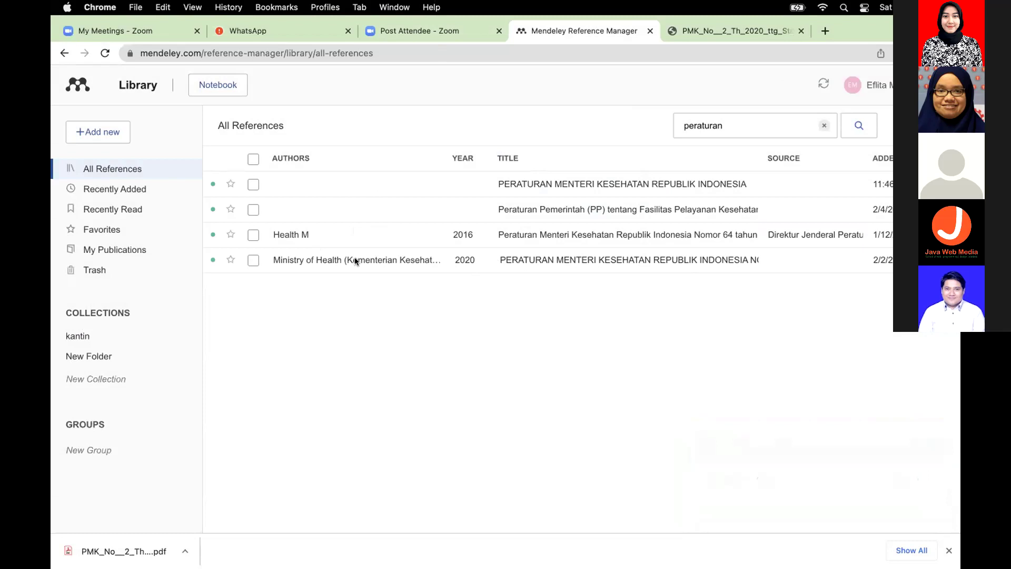
pyautogui.click(419, 260)
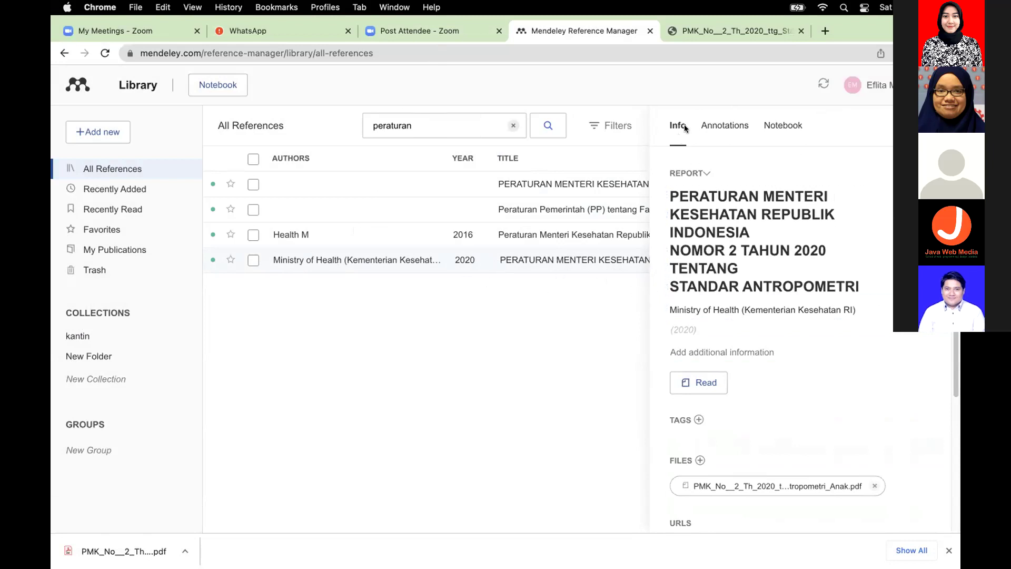
pyautogui.press('Escape')
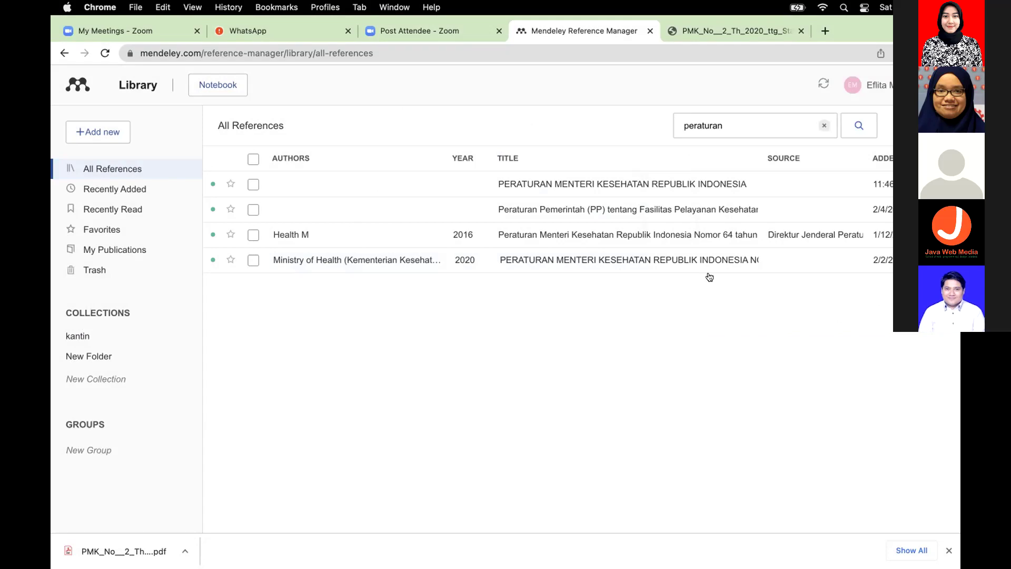
# Step: Start a manual reference entry with the type set to Book
pyautogui.click(103, 134)
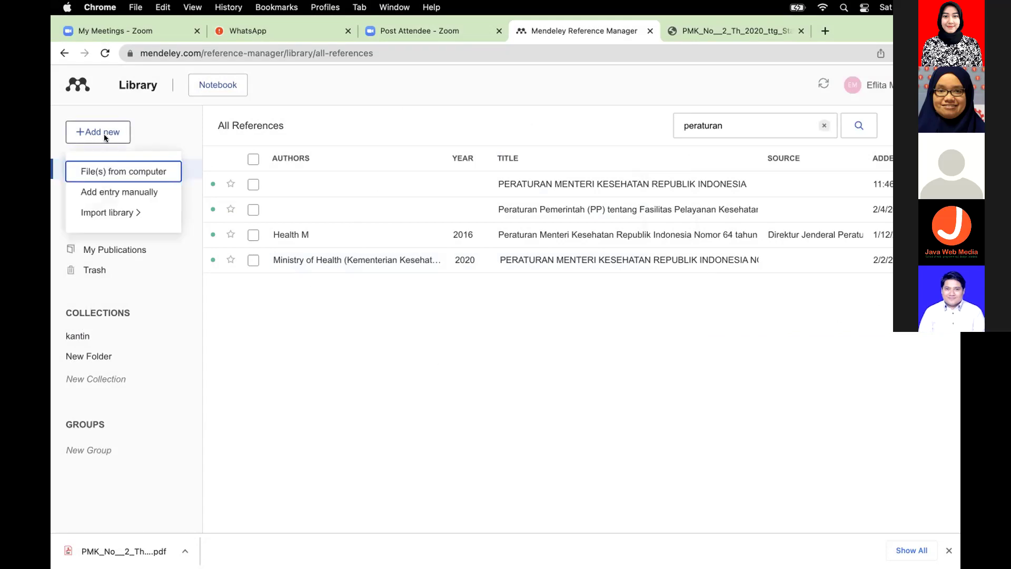
pyautogui.click(128, 192)
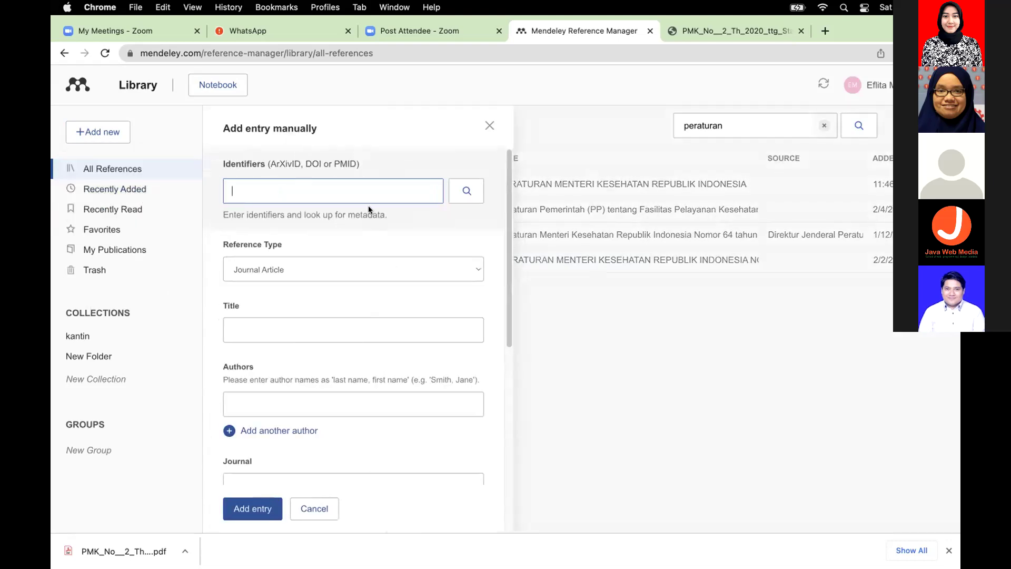
pyautogui.click(317, 267)
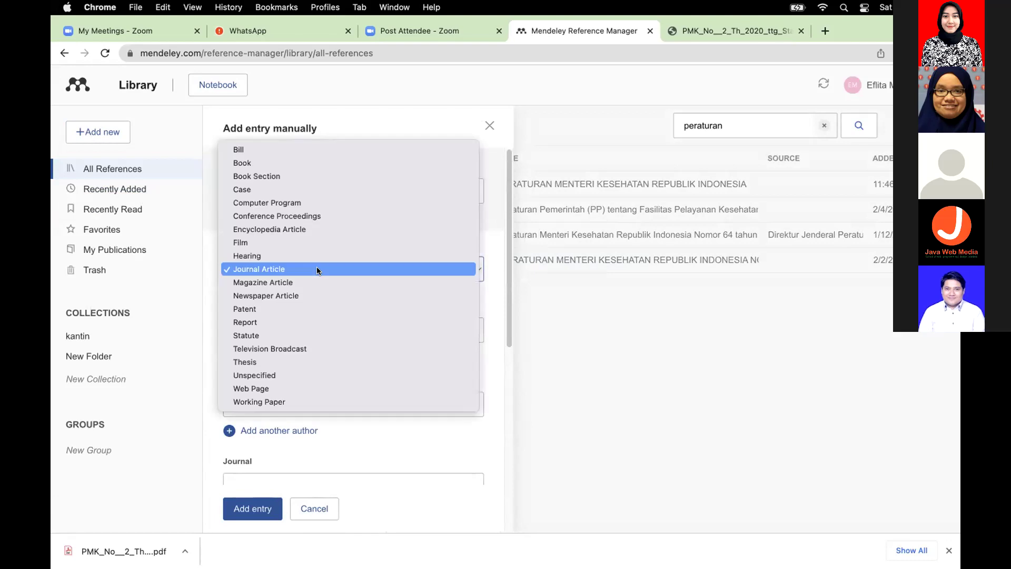
pyautogui.click(278, 163)
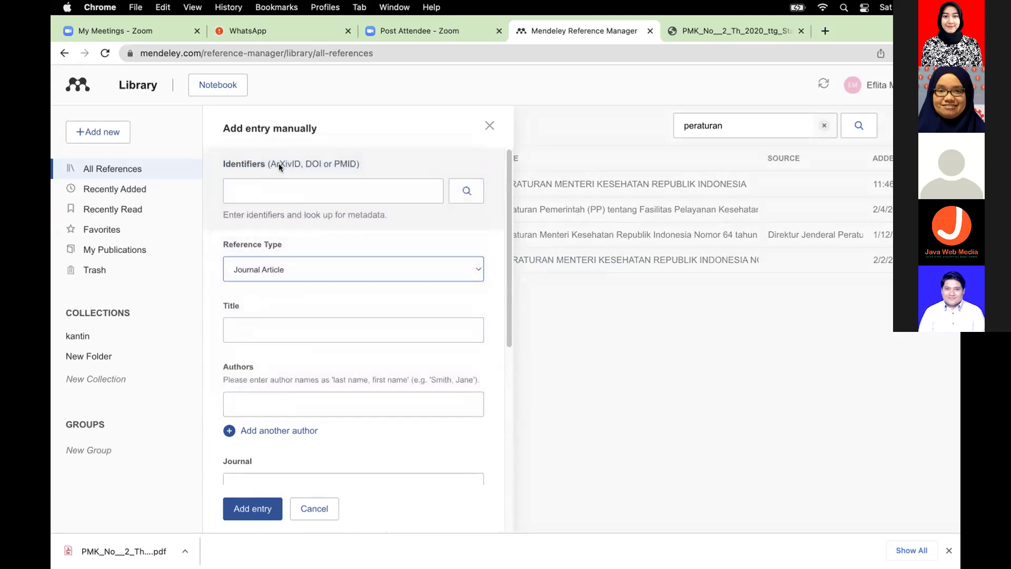
# Step: Go through the Title, Authors, Year, City, Publisher and Month fields, then close the form without adding
pyautogui.click(259, 324)
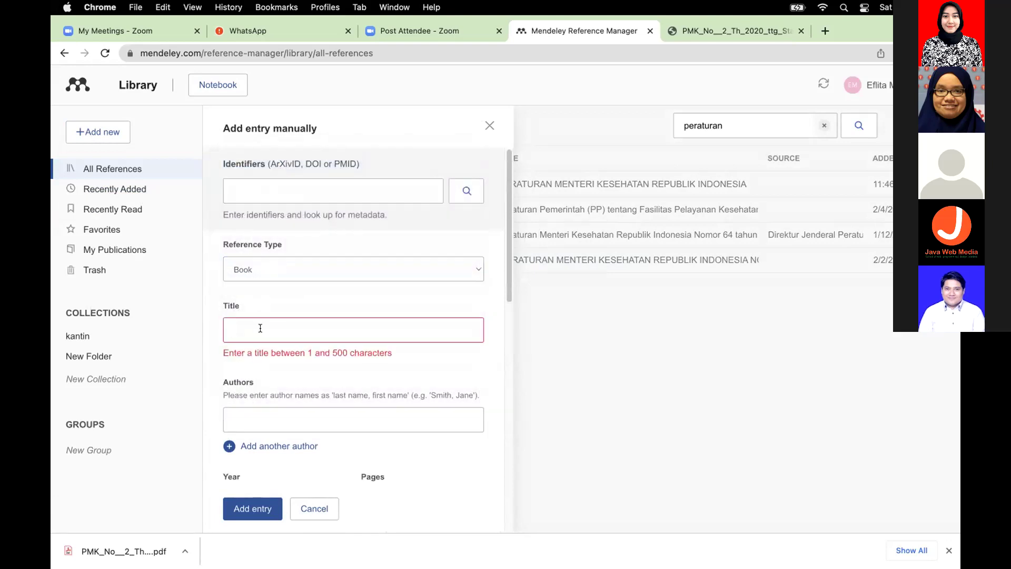
pyautogui.click(265, 413)
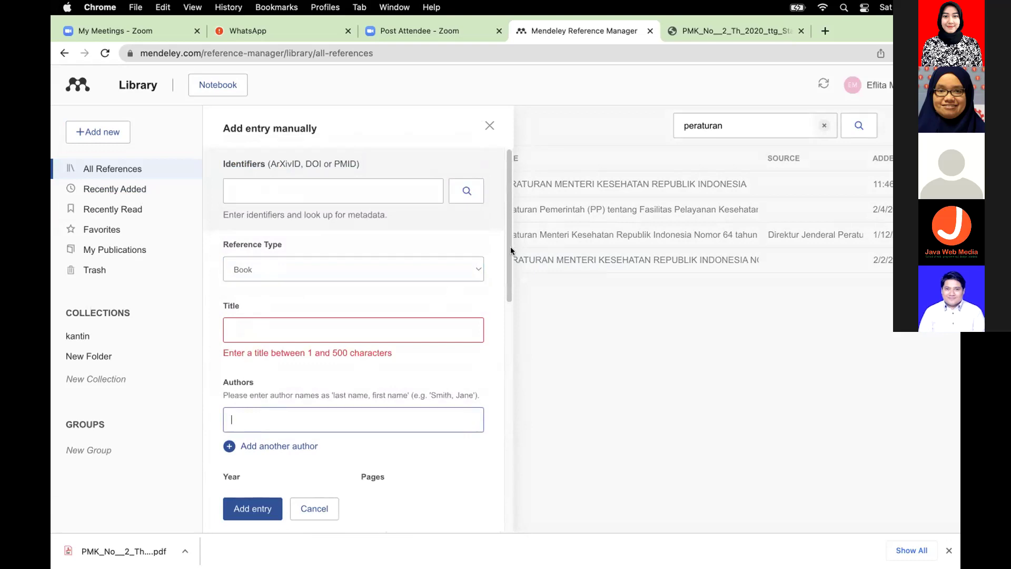
pyautogui.scroll(-5, 510, 247)
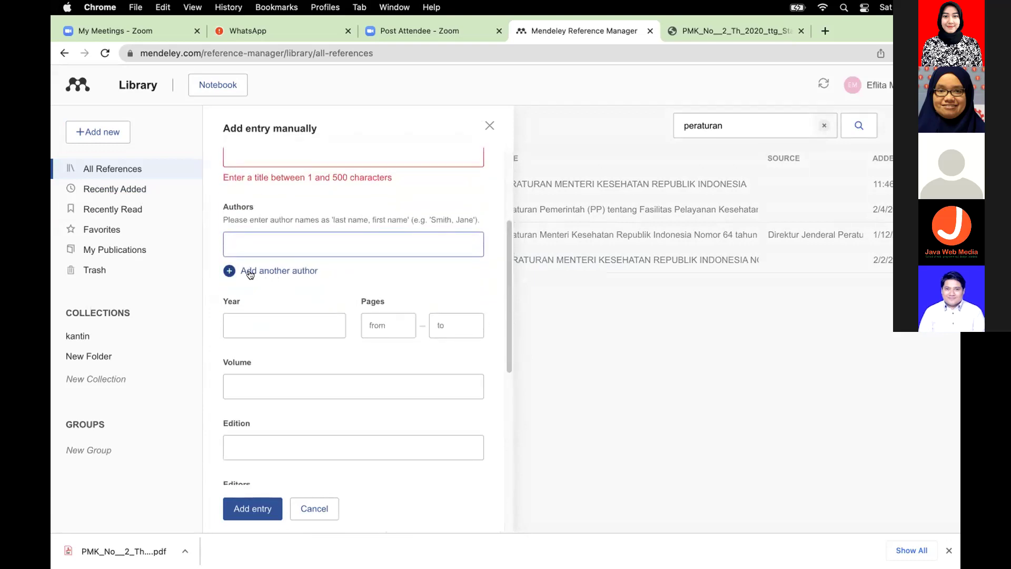
pyautogui.click(266, 324)
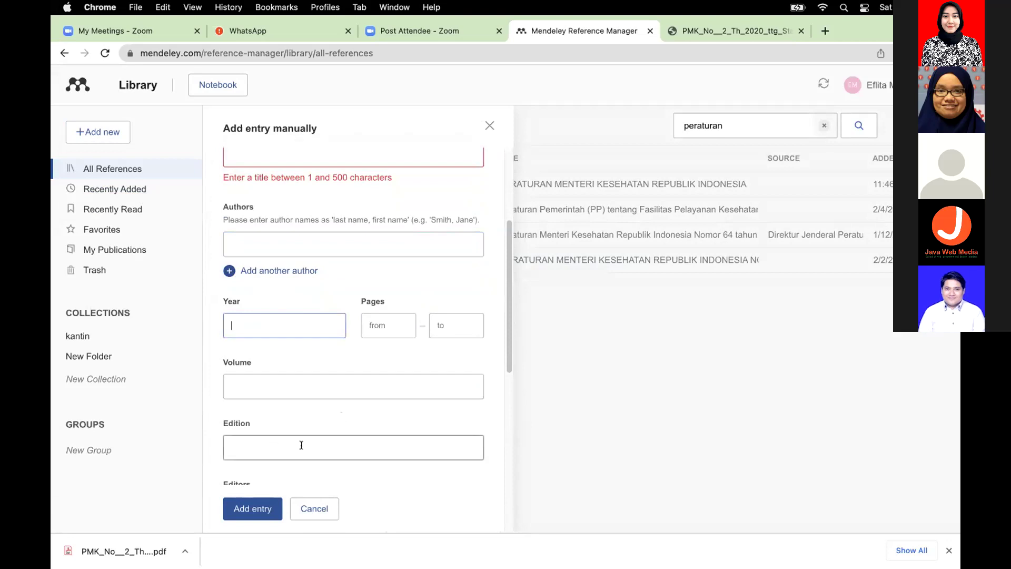
pyautogui.scroll(-5, 495, 408)
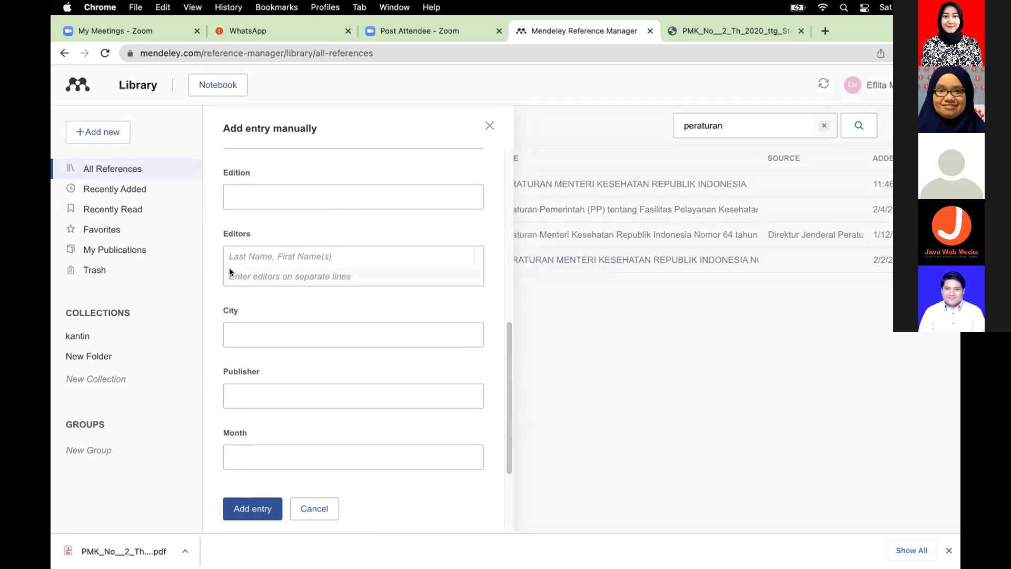
pyautogui.click(249, 333)
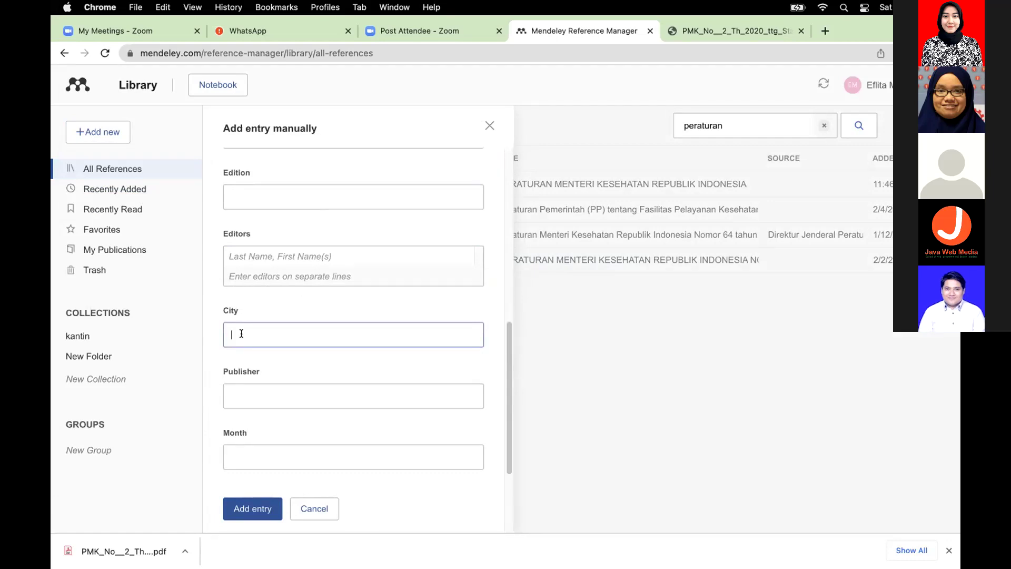
pyautogui.click(259, 390)
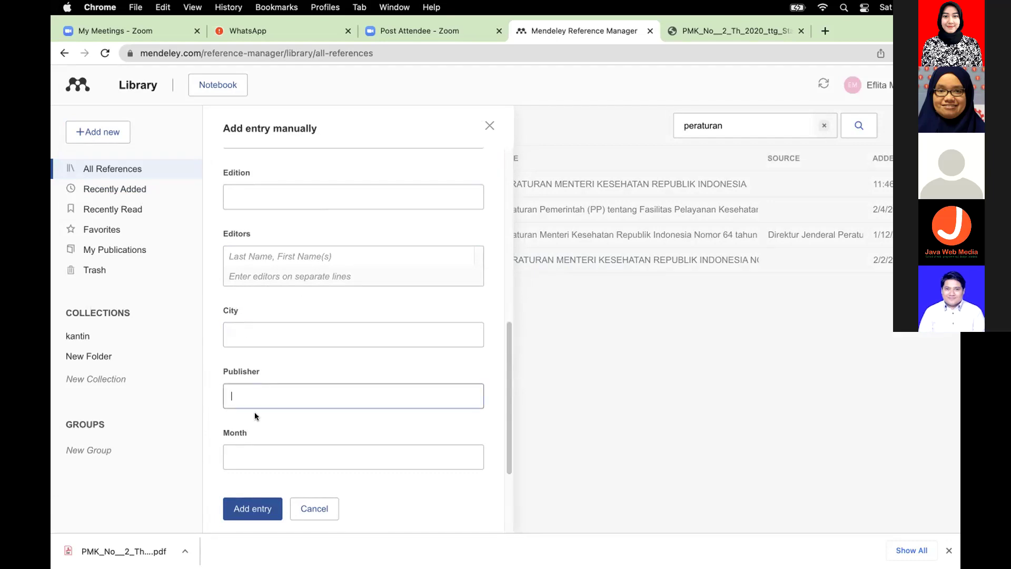
pyautogui.click(251, 447)
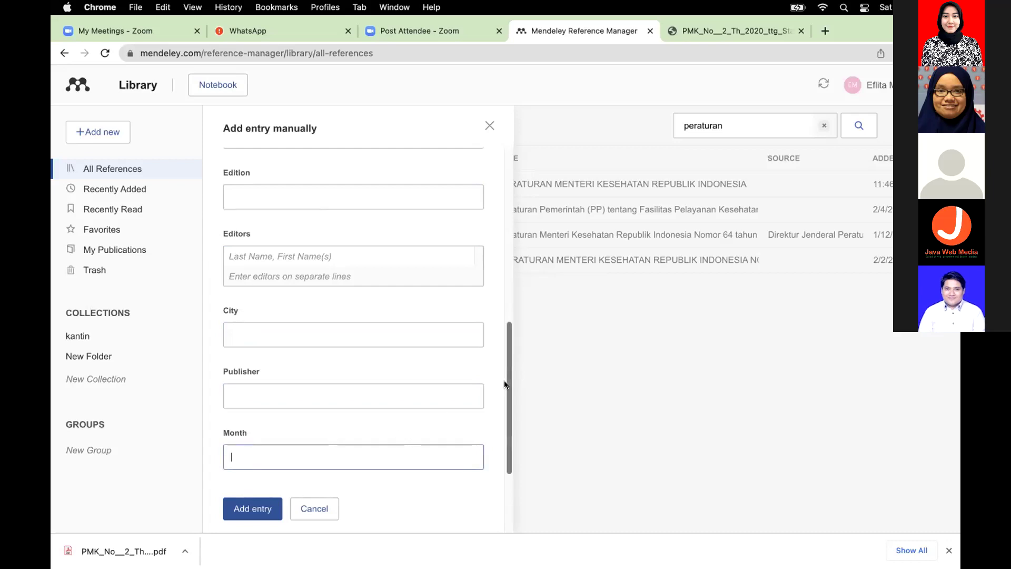
pyautogui.scroll(-5, 437, 453)
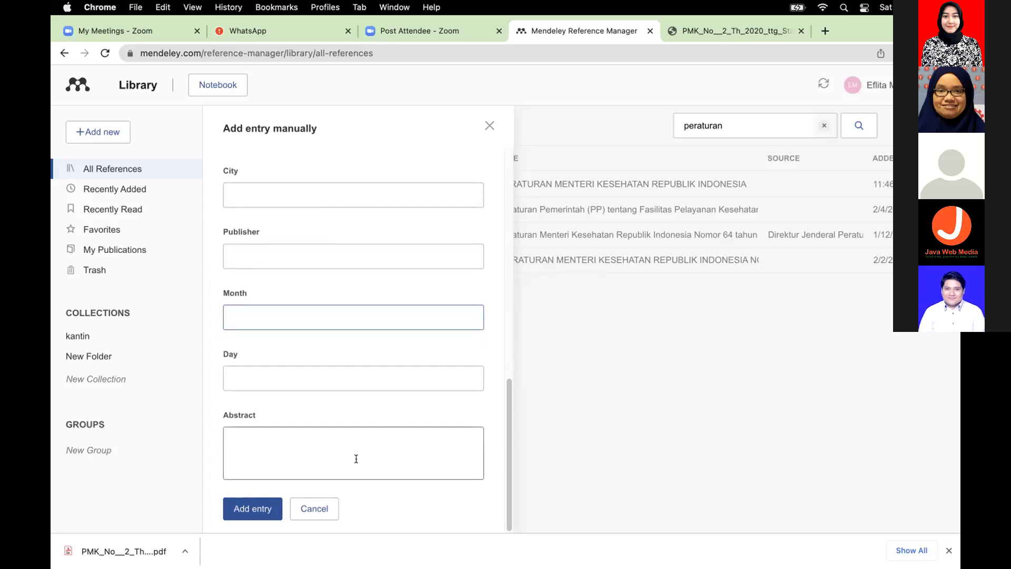
pyautogui.moveTo(505, 439); pyautogui.dragTo(542, 207)
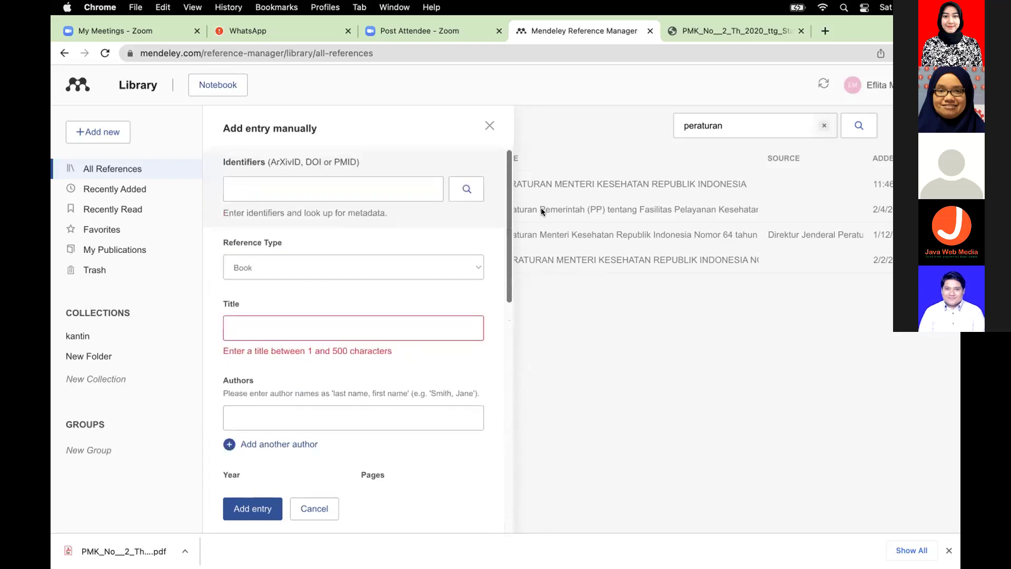
pyautogui.click(490, 127)
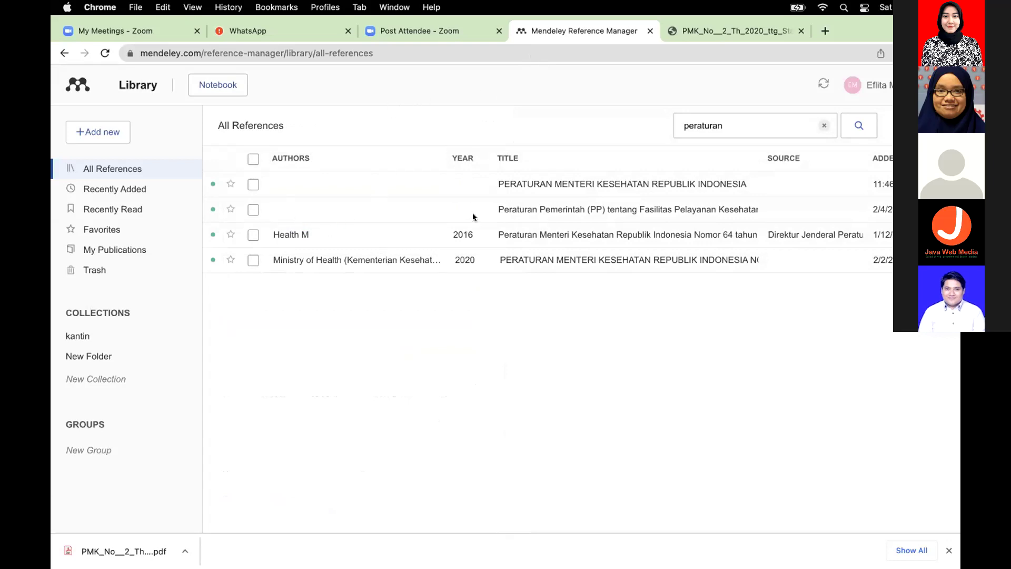
# Step: Add Kementerian Kesehatan as the author of the PP Fasilitas Pelayanan Kesehatan reference
pyautogui.click(527, 209)
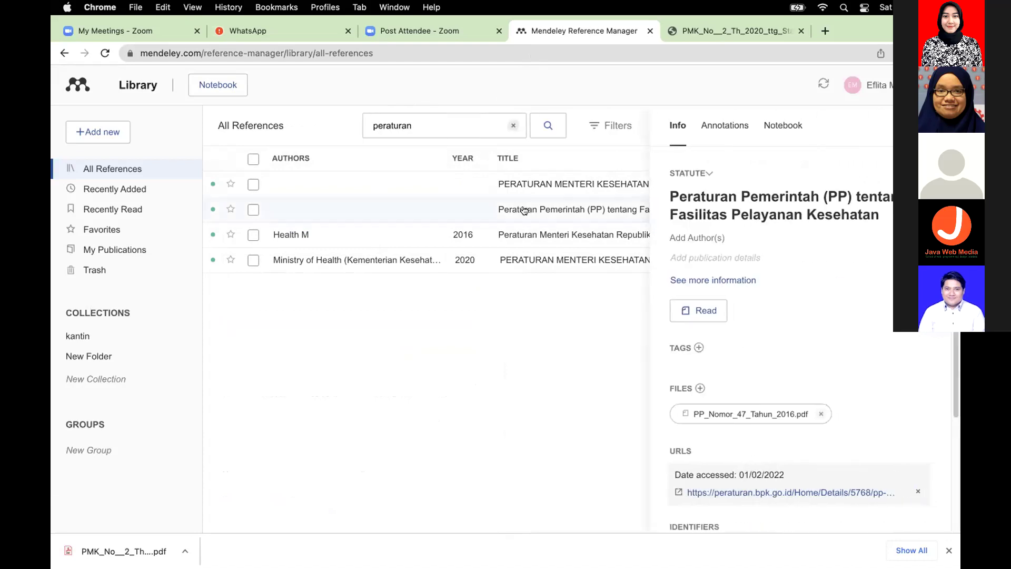
pyautogui.click(699, 237)
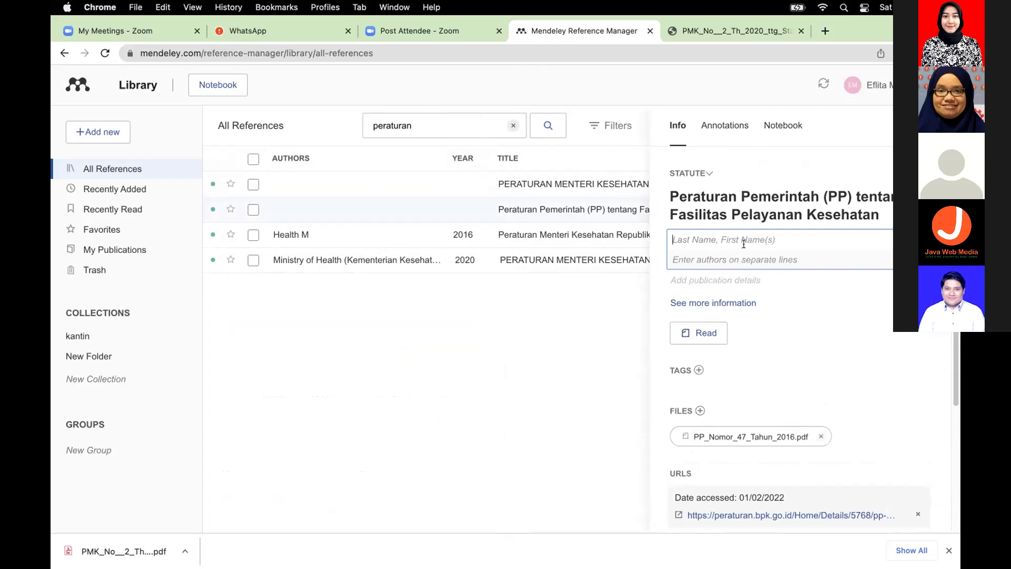
pyautogui.write('Keme')
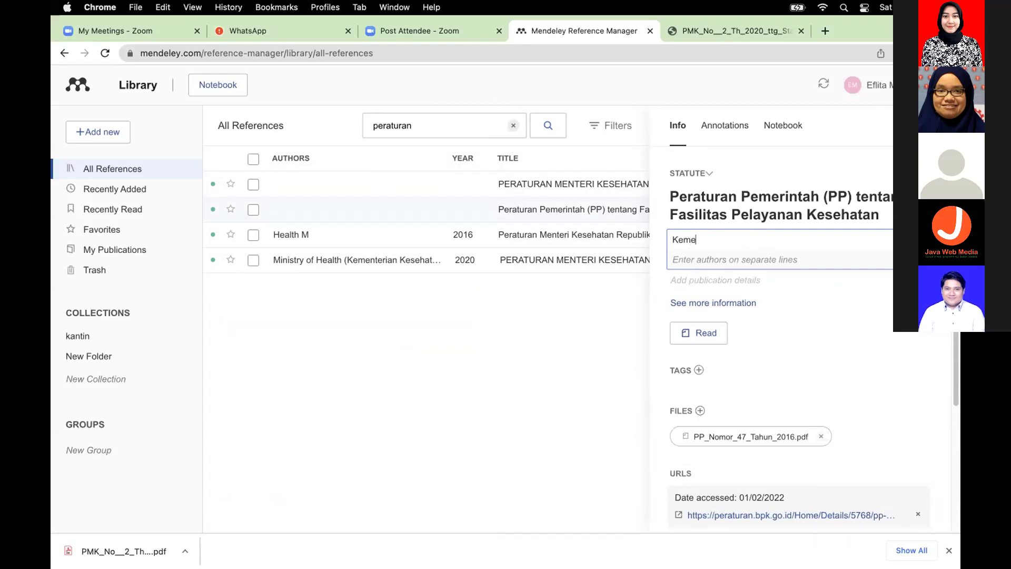
pyautogui.write('nterian Kesehatan')
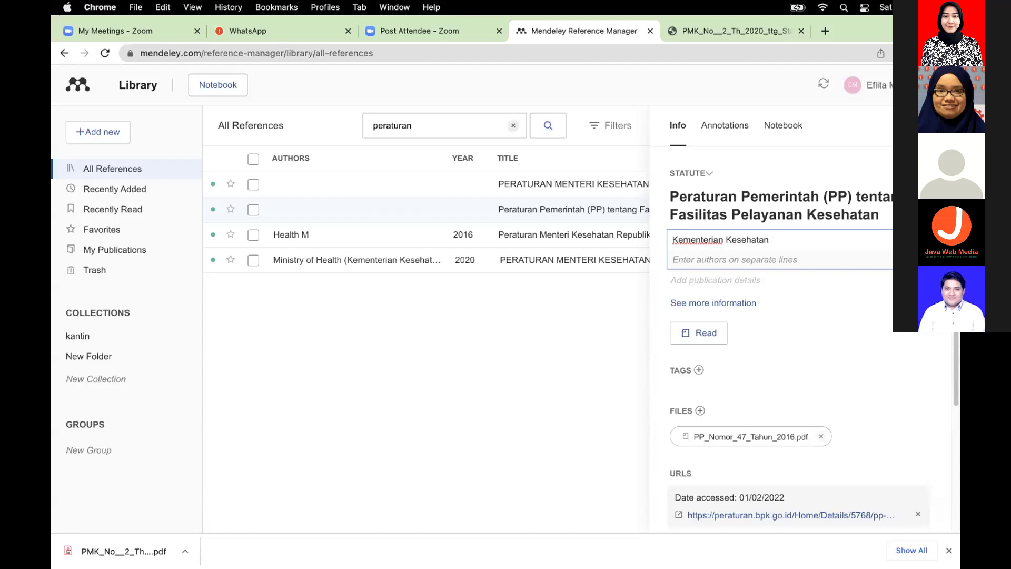
pyautogui.click(803, 307)
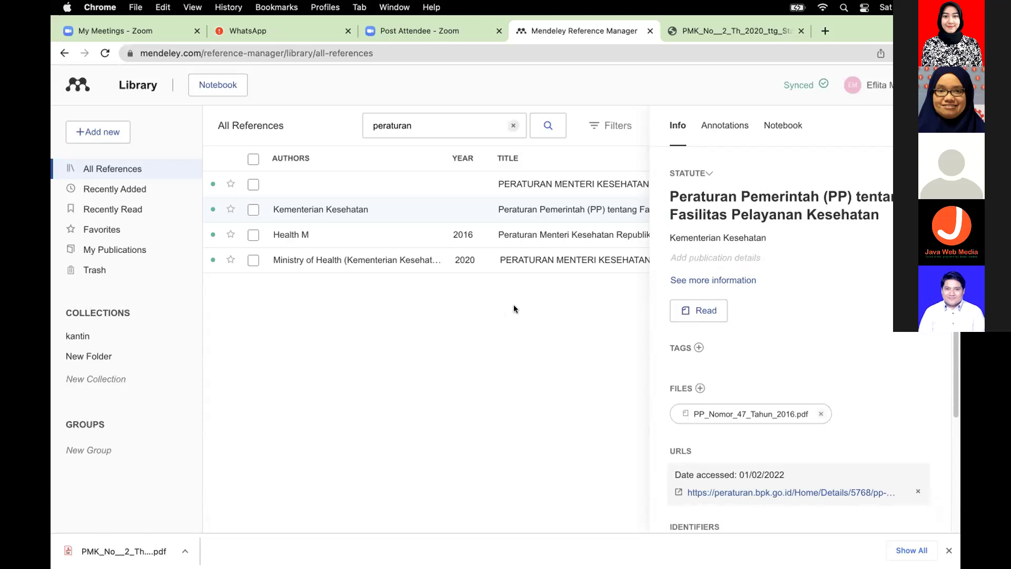
pyautogui.press('Escape')
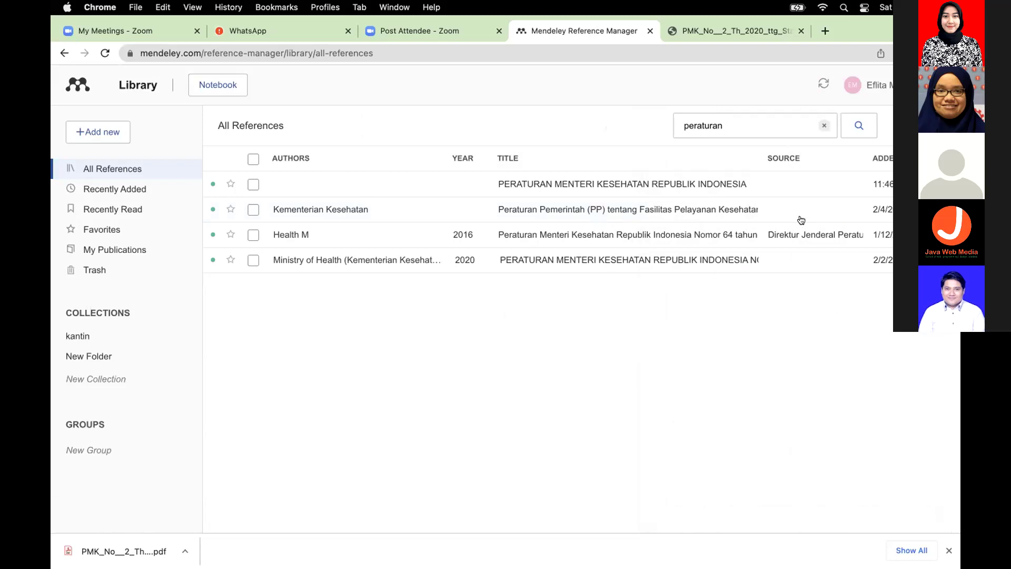
# Step: Look through the Health M regulation's Info panel, then close its details to return to the results
pyautogui.scroll(-5, 783, 375)
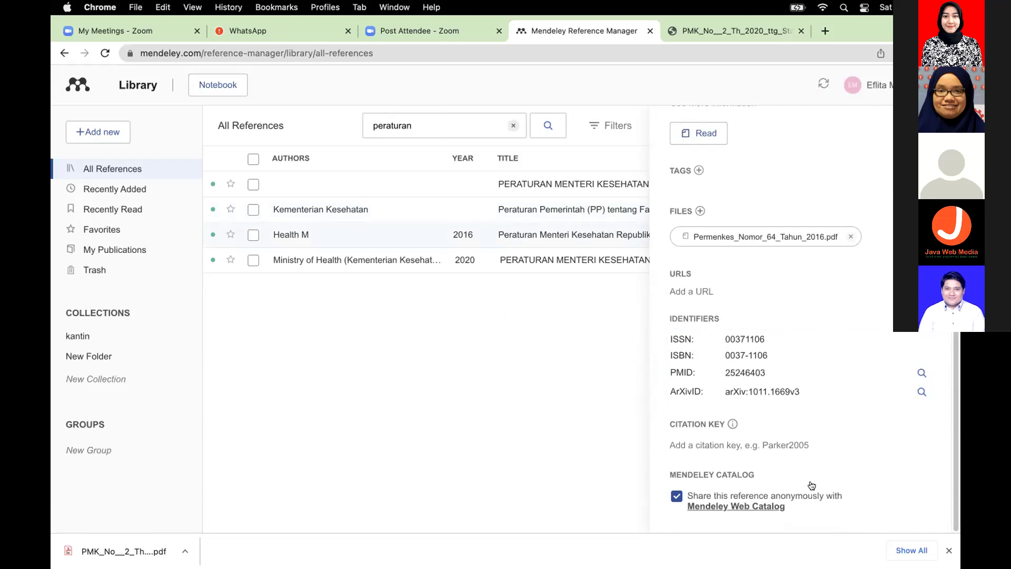
pyautogui.scroll(5, 753, 183)
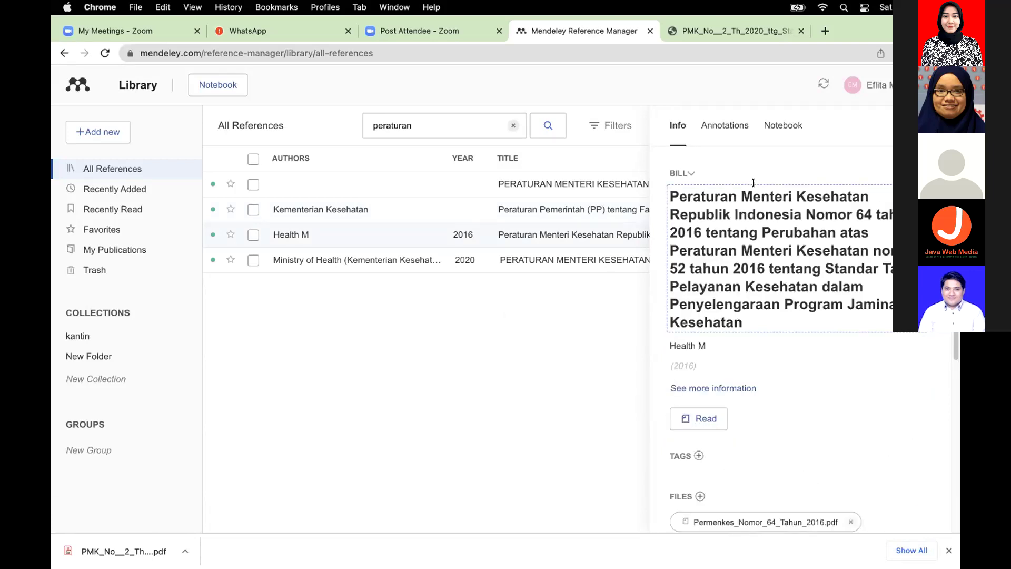
pyautogui.press('Escape')
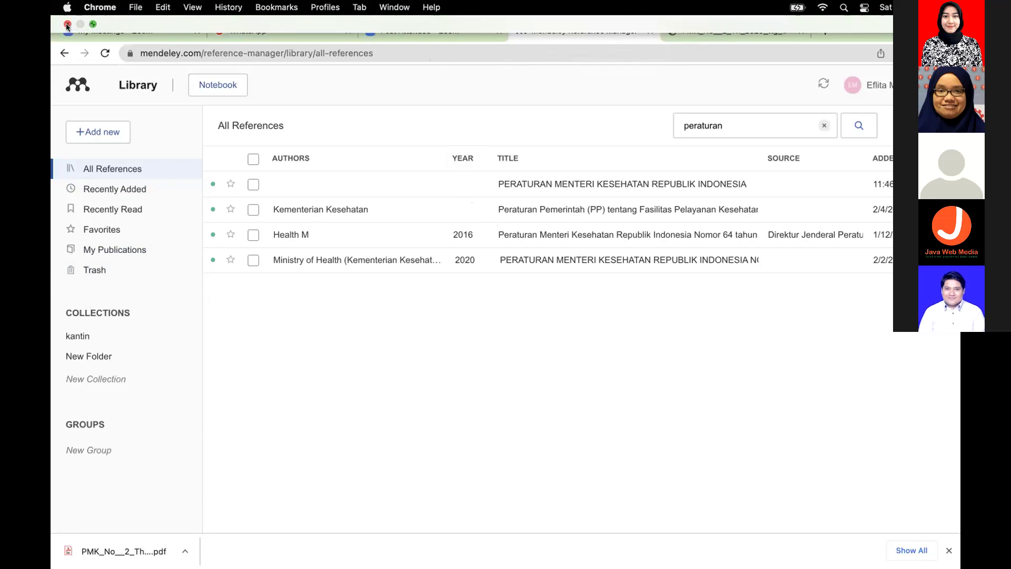
# Step: Minimize Chrome and search Launchpad for 'mendele' to find Mendeley Reference Manager
pyautogui.click(93, 24)
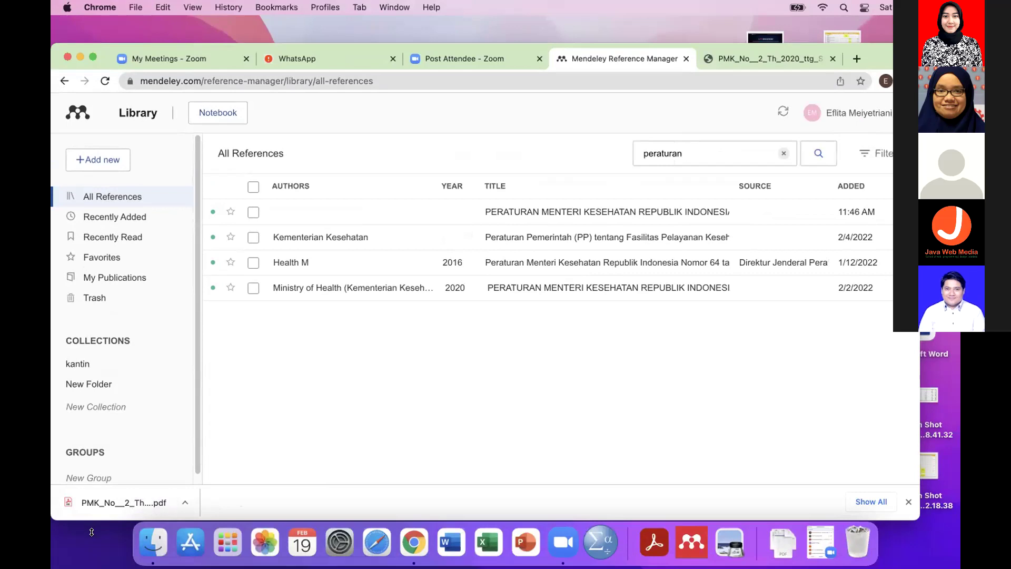
pyautogui.click(93, 533)
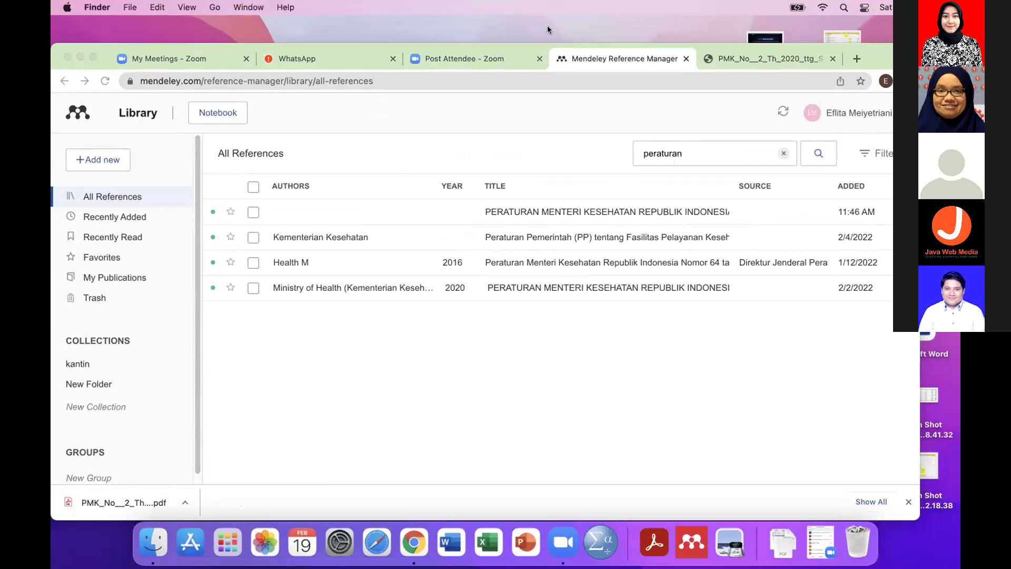
pyautogui.click(80, 56)
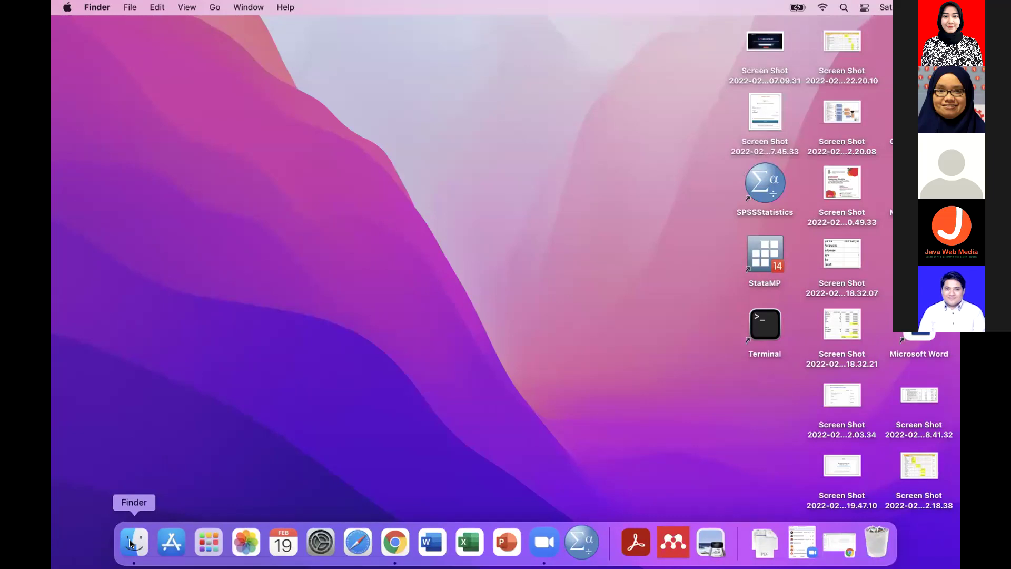
pyautogui.click(209, 542)
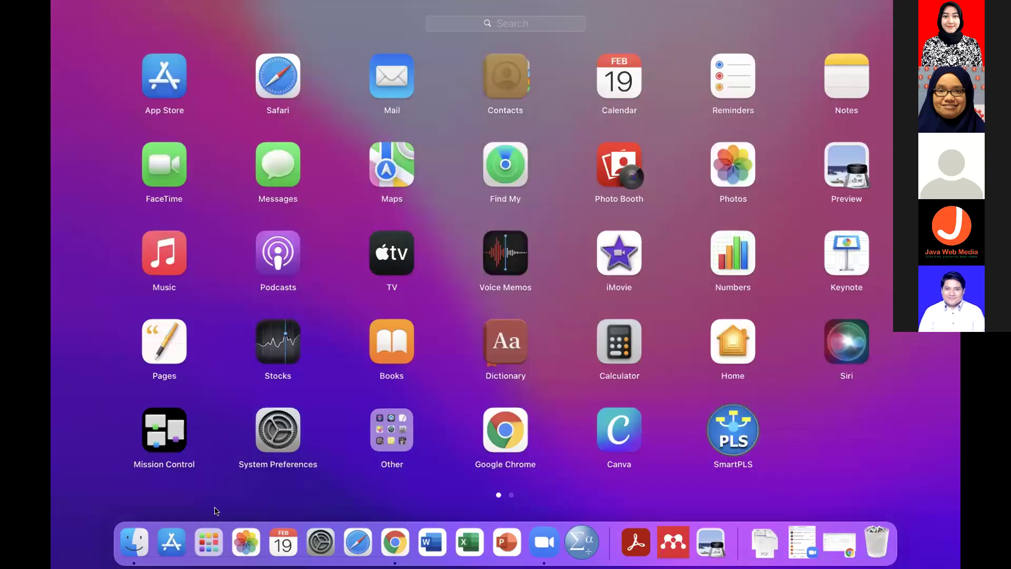
pyautogui.press('Right')
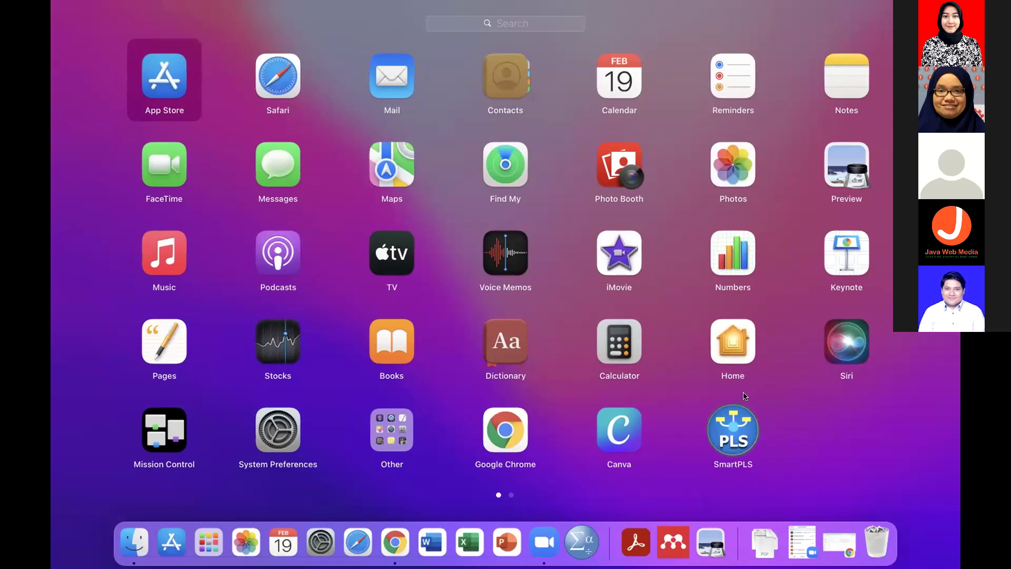
pyautogui.write('mendele')
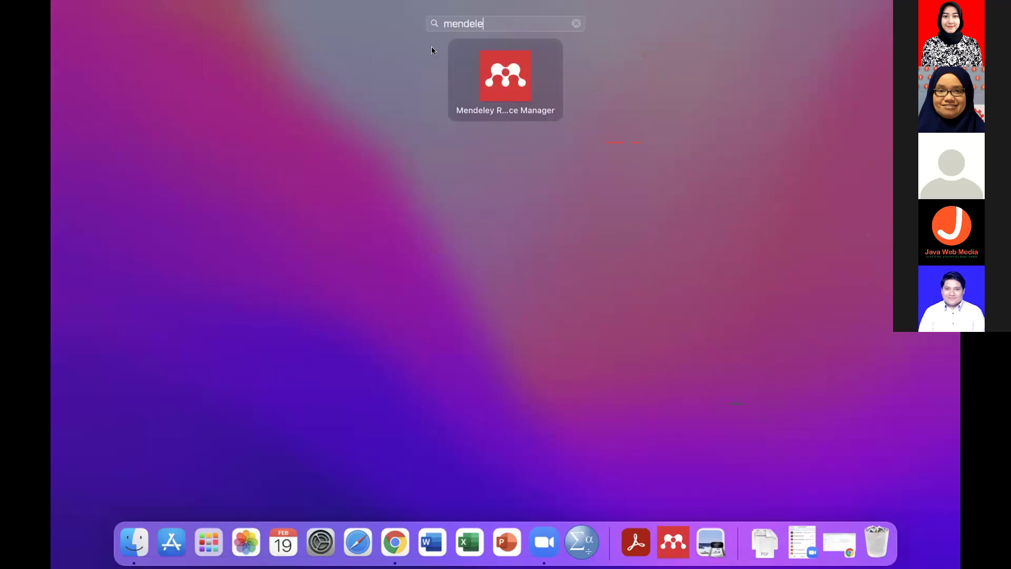
# Step: Launch the Mendeley desktop app, begin adding 6.pdf from Downloads, then cancel the import
pyautogui.click(505, 74)
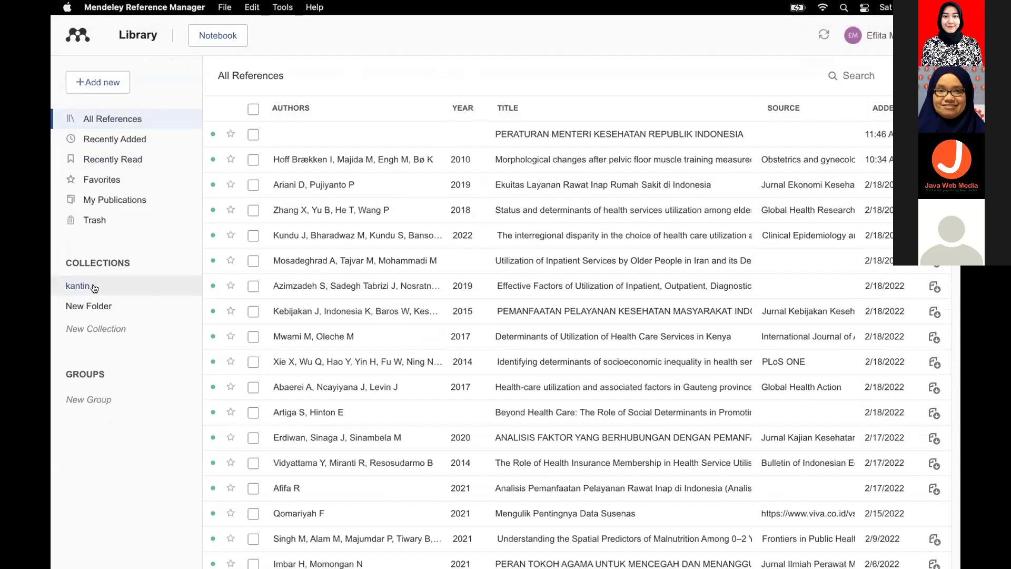
pyautogui.click(84, 81)
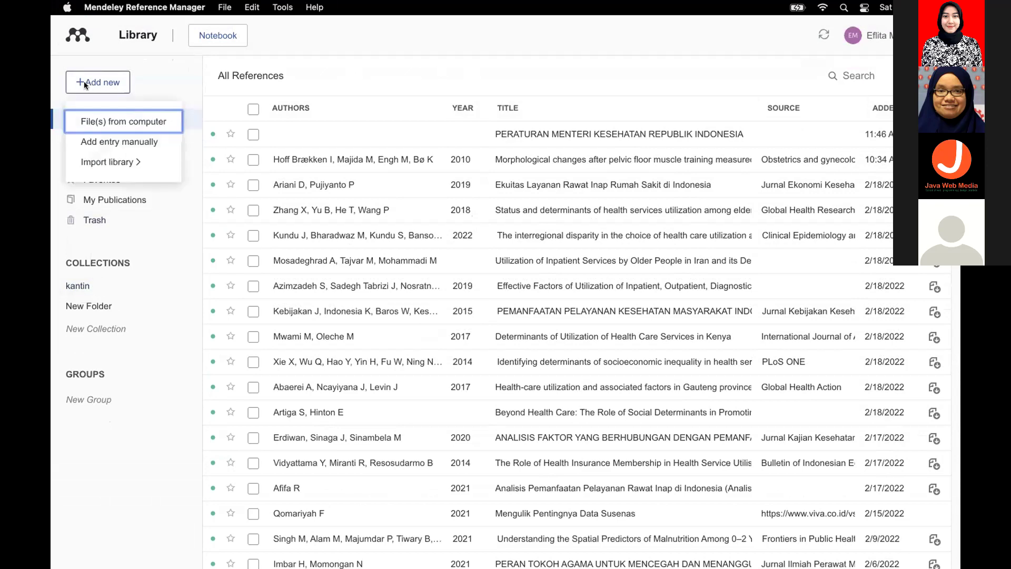
pyautogui.click(110, 122)
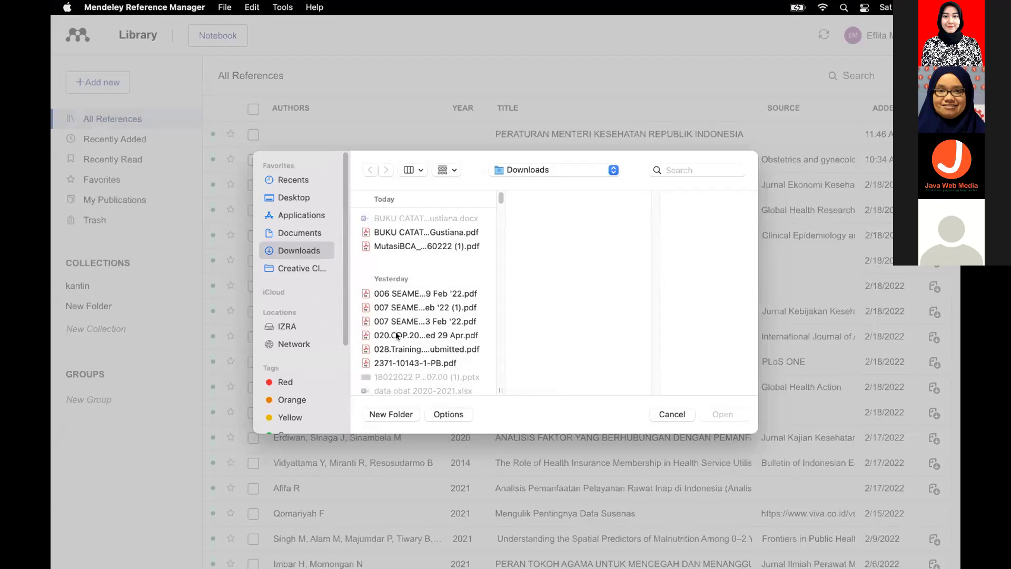
pyautogui.scroll(-5, 408, 331)
pyautogui.scroll(-3, 408, 328)
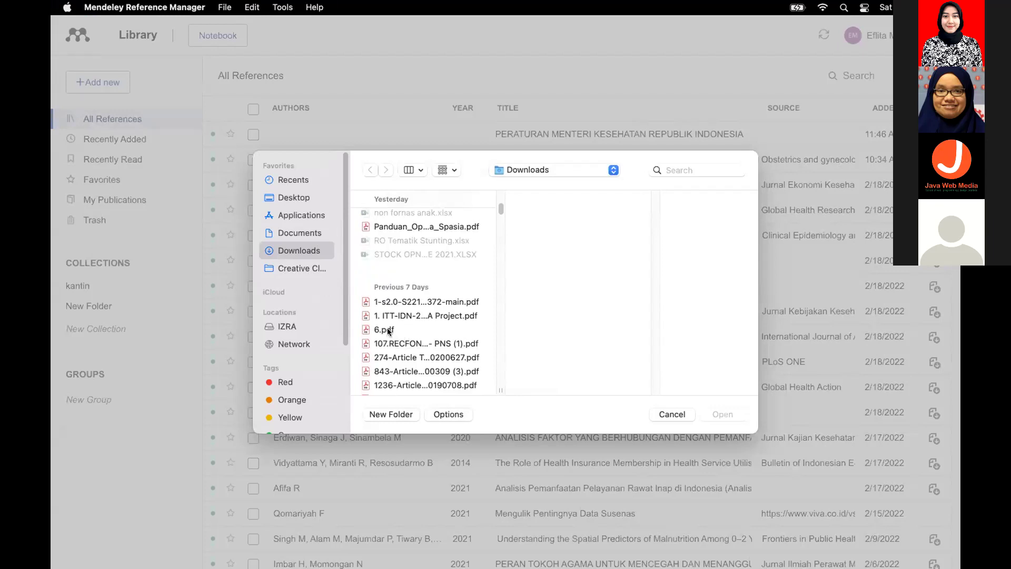
pyautogui.click(387, 330)
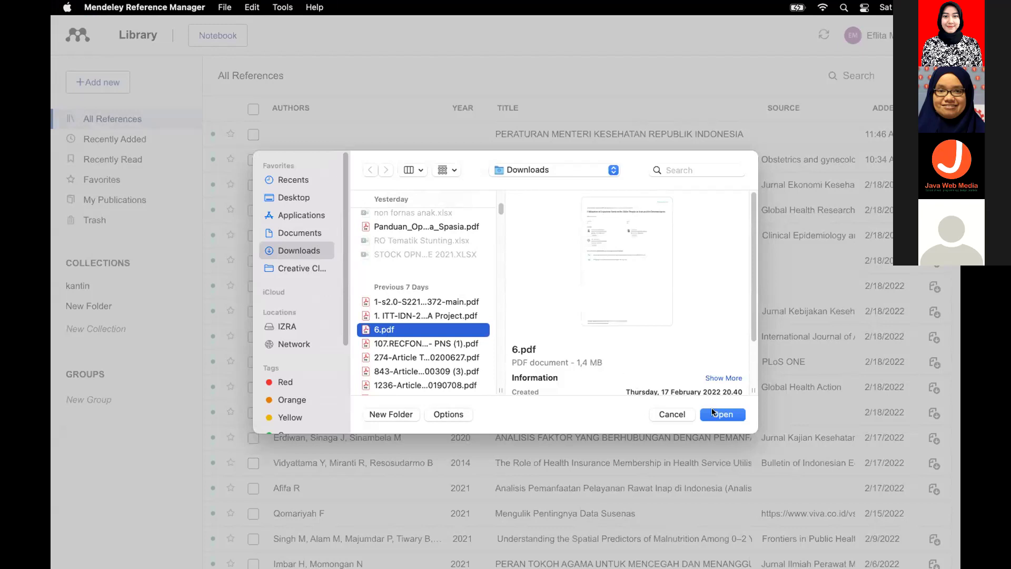
pyautogui.click(675, 415)
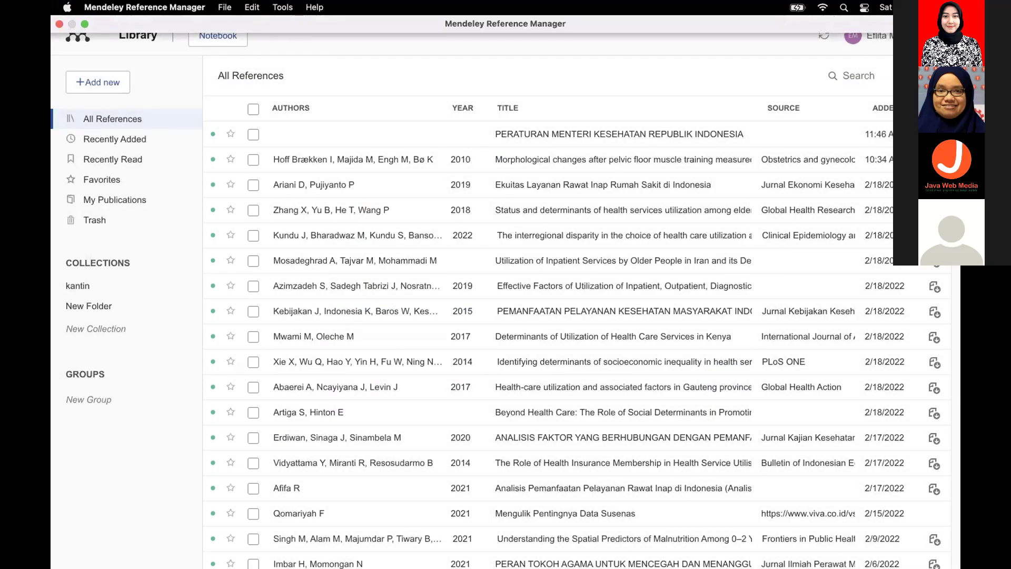
# Step: Sign out of Mendeley and sign in with another account's e-mail and password, 'Stay signed in' off
pyautogui.click(869, 35)
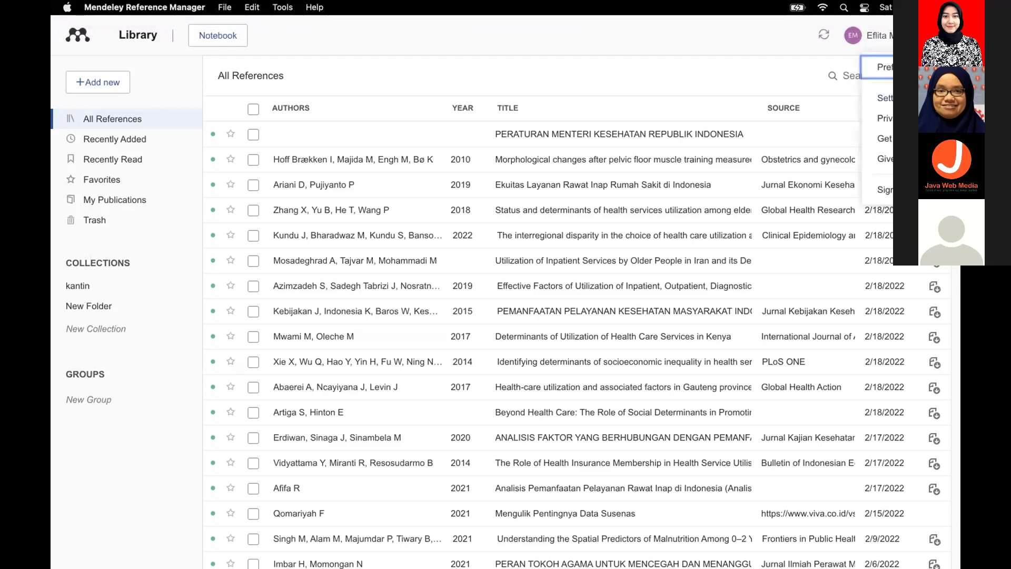
pyautogui.click(885, 190)
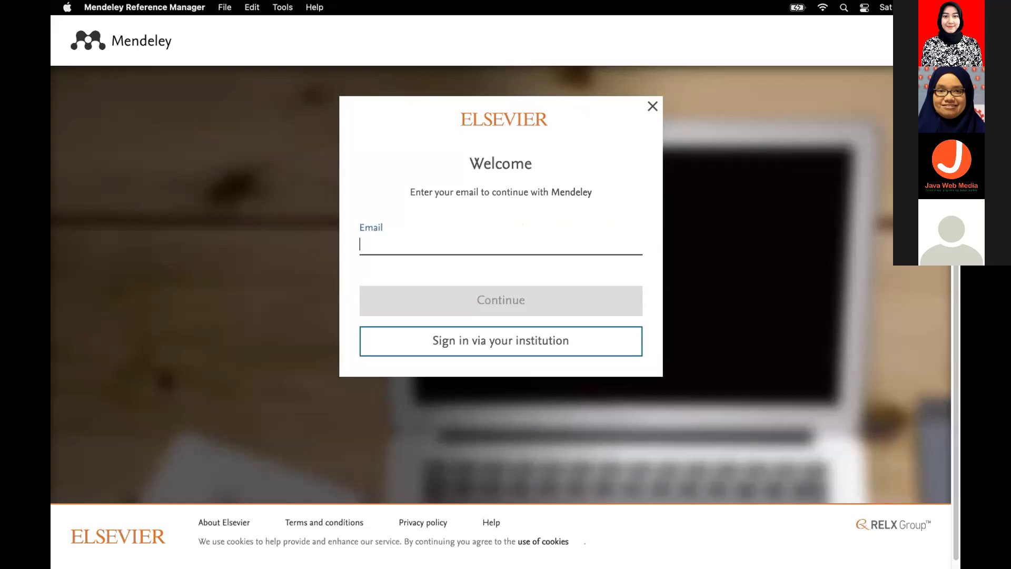
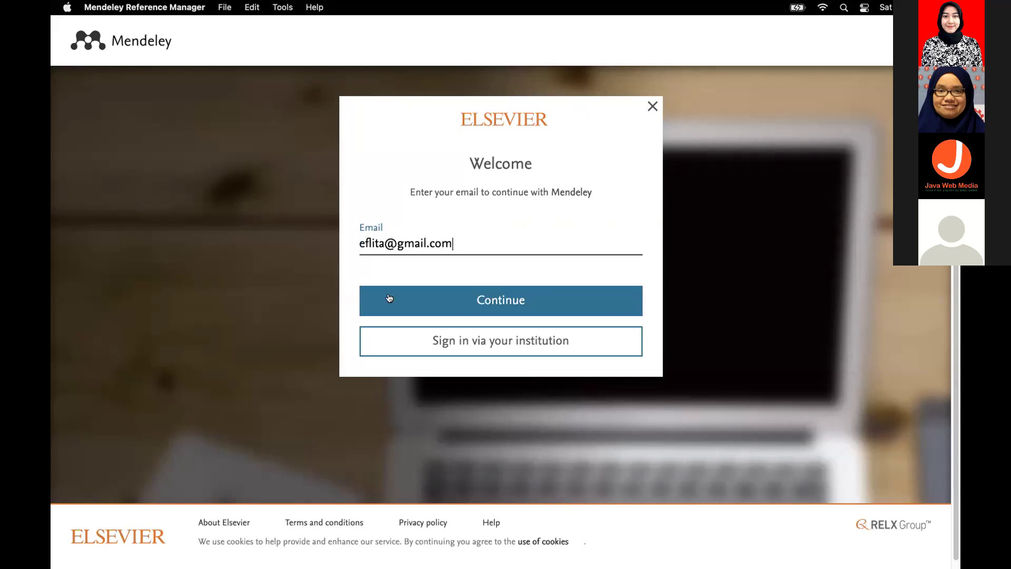
pyautogui.click(389, 299)
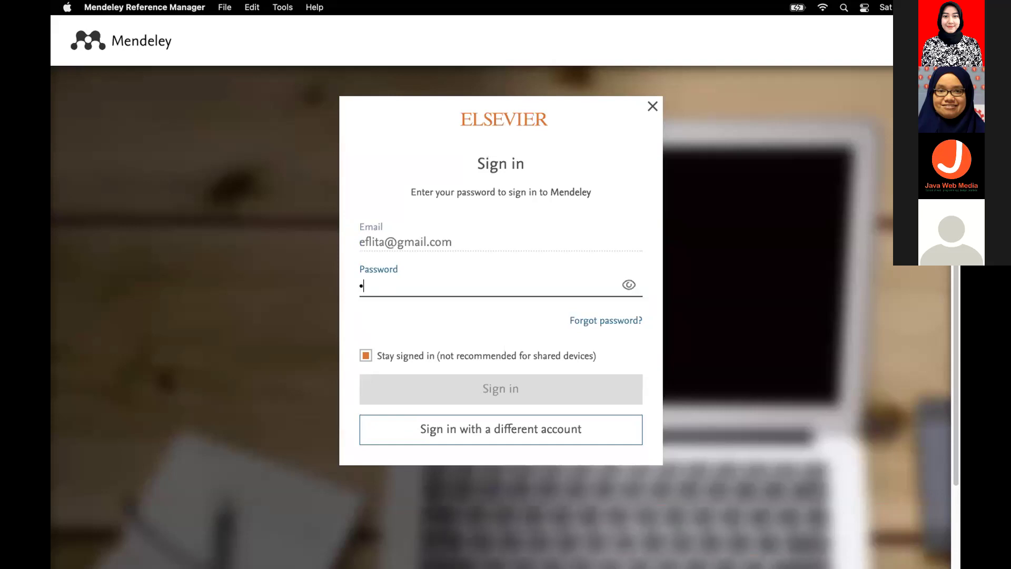
pyautogui.write('********')
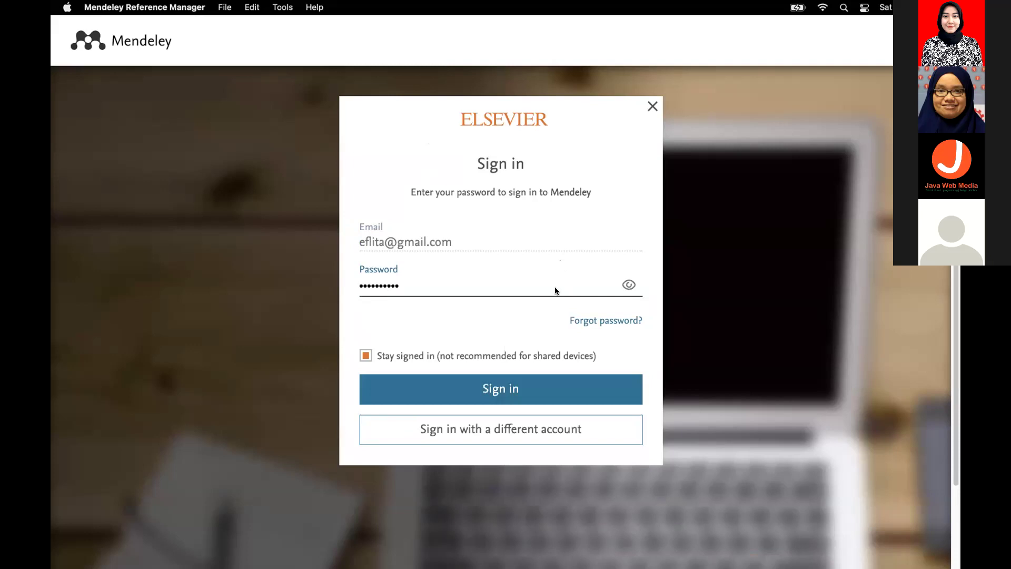
pyautogui.click(621, 281)
pyautogui.click(629, 285)
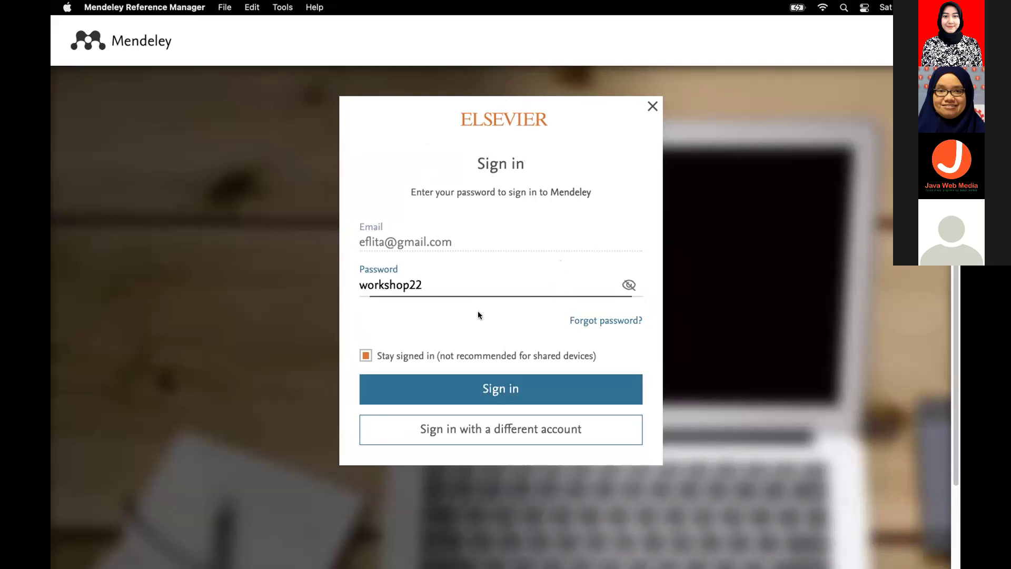
pyautogui.click(367, 356)
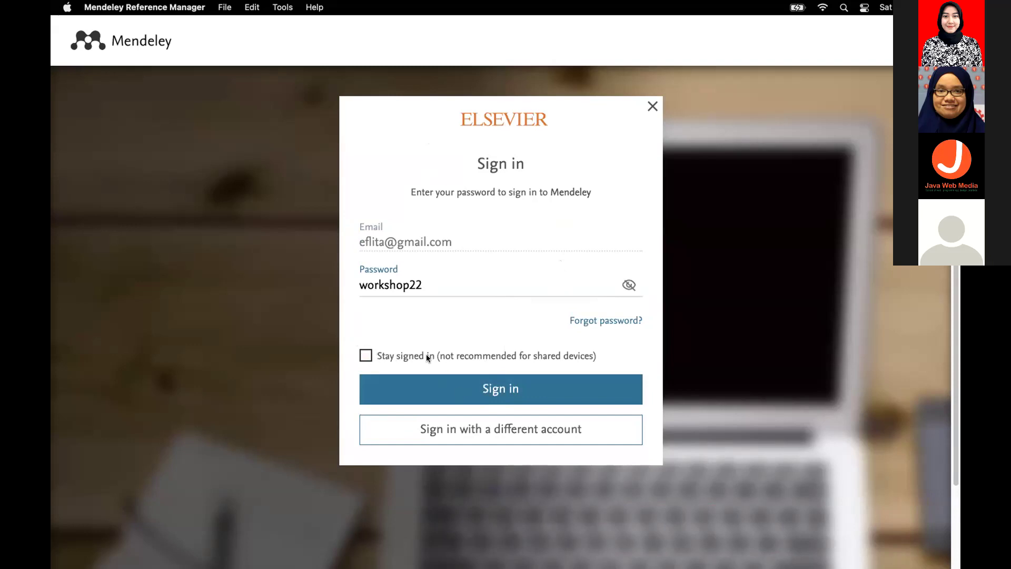
pyautogui.click(468, 388)
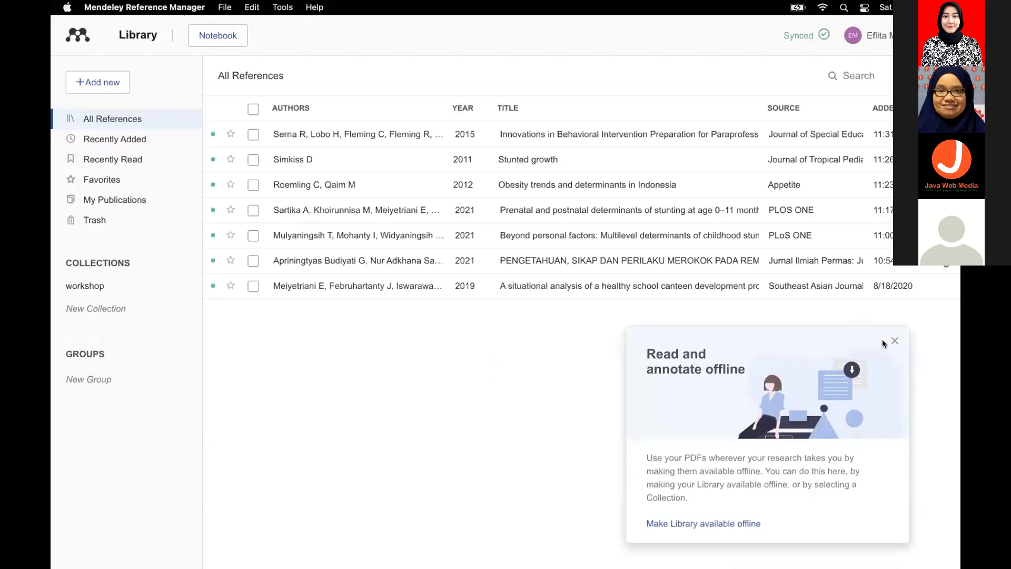
# Step: Dismiss the 'Read and annotate offline' tip and exit full screen in Mendeley
pyautogui.click(895, 340)
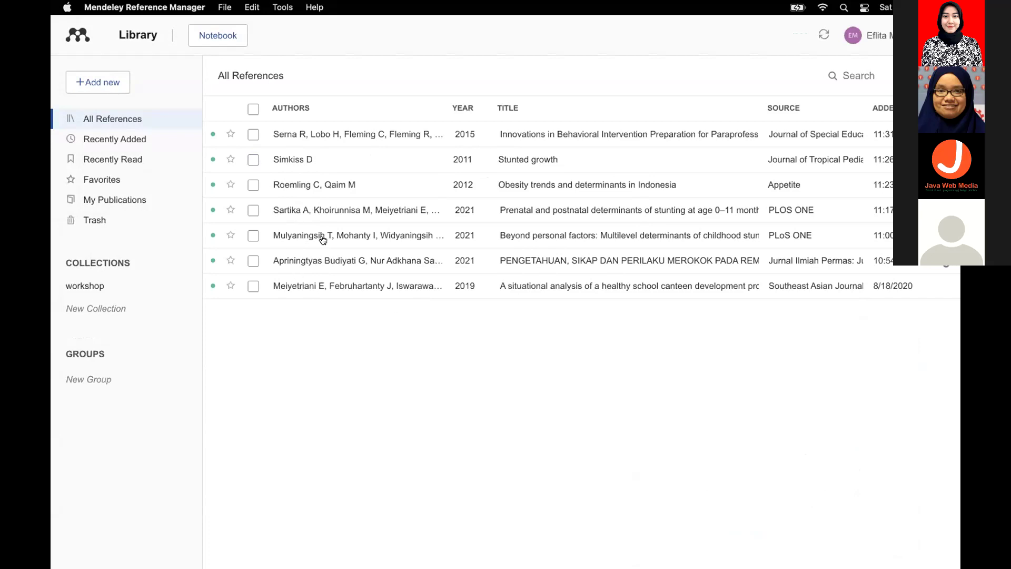
pyautogui.moveTo(53, 13)
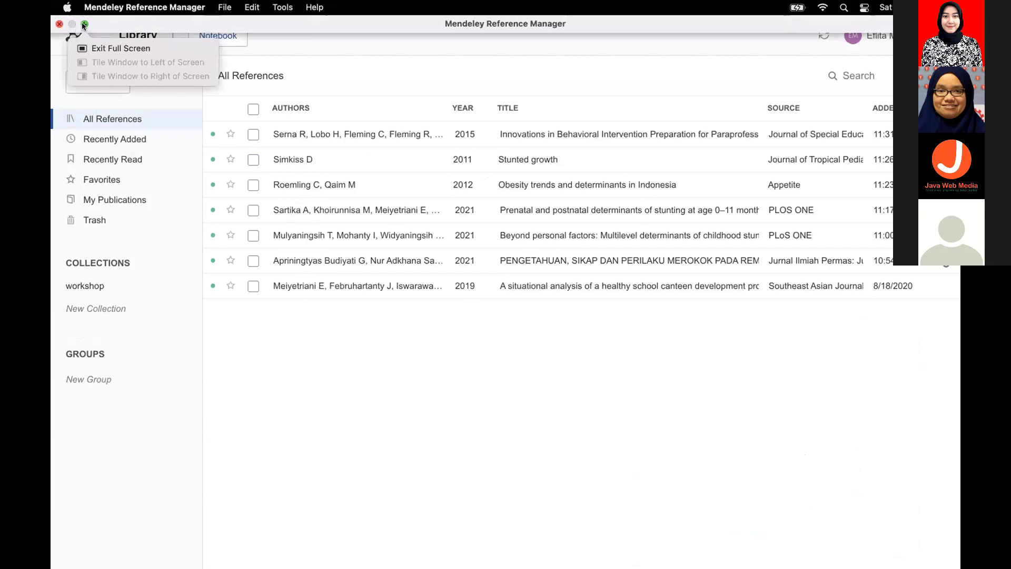
pyautogui.click(85, 25)
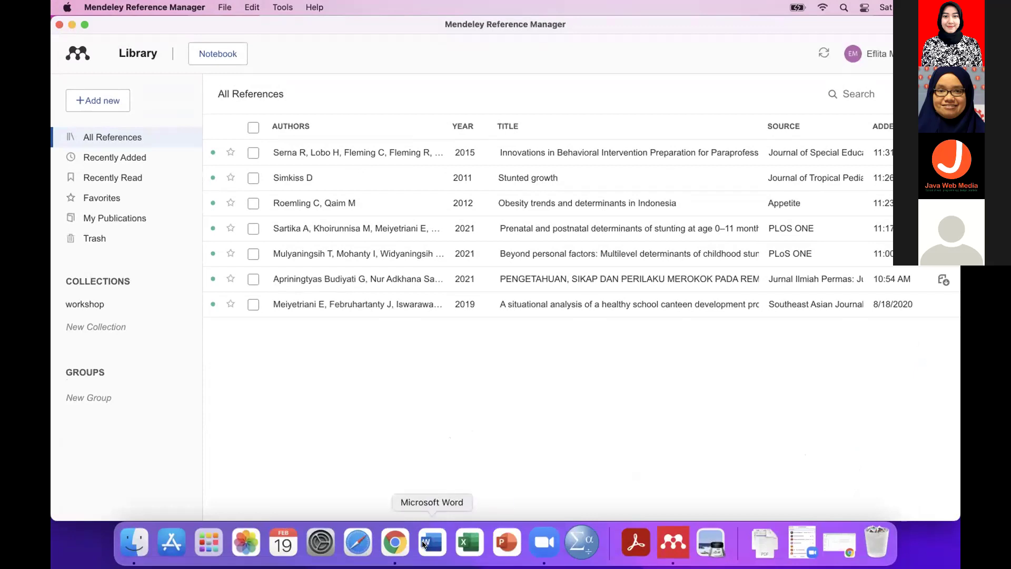
# Step: Create a blank Word document, show the References tab, and return Word to a normal window
pyautogui.click(431, 542)
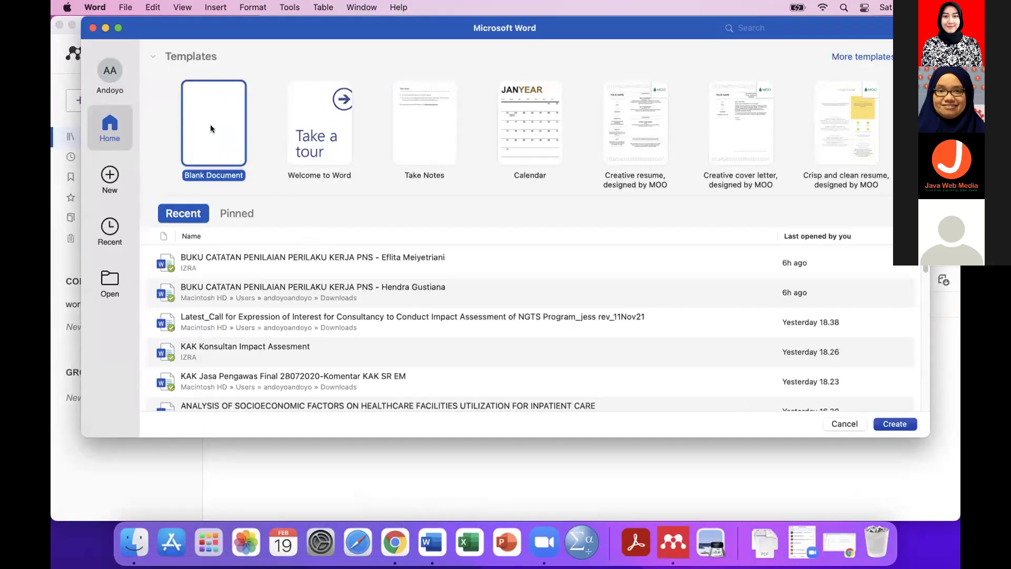
pyautogui.doubleClick(213, 127)
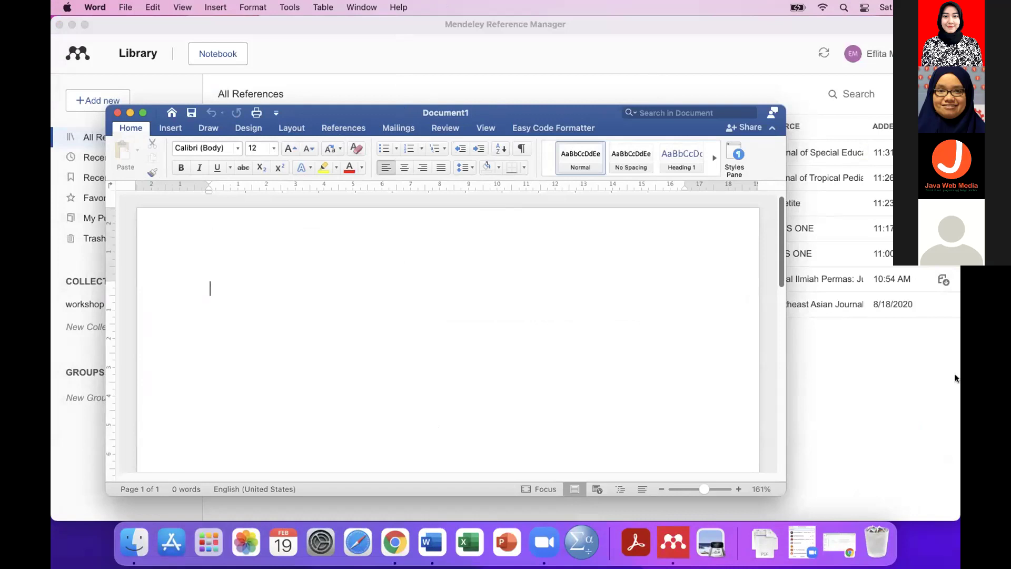
pyautogui.click(144, 112)
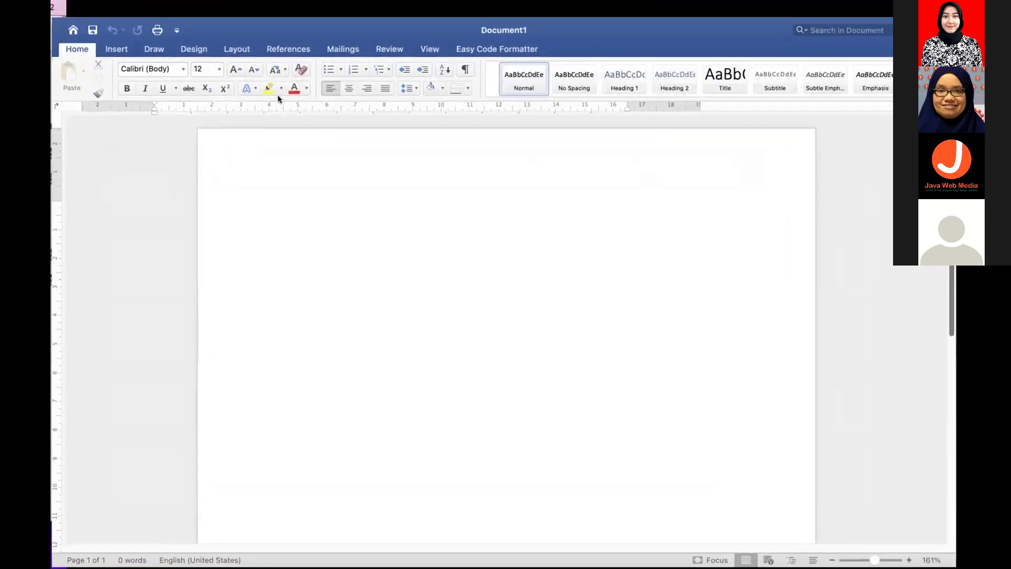
pyautogui.click(297, 50)
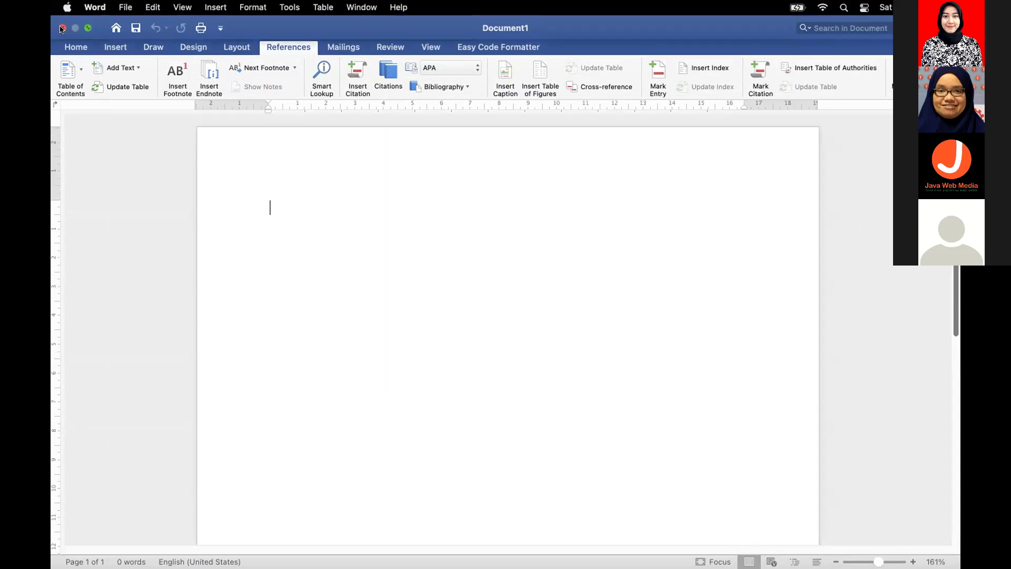
pyautogui.click(87, 29)
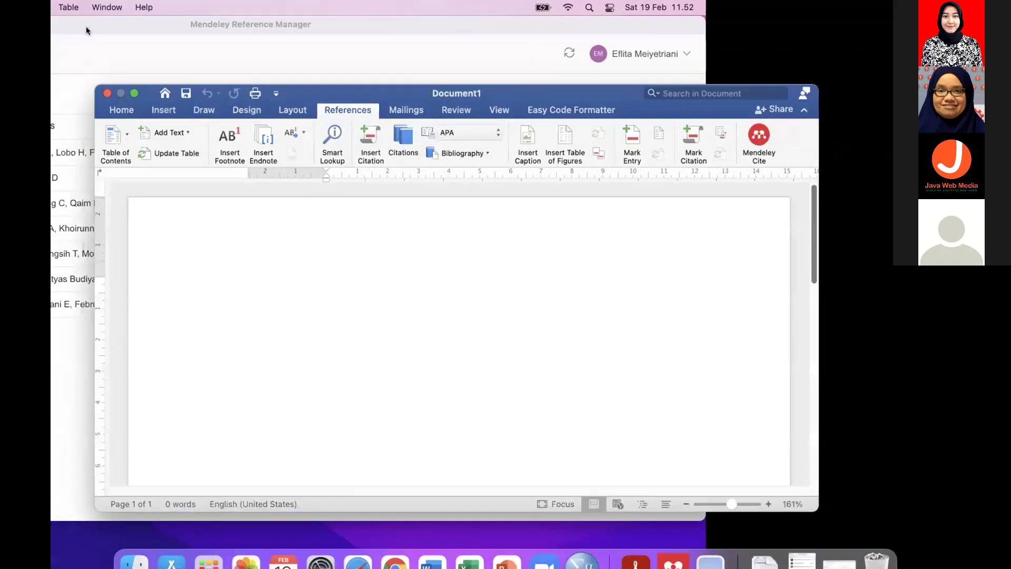
pyautogui.click(346, 63)
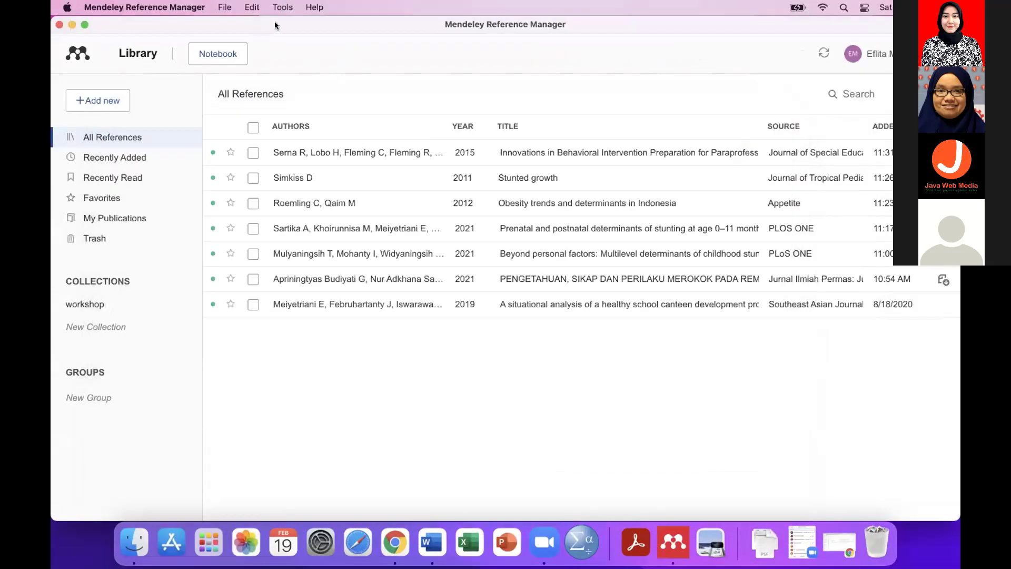
pyautogui.click(283, 7)
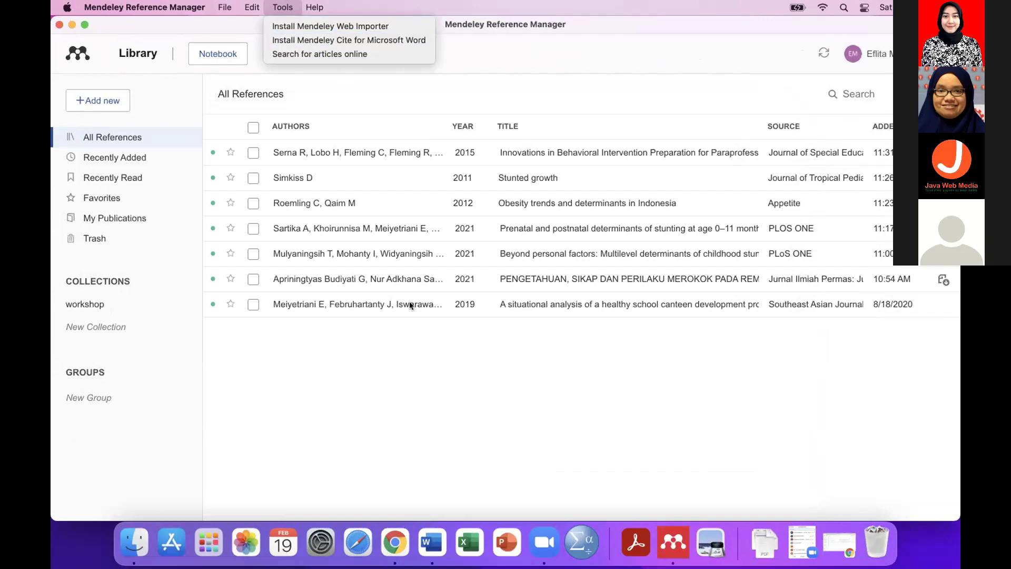
pyautogui.click(433, 347)
pyautogui.click(443, 537)
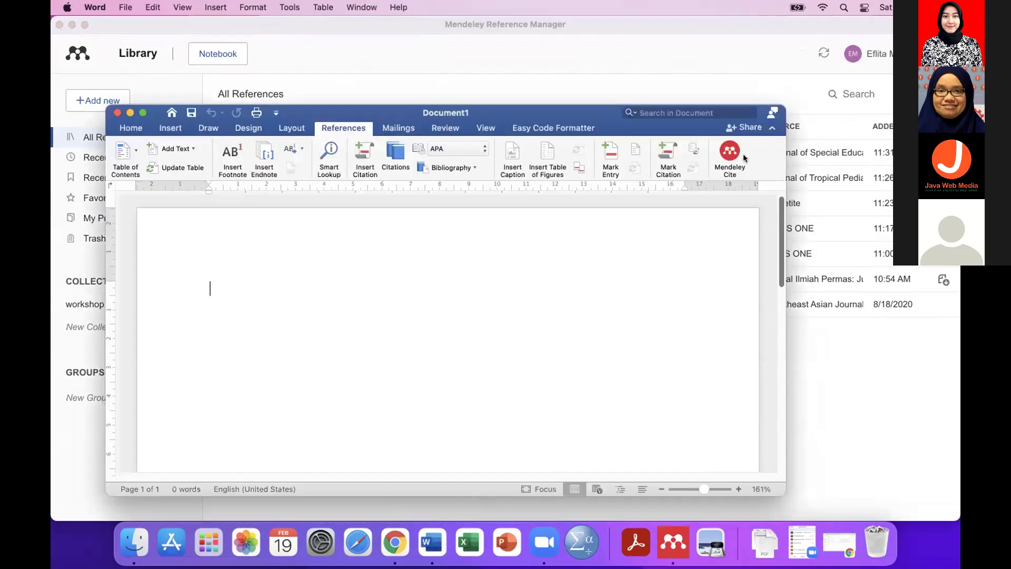
# Step: Make Document1 full screen and generate five sample paragraphs with =rand(5,3)
pyautogui.click(143, 112)
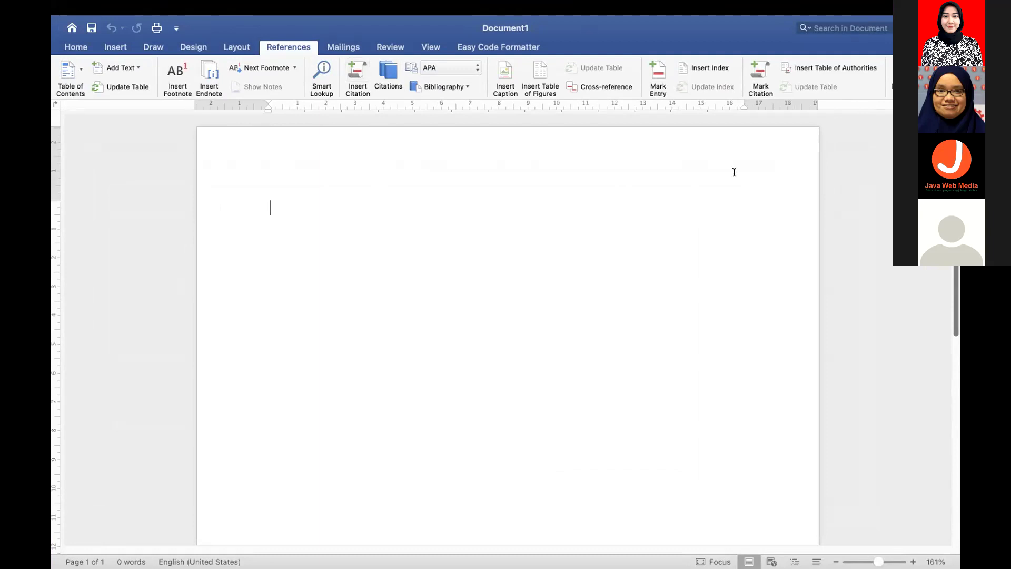
pyautogui.write('=')
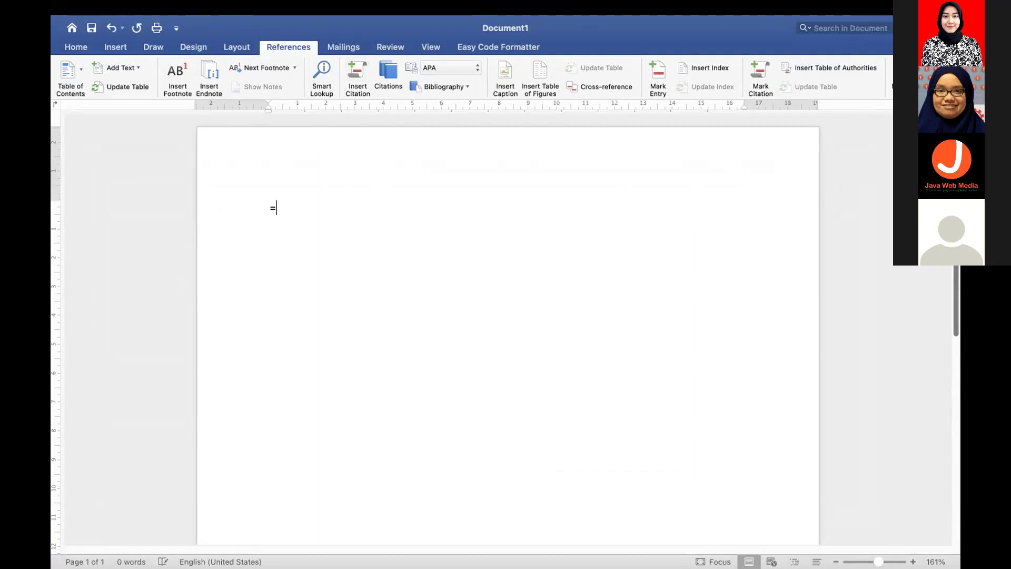
pyautogui.write('rand(5,3)')
pyautogui.press('Return')
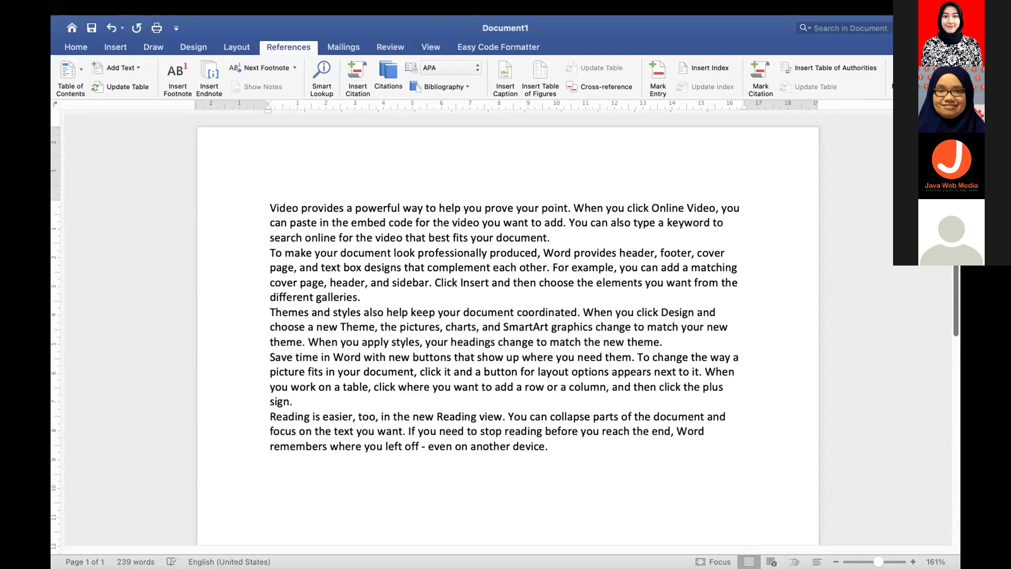
# Step: Open Mendeley Cite, browse its reference list, and update the references from the library
pyautogui.click(901, 79)
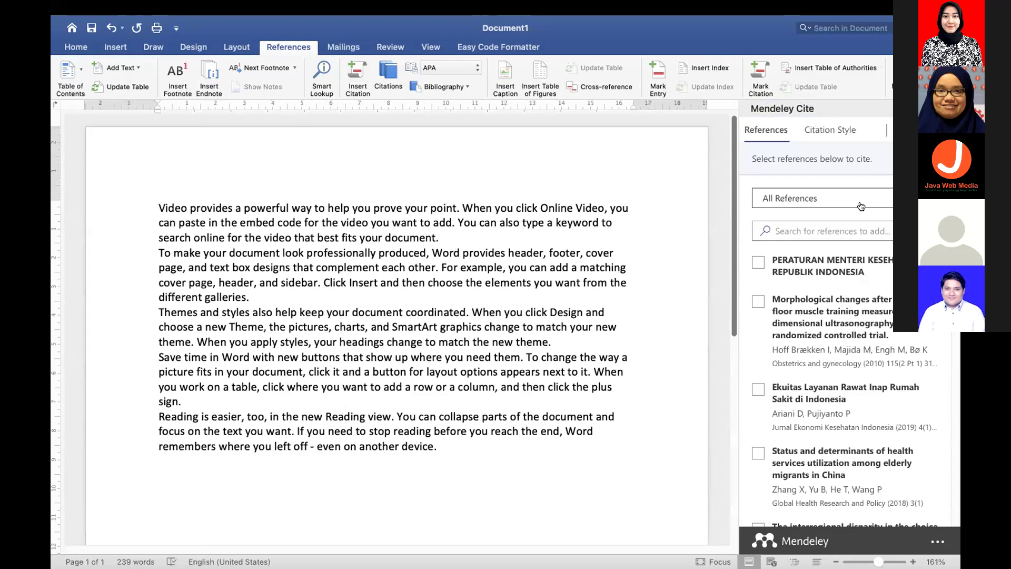
pyautogui.scroll(-10, 898, 338)
pyautogui.scroll(-10, 903, 331)
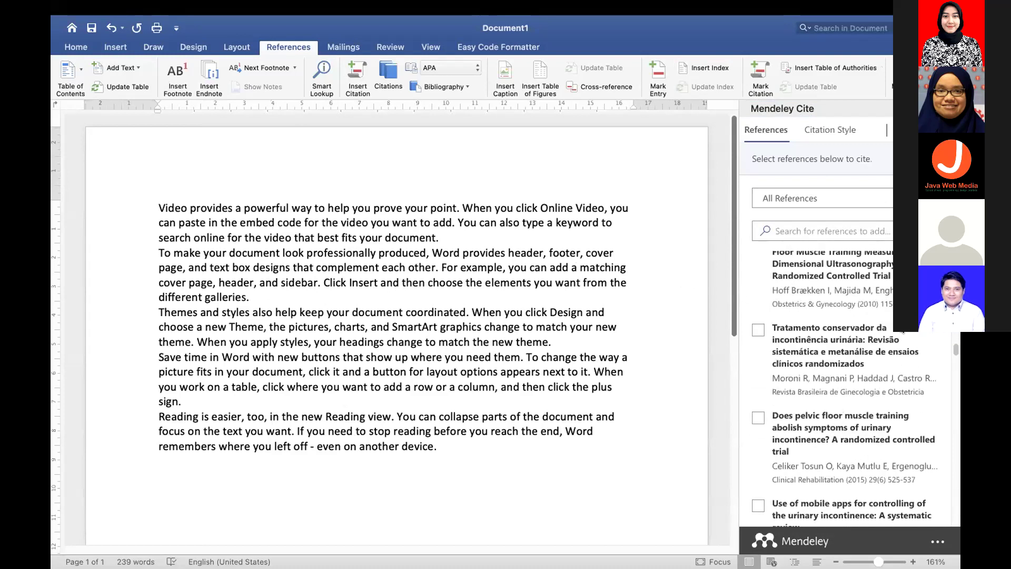
pyautogui.scroll(-10, 848, 385)
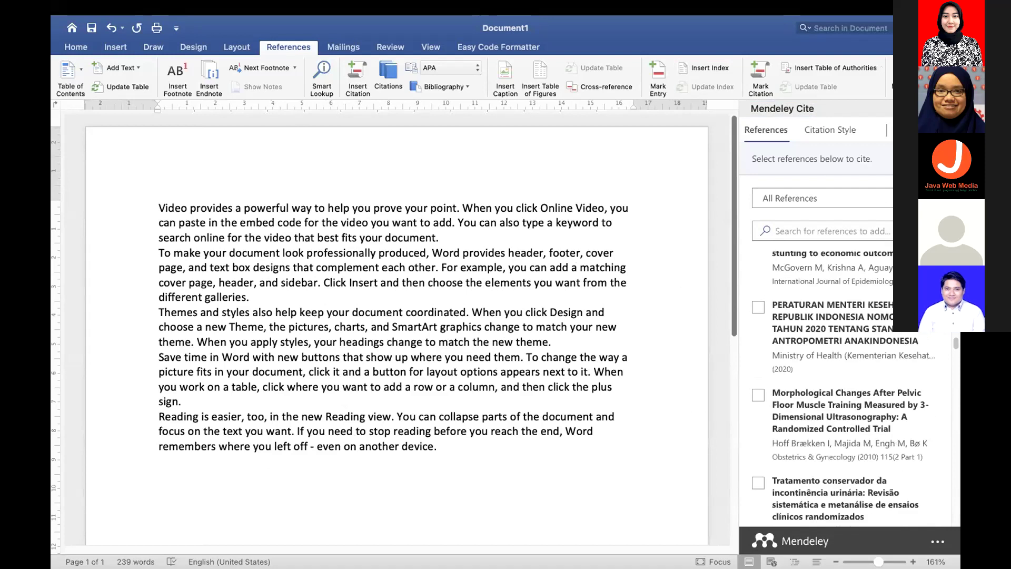
pyautogui.scroll(-10, 843, 368)
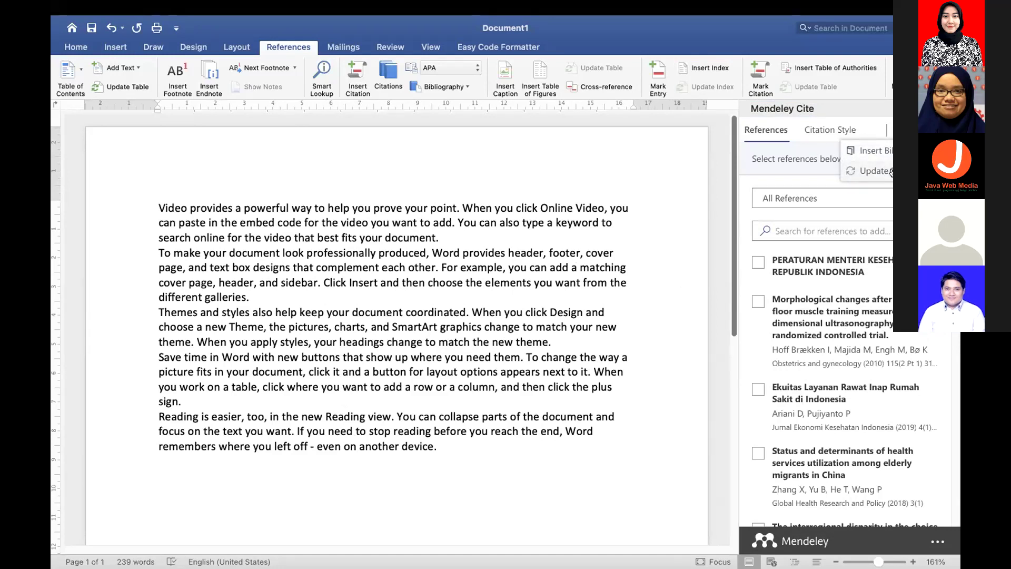
pyautogui.click(801, 169)
pyautogui.click(879, 171)
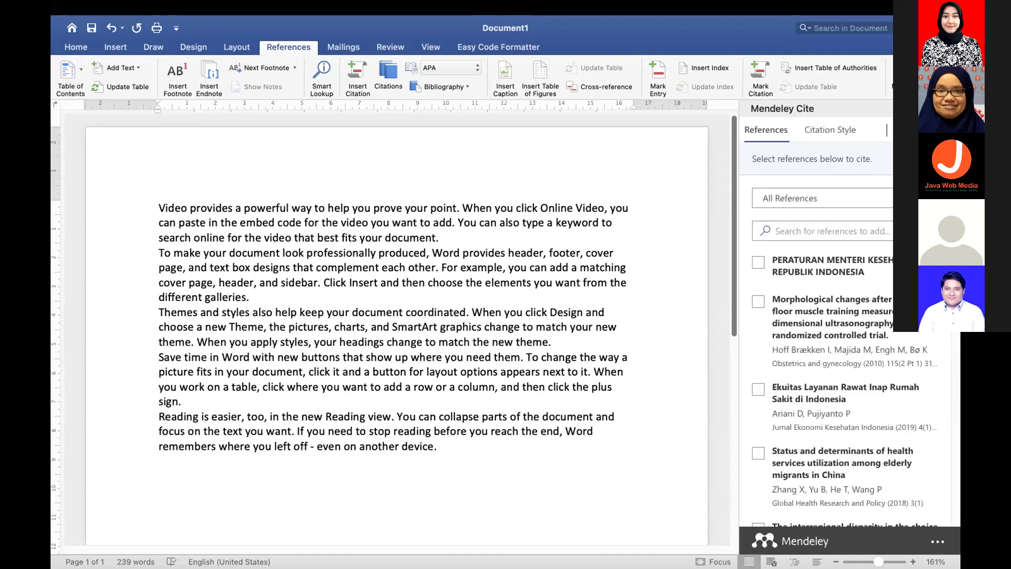
# Step: Sign out of Mendeley Cite from its account options
pyautogui.click(940, 130)
pyautogui.click(937, 541)
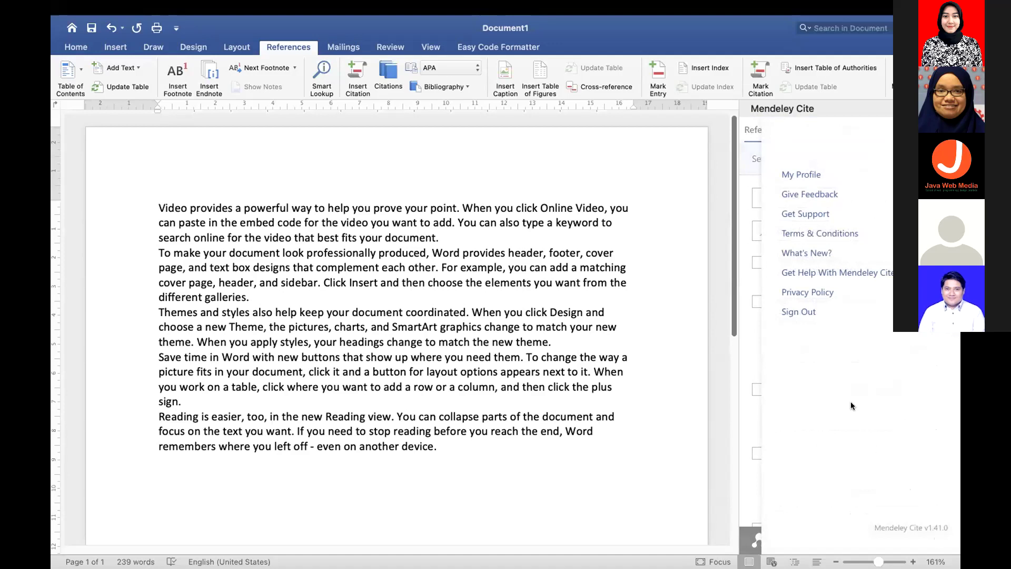
pyautogui.click(805, 313)
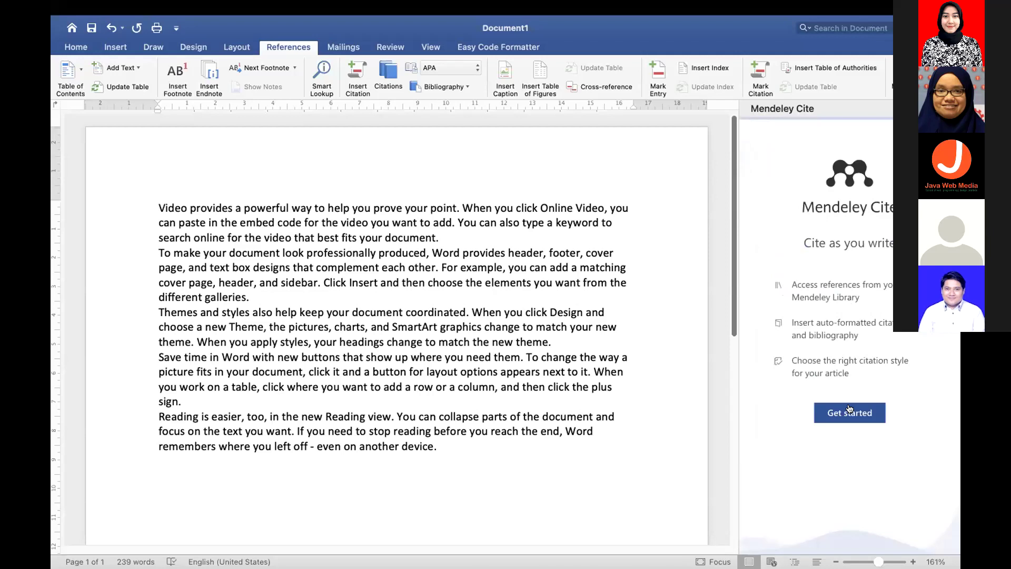
# Step: Sign in to Mendeley Cite with a different account's e-mail and password, 'Stay signed in' off
pyautogui.click(849, 411)
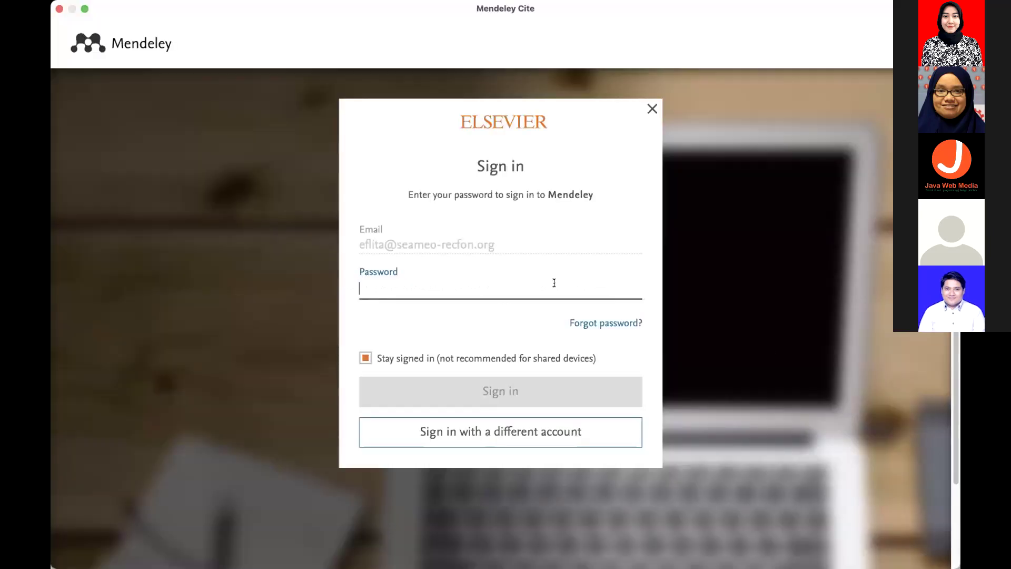
pyautogui.click(364, 357)
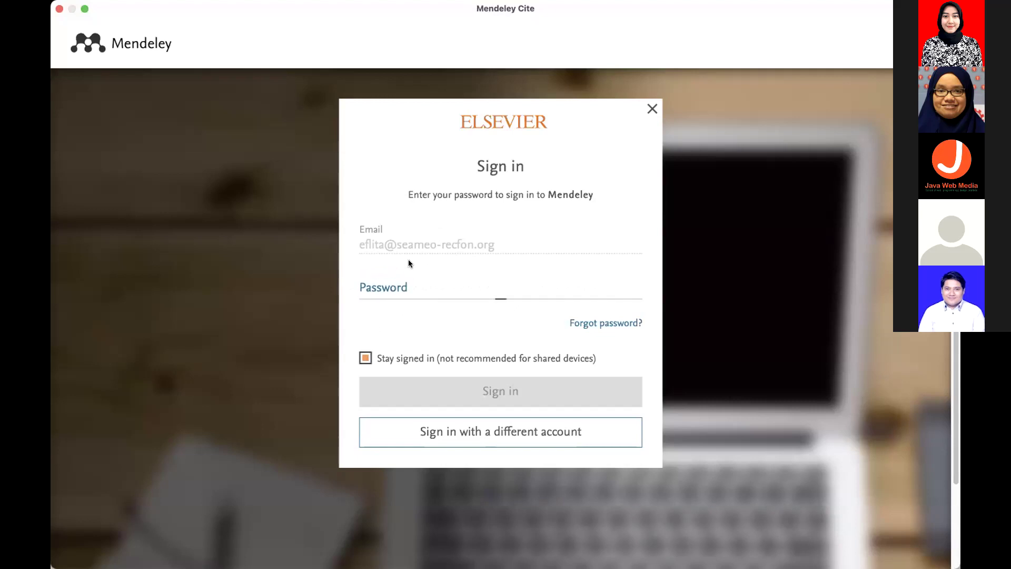
pyautogui.click(475, 431)
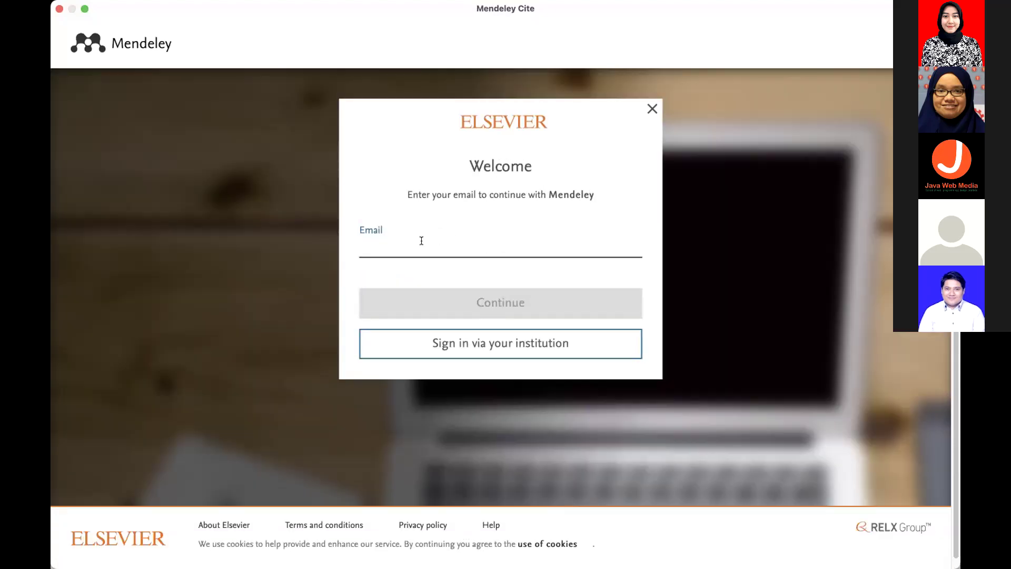
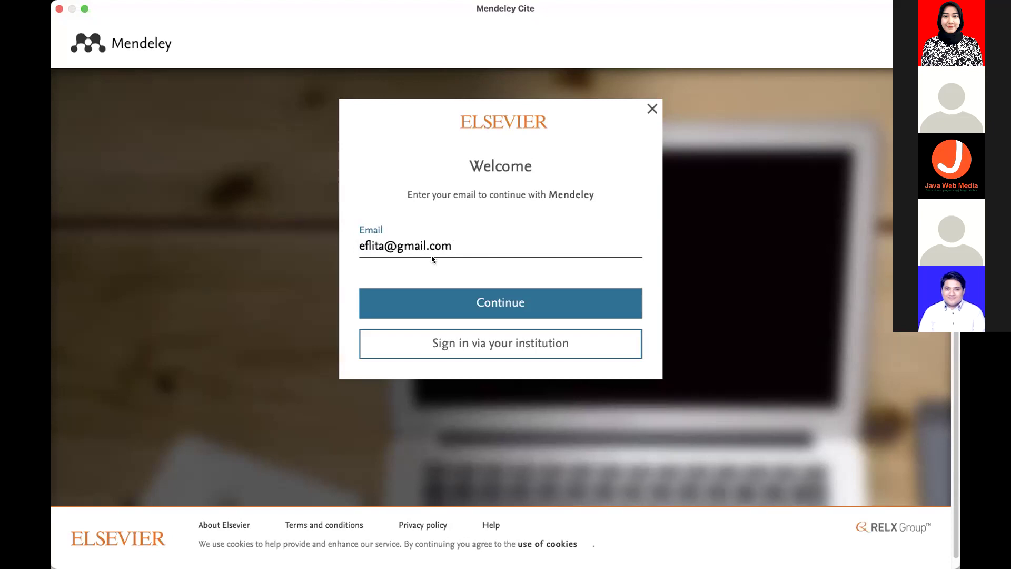
pyautogui.click(443, 310)
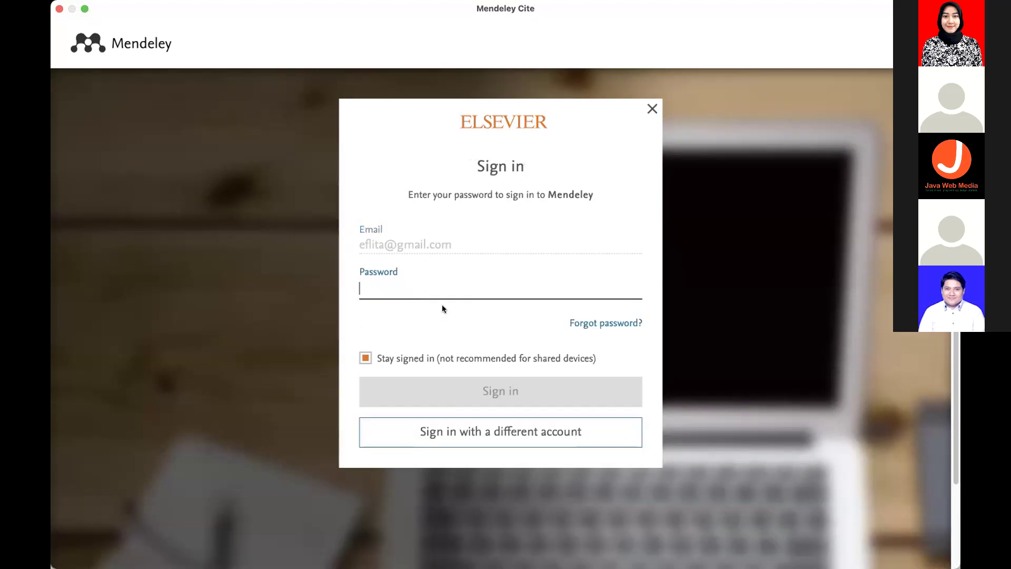
pyautogui.write('•••••••')
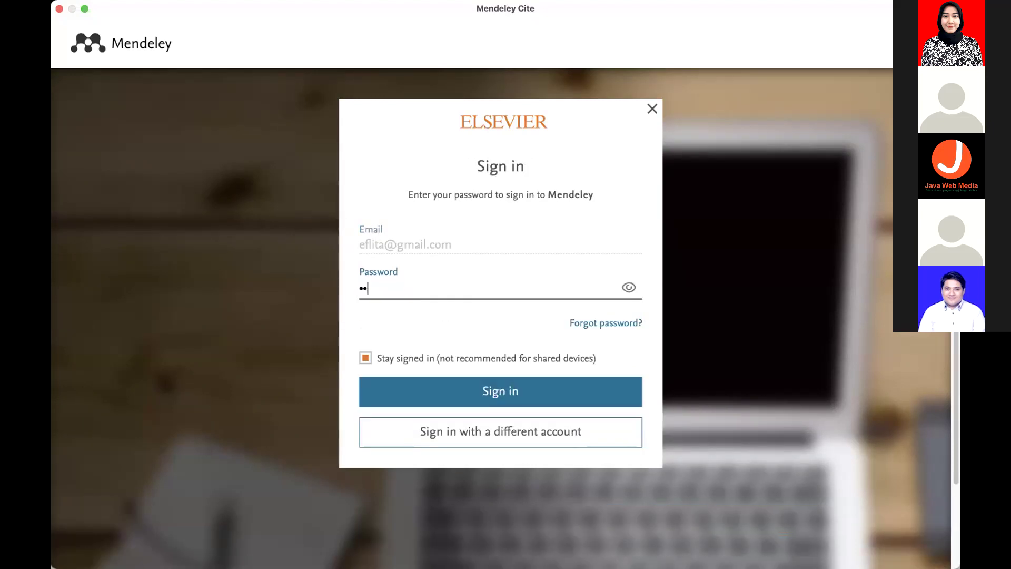
pyautogui.write('•••')
pyautogui.click(628, 287)
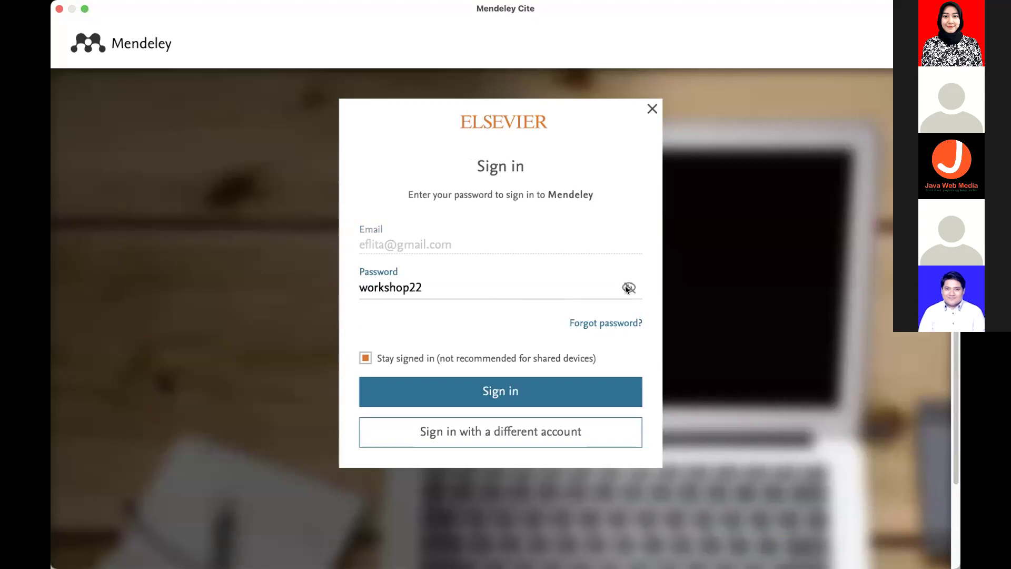
pyautogui.click(536, 387)
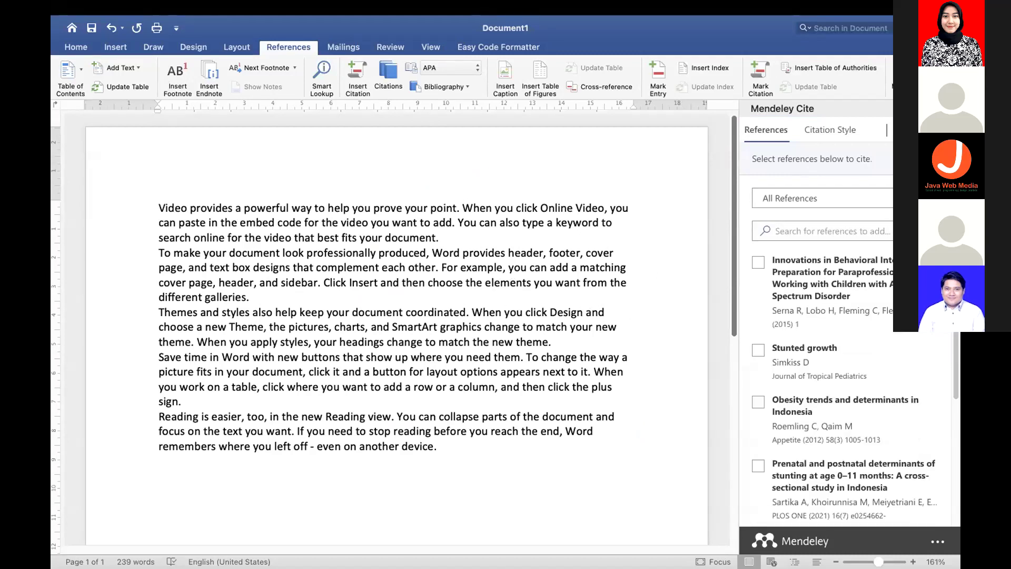
pyautogui.scroll(-5, 806, 298)
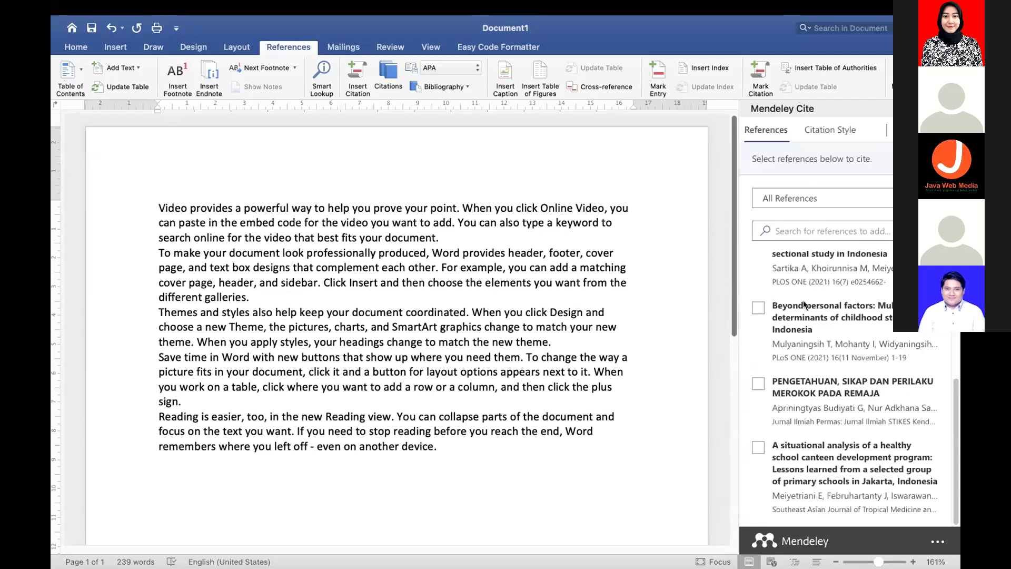
pyautogui.scroll(4, 827, 306)
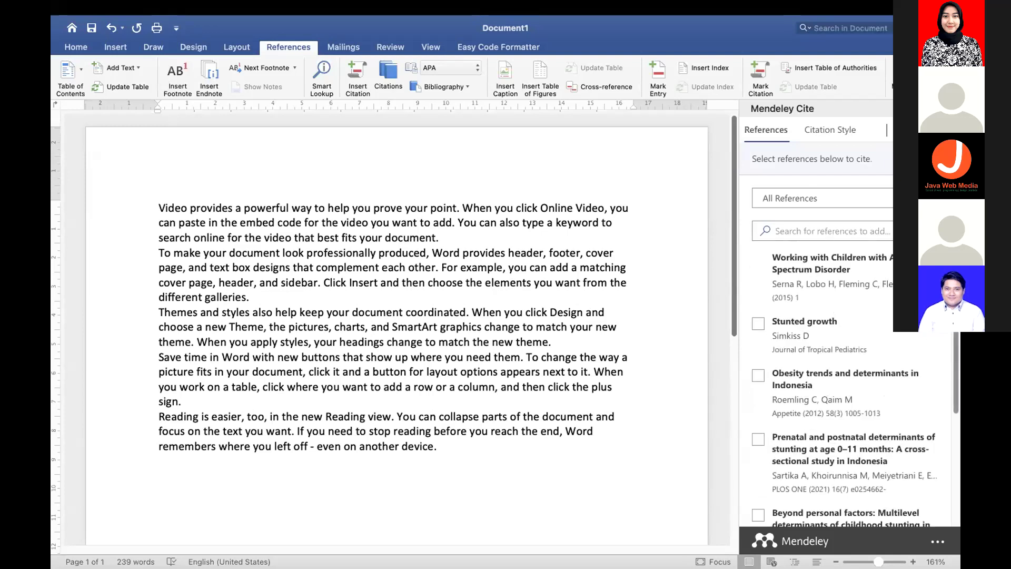
pyautogui.scroll(1, 830, 306)
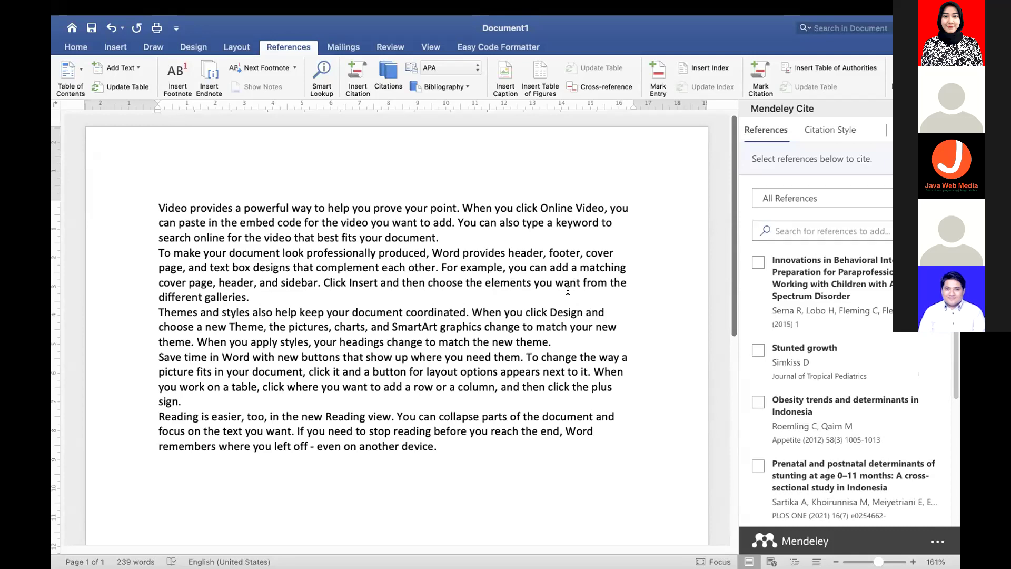
pyautogui.scroll(-8, 855, 361)
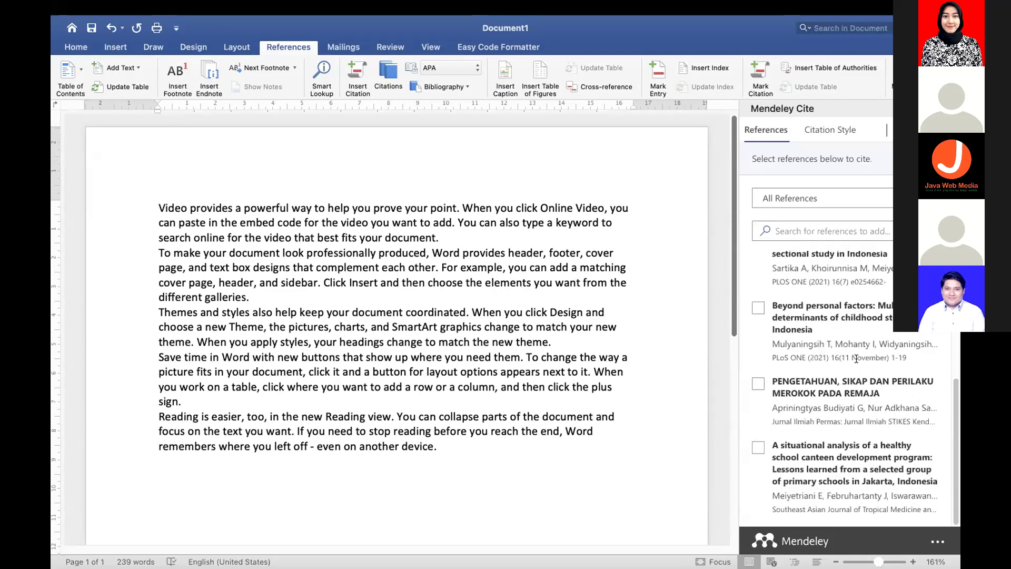
pyautogui.scroll(8, 856, 359)
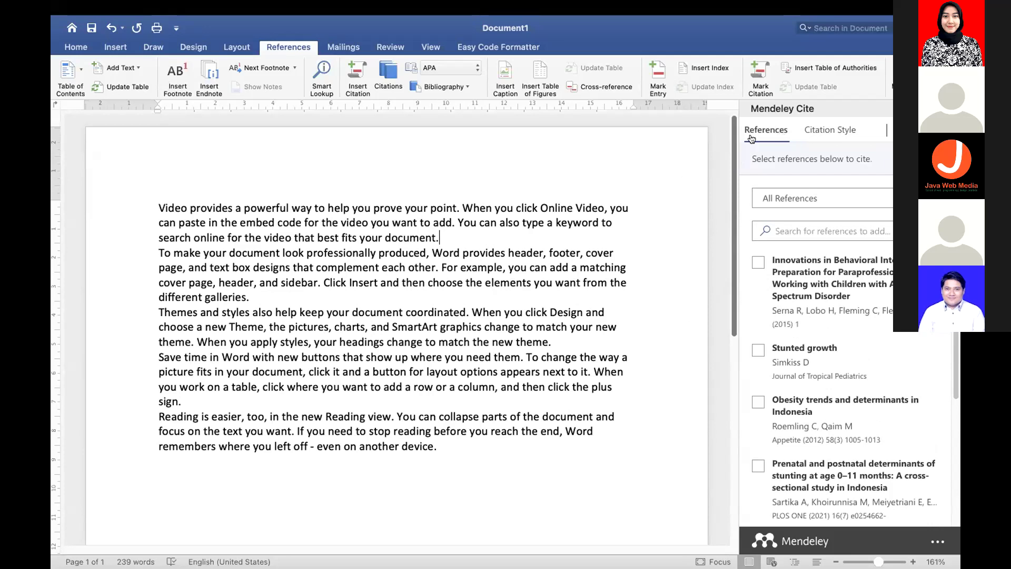
pyautogui.click(832, 129)
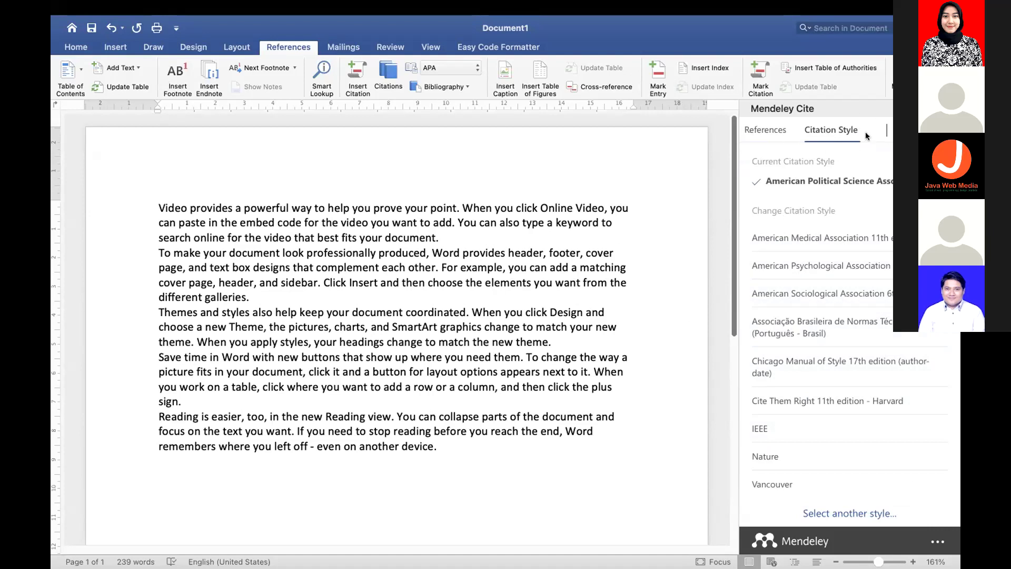
pyautogui.click(777, 132)
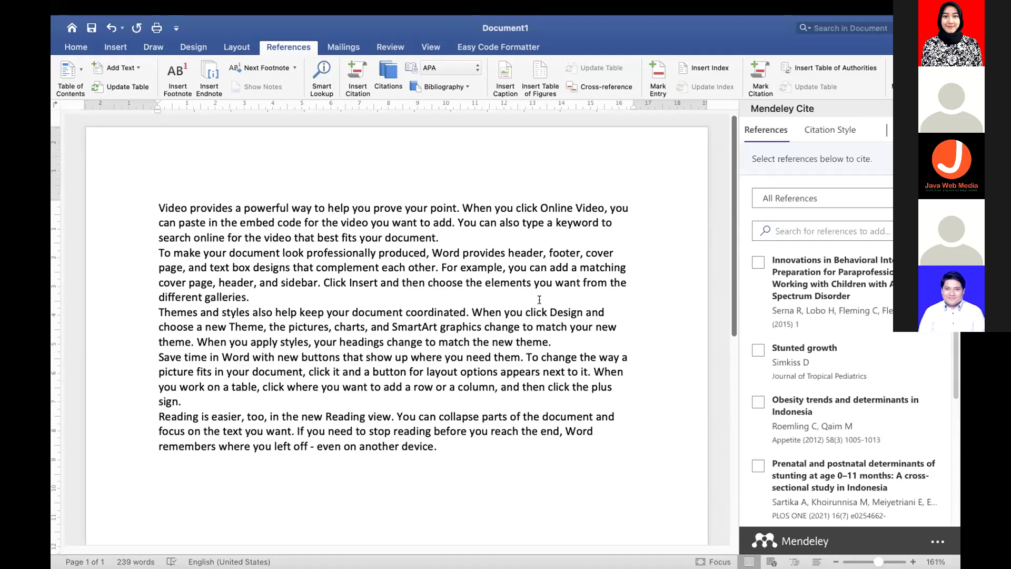
pyautogui.click(453, 242)
# Step: Search 'serna' and cite the Serna et al. 2015 paper at the end of the first paragraph
pyautogui.click(776, 231)
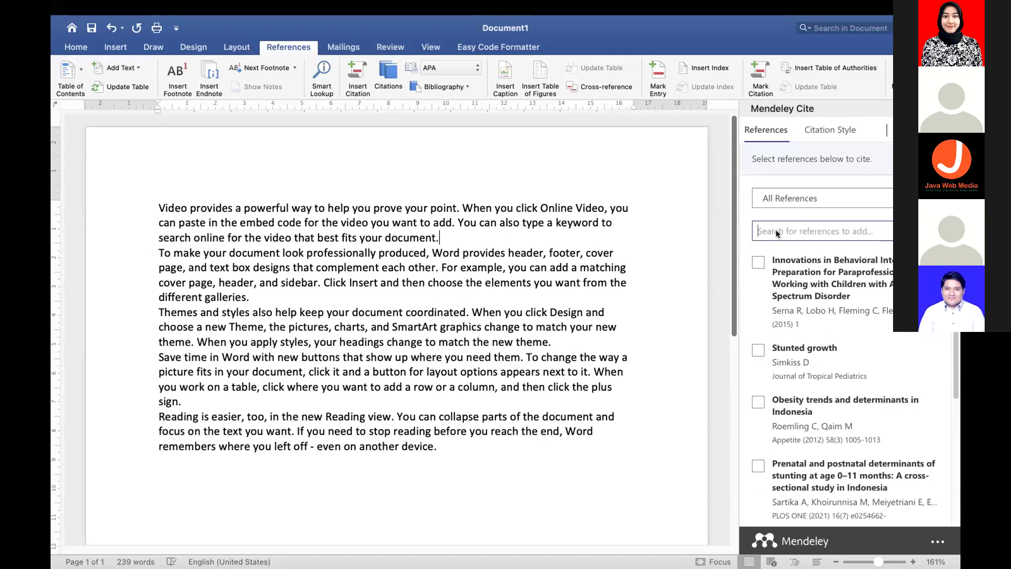
pyautogui.write('serna')
pyautogui.click(760, 264)
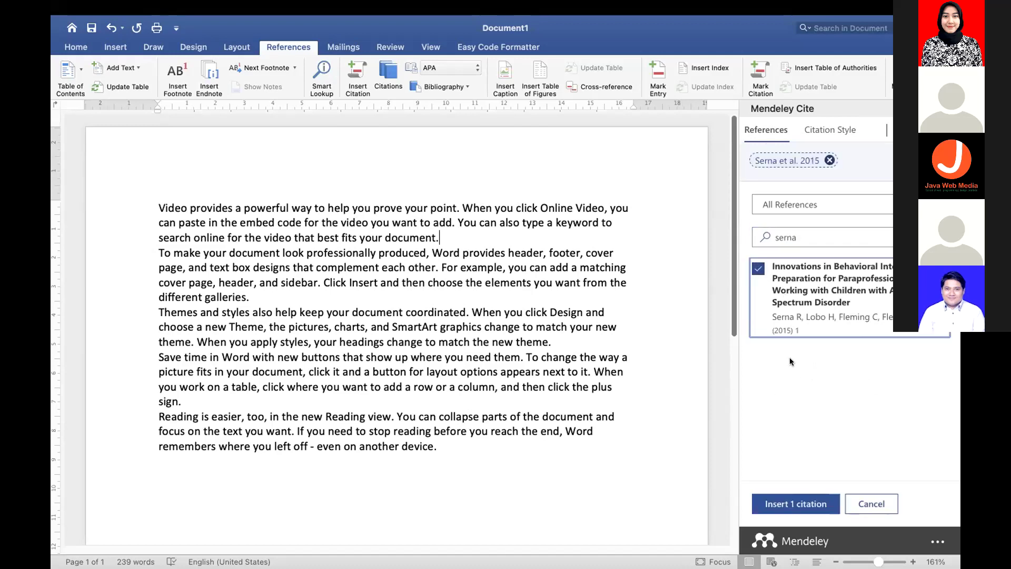
pyautogui.click(790, 504)
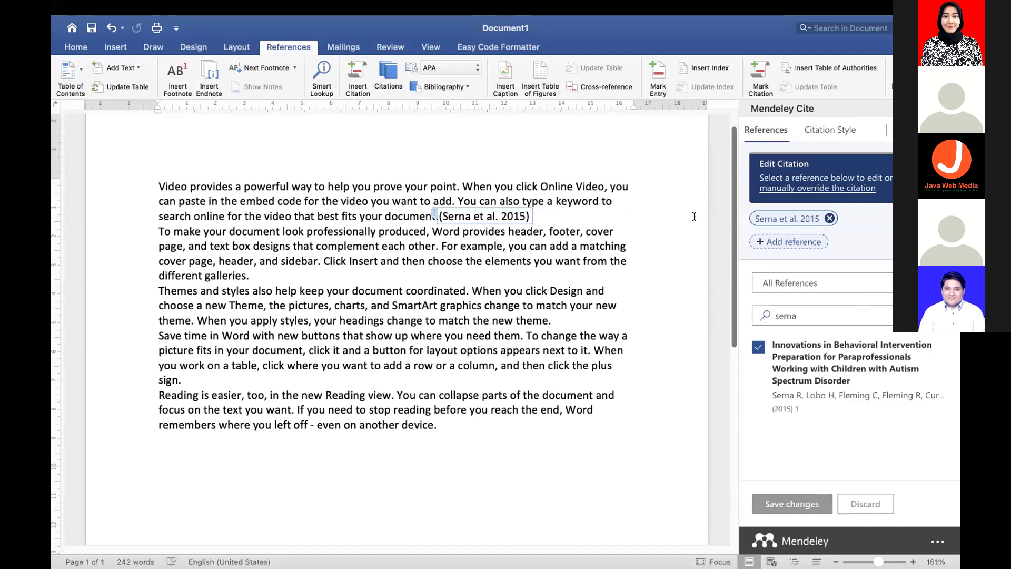
# Step: Swap the Serna 2015 reference for the Sartika 2021 stunting paper and save the citation
pyautogui.click(766, 246)
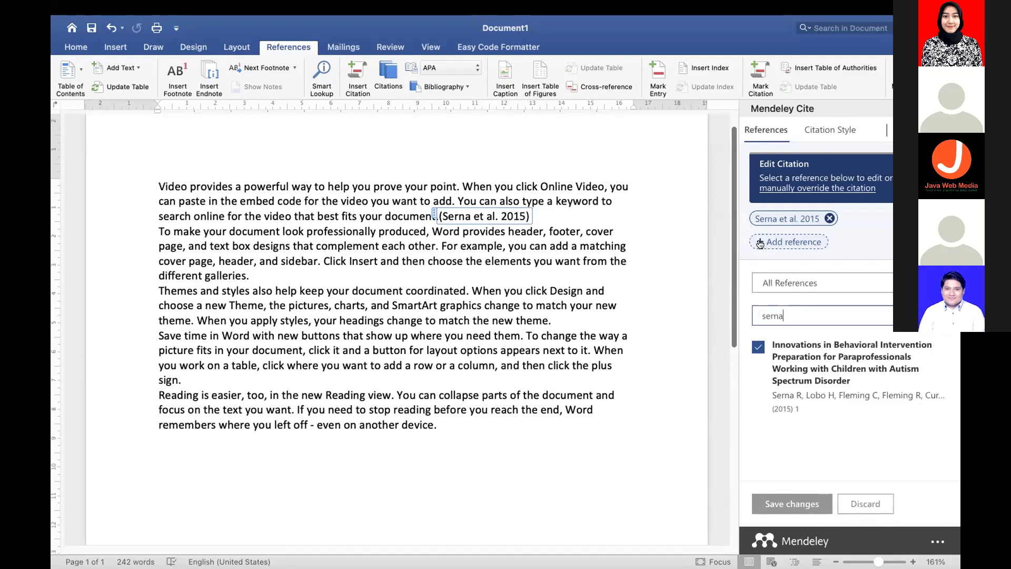
pyautogui.press('BackSpace')
pyautogui.press('BackSpace')
pyautogui.press('BackSpace')
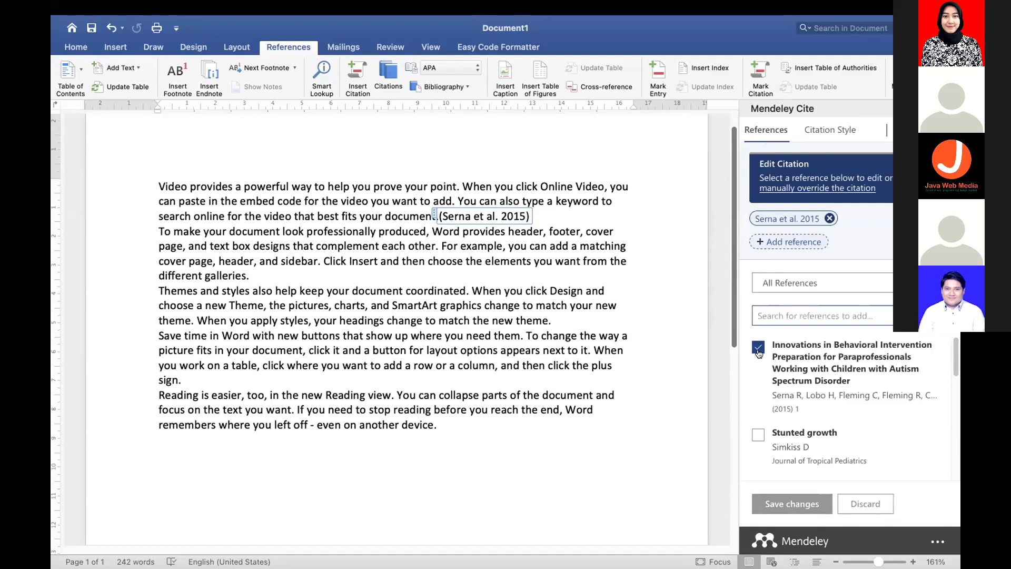
pyautogui.click(758, 348)
pyautogui.click(781, 289)
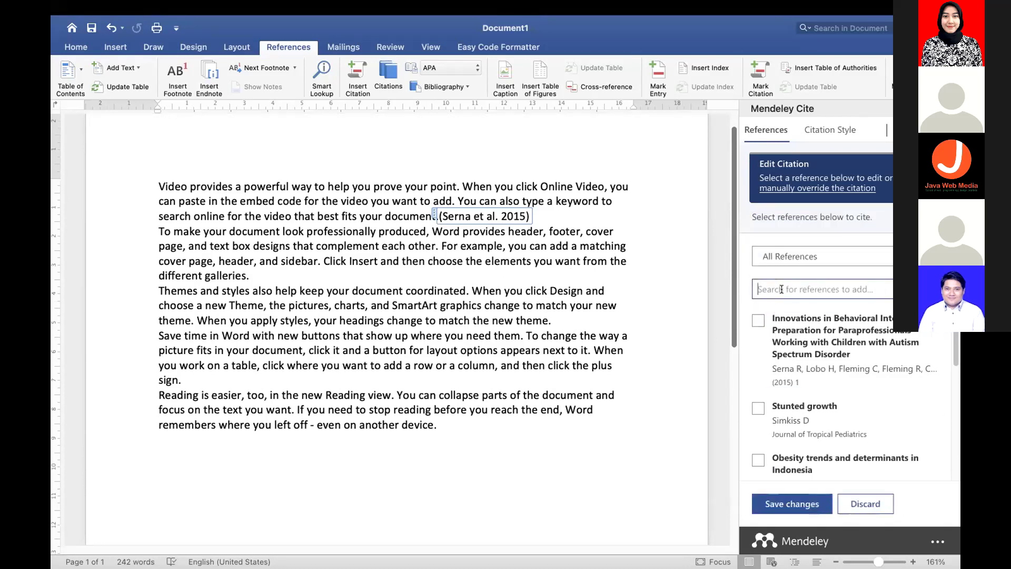
pyautogui.scroll(-3, 837, 409)
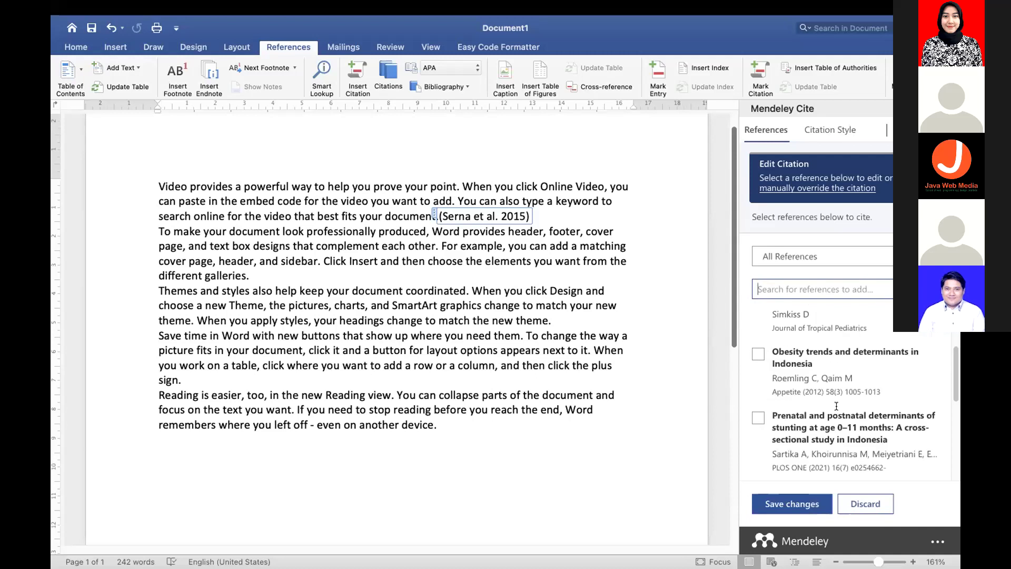
pyautogui.scroll(-2, 837, 405)
pyautogui.scroll(5, 836, 406)
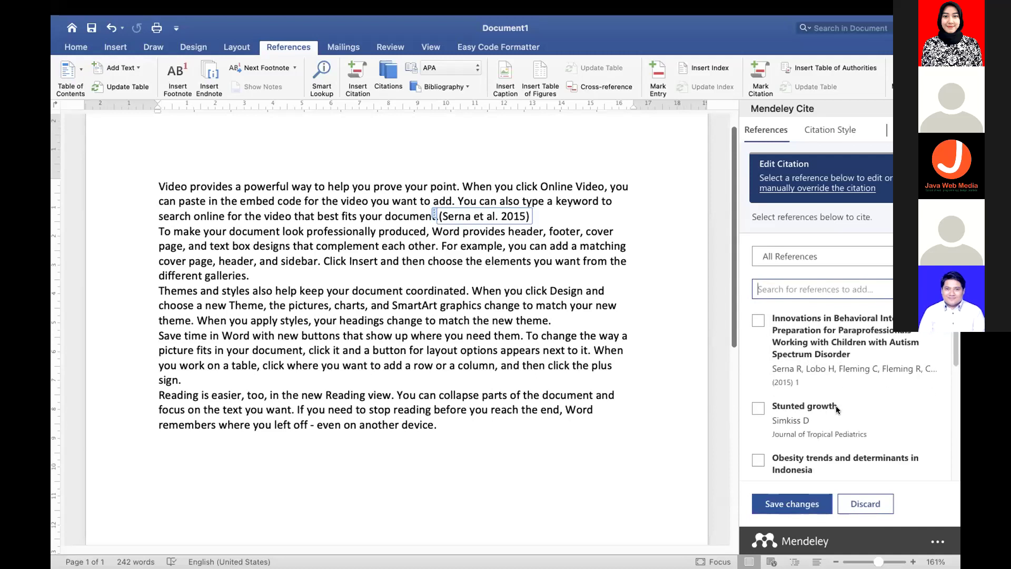
pyautogui.write('stunting')
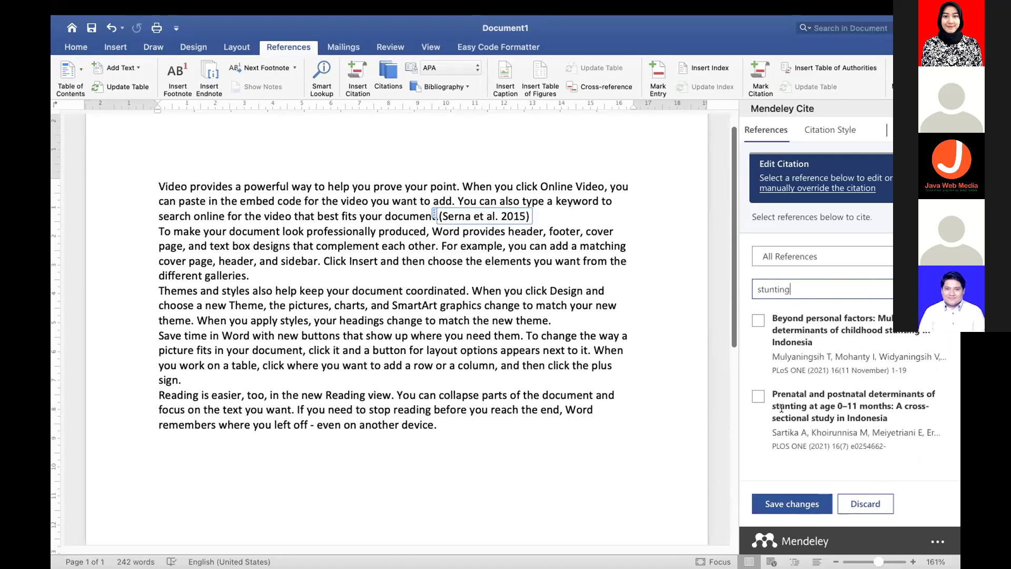
pyautogui.click(758, 396)
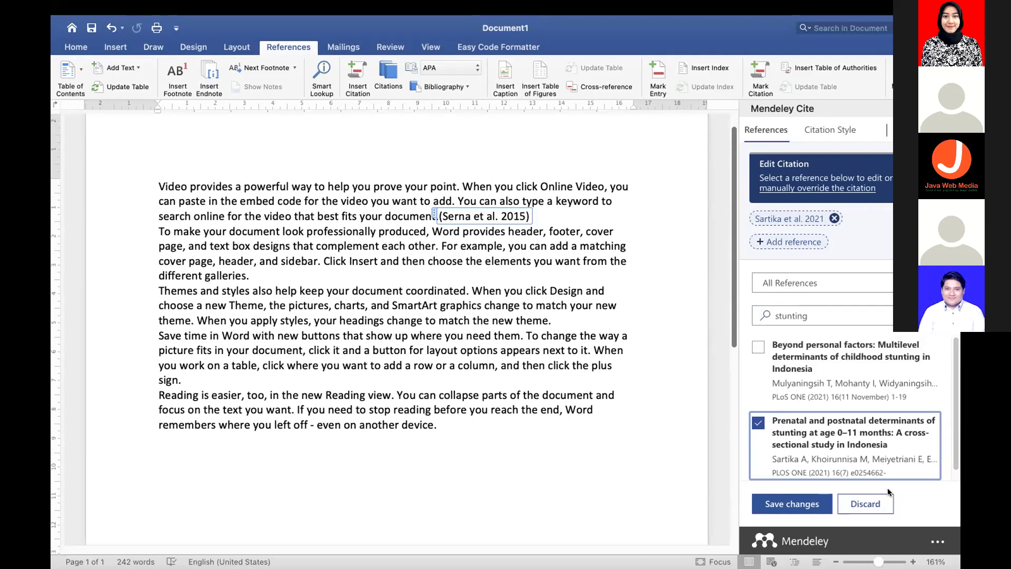
pyautogui.click(795, 504)
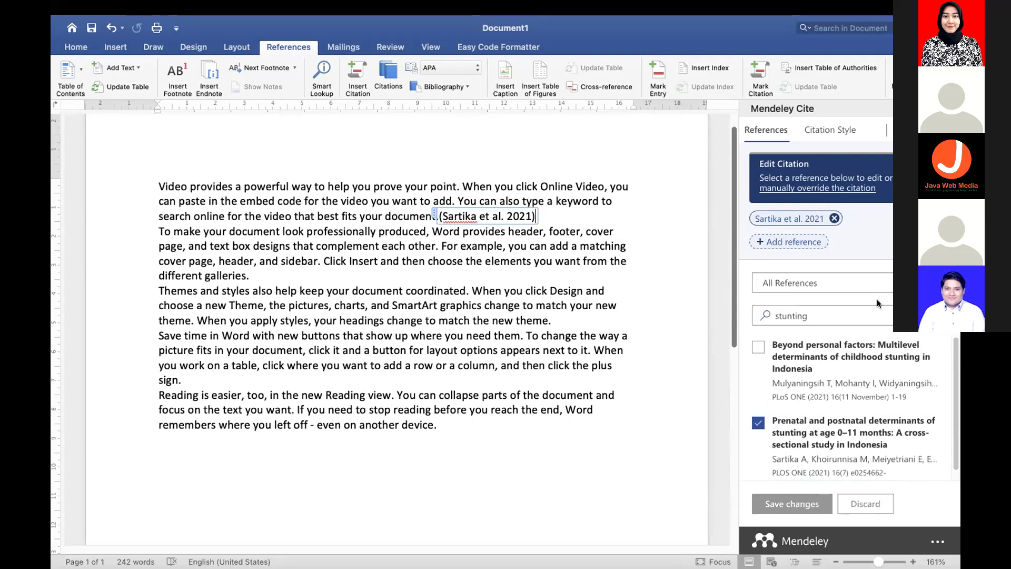
# Step: Replace Sartika 2021 with the Serna 2015 and Stunted growth papers and save the citation
pyautogui.click(811, 311)
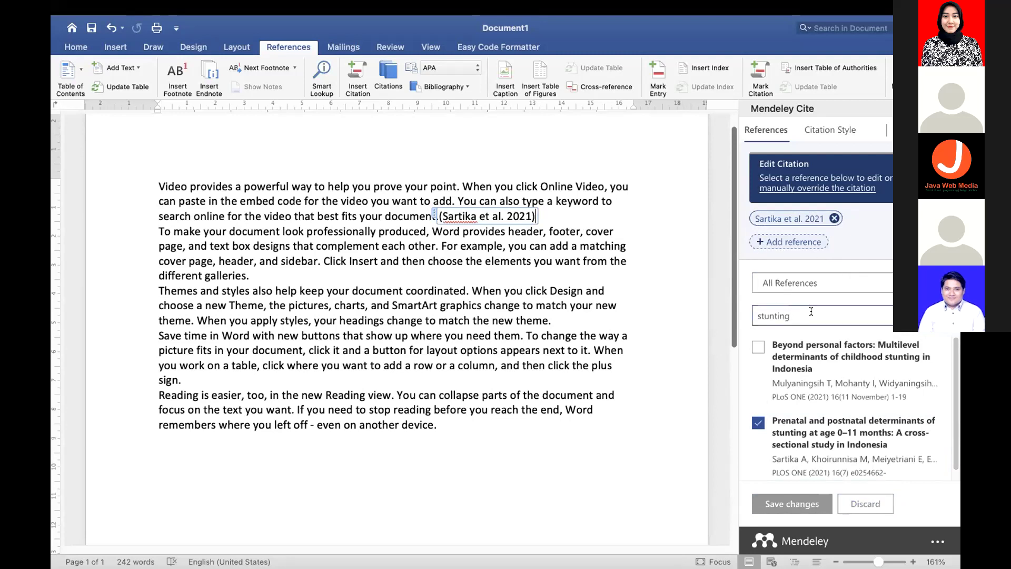
pyautogui.click(834, 218)
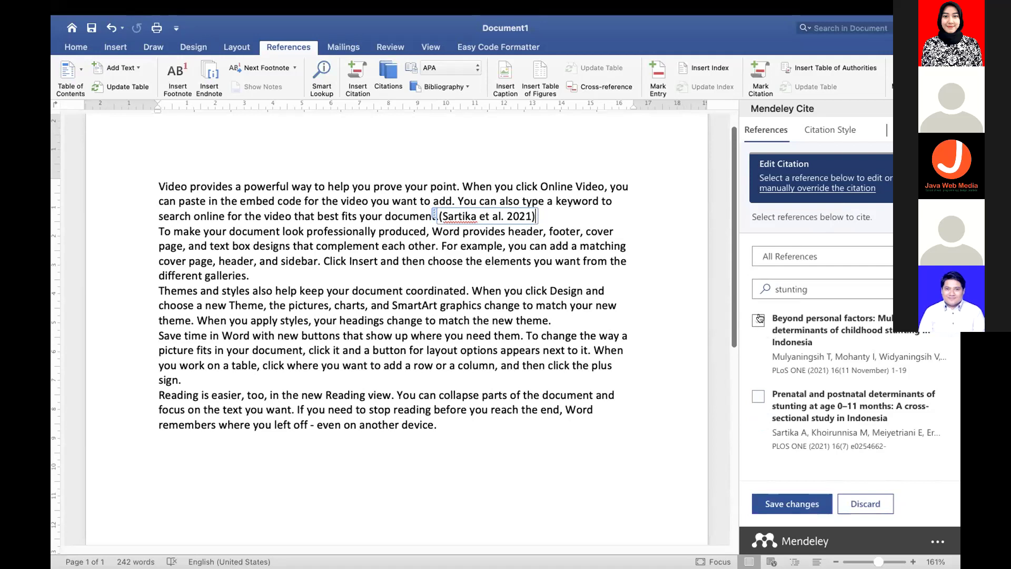
pyautogui.click(806, 289)
pyautogui.press('BackSpace')
pyautogui.press('BackSpace')
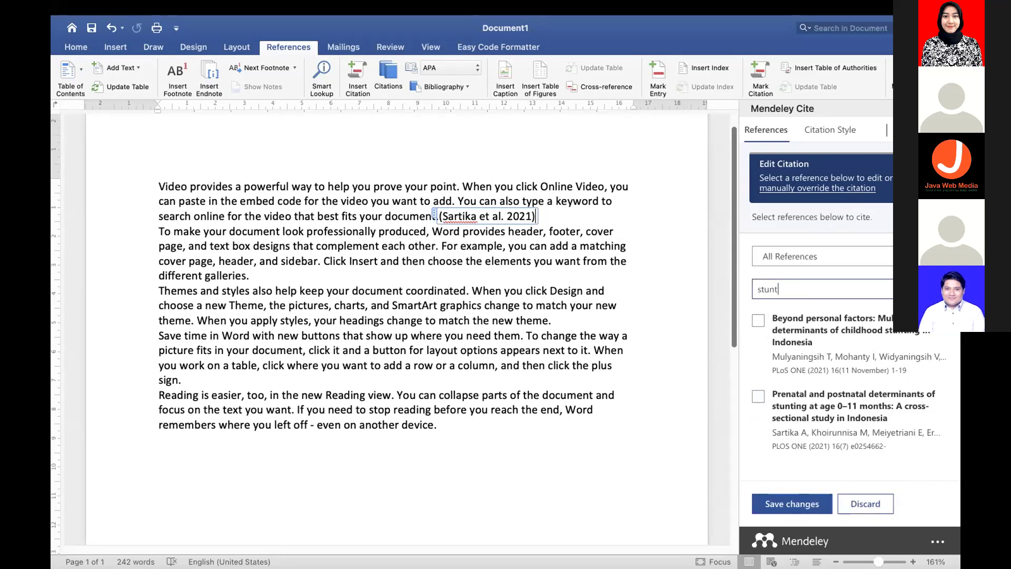
pyautogui.press('BackSpace')
pyautogui.press('BackSpace')
pyautogui.press('BackSpace')
pyautogui.press('BackSpace')
pyautogui.press('BackSpace')
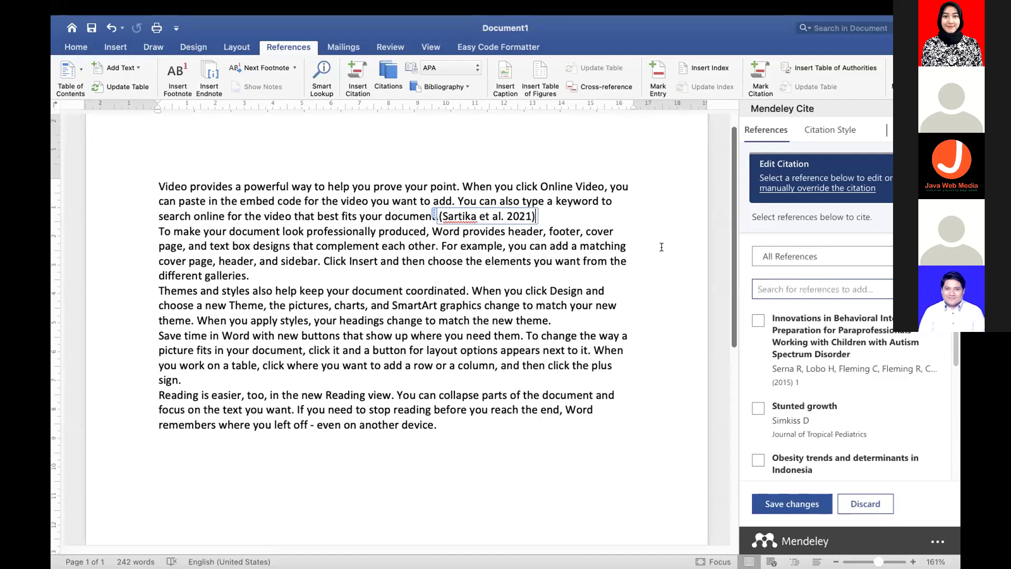
pyautogui.click(757, 321)
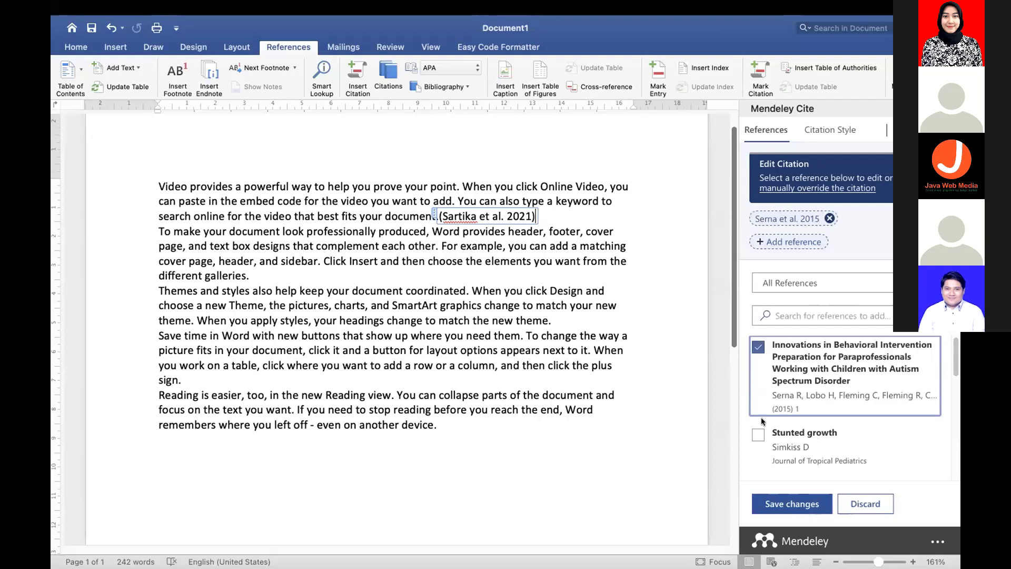
pyautogui.click(759, 435)
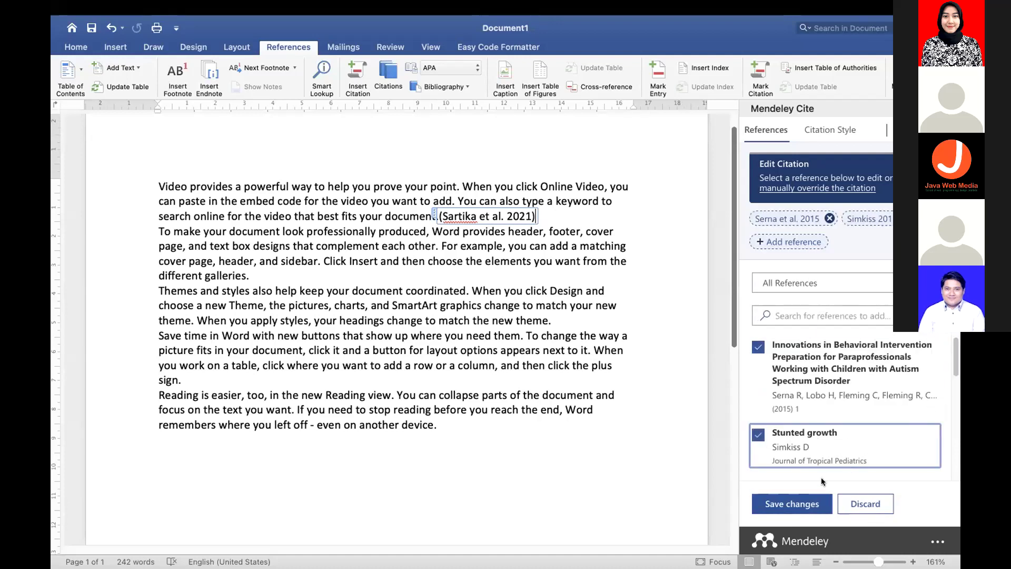
pyautogui.click(801, 502)
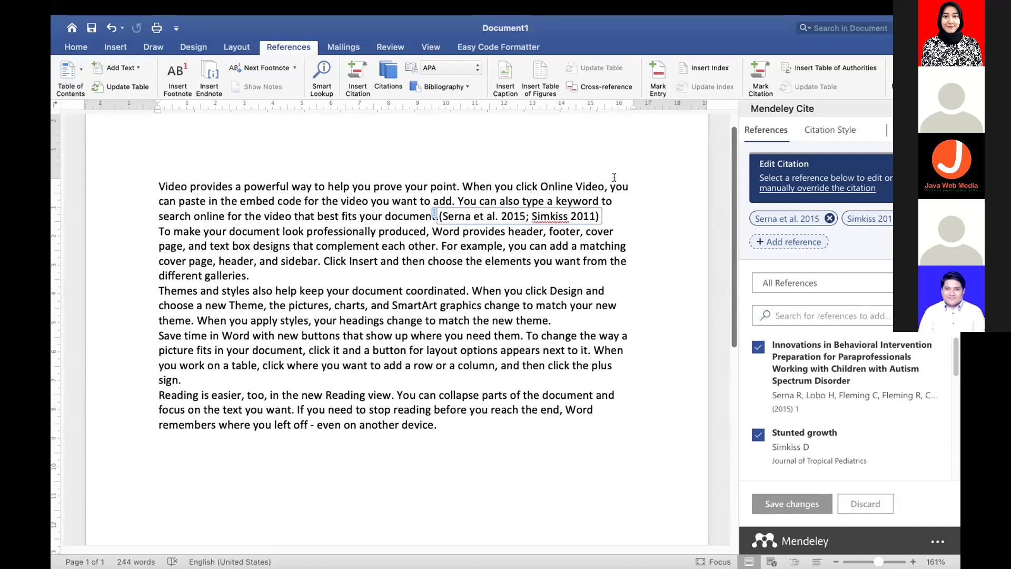
# Step: Remove Serna 2015 and Stunted growth from the citation and add the Obesity trends paper
pyautogui.click(759, 346)
pyautogui.click(758, 435)
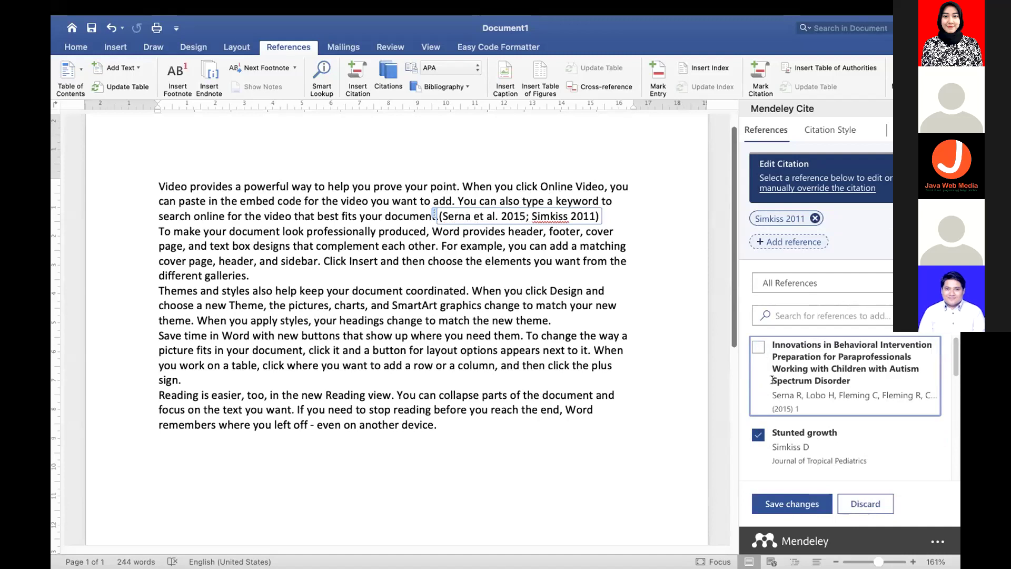
pyautogui.click(783, 292)
pyautogui.write('rokok')
pyautogui.press('BackSpace')
pyautogui.press('BackSpace')
pyautogui.press('BackSpace')
pyautogui.press('BackSpace')
pyautogui.press('BackSpace')
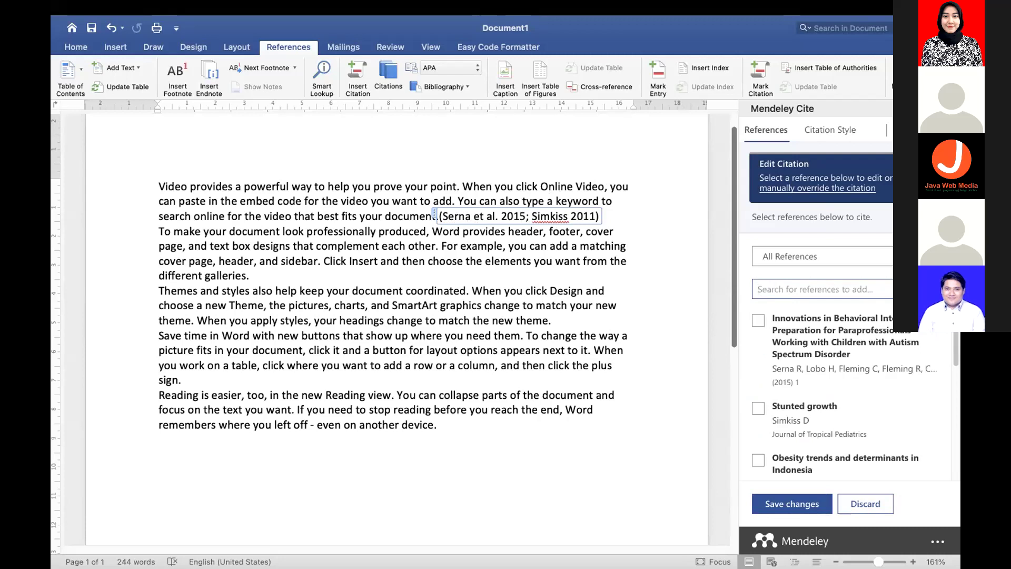
pyautogui.click(758, 460)
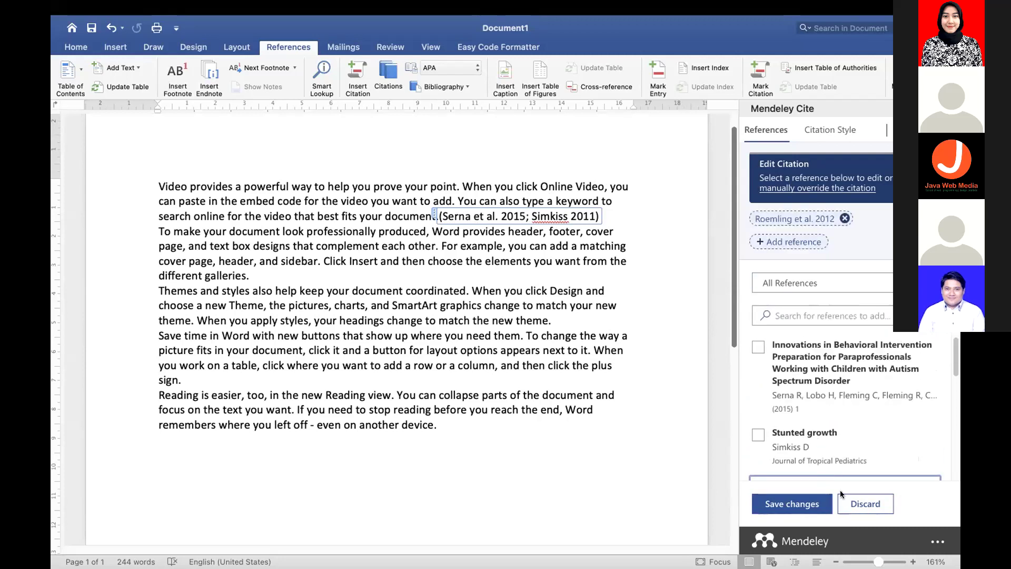
# Step: Add the Sartika 2021 stunting paper found via 'stunting', save the citation, and show the citation styles
pyautogui.click(811, 313)
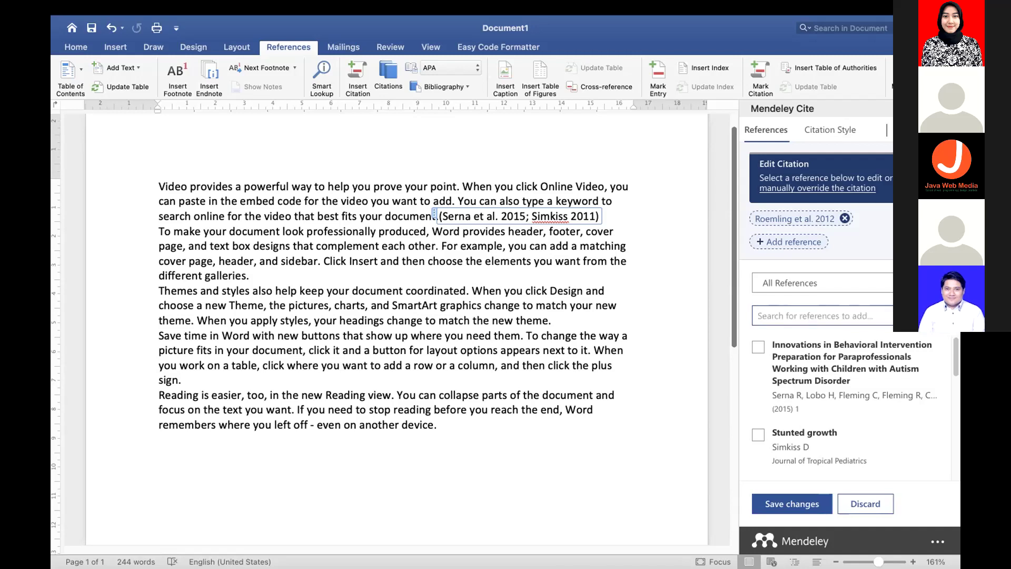
pyautogui.write('stunting')
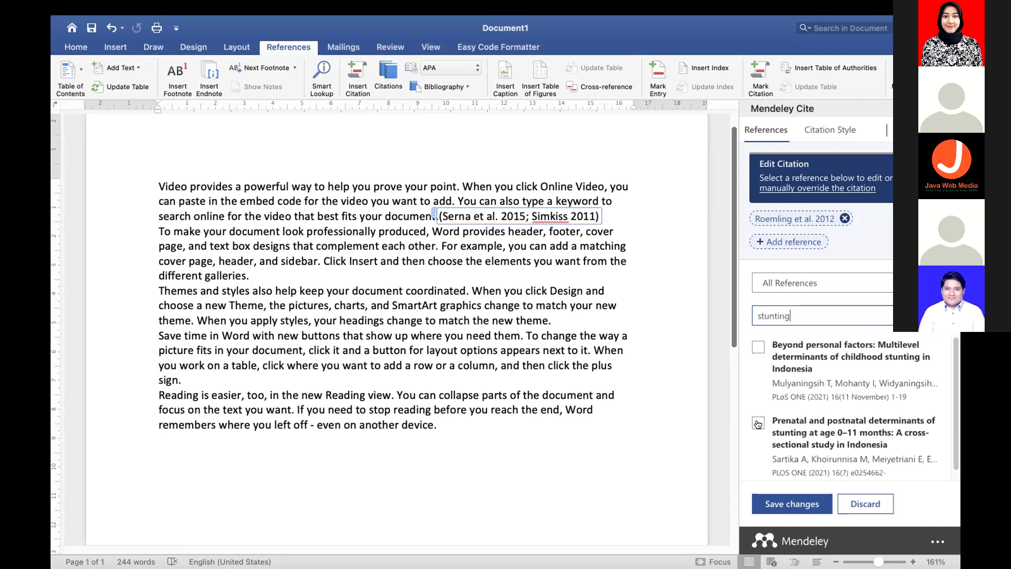
pyautogui.click(758, 423)
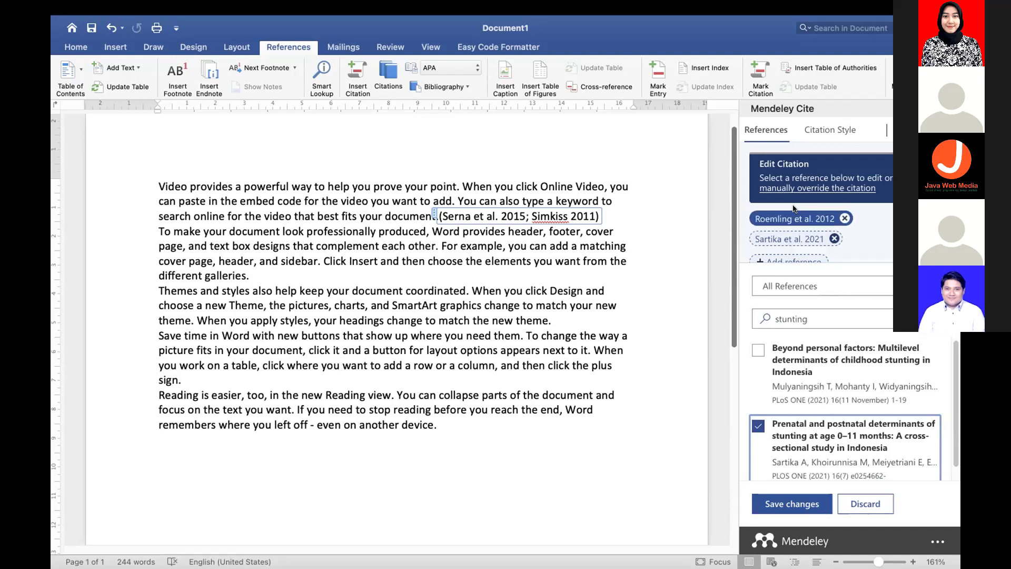
pyautogui.click(797, 500)
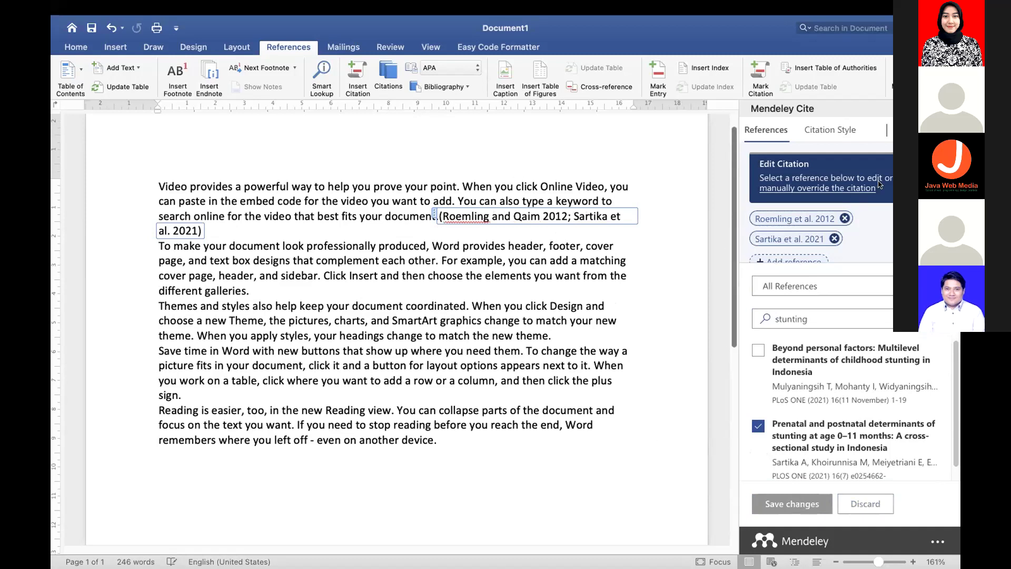
pyautogui.click(846, 129)
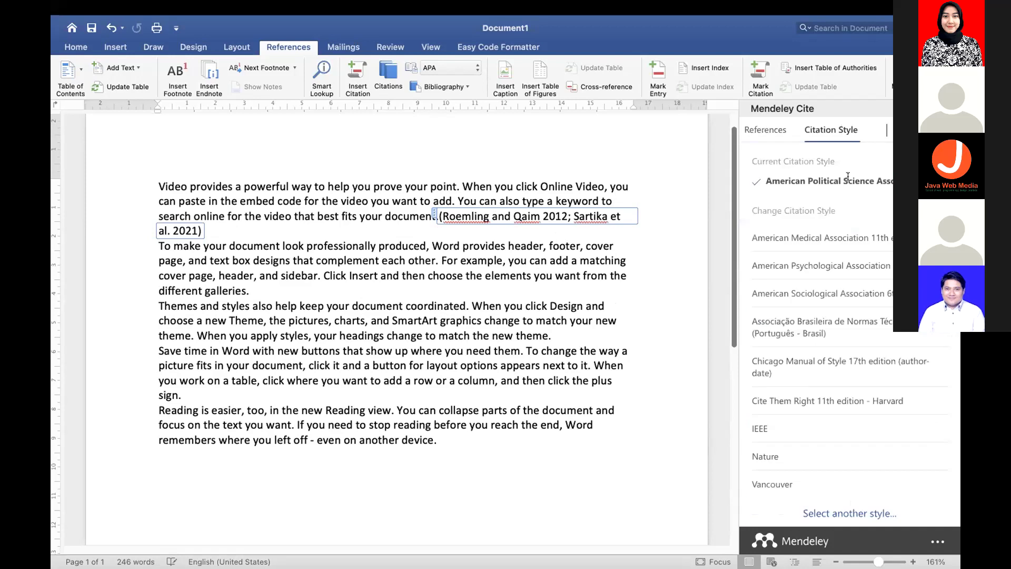
# Step: Apply American Medical Association 11th edition style so the citation becomes numbered 1,2
pyautogui.click(819, 239)
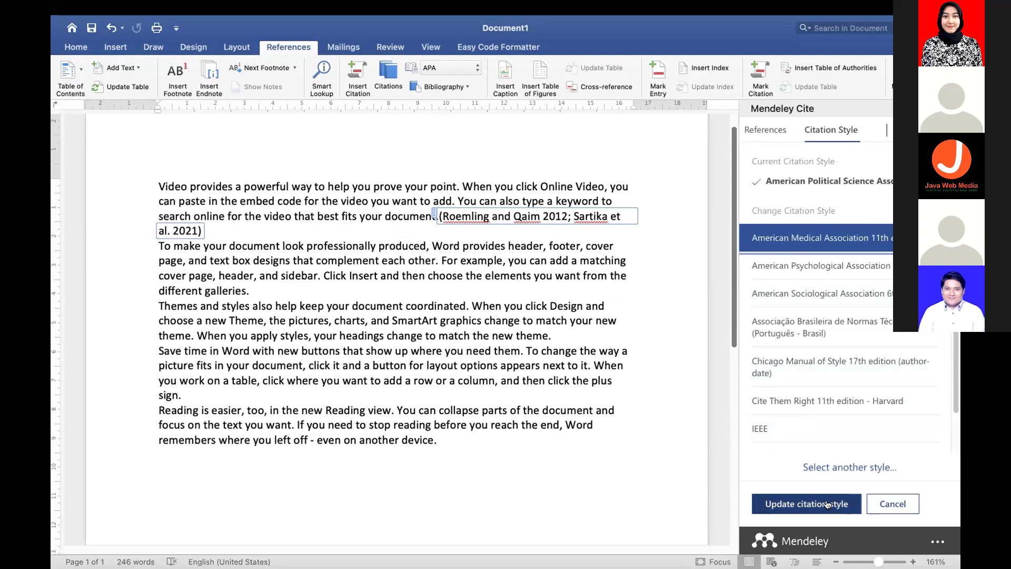
pyautogui.click(827, 504)
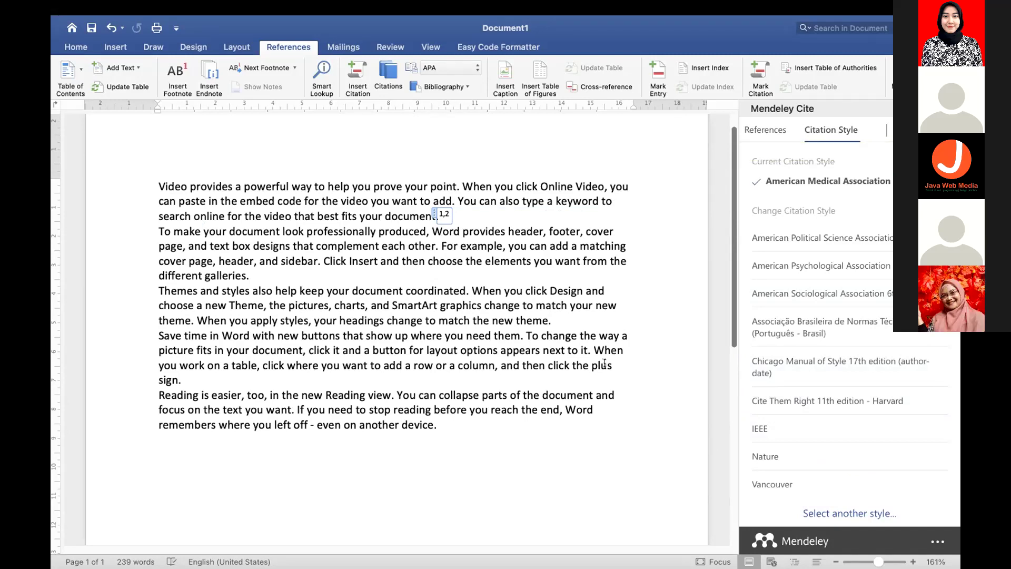
pyautogui.press('XF86AudioLowerVolume')
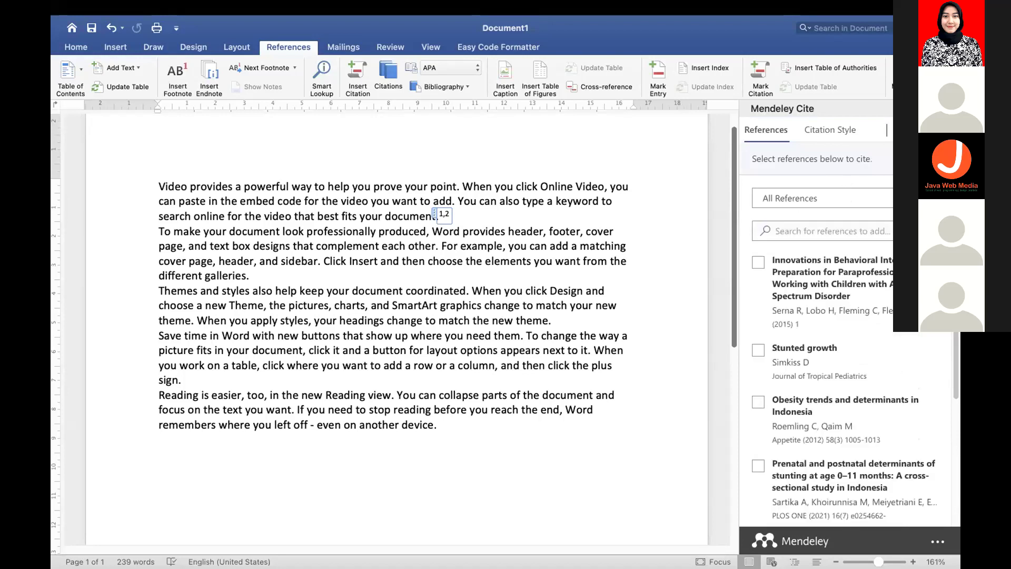
# Step: Look through the citation options, support and account menus, then close the Mendeley Cite pane
pyautogui.click(888, 130)
pyautogui.press('Escape')
pyautogui.click(946, 108)
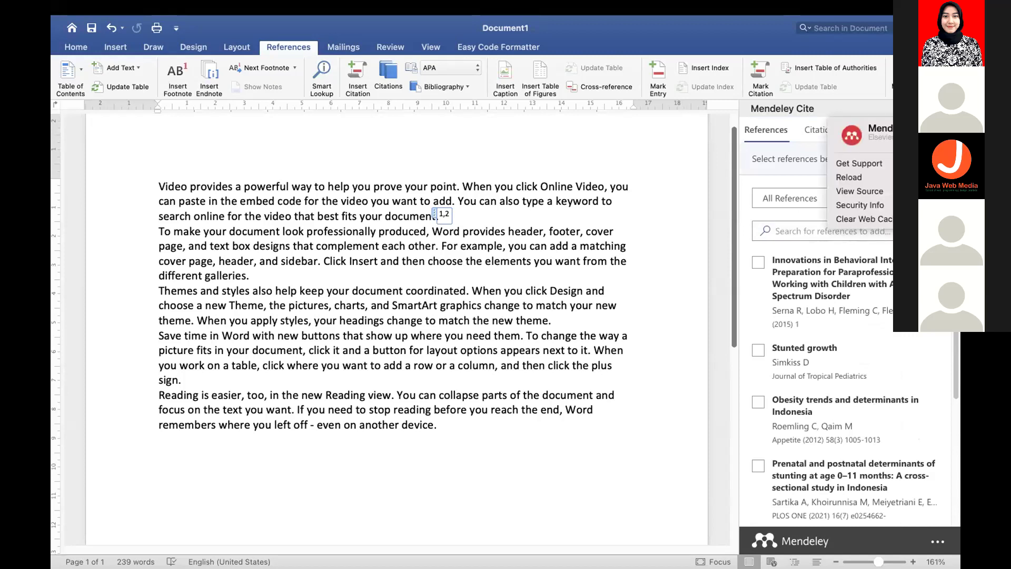
pyautogui.press('Escape')
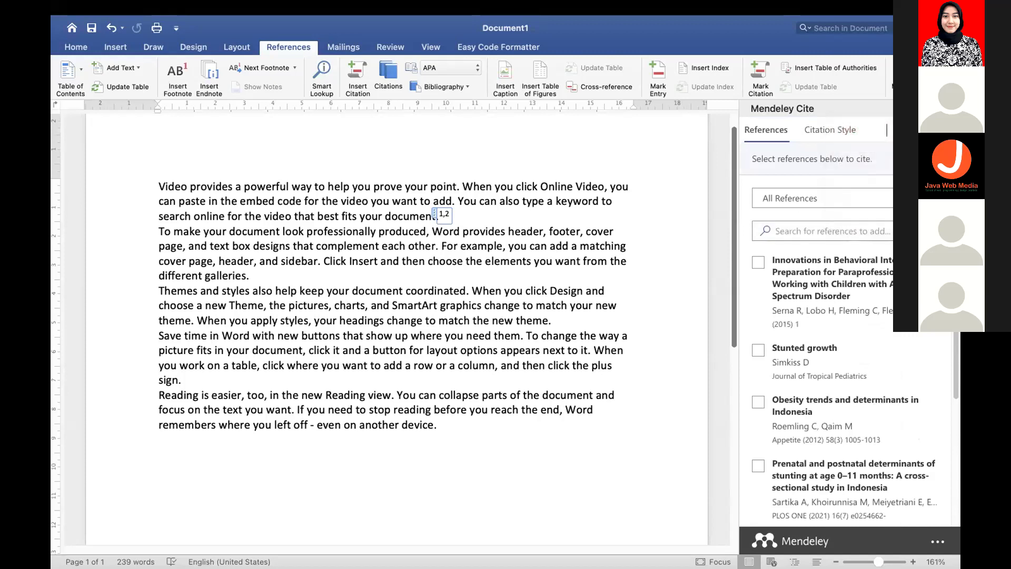
pyautogui.click(937, 544)
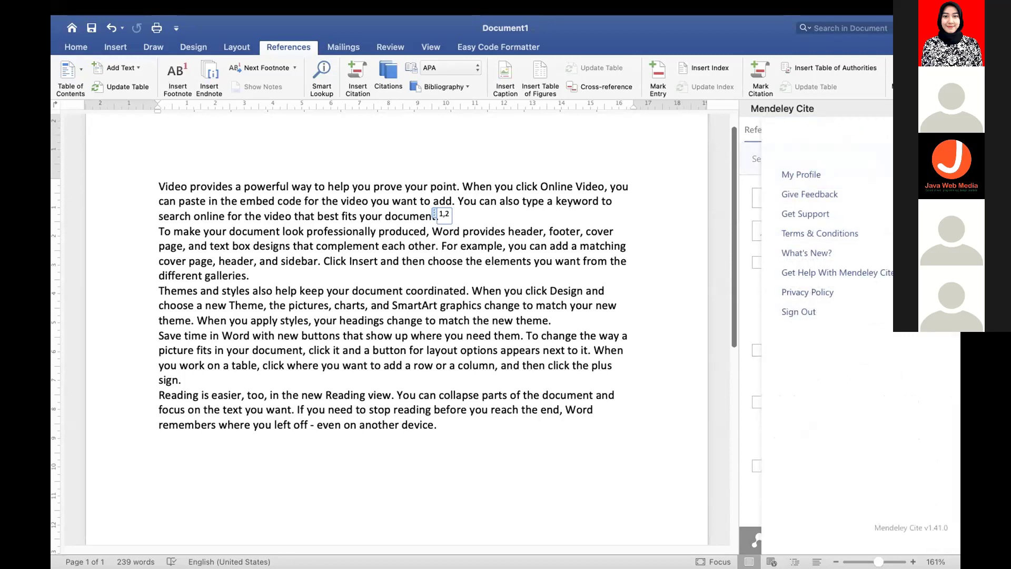
pyautogui.click(951, 108)
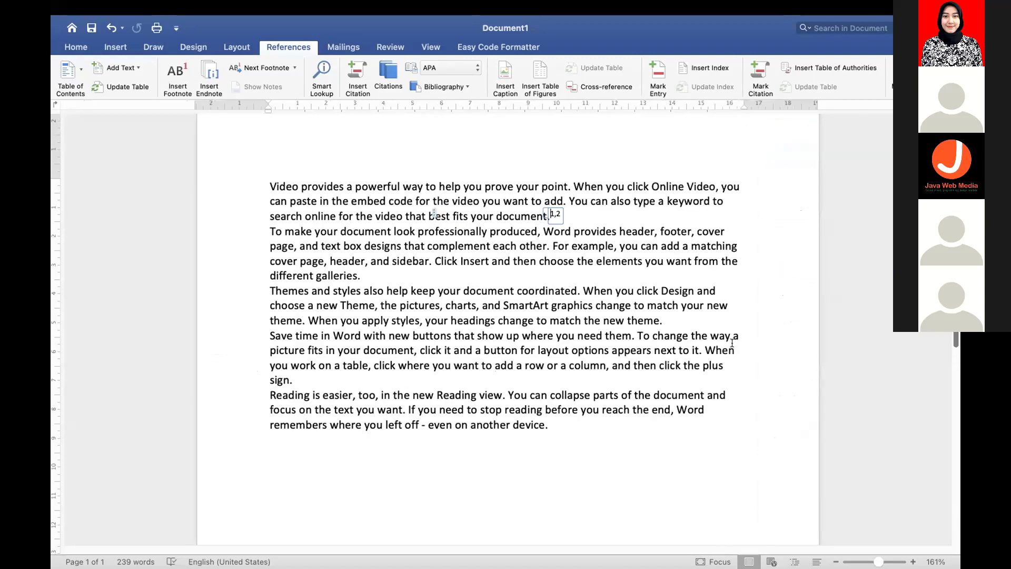
# Step: Select the 1,2 citation and take Document1 out of full screen with Ctrl+Super+F
pyautogui.moveTo(513, 4)
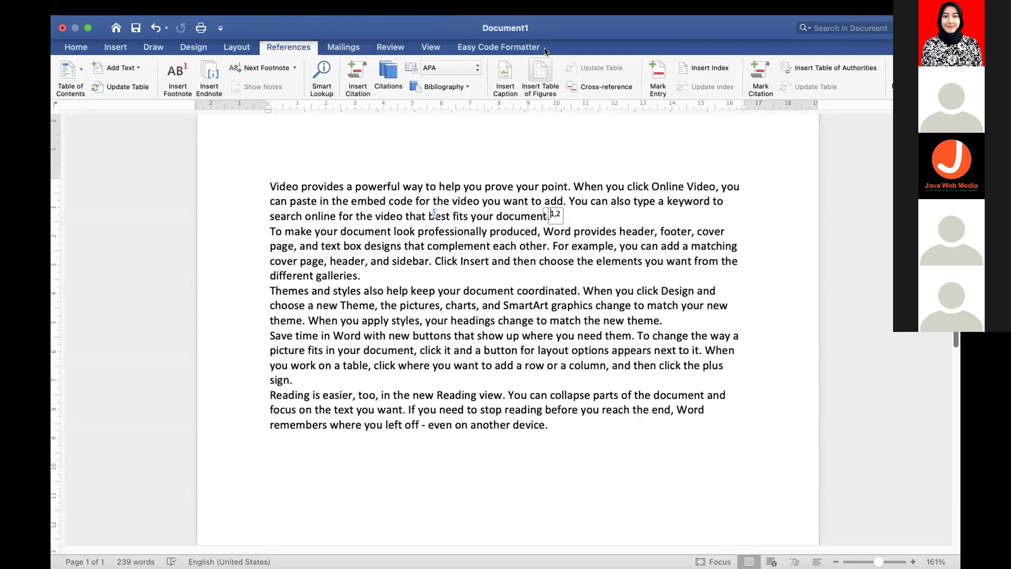
pyautogui.moveTo(377, 5)
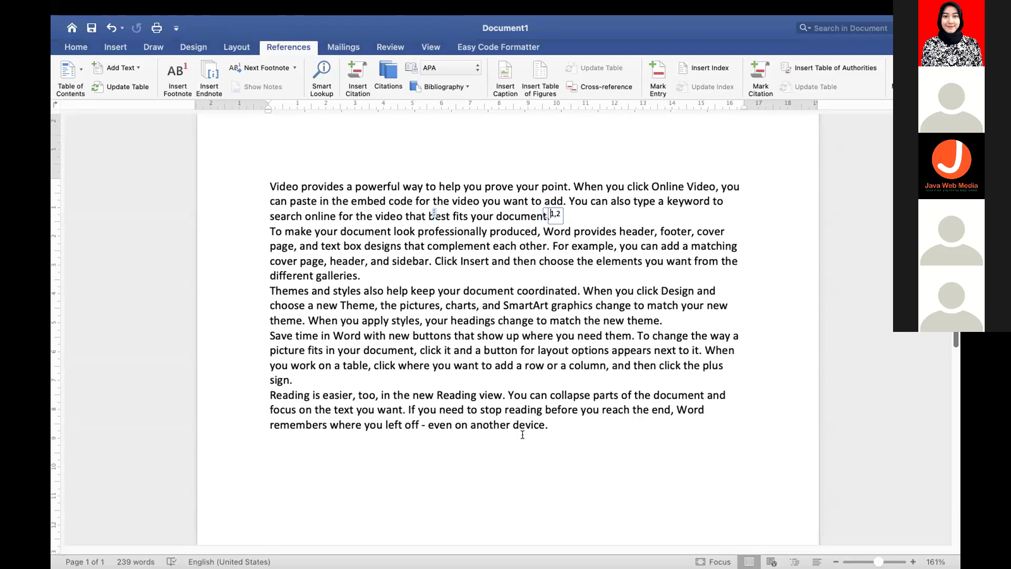
pyautogui.click(616, 215)
pyautogui.press('ctrl+super+f')
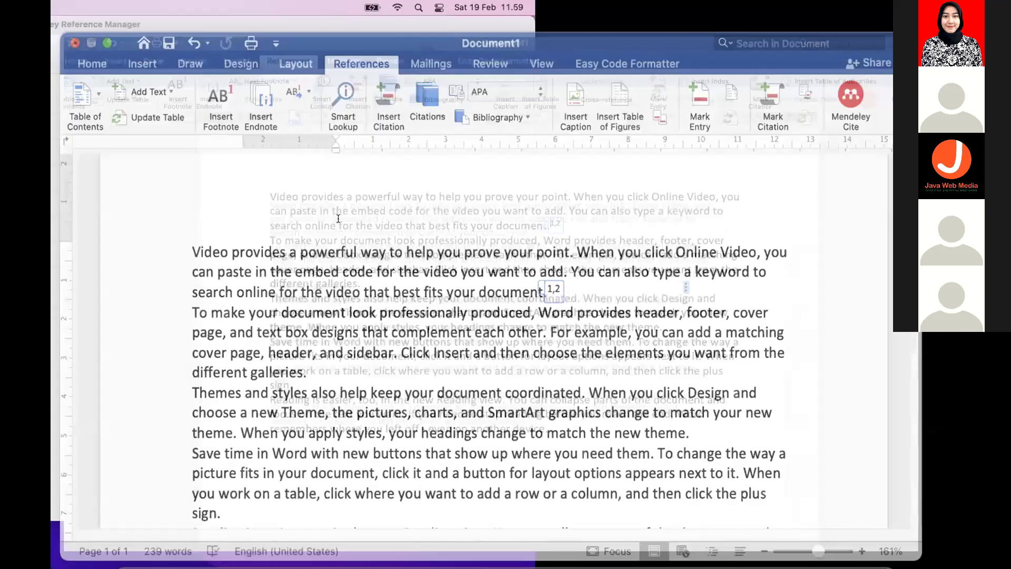
# Step: From Mendeley Reference Manager's Tools menu, launch Install Mendeley Cite for Microsoft Word
pyautogui.click(156, 58)
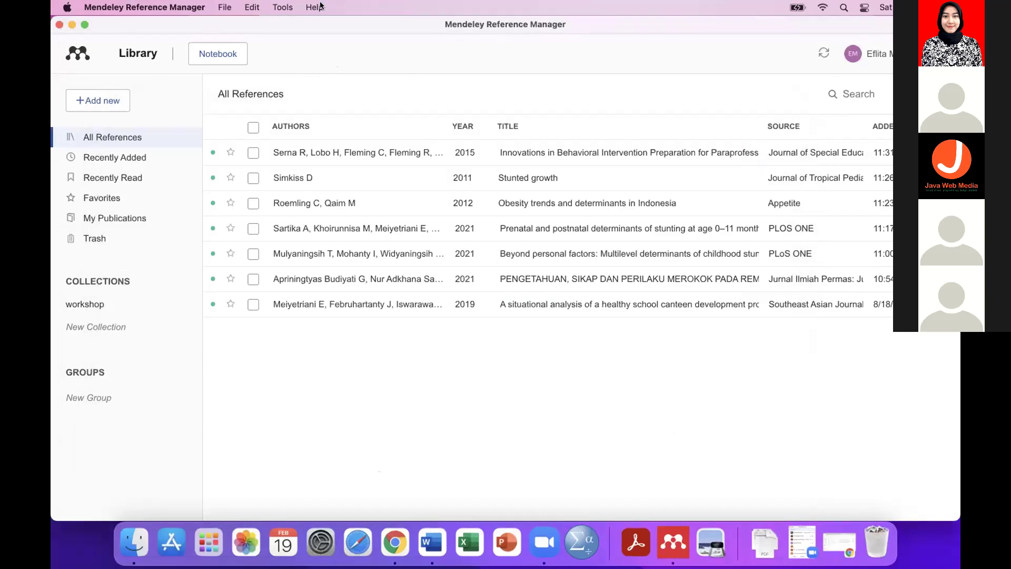
pyautogui.click(283, 7)
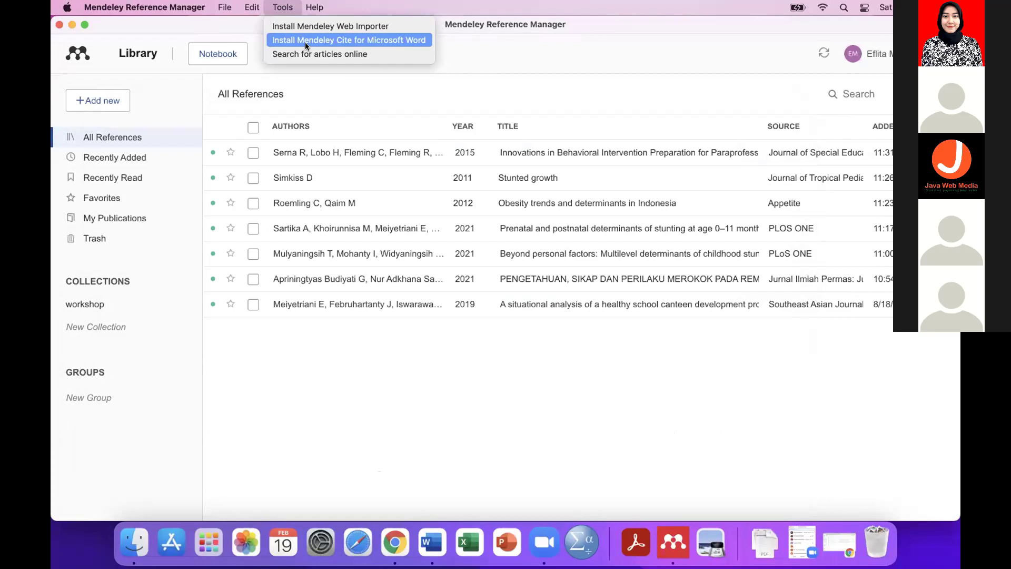
pyautogui.click(338, 41)
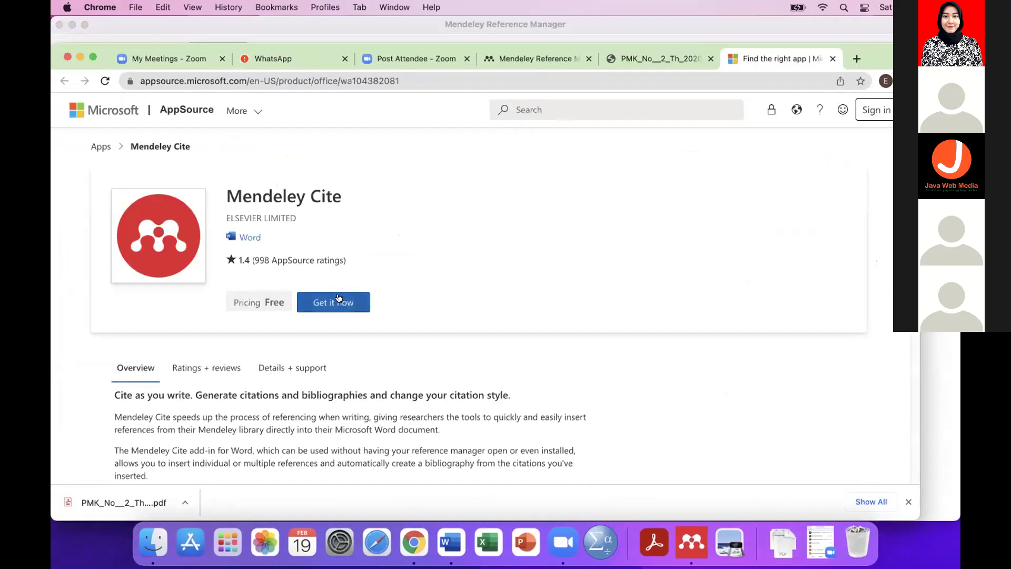
# Step: Choose Get it now for Mendeley Cite and sign in with the account e-mail
pyautogui.click(337, 301)
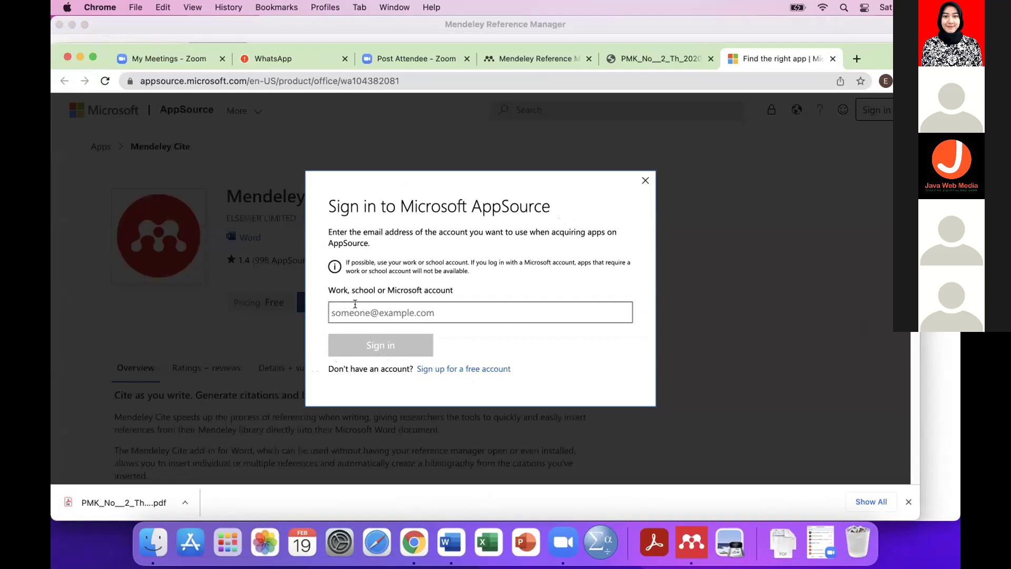
pyautogui.click(444, 314)
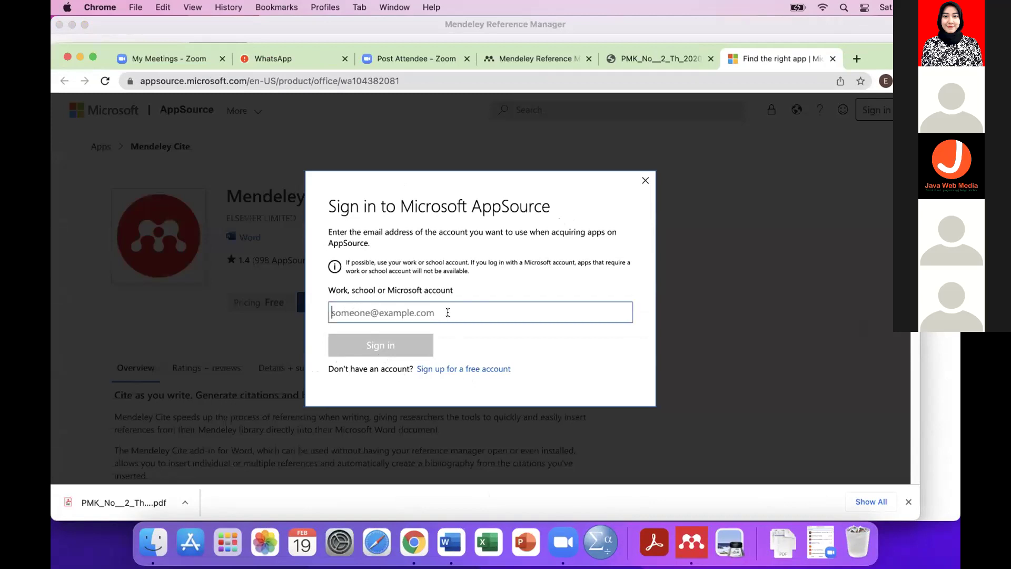
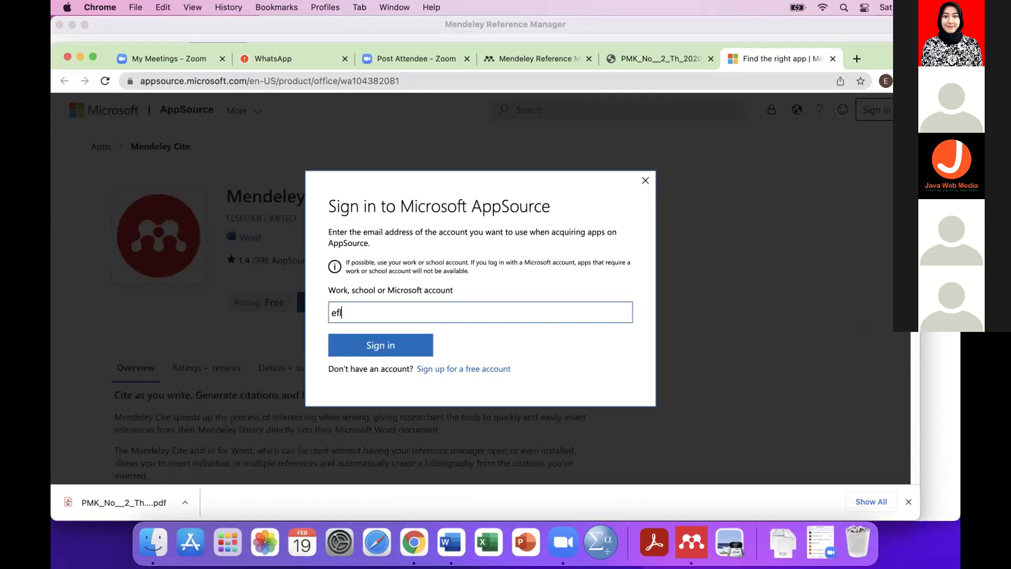
pyautogui.click(409, 349)
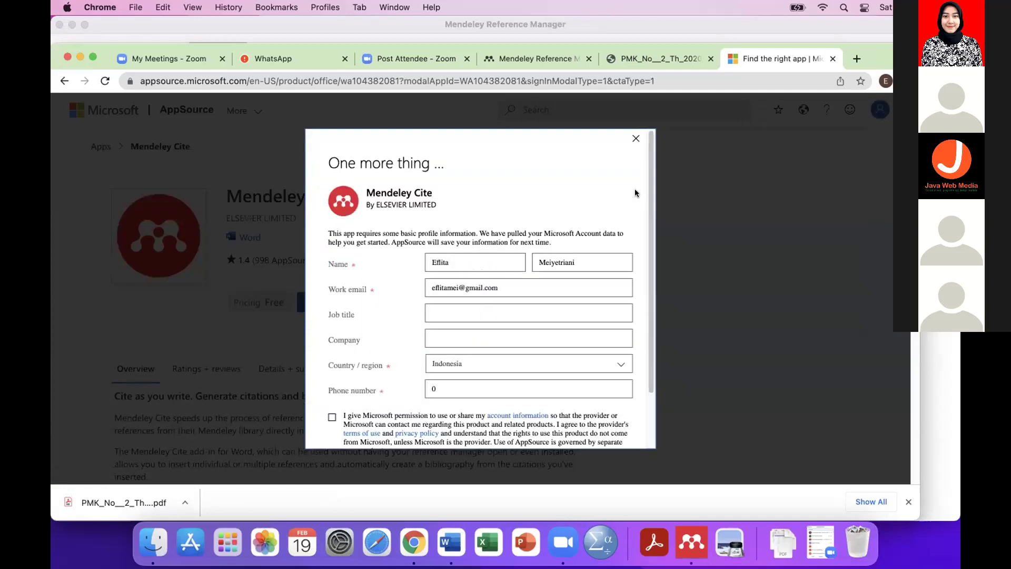
# Step: Close and reopen the Mendeley Cite acquisition form twice, then scroll through its fields
pyautogui.click(635, 138)
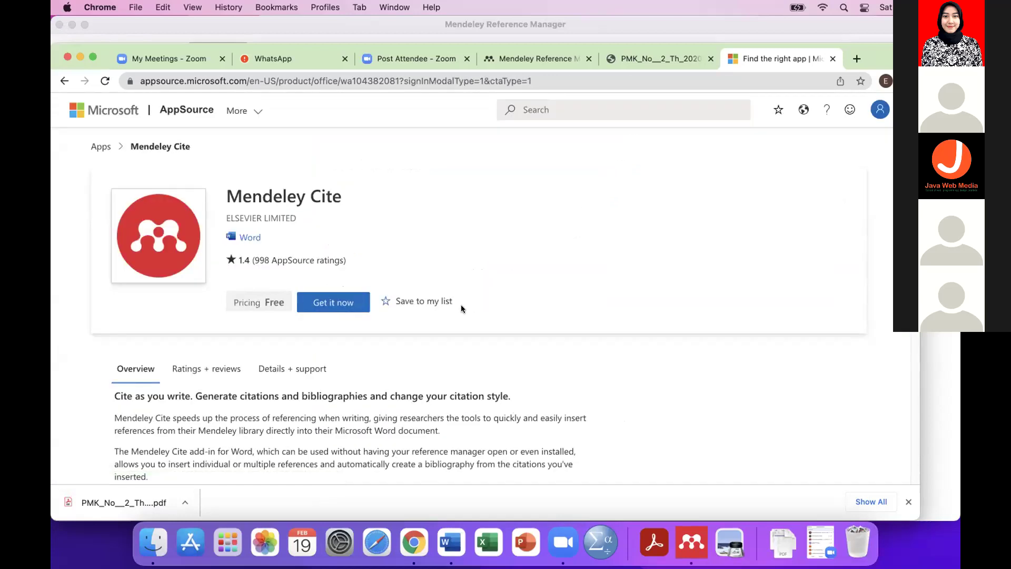
pyautogui.click(322, 302)
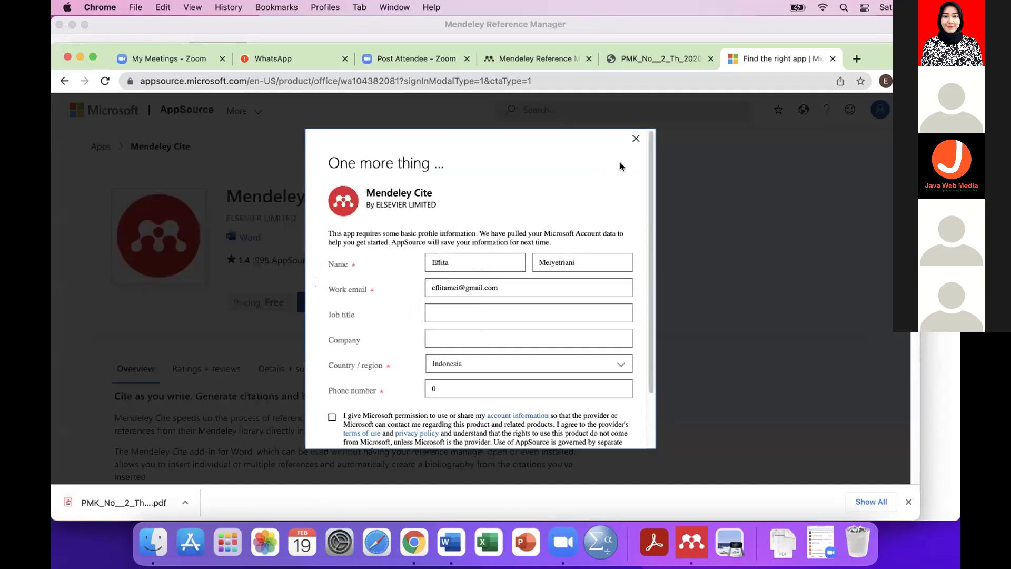
pyautogui.click(635, 139)
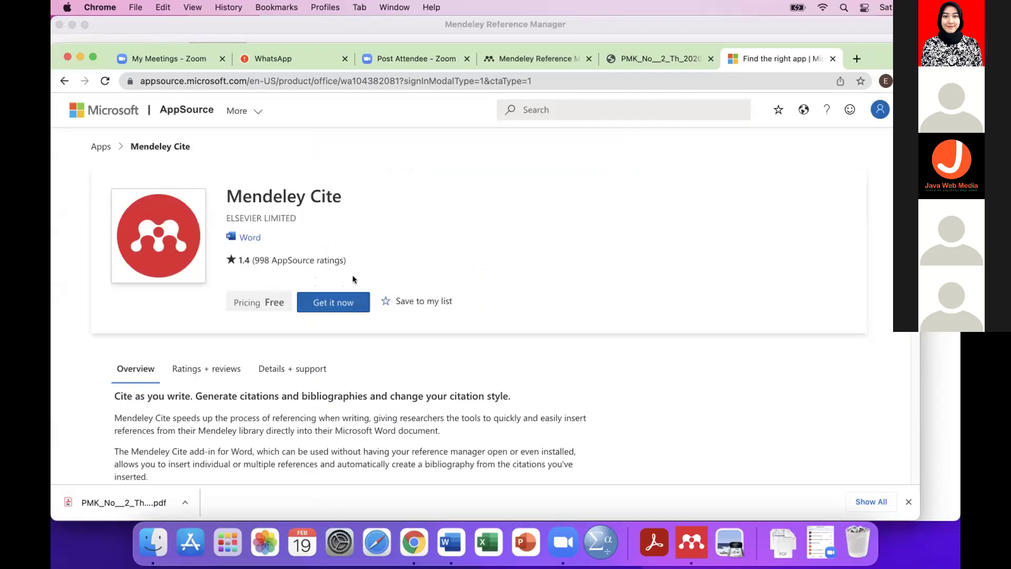
pyautogui.click(333, 304)
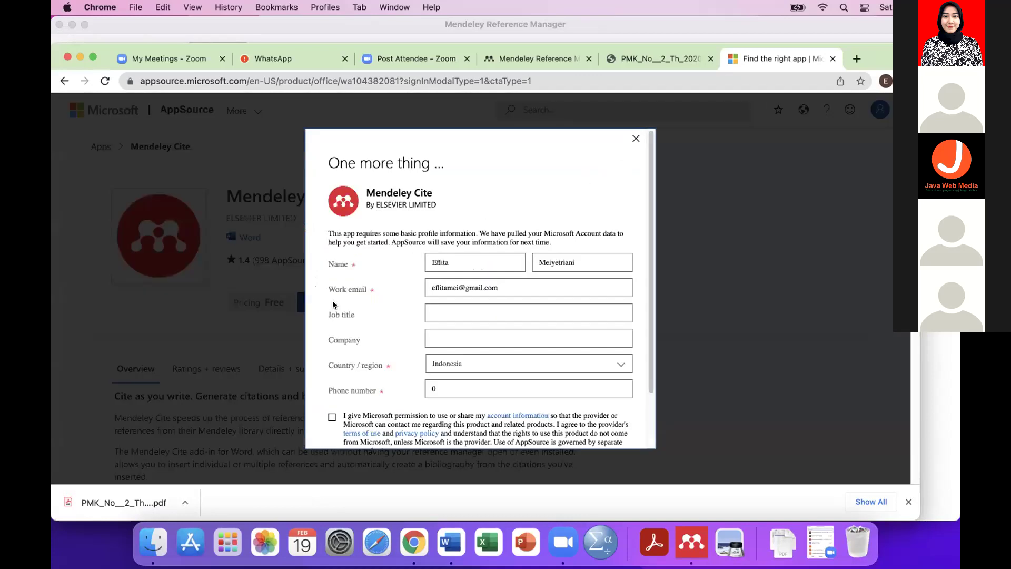
pyautogui.scroll(-3, 470, 330)
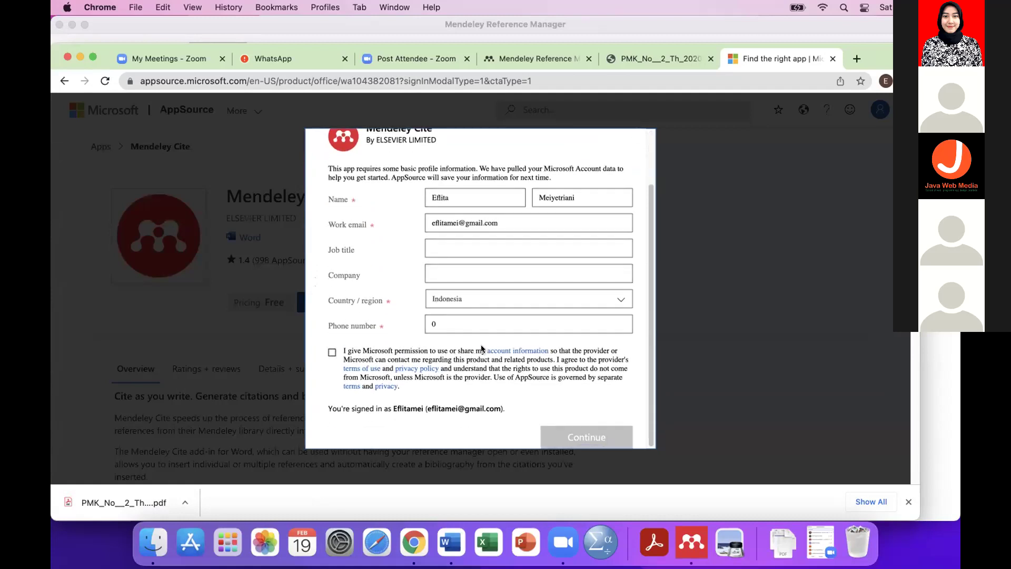
pyautogui.scroll(-5, 481, 349)
pyautogui.scroll(5, 643, 260)
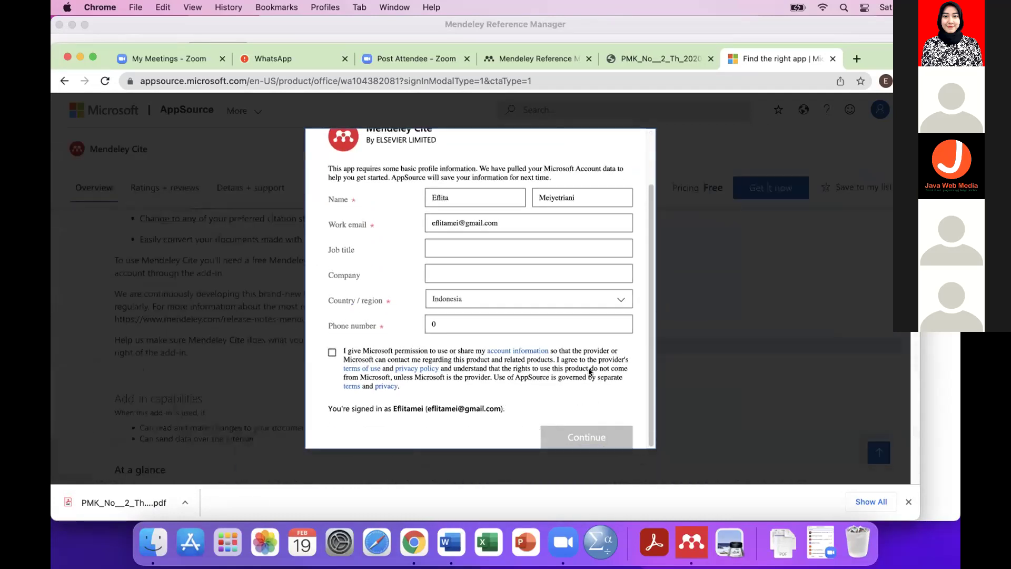
pyautogui.scroll(3, 643, 259)
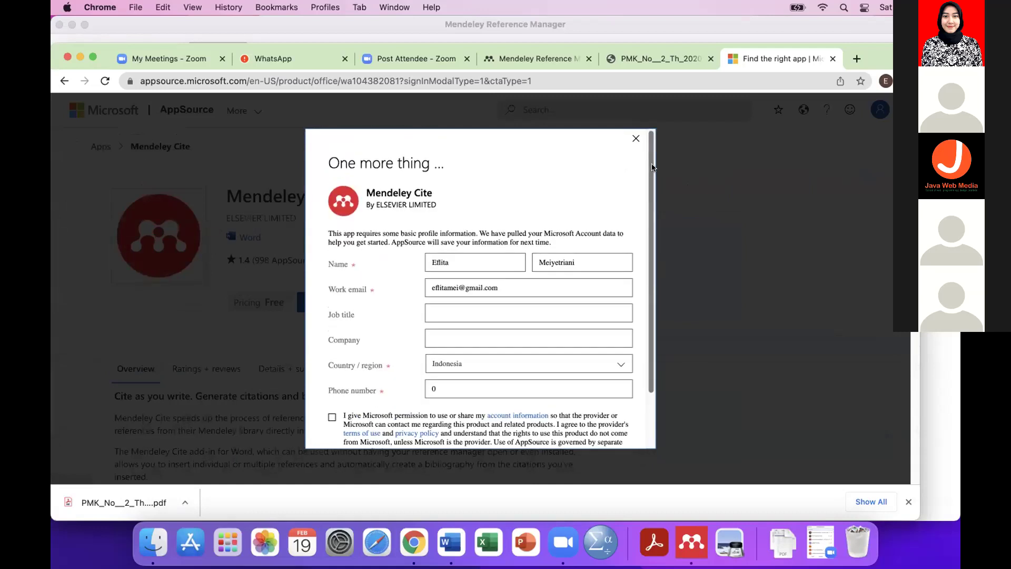
pyautogui.scroll(-3, 627, 305)
# Step: Review the profile fields, consent to sharing account information, and submit the form
pyautogui.click(627, 306)
pyautogui.click(457, 252)
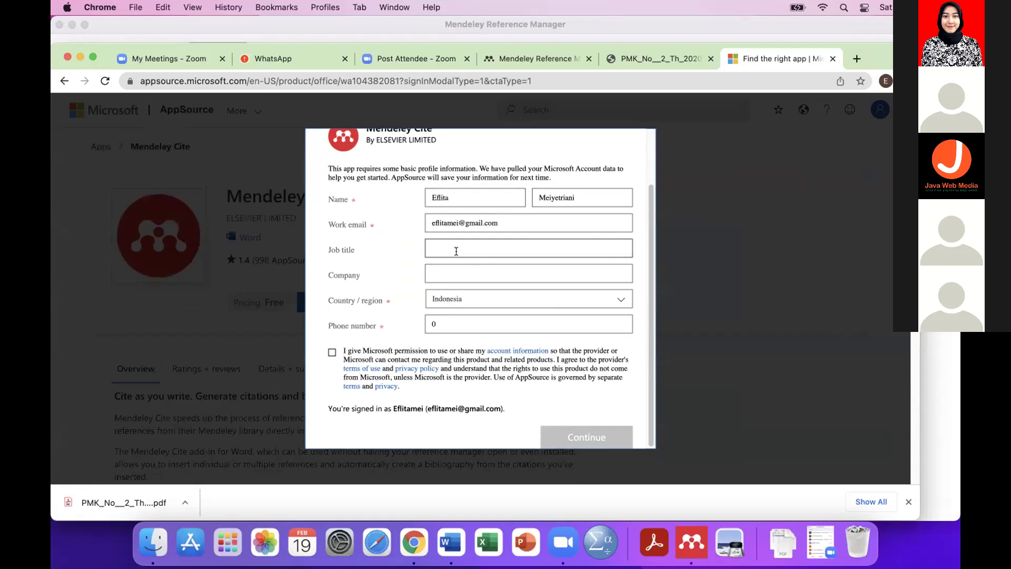
pyautogui.click(456, 223)
pyautogui.click(331, 352)
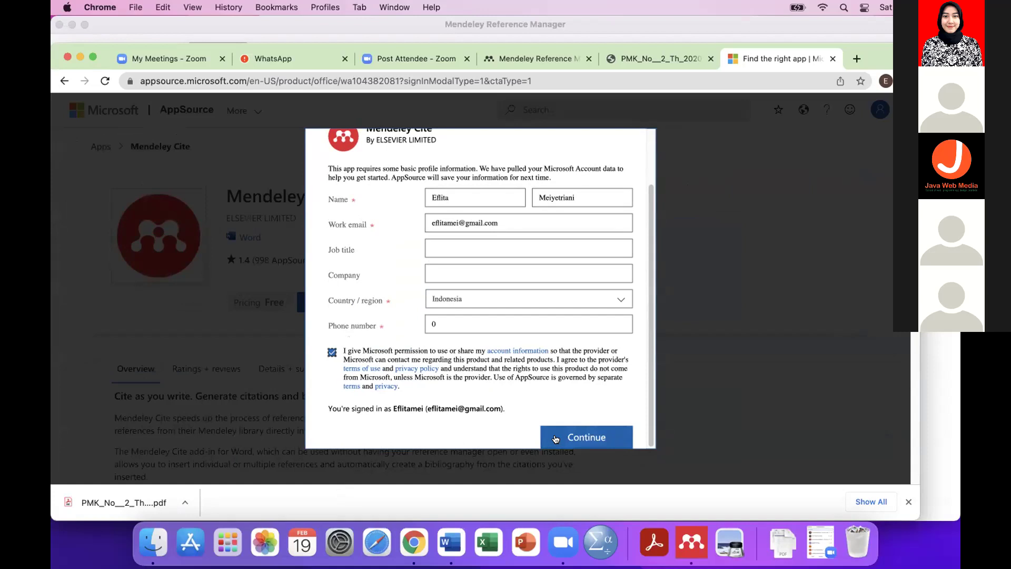
pyautogui.click(579, 299)
pyautogui.click(551, 340)
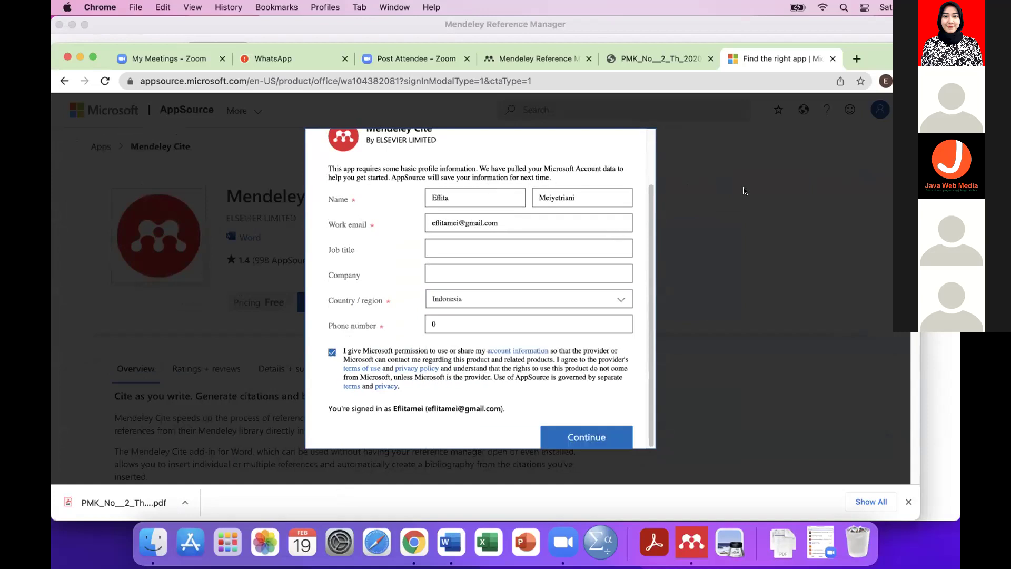
pyautogui.click(752, 209)
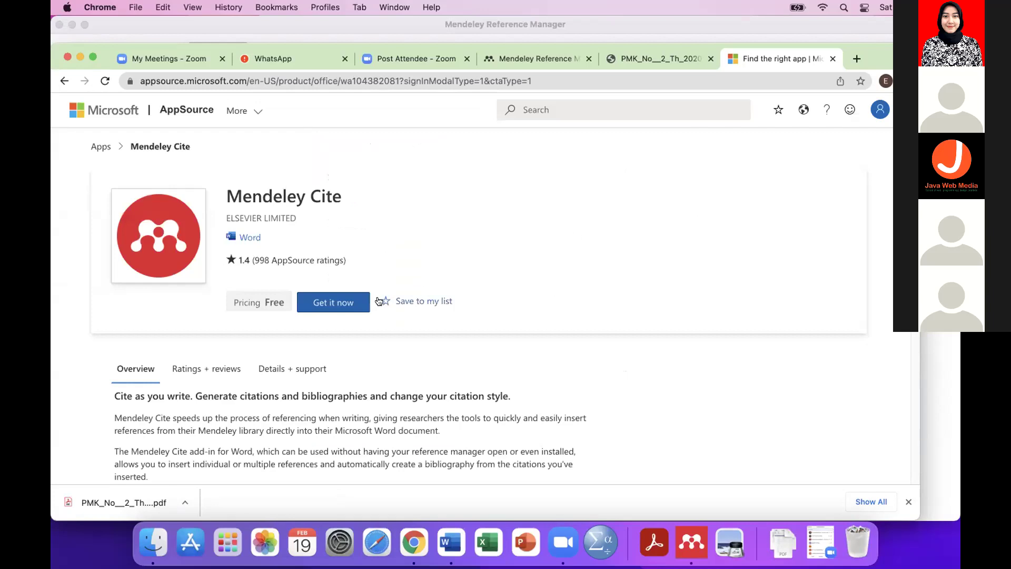
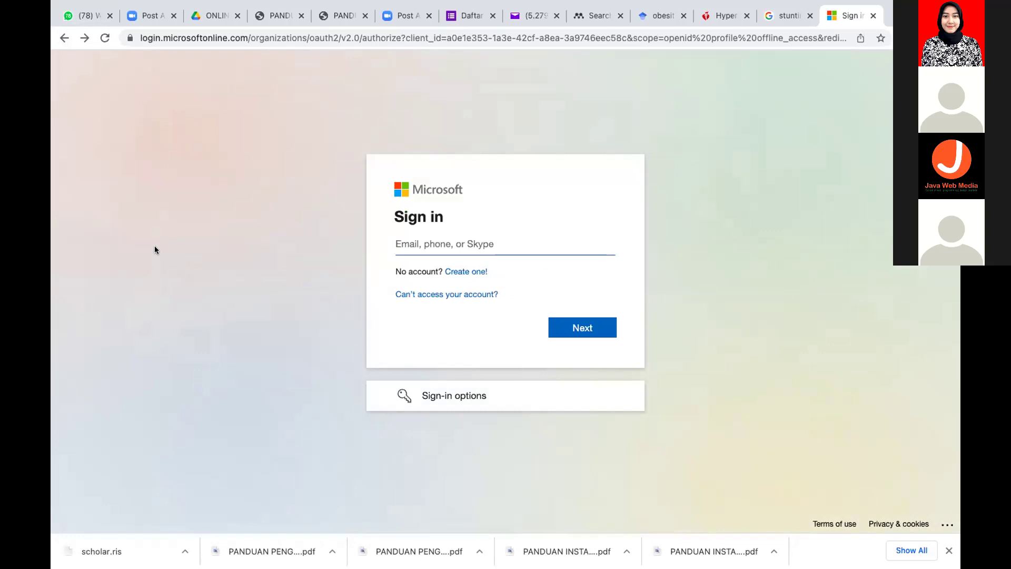
# Step: From Sign-in options, try signing in with a security key, then back out
pyautogui.click(443, 395)
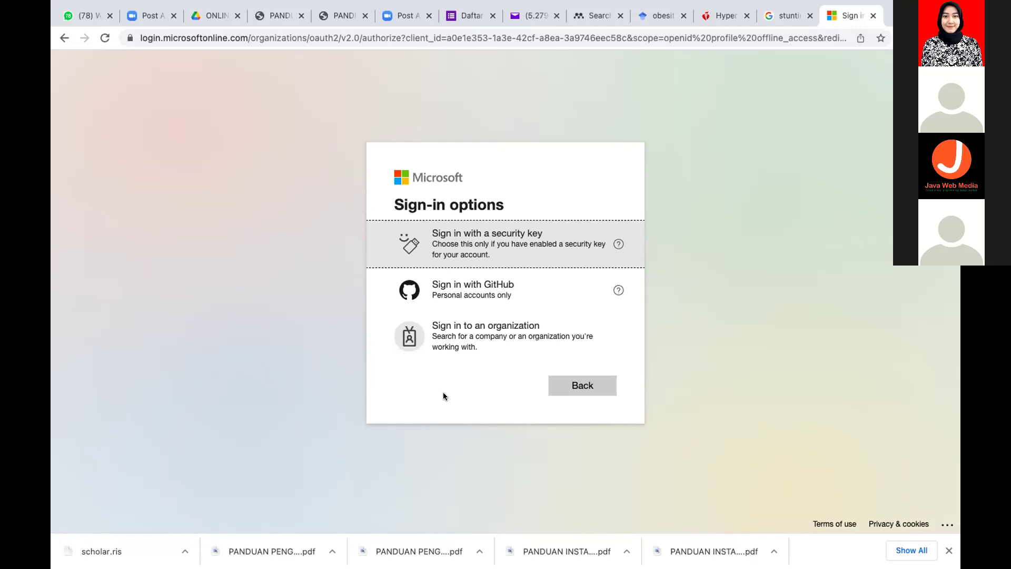
pyautogui.click(478, 247)
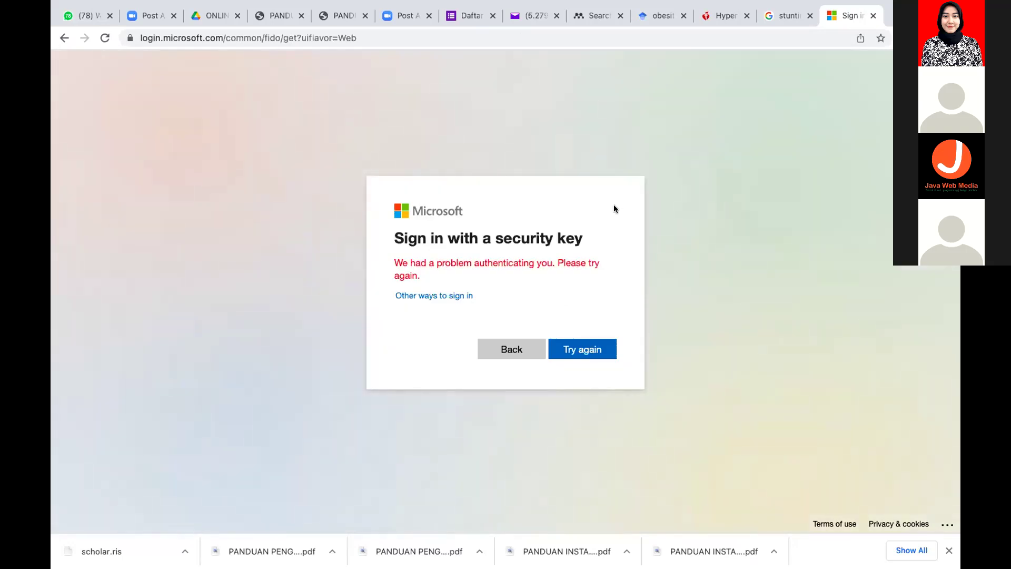
pyautogui.click(511, 348)
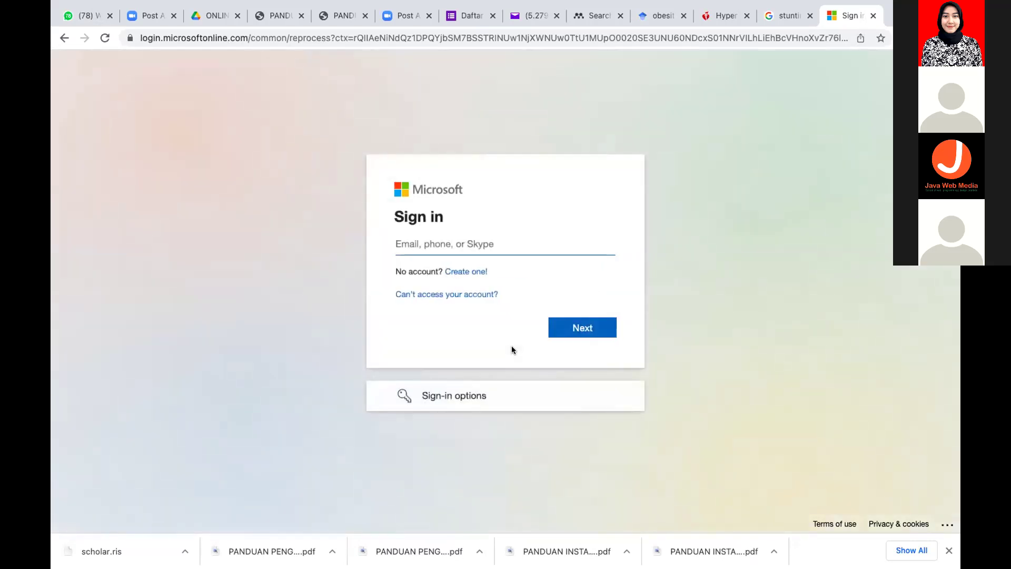
# Step: Try 'Sign in to an organization' with an email as the domain, then return to the options list
pyautogui.click(432, 394)
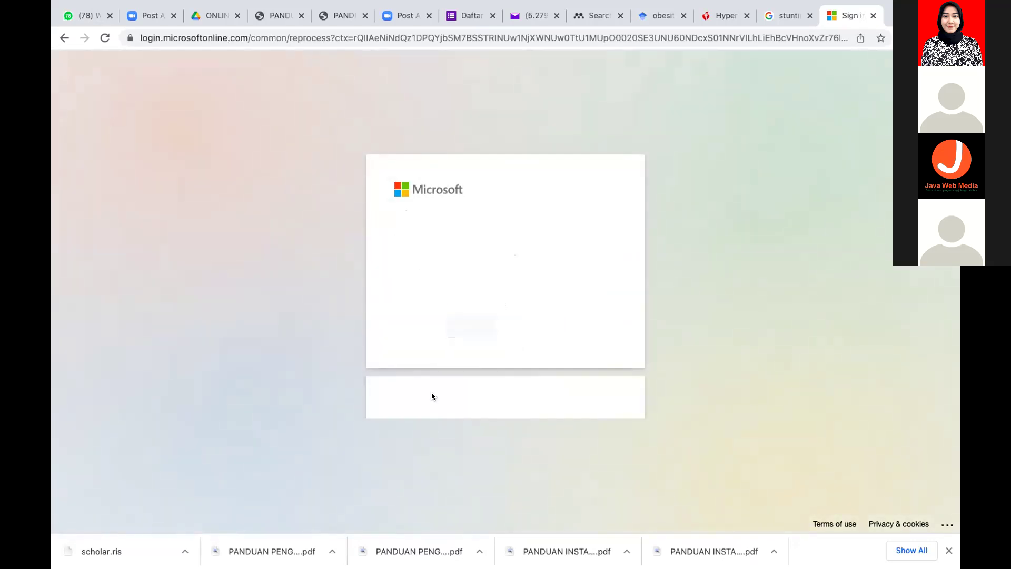
pyautogui.click(481, 341)
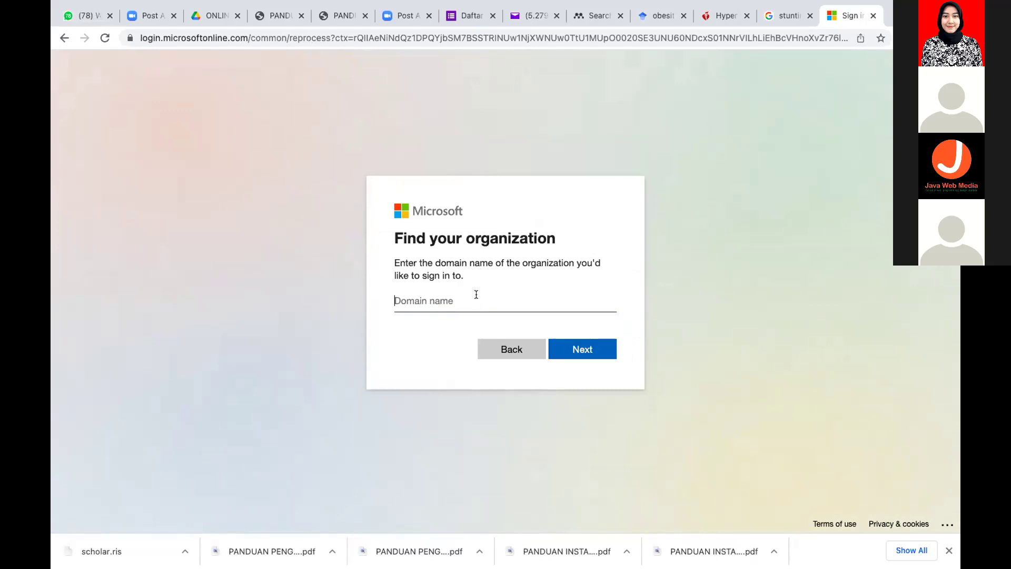
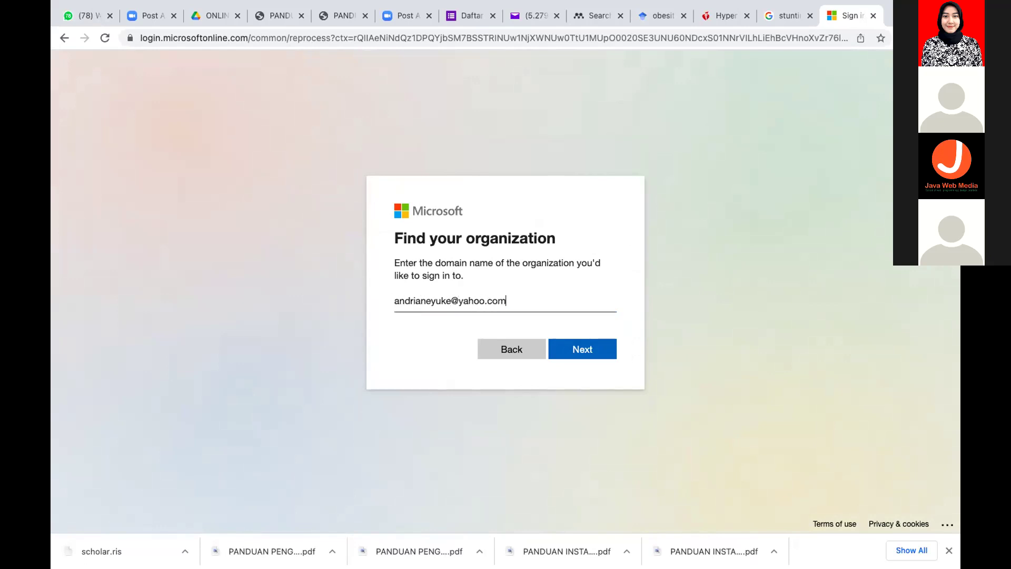
pyautogui.click(582, 351)
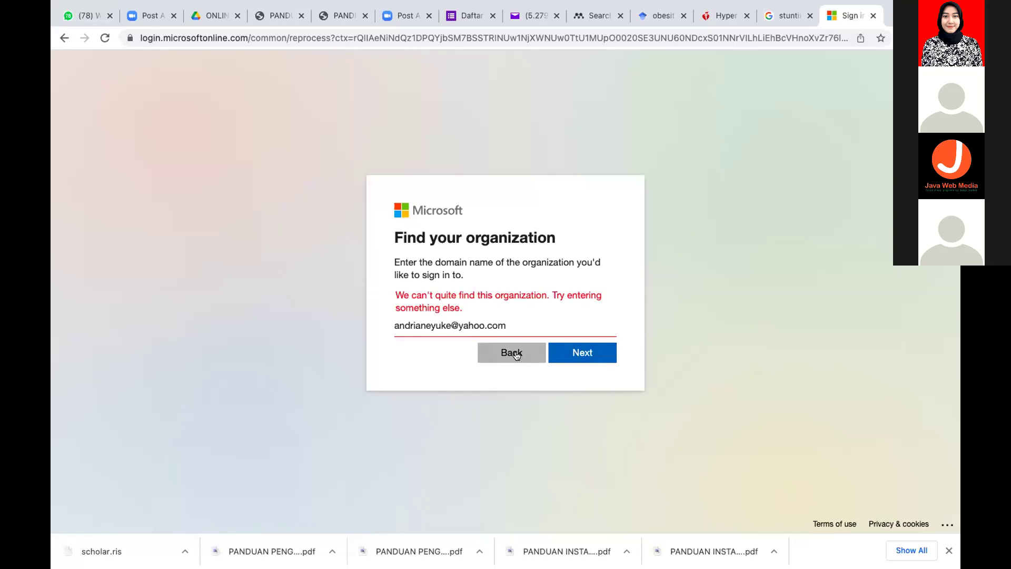
pyautogui.click(517, 355)
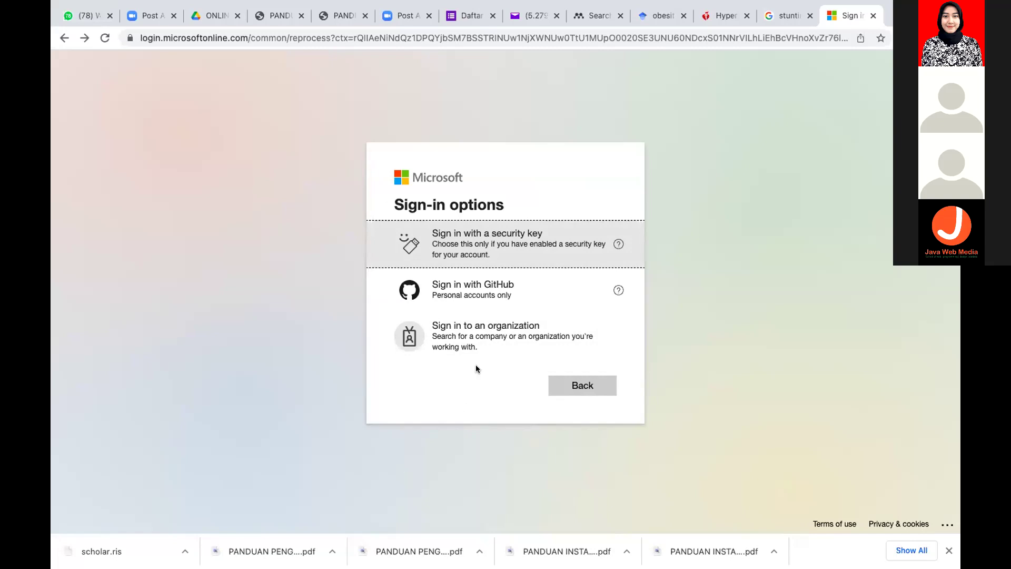
# Step: Back on the Sign in form, enter the account's Gmail address and continue to the password page
pyautogui.click(596, 384)
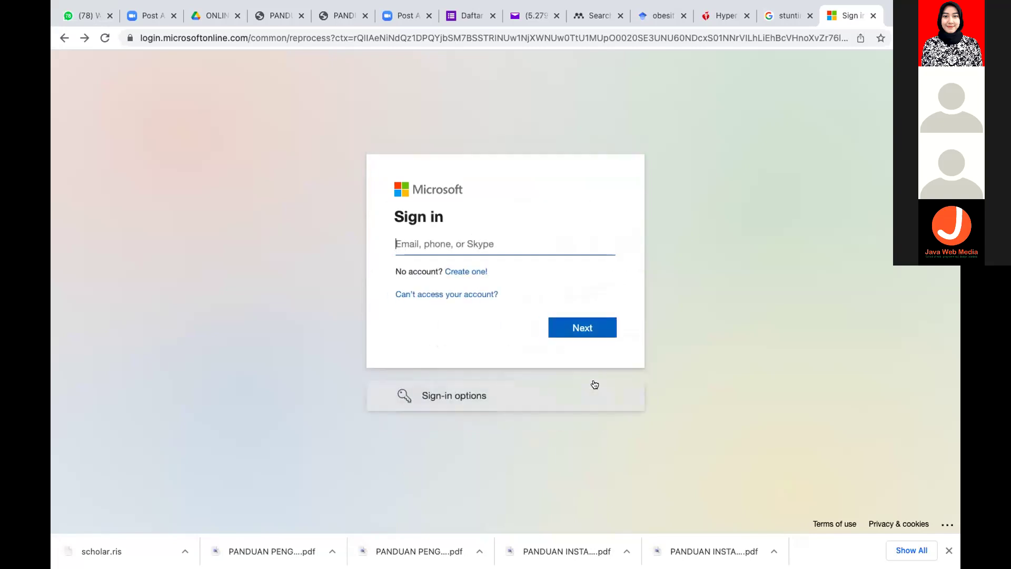
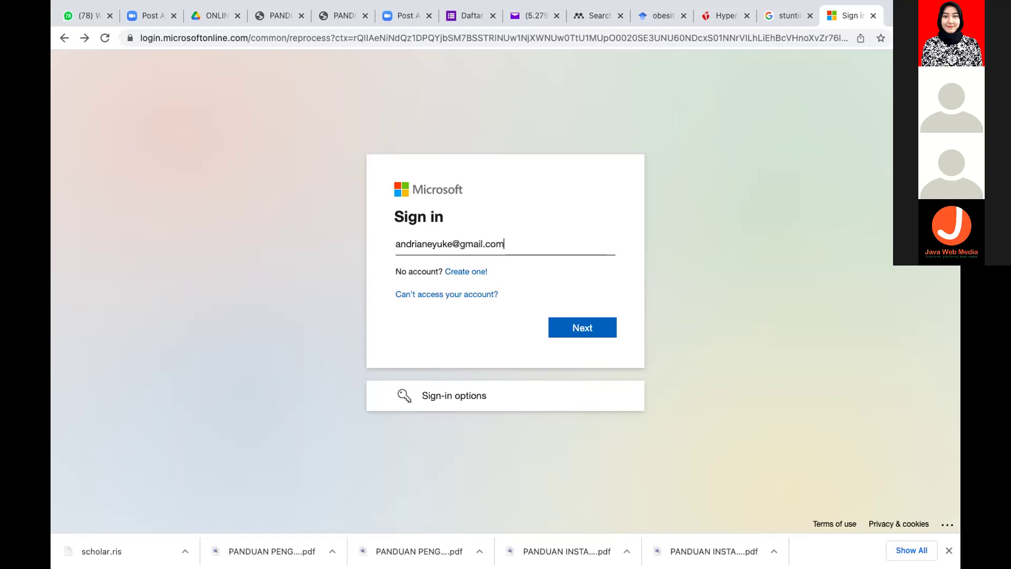
pyautogui.click(583, 329)
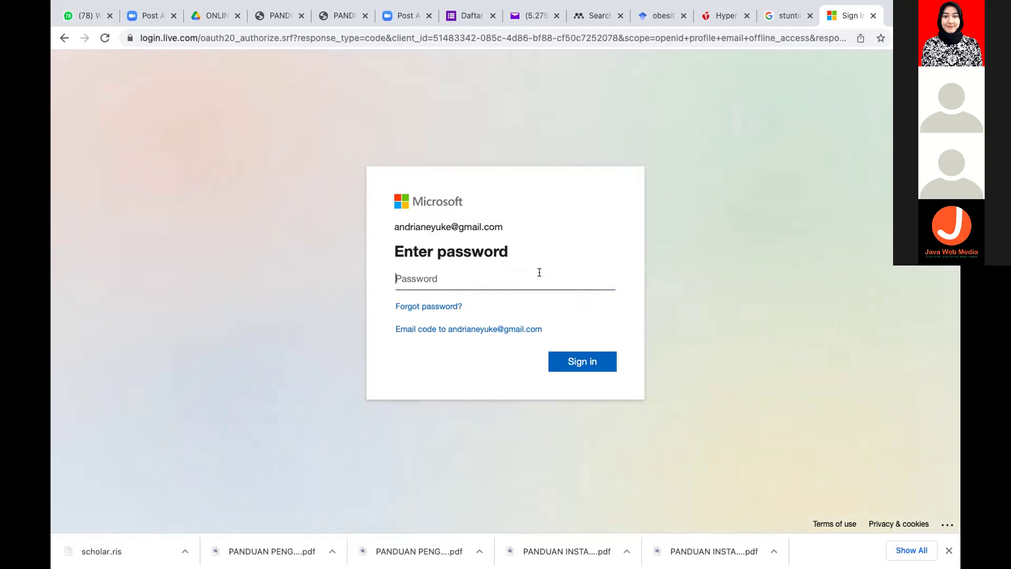
# Step: Enter the account password and sign in, retyping it after the incorrect-password error
pyautogui.write('••••••••')
pyautogui.click(585, 362)
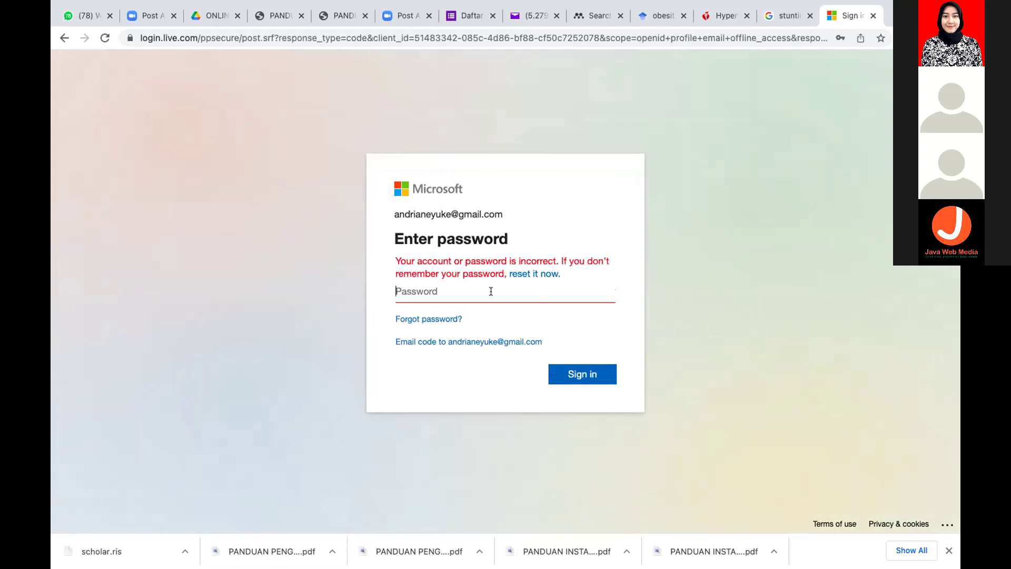
pyautogui.write('••••••••')
pyautogui.click(569, 373)
# Step: Go back twice to a fresh password page and retry the password, submitting it twice more
pyautogui.click(63, 38)
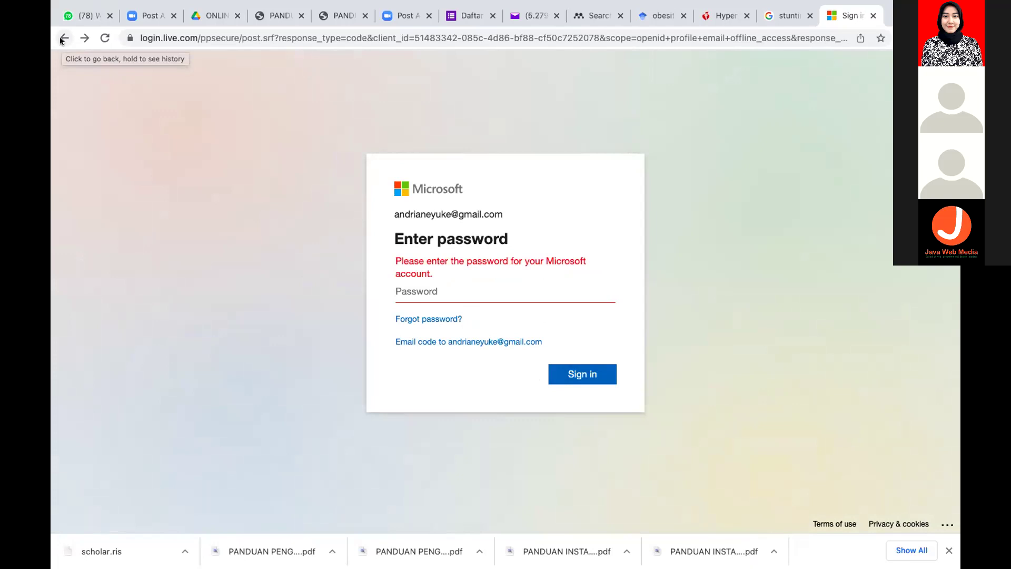
pyautogui.click(63, 38)
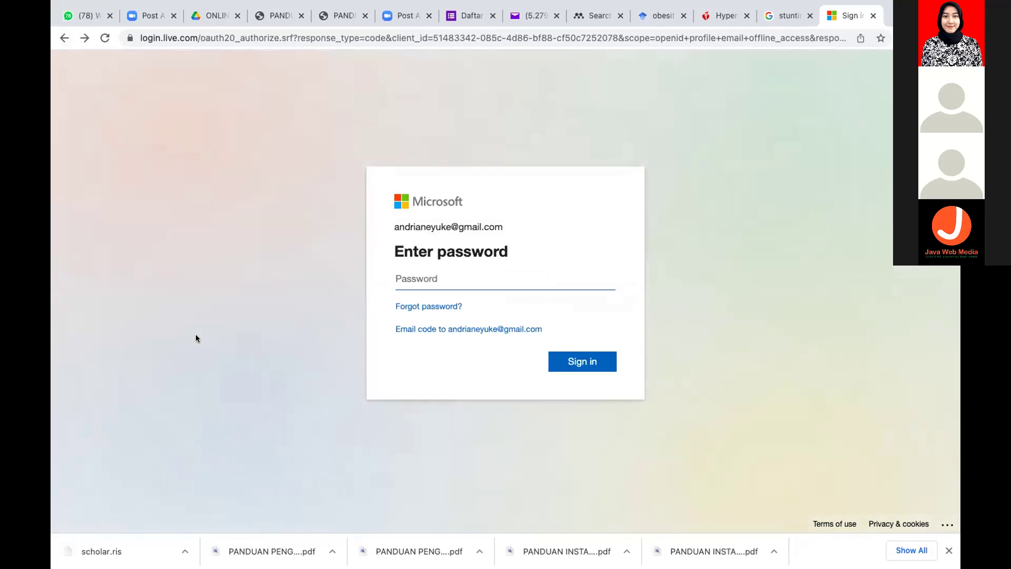
pyautogui.click(432, 280)
pyautogui.write('••••')
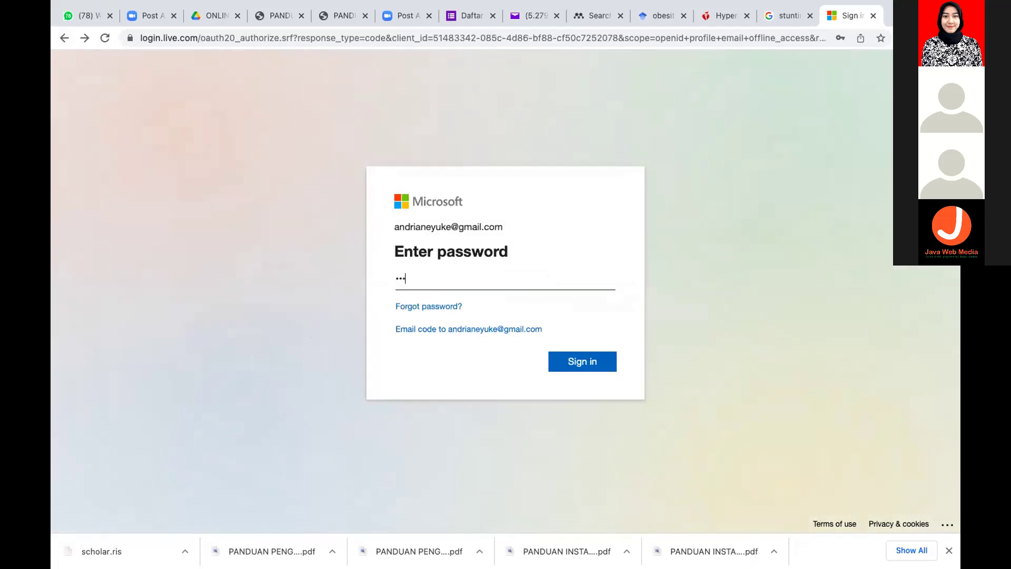
pyautogui.press('BackSpace')
pyautogui.press('BackSpace')
pyautogui.press('BackSpace')
pyautogui.press('BackSpace')
pyautogui.write('••••••••••••••••••••')
pyautogui.click(571, 363)
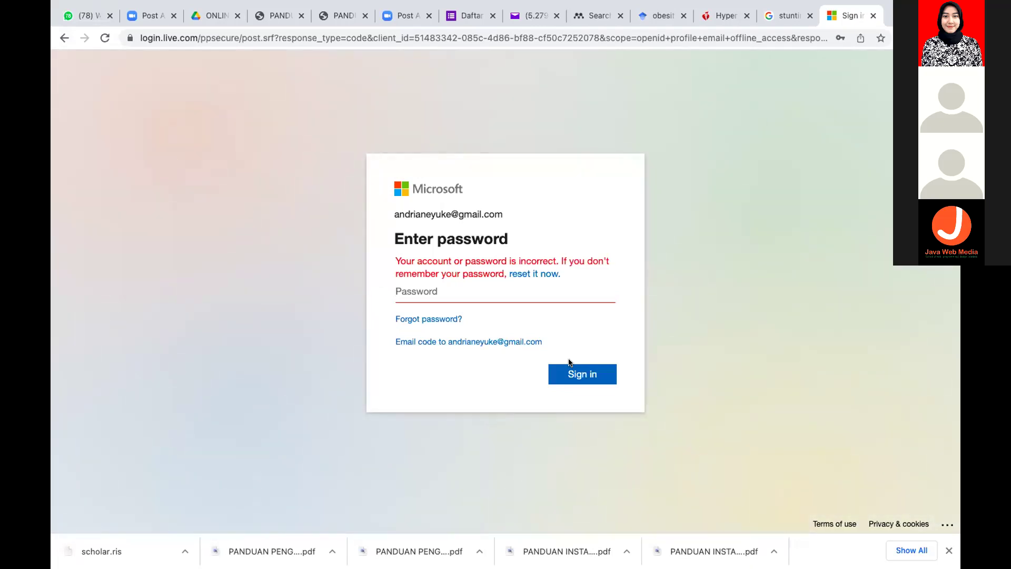
pyautogui.write('••••••••')
pyautogui.click(582, 373)
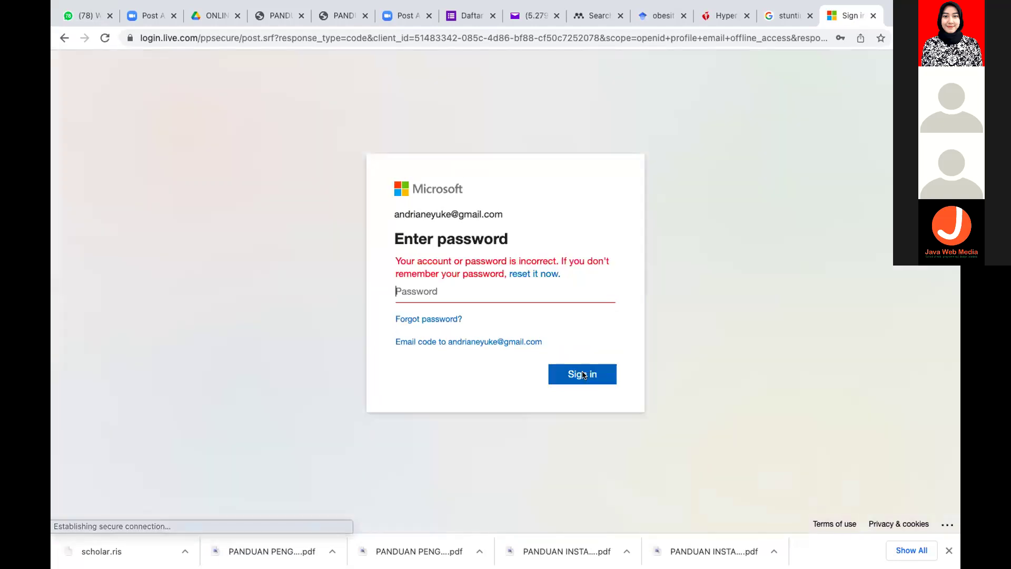
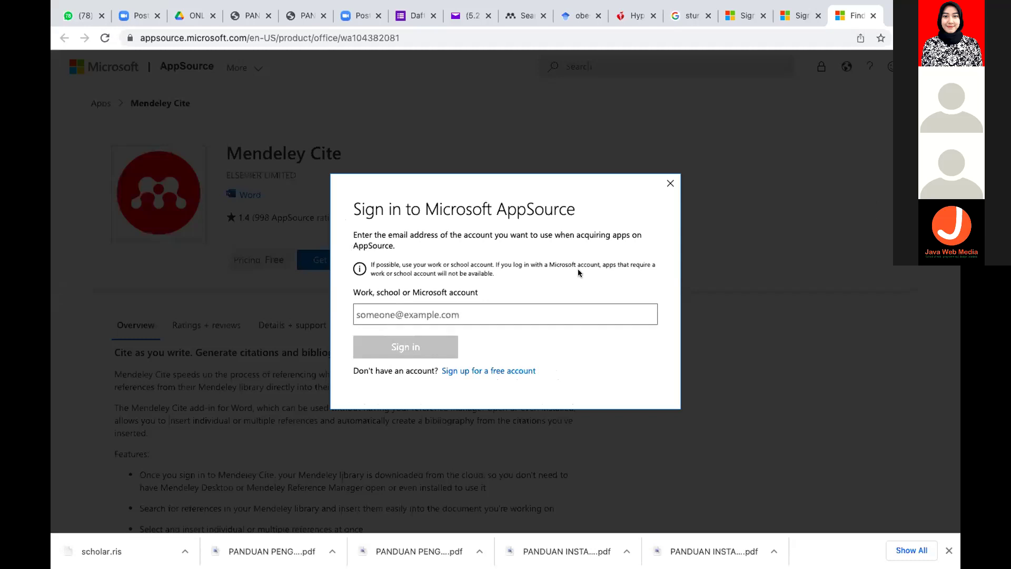
# Step: Enter the Microsoft account e-mail address, fixing a typo, and submit it to sign in
pyautogui.click(385, 313)
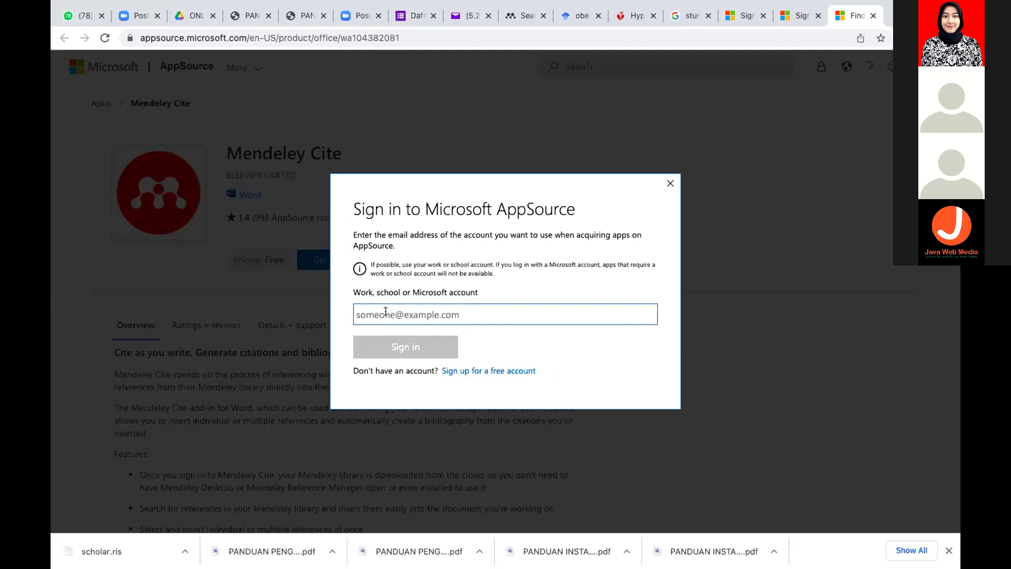
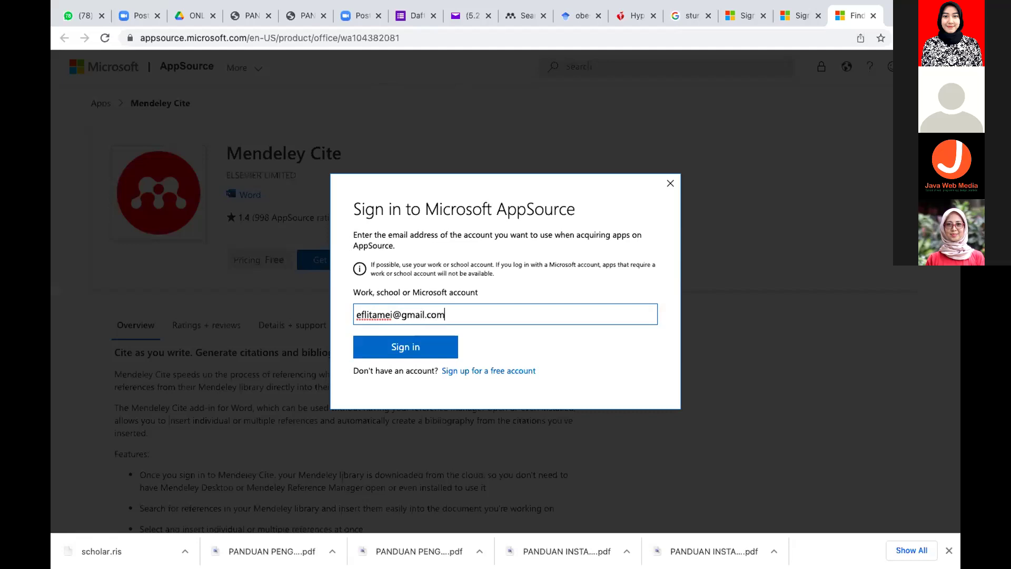
pyautogui.click(404, 348)
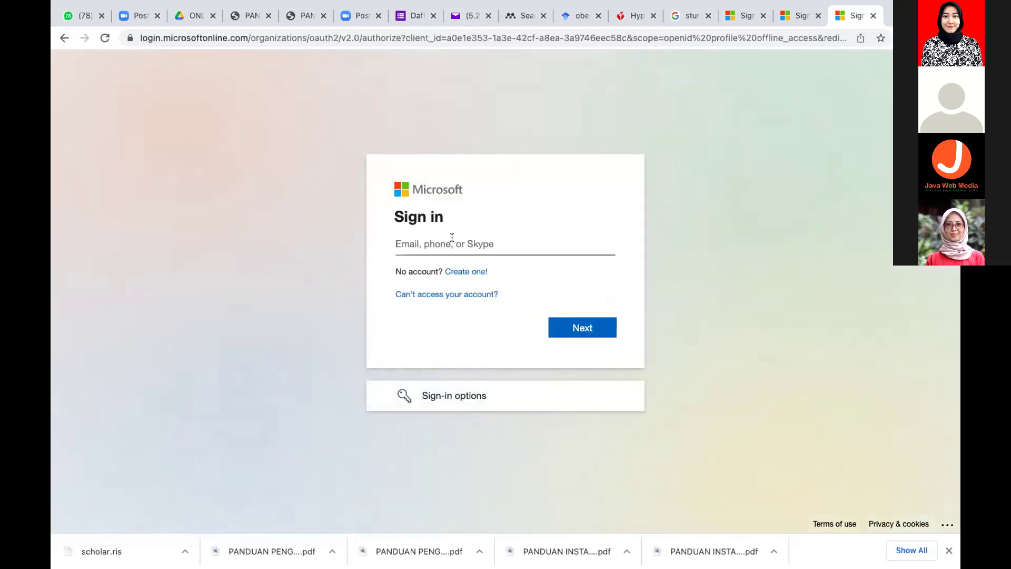
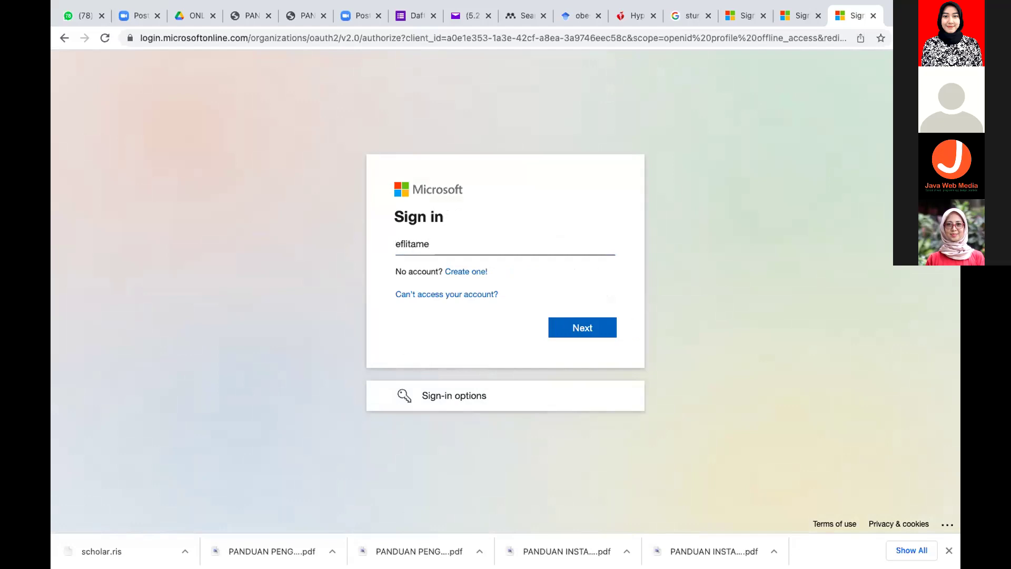
# Step: Sign in with the account e-mail and password on the Microsoft login page
pyautogui.click(580, 328)
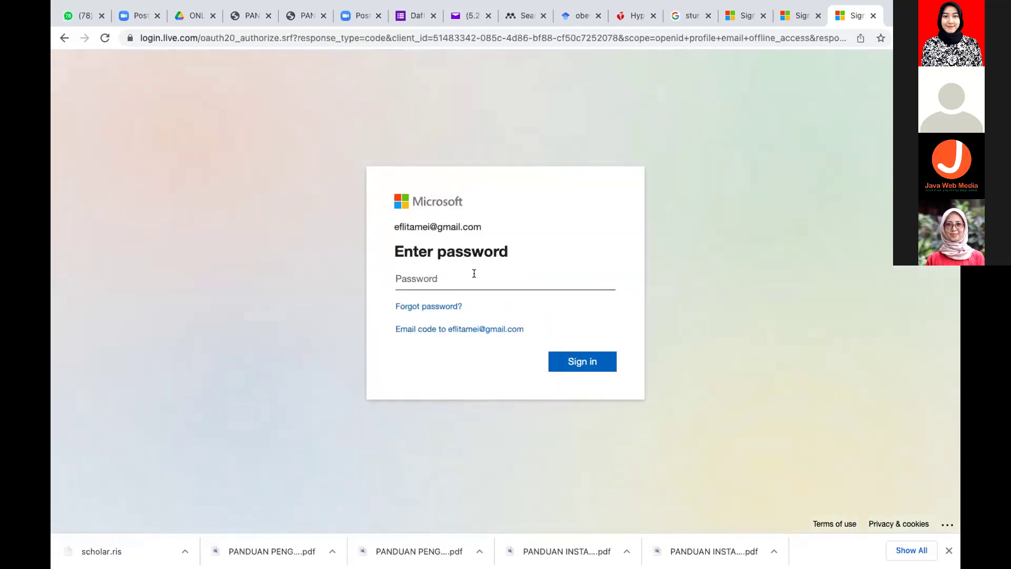
pyautogui.write('••••••••••')
pyautogui.click(576, 363)
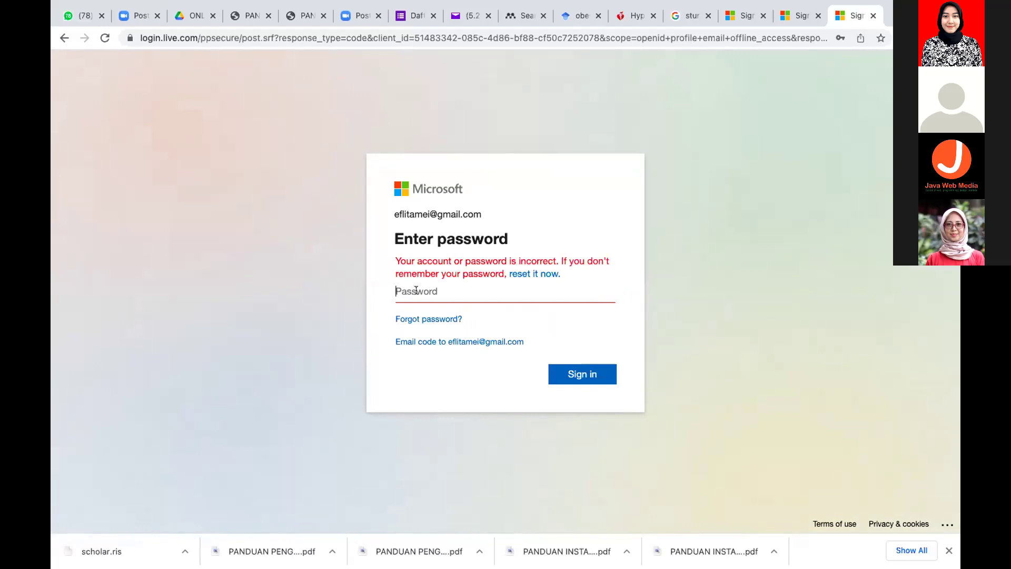
# Step: After the incorrect-password error, re-enter the correct password and sign in again
pyautogui.write('••••')
pyautogui.press('BackSpace')
pyautogui.press('BackSpace')
pyautogui.press('BackSpace')
pyautogui.press('BackSpace')
pyautogui.write('••••••••')
pyautogui.click(569, 368)
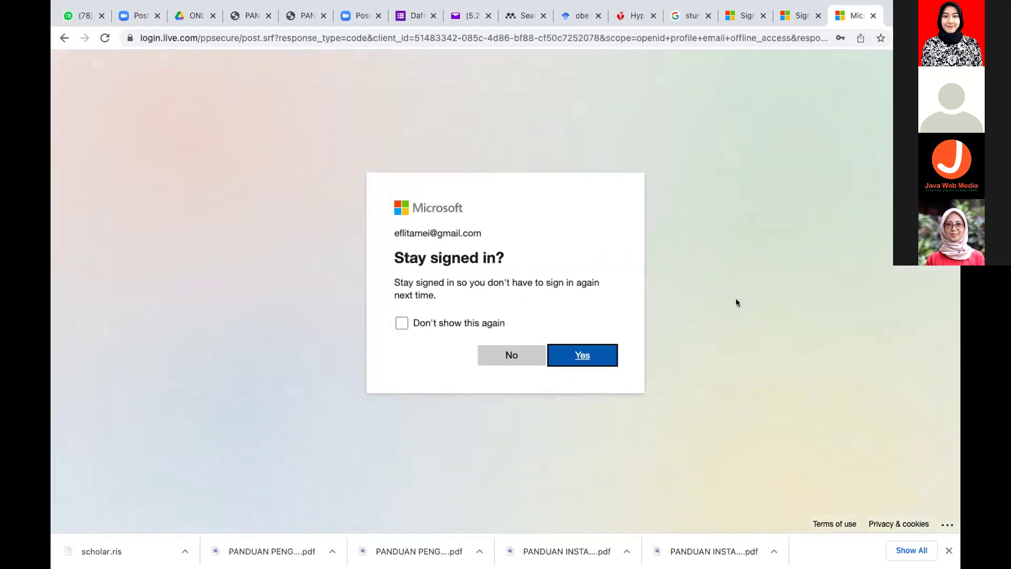
# Step: Stay signed in, get the Mendeley Cite add-in, and accept the sharing consent to continue
pyautogui.click(582, 357)
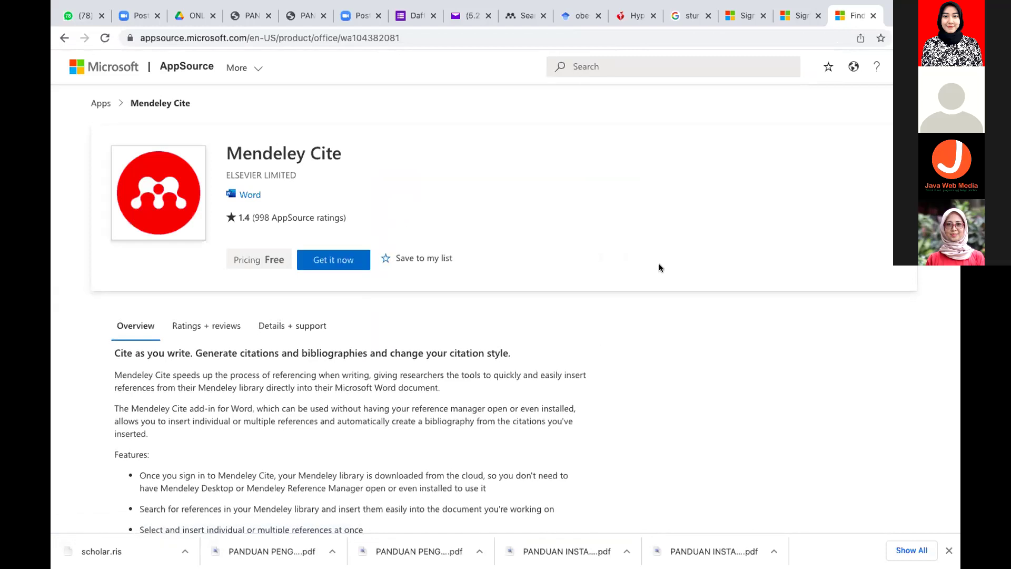
pyautogui.click(331, 259)
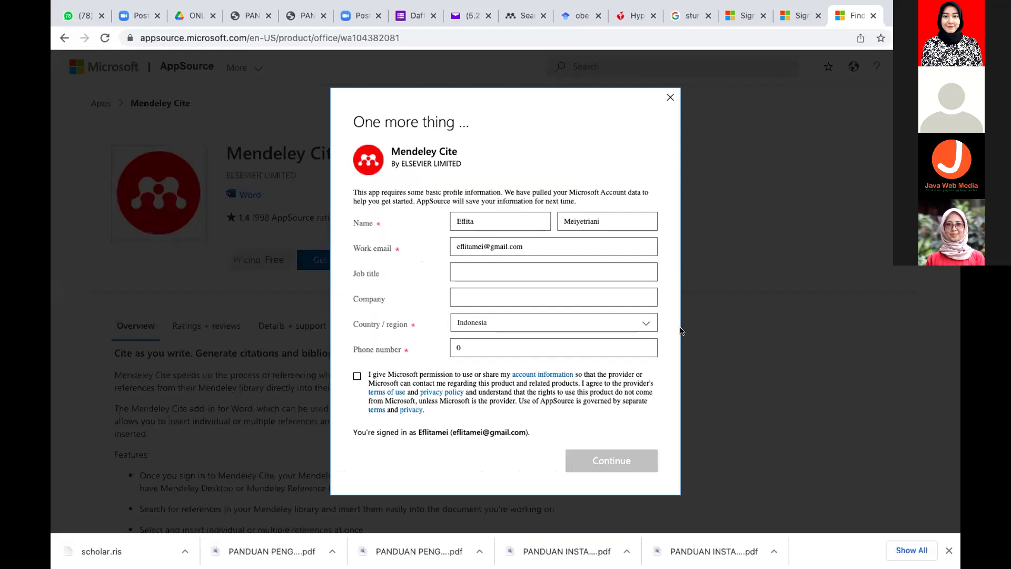
pyautogui.click(356, 376)
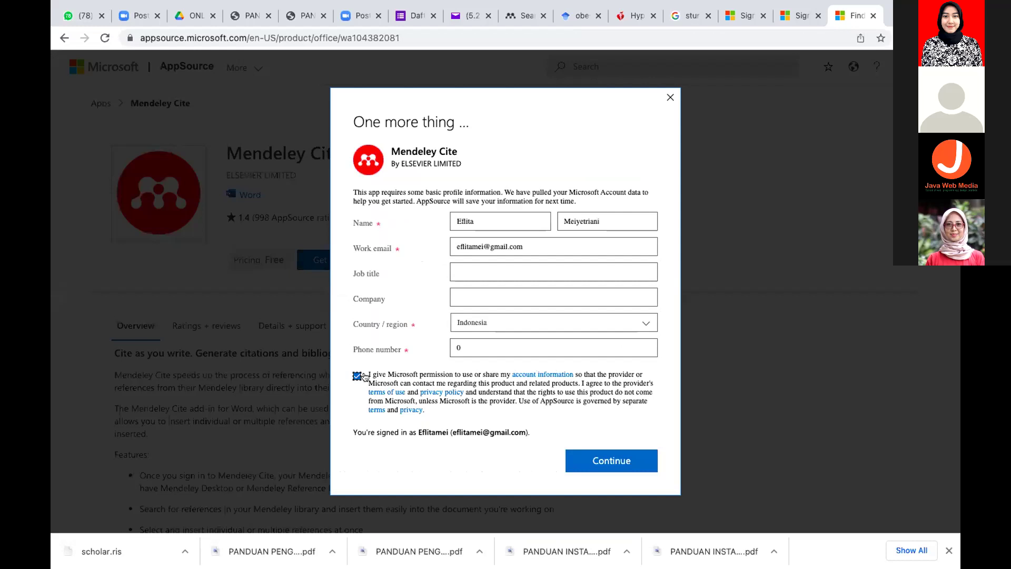
pyautogui.click(612, 461)
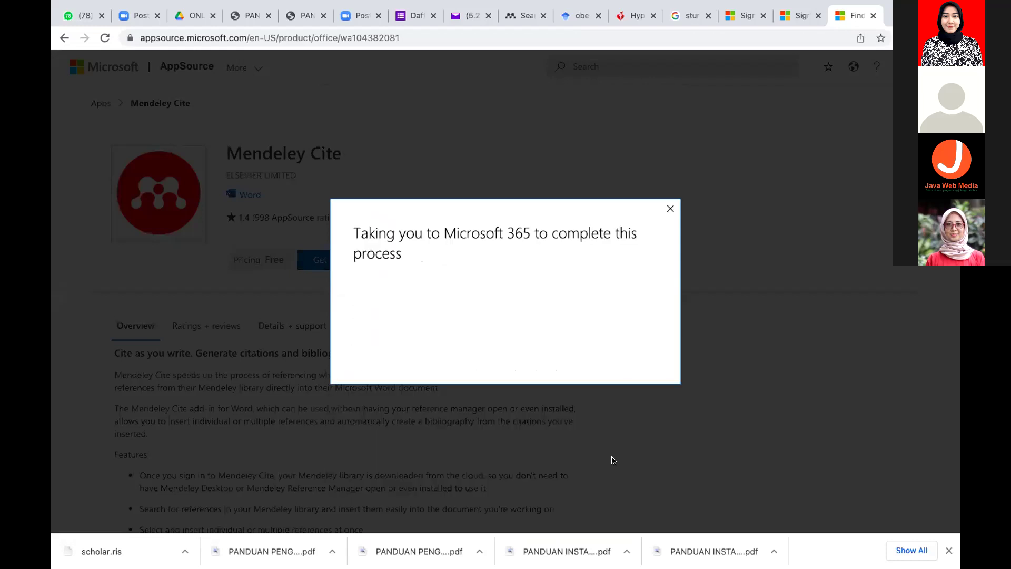
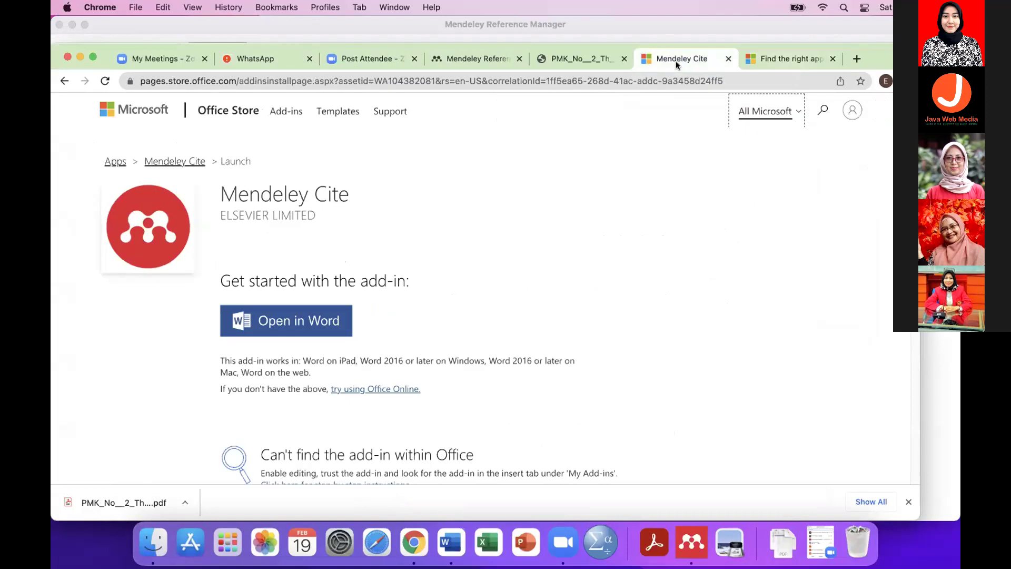
# Step: Go to mendeley.com, open the Library, and sign out from the profile menu
pyautogui.click(513, 81)
pyautogui.write('mendeley.com')
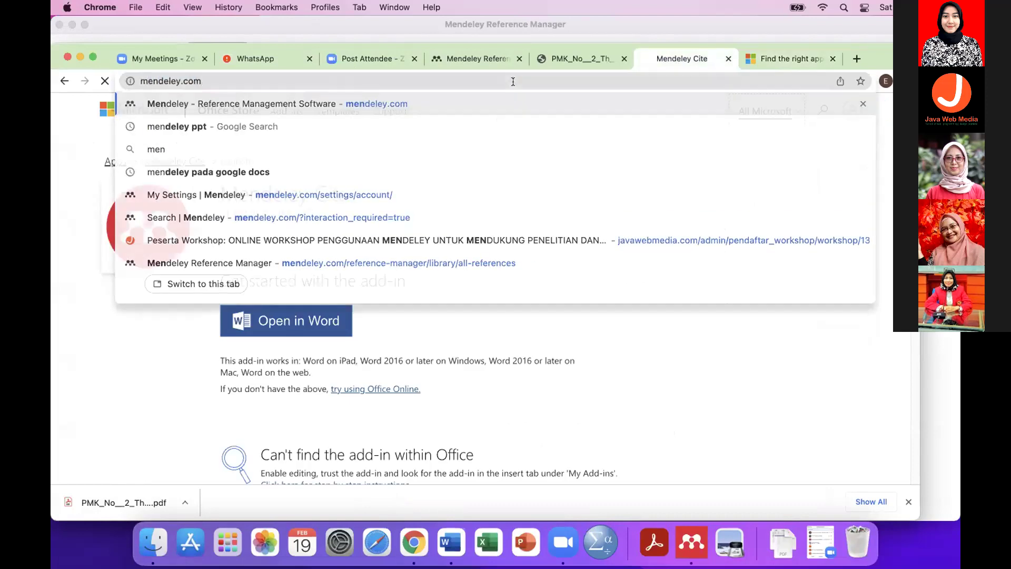
pyautogui.press('Return')
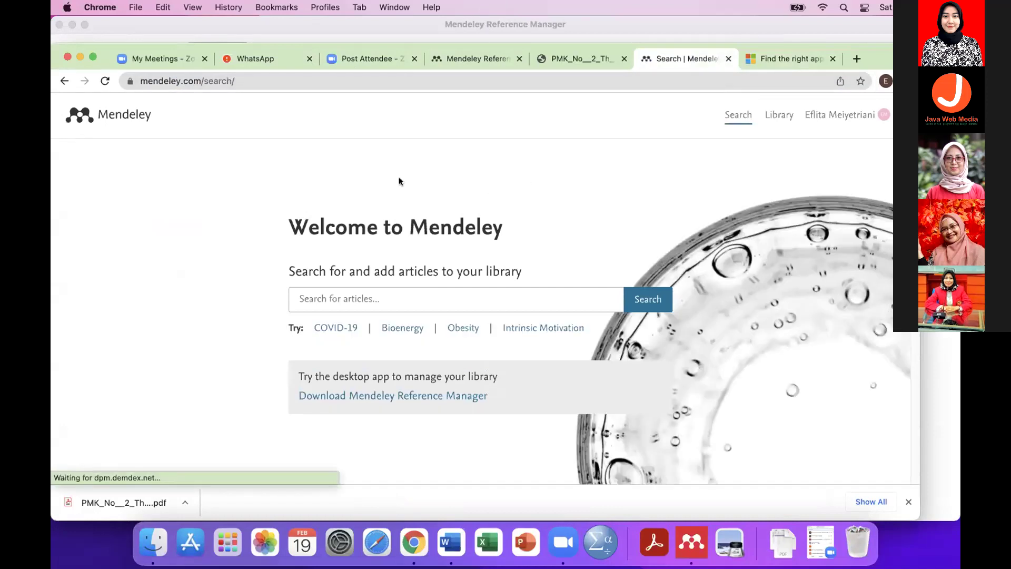
pyautogui.click(779, 115)
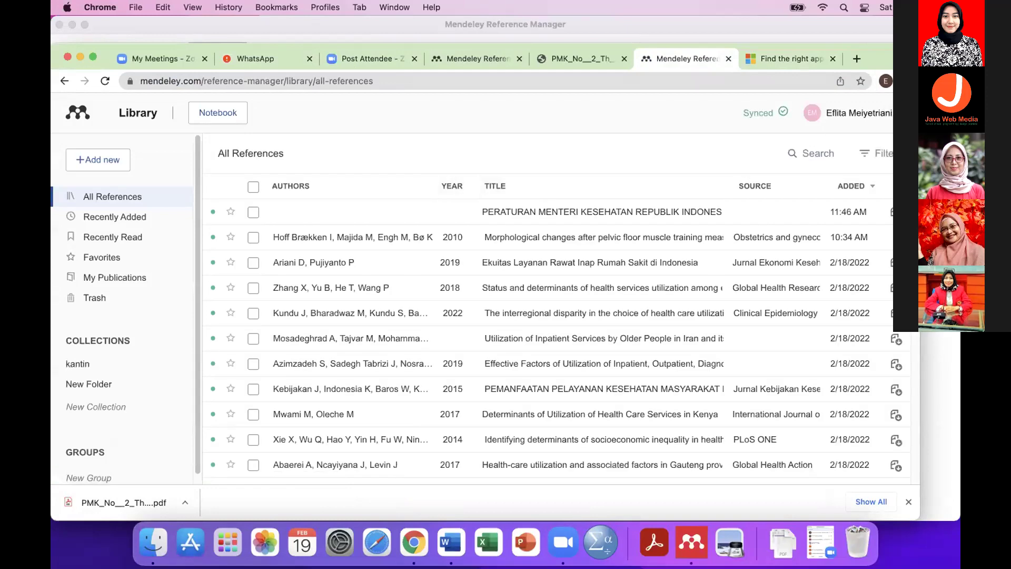
pyautogui.click(858, 112)
pyautogui.click(861, 267)
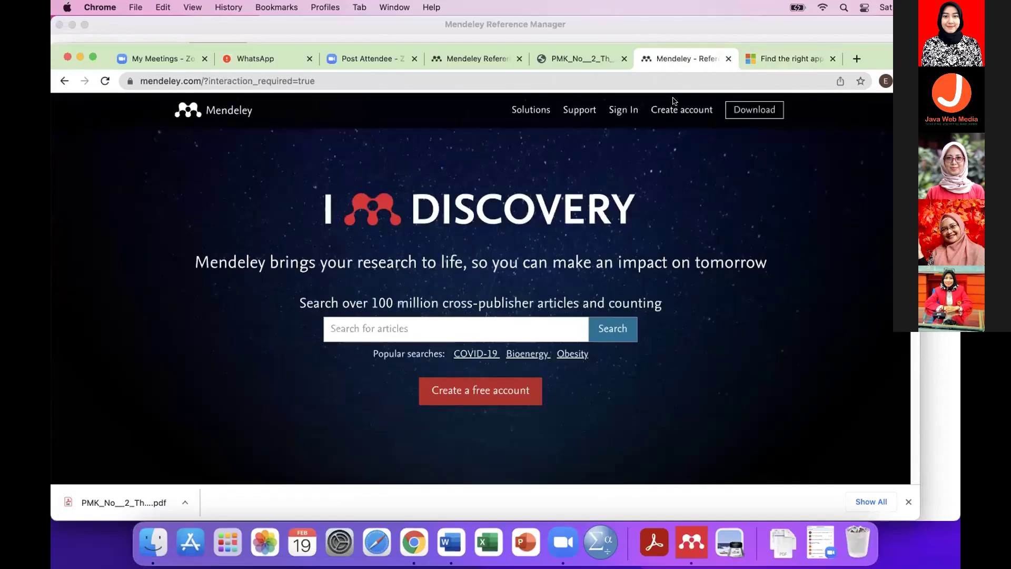
# Step: Sign in with the account password, Stay signed in unchecked, declining password saving, then open Library
pyautogui.click(622, 111)
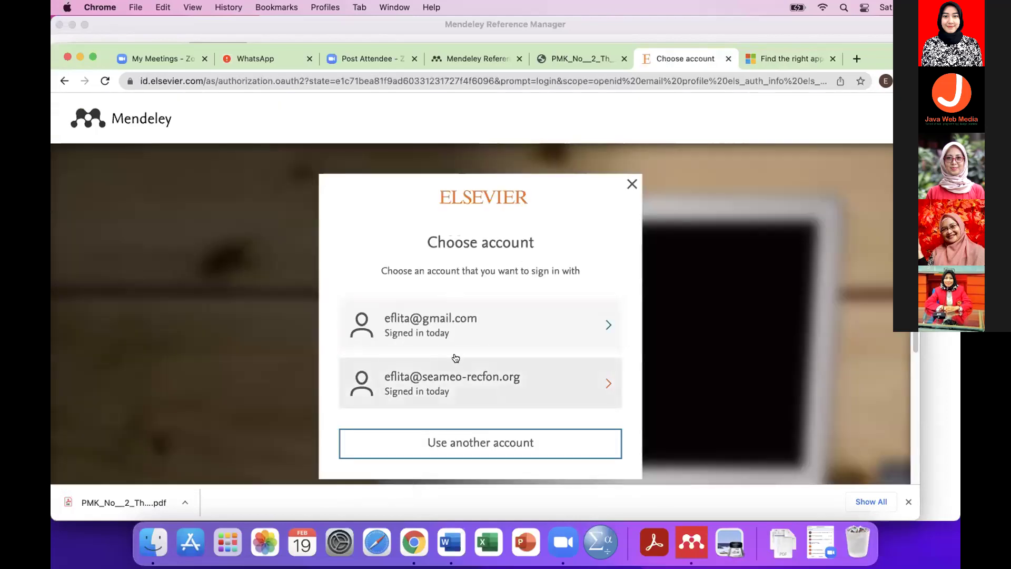
pyautogui.click(455, 324)
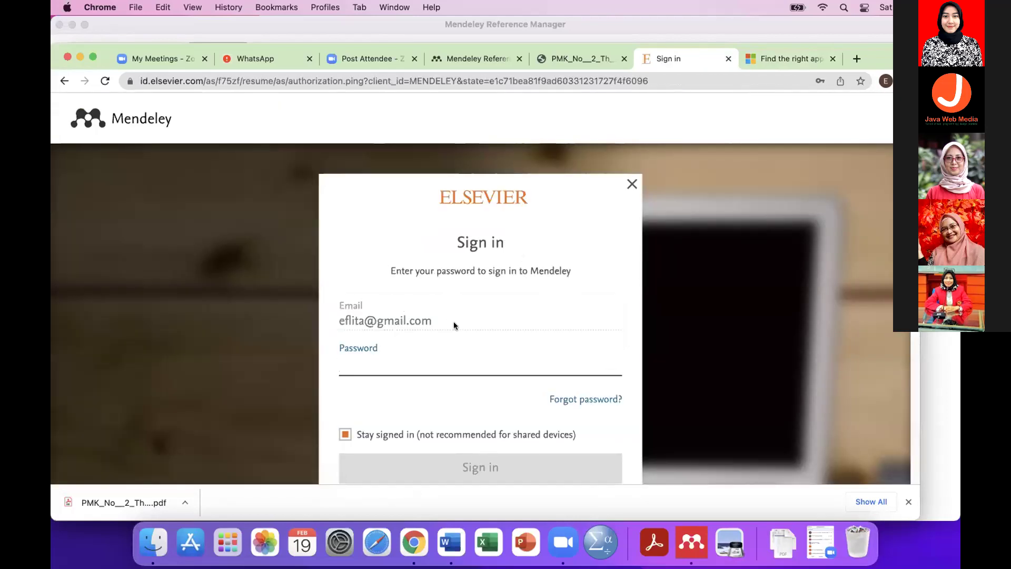
pyautogui.write('••••••••••')
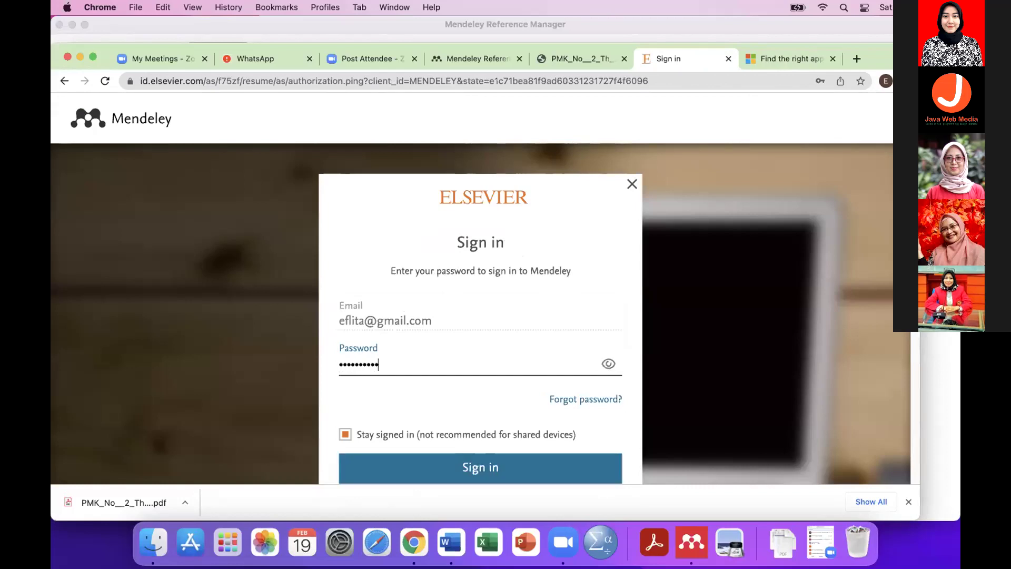
pyautogui.click(339, 434)
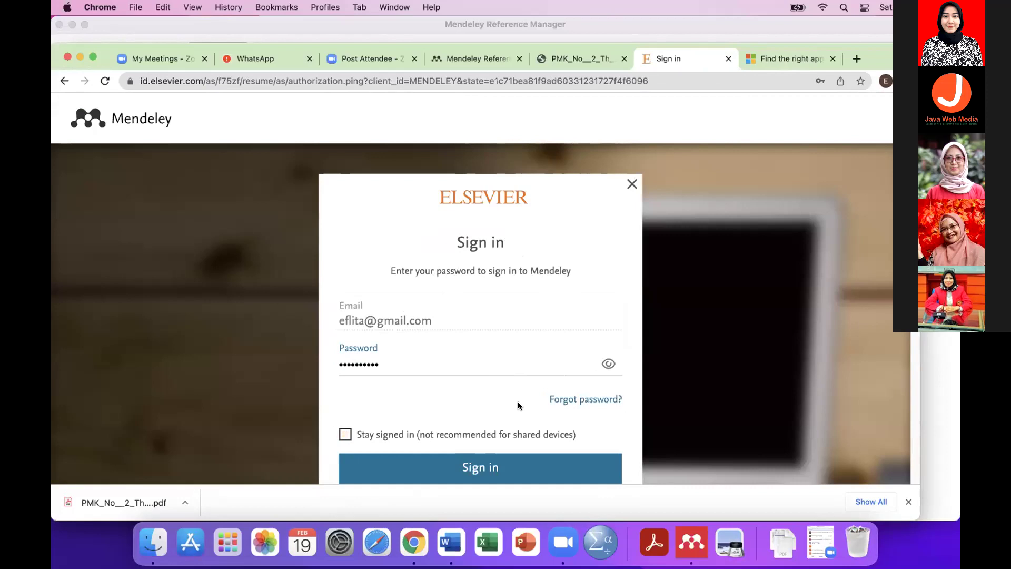
pyautogui.click(609, 364)
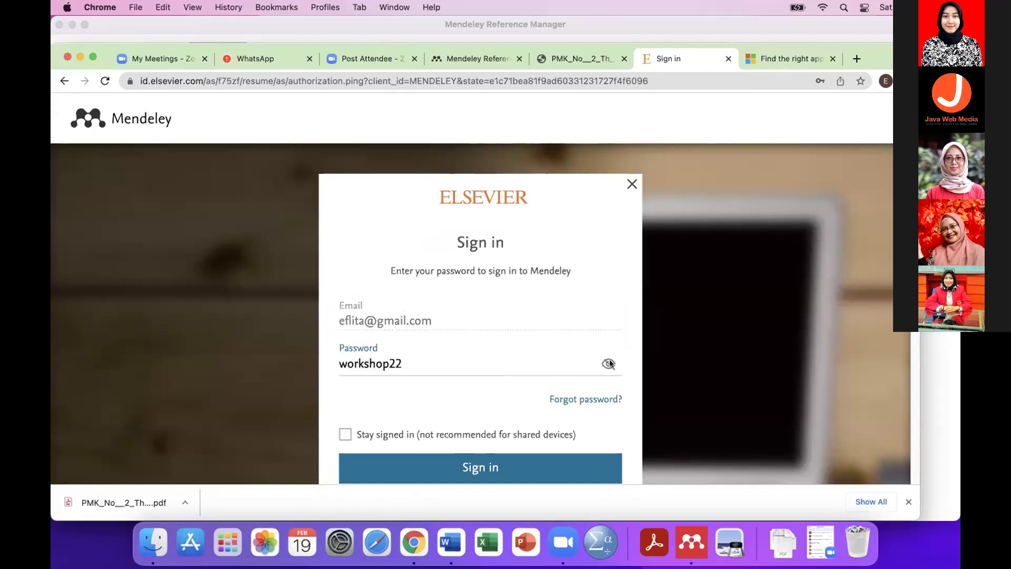
pyautogui.click(457, 463)
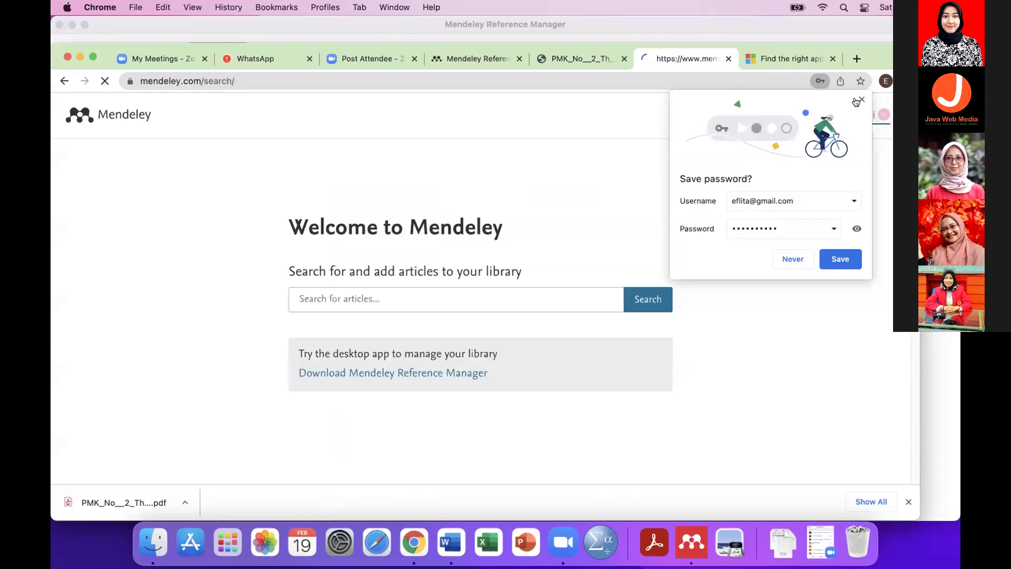
pyautogui.click(861, 98)
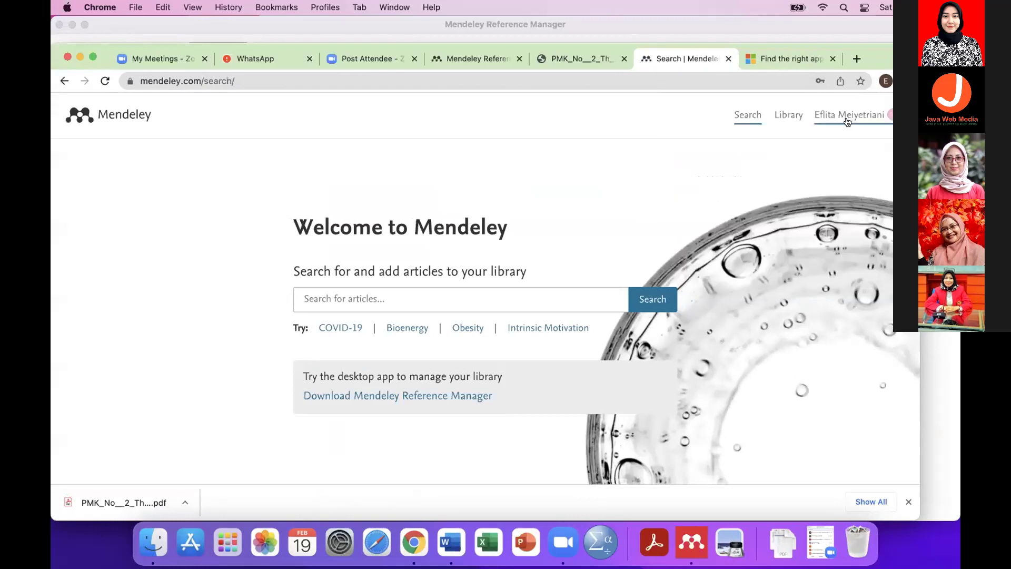
pyautogui.click(785, 118)
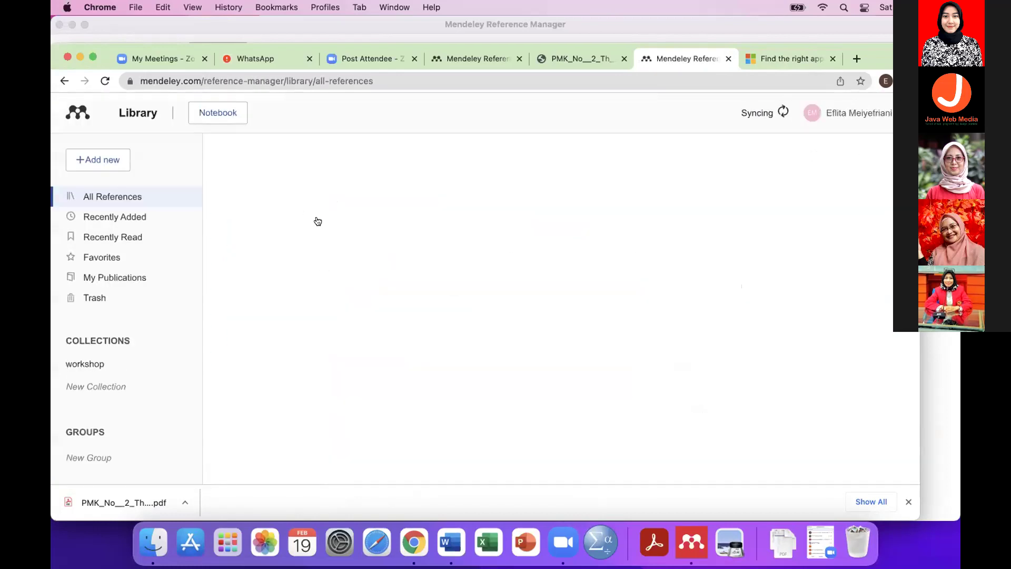
pyautogui.click(90, 162)
pyautogui.click(92, 199)
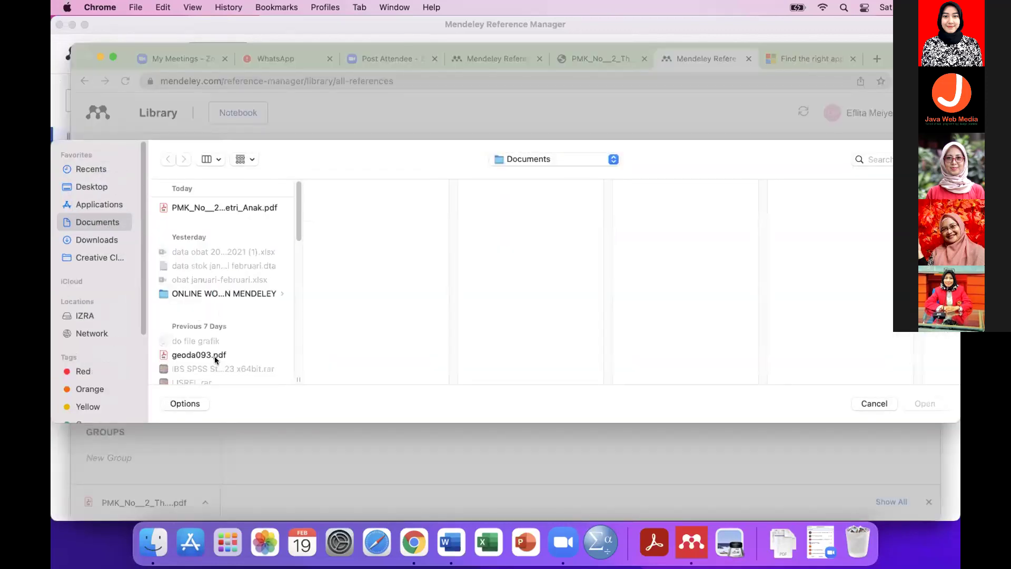
pyautogui.moveTo(298, 230)
pyautogui.mouseDown()
pyautogui.moveTo(298, 285)
pyautogui.moveTo(299, 220)
pyautogui.mouseUp()
pyautogui.click(99, 238)
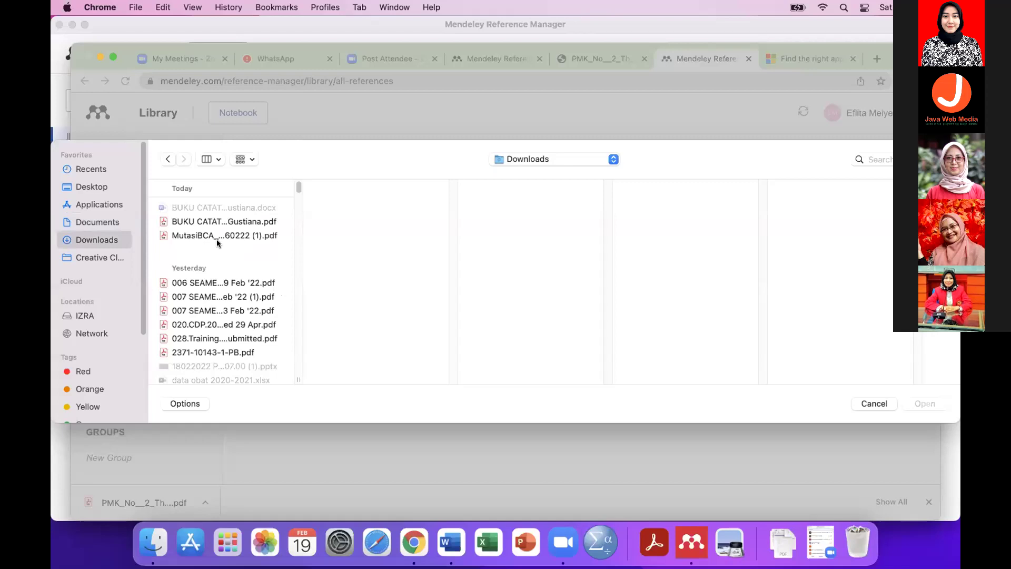
pyautogui.click(230, 352)
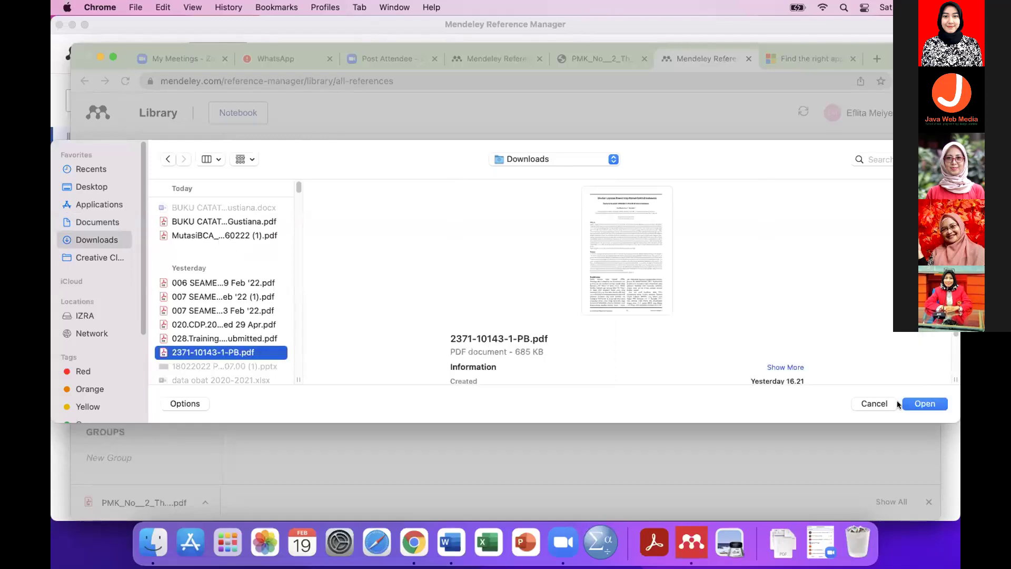
pyautogui.click(917, 403)
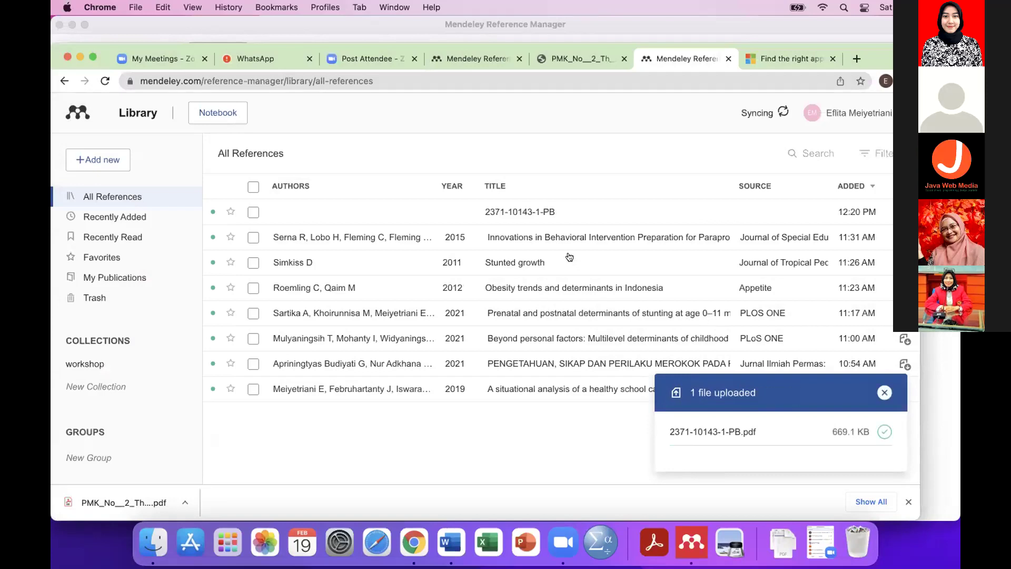
pyautogui.click(884, 393)
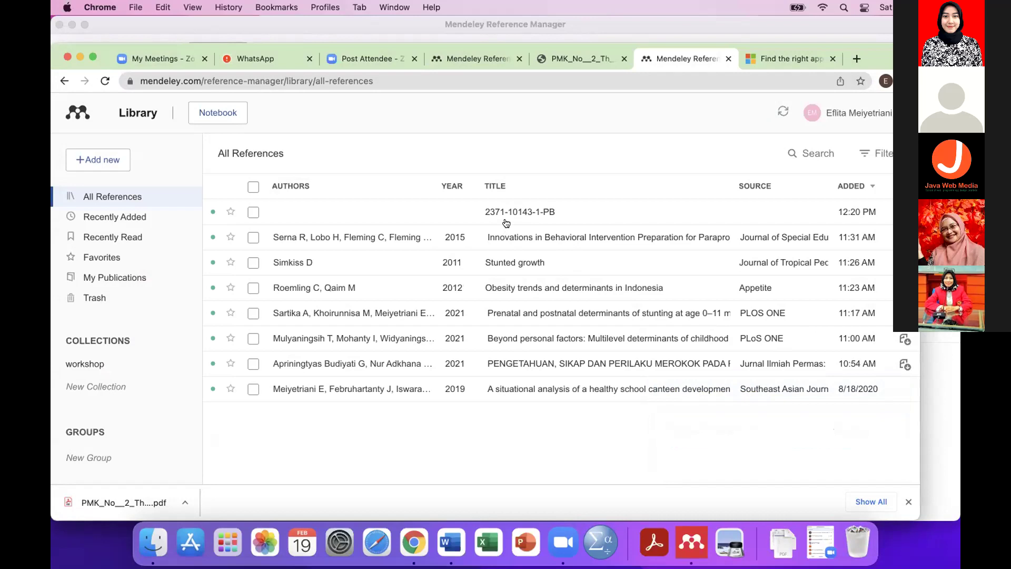
# Step: Bring up the maximized Word document and keep APA as the bibliography style
pyautogui.click(451, 545)
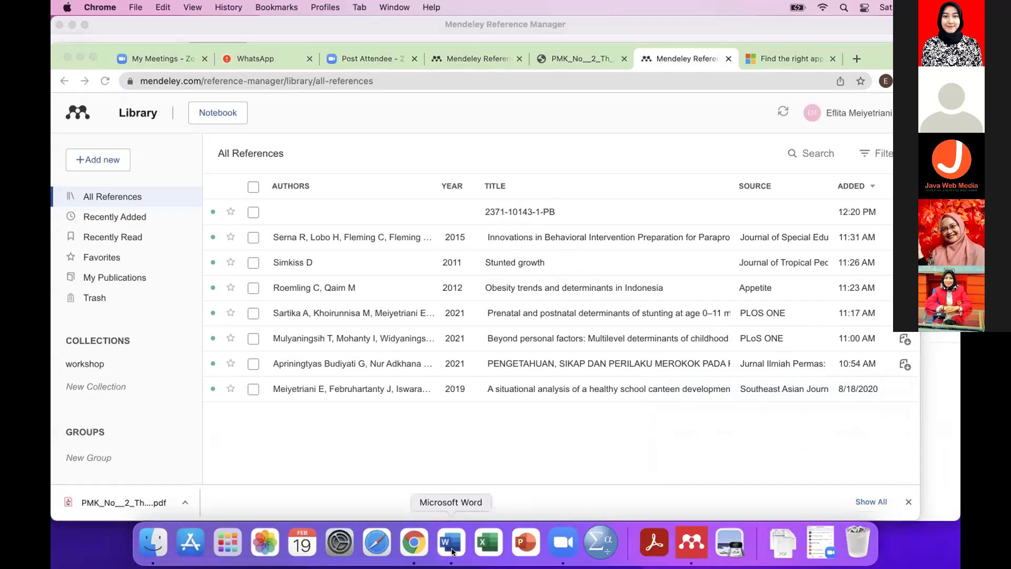
pyautogui.click(143, 114)
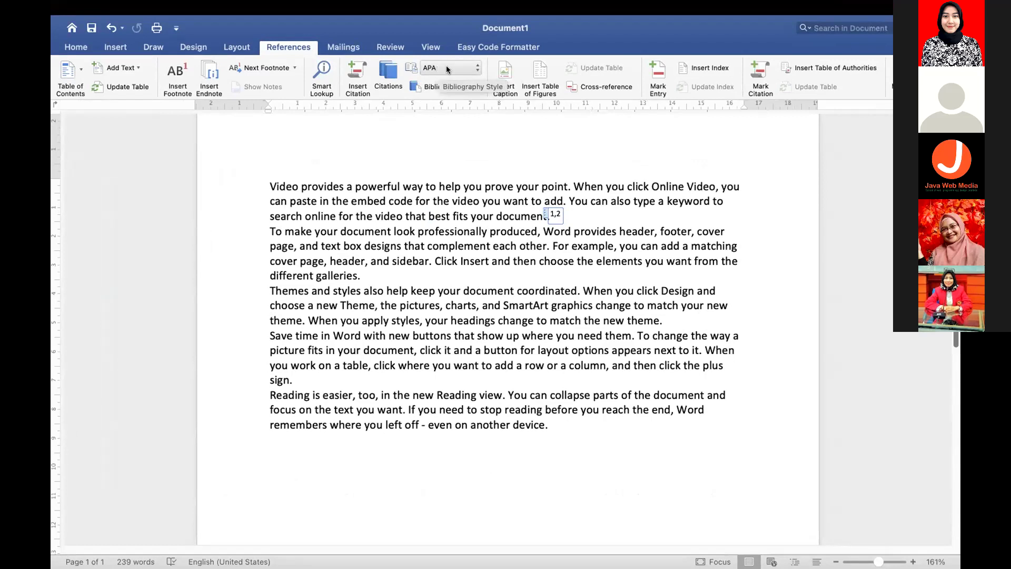
pyautogui.click(474, 70)
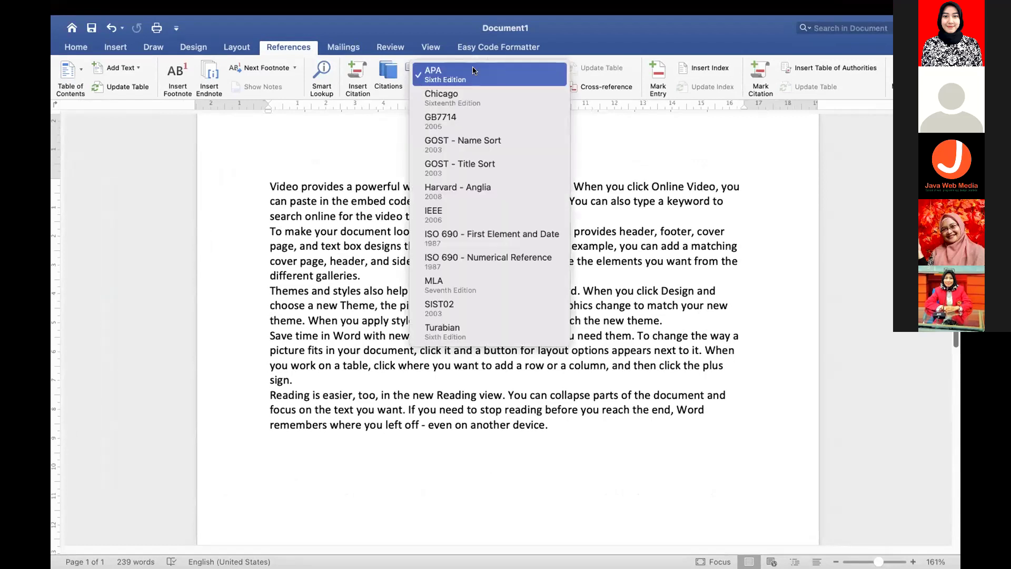
pyautogui.click(472, 70)
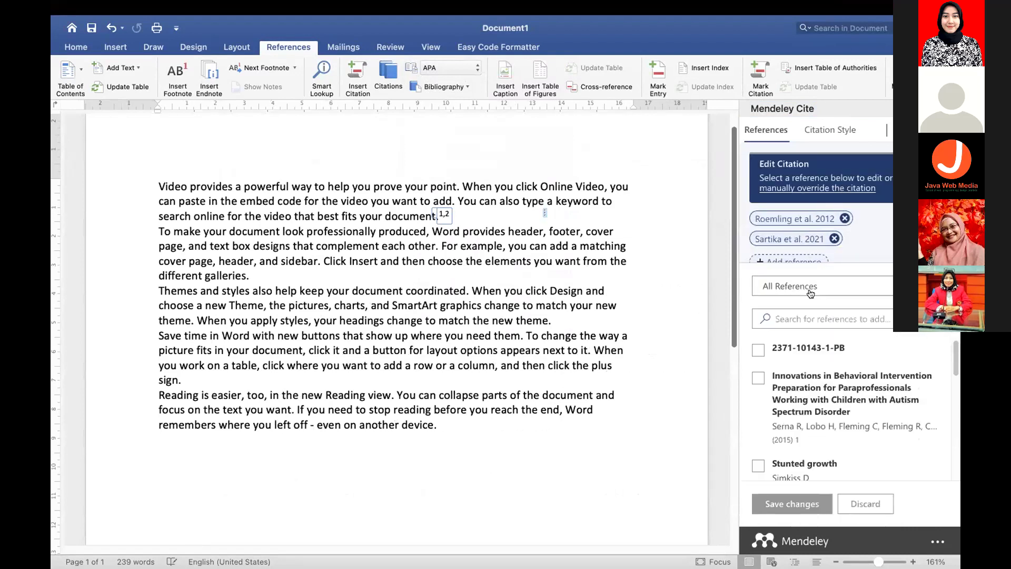
# Step: Apply American Psychological Association as the Mendeley Cite citation style to the document
pyautogui.click(826, 135)
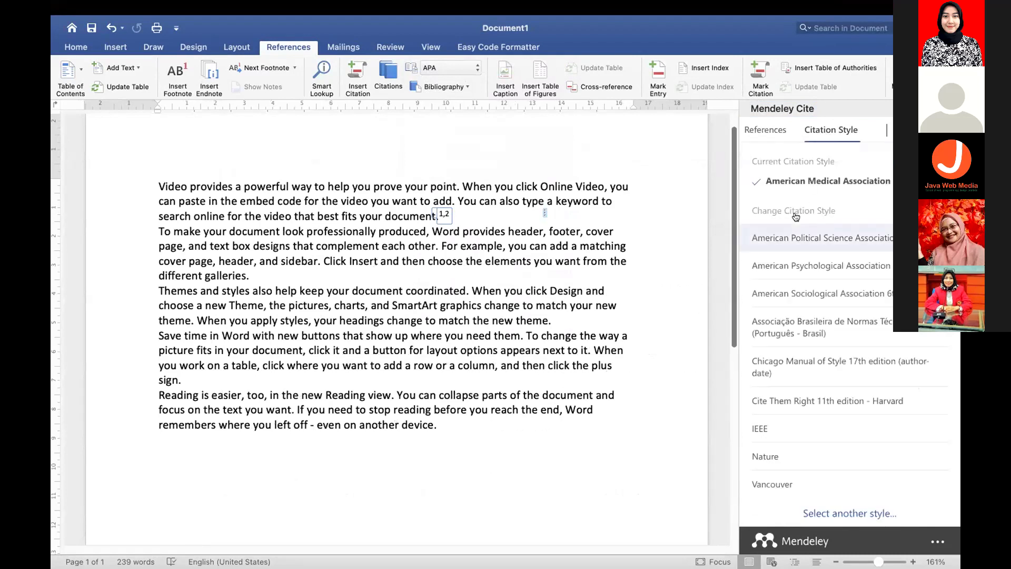
pyautogui.click(756, 266)
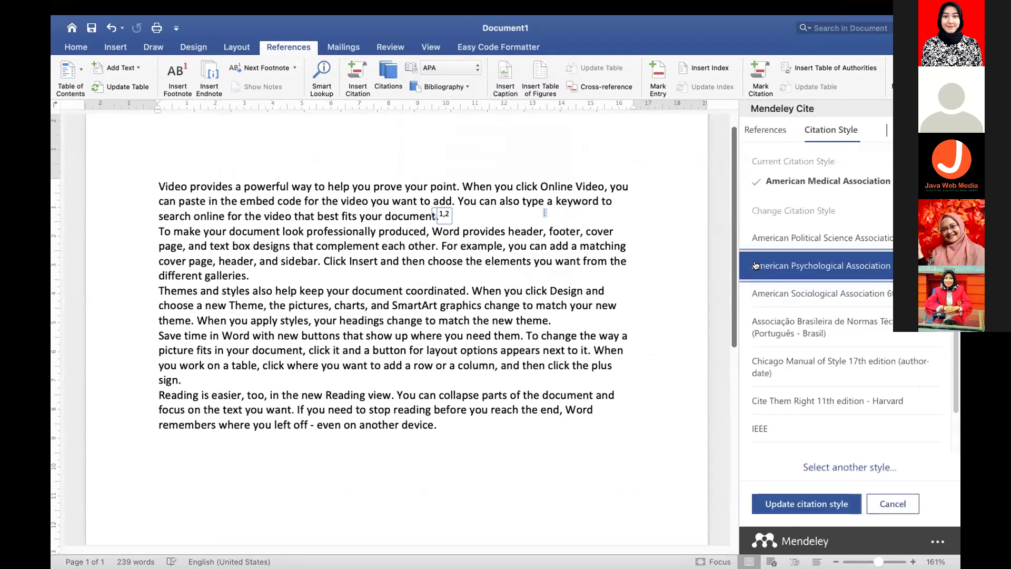
pyautogui.click(785, 504)
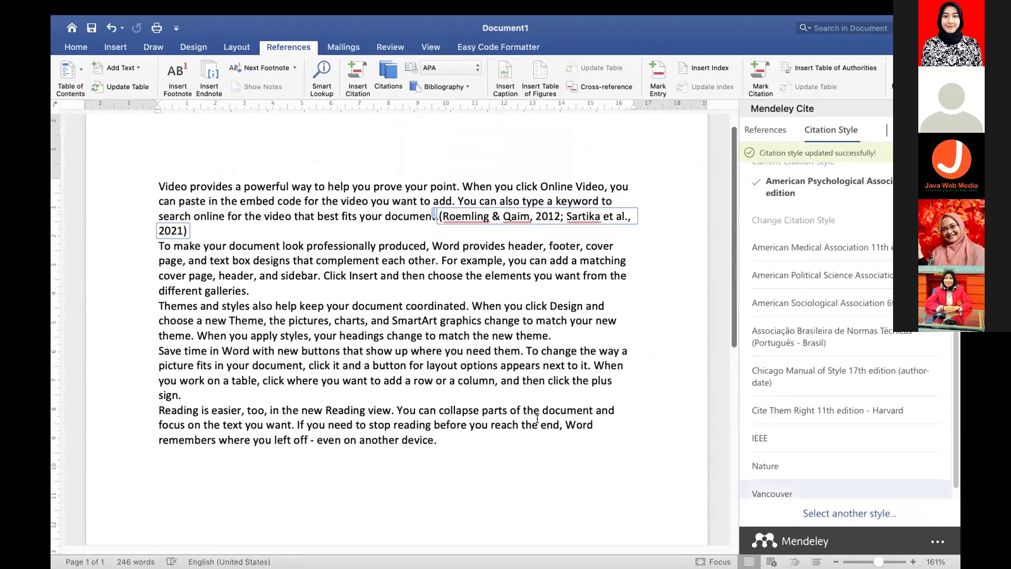
pyautogui.click(945, 129)
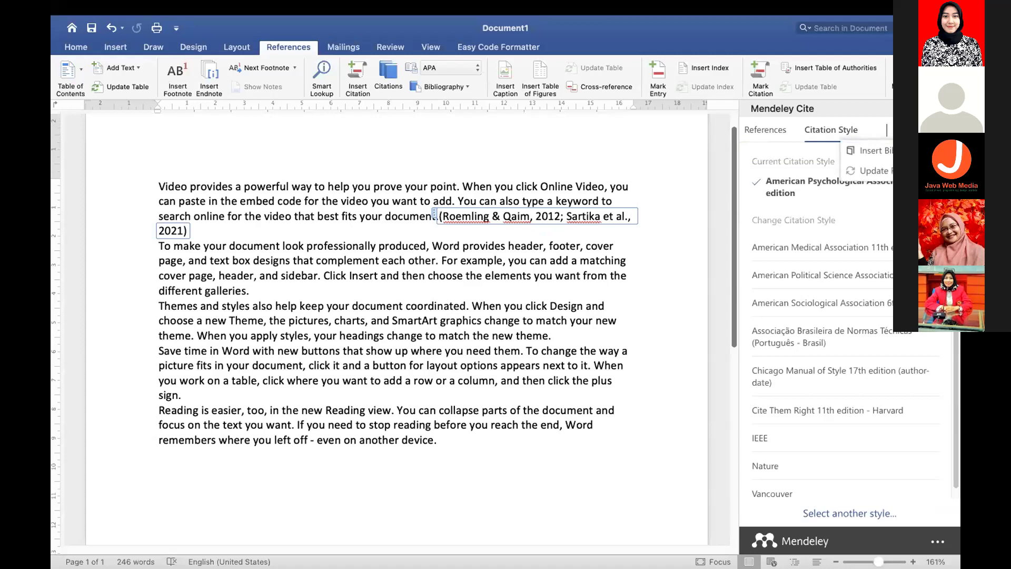
pyautogui.click(663, 450)
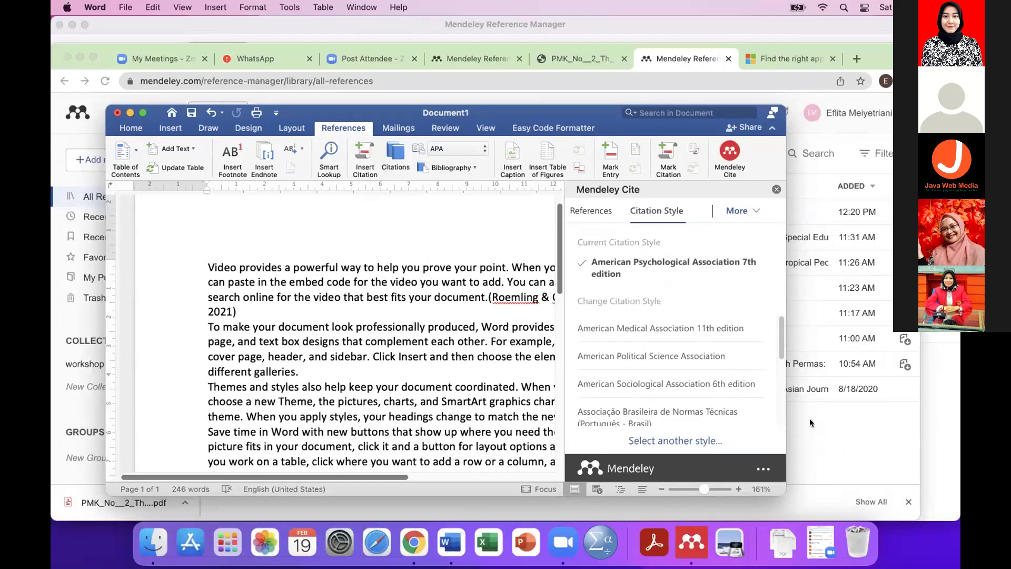
pyautogui.click(838, 431)
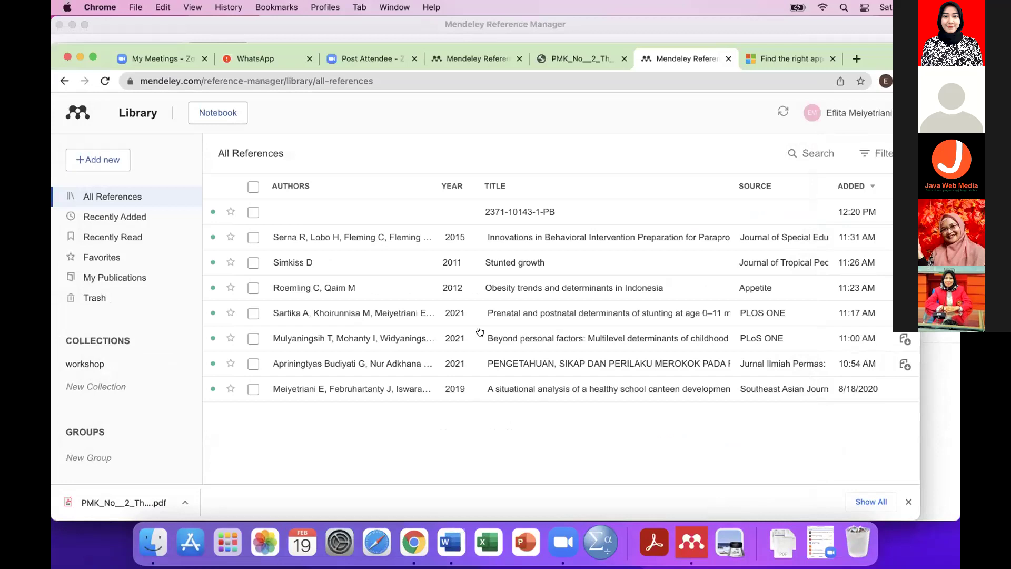
pyautogui.click(690, 541)
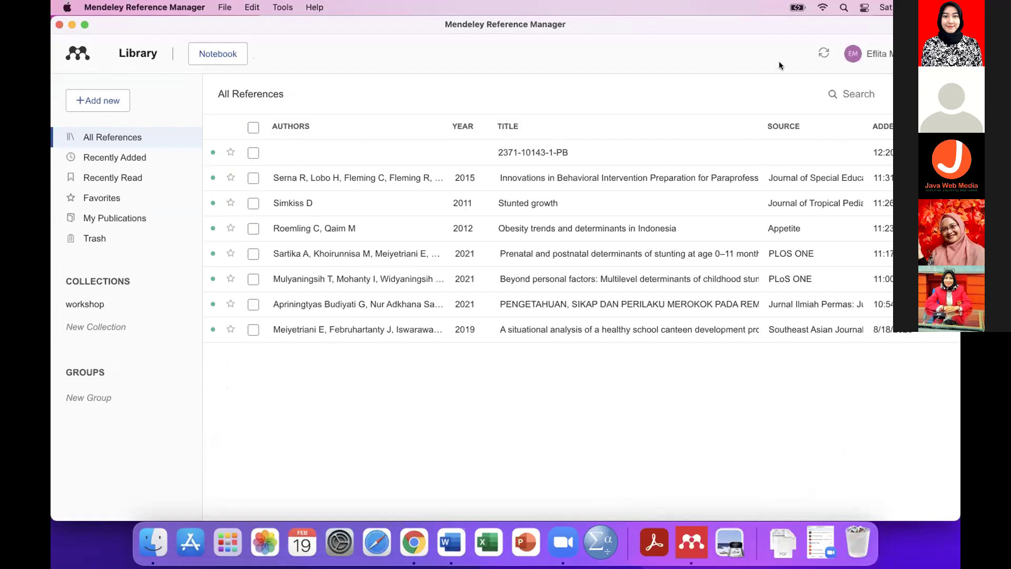
pyautogui.click(524, 154)
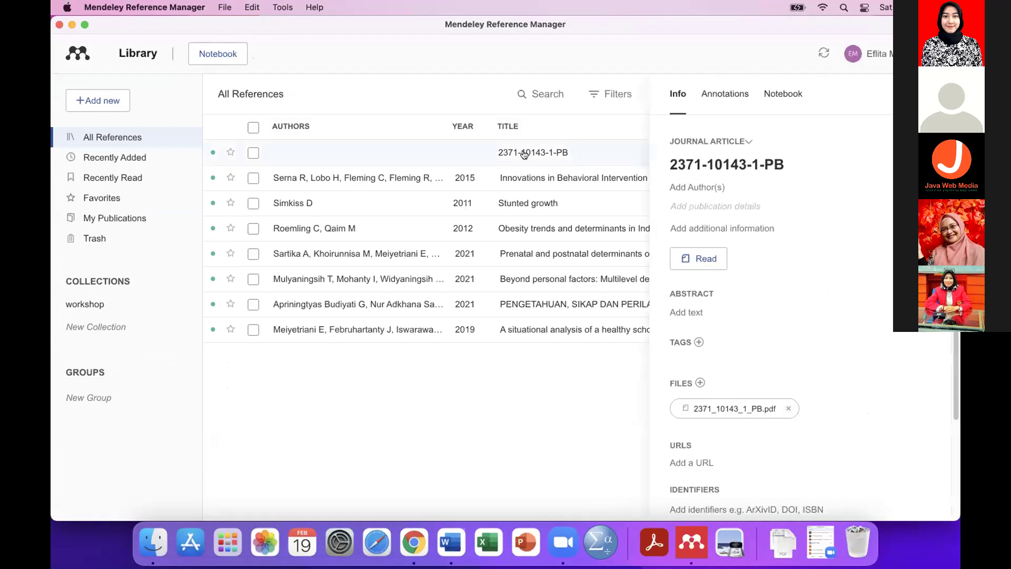
pyautogui.click(842, 169)
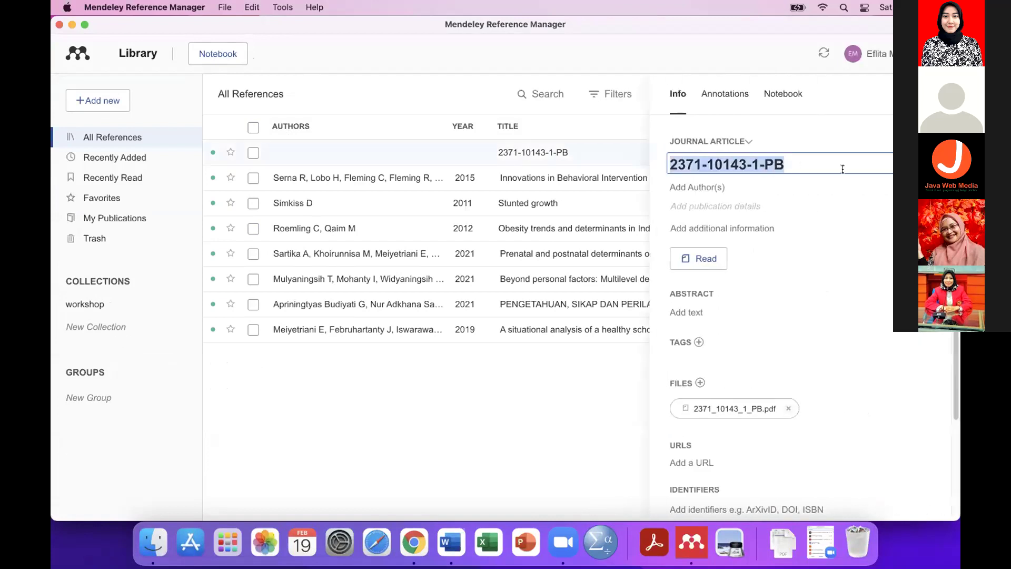
pyautogui.press('BackSpace')
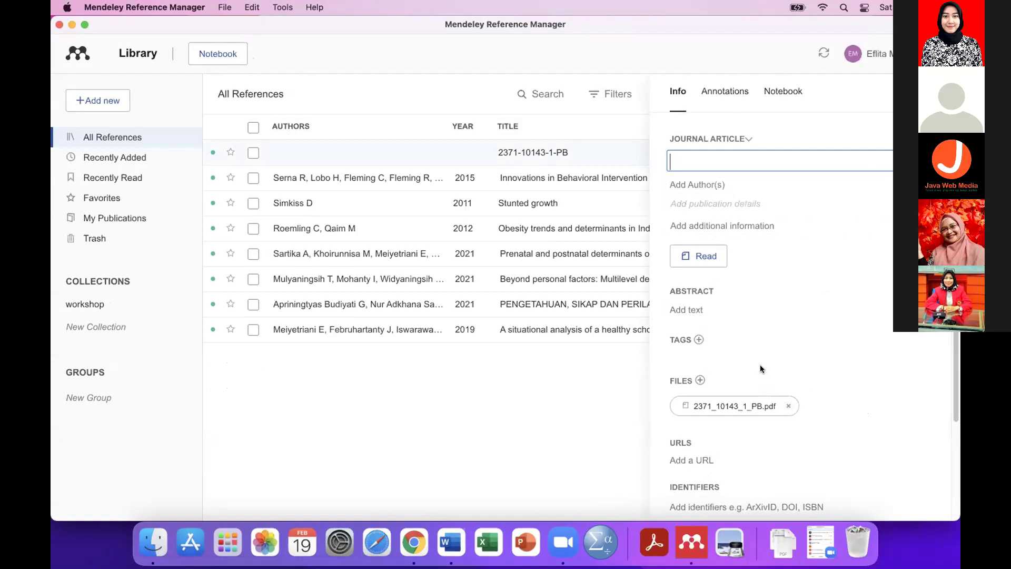
pyautogui.scroll(-1, 760, 367)
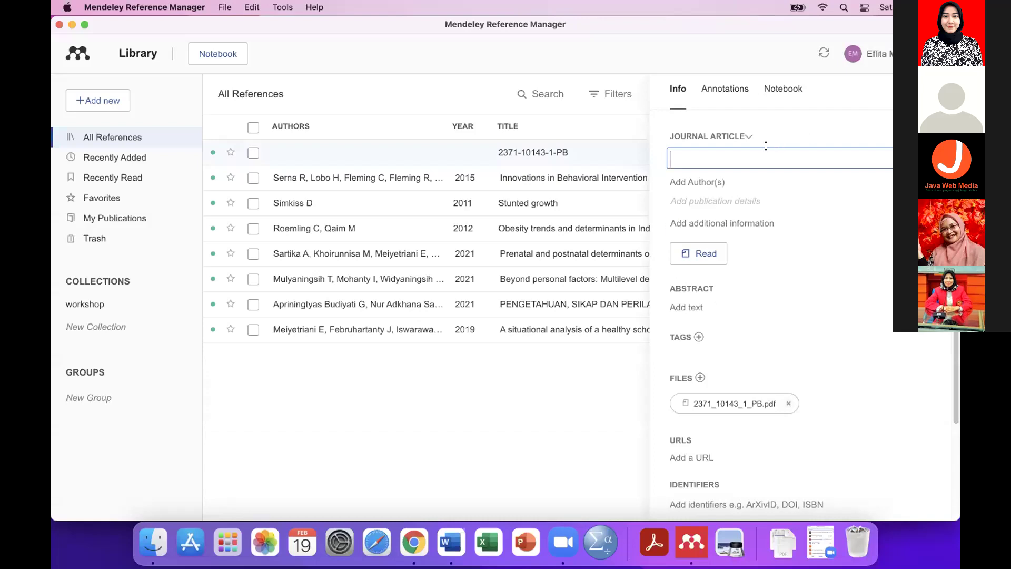
pyautogui.press('Escape')
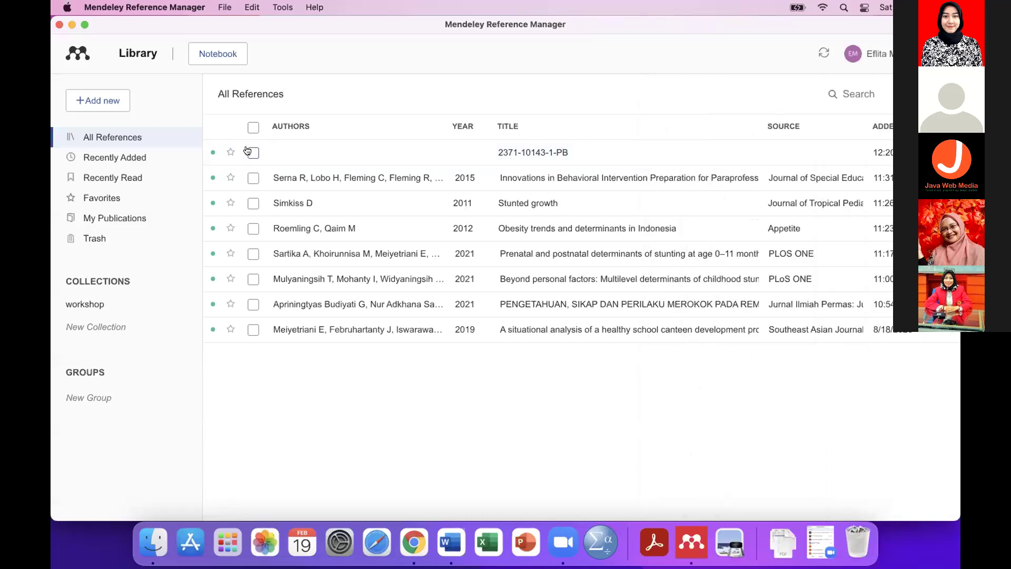
pyautogui.click(253, 153)
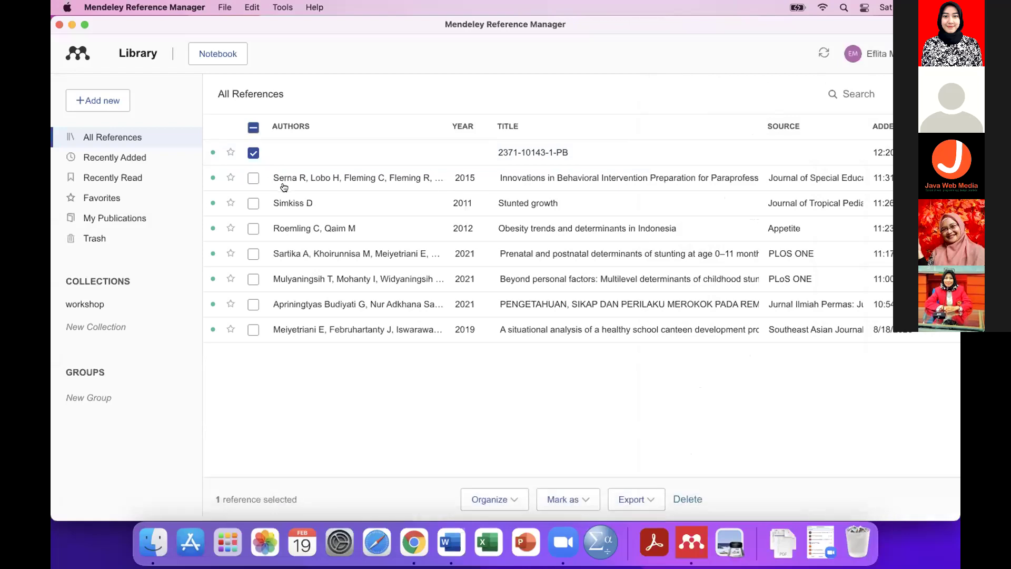
pyautogui.click(687, 500)
pyautogui.click(253, 152)
pyautogui.click(254, 178)
pyautogui.click(254, 203)
pyautogui.click(254, 229)
pyautogui.click(254, 254)
pyautogui.click(253, 279)
pyautogui.click(253, 304)
# Step: Start exporting the seven references as an RIS file, then cancel the save
pyautogui.click(652, 499)
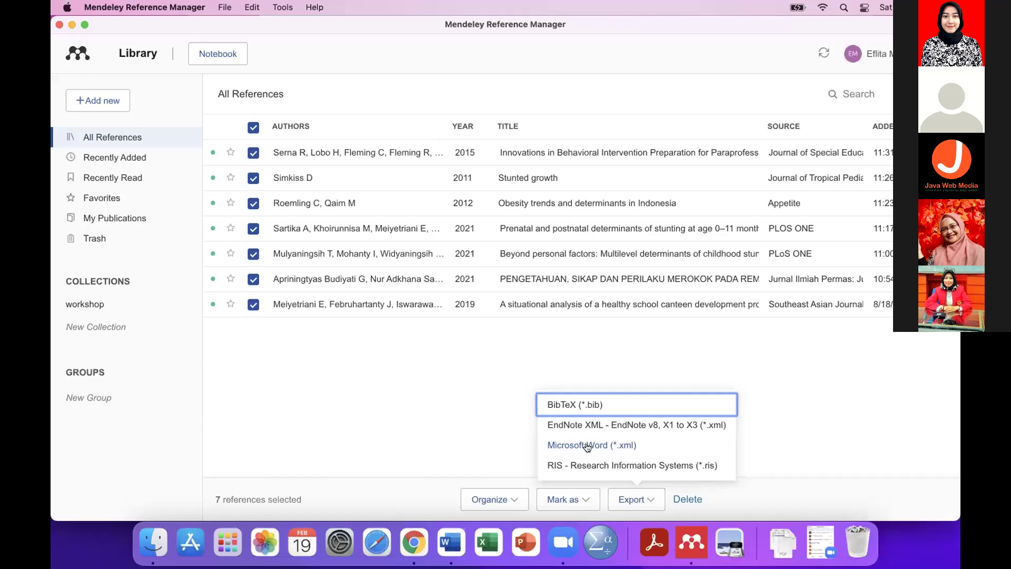
pyautogui.click(583, 466)
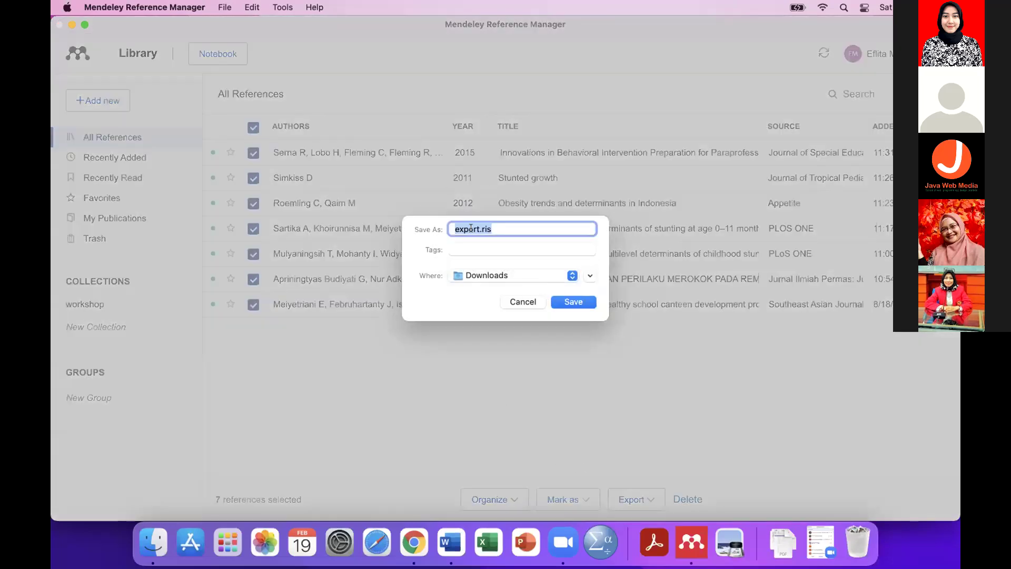
pyautogui.click(519, 302)
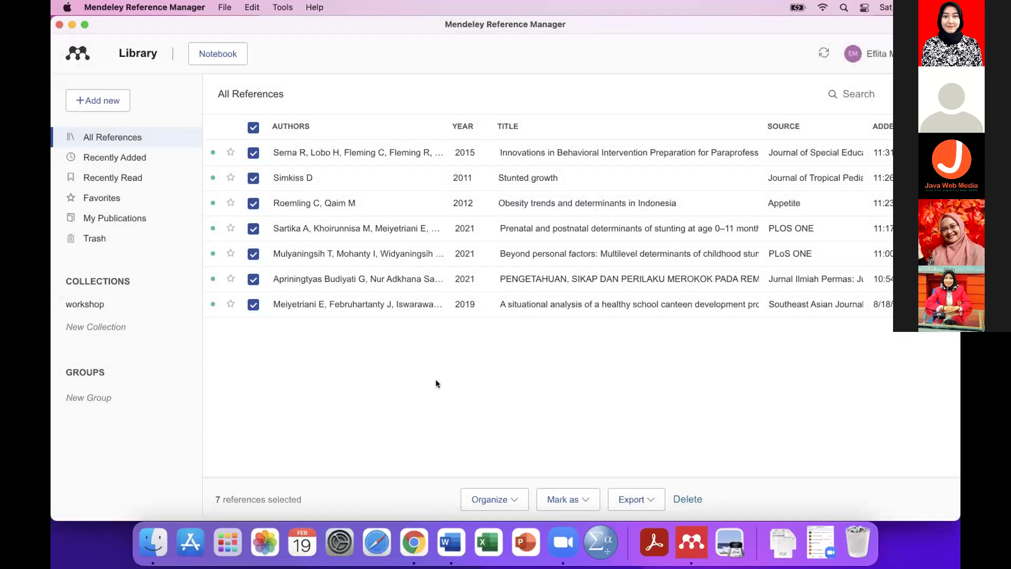
# Step: Reselect all references and look through the Mark as and Organize options
pyautogui.click(253, 128)
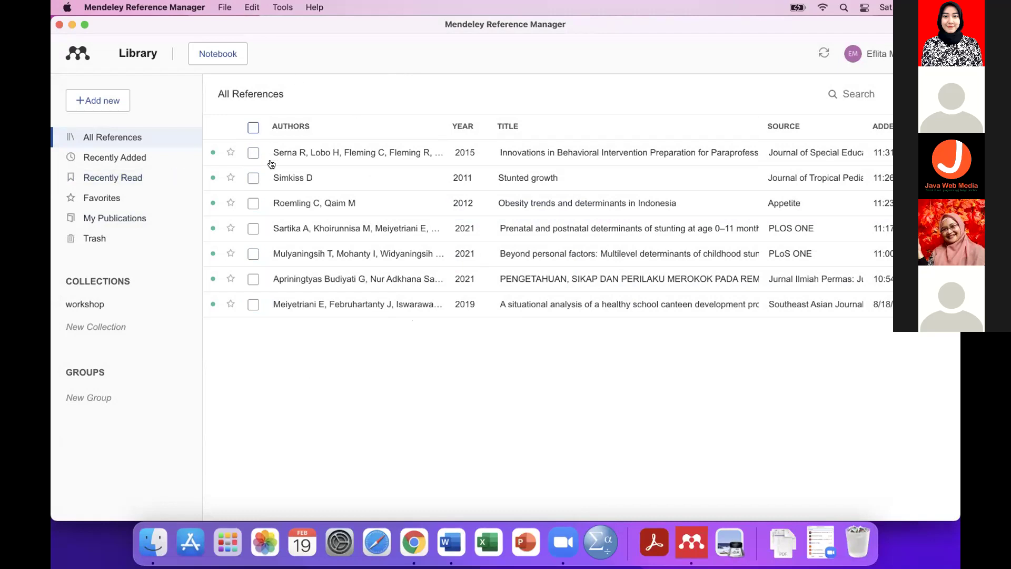
pyautogui.click(253, 128)
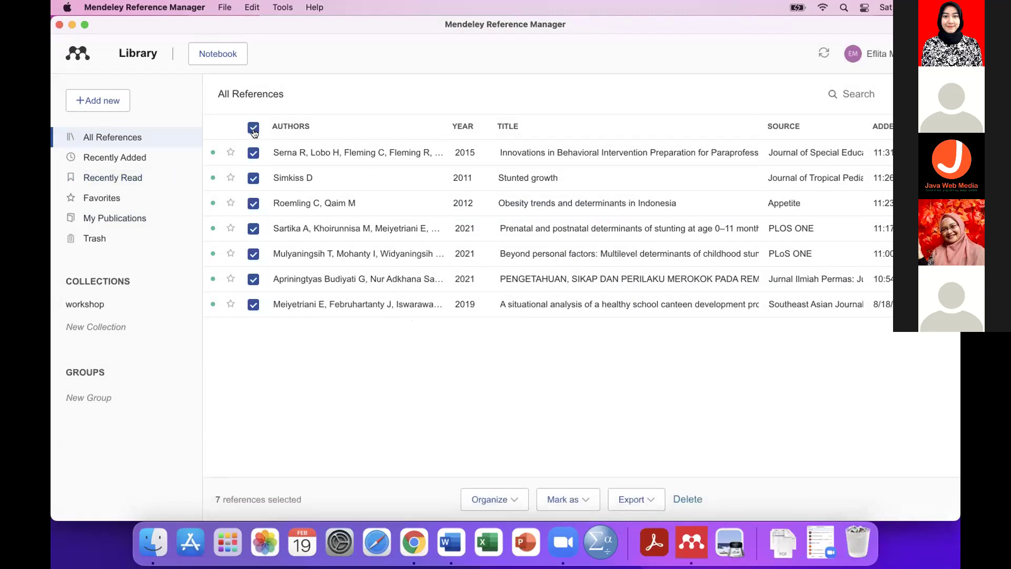
pyautogui.click(580, 499)
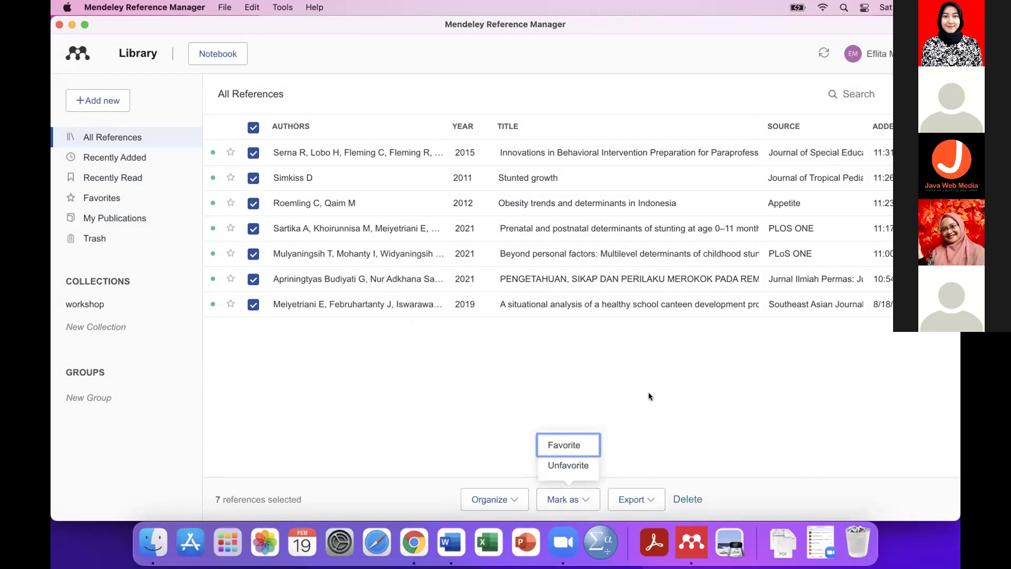
pyautogui.click(511, 498)
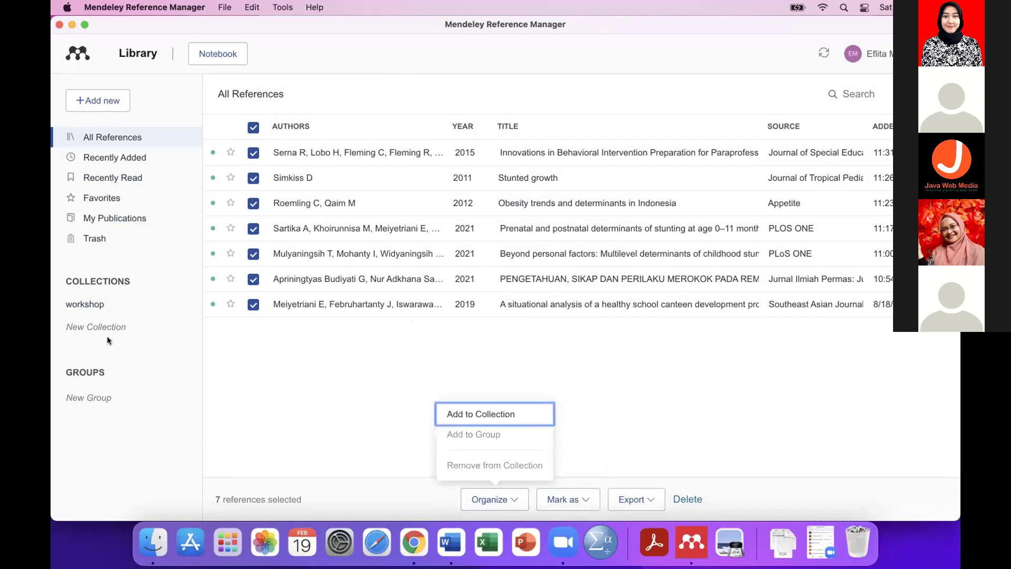
pyautogui.click(482, 420)
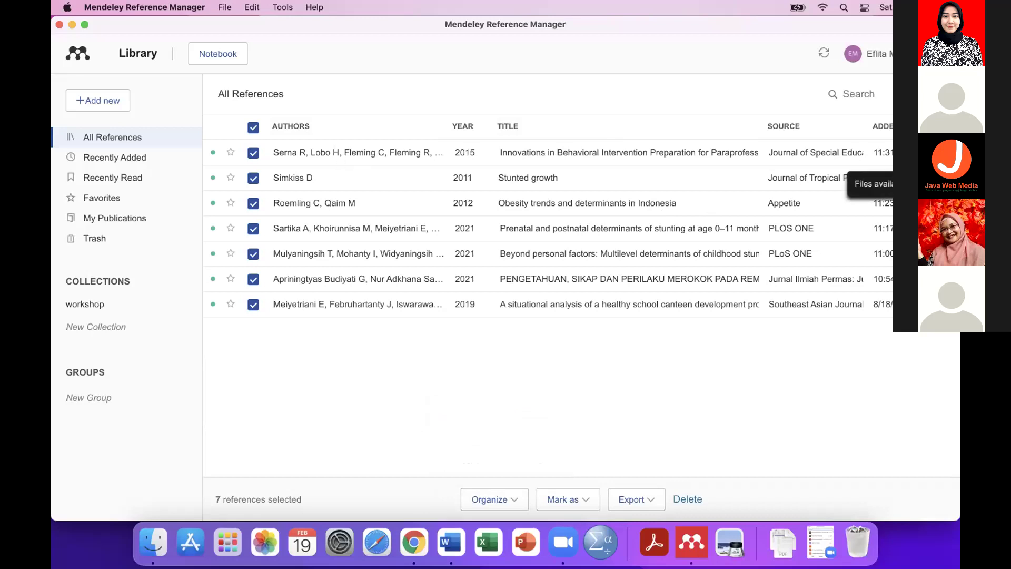
# Step: Open the Serna 'Innovations in Behavioral Intervention' PDF in the built-in reader
pyautogui.click(901, 152)
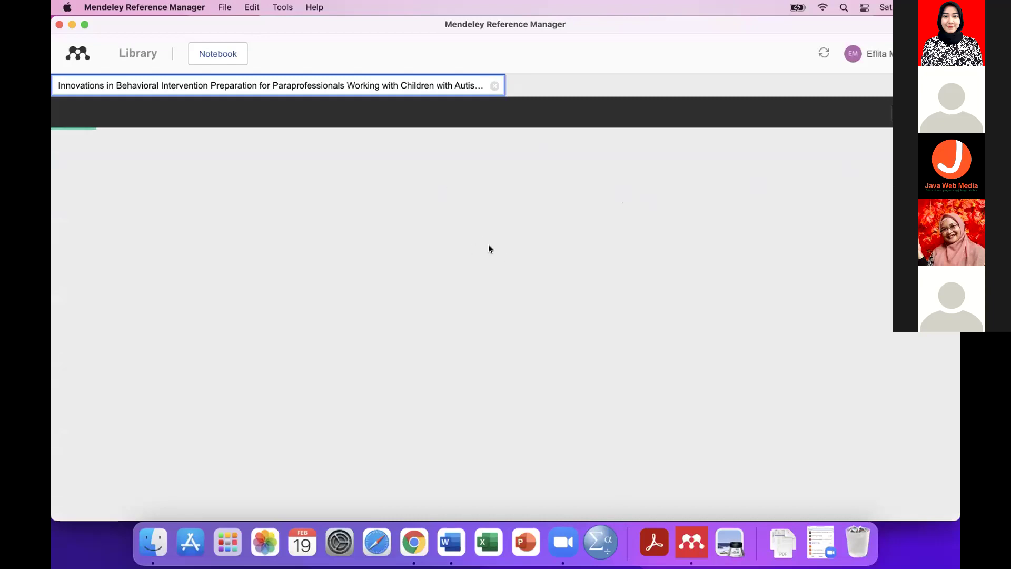
pyautogui.scroll(-3, 501, 325)
pyautogui.scroll(-3, 501, 325)
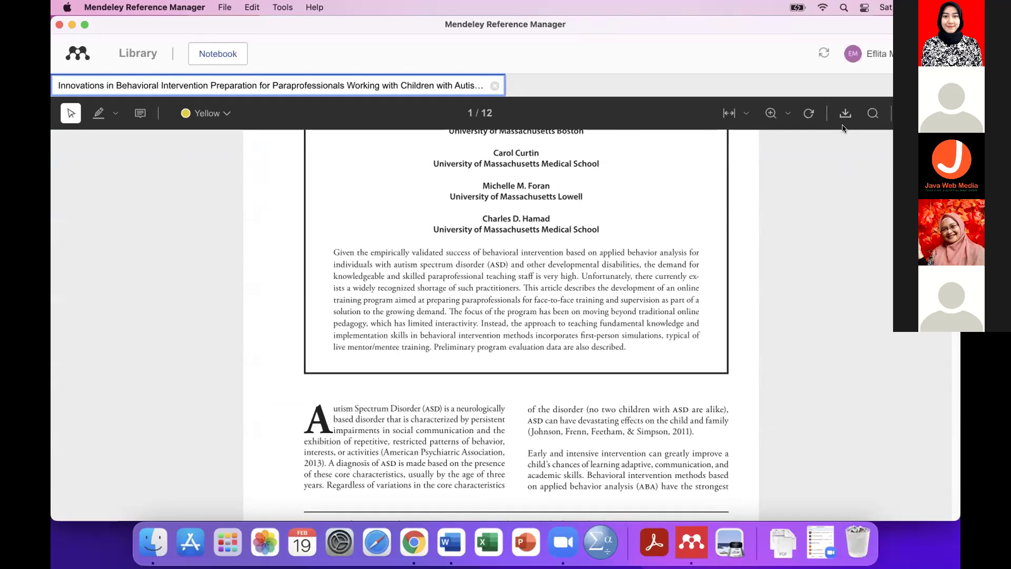
# Step: Close the desktop app and download the Serna PDF from the web reader as serna2015.pdf
pyautogui.click(59, 24)
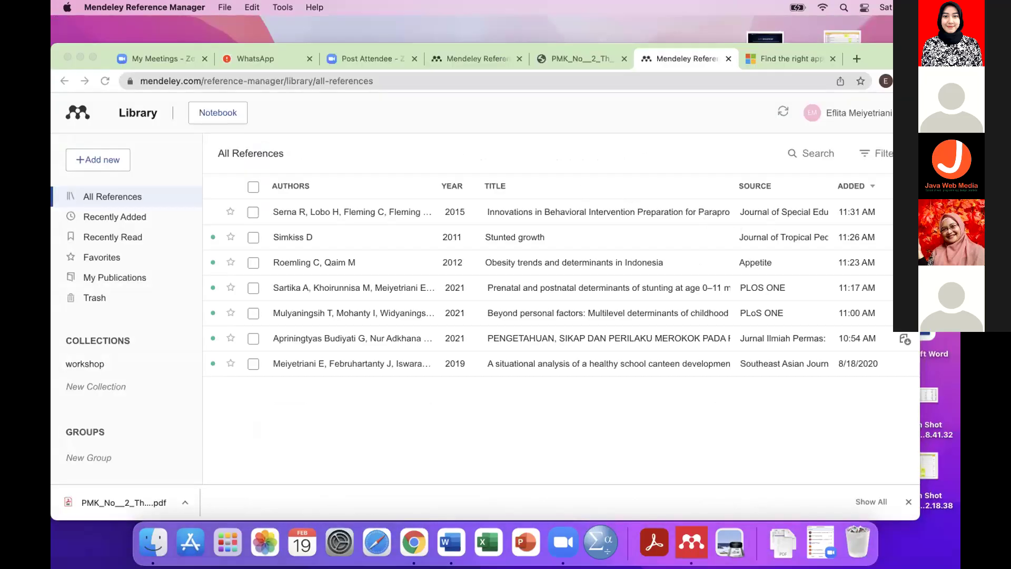
pyautogui.click(877, 217)
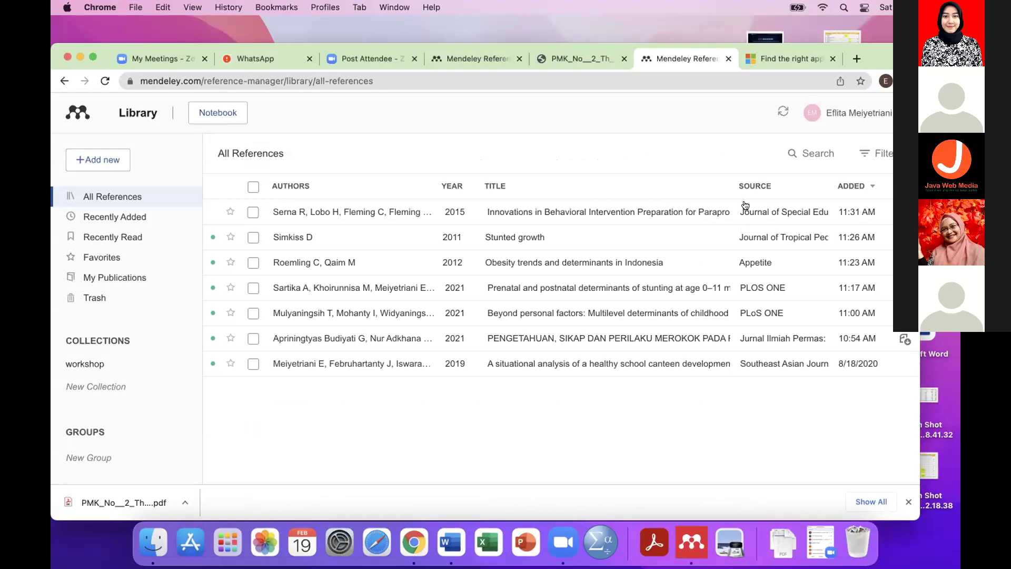
pyautogui.click(905, 237)
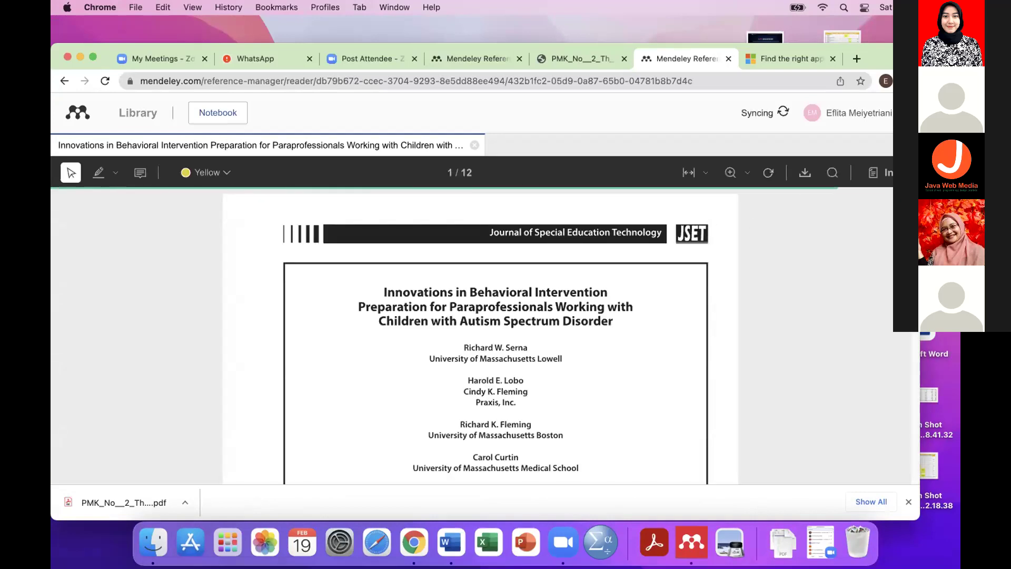
pyautogui.click(799, 172)
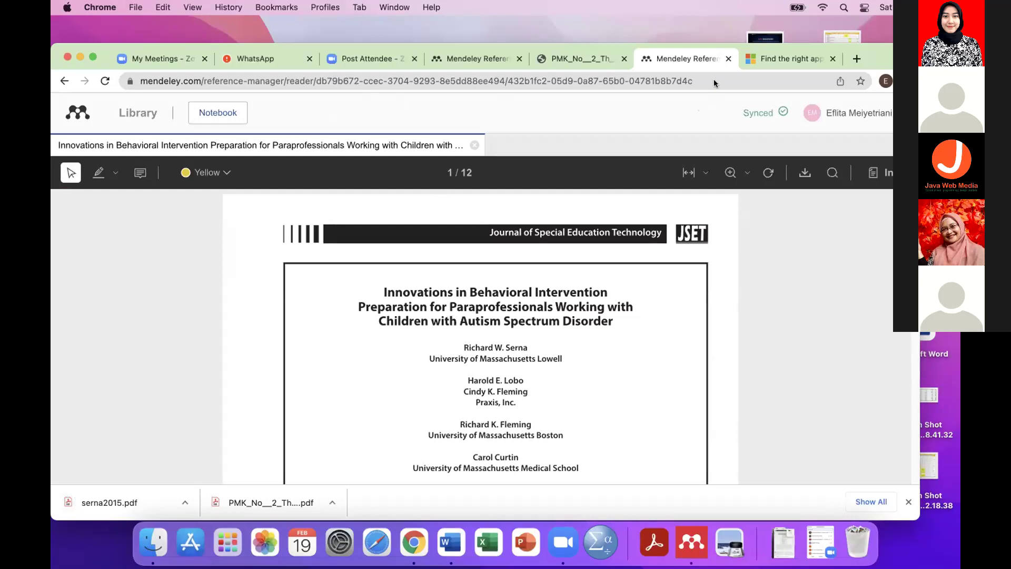
# Step: Return to All References, sync the web library, and go back to Word
pyautogui.click(63, 81)
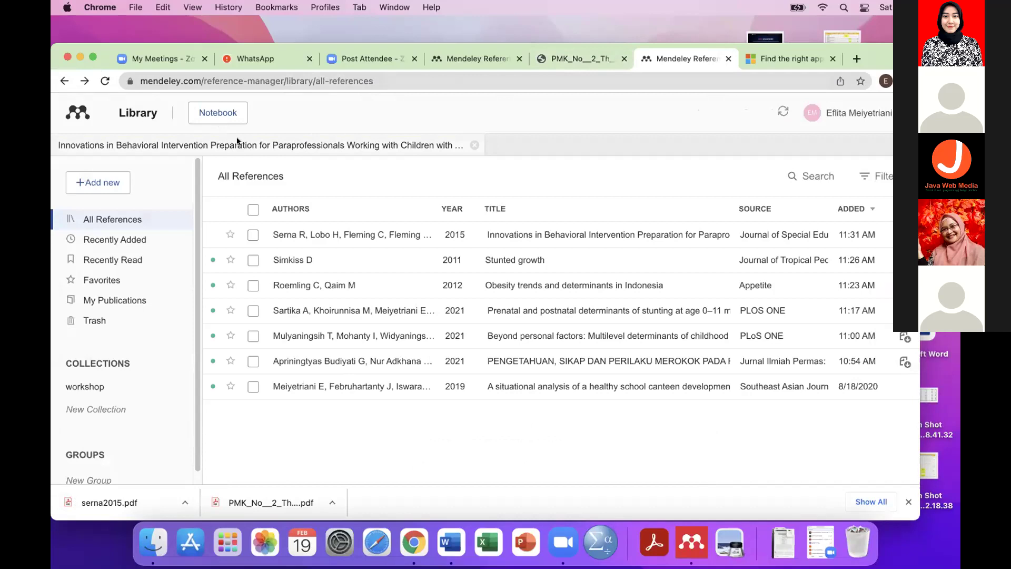
pyautogui.click(783, 113)
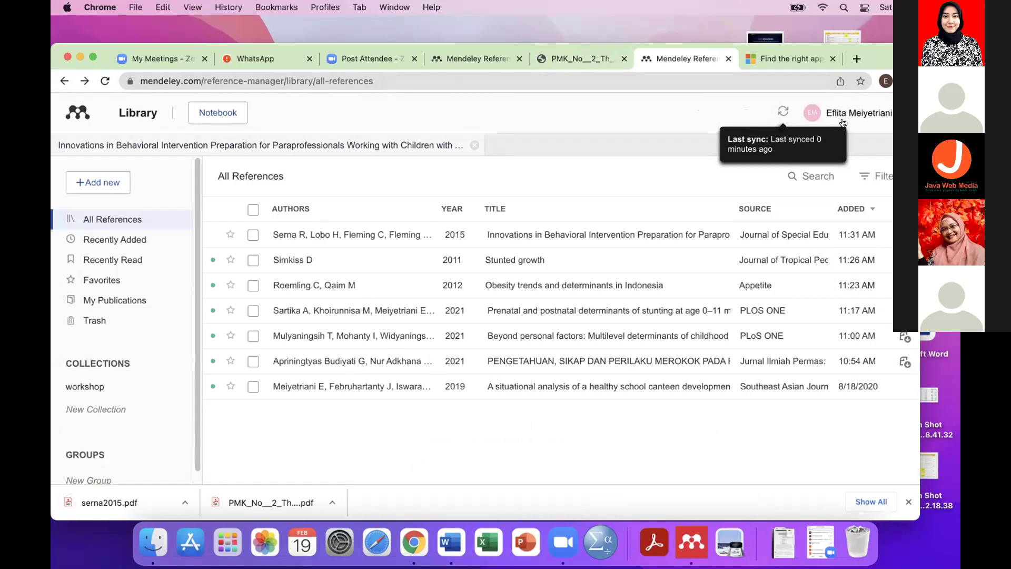
pyautogui.click(451, 543)
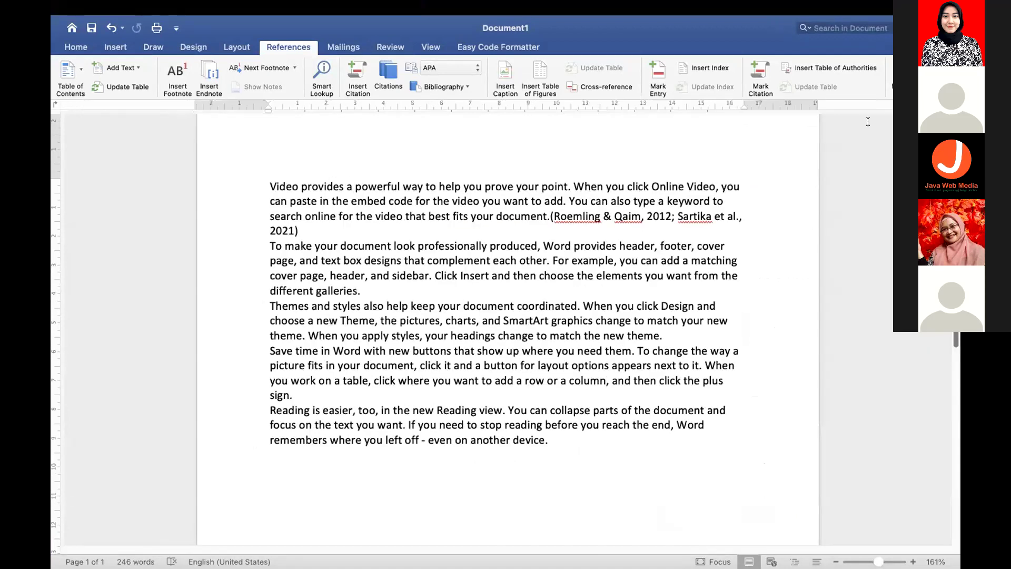
# Step: Replace all document text with =rand(5,3) sample paragraphs and place the cursor after 'document.'
pyautogui.moveTo(559, 440); pyautogui.dragTo(270, 351)
pyautogui.moveTo(297, 230); pyautogui.dragTo(265, 181)
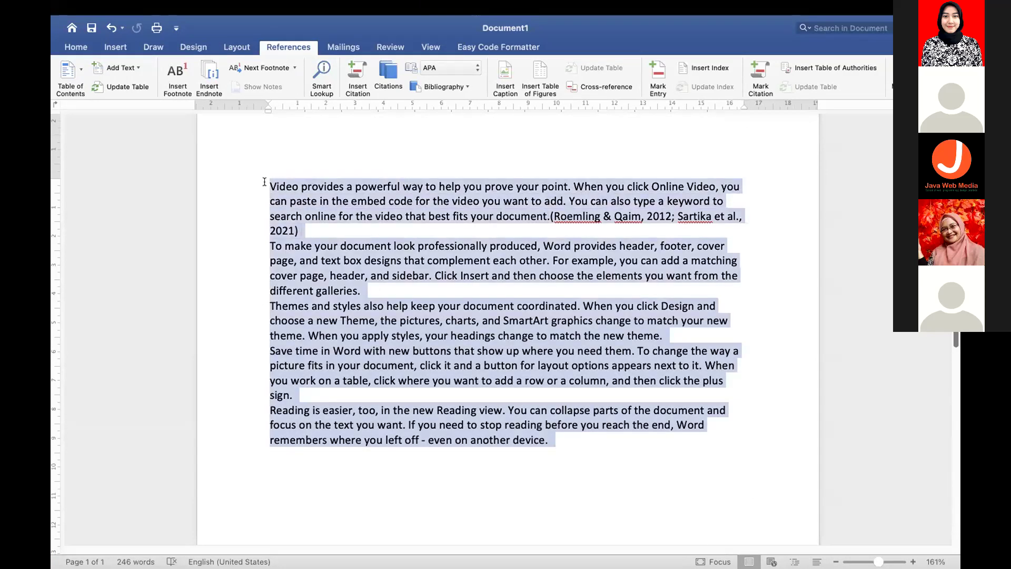
pyautogui.press('BackSpace')
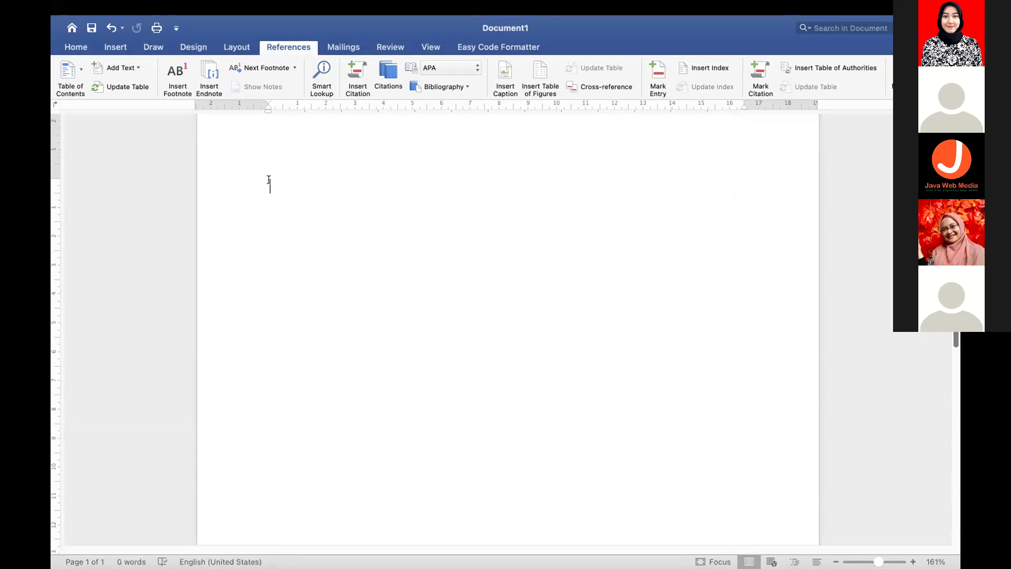
pyautogui.write('=rand(')
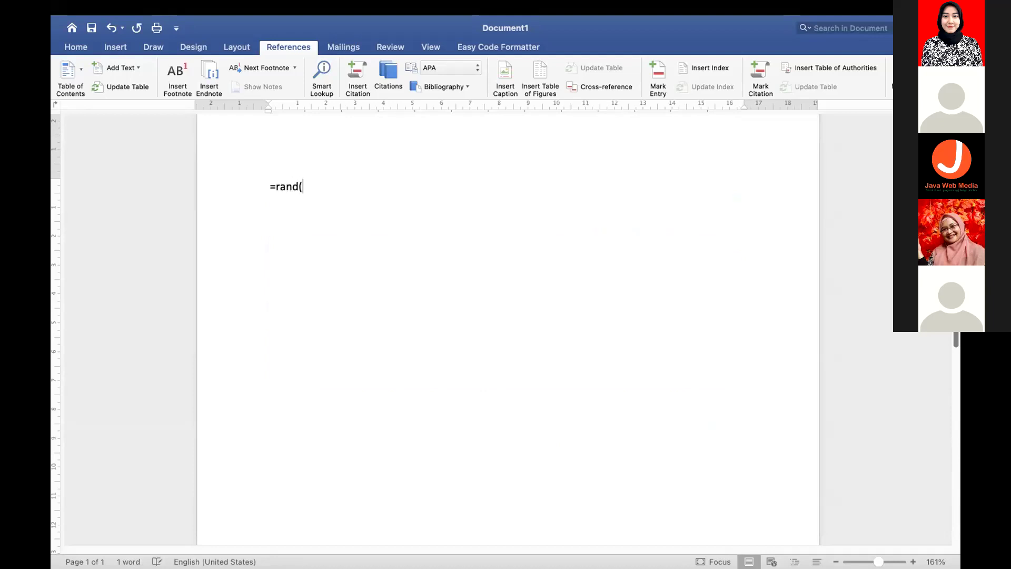
pyautogui.write('5,3)')
pyautogui.press('Return')
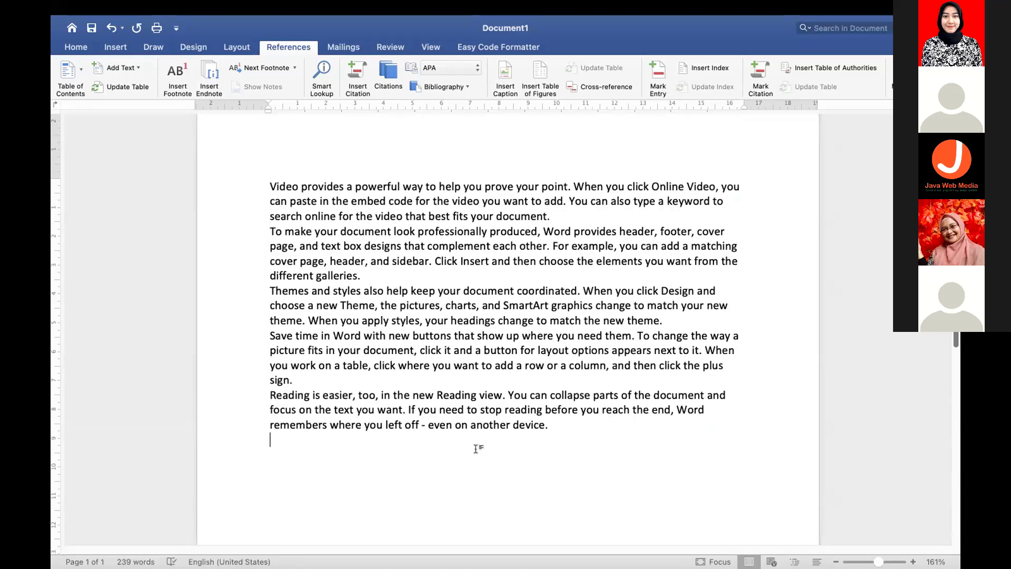
pyautogui.click(548, 427)
pyautogui.click(563, 217)
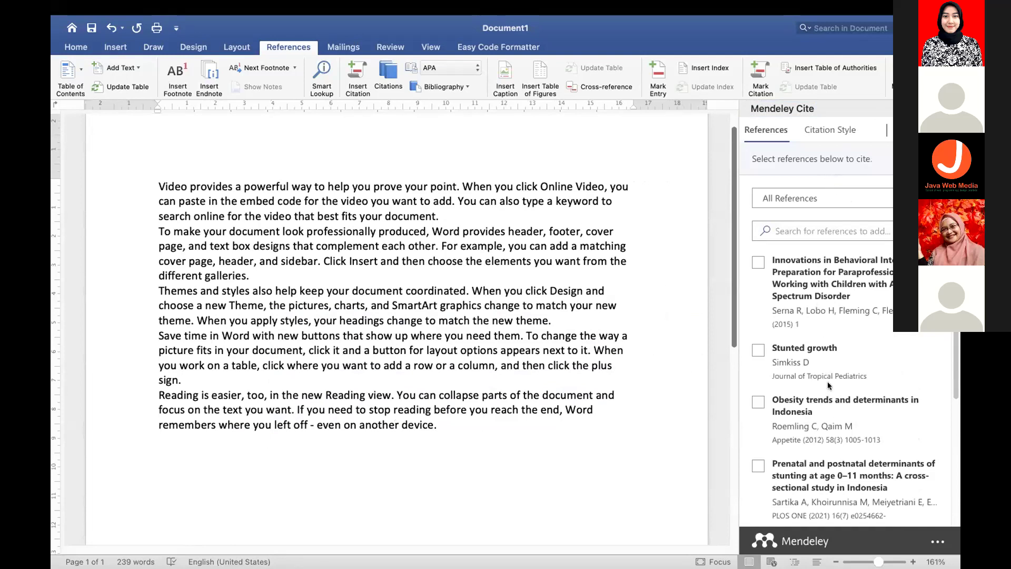
# Step: Scroll up and down through the Mendeley Cite reference list
pyautogui.scroll(-5, 848, 422)
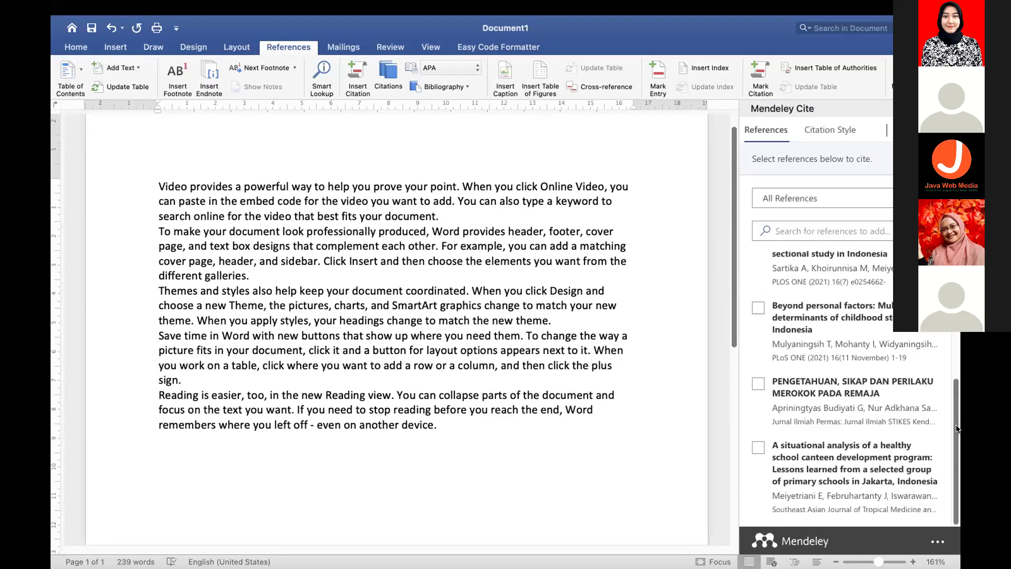
pyautogui.scroll(5, 848, 422)
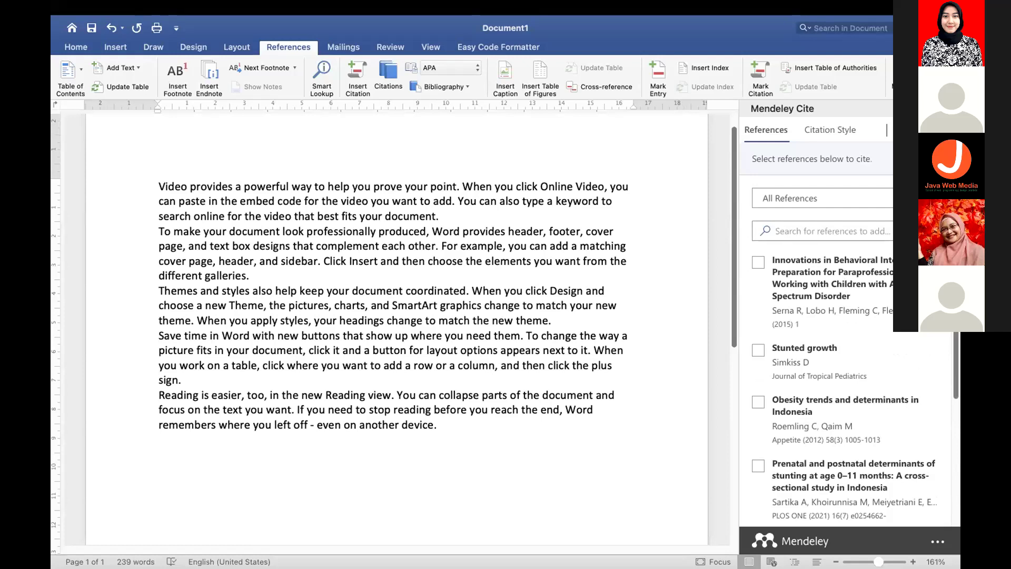
pyautogui.scroll(-5, 800, 348)
pyautogui.scroll(4, 800, 348)
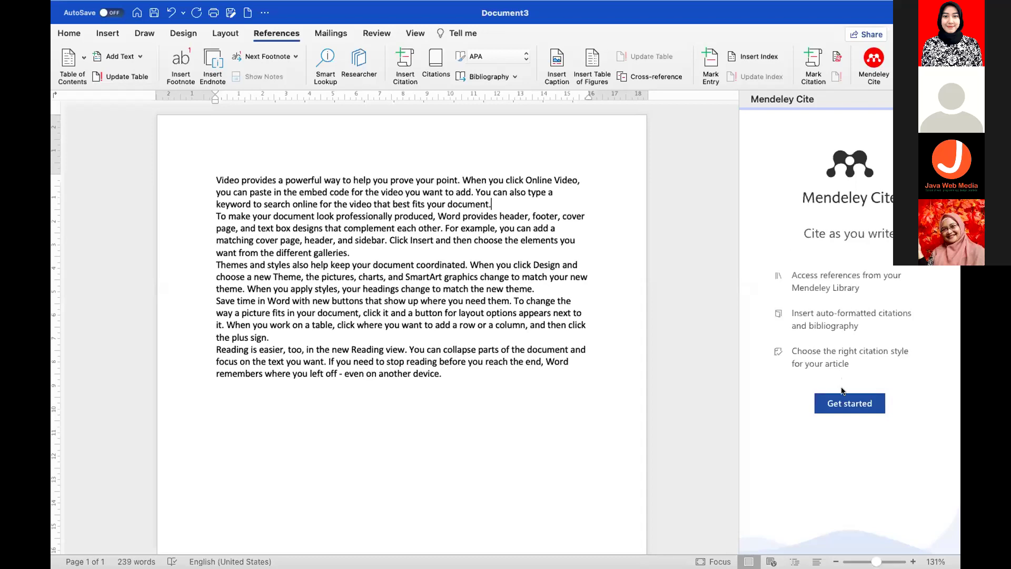
# Step: Start Mendeley Cite sign-in with Get started, entering the account e-mail and continuing
pyautogui.click(842, 405)
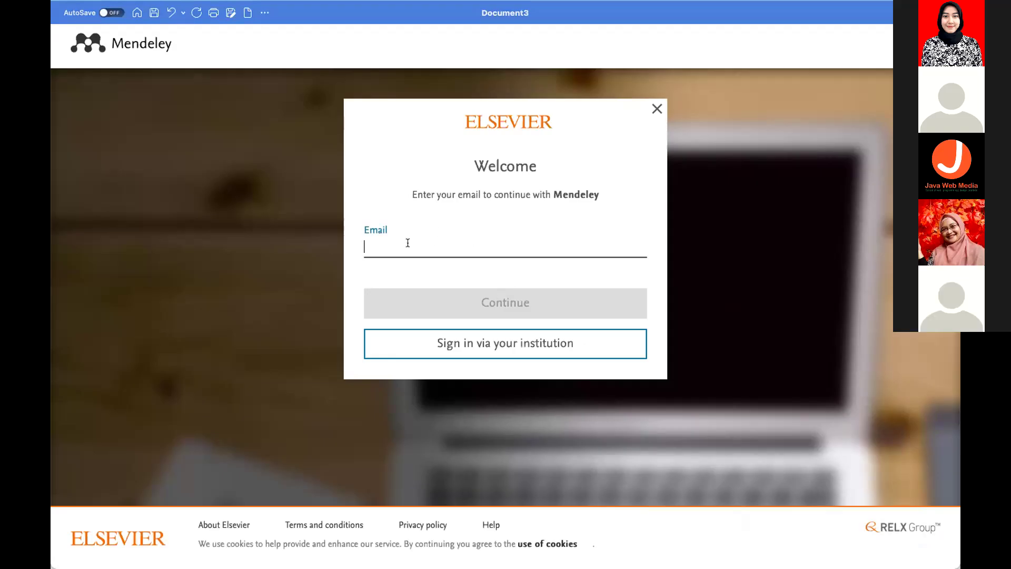
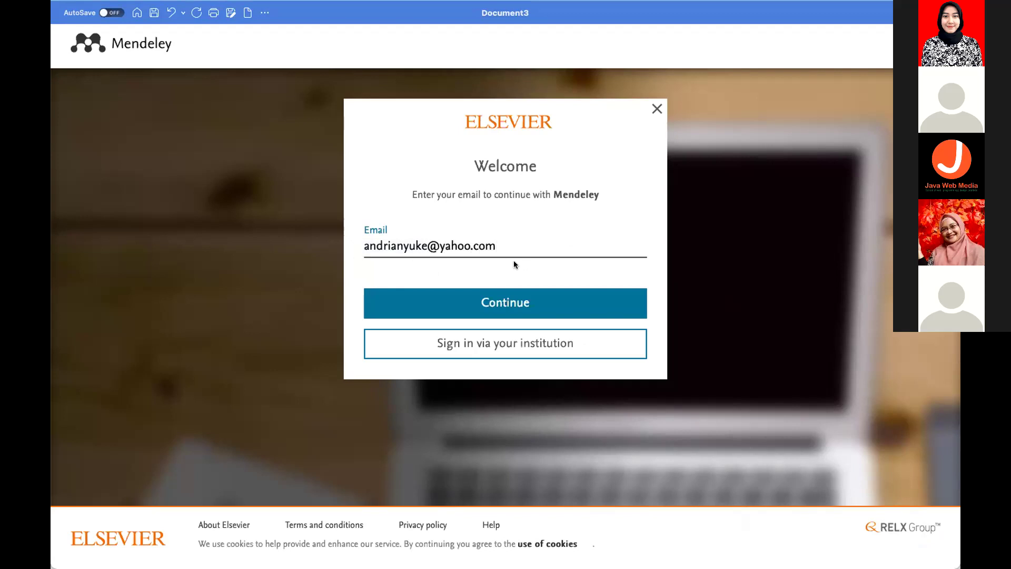
pyautogui.click(497, 303)
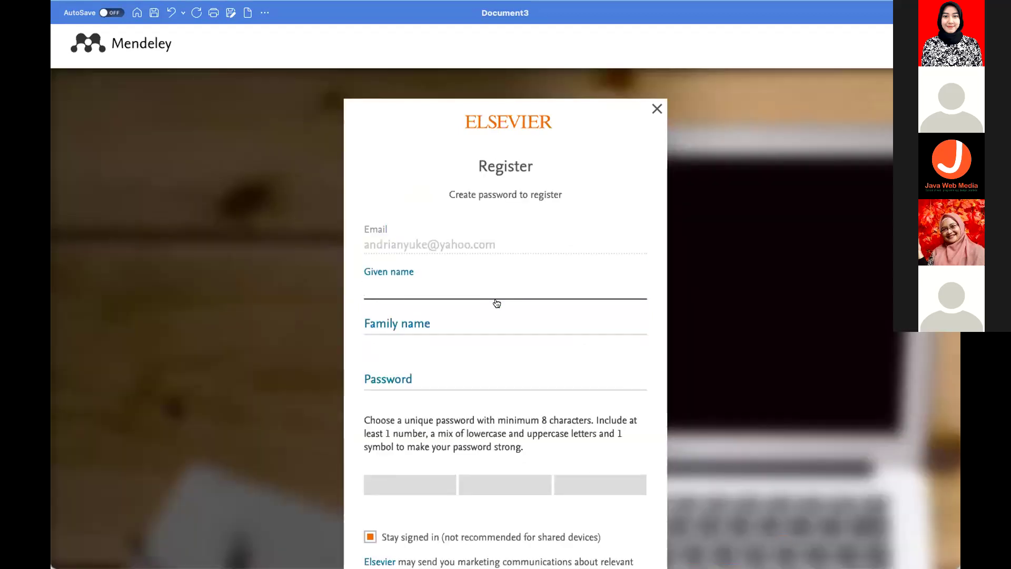
# Step: Abandon the Register form after starting a name entry, closing it back to the e-mail prompt
pyautogui.scroll(-1, 496, 303)
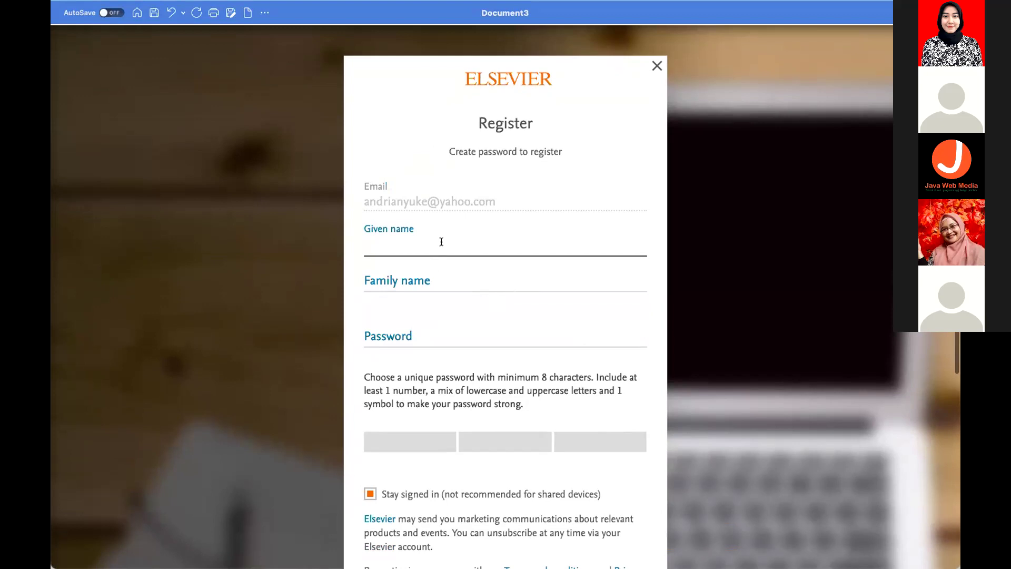
pyautogui.write('Yu')
pyautogui.scroll(-3, 527, 263)
pyautogui.scroll(4, 527, 260)
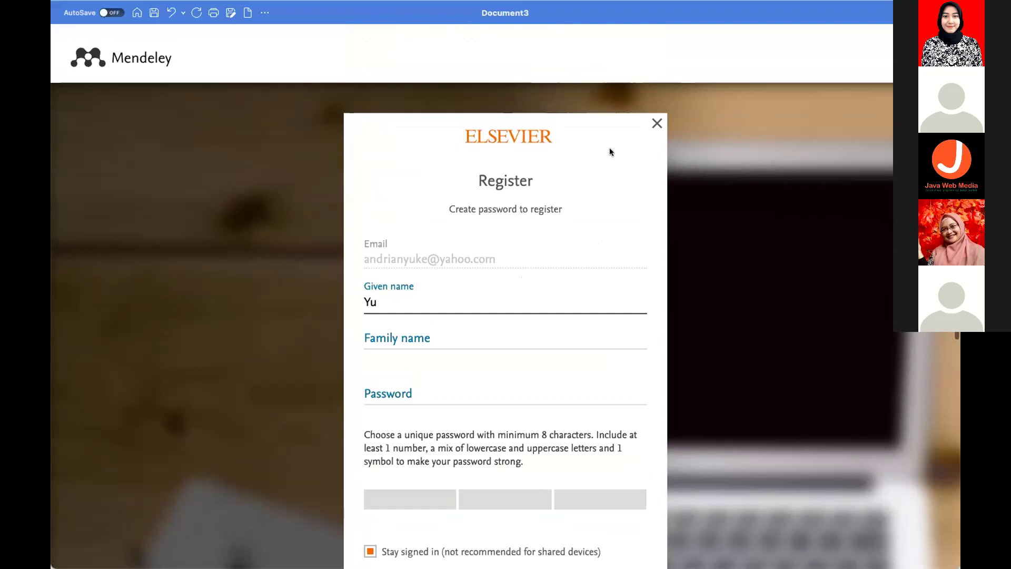
pyautogui.click(657, 108)
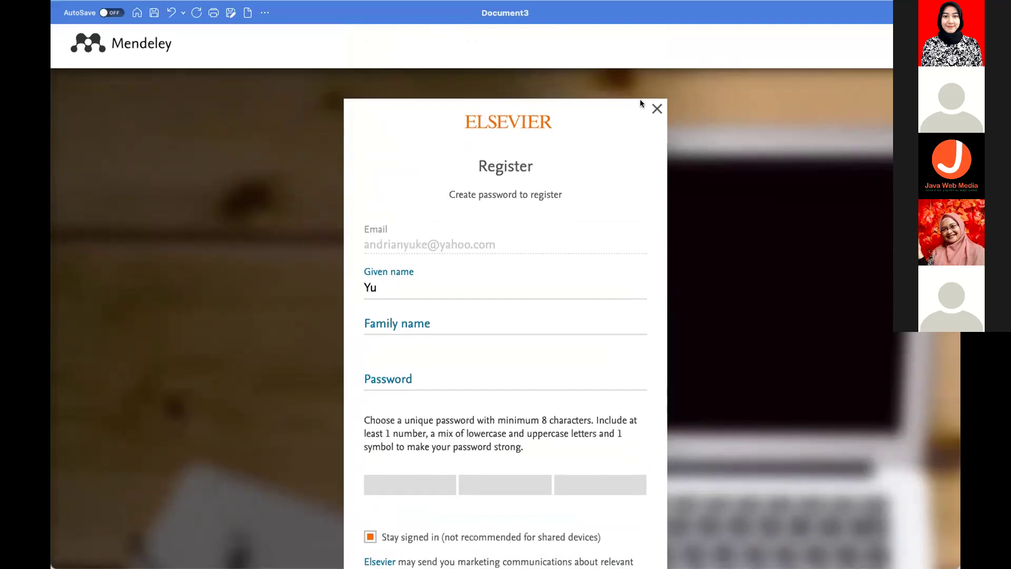
pyautogui.click(657, 110)
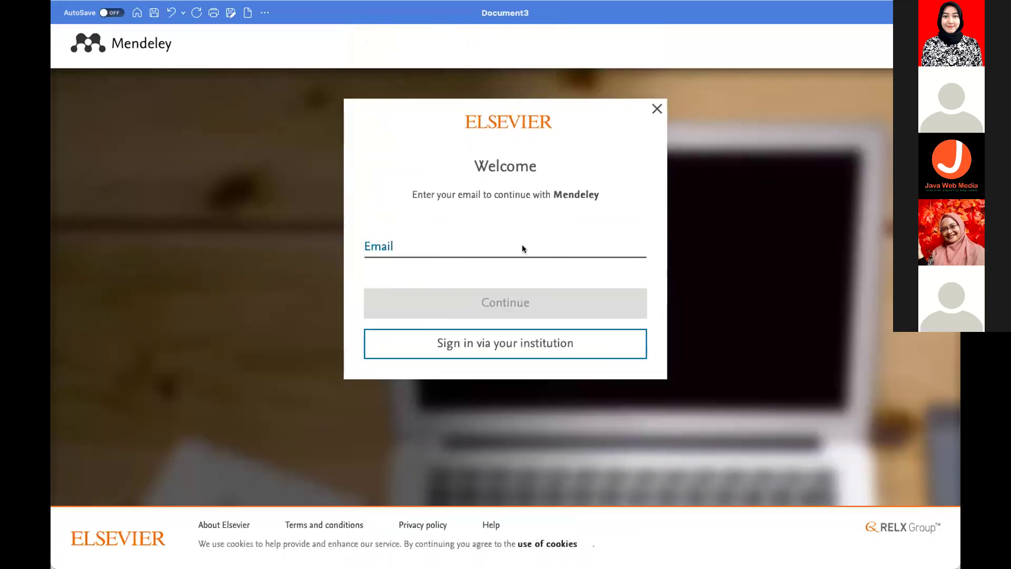
# Step: Sign in to Mendeley Cite in Word with the account e-mail and password
pyautogui.click(505, 343)
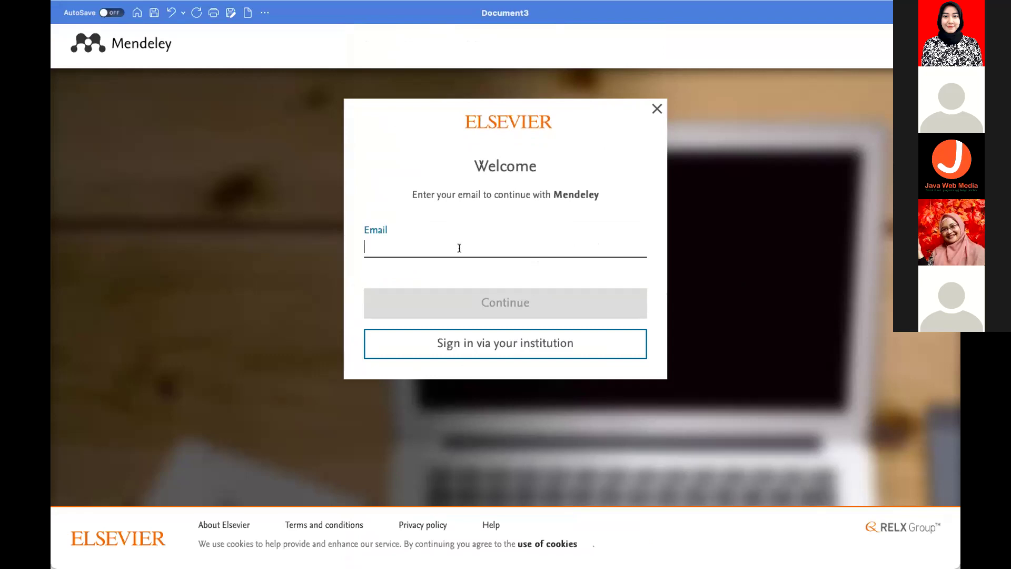
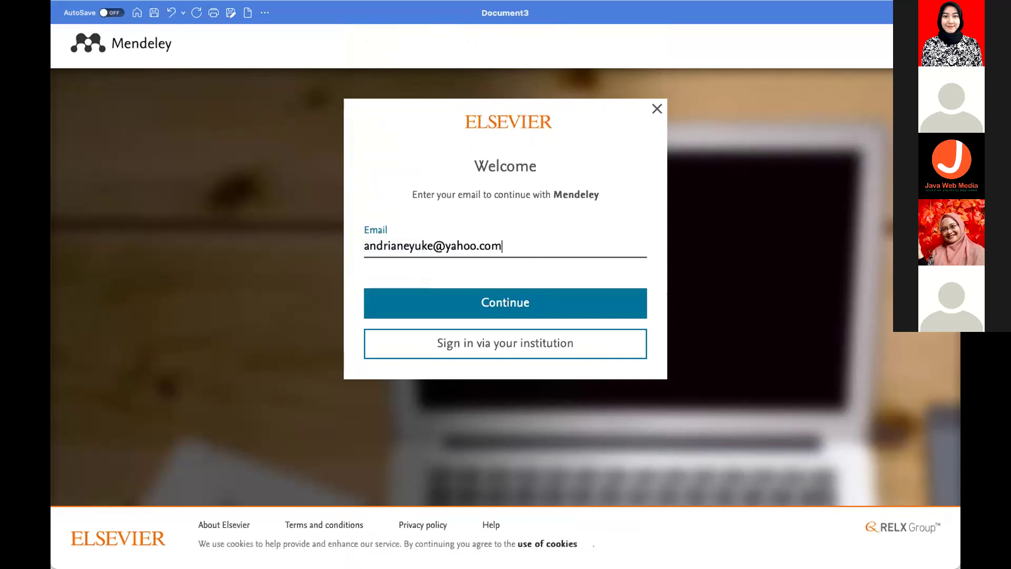
pyautogui.click(548, 303)
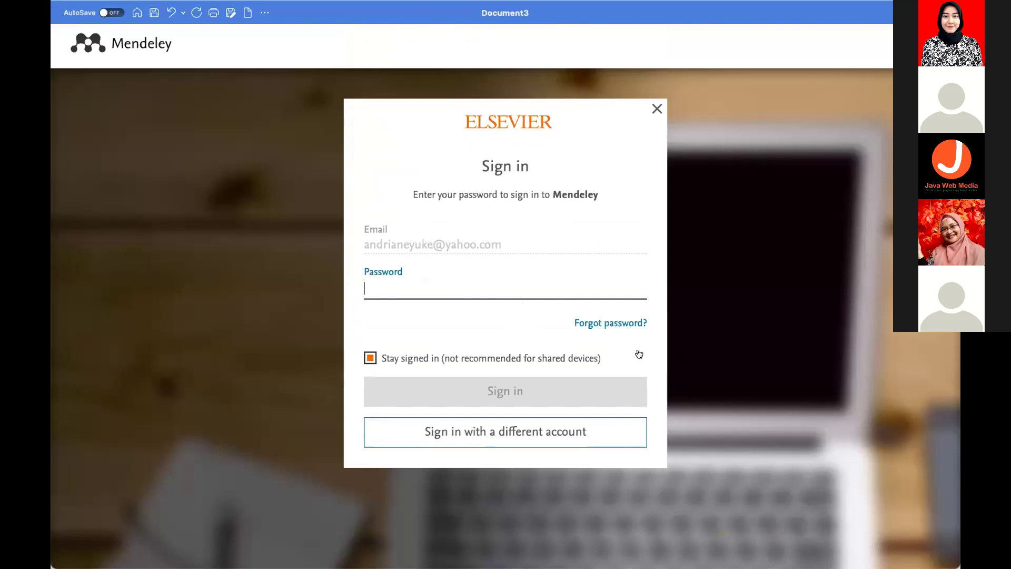
pyautogui.write('•')
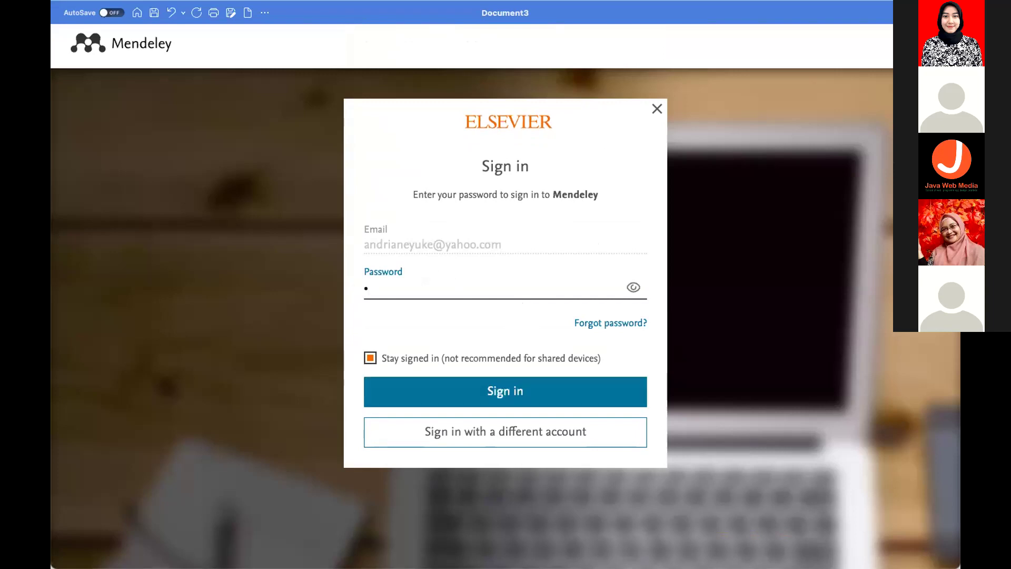
pyautogui.write('•••••••')
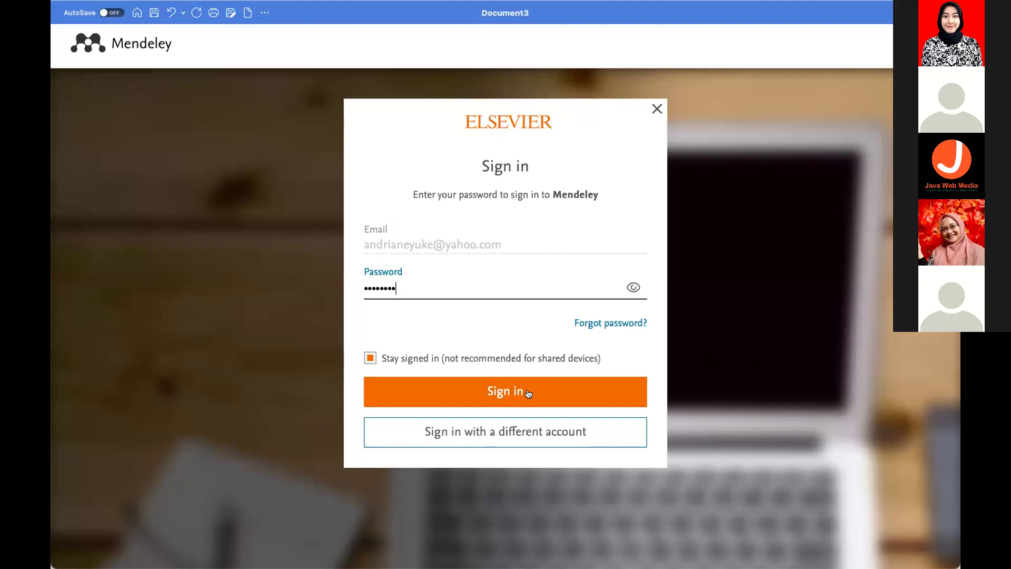
pyautogui.click(529, 393)
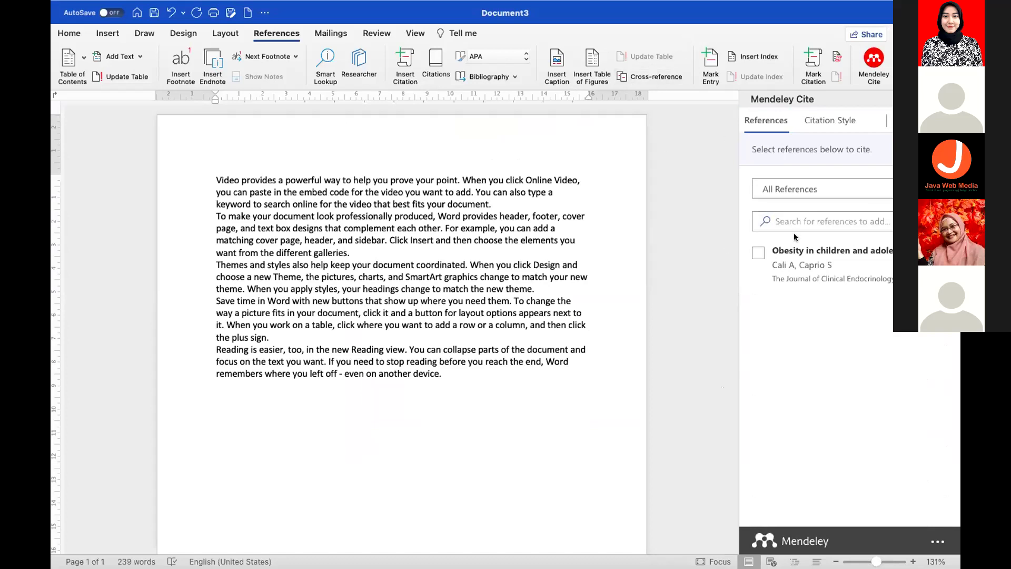
# Step: Insert a citation of Cali et al. 2008, 'Obesity in children and adolescents', into the text
pyautogui.click(759, 253)
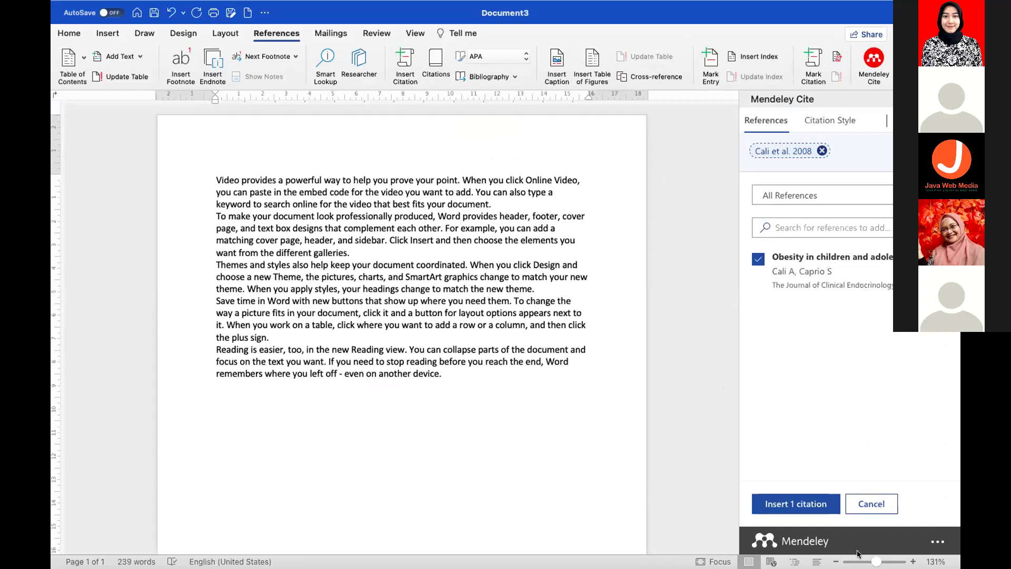
pyautogui.click(808, 505)
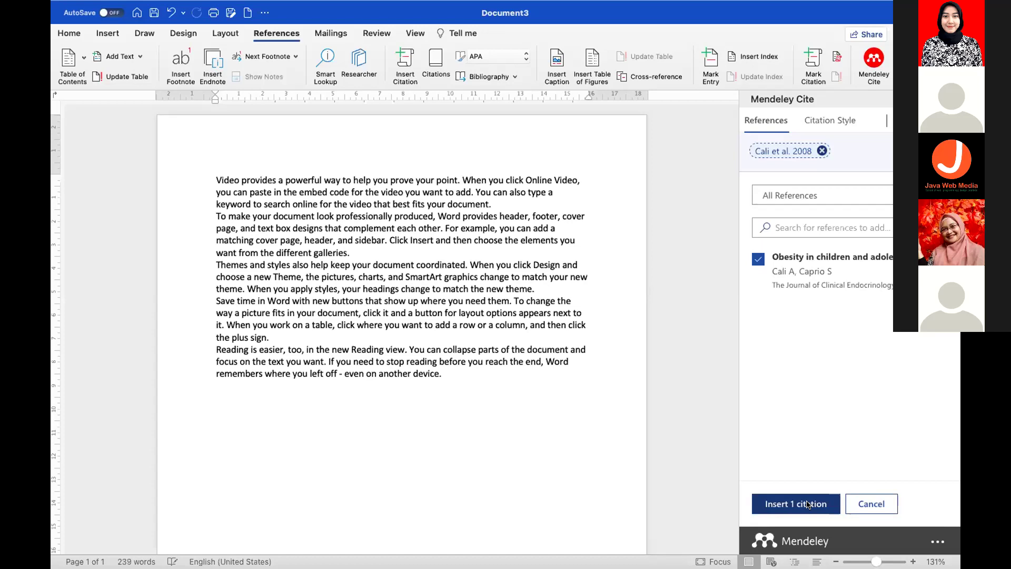